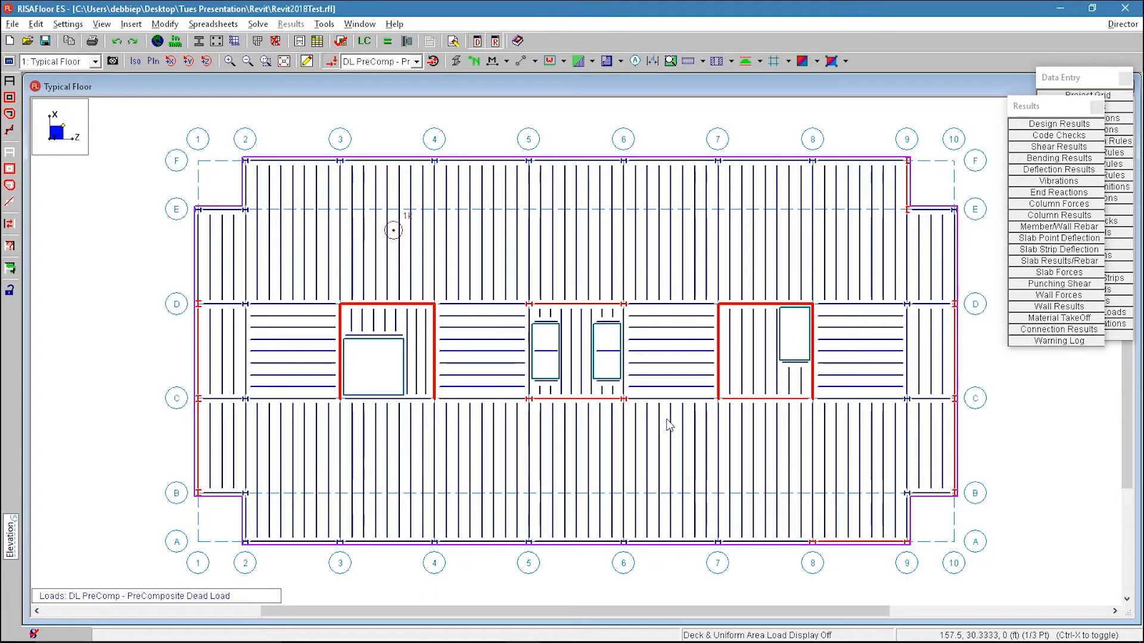
# Step: Switch the view to the full 3D model
pyautogui.click(39, 61)
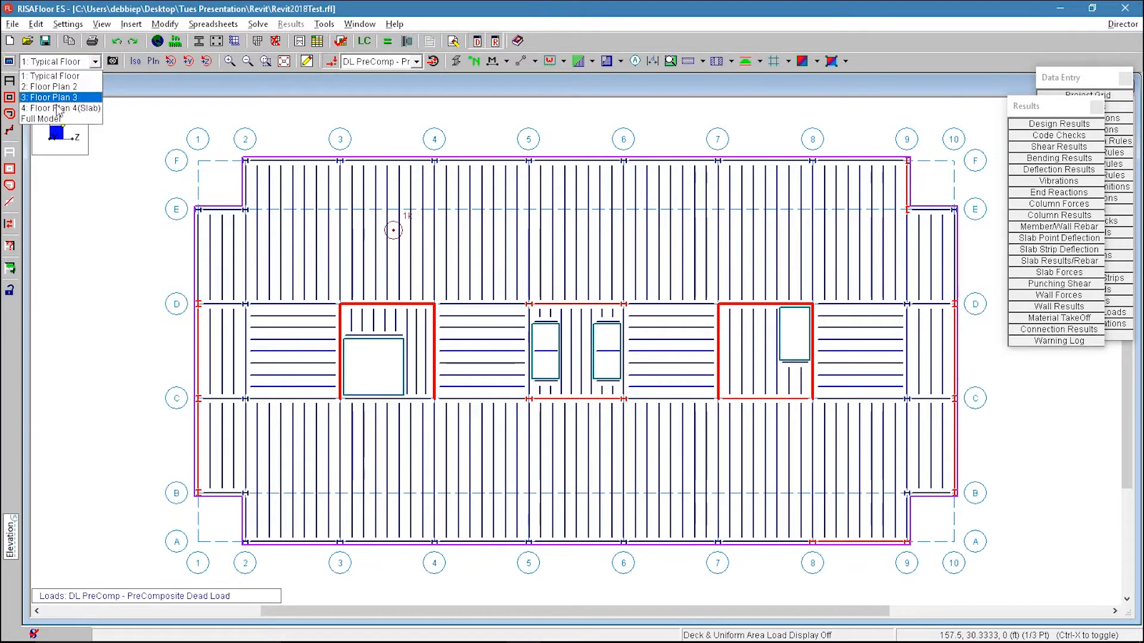
pyautogui.click(59, 118)
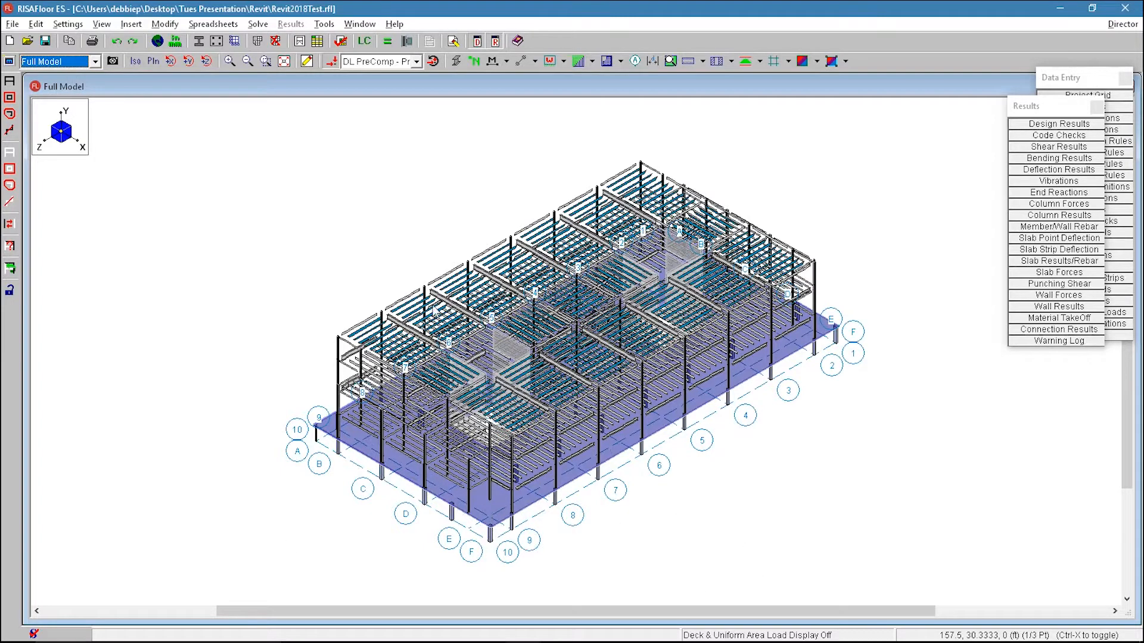
# Step: Return to the Typical Floor plan view and zoom in on it
pyautogui.click(59, 62)
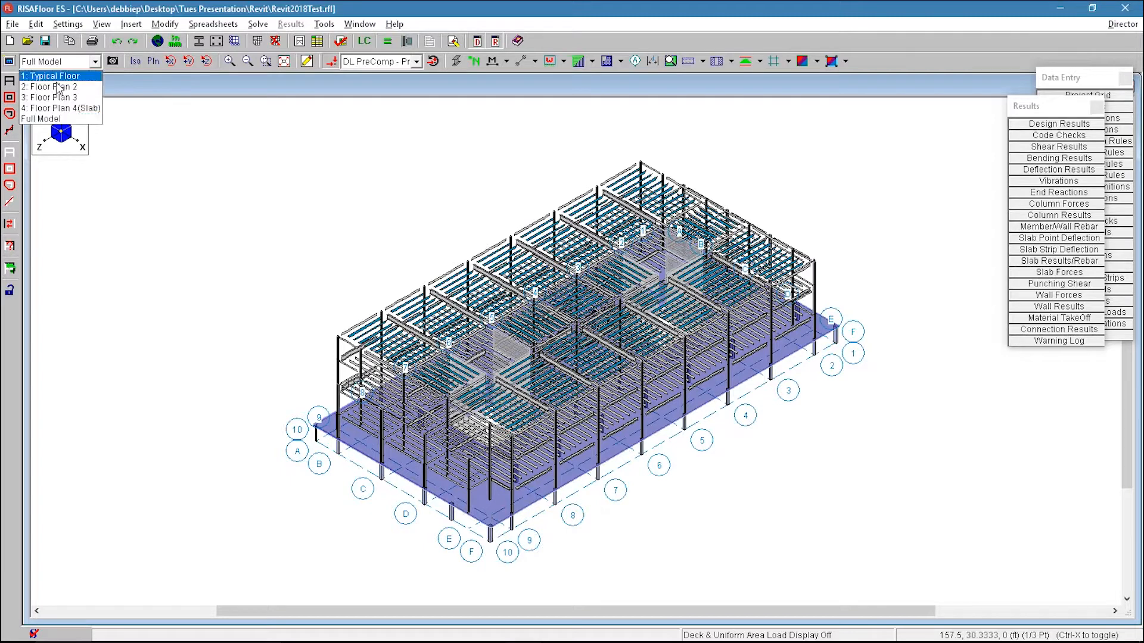
pyautogui.click(53, 82)
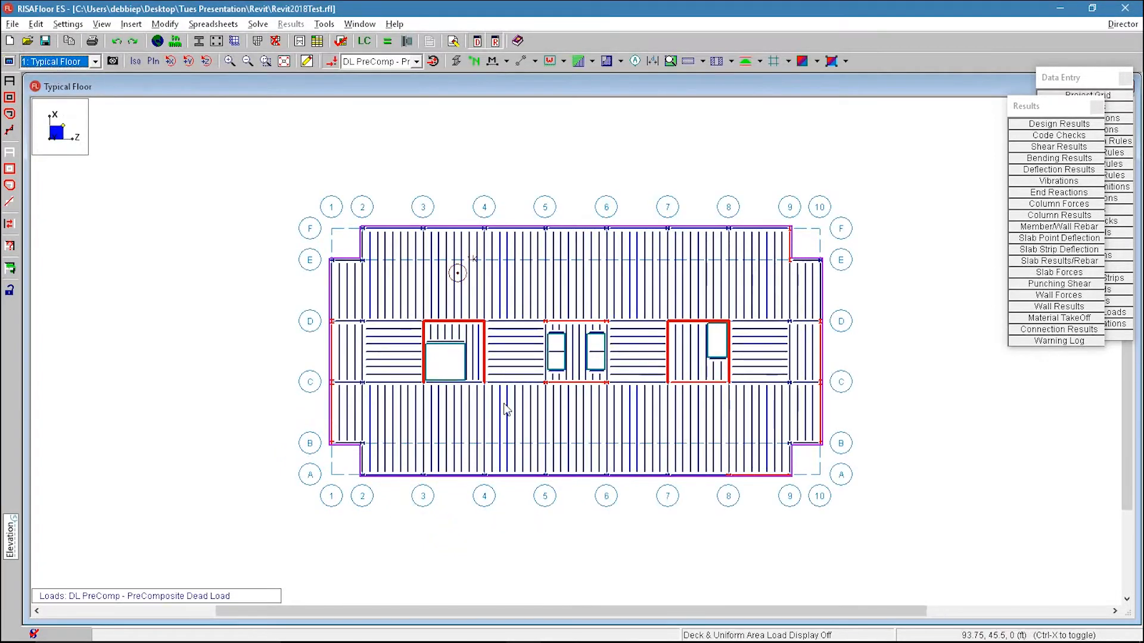
pyautogui.scroll(2, 536, 370)
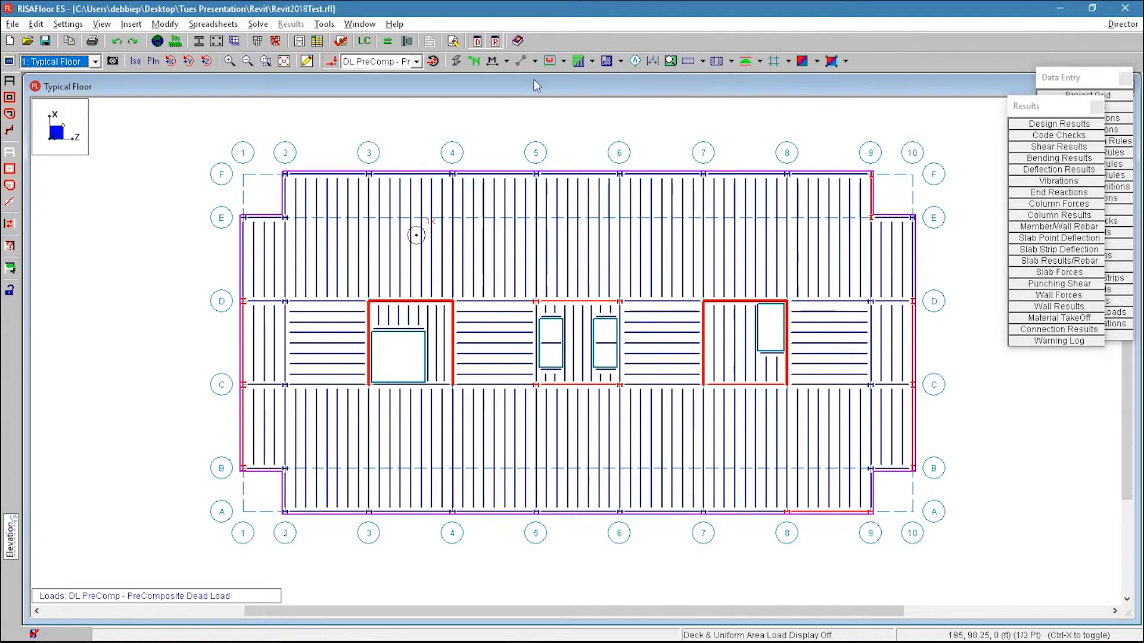
# Step: Display member labels on the Typical Floor, then switch the labels to show member shapes
pyautogui.click(508, 62)
pyautogui.click(517, 93)
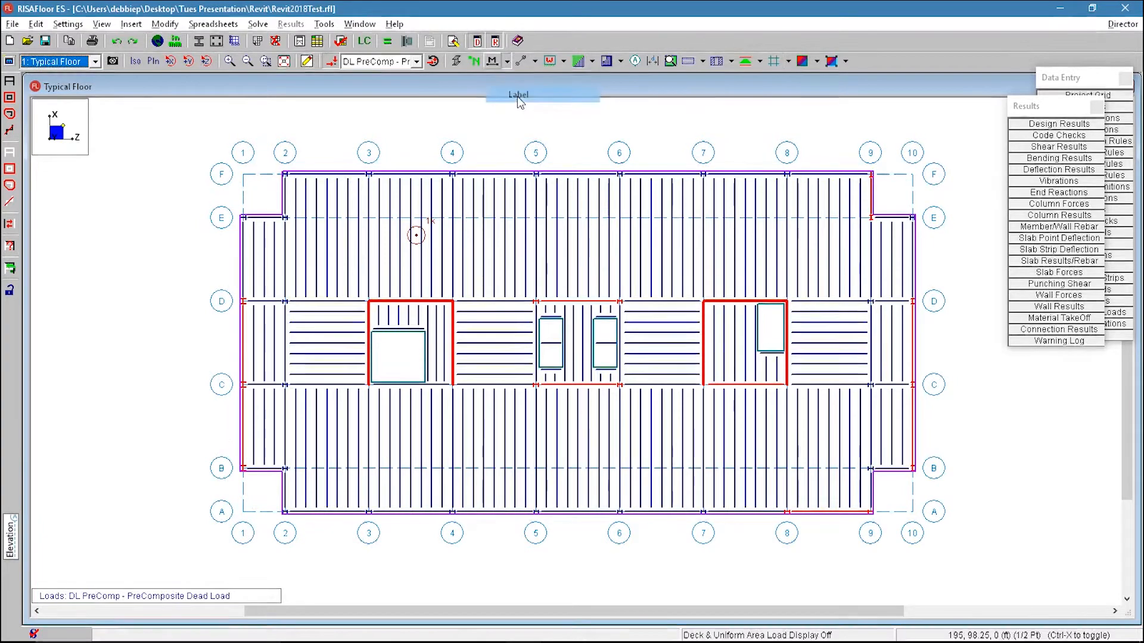
pyautogui.click(506, 64)
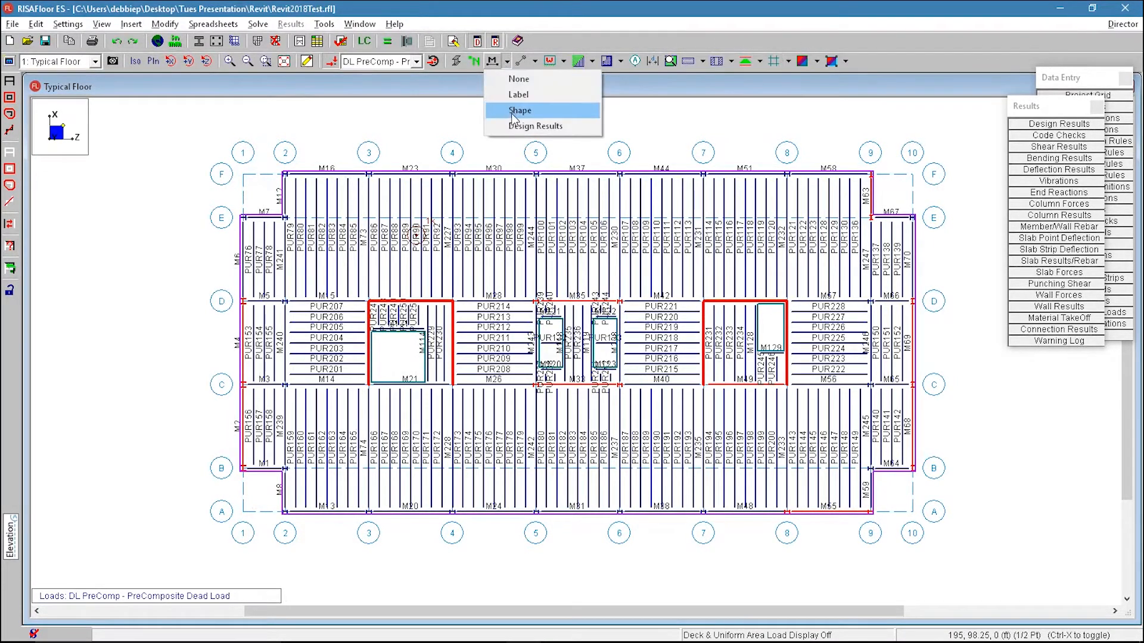
pyautogui.click(512, 112)
pyautogui.scroll(2, 519, 203)
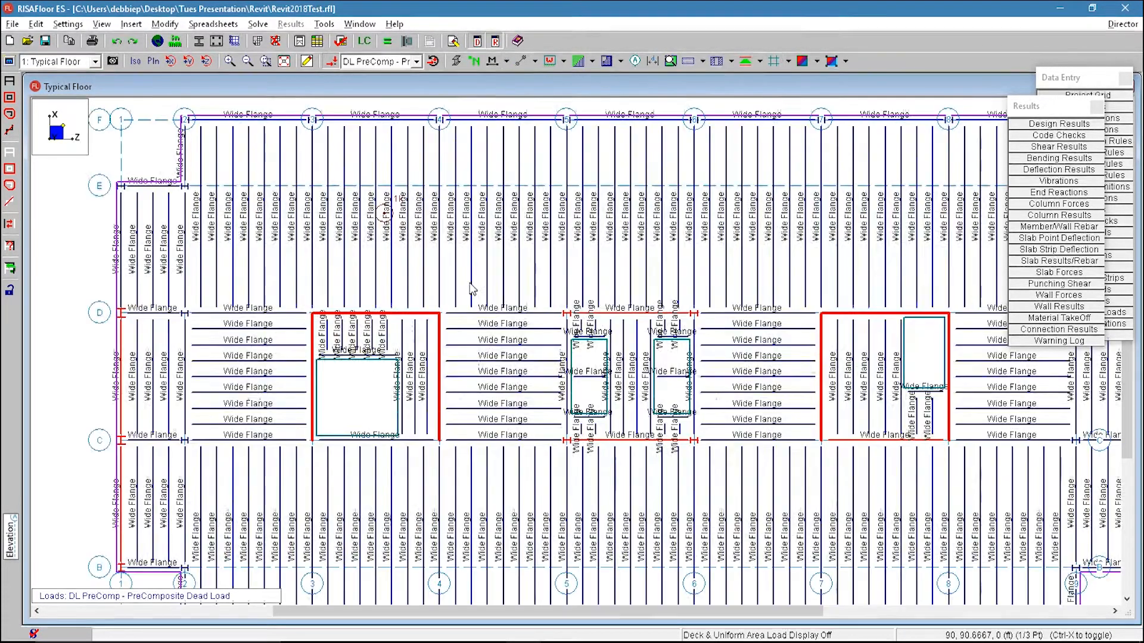
pyautogui.scroll(-1, 514, 250)
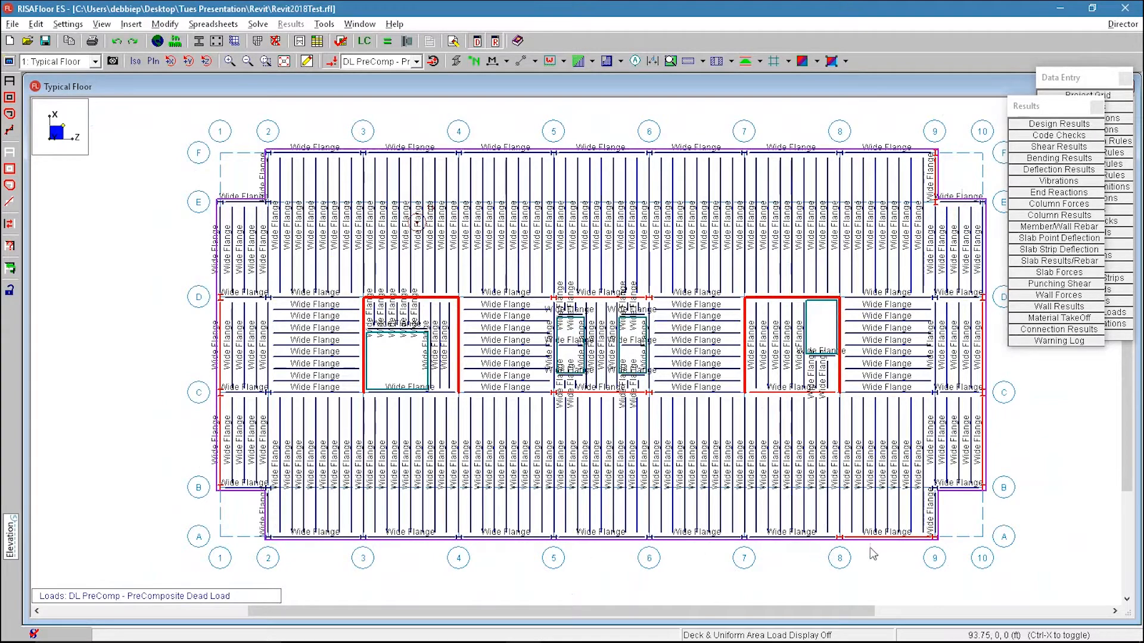
# Step: Open the Area Load Definitions spreadsheet and review the Office, Core and Roof uniform load values
pyautogui.click(1057, 81)
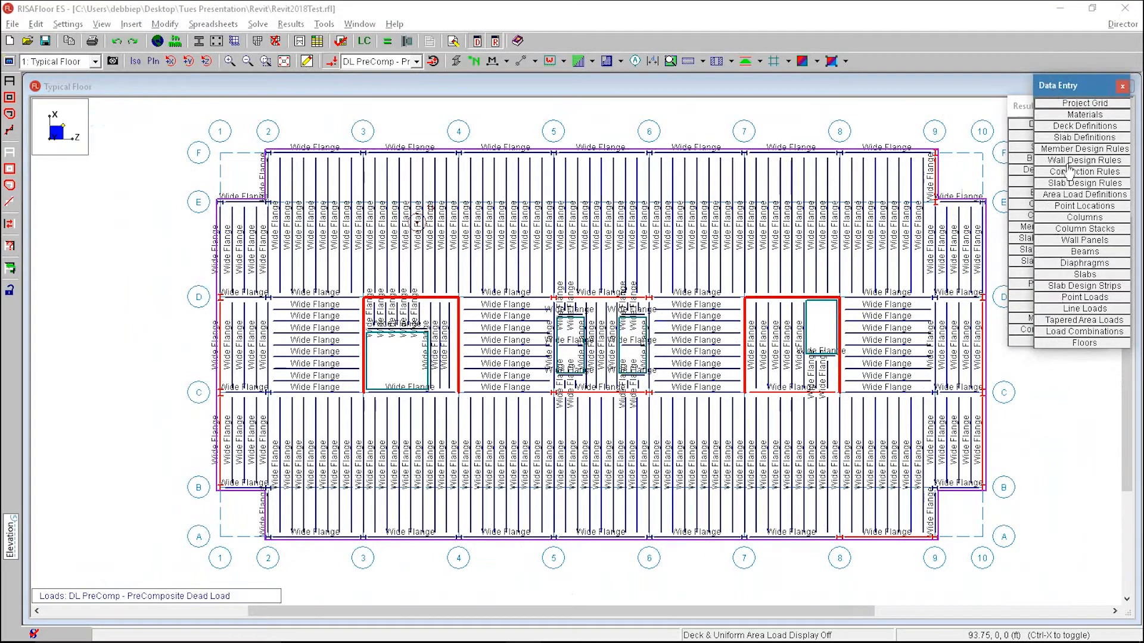
pyautogui.click(1072, 195)
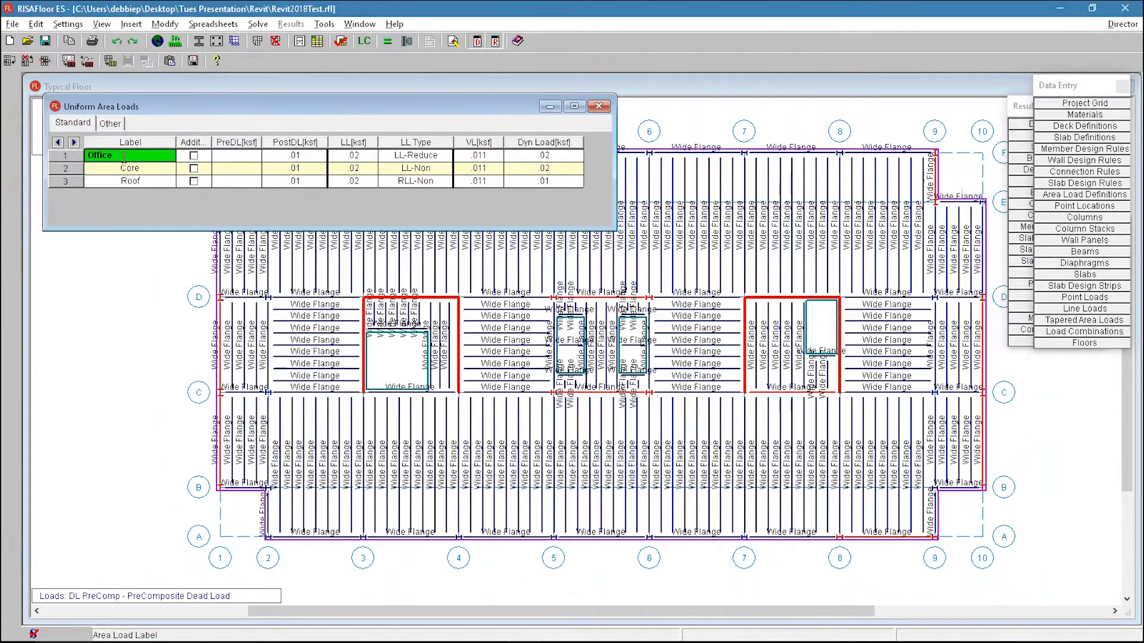
pyautogui.click(284, 155)
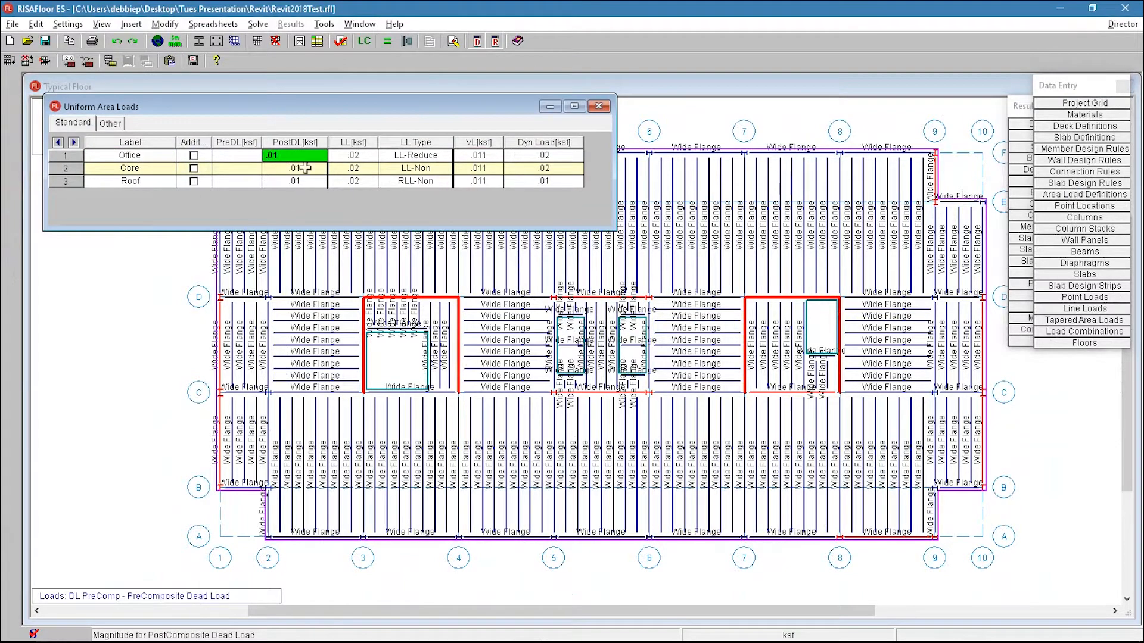
pyautogui.click(355, 157)
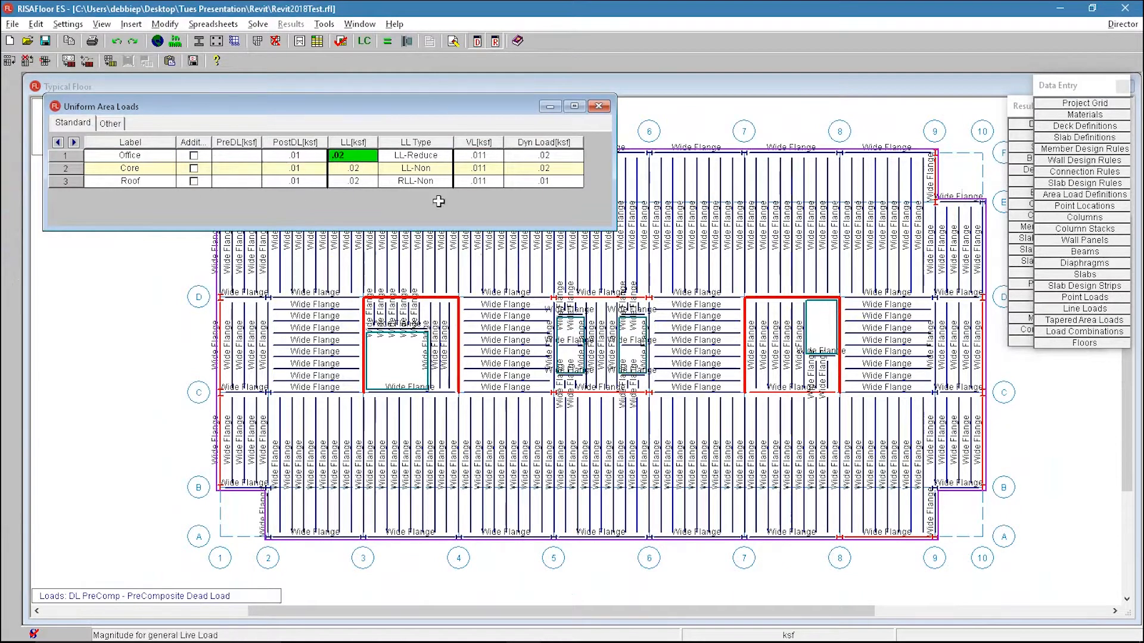
pyautogui.click(420, 160)
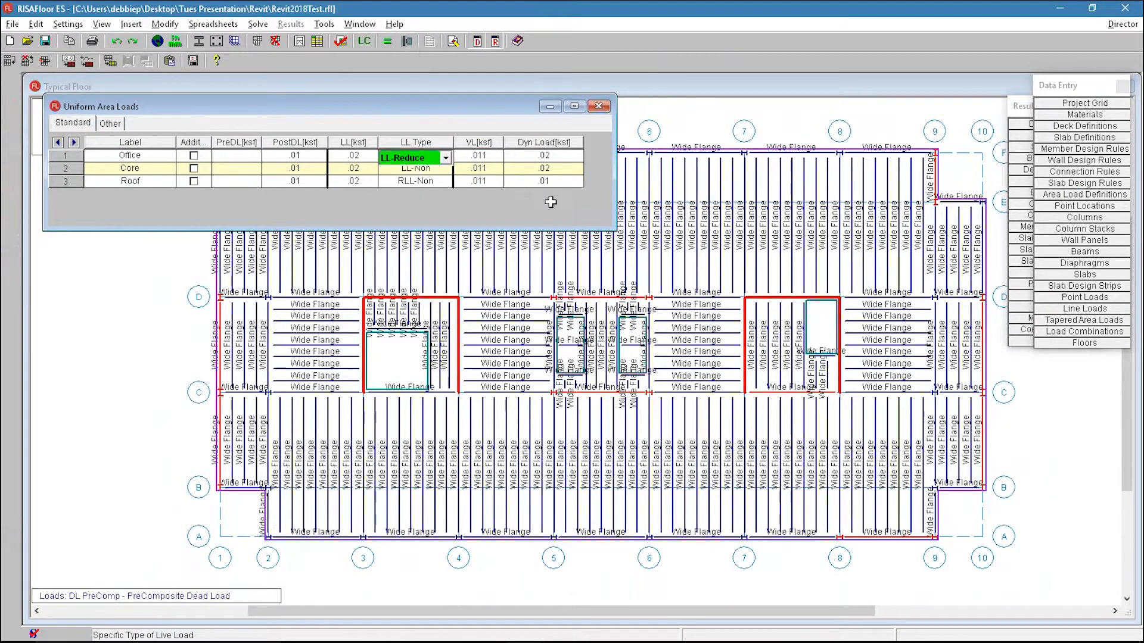
pyautogui.click(486, 158)
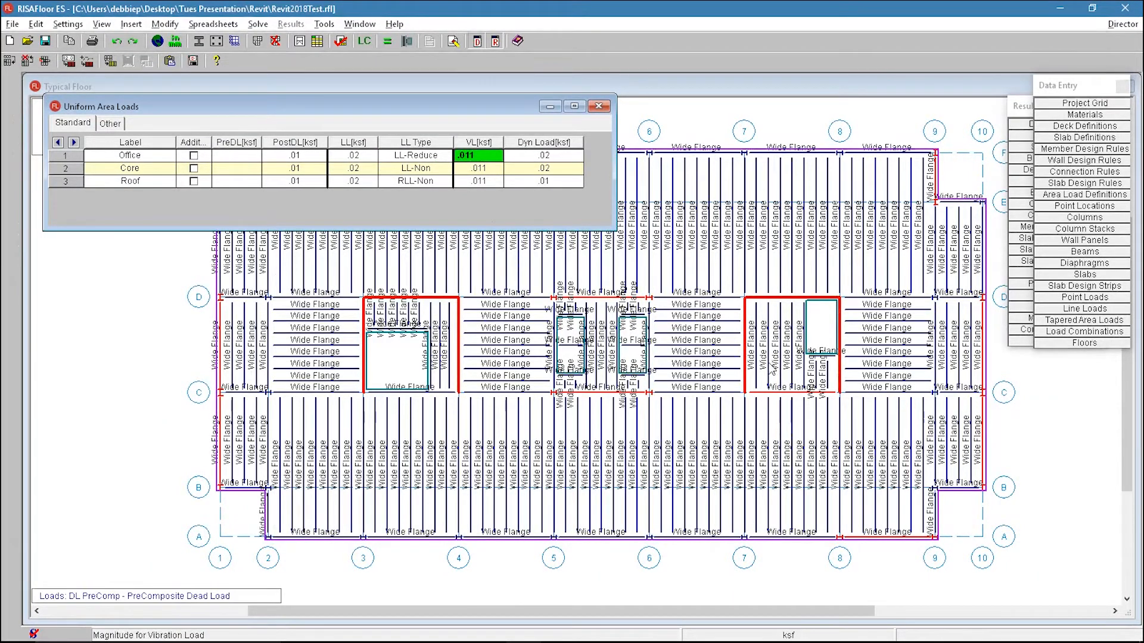
pyautogui.click(548, 155)
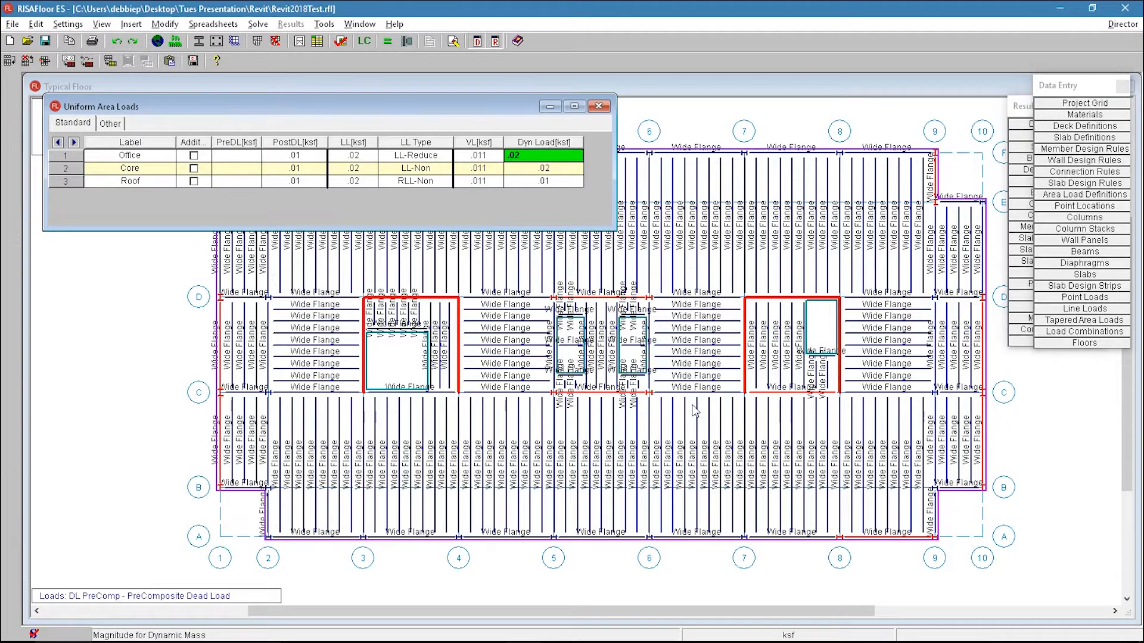
pyautogui.moveTo(167, 156); pyautogui.dragTo(574, 155)
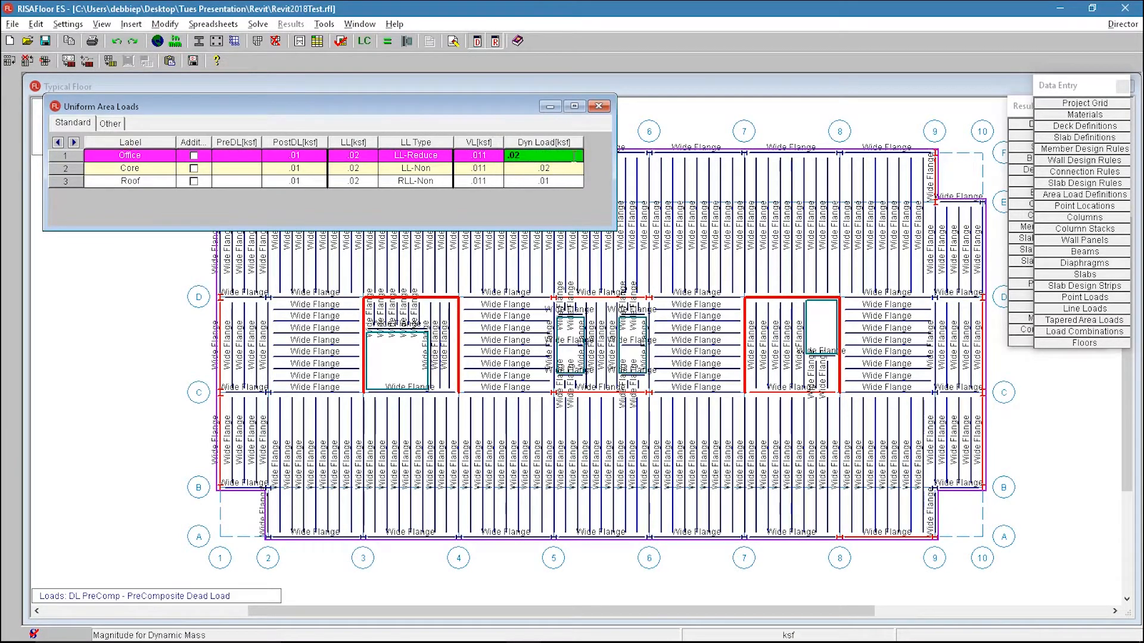
pyautogui.moveTo(145, 182); pyautogui.dragTo(574, 181)
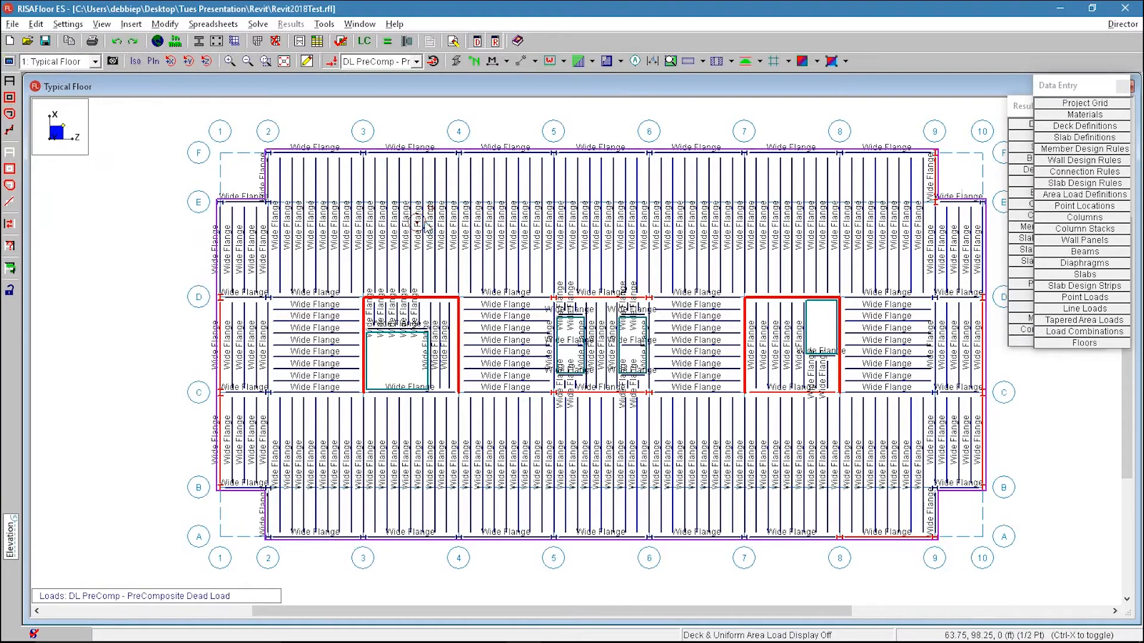
# Step: Turn member labels off on the Typical Floor plan
pyautogui.scroll(1, 414, 225)
pyautogui.scroll(-1, 411, 229)
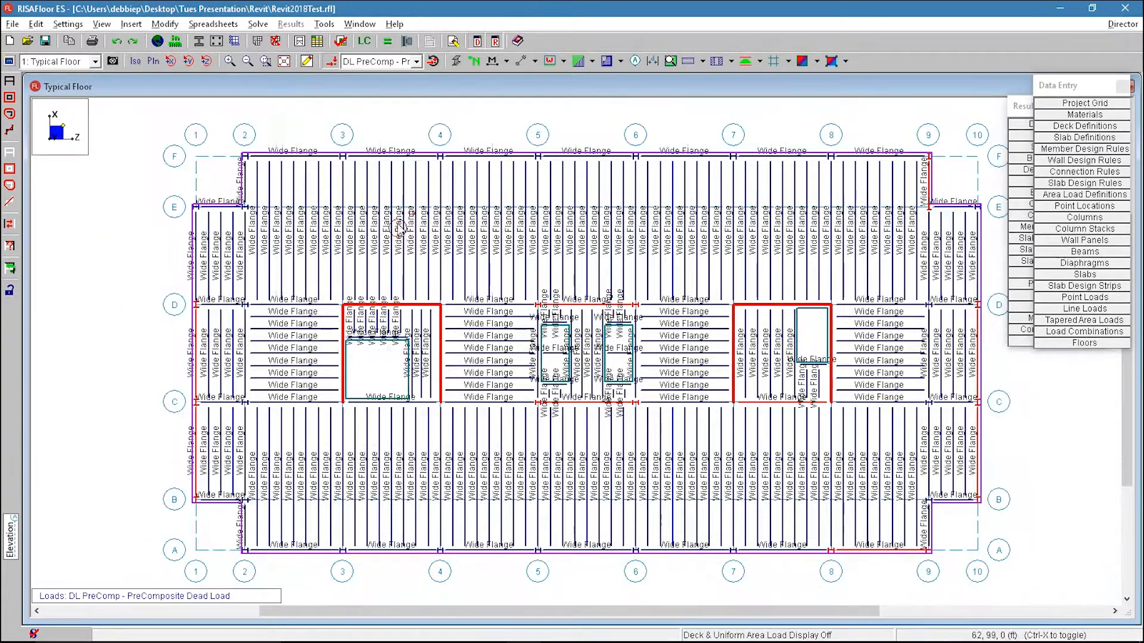
pyautogui.click(521, 65)
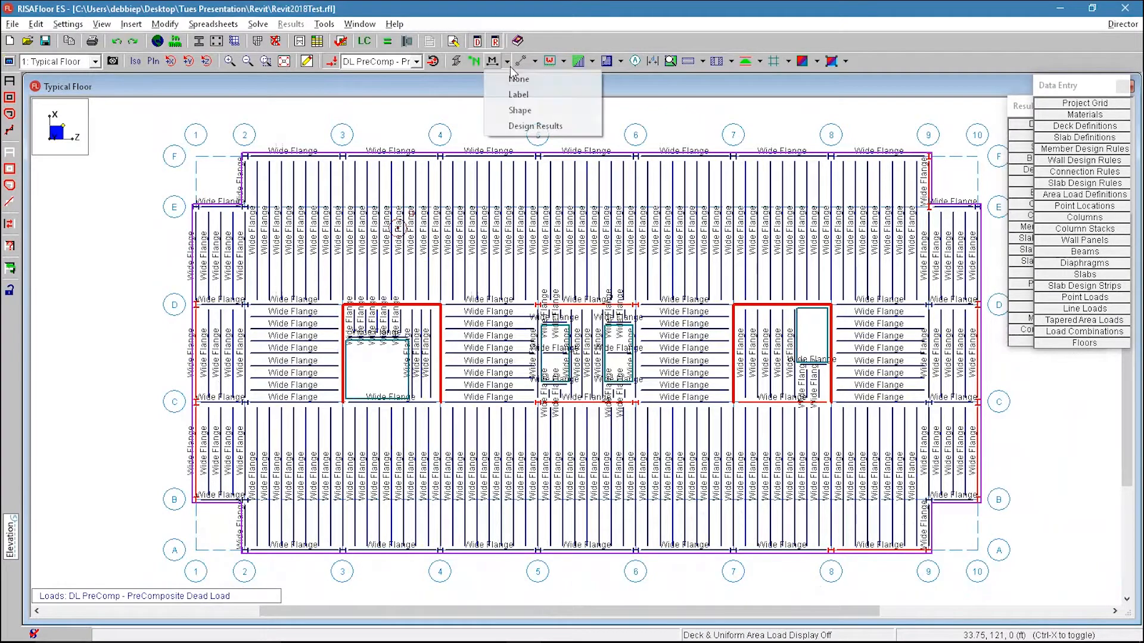
pyautogui.click(509, 79)
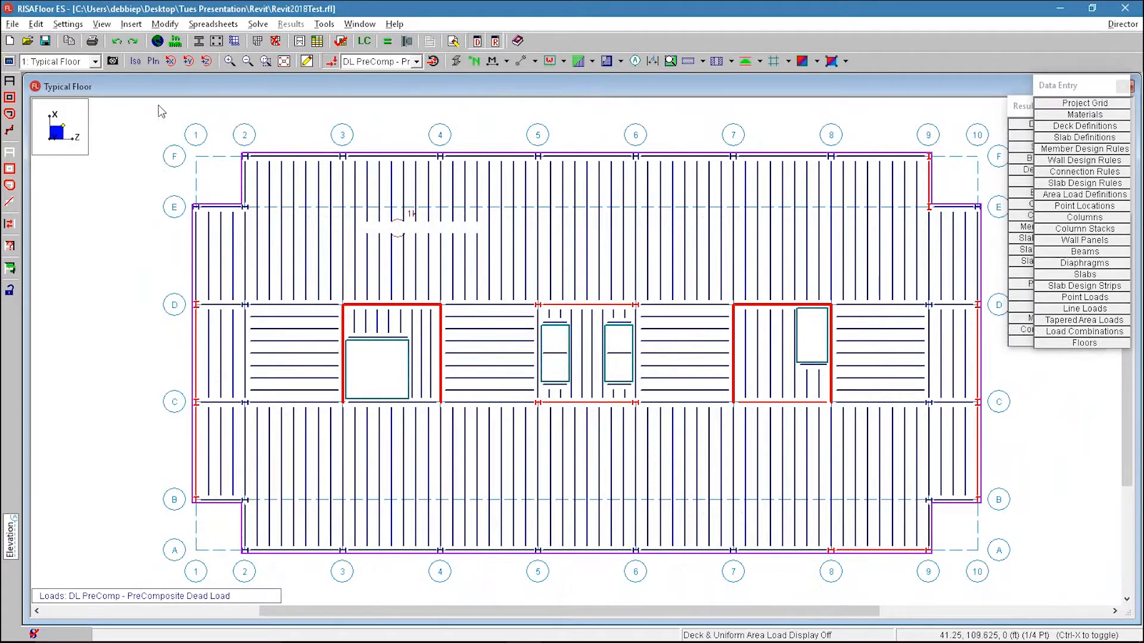
# Step: Browse Floor Plan 2, Floor Plan 3 and Floor Plan 4 (Slab), then return to Typical Floor
pyautogui.click(63, 62)
pyautogui.click(63, 87)
pyautogui.click(66, 61)
pyautogui.click(67, 97)
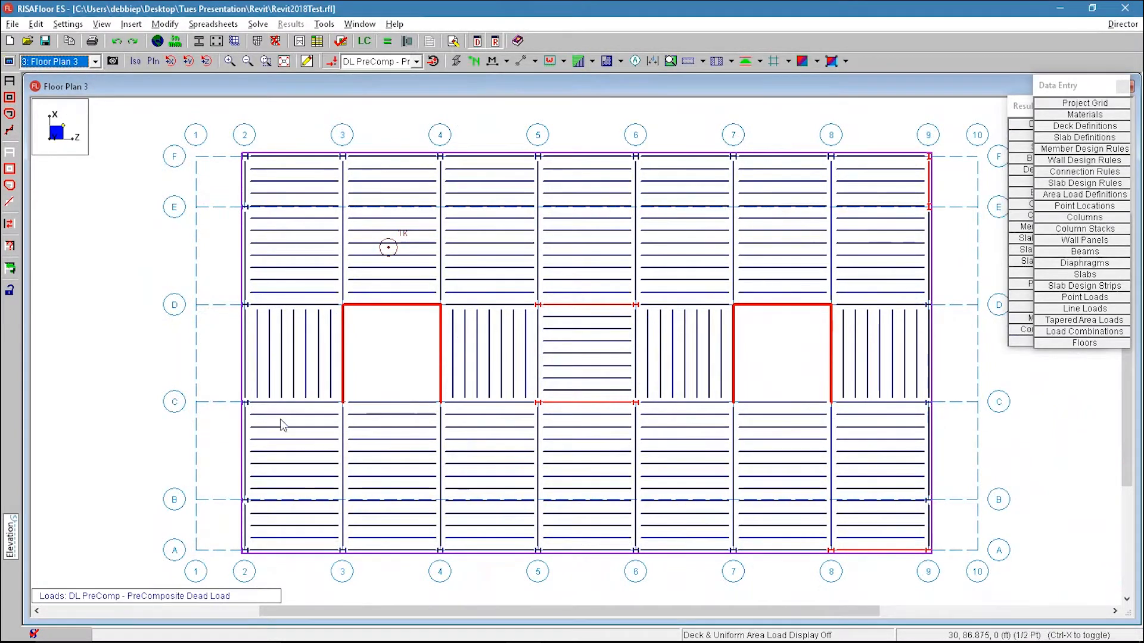
pyautogui.click(89, 62)
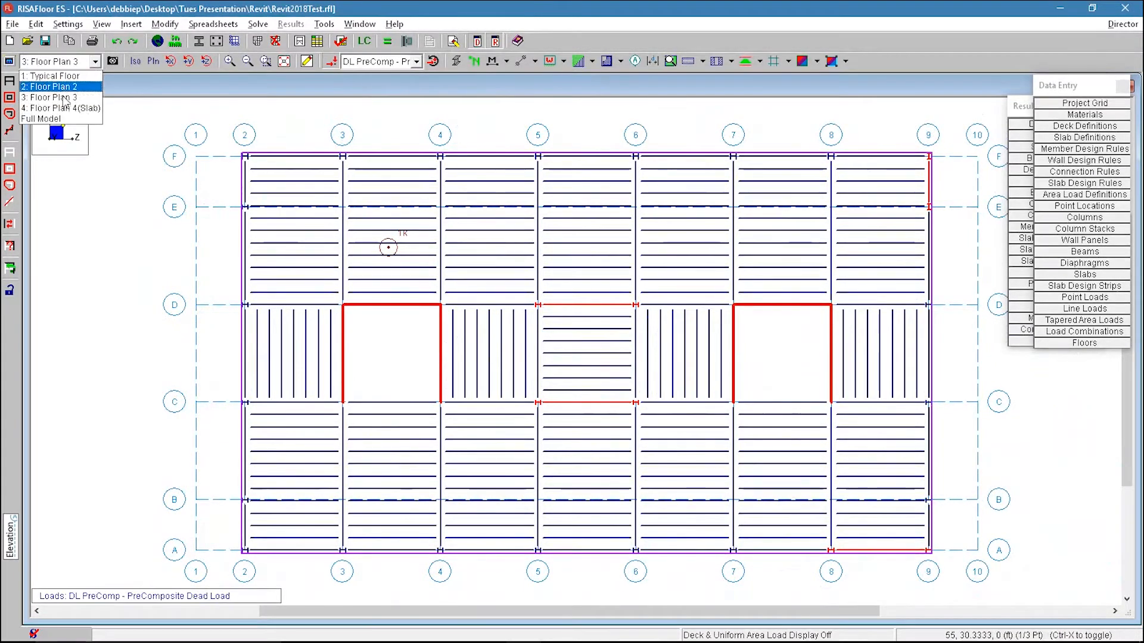
pyautogui.click(70, 108)
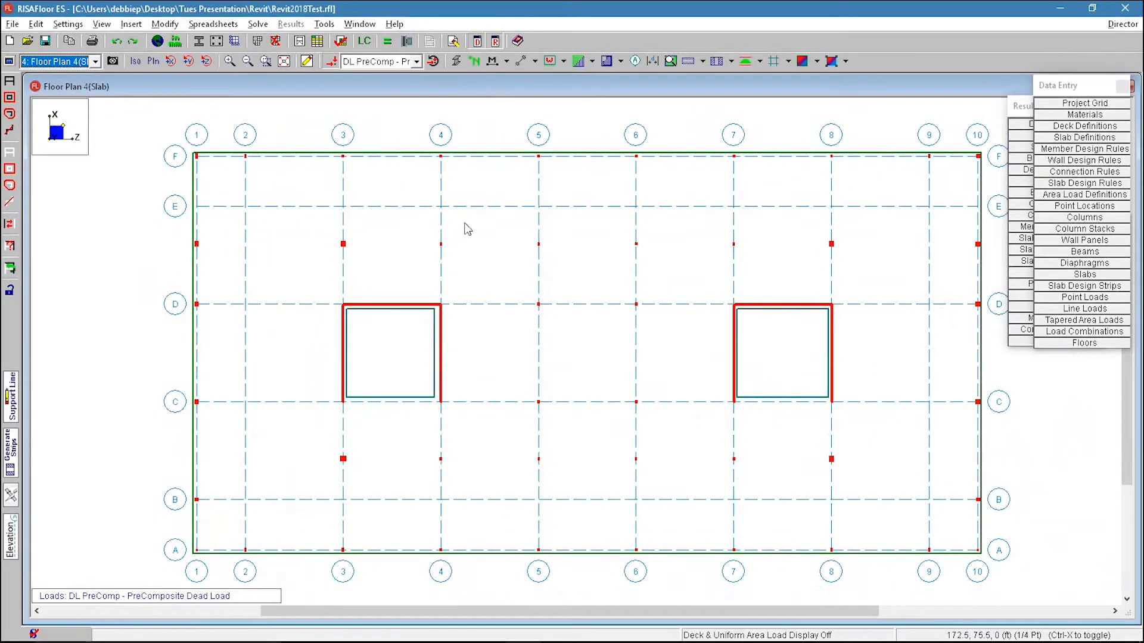
pyautogui.click(61, 62)
pyautogui.click(63, 77)
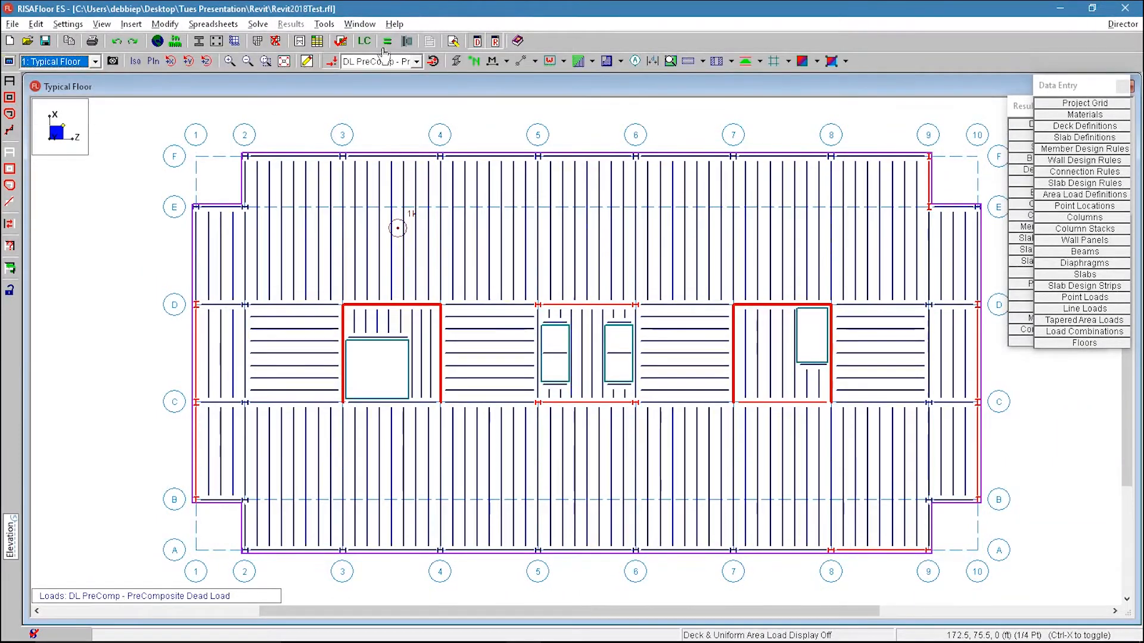
# Step: Solve the model and acknowledge the solution warning about column section sizes
pyautogui.click(405, 42)
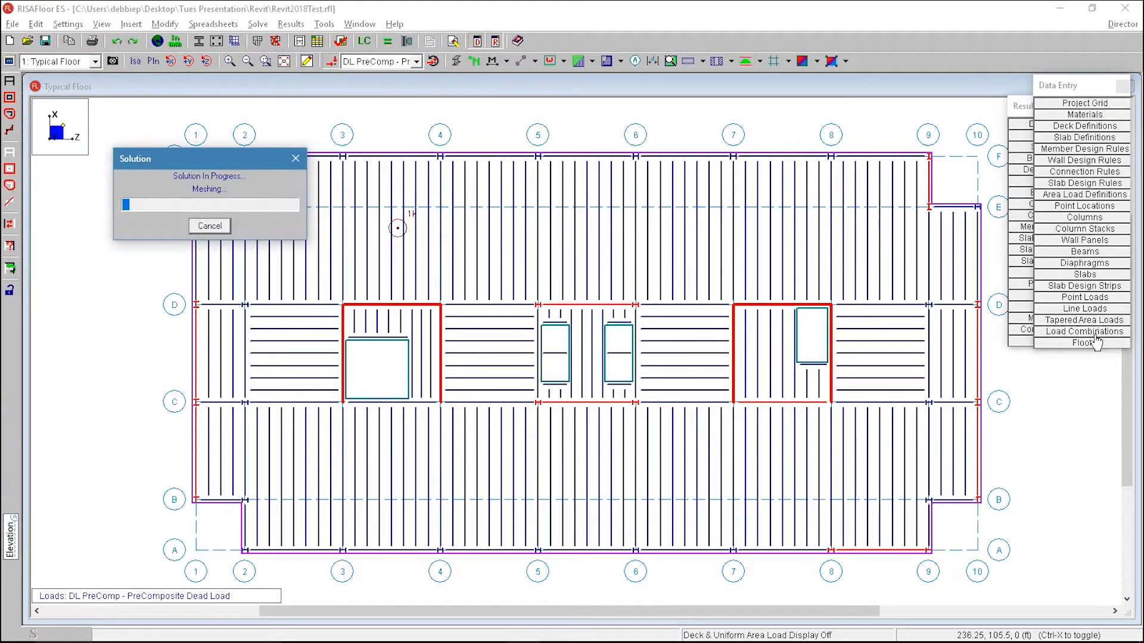
pyautogui.click(1090, 332)
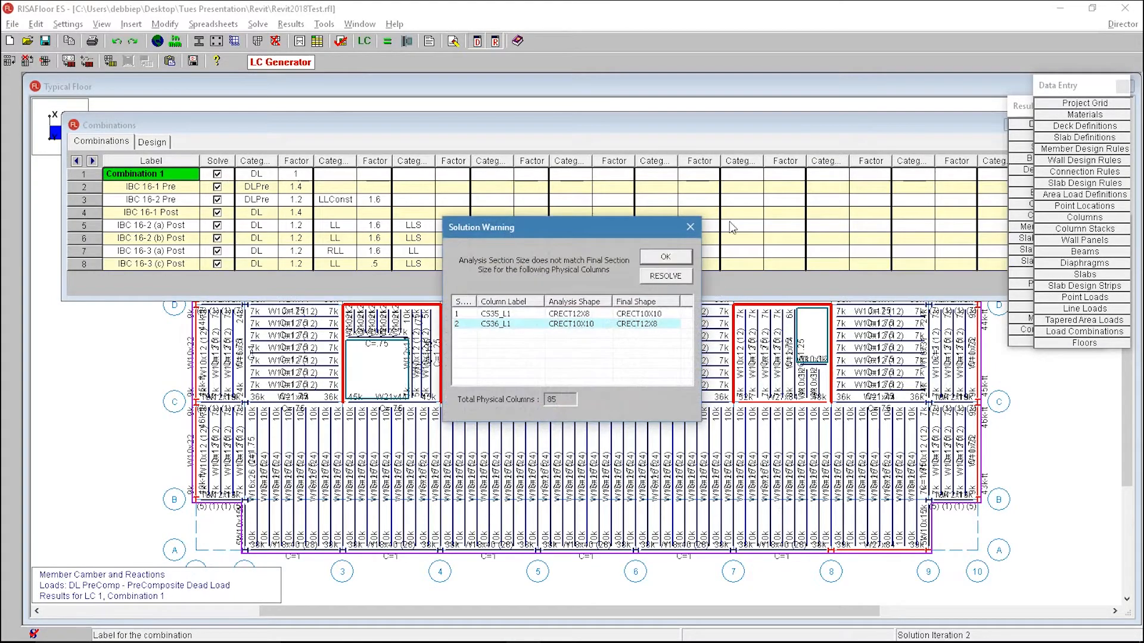
pyautogui.click(662, 257)
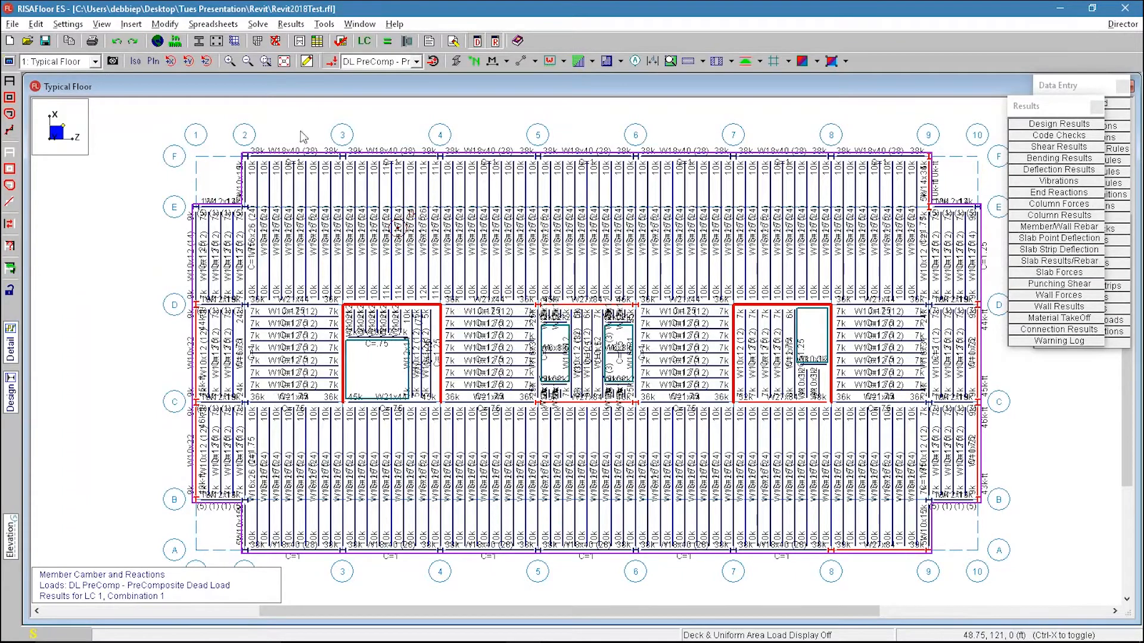
# Step: On Floor Plan 4 (Slab), display slab contours for Displacement, then switch the contour to MZ
pyautogui.click(60, 61)
pyautogui.click(57, 115)
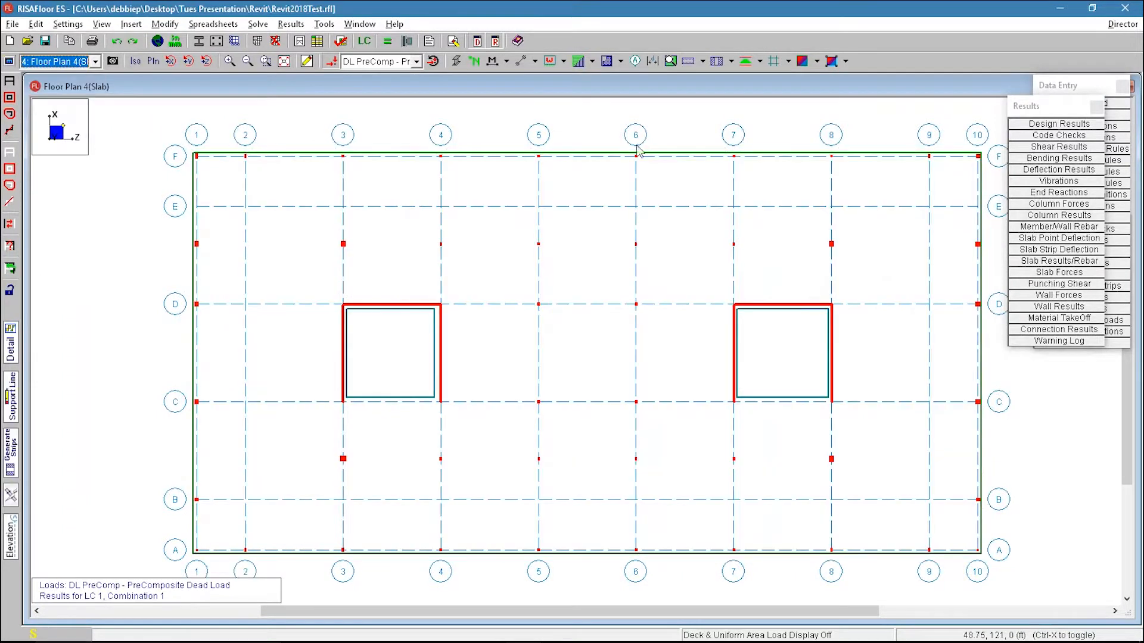
pyautogui.click(845, 62)
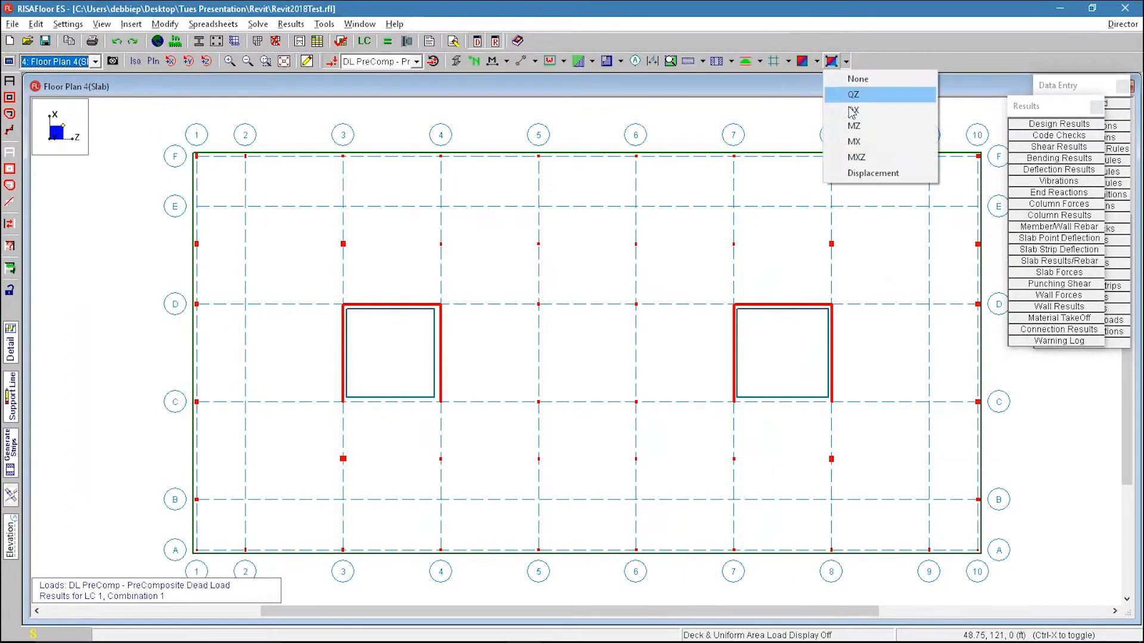
pyautogui.click(871, 172)
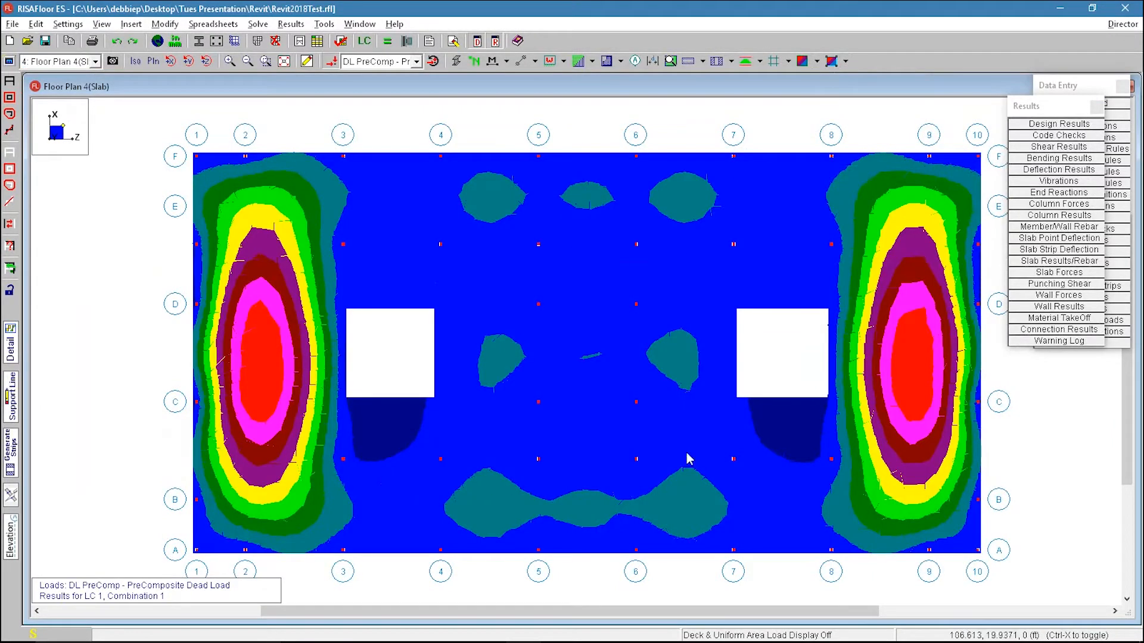
pyautogui.click(846, 62)
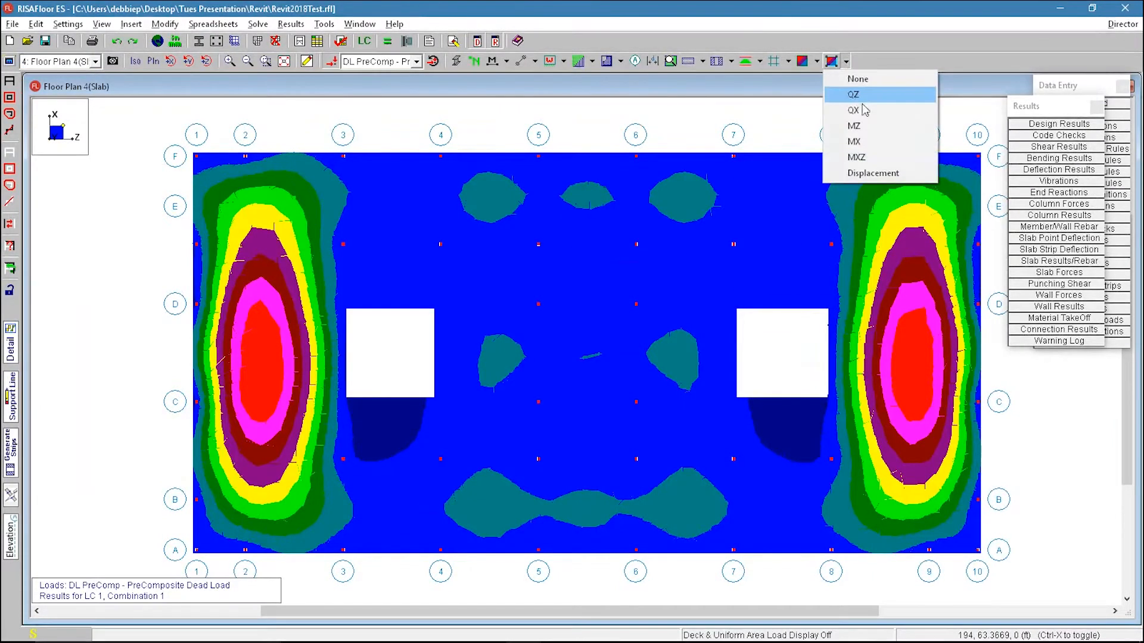
pyautogui.click(878, 127)
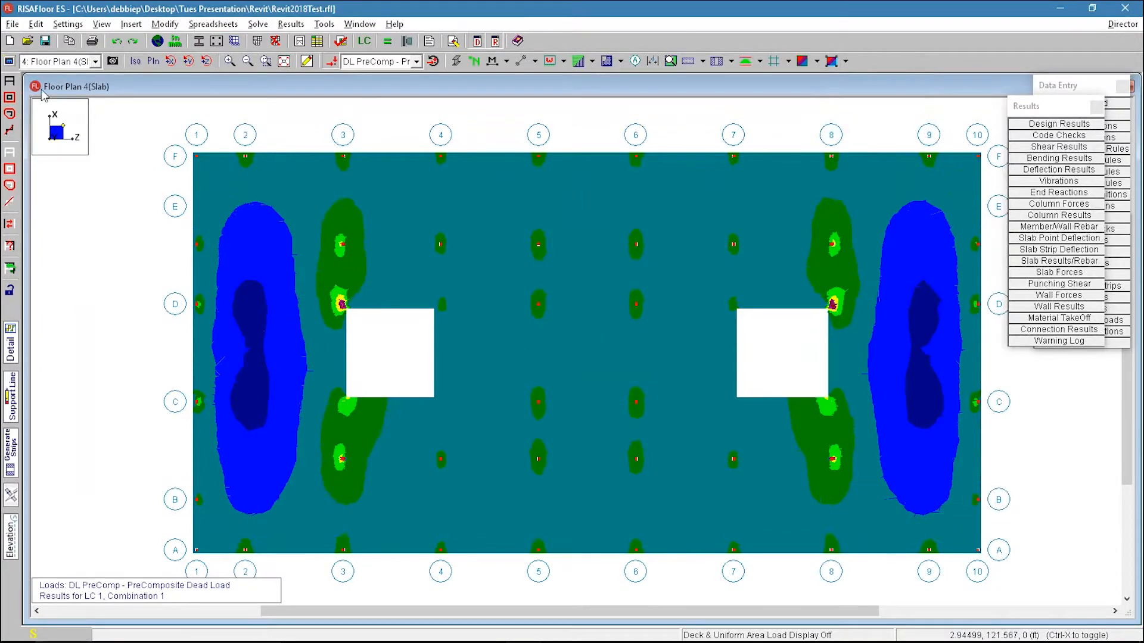
# Step: Return to the Typical Floor and zoom in to inspect the beam design results
pyautogui.click(55, 68)
pyautogui.click(75, 72)
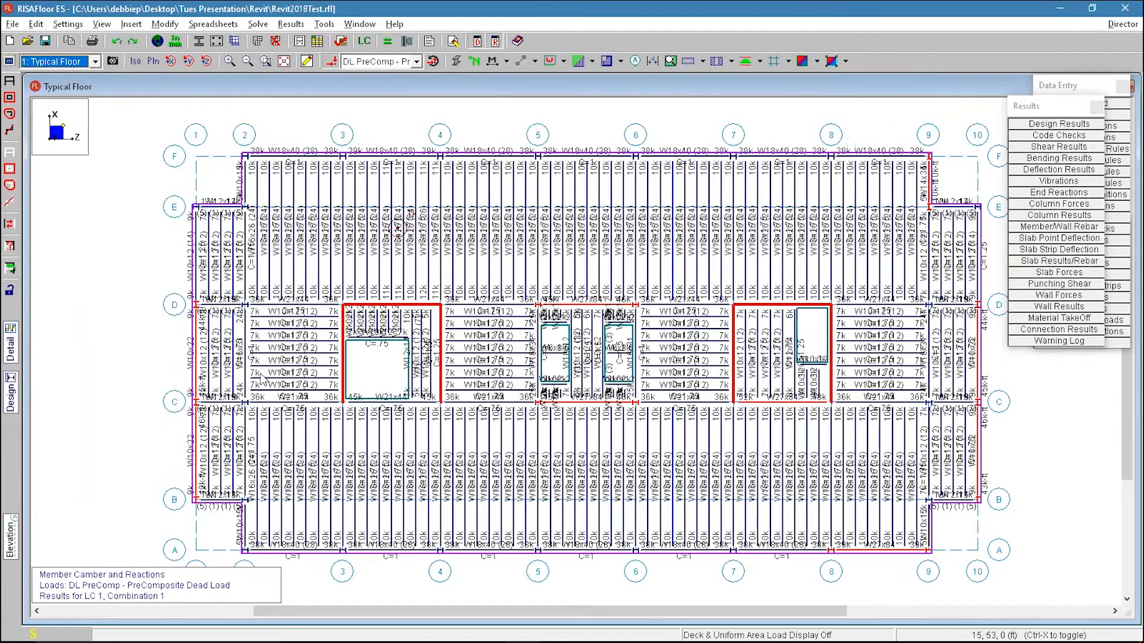
pyautogui.scroll(1, 262, 379)
pyautogui.scroll(1, 294, 328)
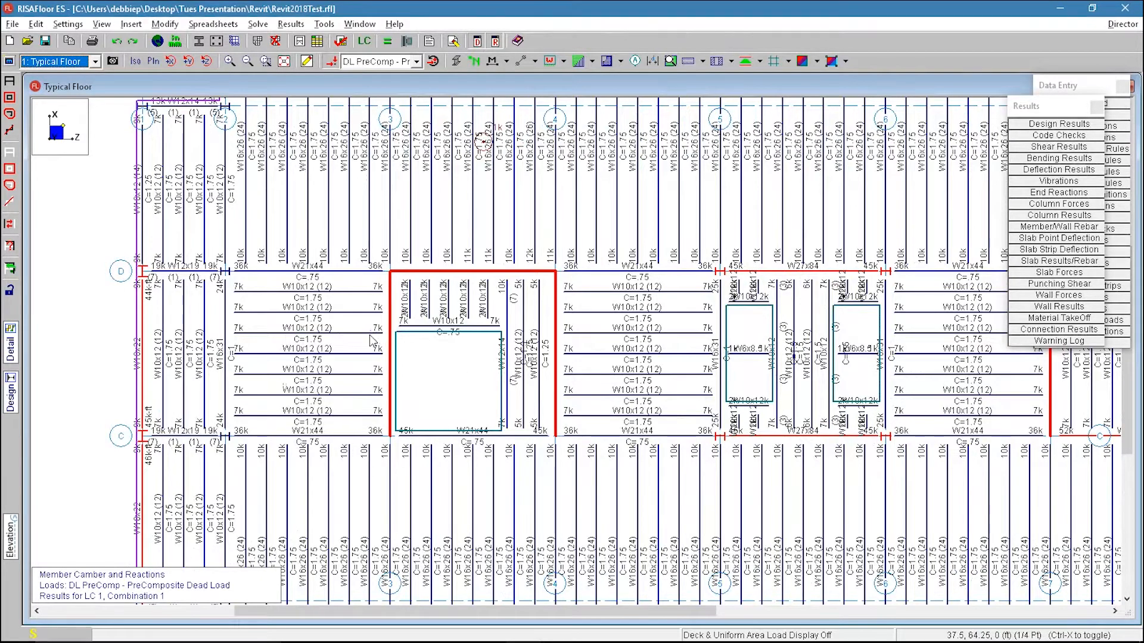
# Step: Open the member information for a W10x12 beam on the Typical Floor, review its Properties and Design tabs, and accept clearing results
pyautogui.scroll(-1, 279, 325)
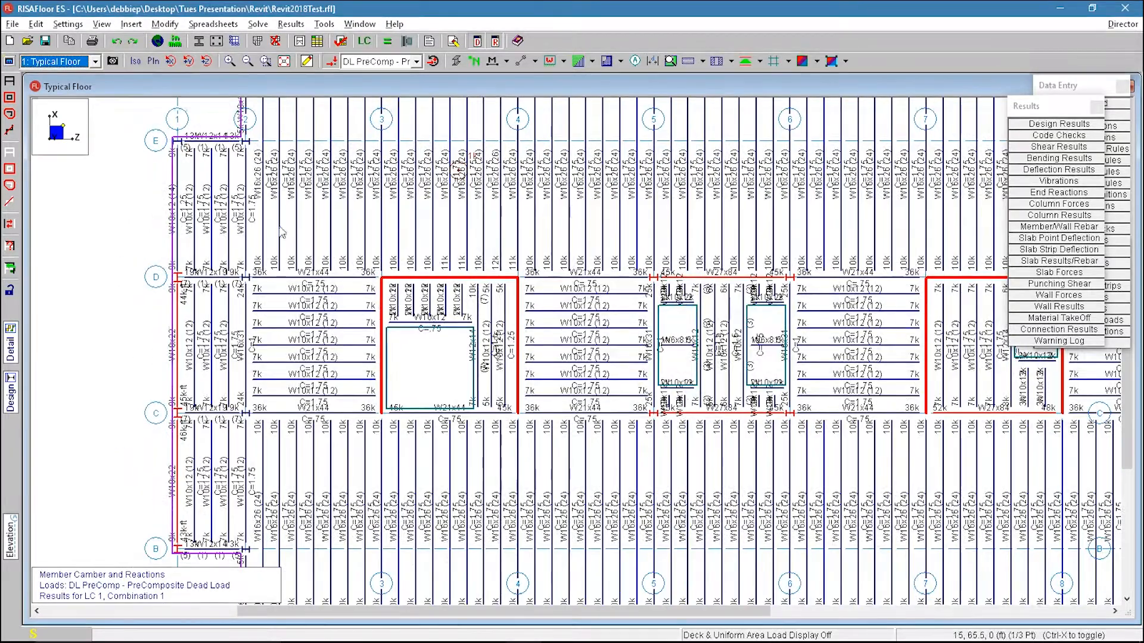
pyautogui.scroll(-1, 325, 330)
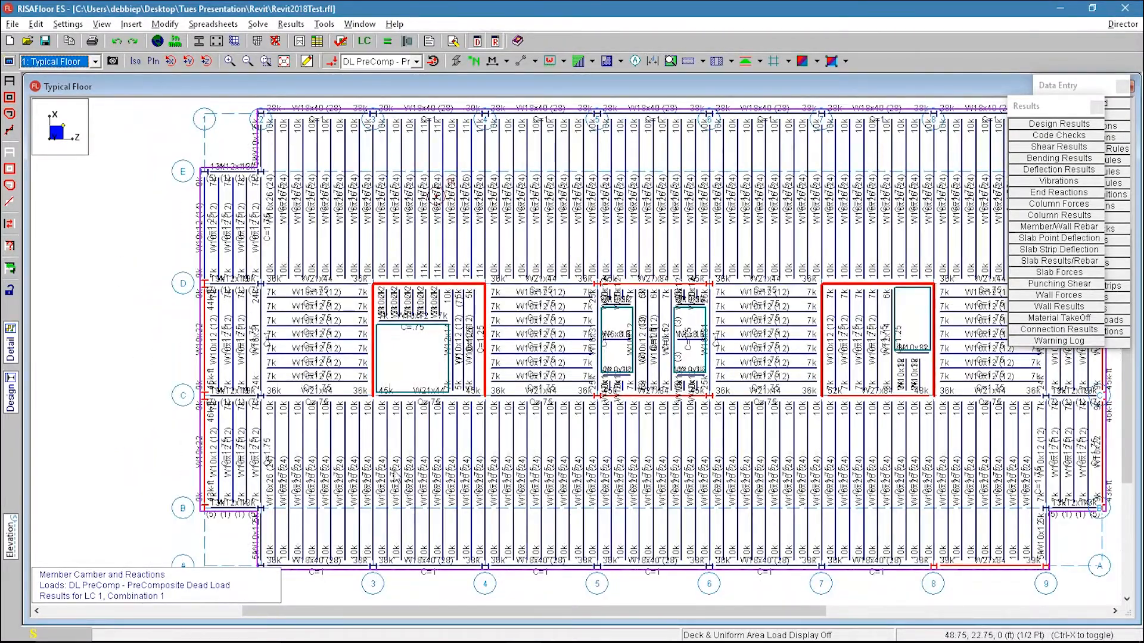
pyautogui.scroll(1, 399, 564)
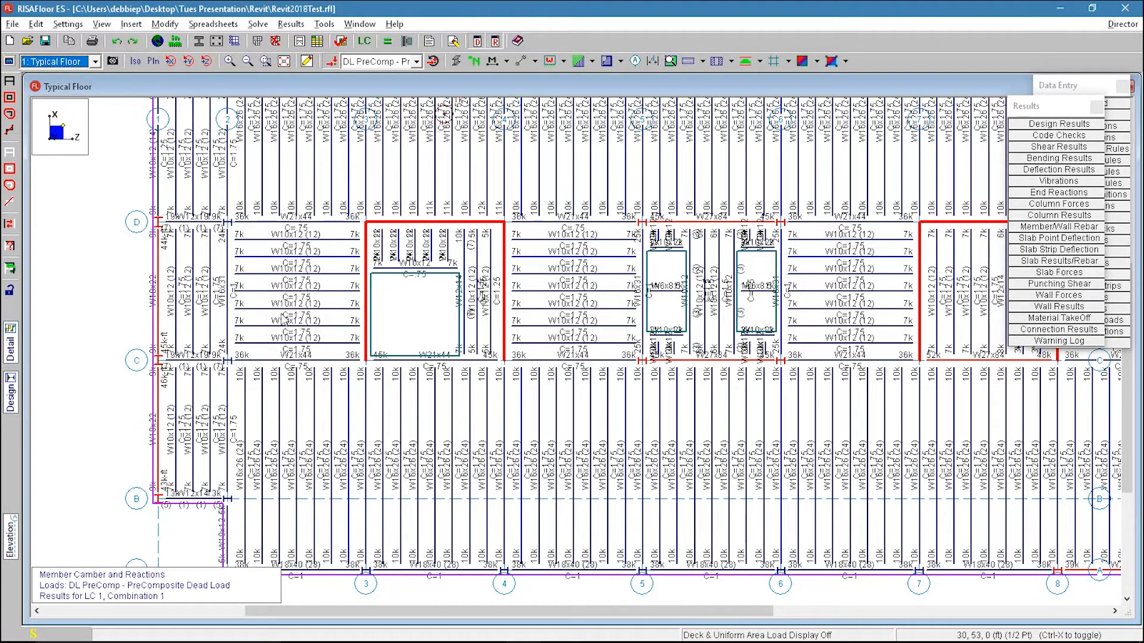
pyautogui.scroll(1, 320, 310)
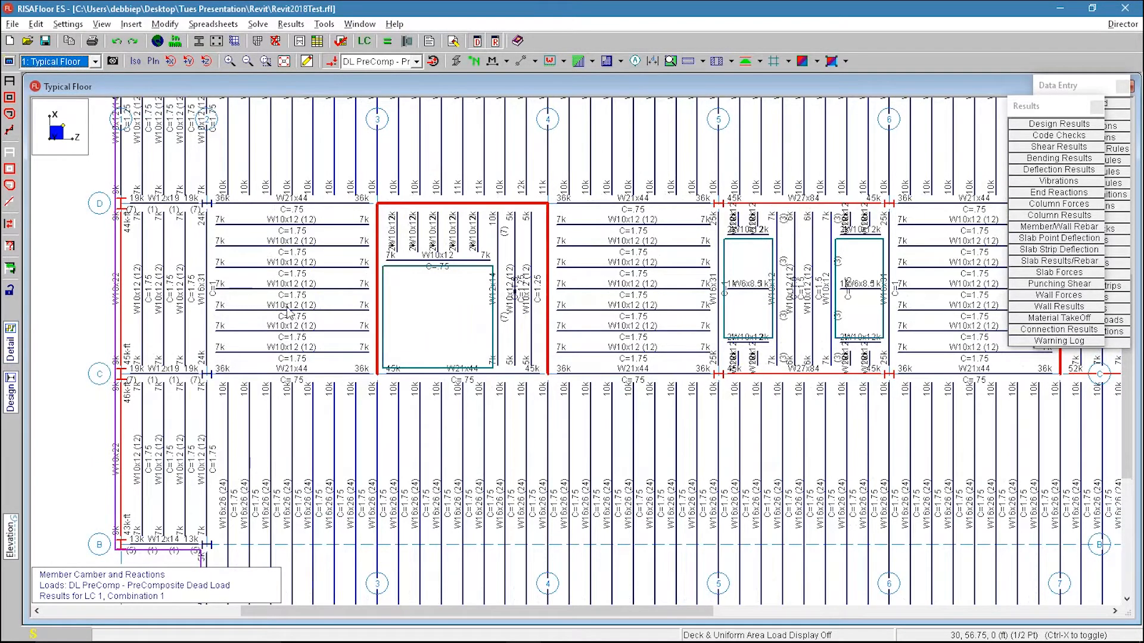
pyautogui.click(317, 311)
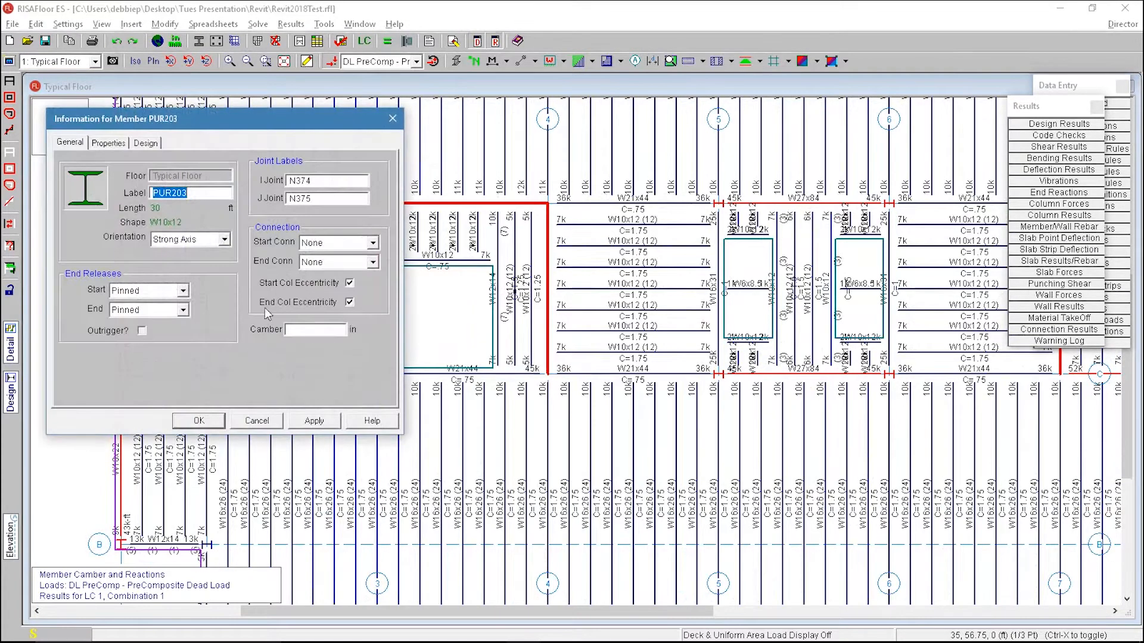
pyautogui.moveTo(217, 119); pyautogui.dragTo(375, 123)
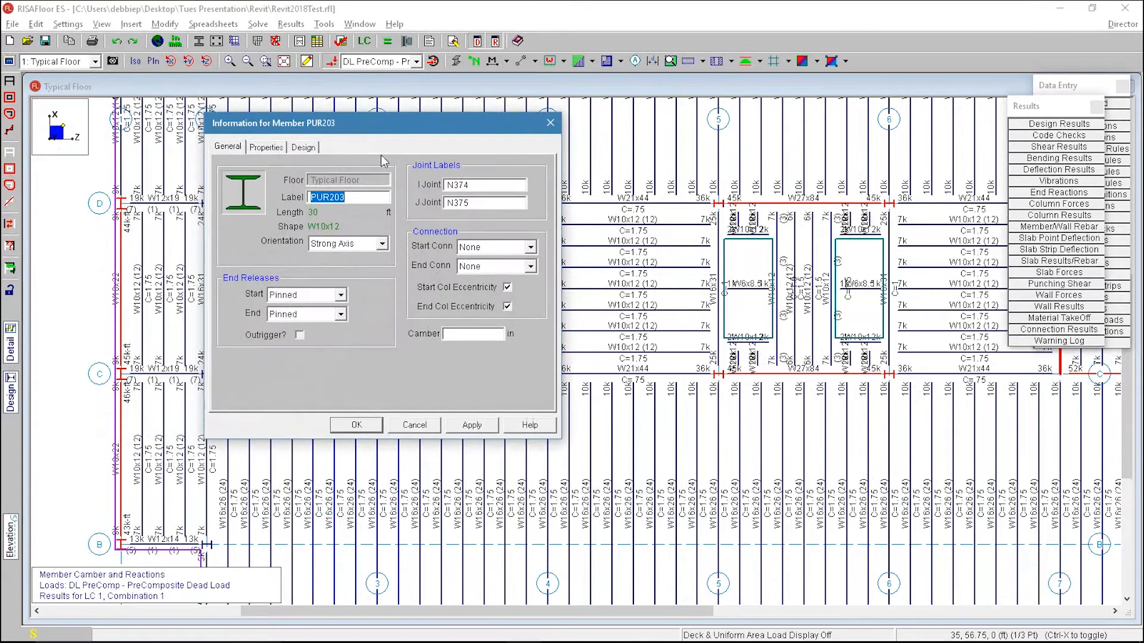
pyautogui.click(266, 150)
pyautogui.click(298, 147)
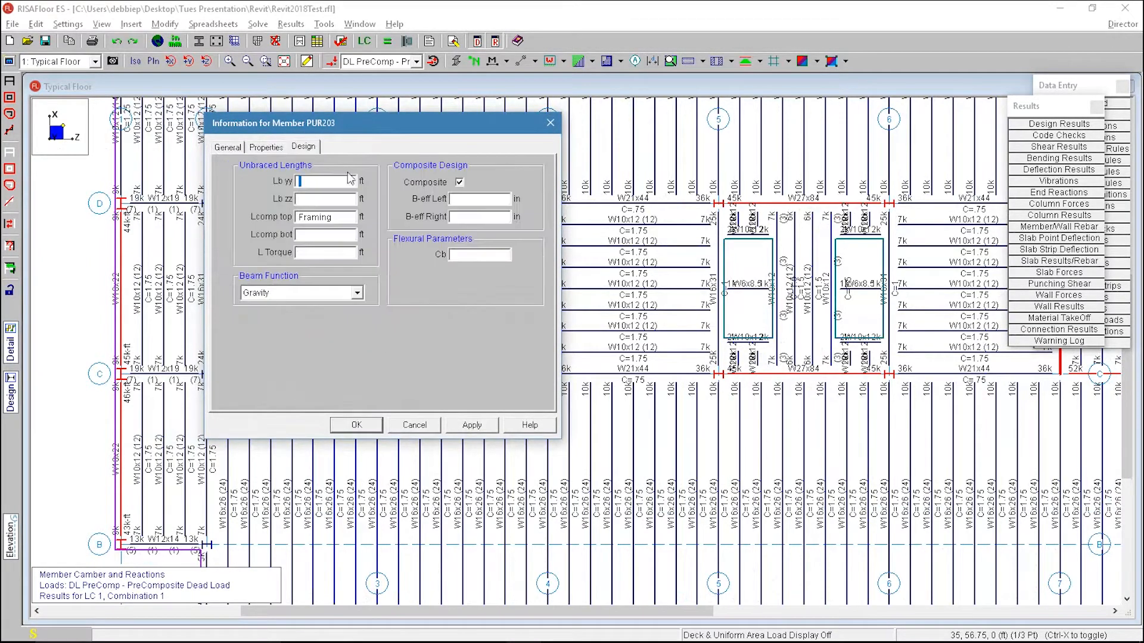
pyautogui.click(365, 427)
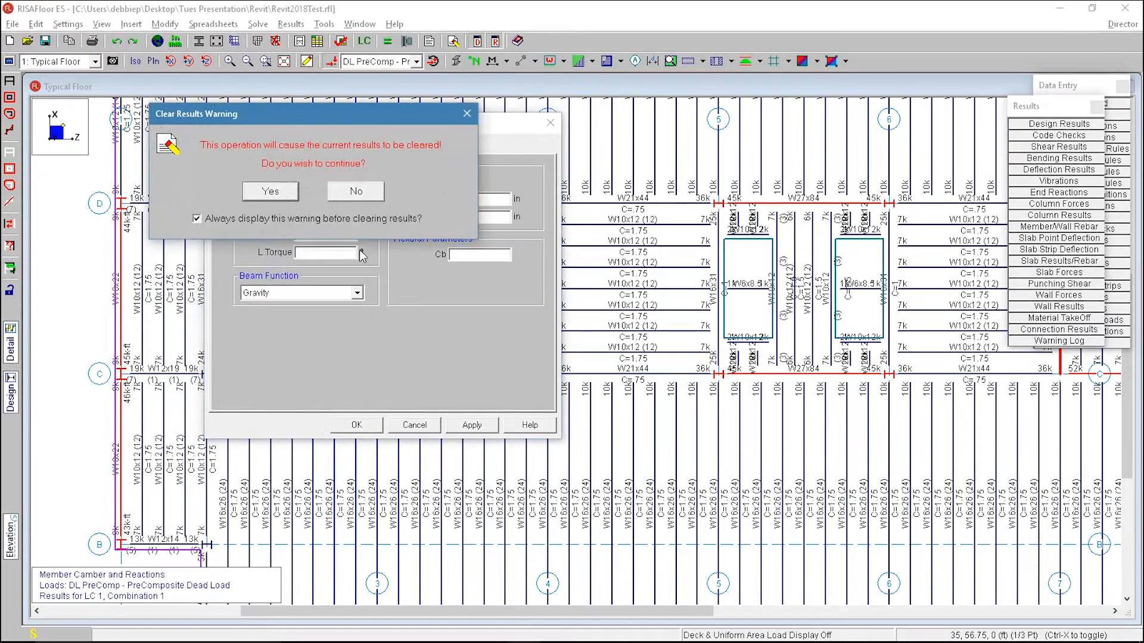
pyautogui.click(272, 191)
# Step: Open a detail report for a W10x12 beam between gridlines C and D and scroll through its design results
pyautogui.click(12, 346)
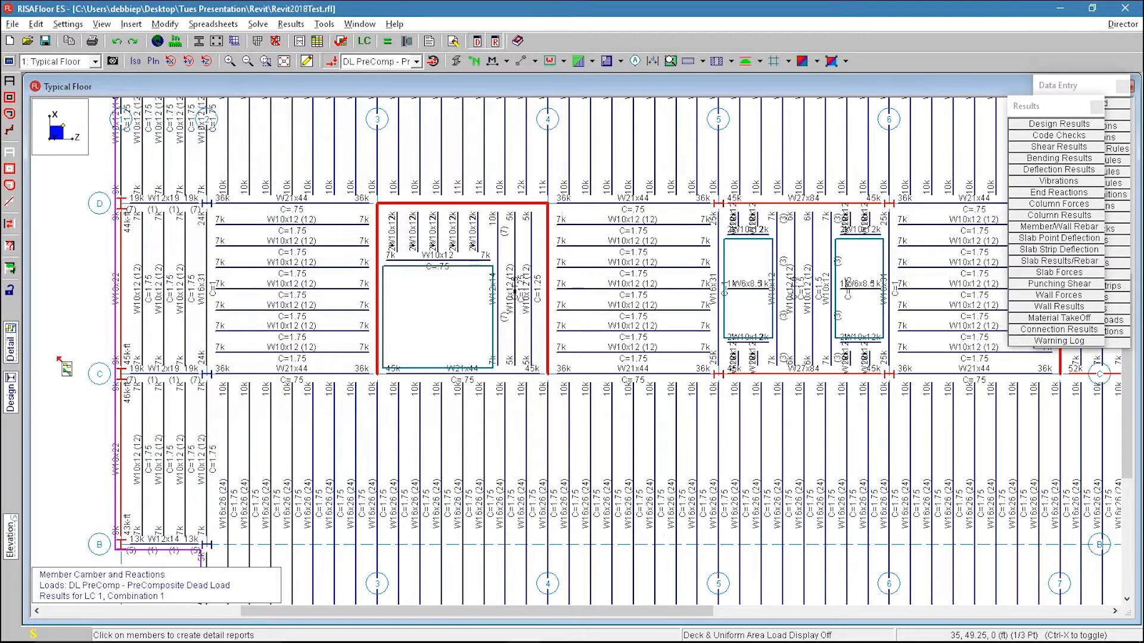
pyautogui.click(327, 352)
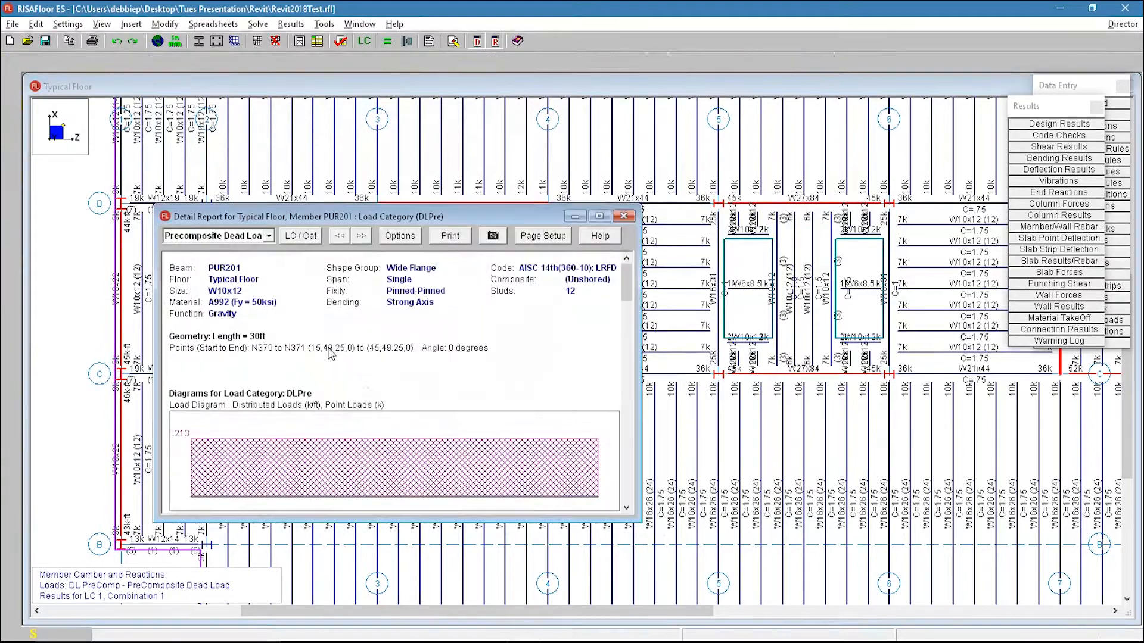
pyautogui.moveTo(393, 206); pyautogui.dragTo(408, 75)
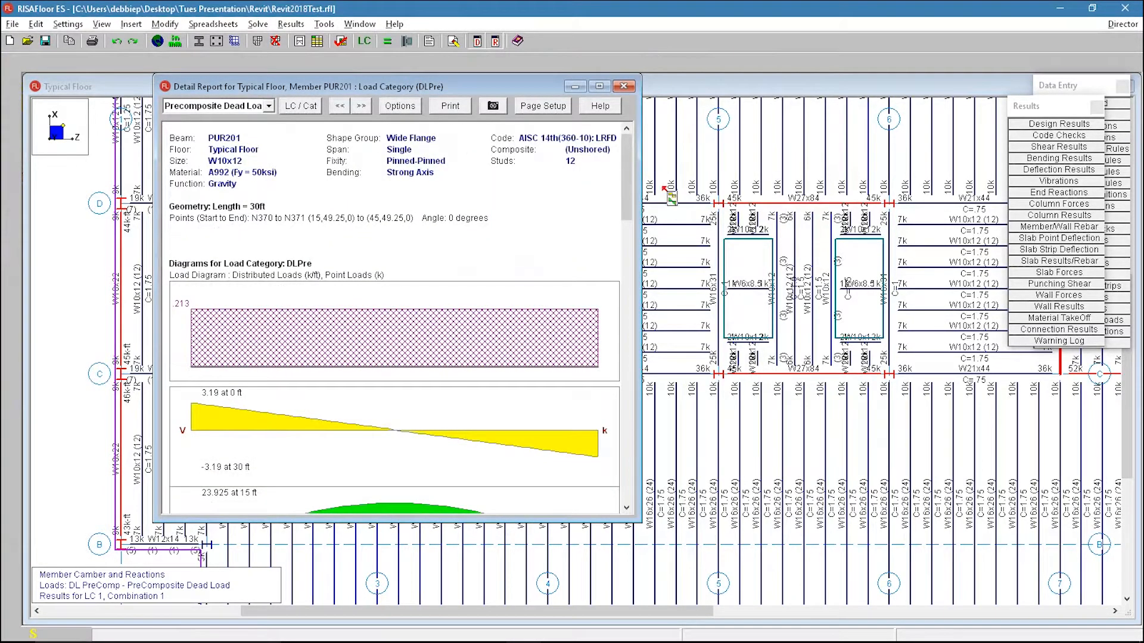
pyautogui.moveTo(630, 165); pyautogui.dragTo(613, 311)
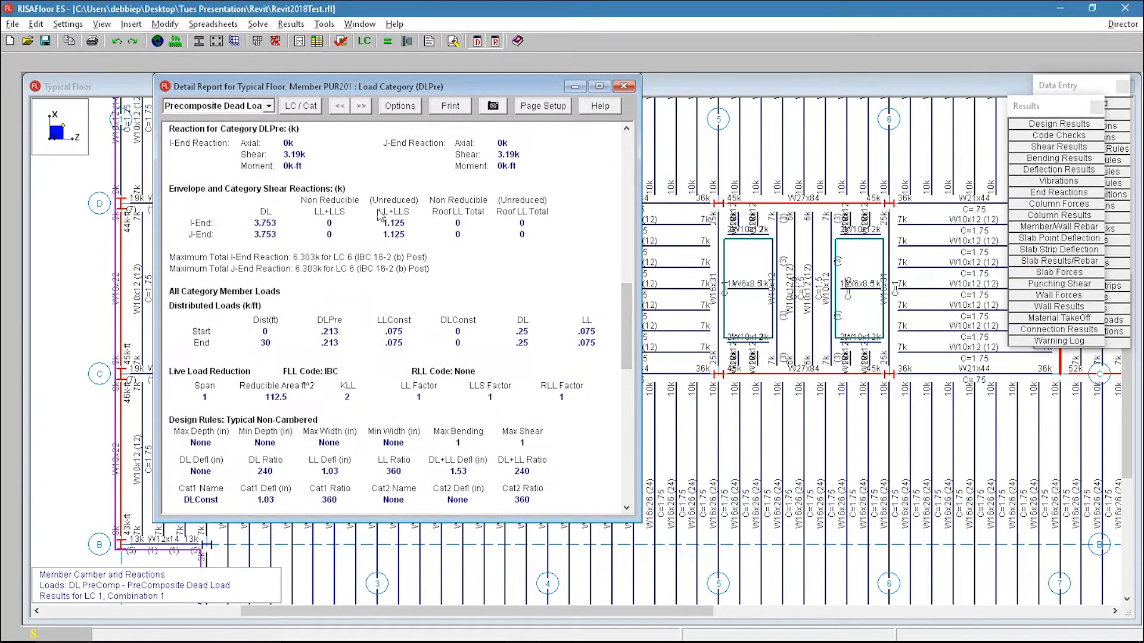
pyautogui.moveTo(623, 314); pyautogui.dragTo(625, 384)
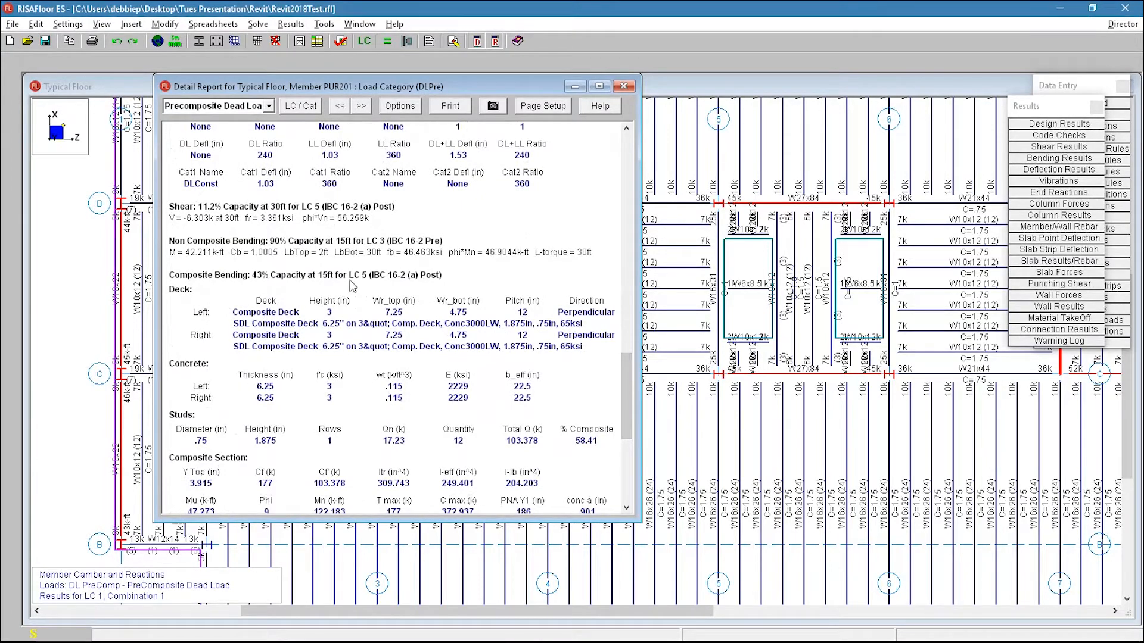
pyautogui.moveTo(622, 370); pyautogui.dragTo(624, 427)
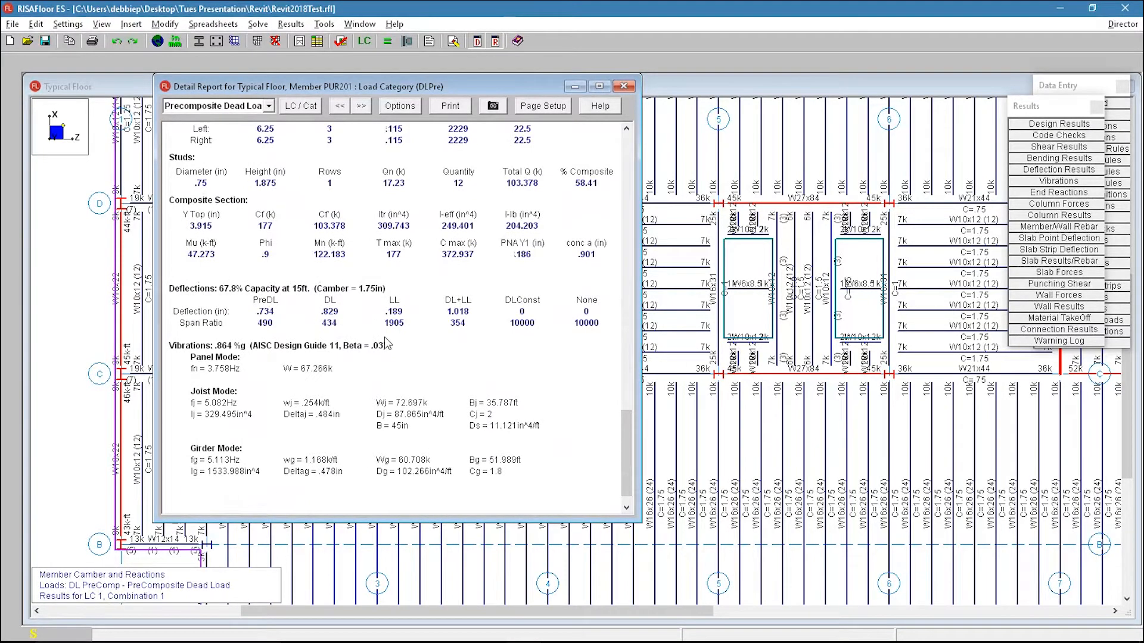
pyautogui.click(623, 86)
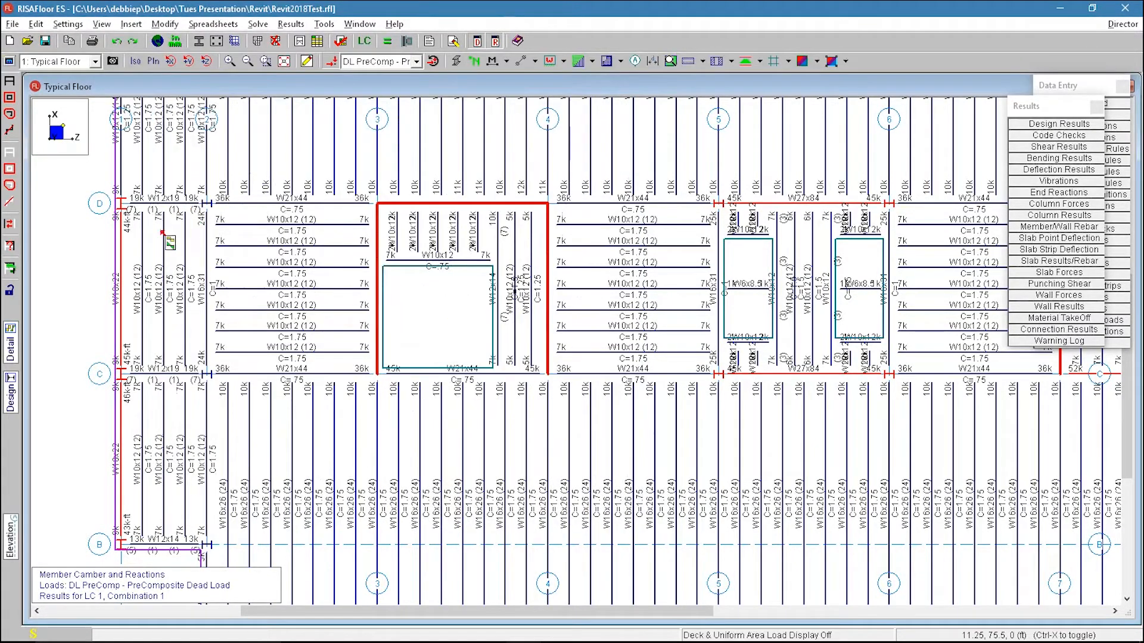
# Step: Send the model to RISA-3D through the Director
pyautogui.scroll(-2, 220, 390)
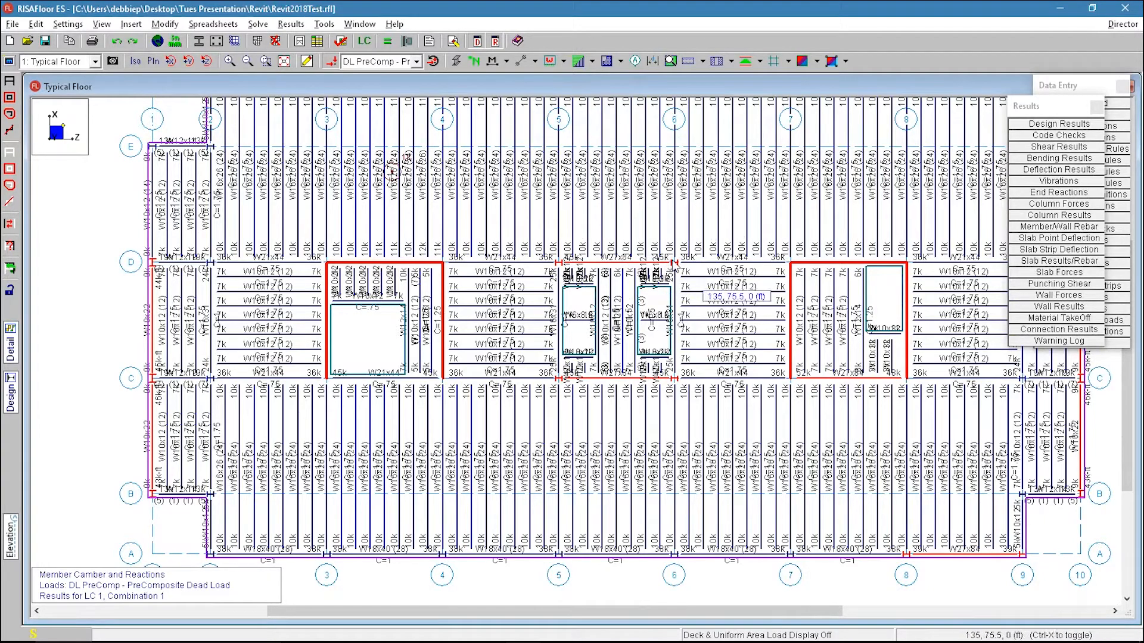
pyautogui.click(1124, 25)
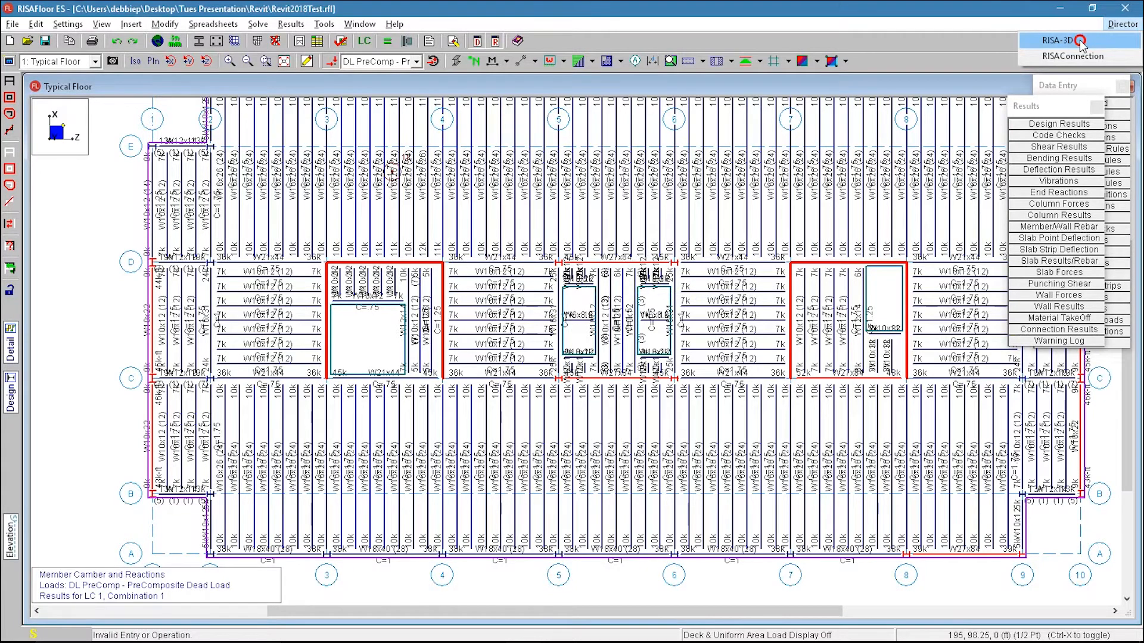
pyautogui.click(1079, 40)
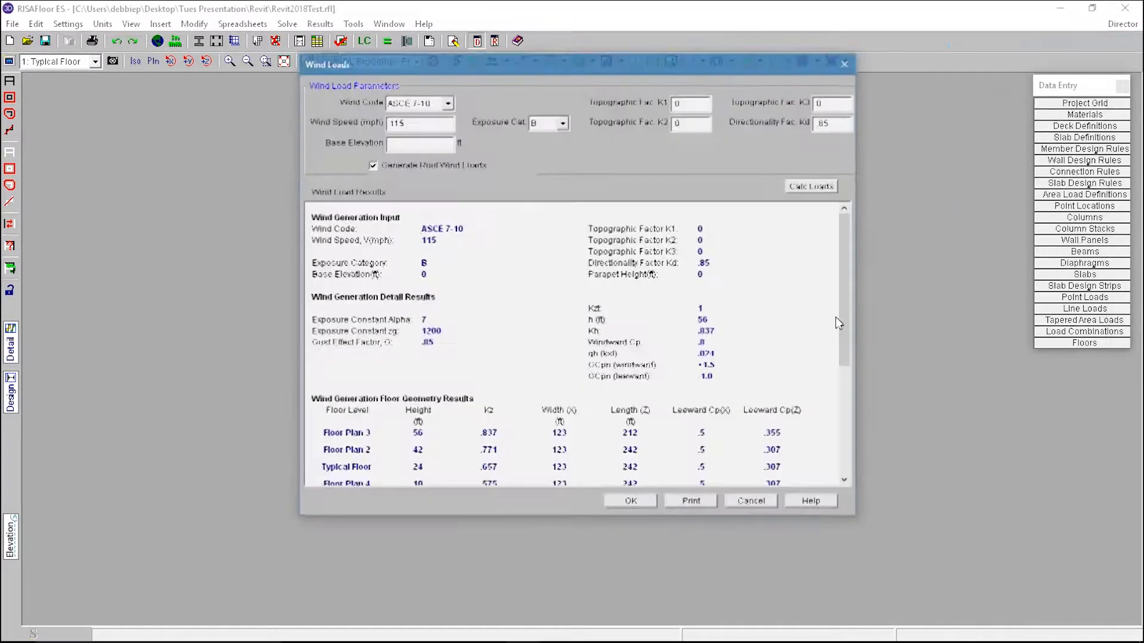
# Step: Review the generated wind load parameters and floor force results, then accept them
pyautogui.moveTo(562, 67); pyautogui.dragTo(661, 63)
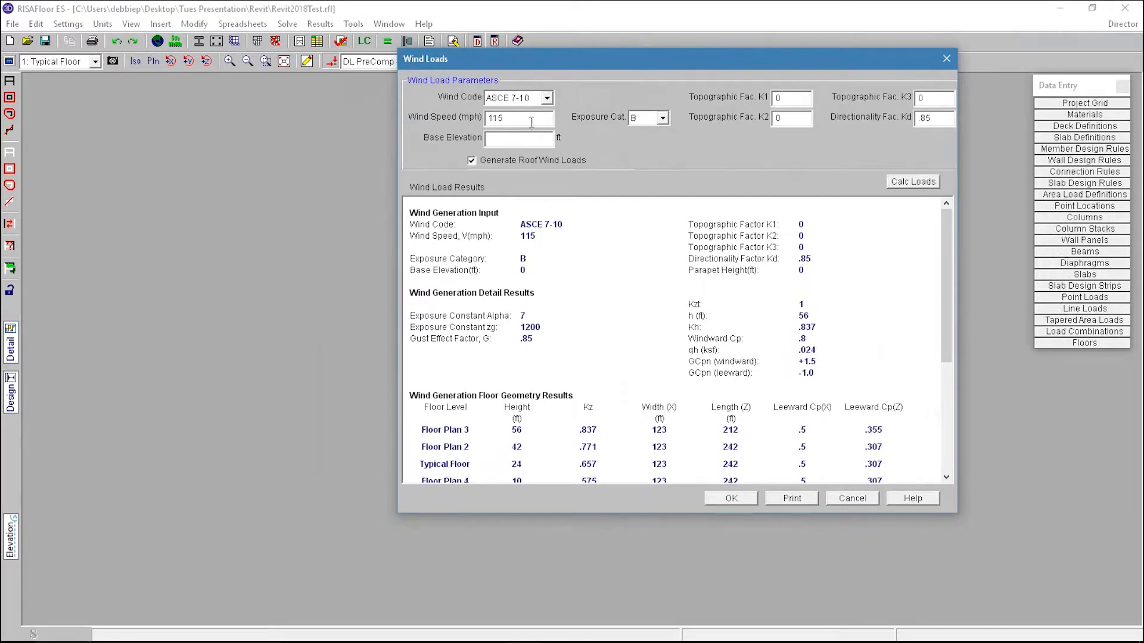
pyautogui.moveTo(949, 239); pyautogui.dragTo(950, 194)
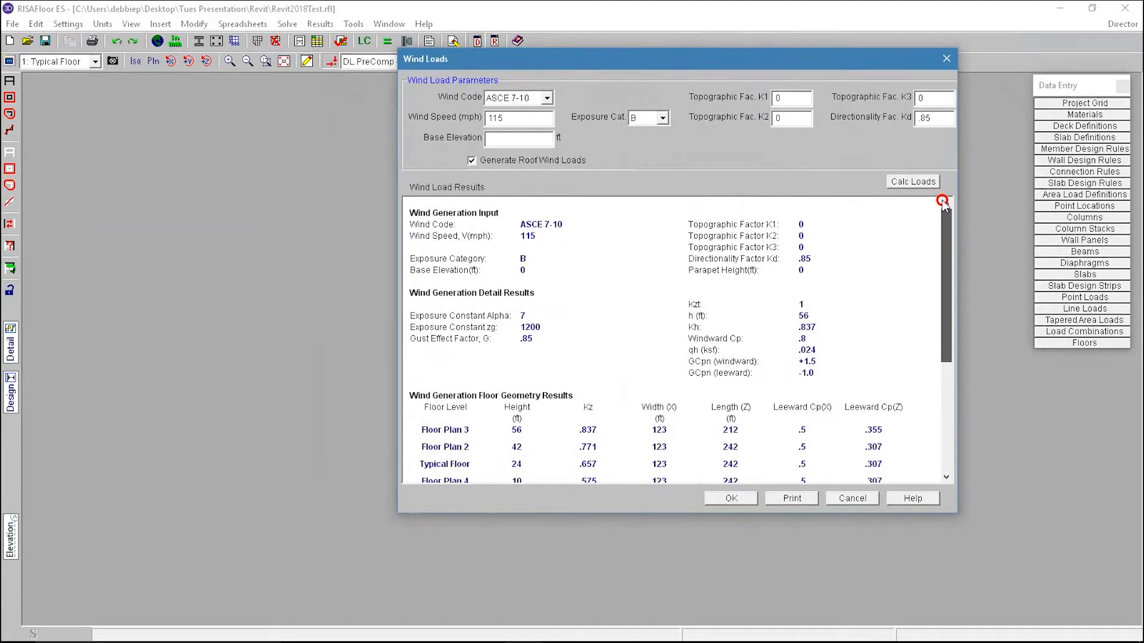
pyautogui.moveTo(944, 241); pyautogui.dragTo(942, 305)
pyautogui.click(719, 355)
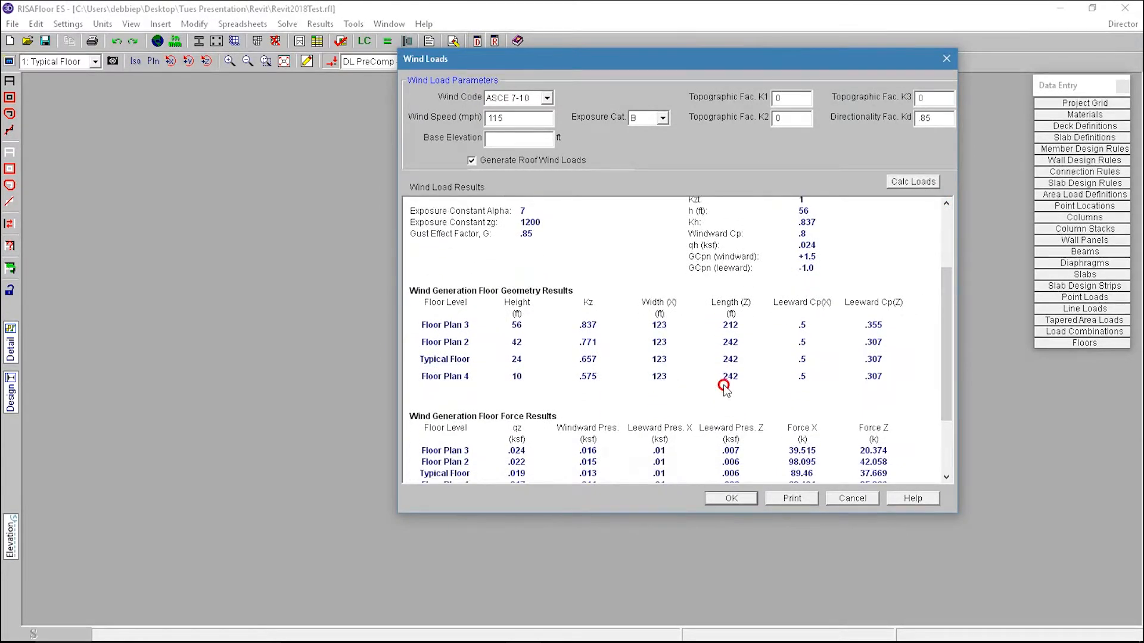
pyautogui.moveTo(945, 296); pyautogui.dragTo(945, 349)
pyautogui.click(797, 405)
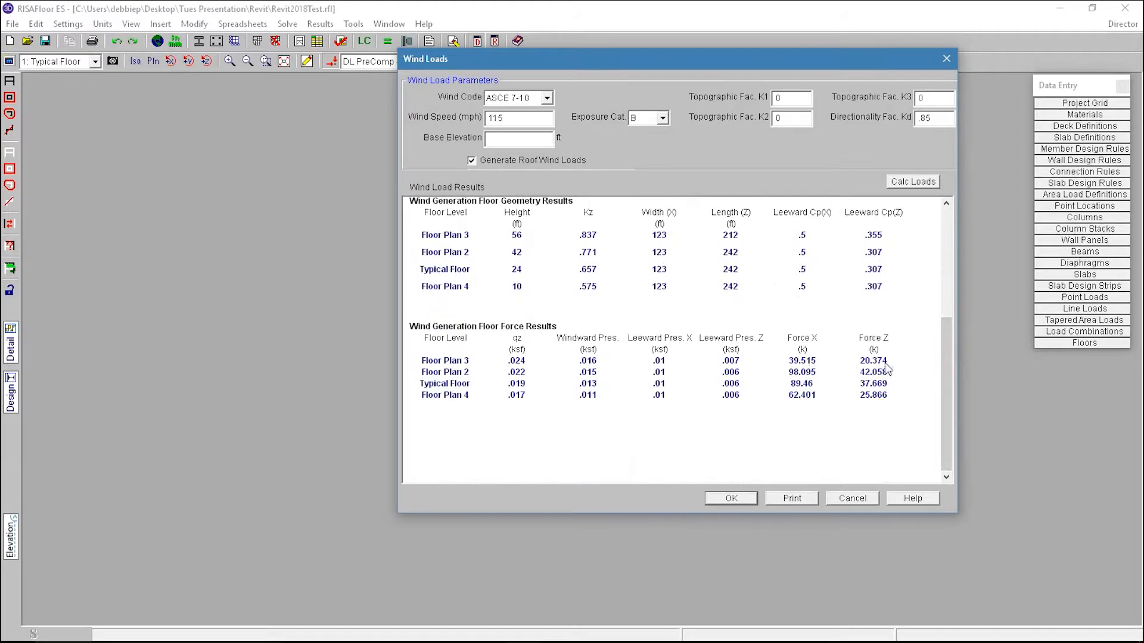
pyautogui.click(738, 501)
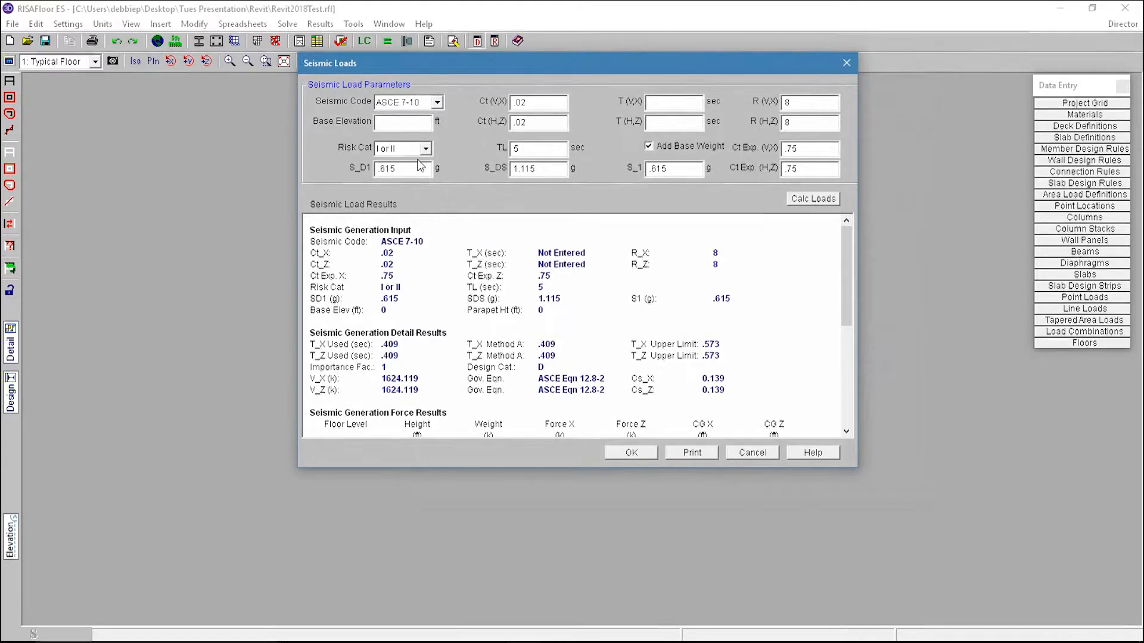
# Step: Review the seismic load parameters and force results, then accept them to open the model in RISA-3D
pyautogui.moveTo(413, 169); pyautogui.dragTo(332, 168)
pyautogui.moveTo(546, 170); pyautogui.dragTo(489, 170)
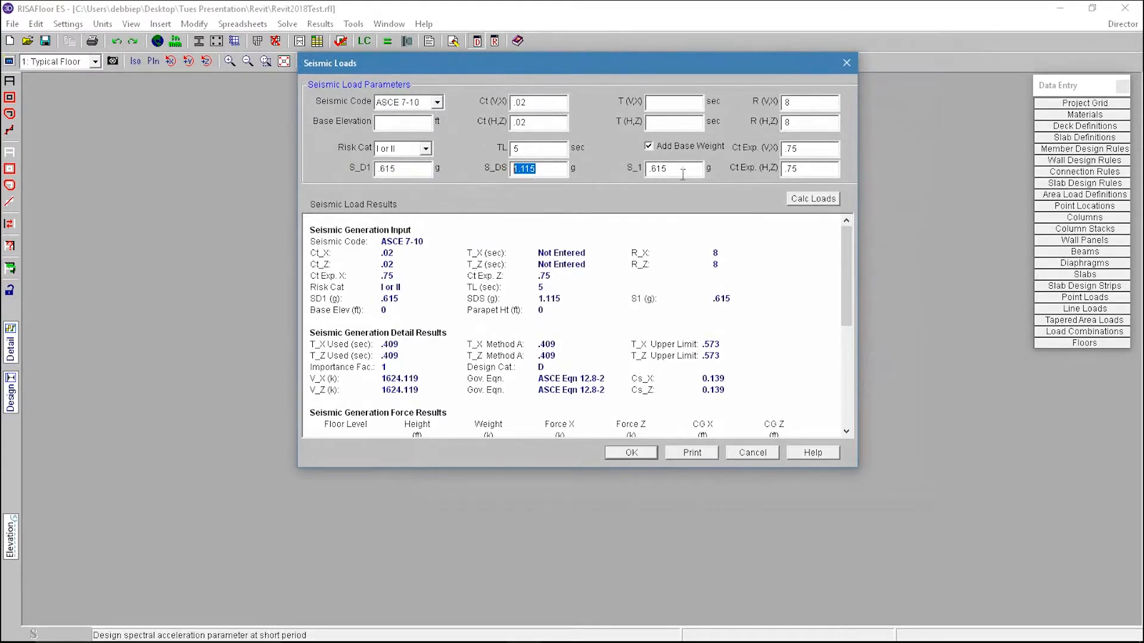
pyautogui.moveTo(683, 173); pyautogui.dragTo(599, 173)
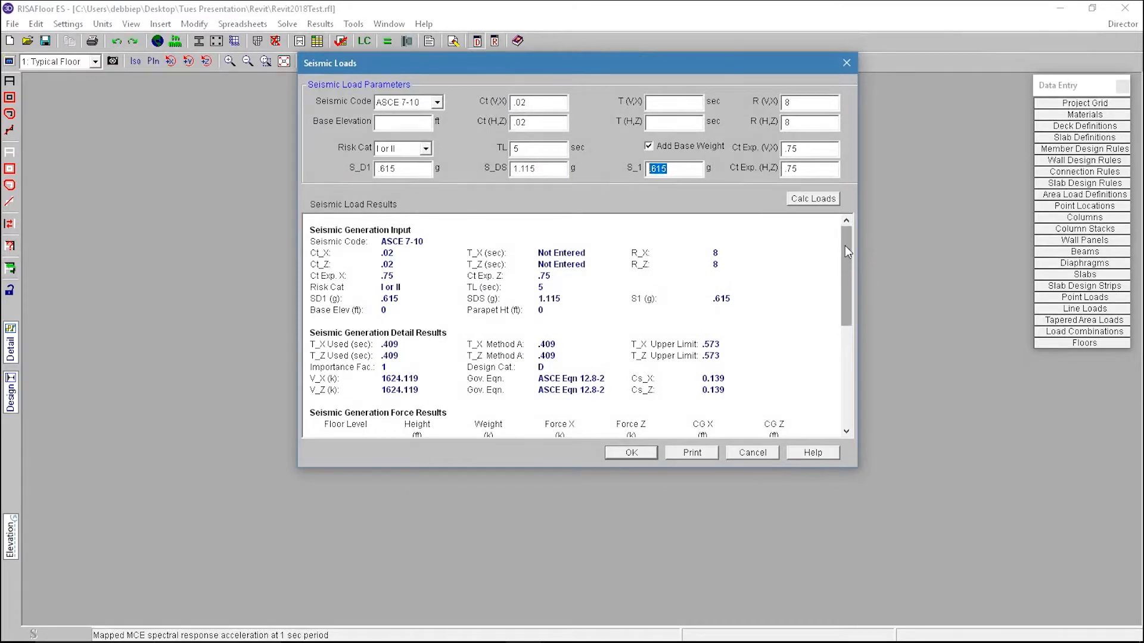
pyautogui.moveTo(844, 245); pyautogui.dragTo(846, 286)
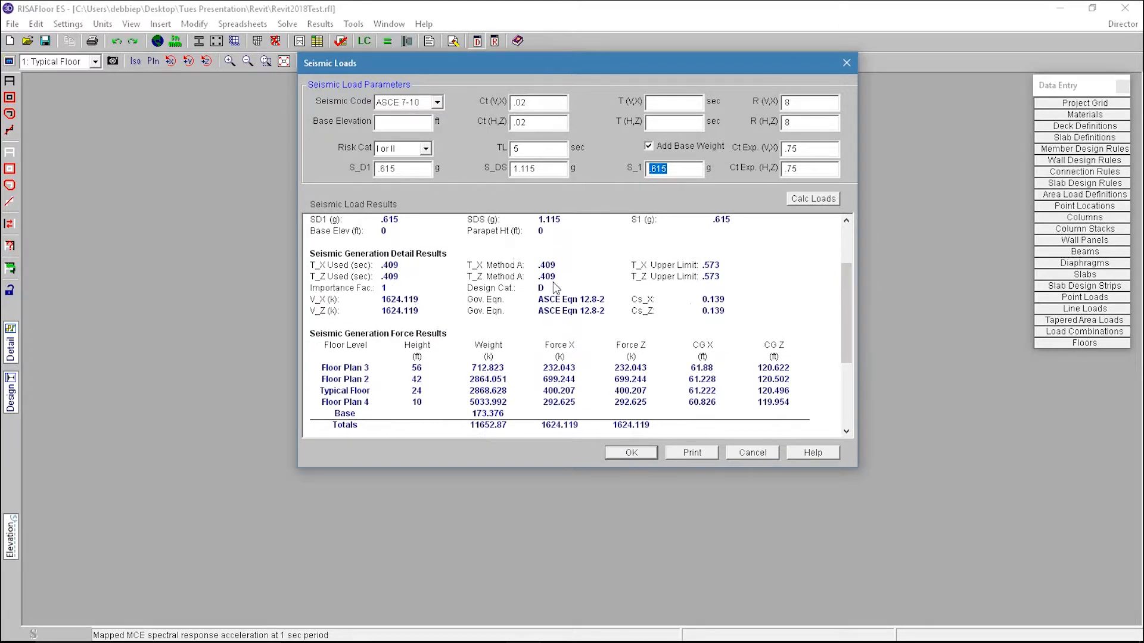
pyautogui.moveTo(846, 280); pyautogui.dragTo(846, 322)
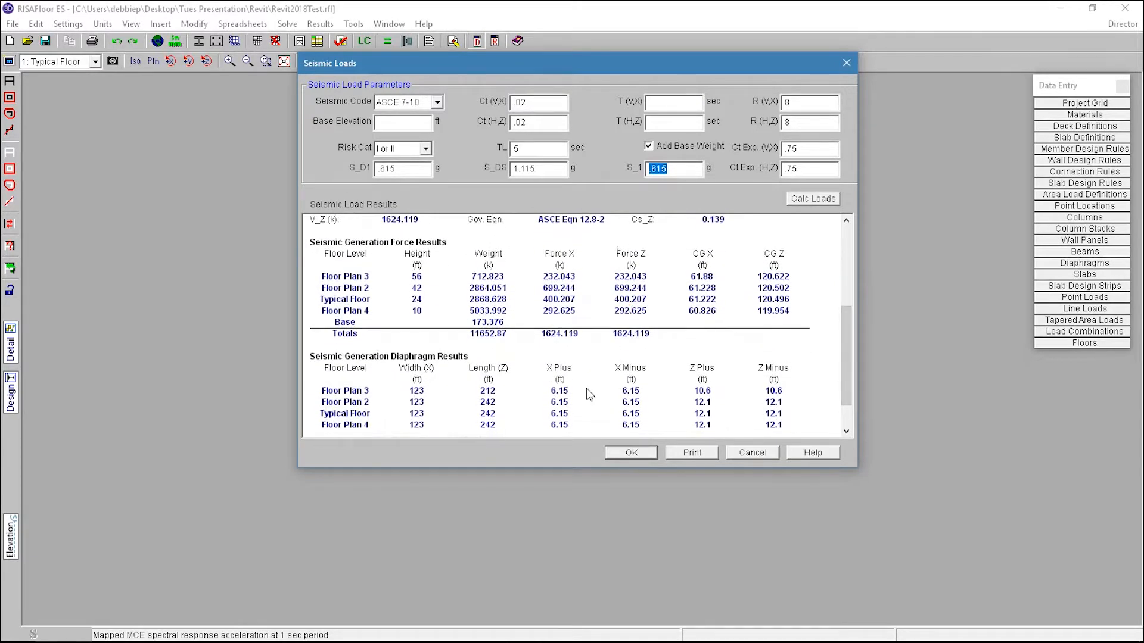
pyautogui.moveTo(845, 363); pyautogui.dragTo(847, 280)
pyautogui.click(846, 278)
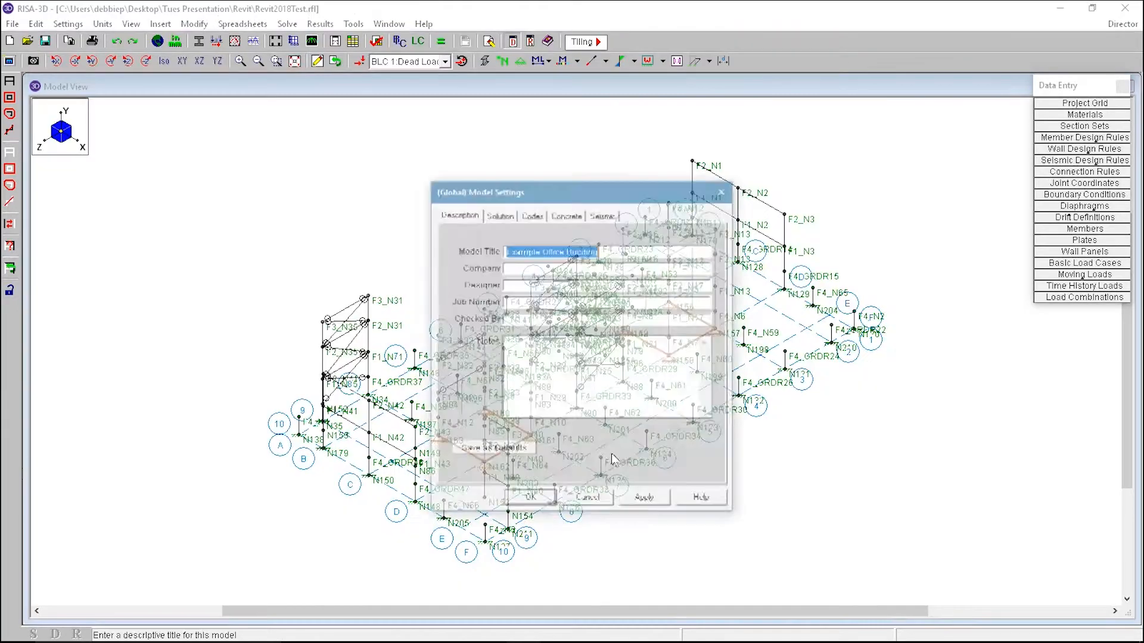
pyautogui.click(534, 500)
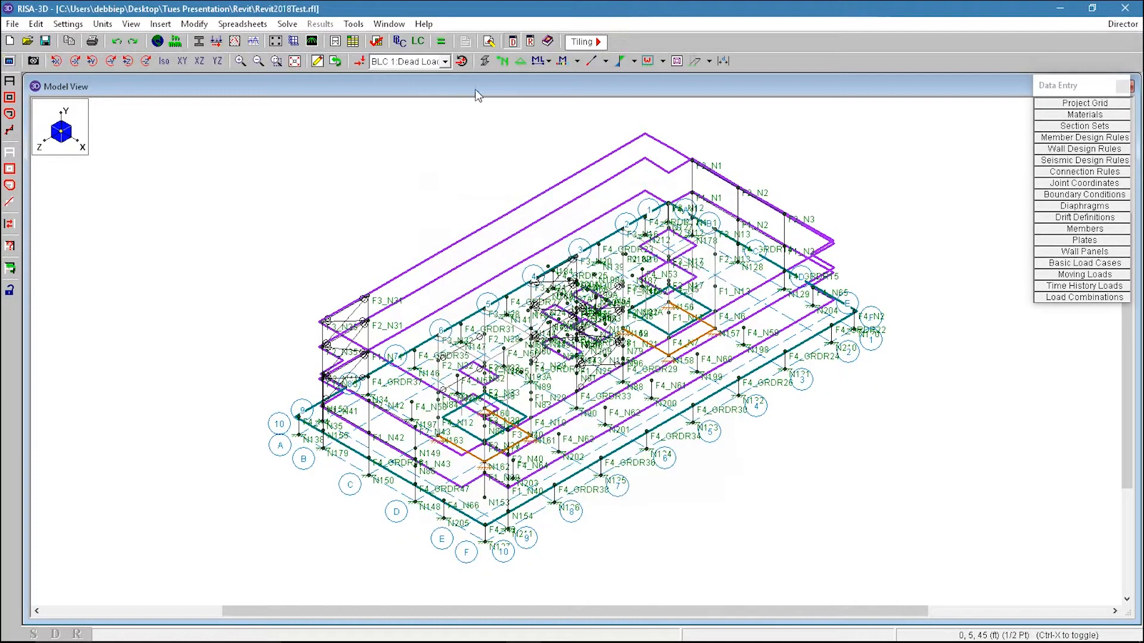
# Step: Hide joint labels, display the loads and switch the load case to BLC 2 Live Load
pyautogui.click(501, 62)
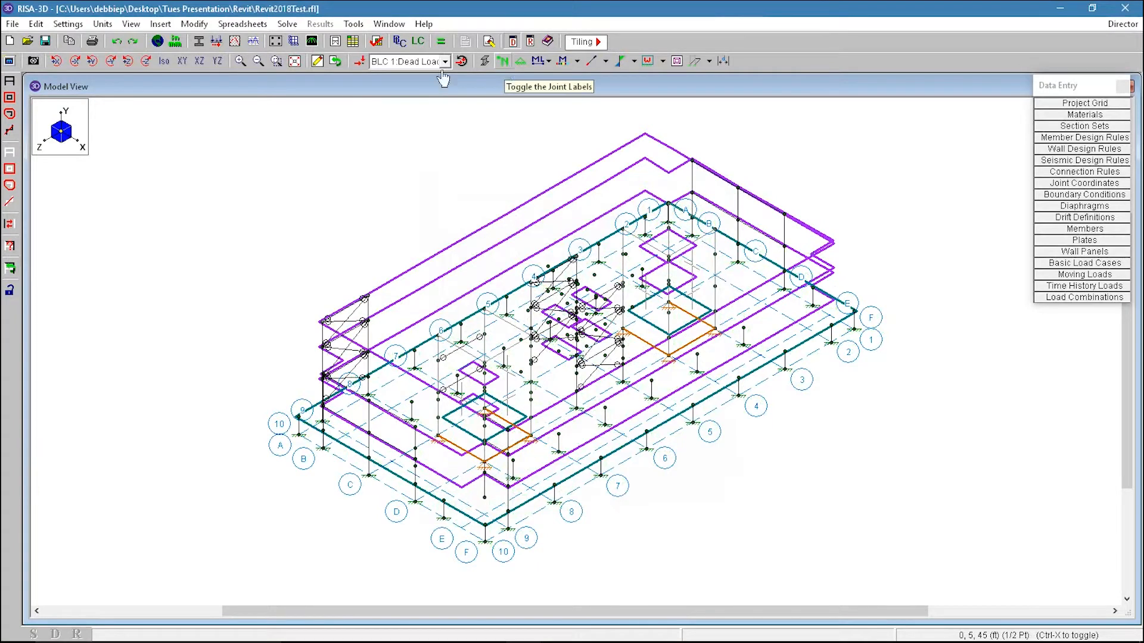
pyautogui.click(362, 61)
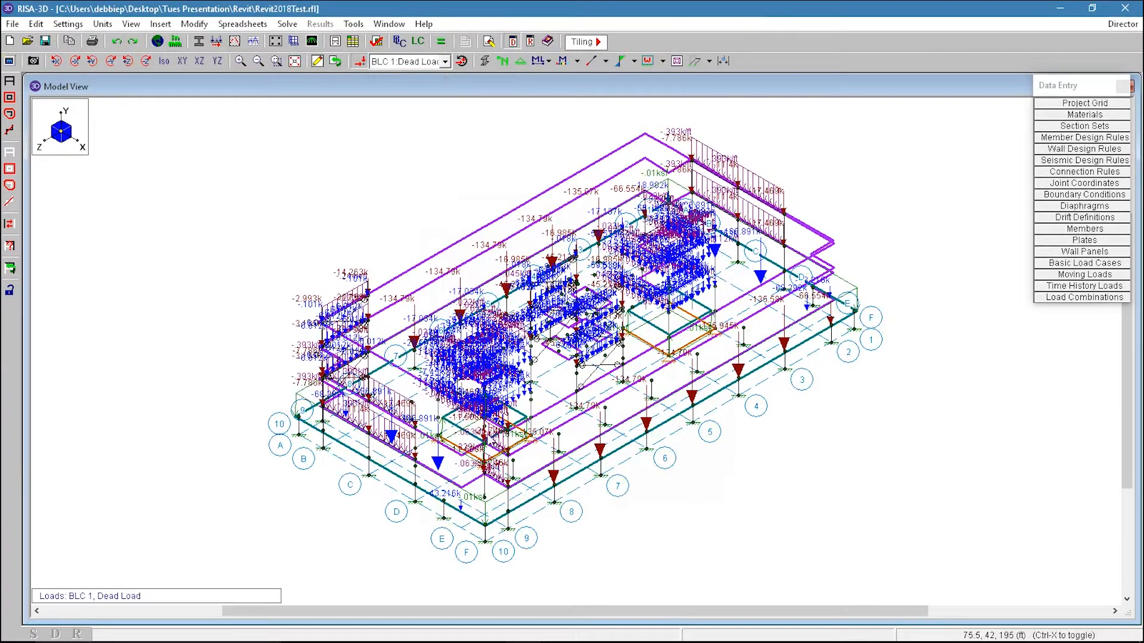
pyautogui.click(407, 62)
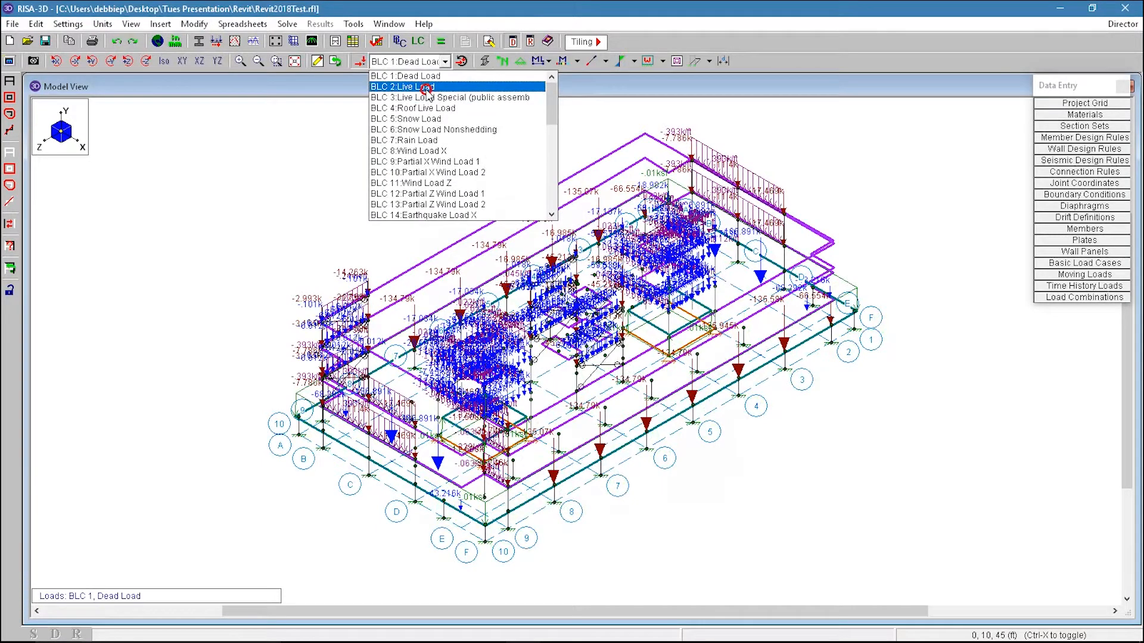
pyautogui.click(427, 88)
# Step: Switch the displayed load case back to BLC 1 Dead Load and turn on rendered member display
pyautogui.click(420, 65)
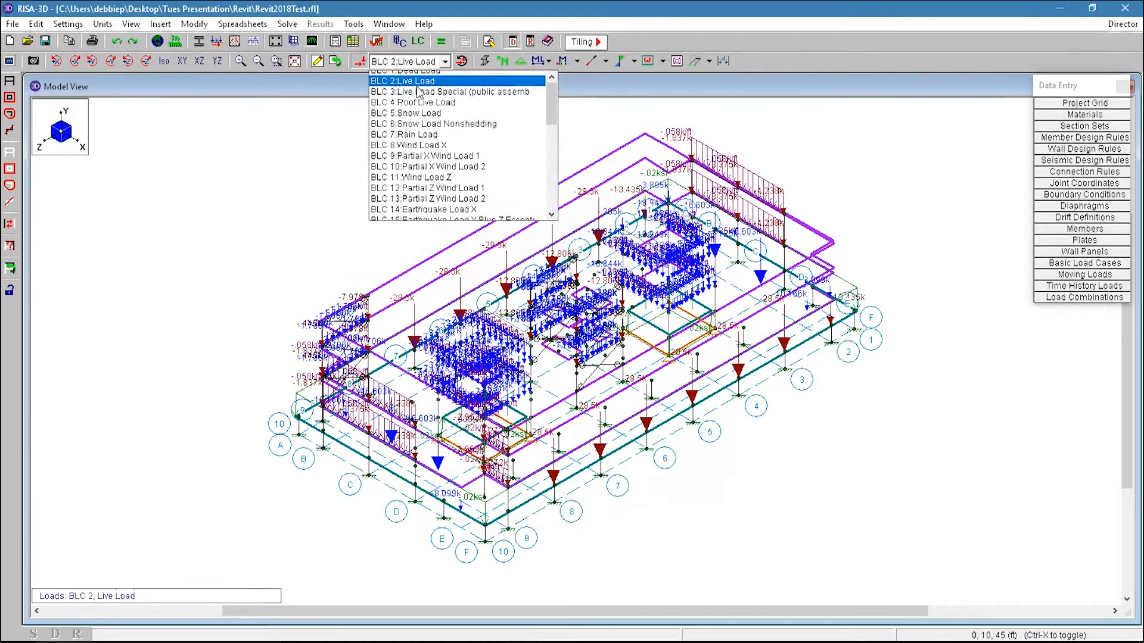
pyautogui.click(425, 78)
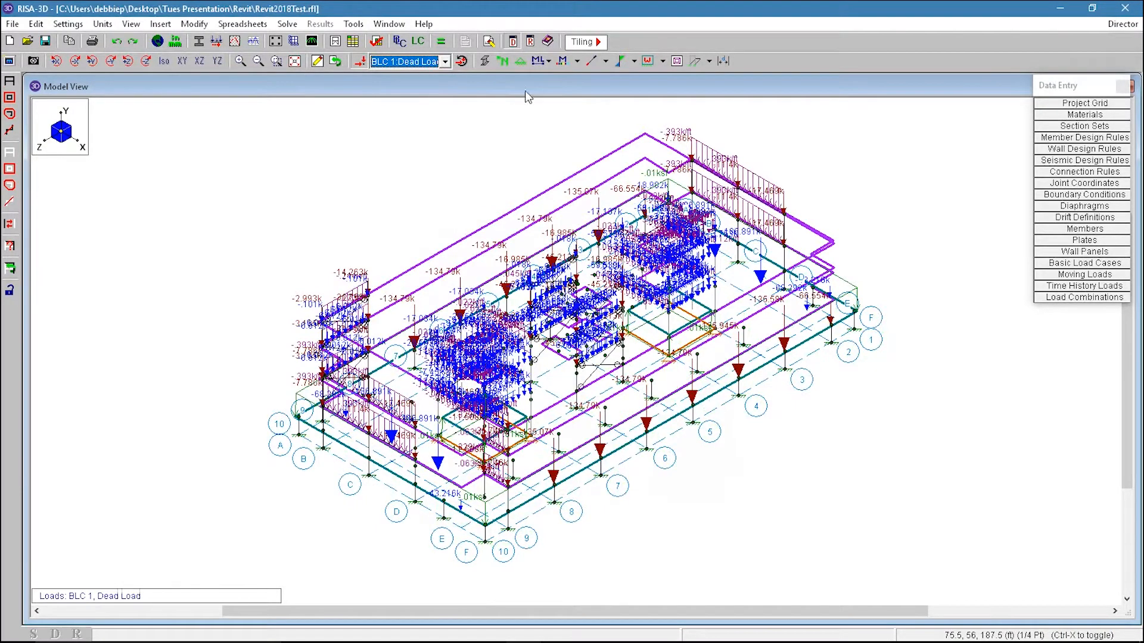
pyautogui.click(484, 61)
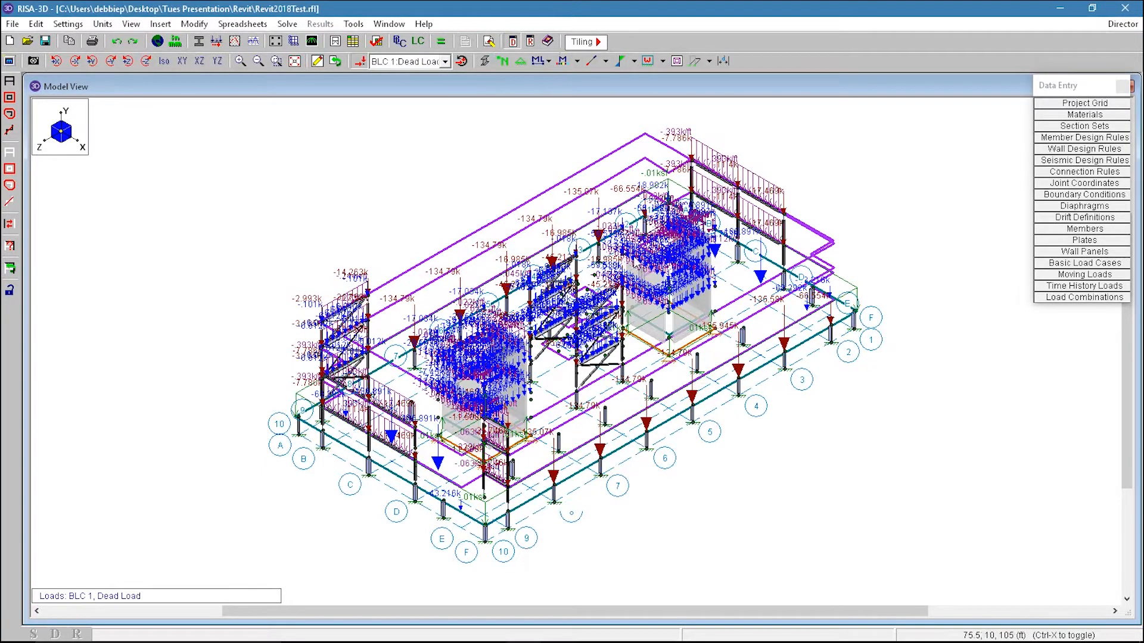
# Step: Turn on display of the RISAFloor gravity elements in the rendered view and zoom in to examine the framing
pyautogui.click(484, 61)
pyautogui.click(484, 61)
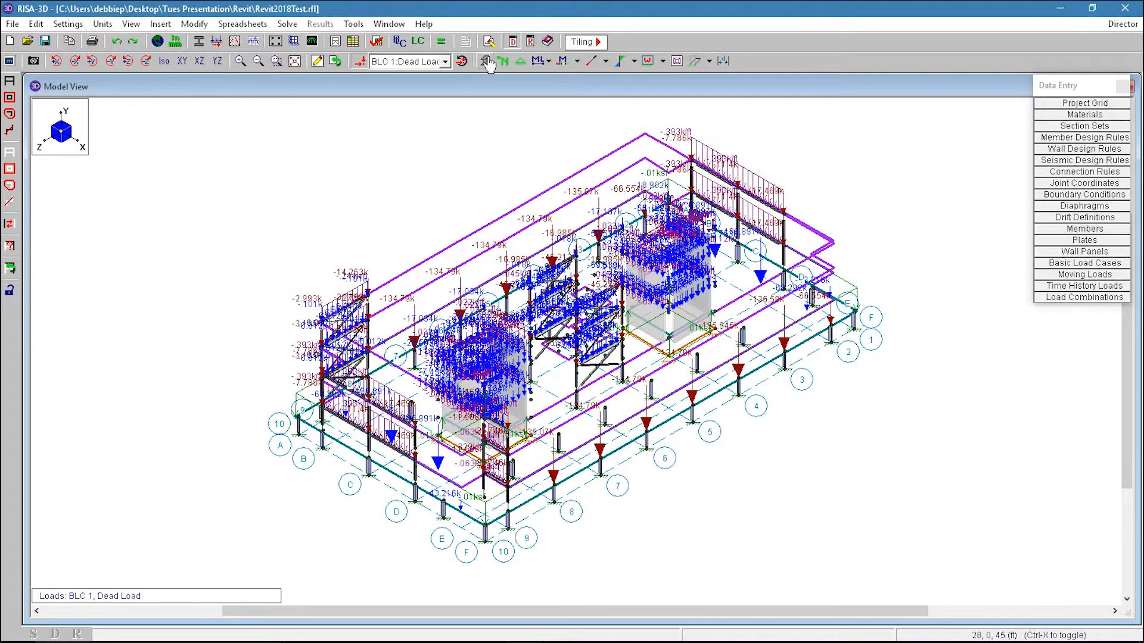
pyautogui.click(8, 62)
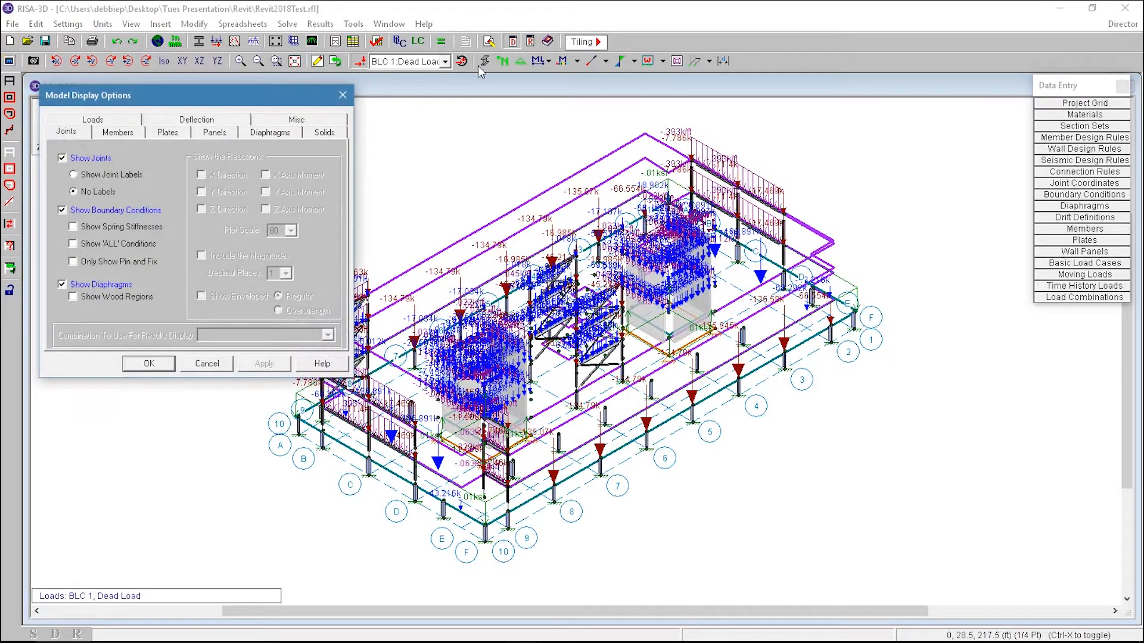
pyautogui.click(286, 125)
pyautogui.click(229, 208)
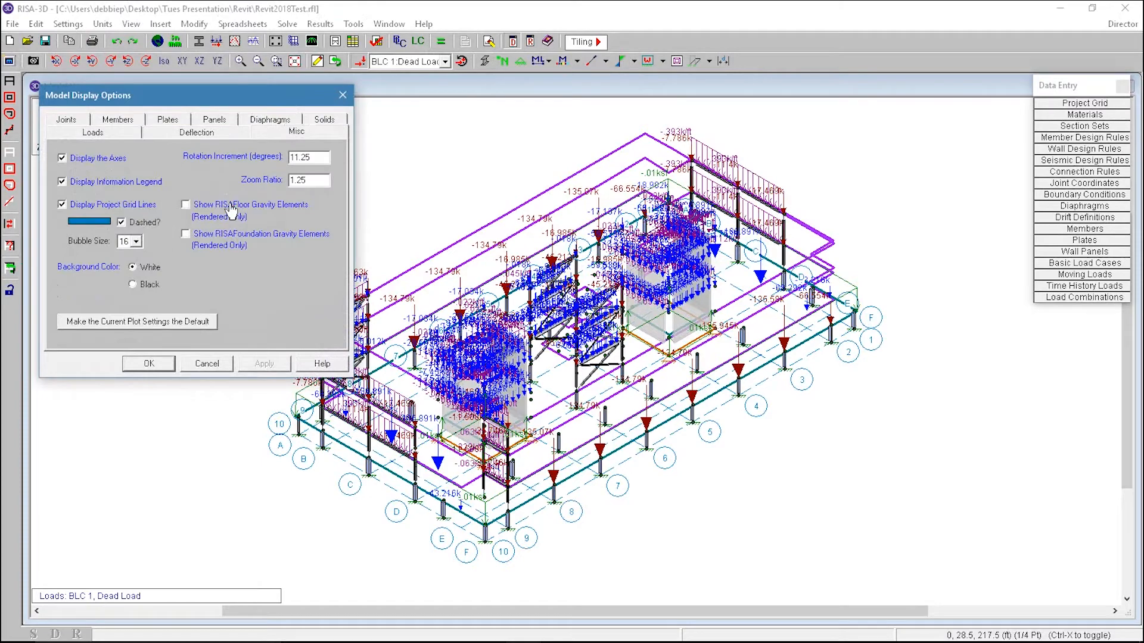
pyautogui.click(149, 363)
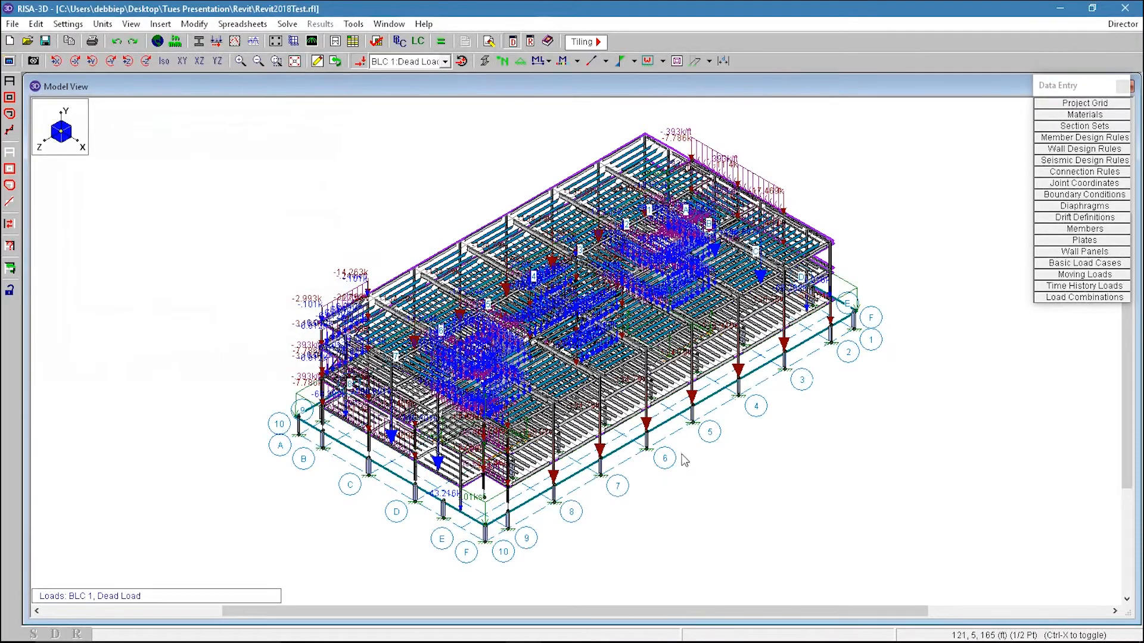
pyautogui.scroll(1, 495, 357)
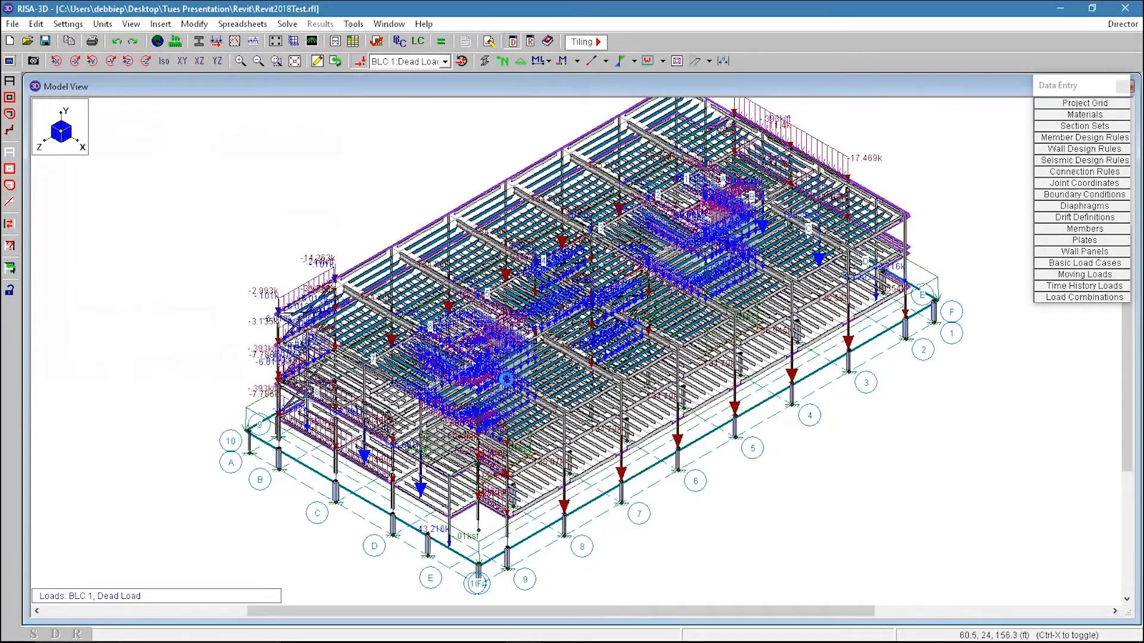
pyautogui.scroll(1, 464, 411)
pyautogui.scroll(-4, 422, 326)
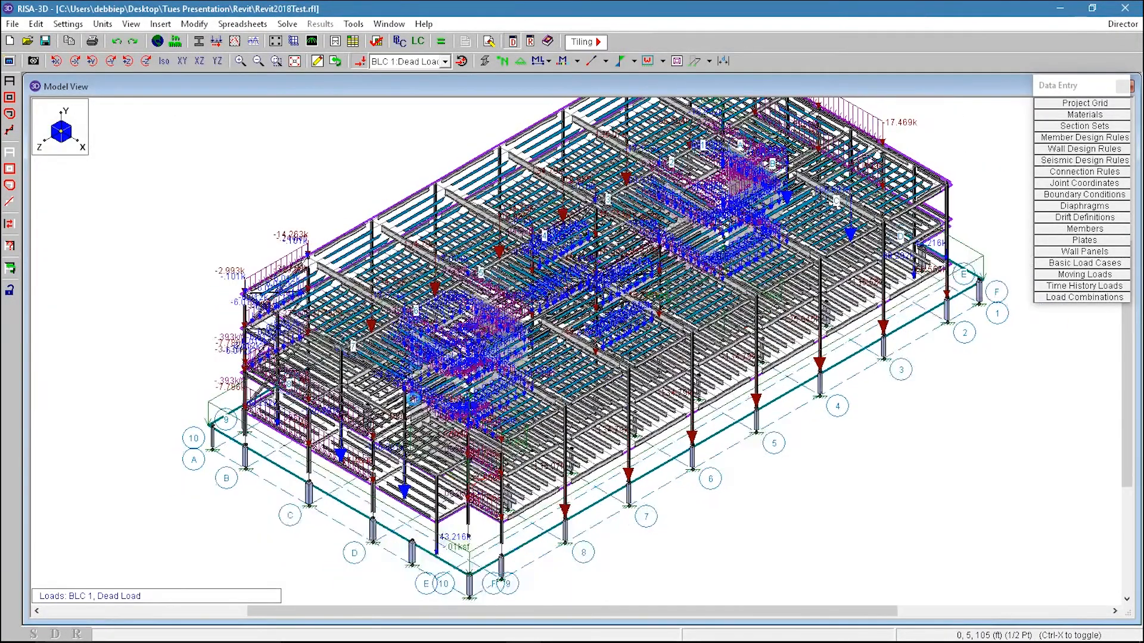
# Step: Turn off display of the RISAFloor gravity elements again in the model display options
pyautogui.click(9, 61)
pyautogui.click(242, 208)
pyautogui.click(154, 365)
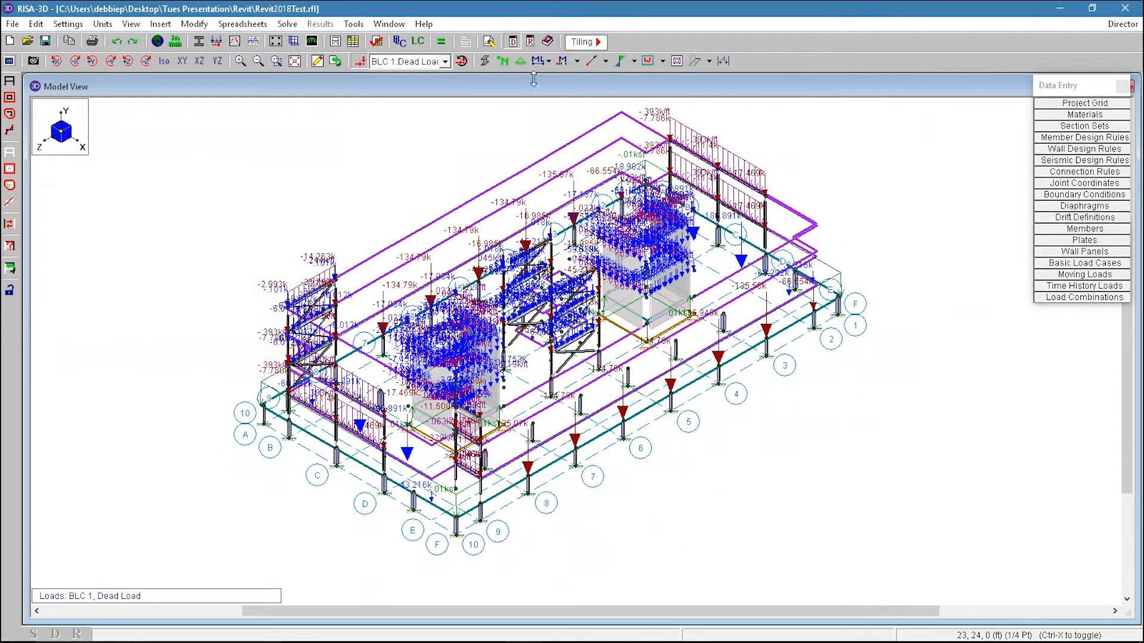
# Step: Hide the loads and toggle rendered member display off and back on to inspect the lateral framing
pyautogui.click(486, 62)
pyautogui.scroll(1, 670, 104)
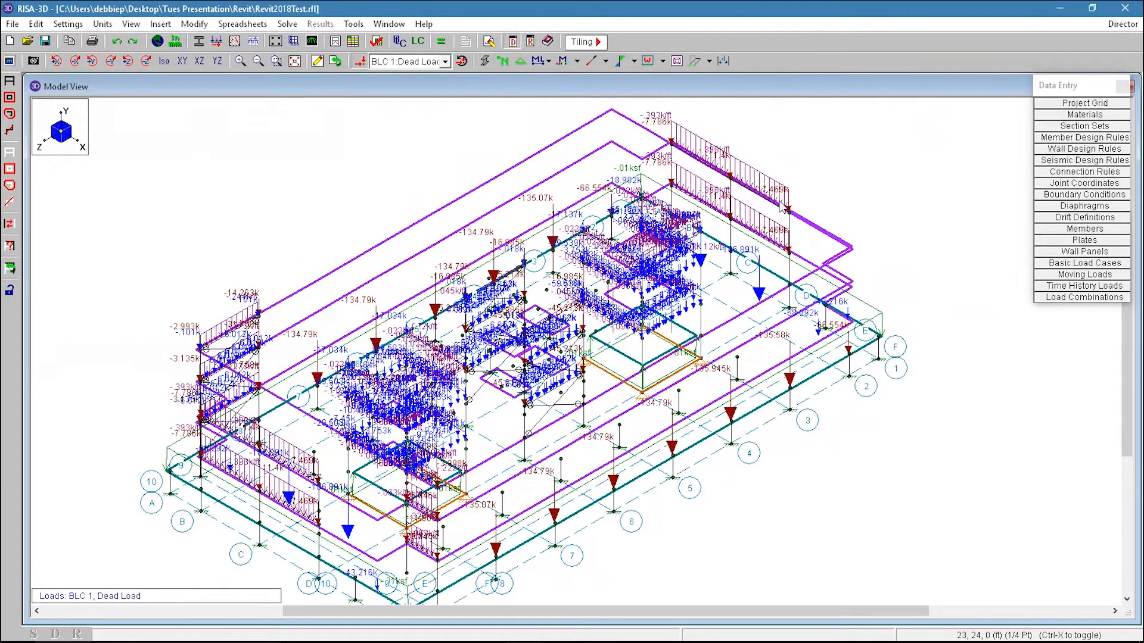
pyautogui.click(360, 62)
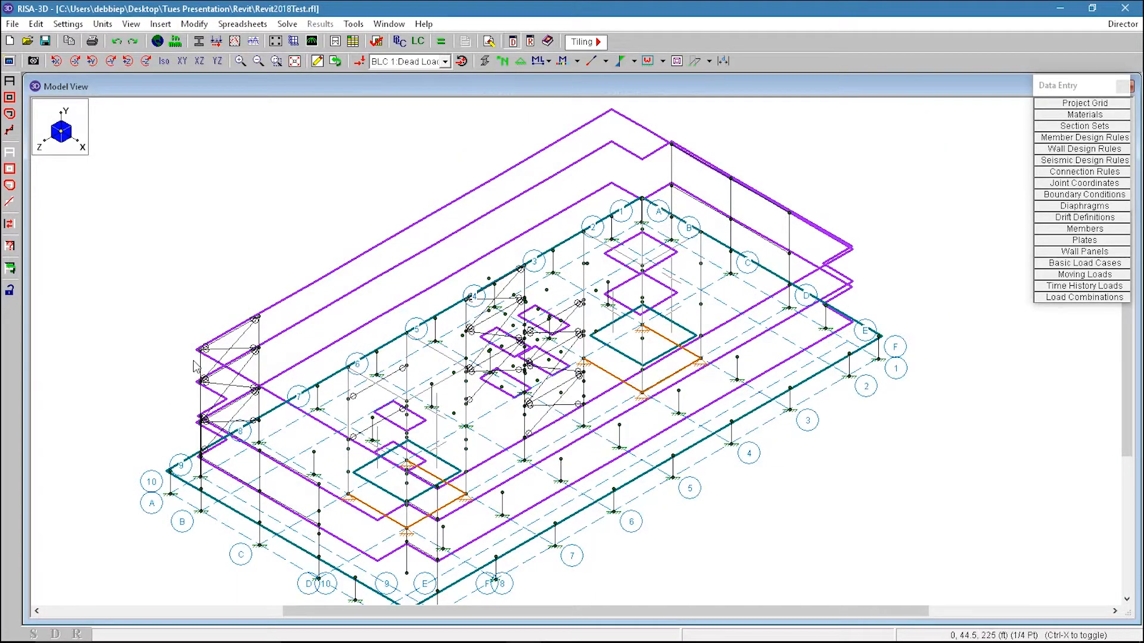
pyautogui.scroll(-1, 463, 470)
pyautogui.scroll(2, 464, 471)
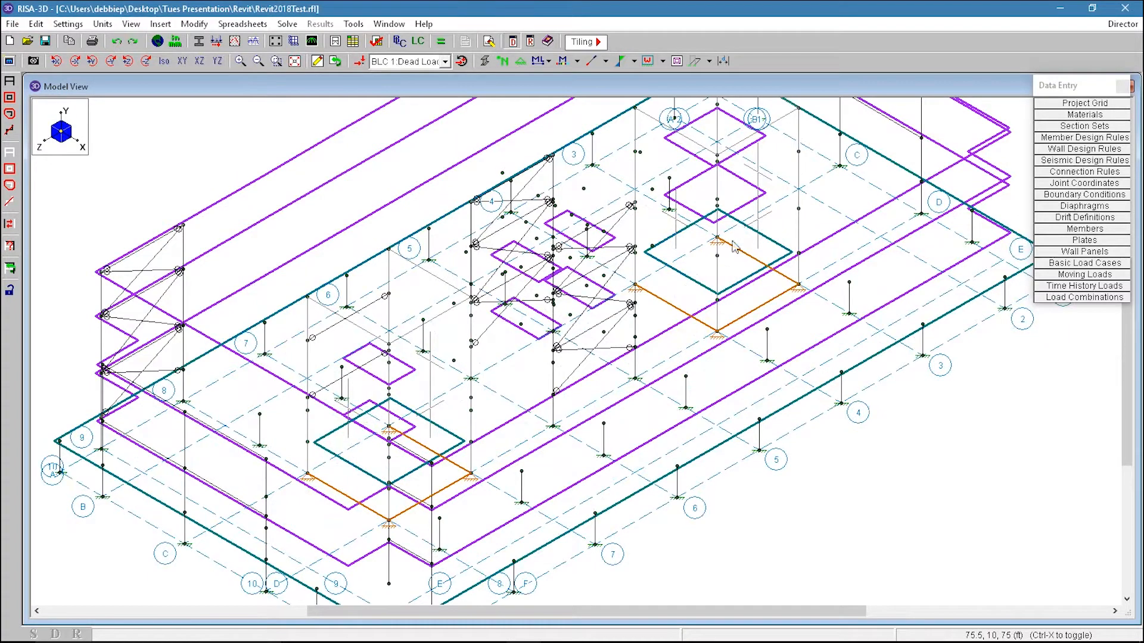
pyautogui.scroll(-1, 709, 334)
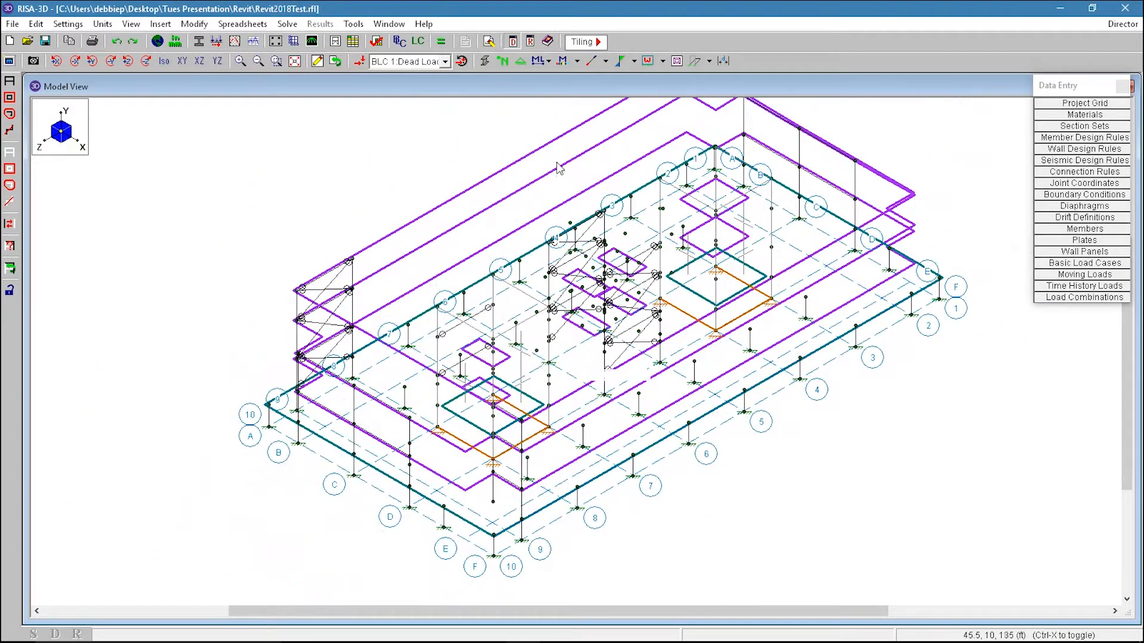
pyautogui.click(486, 61)
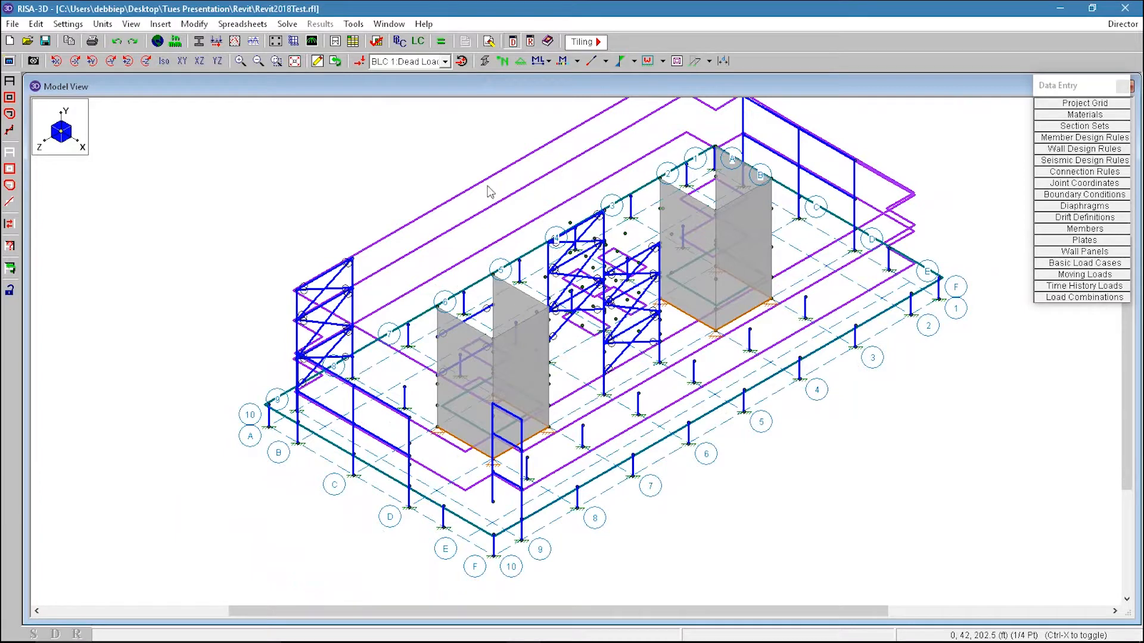
# Step: Show the loads again and switch the displayed load case to BLC 8 Wind Load X
pyautogui.click(360, 60)
pyautogui.click(445, 62)
pyautogui.click(433, 151)
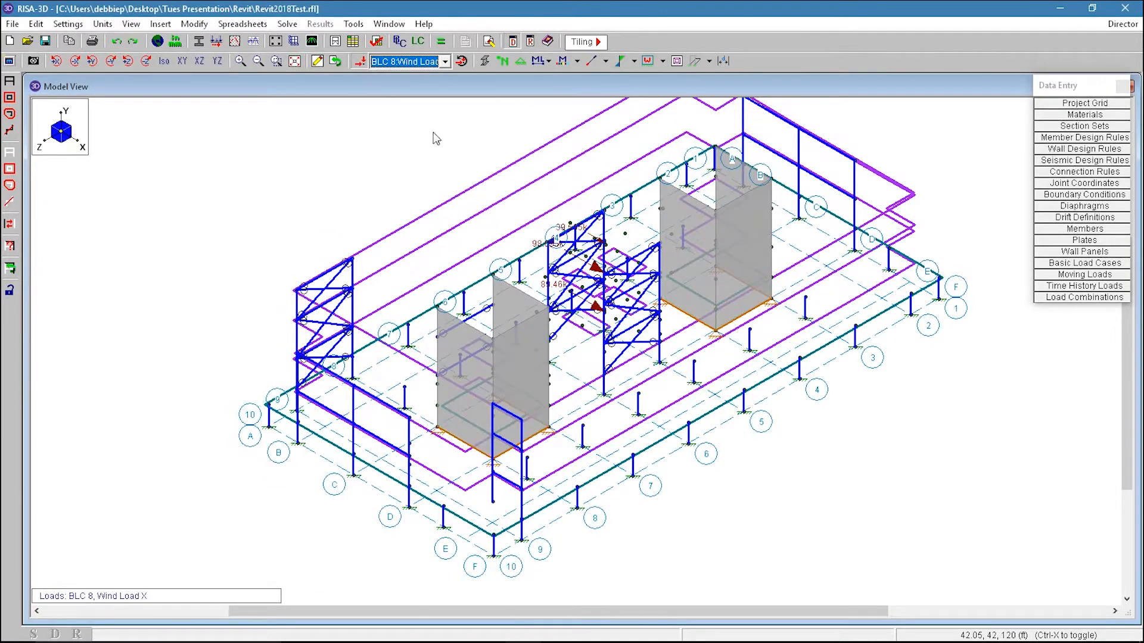
# Step: Switch the displayed load case to BLC 11 Wind Load Z and rotate the model view
pyautogui.click(445, 61)
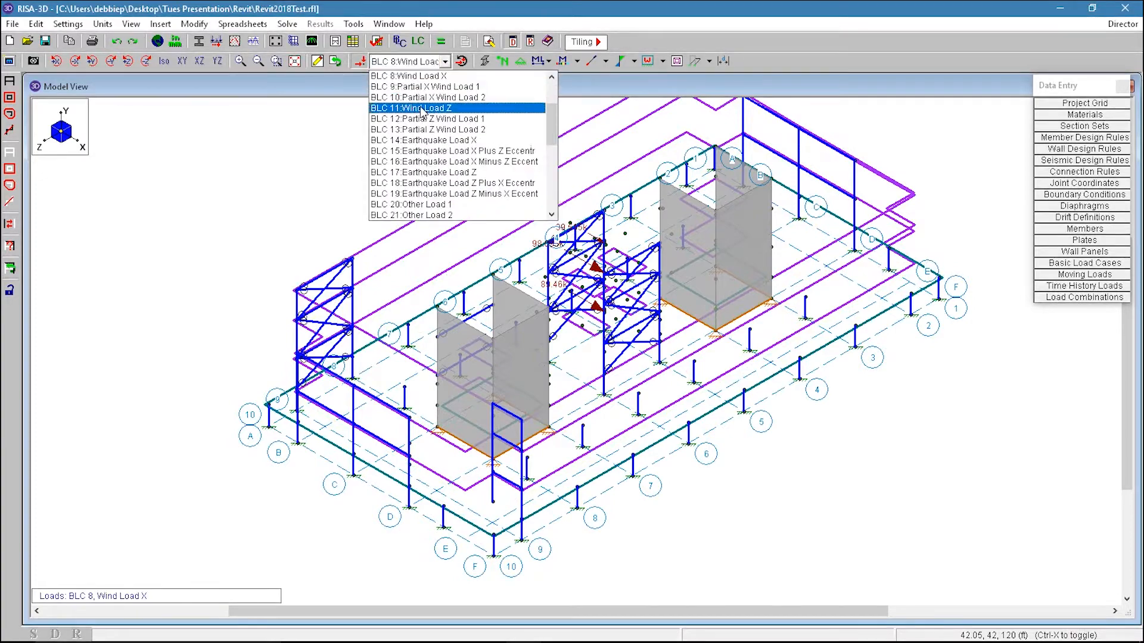
pyautogui.click(422, 111)
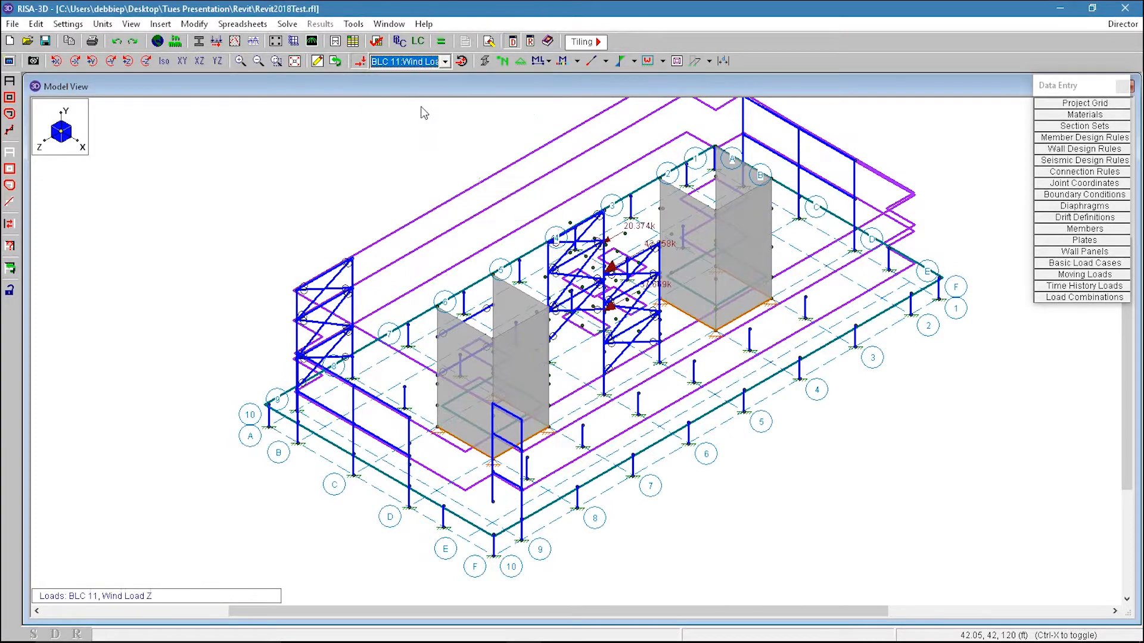
pyautogui.doubleClick(639, 312)
pyautogui.keyDown('ctrl'); pyautogui.moveTo(639, 313); pyautogui.dragTo(484, 316, button='middle'); pyautogui.keyUp('ctrl')
pyautogui.moveTo(551, 331)
pyautogui.keyDown('ctrl'); pyautogui.mouseDown(button='middle')
pyautogui.moveTo(554, 289)
pyautogui.moveTo(554, 320)
pyautogui.mouseUp(button='middle'); pyautogui.keyUp('ctrl')
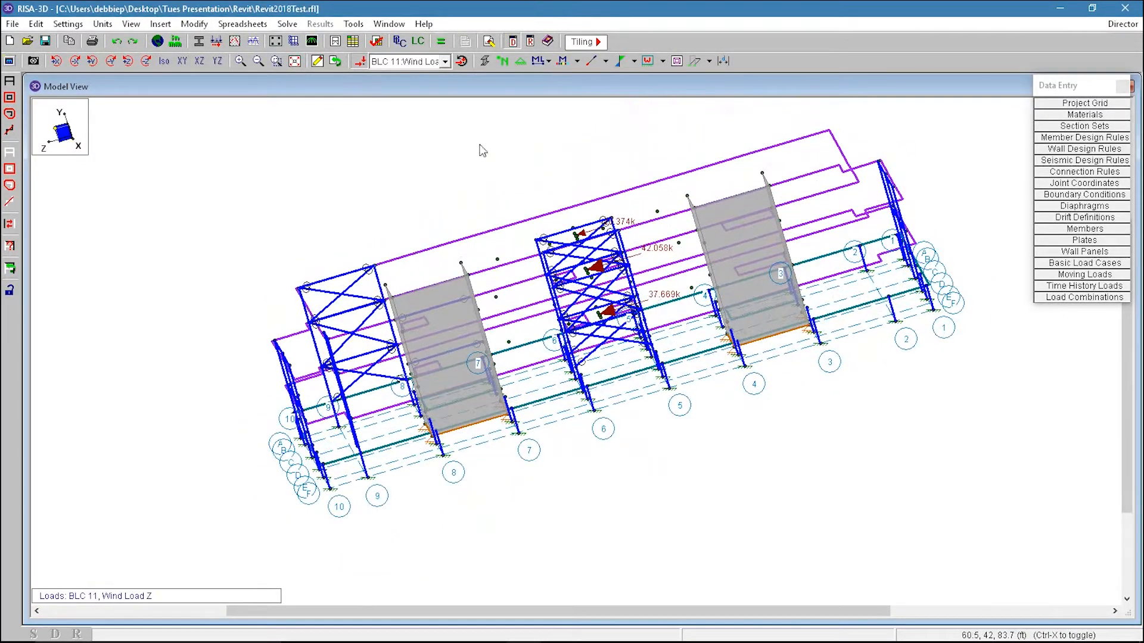
pyautogui.hotkey('alt', 'Down')
pyautogui.press('Down')
pyautogui.press('Down')
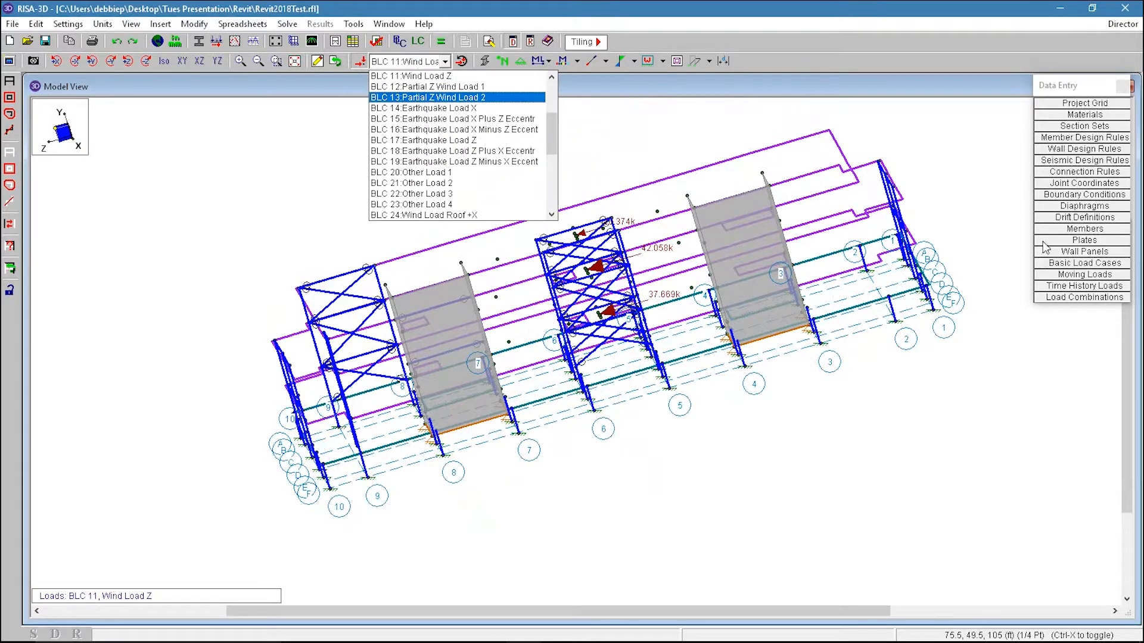
# Step: Open the Floor Diaphragms spreadsheet to review the diaphragm eccentricity settings, then close it
pyautogui.click(1090, 208)
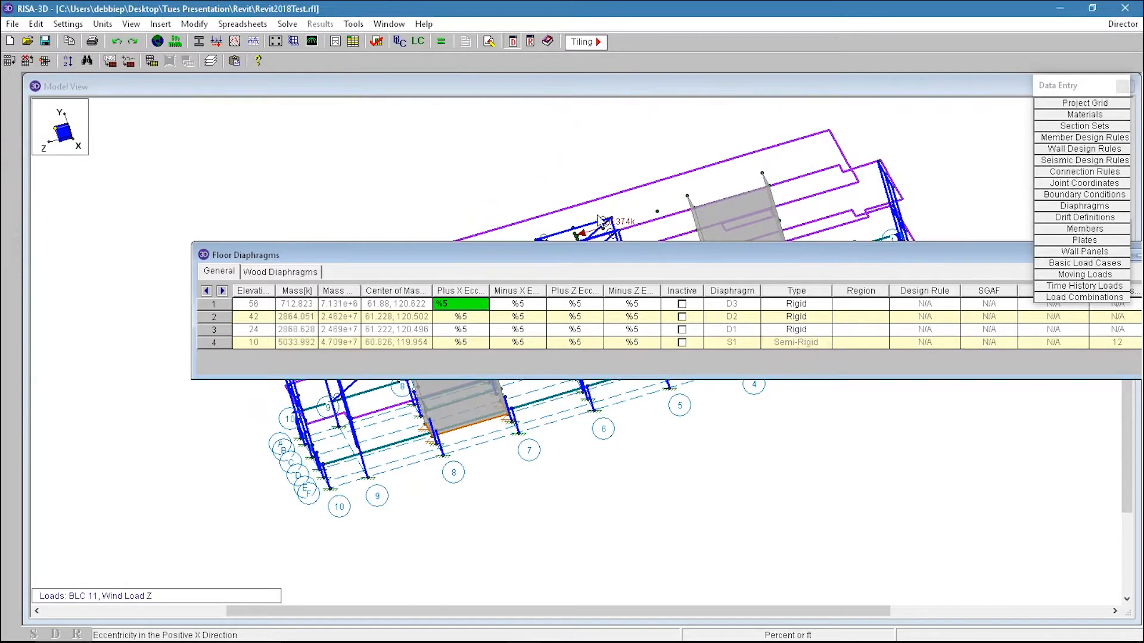
pyautogui.click(563, 146)
pyautogui.click(422, 62)
pyautogui.click(420, 59)
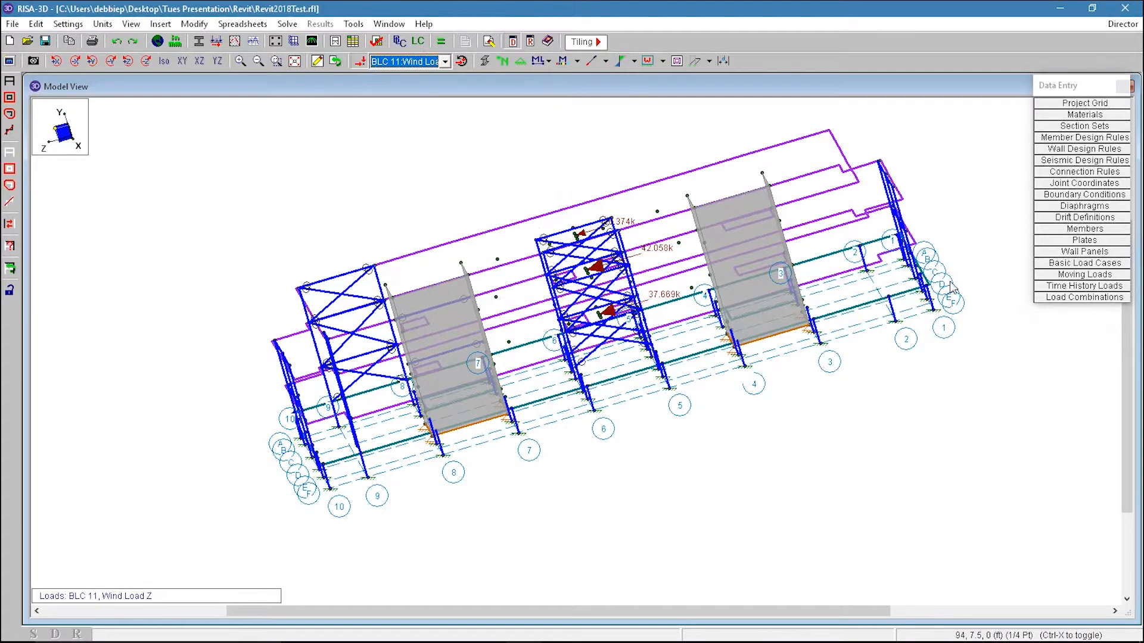
pyautogui.scroll(2, 544, 488)
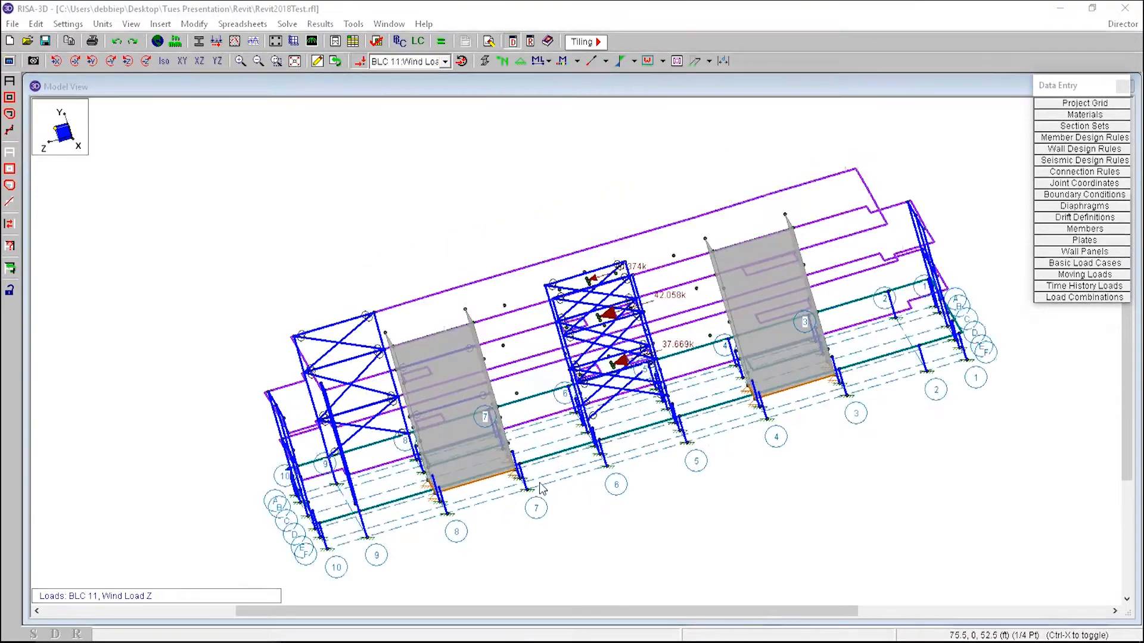
pyautogui.scroll(-1, 654, 517)
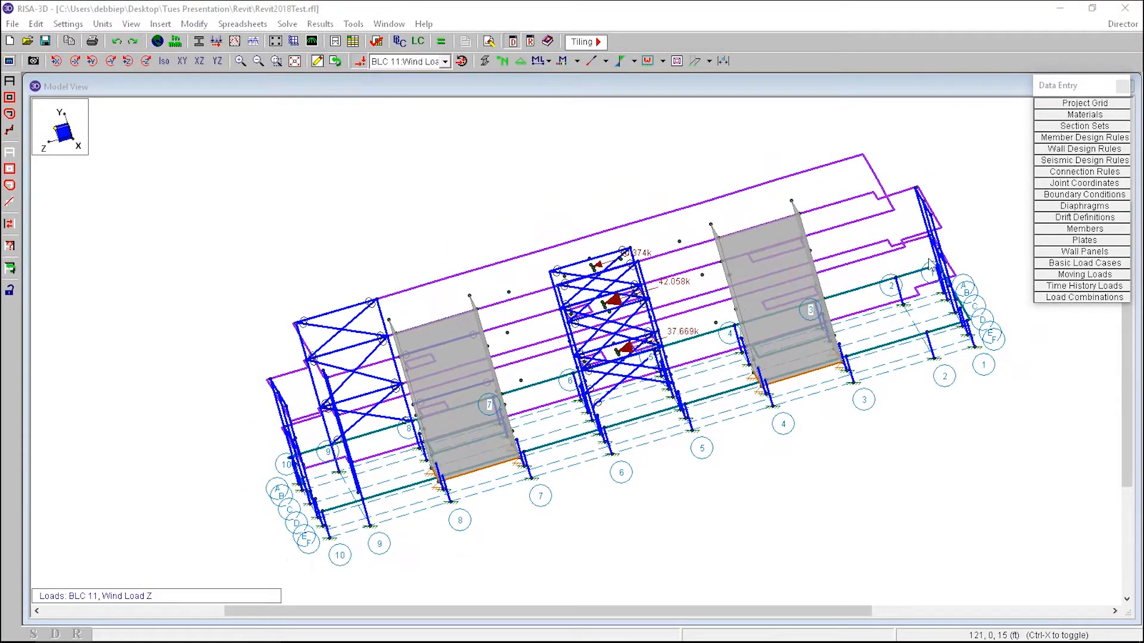
# Step: Open the Load Combinations spreadsheet and review the Wind options in the LC Generator before closing it
pyautogui.click(1084, 297)
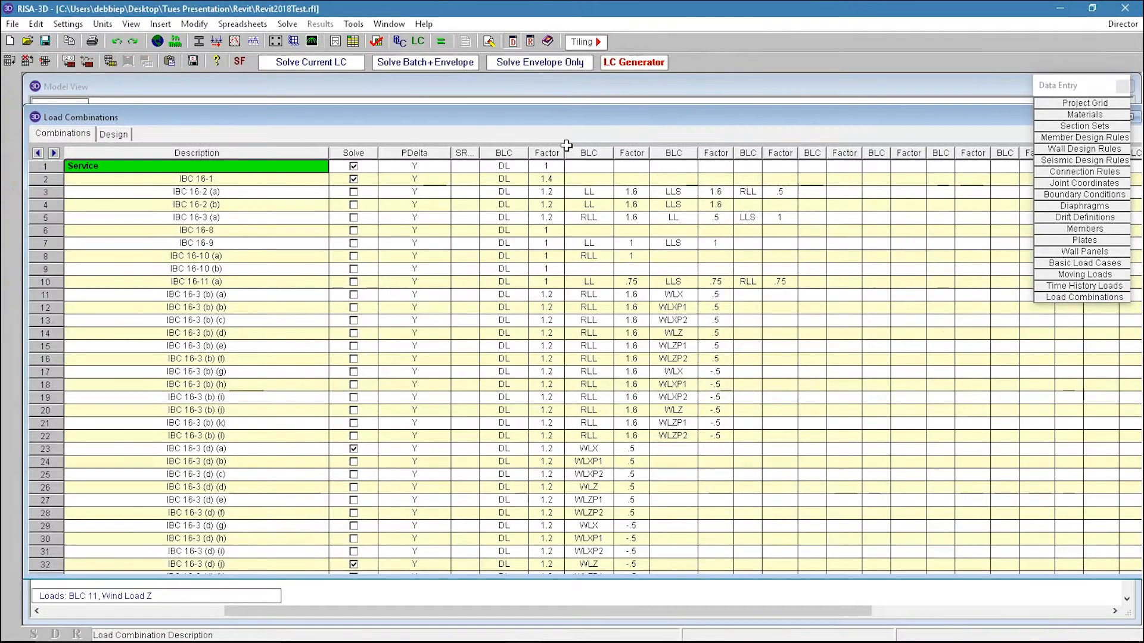
pyautogui.click(645, 123)
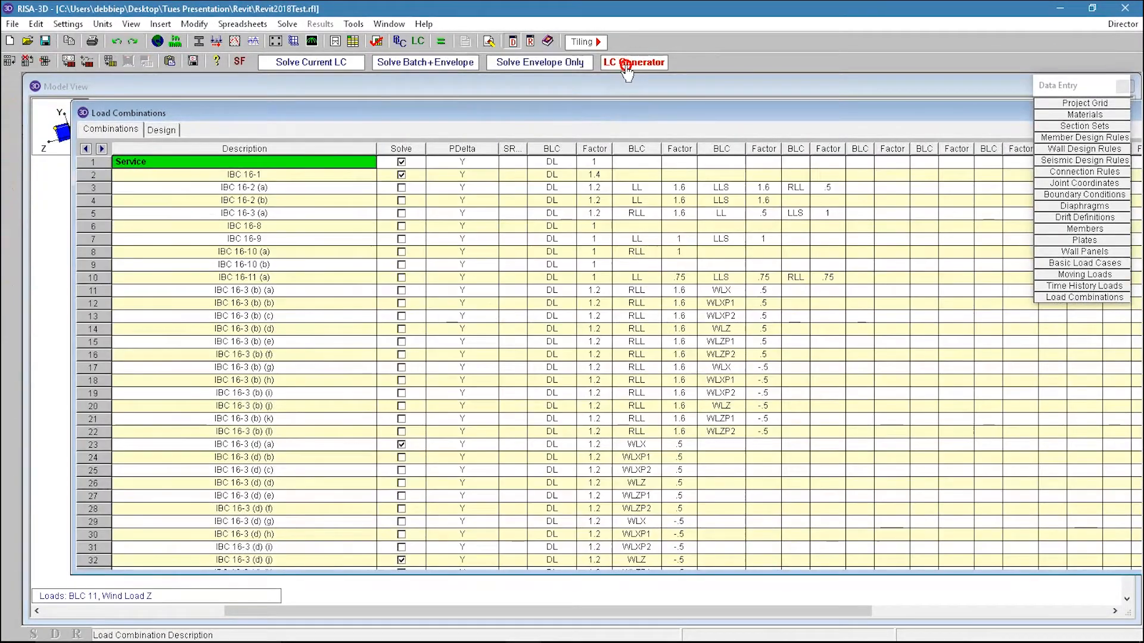
pyautogui.click(634, 62)
pyautogui.moveTo(228, 139); pyautogui.dragTo(481, 122)
pyautogui.click(407, 145)
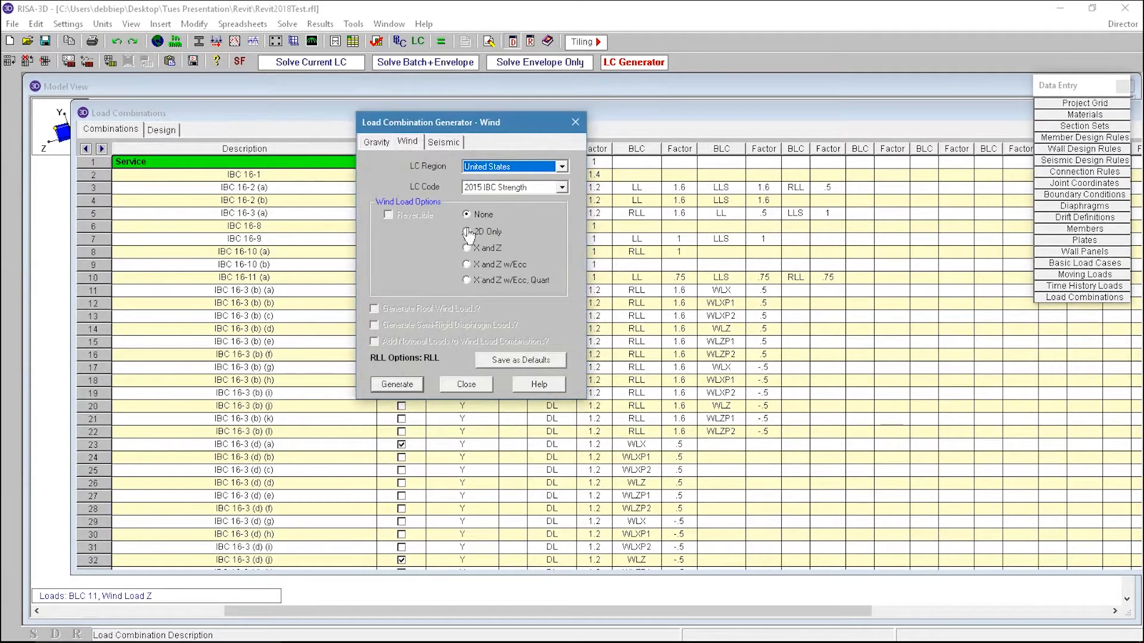
pyautogui.click(467, 385)
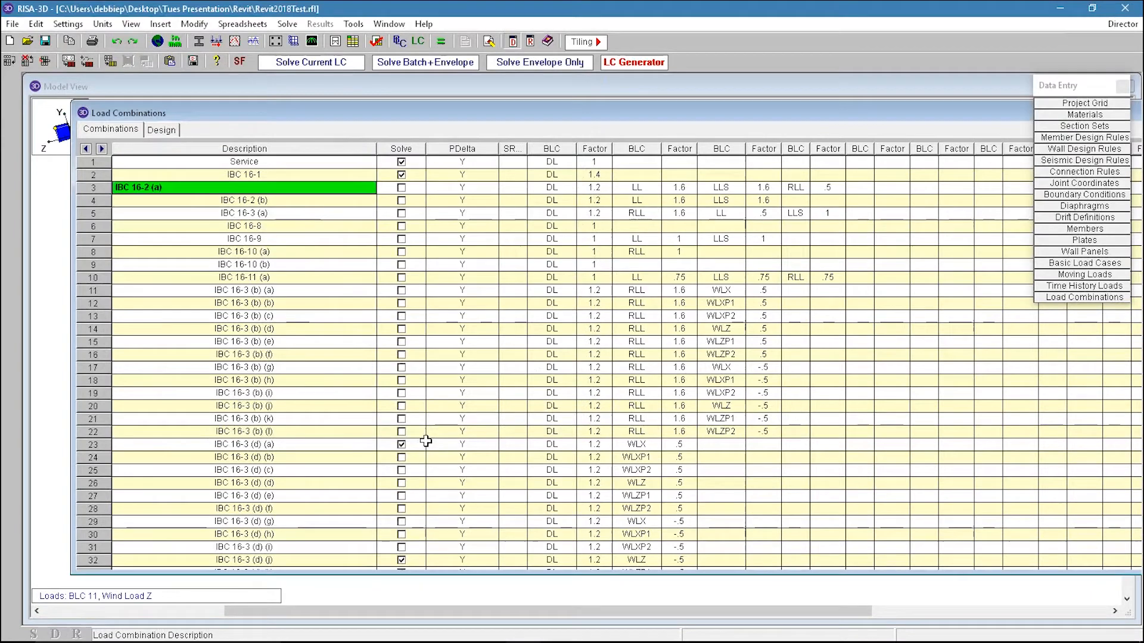
# Step: Scroll through the generated IBC load combinations in the spreadsheet, then close it
pyautogui.click(374, 471)
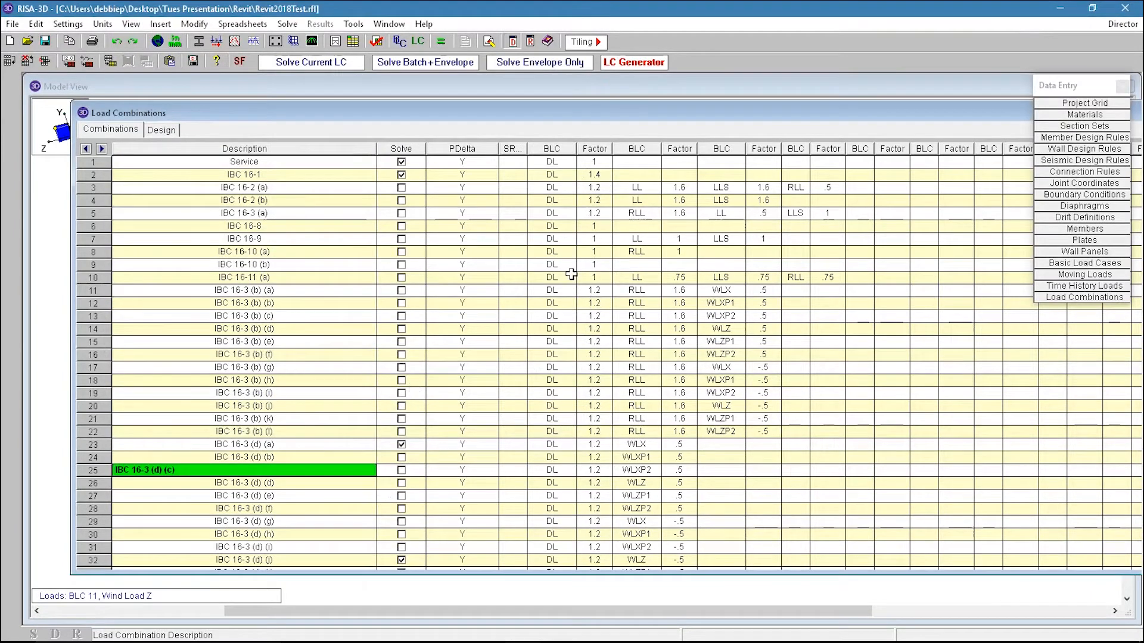
pyautogui.press('Down')
pyautogui.press('Down')
pyautogui.press('Down')
pyautogui.press('Down')
pyautogui.press('Down')
pyautogui.press('Down')
pyautogui.press('Down')
pyautogui.press('Down')
pyautogui.press('Down')
pyautogui.press('Down')
pyautogui.press('Down')
pyautogui.press('Down')
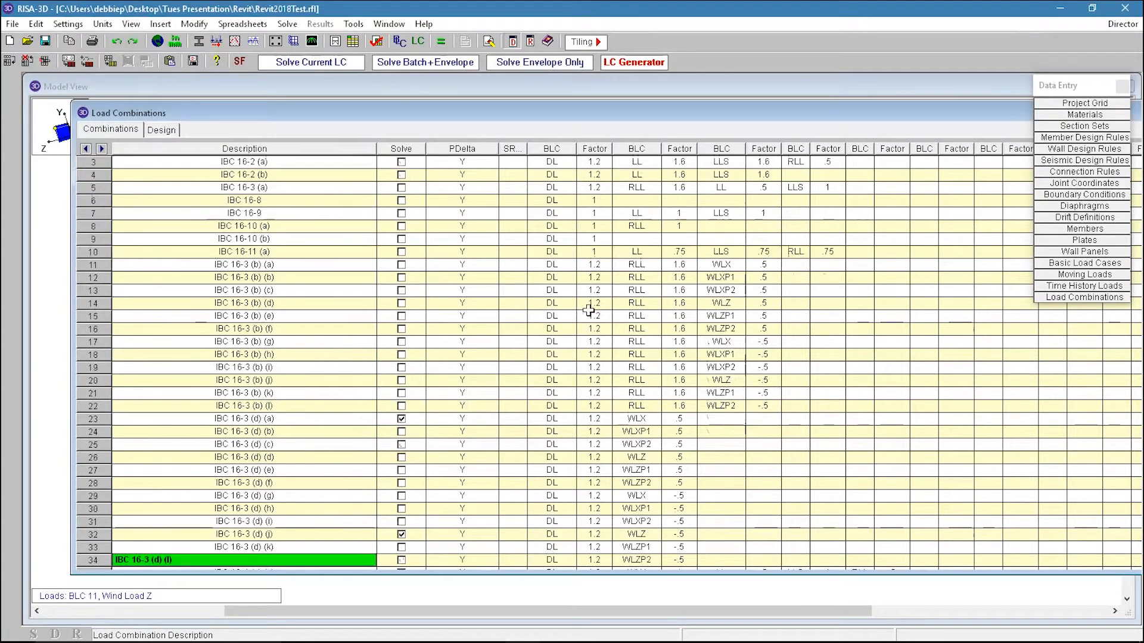
pyautogui.press('Down')
pyautogui.press('Down')
pyautogui.press('Down')
pyautogui.press('Down')
pyautogui.press('Down')
pyautogui.press('Down')
pyautogui.press('Down')
pyautogui.press('Down')
pyautogui.press('Down')
pyautogui.press('Down')
pyautogui.press('Down')
pyautogui.press('Down')
pyautogui.press('Down')
pyautogui.press('Down')
pyautogui.press('Down')
pyautogui.press('Down')
pyautogui.press('Down')
pyautogui.press('Down')
pyautogui.press('Down')
pyautogui.press('Down')
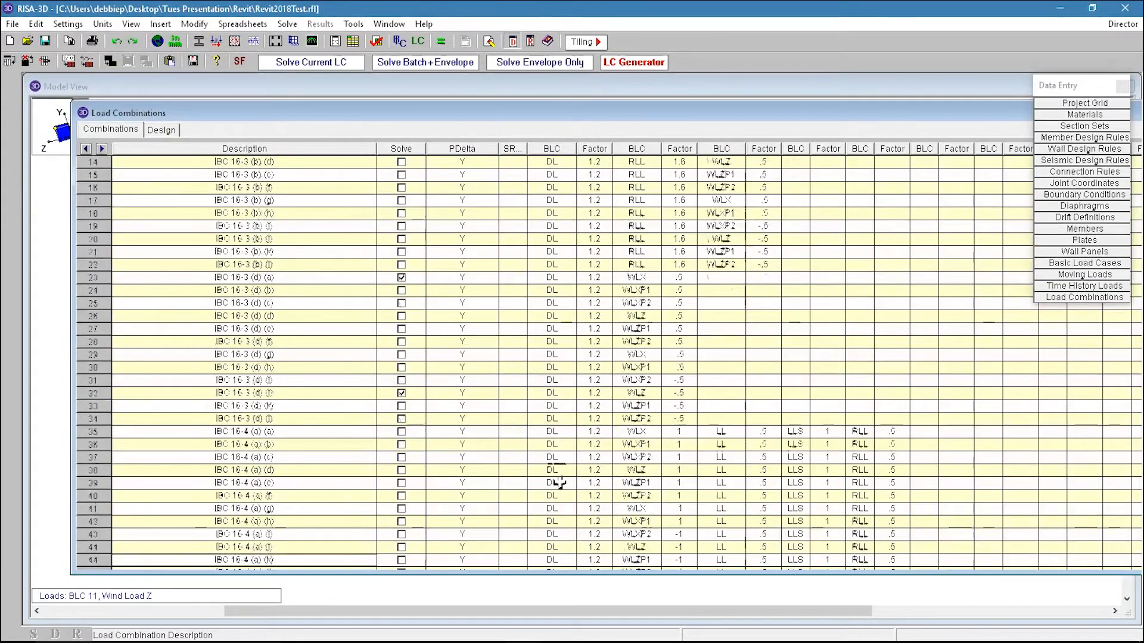
pyautogui.press('Down')
pyautogui.press('Down')
pyautogui.press('Down')
pyautogui.press('Down')
pyautogui.press('Down')
pyautogui.press('Down')
pyautogui.press('Down')
pyautogui.press('Down')
pyautogui.press('Down')
pyautogui.press('Down')
pyautogui.press('Down')
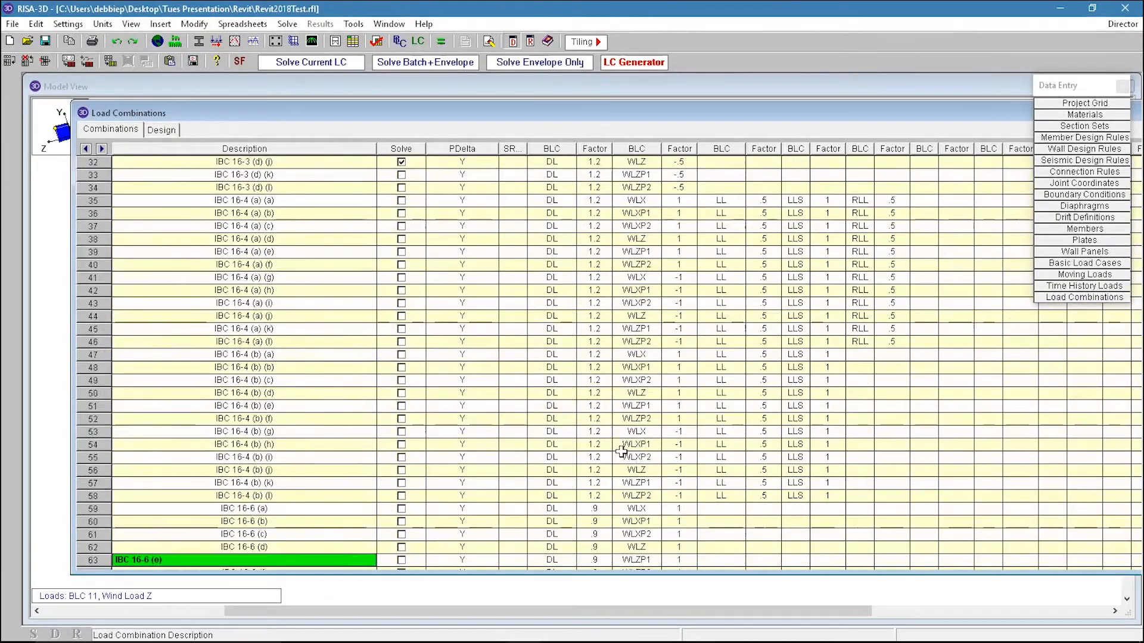
pyautogui.press('Down')
pyautogui.press('Down')
pyautogui.press('Down')
pyautogui.press('Down')
pyautogui.press('Down')
pyautogui.press('Down')
pyautogui.press('Down')
pyautogui.press('Down')
pyautogui.press('Down')
pyautogui.press('Down')
pyautogui.press('Down')
pyautogui.press('Down')
pyautogui.press('Down')
pyautogui.press('Down')
pyautogui.press('Down')
pyautogui.press('Down')
pyautogui.press('Down')
pyautogui.press('Down')
pyautogui.press('Down')
pyautogui.press('Down')
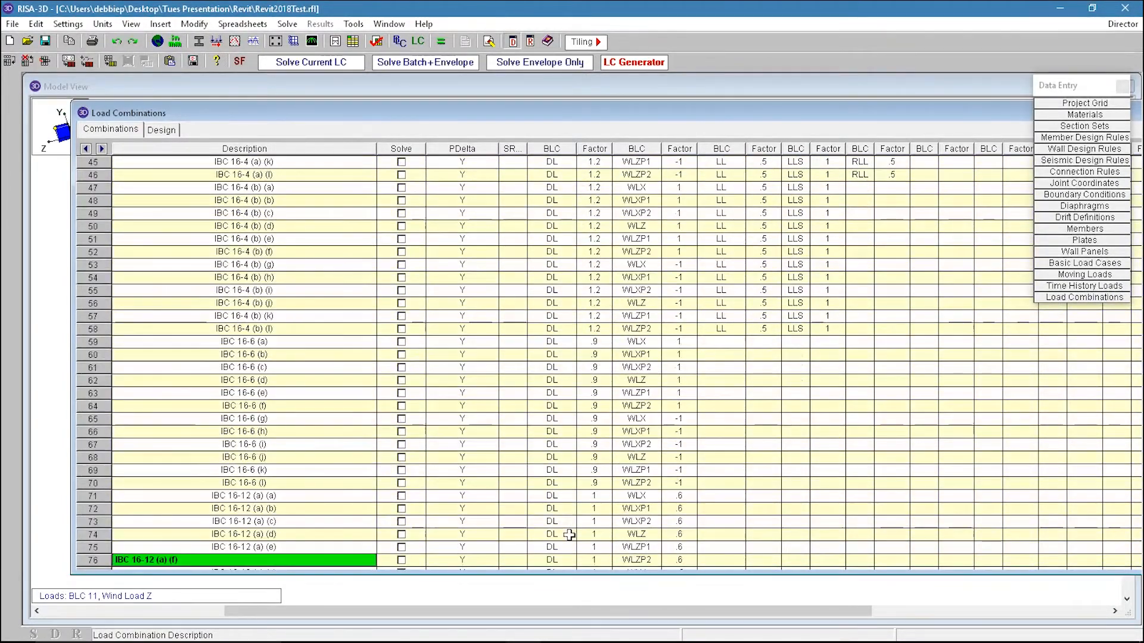
pyautogui.press('Down')
pyautogui.press('Down')
pyautogui.press('Down')
pyautogui.press('Down')
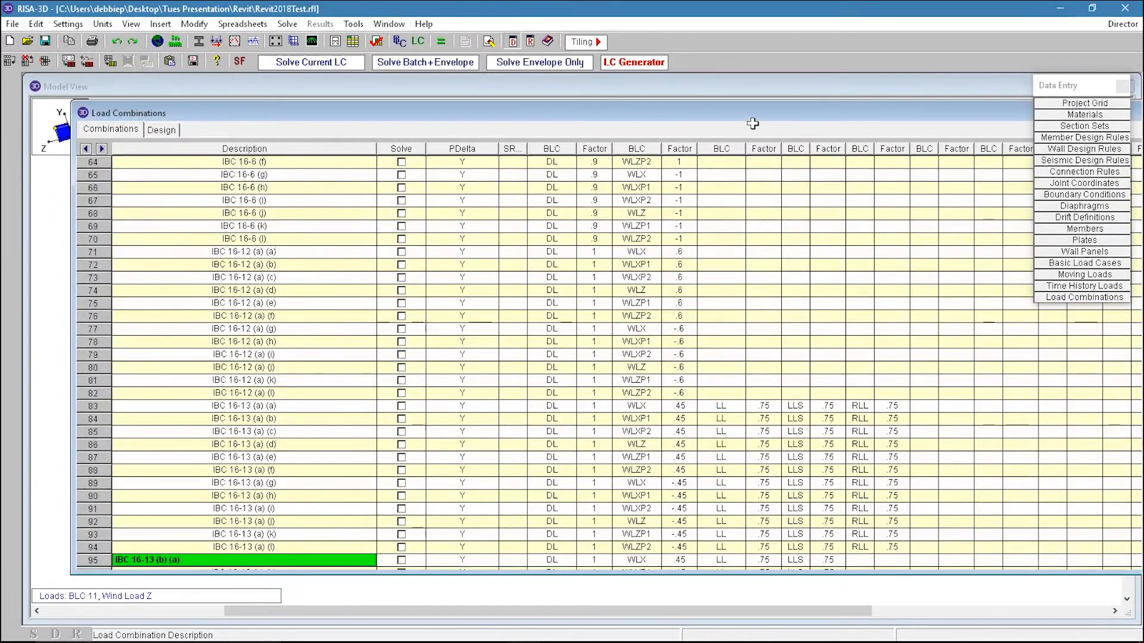
pyautogui.moveTo(779, 119); pyautogui.dragTo(595, 133)
pyautogui.click(1032, 187)
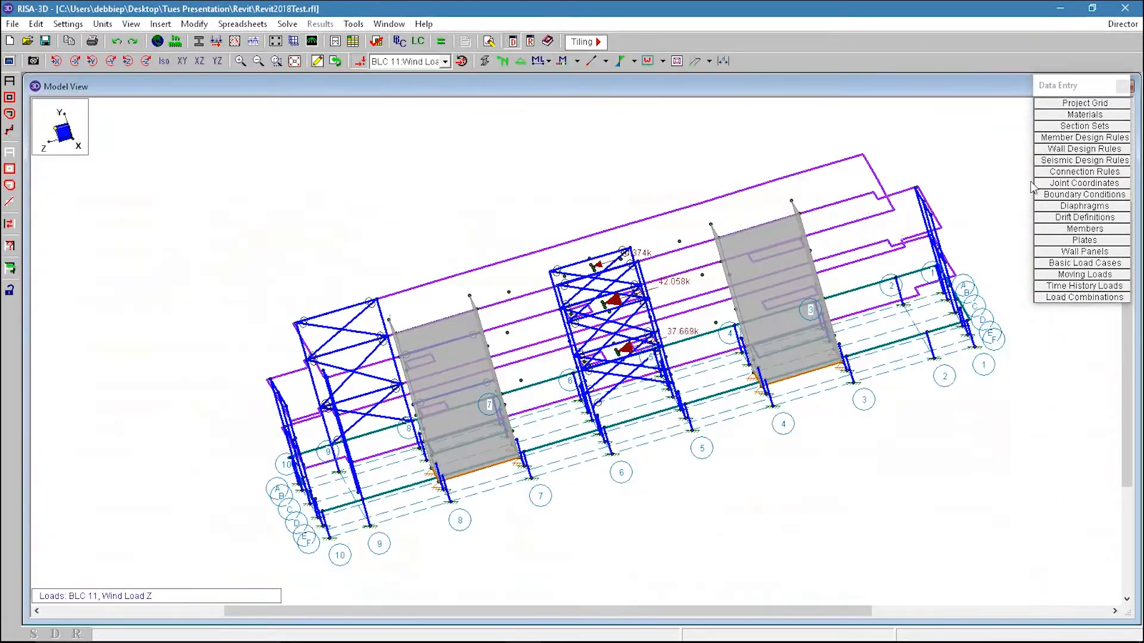
# Step: Open the Basic Load Cases and inspect the joint and diaphragm distributed loads of BLC 14 Earthquake Load X
pyautogui.click(1103, 263)
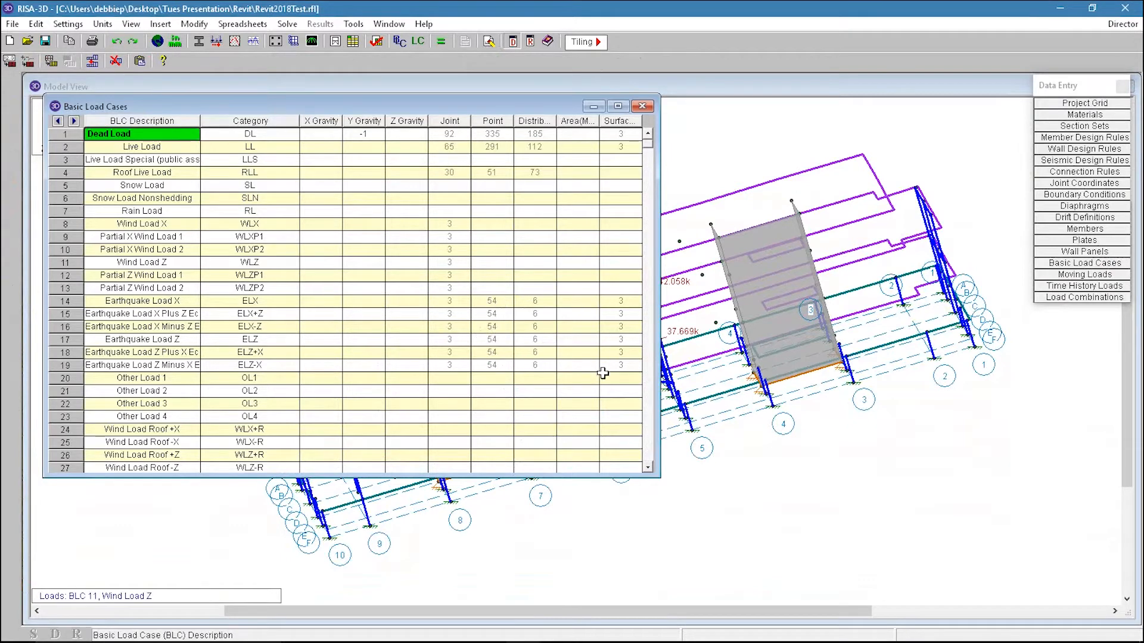
pyautogui.doubleClick(459, 303)
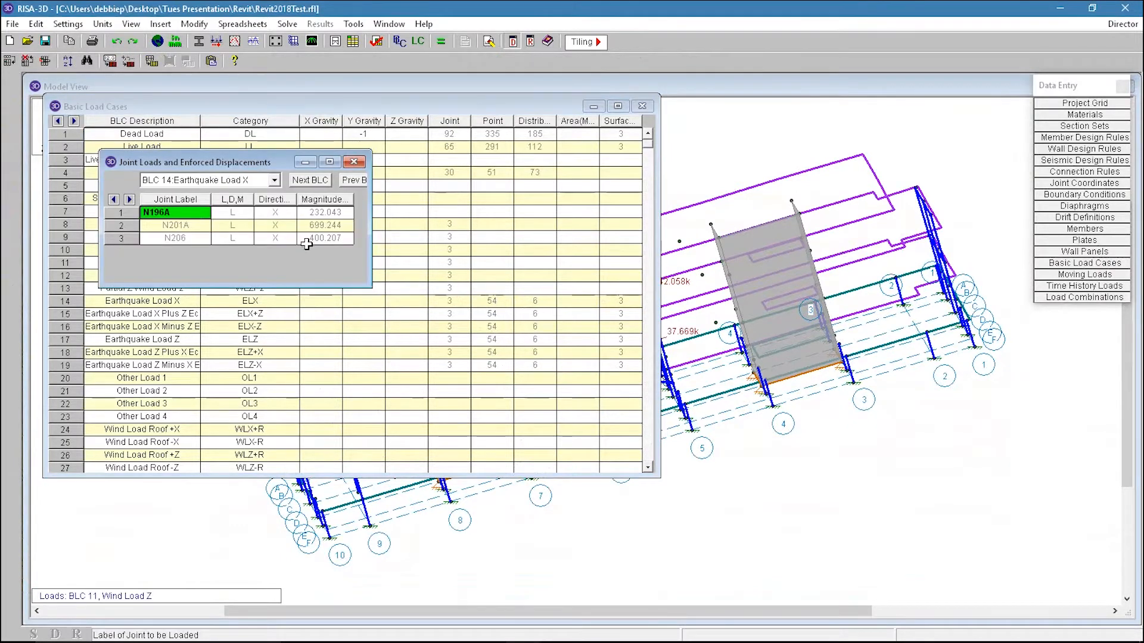
pyautogui.doubleClick(536, 301)
pyautogui.click(242, 198)
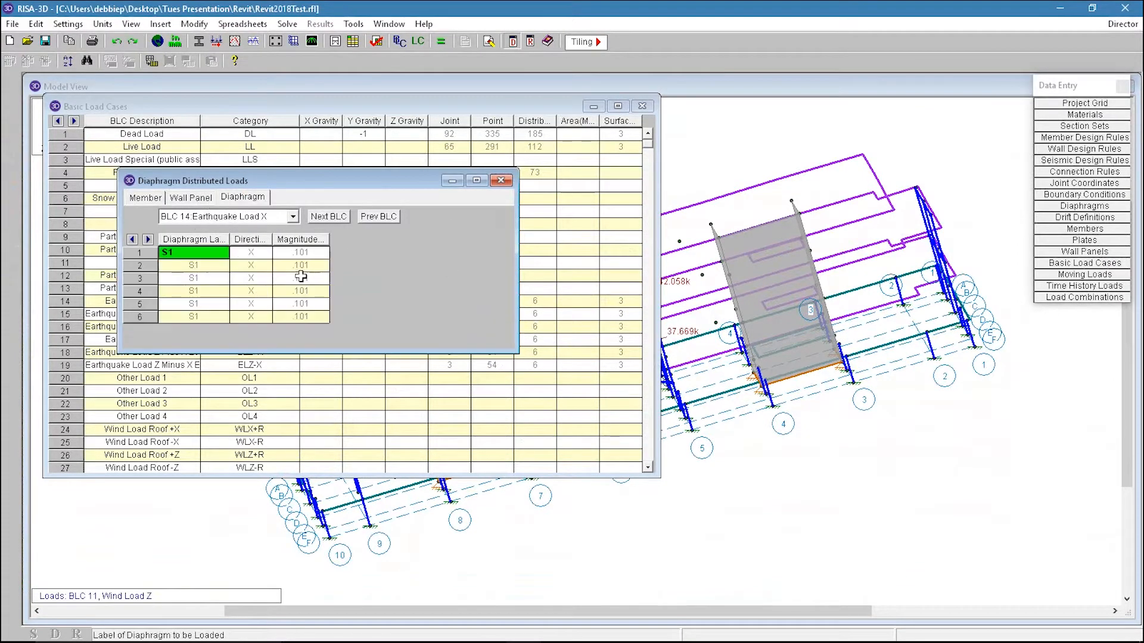
# Step: Close the diaphragm distributed loads, basic load cases and joint loads spreadsheets
pyautogui.moveTo(297, 254); pyautogui.dragTo(301, 328)
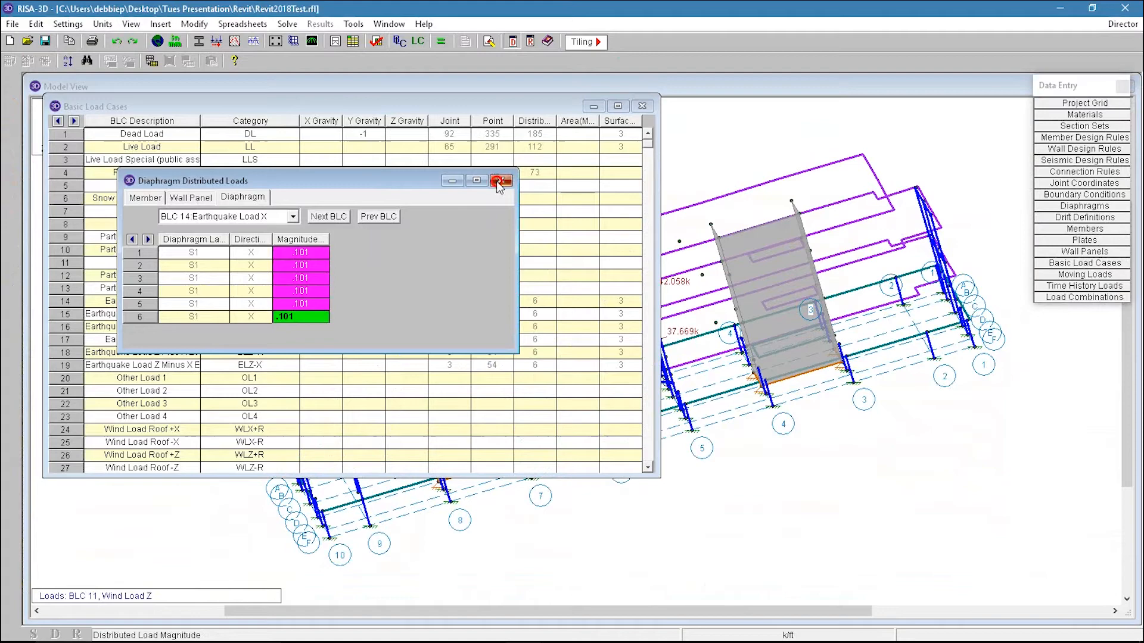
pyautogui.click(500, 181)
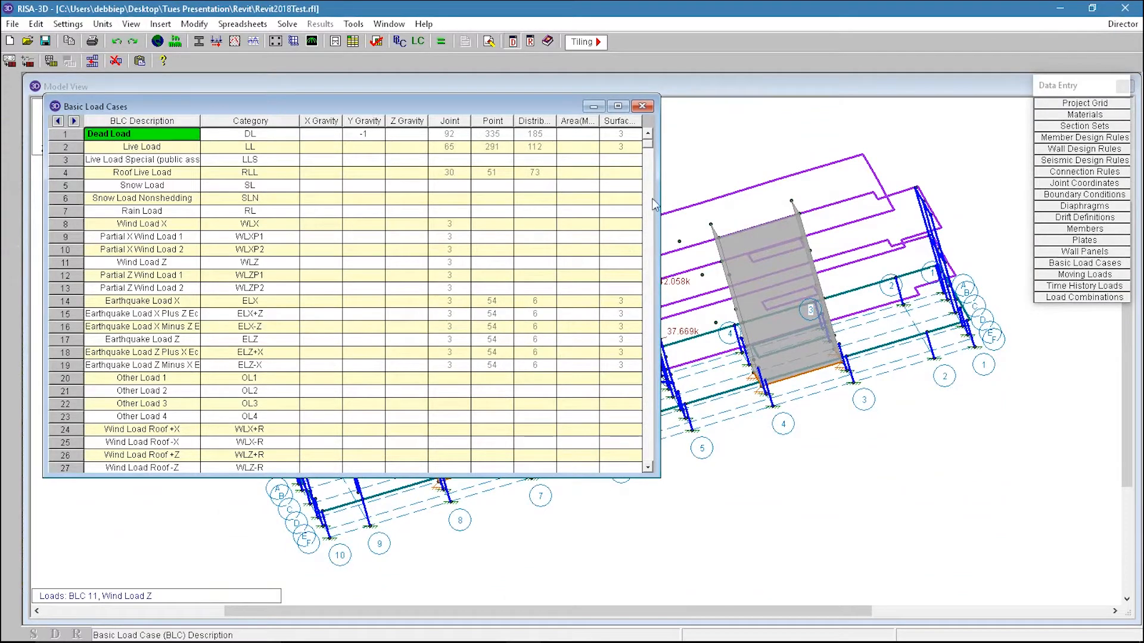
pyautogui.click(642, 108)
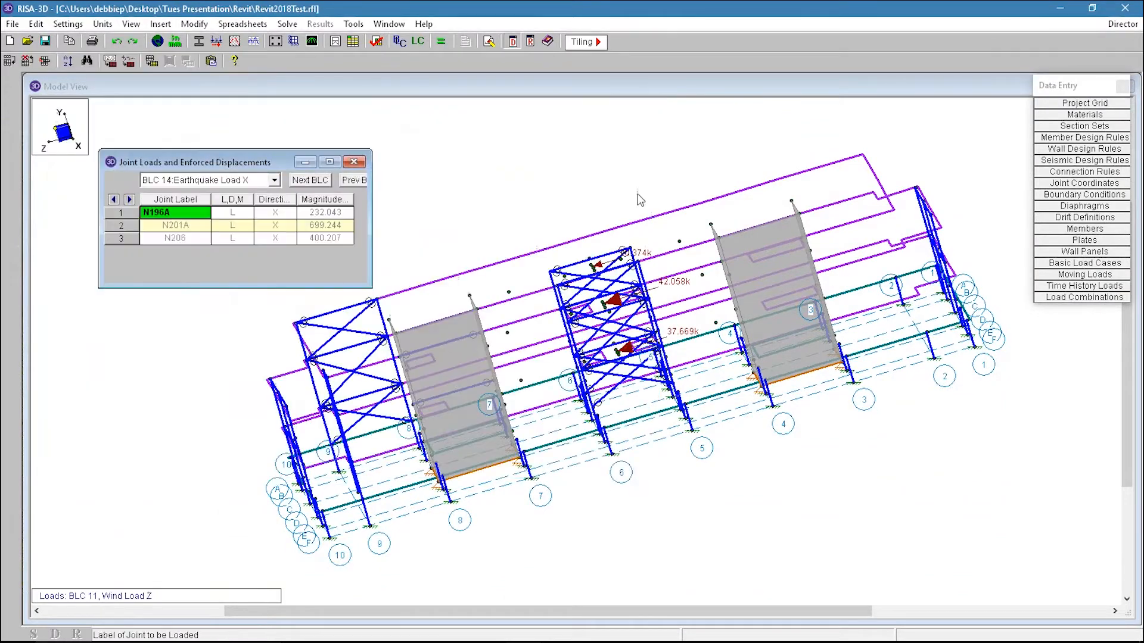
pyautogui.click(353, 163)
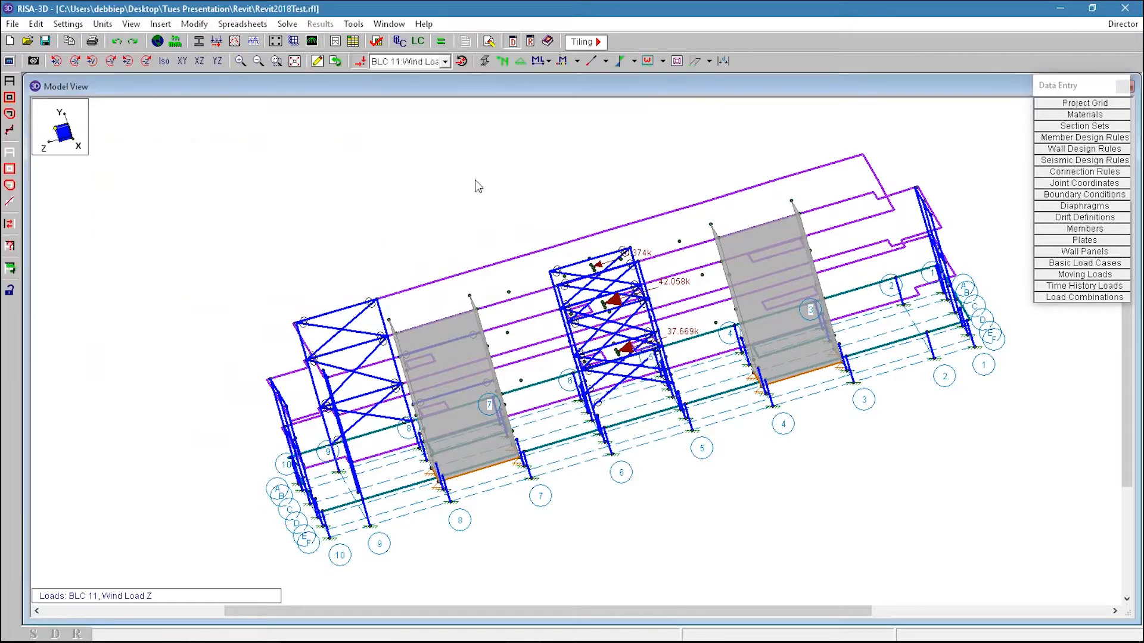
# Step: Solve the model as a batch solution of marked combinations including an envelope, then close the joint reactions
pyautogui.click(441, 42)
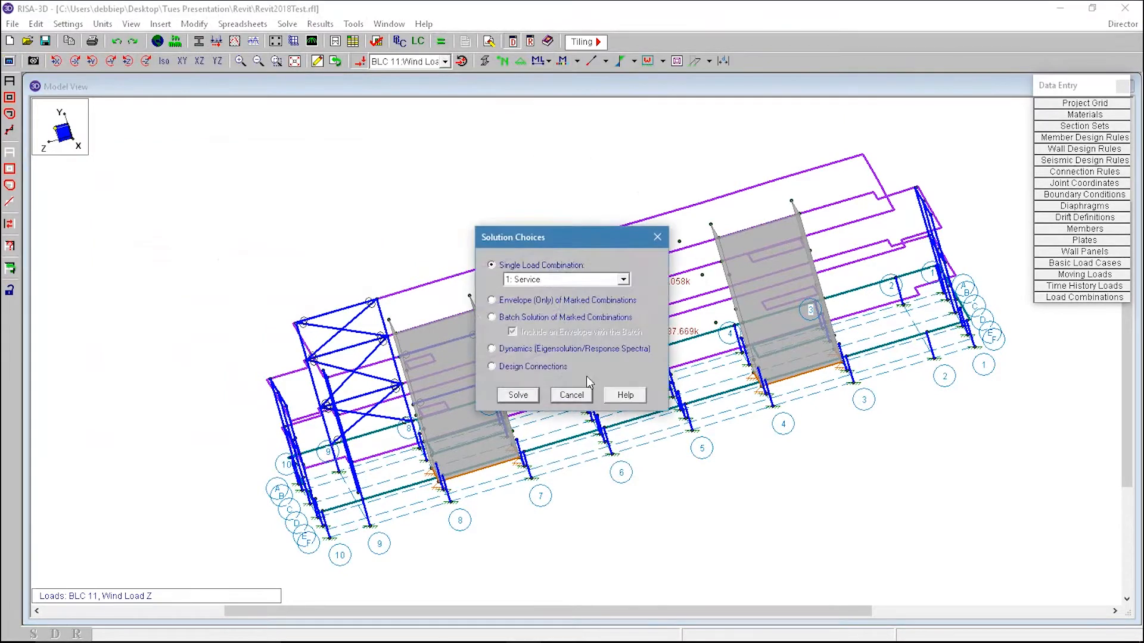
pyautogui.click(522, 316)
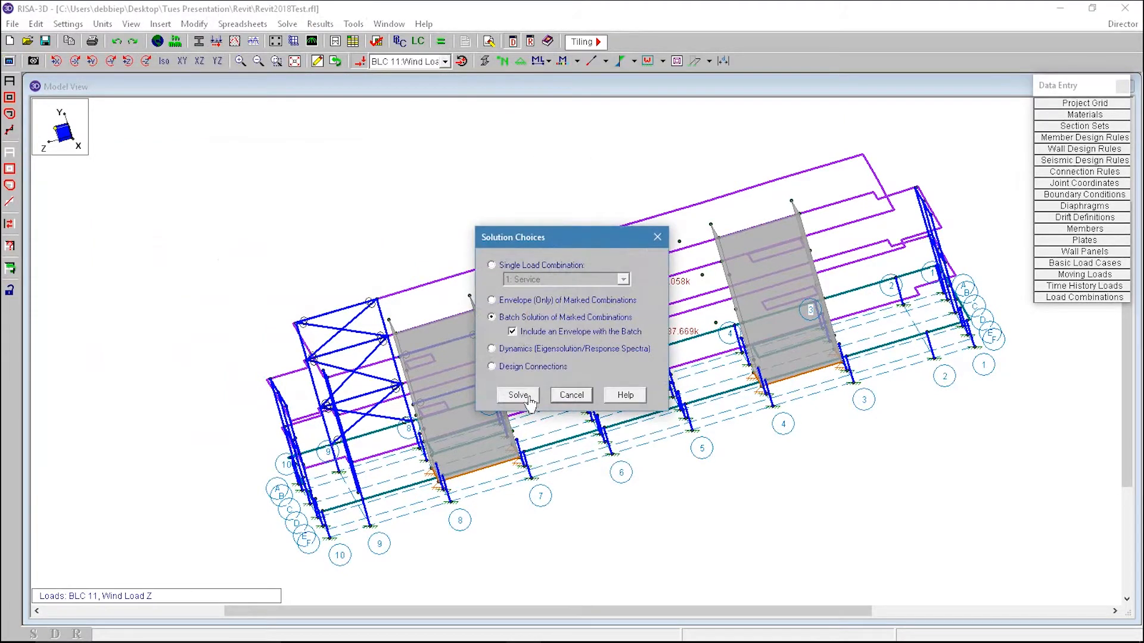
pyautogui.click(528, 398)
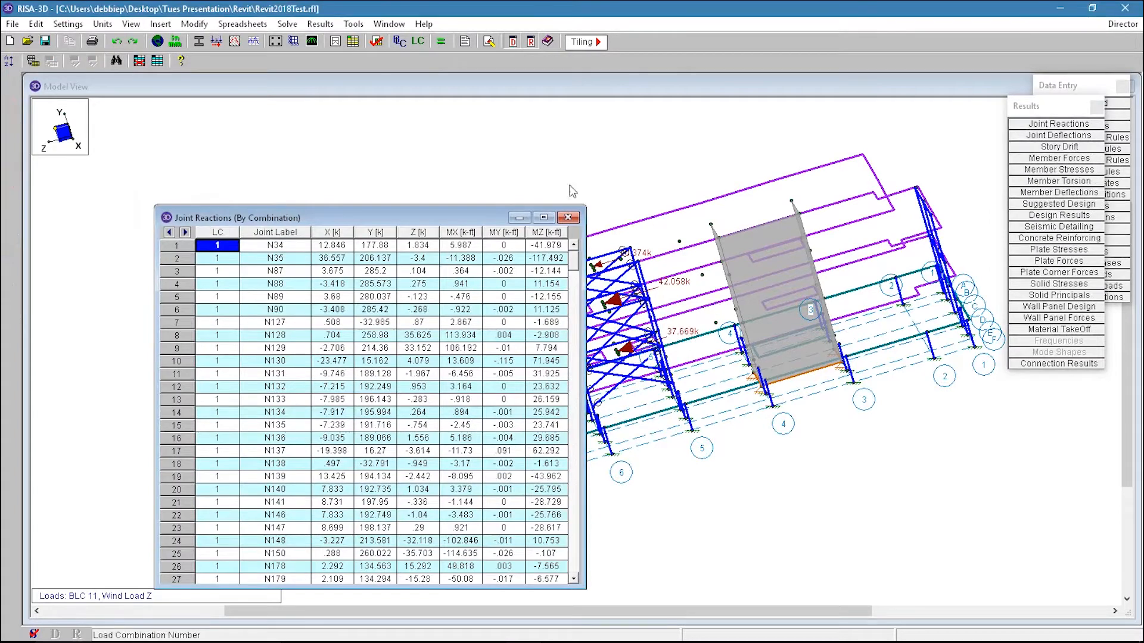
pyautogui.click(571, 218)
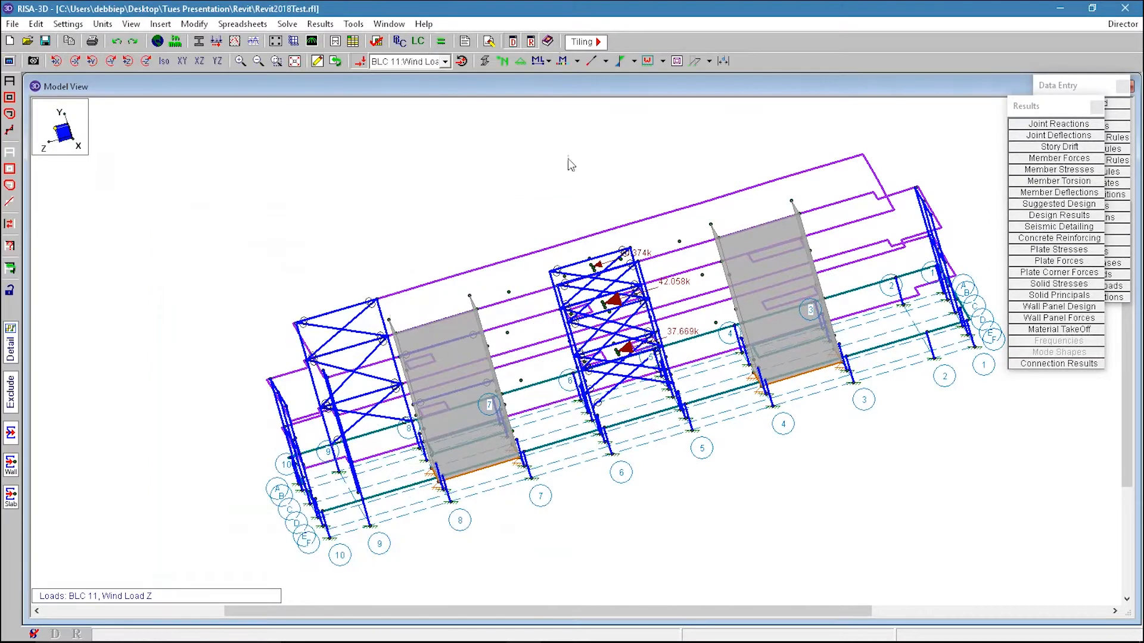
# Step: Display the loads of BLC 14 Earthquake Load X in the model view and switch to the XY elevation
pyautogui.click(441, 64)
pyautogui.click(431, 64)
pyautogui.click(432, 64)
pyautogui.scroll(-5, 425, 132)
pyautogui.scroll(3, 431, 135)
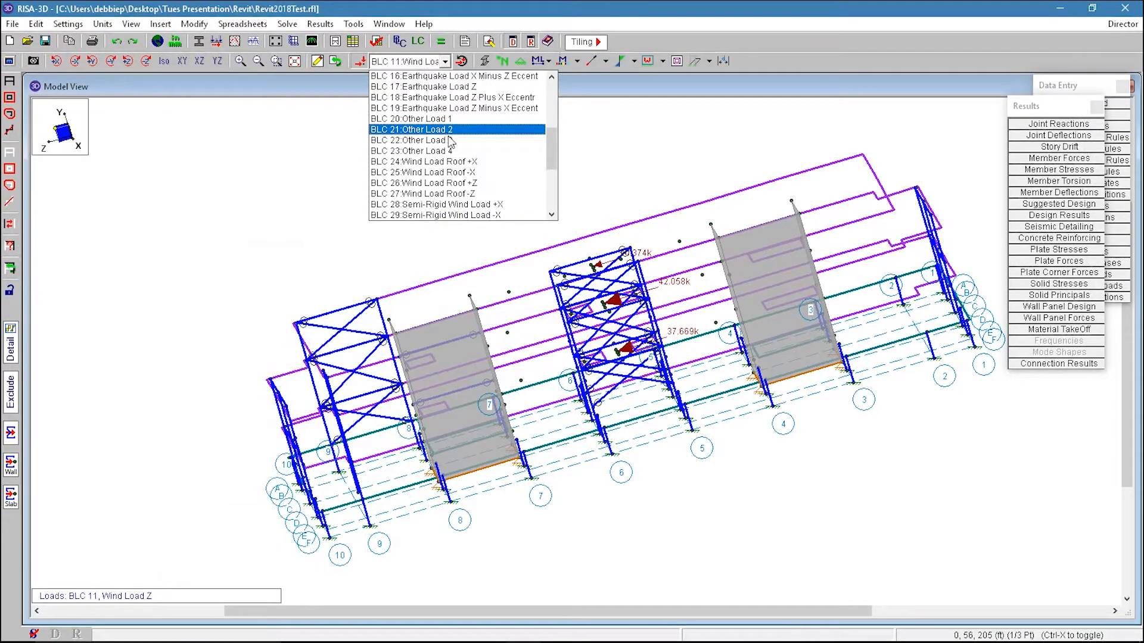
pyautogui.scroll(2, 449, 142)
pyautogui.click(469, 115)
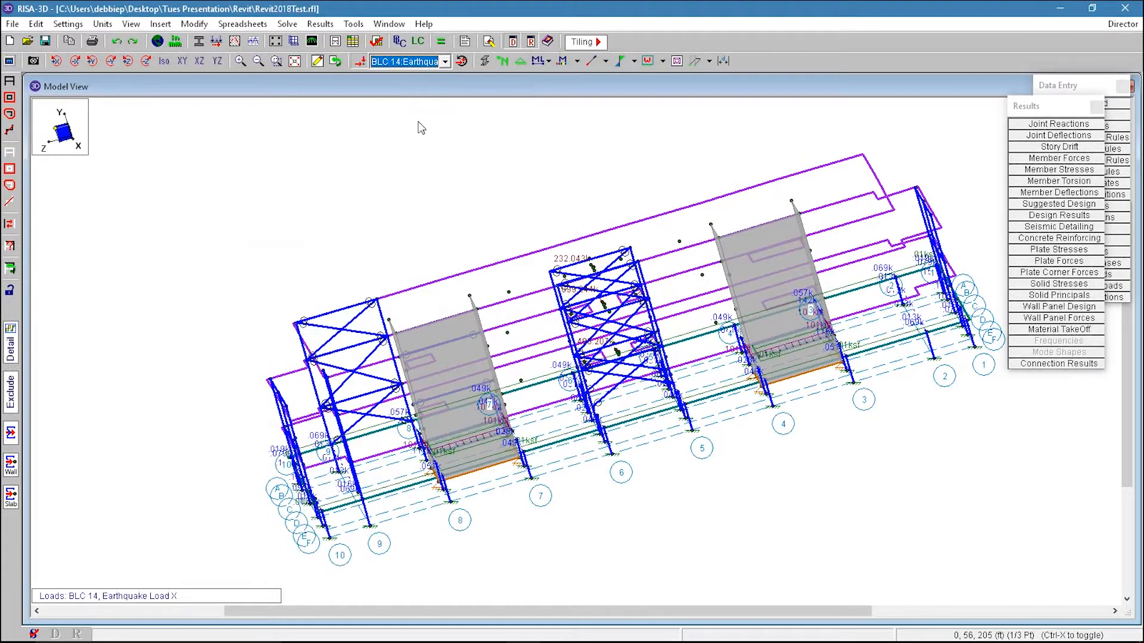
pyautogui.click(182, 61)
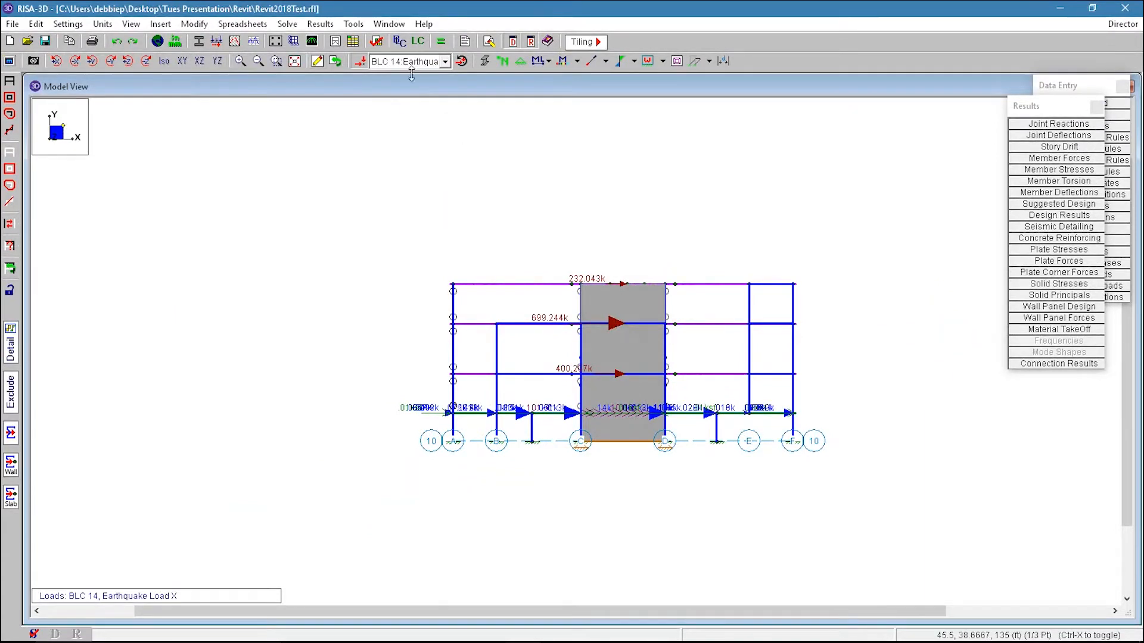
# Step: Open the envelope steel code check results and sort the Code Check column from maximum to minimum
pyautogui.moveTo(1037, 107); pyautogui.dragTo(956, 87)
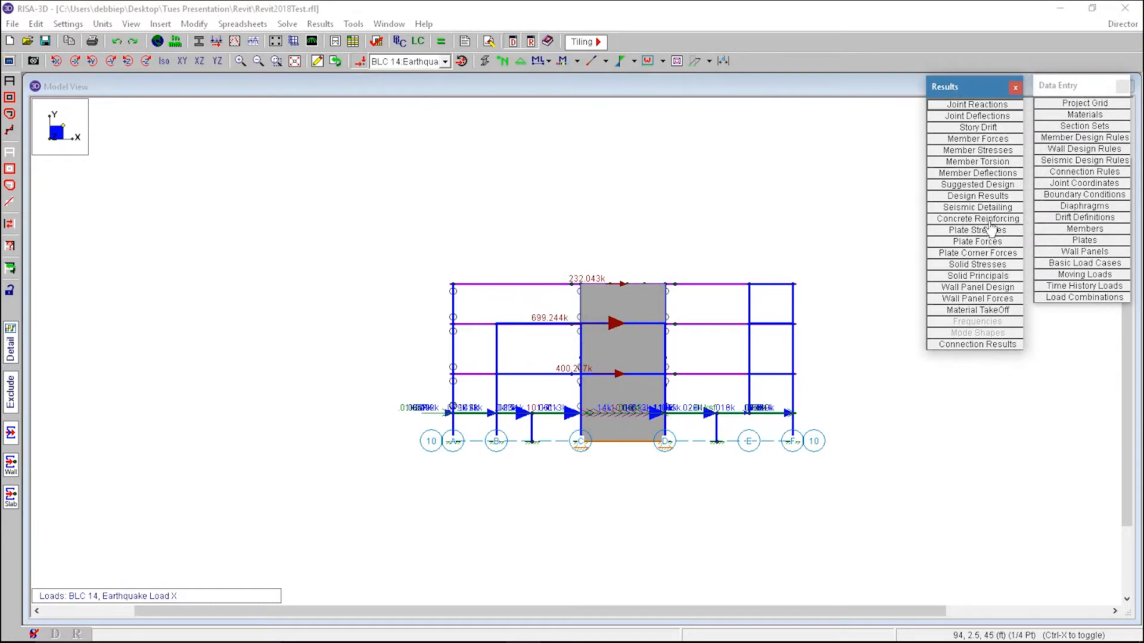
pyautogui.click(978, 196)
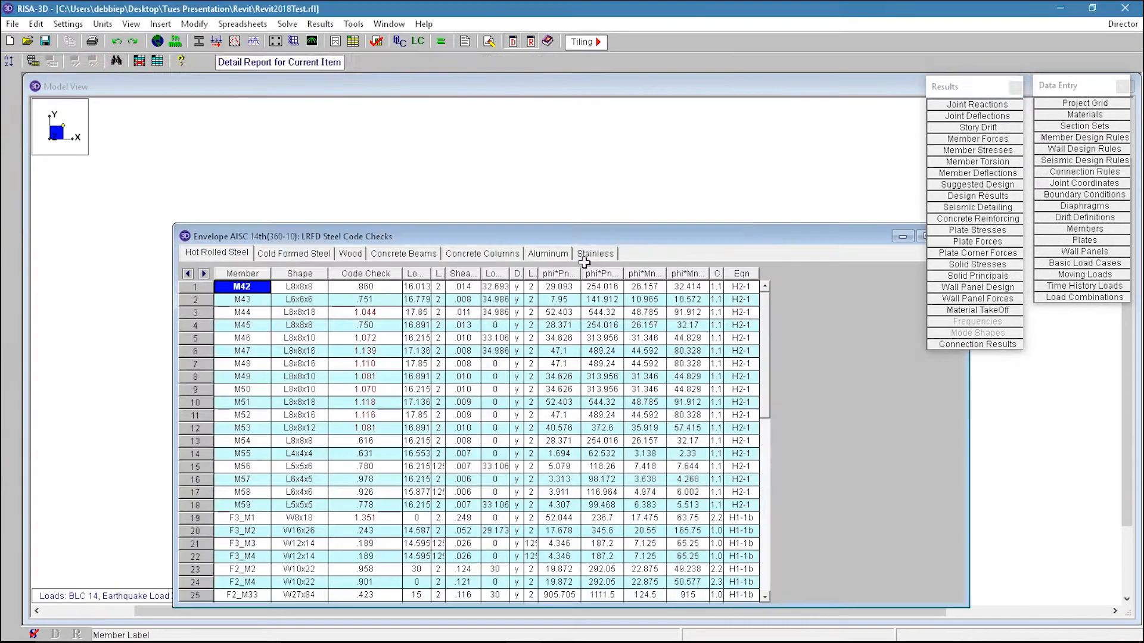
pyautogui.moveTo(475, 227); pyautogui.dragTo(414, 131)
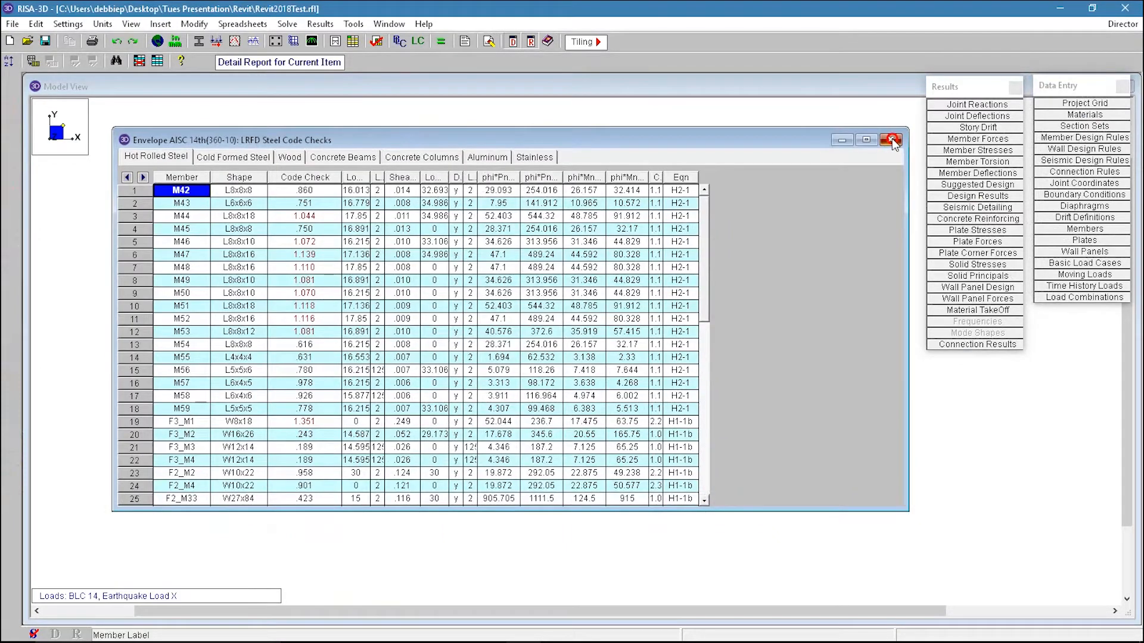
pyautogui.click(309, 192)
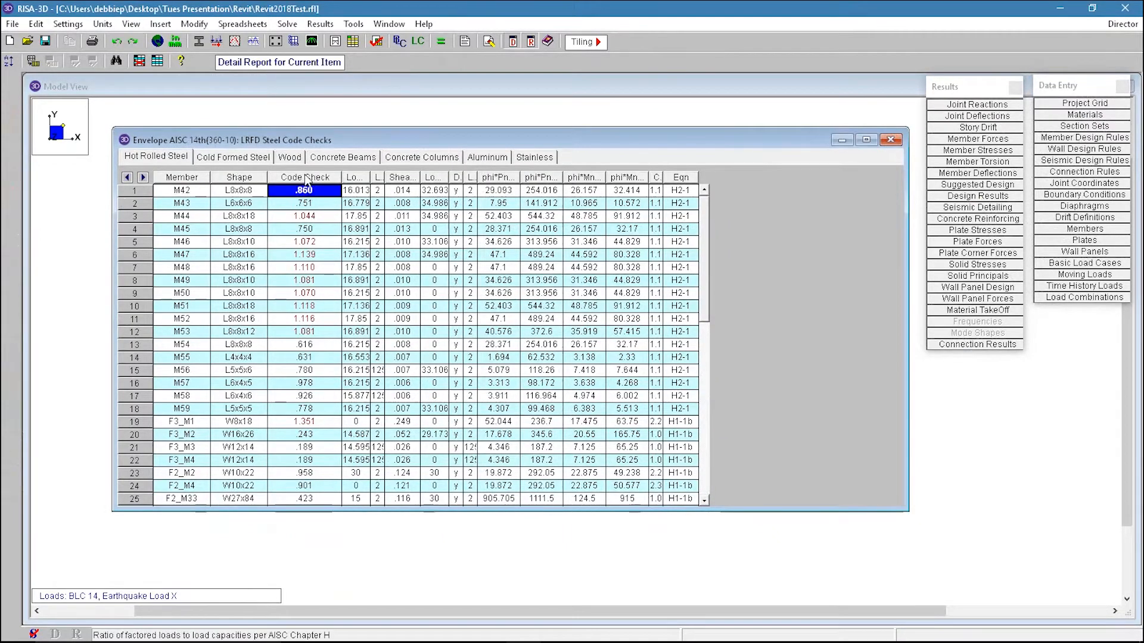
pyautogui.click(303, 178)
pyautogui.click(303, 205)
pyautogui.click(313, 180)
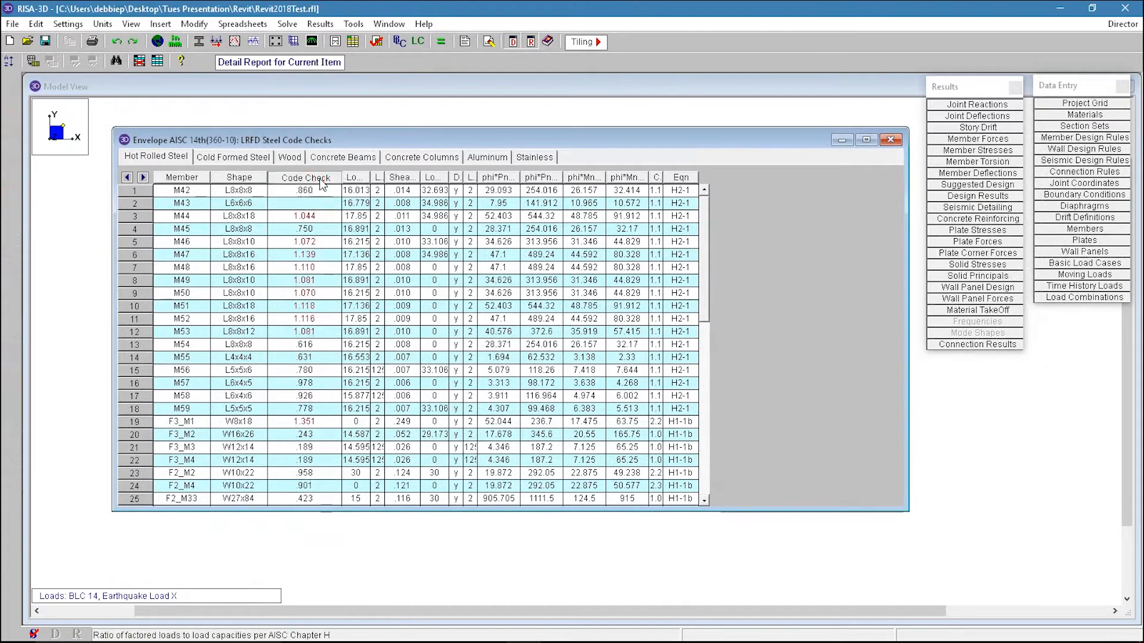
pyautogui.rightClick(311, 187)
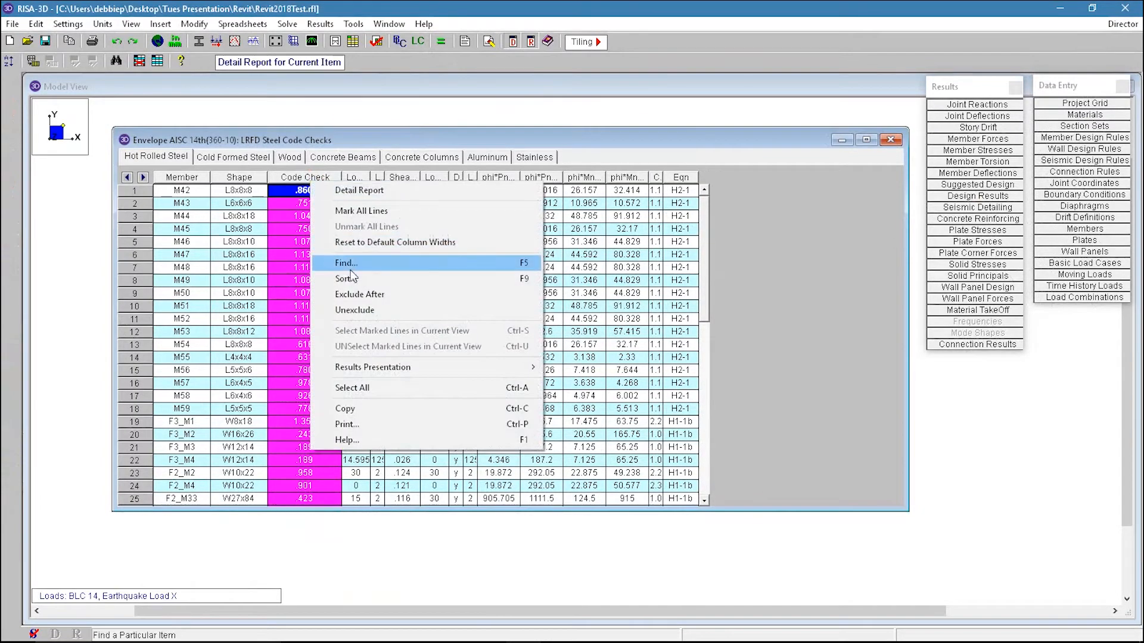
pyautogui.click(322, 277)
pyautogui.moveTo(250, 180); pyautogui.dragTo(467, 166)
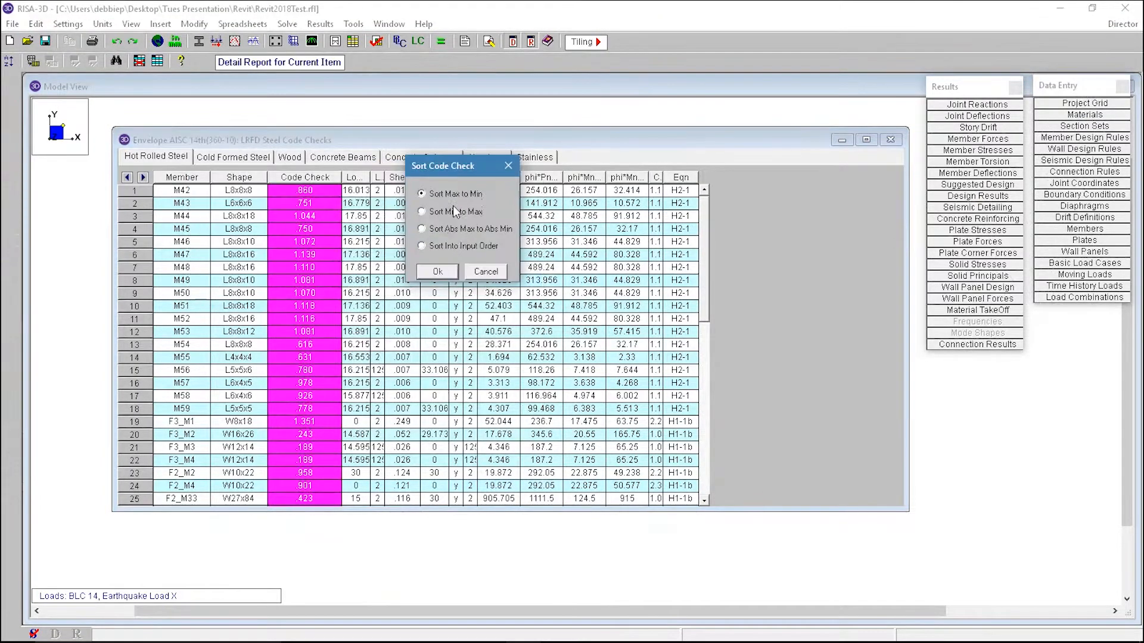
pyautogui.click(438, 272)
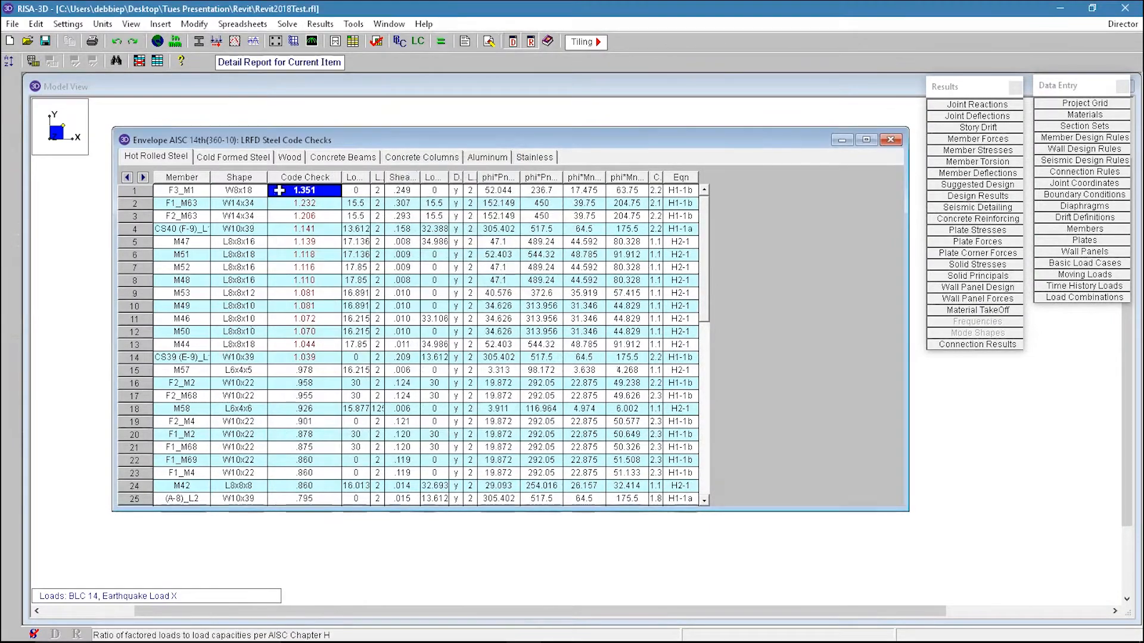
# Step: Return to the isometric view and open the member code checks by combination, then close them
pyautogui.moveTo(280, 139); pyautogui.dragTo(496, 179)
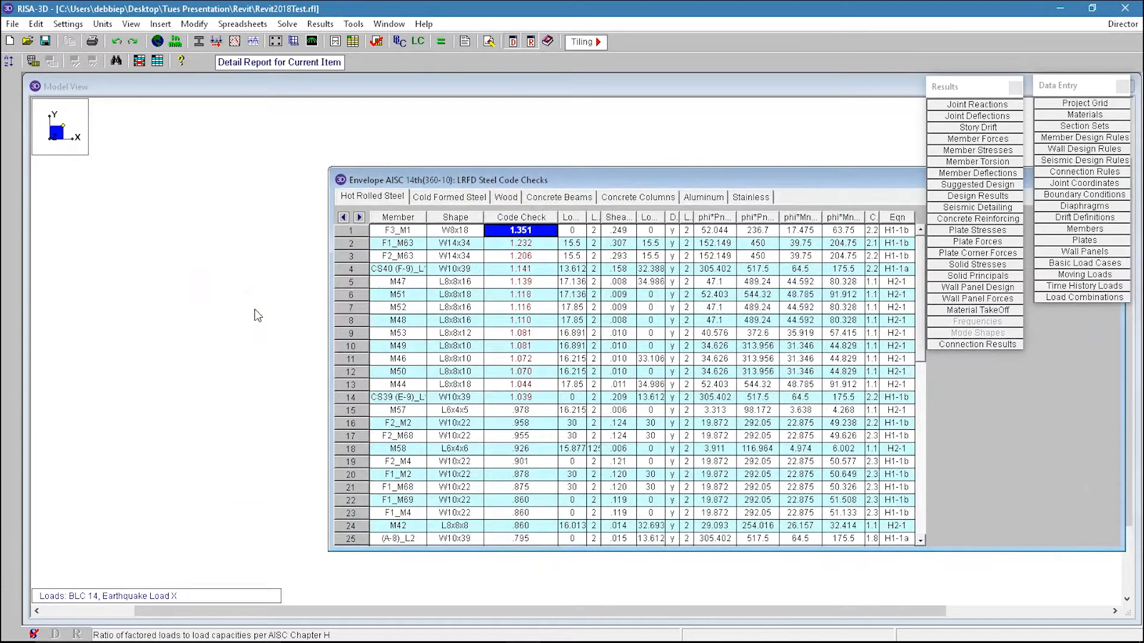
pyautogui.click(188, 254)
pyautogui.click(9, 84)
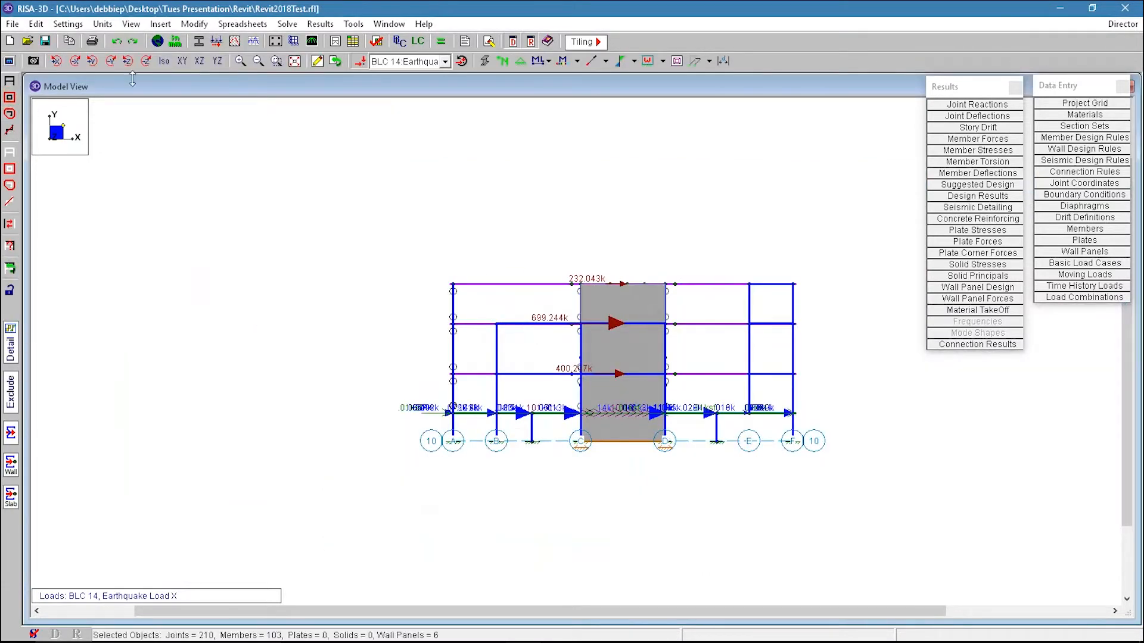
pyautogui.click(164, 61)
pyautogui.scroll(-1, 76, 325)
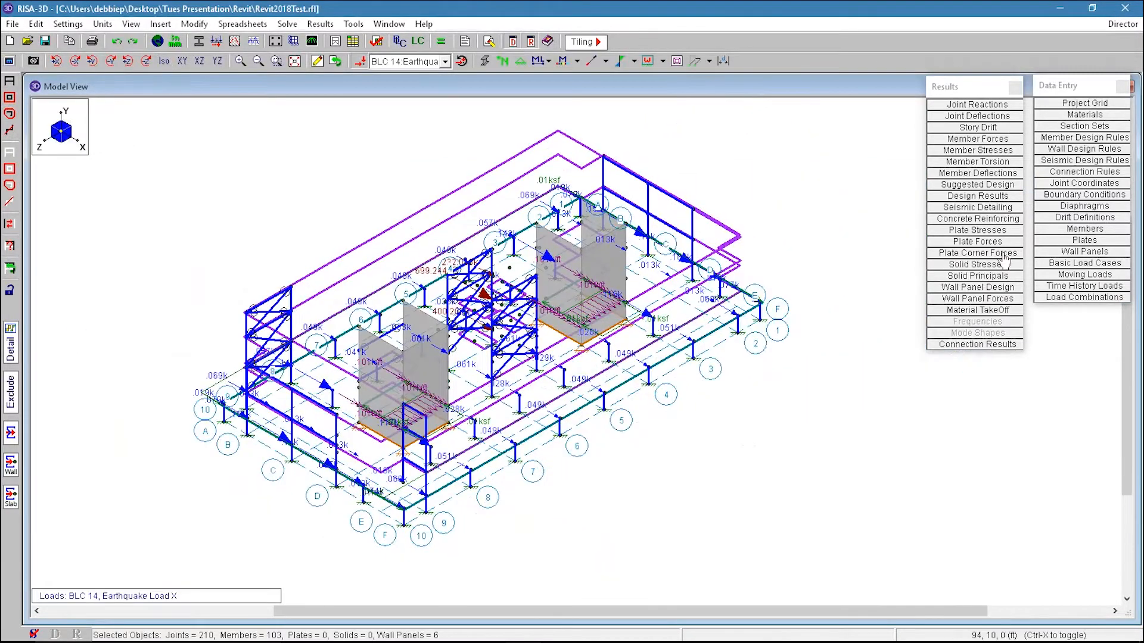
pyautogui.click(989, 197)
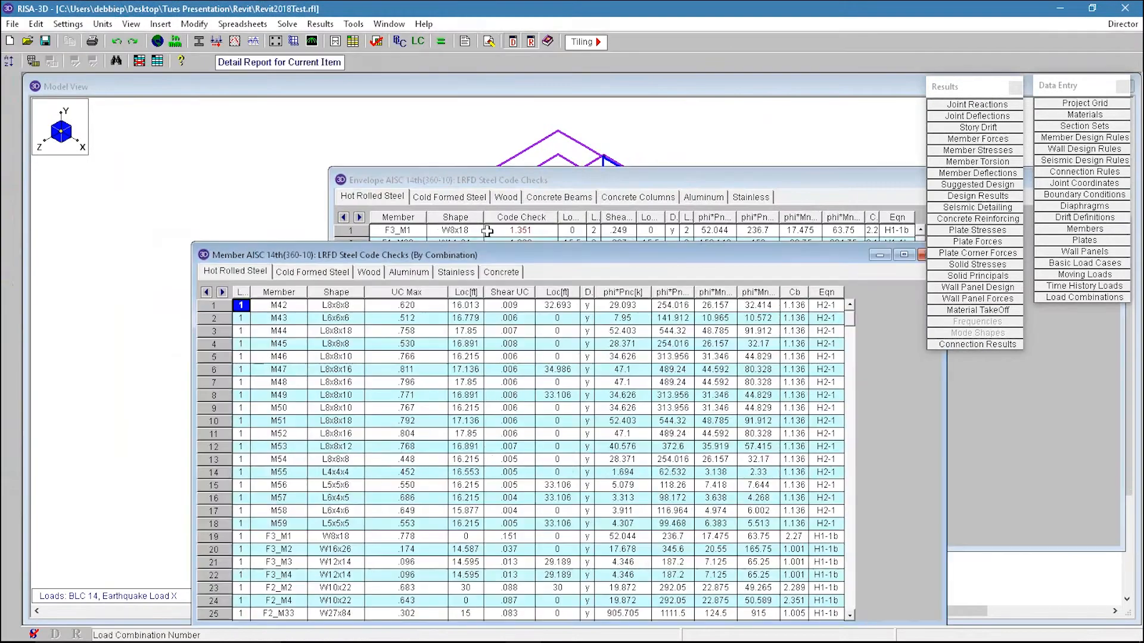
pyautogui.moveTo(806, 250); pyautogui.dragTo(636, 278)
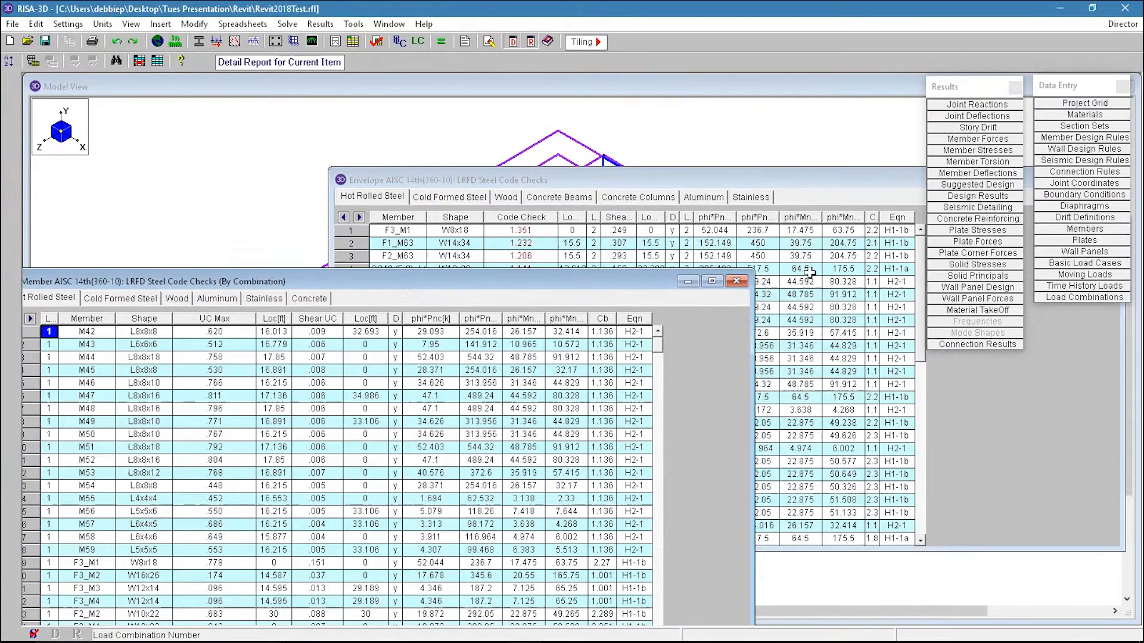
pyautogui.click(756, 282)
pyautogui.moveTo(600, 179); pyautogui.dragTo(789, 165)
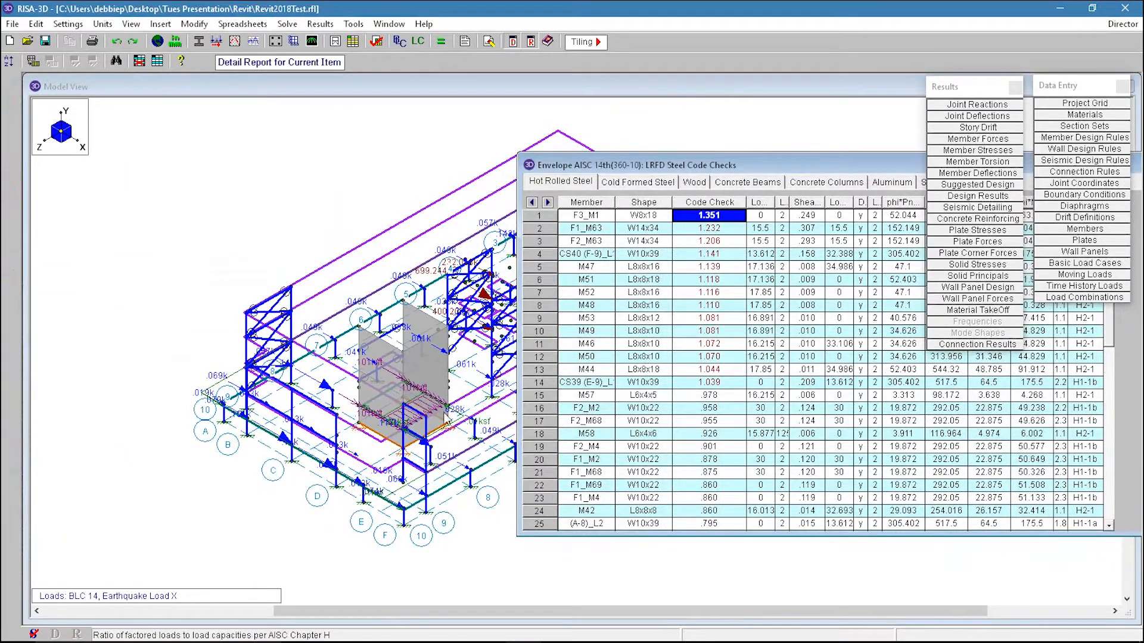
# Step: Mark the 14 highest code check members and isolate only those members in the model view
pyautogui.moveTo(538, 218); pyautogui.dragTo(538, 382)
pyautogui.rightClick(630, 339)
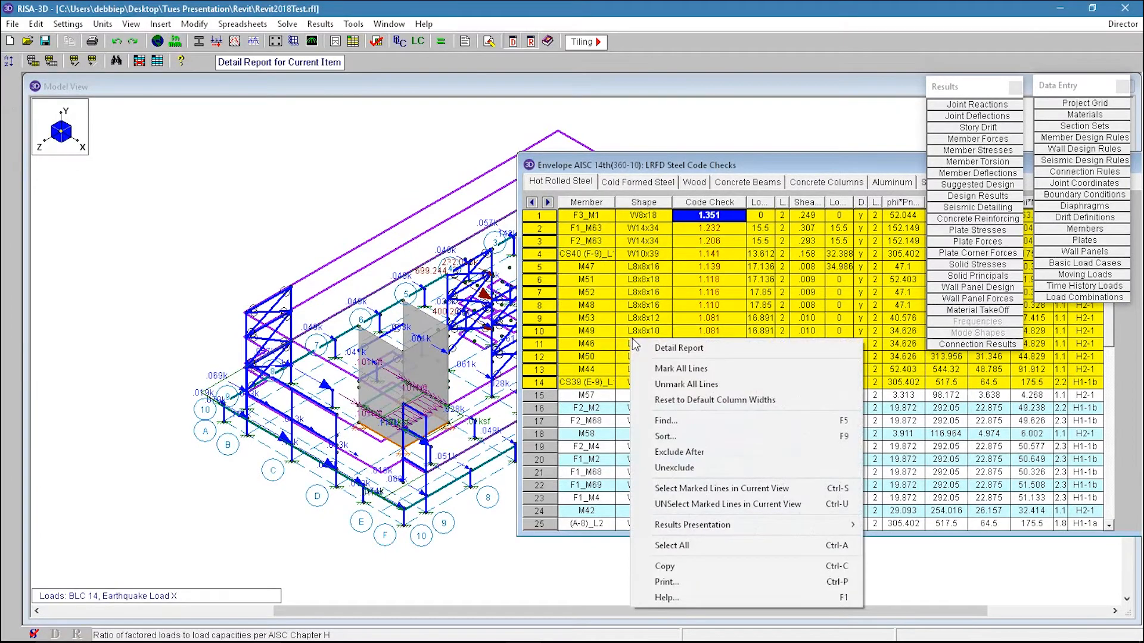
pyautogui.click(718, 505)
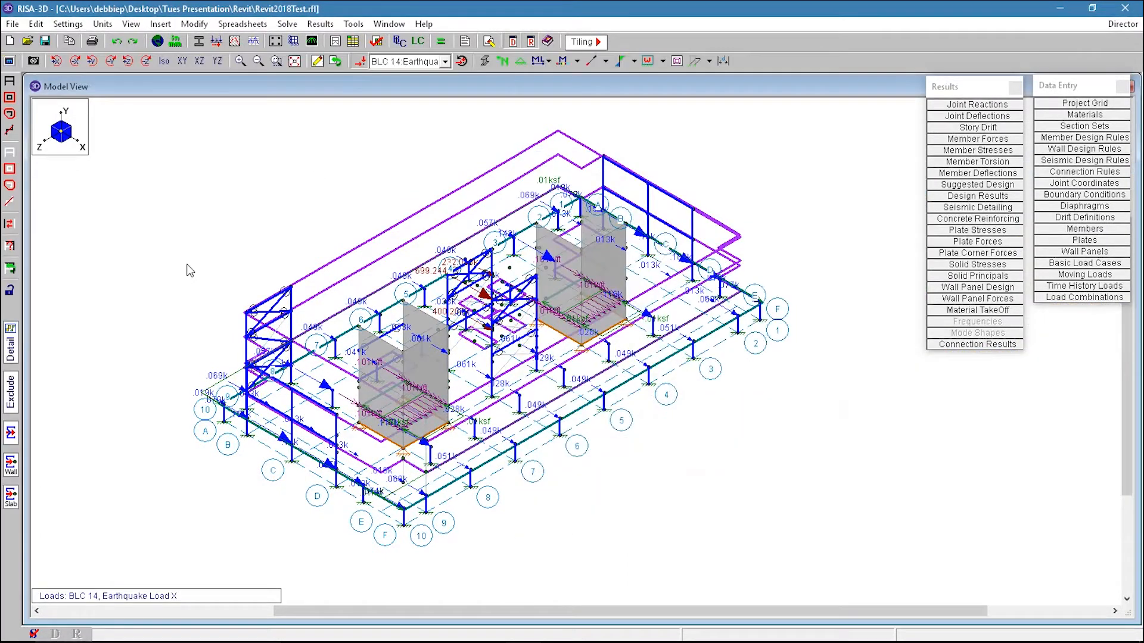
pyautogui.click(322, 167)
pyautogui.click(9, 247)
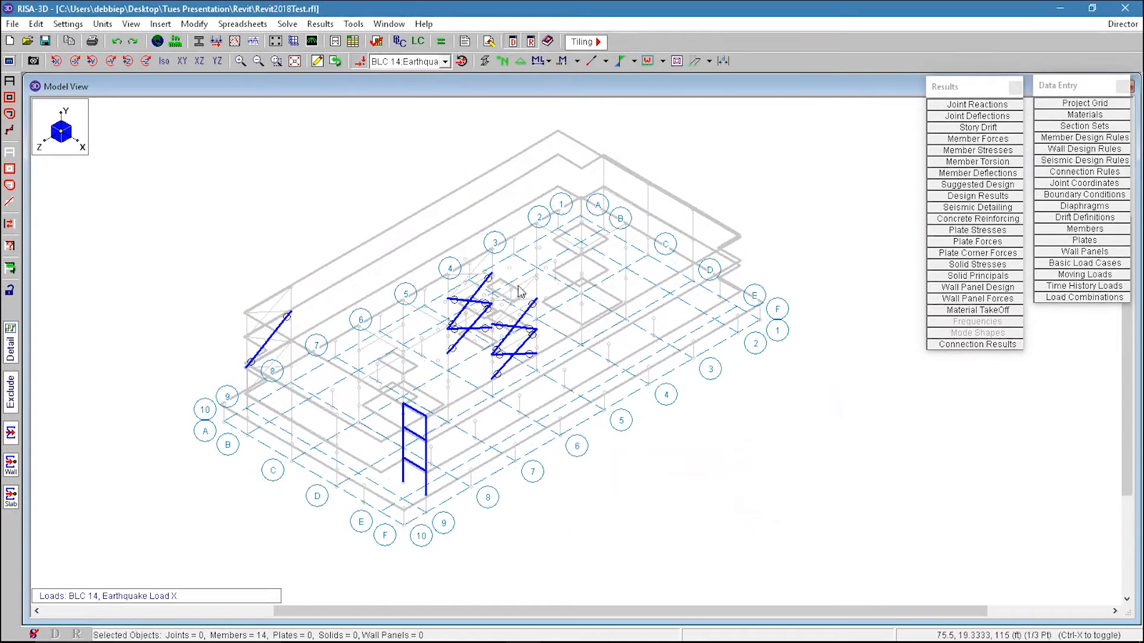
# Step: Color the displayed members by their bending unity check
pyautogui.click(577, 60)
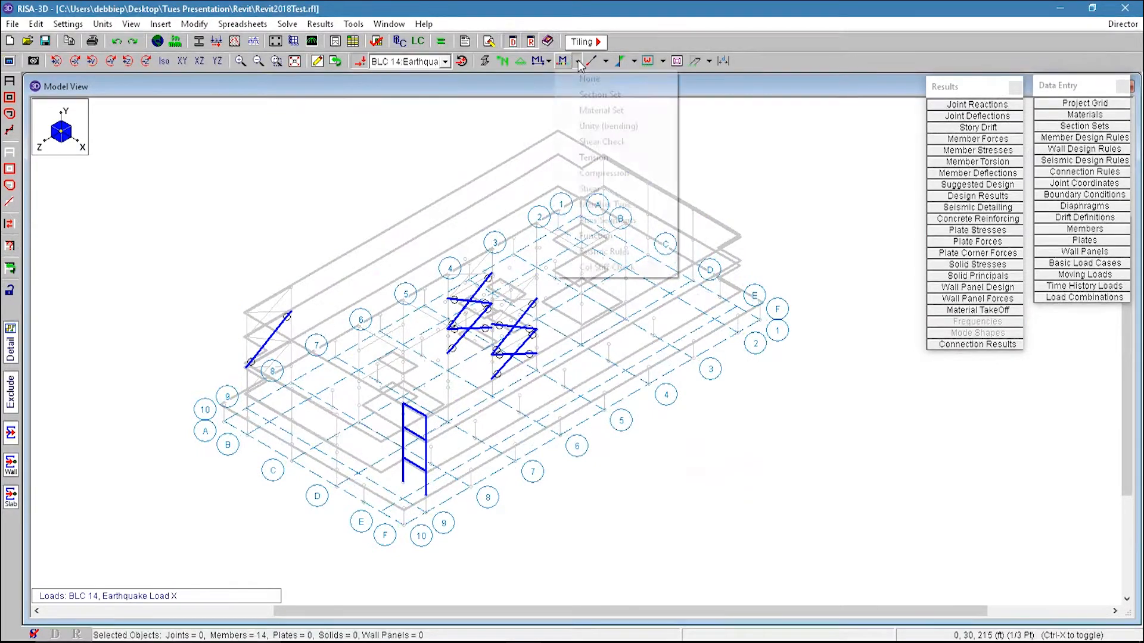
pyautogui.click(630, 127)
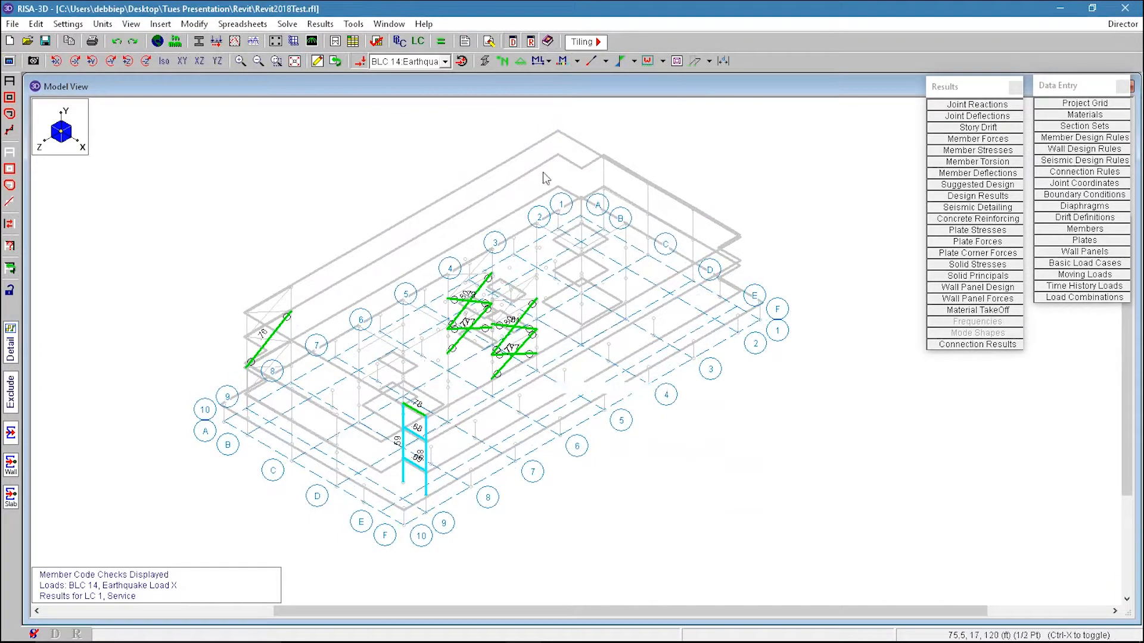
pyautogui.click(577, 61)
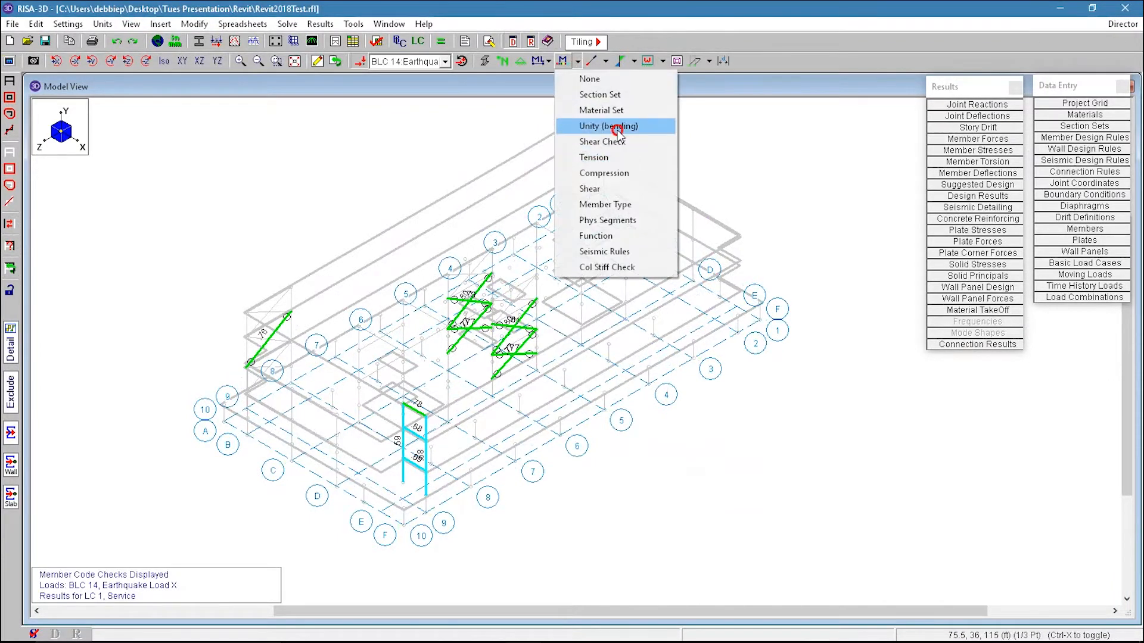
pyautogui.click(553, 146)
pyautogui.click(577, 61)
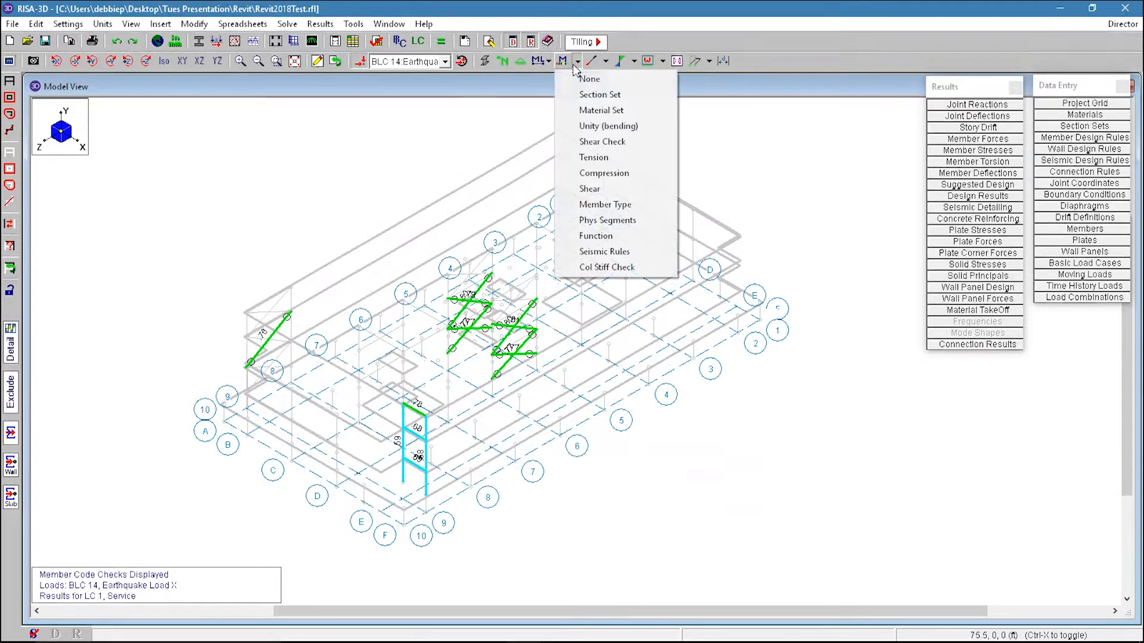
pyautogui.click(650, 125)
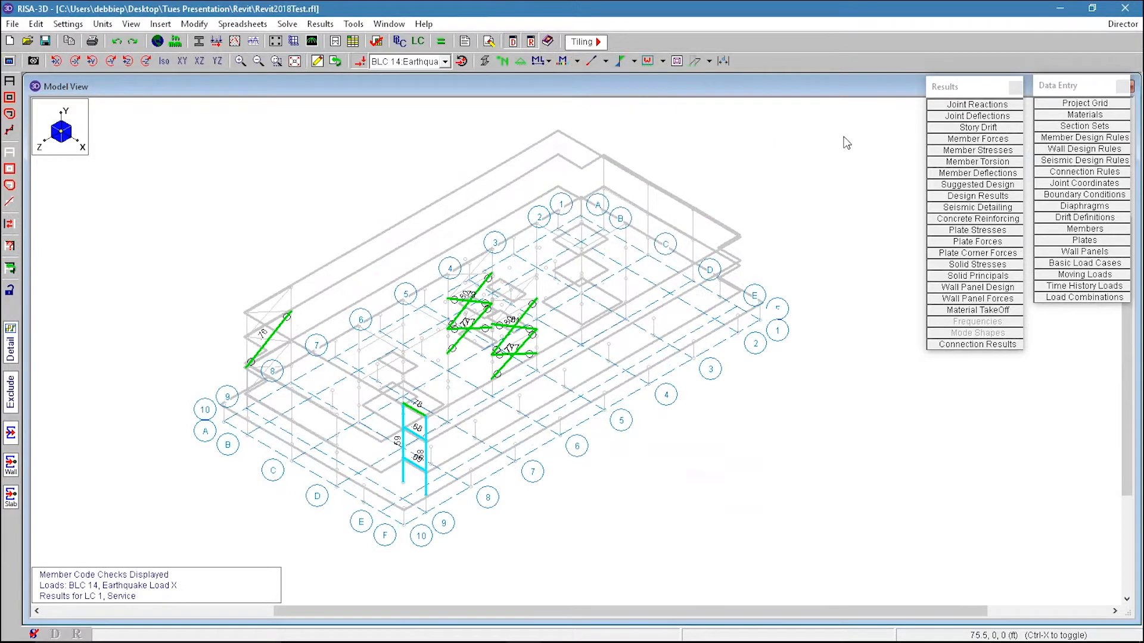
# Step: Turn on Use Member Envelope Results in the member display options and apply it
pyautogui.click(8, 61)
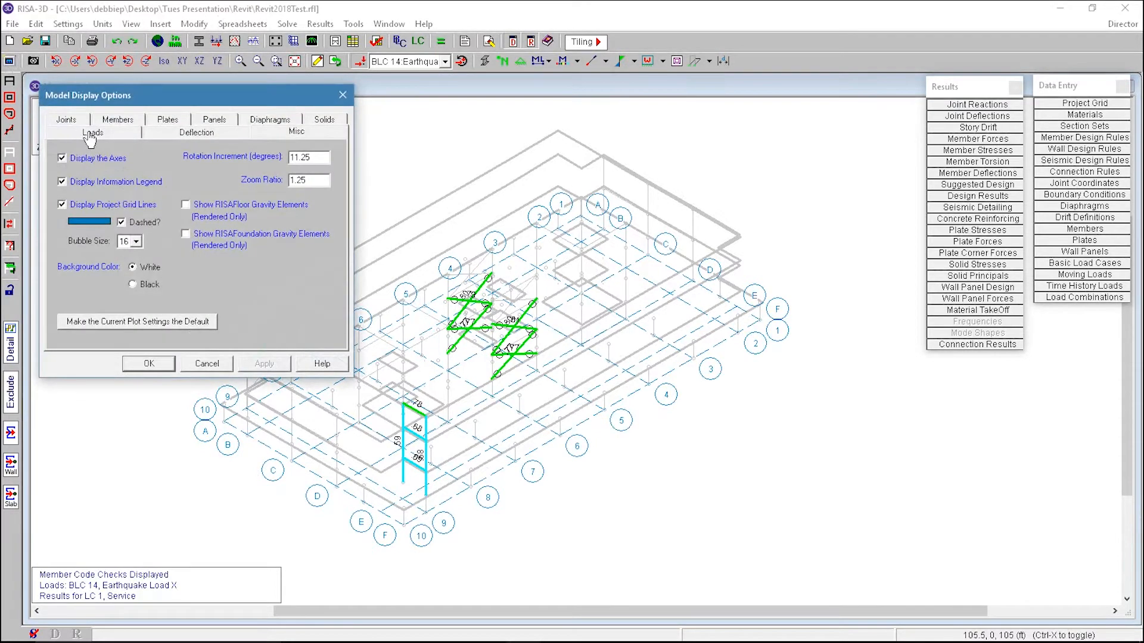
pyautogui.click(62, 122)
pyautogui.click(119, 133)
pyautogui.click(243, 334)
pyautogui.click(243, 335)
pyautogui.click(201, 318)
pyautogui.click(264, 363)
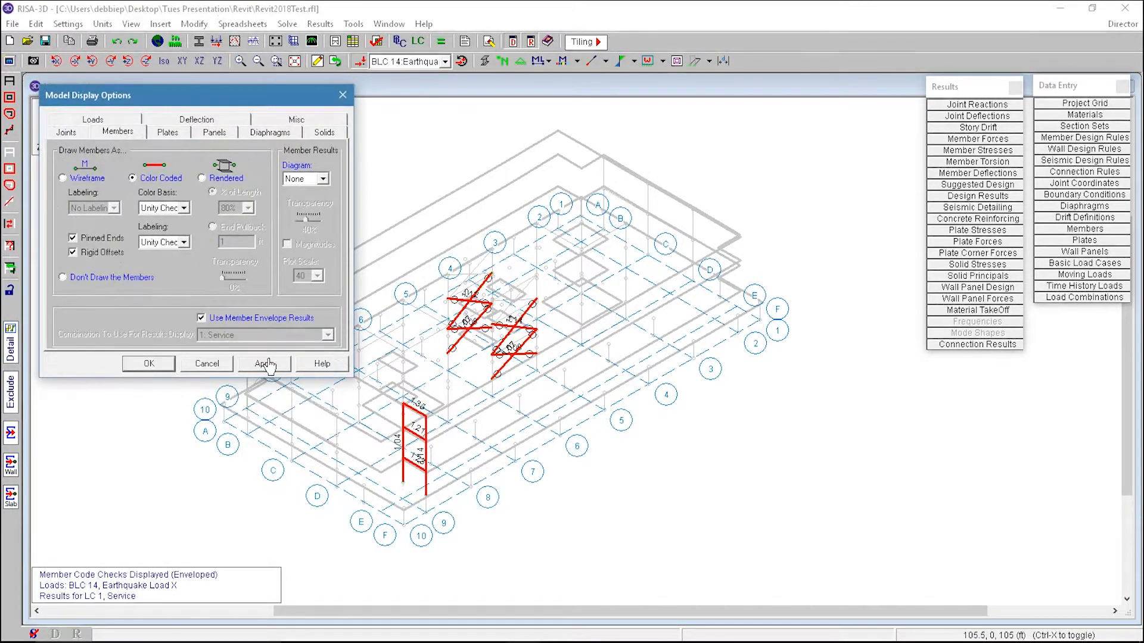
pyautogui.click(133, 363)
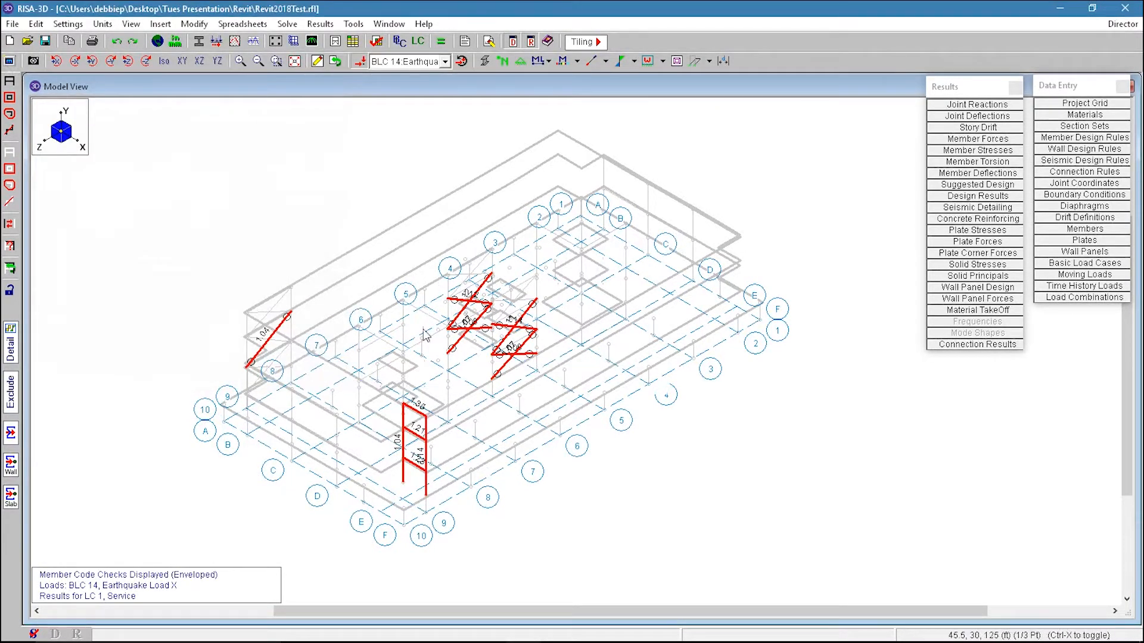
# Step: Open the member suggested shapes table and review the suggested shapes and controlling criteria for each member
pyautogui.scroll(4, 438, 342)
pyautogui.scroll(-4, 639, 353)
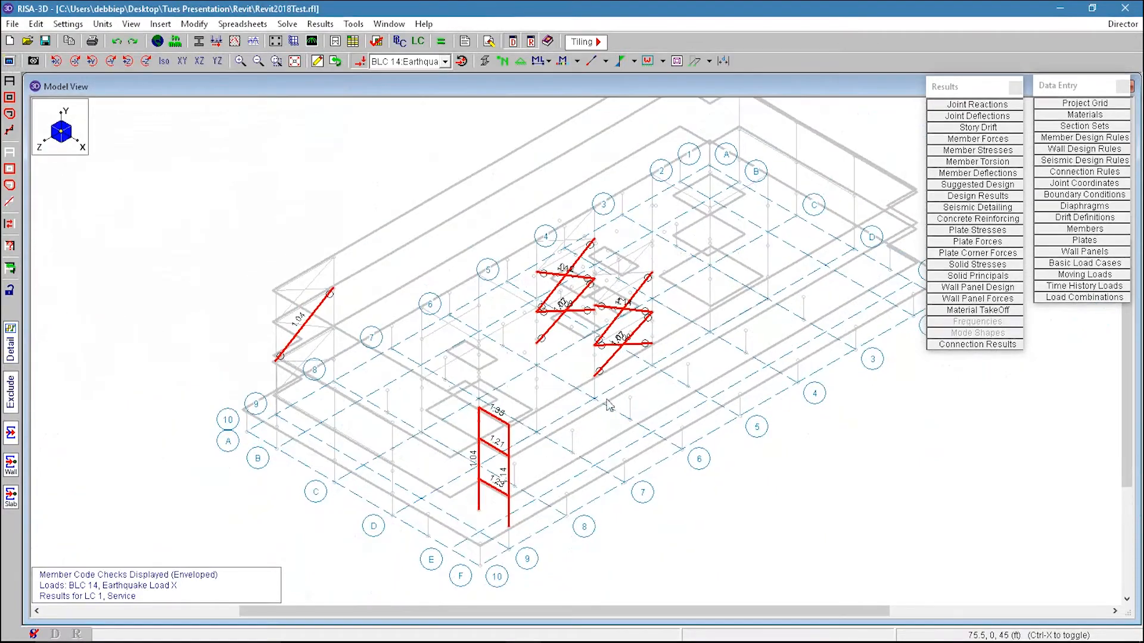
pyautogui.click(980, 185)
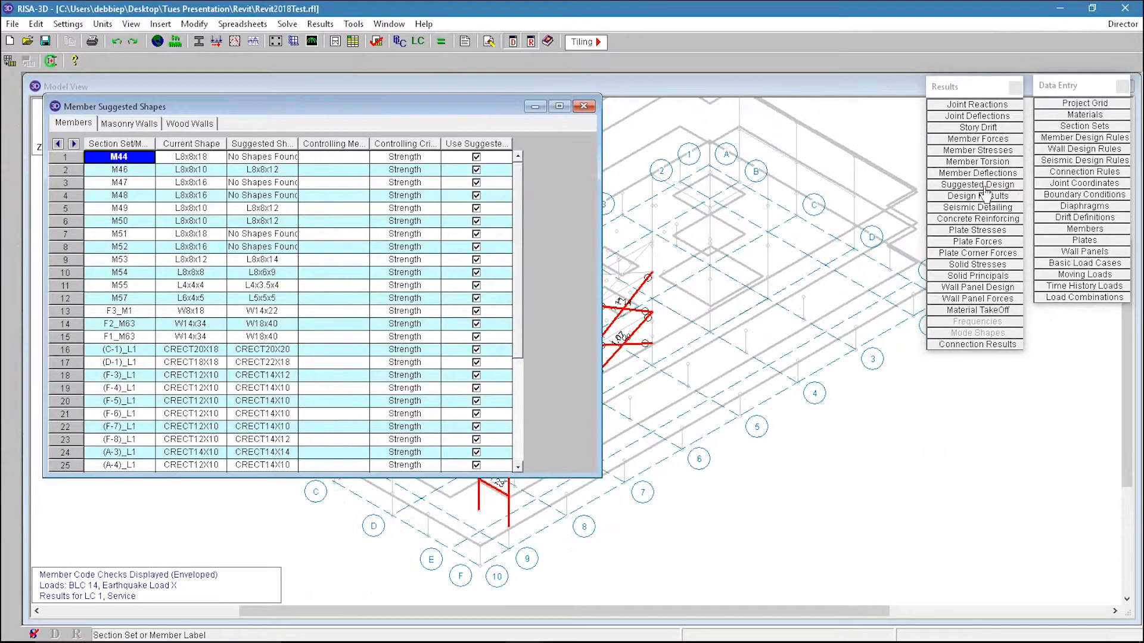
pyautogui.moveTo(269, 163); pyautogui.dragTo(281, 338)
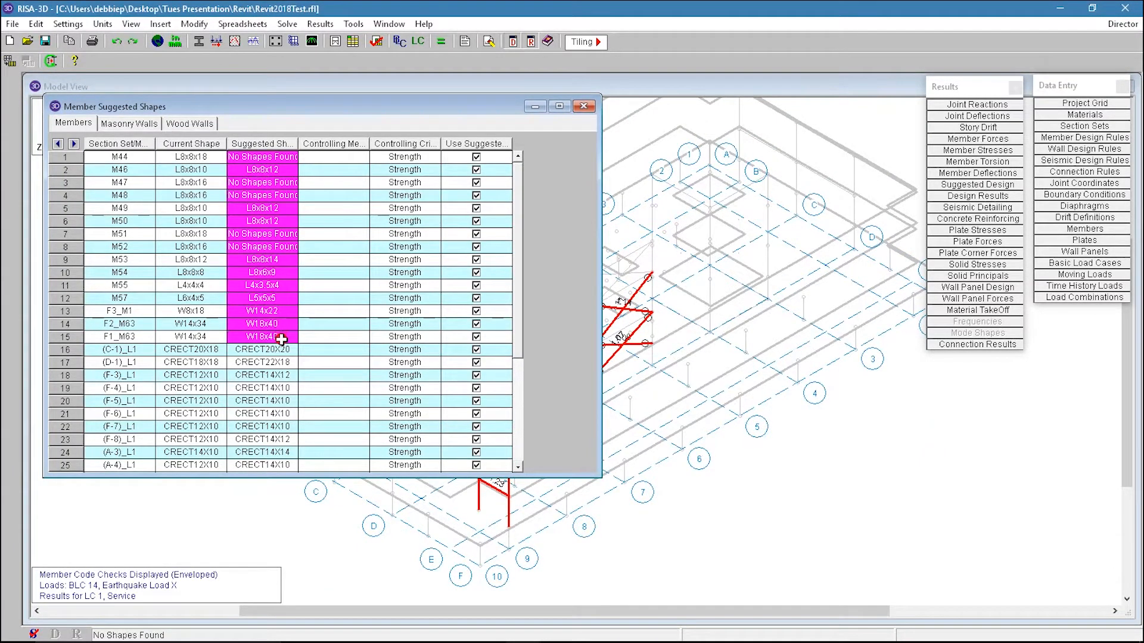
pyautogui.click(265, 234)
pyautogui.click(271, 169)
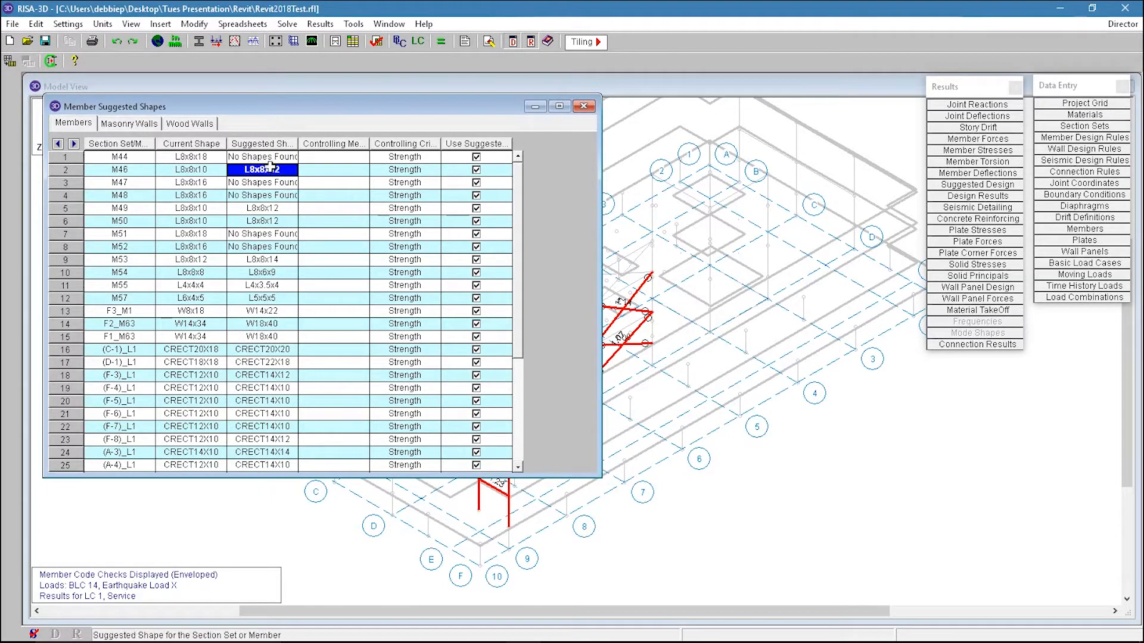
pyautogui.click(188, 158)
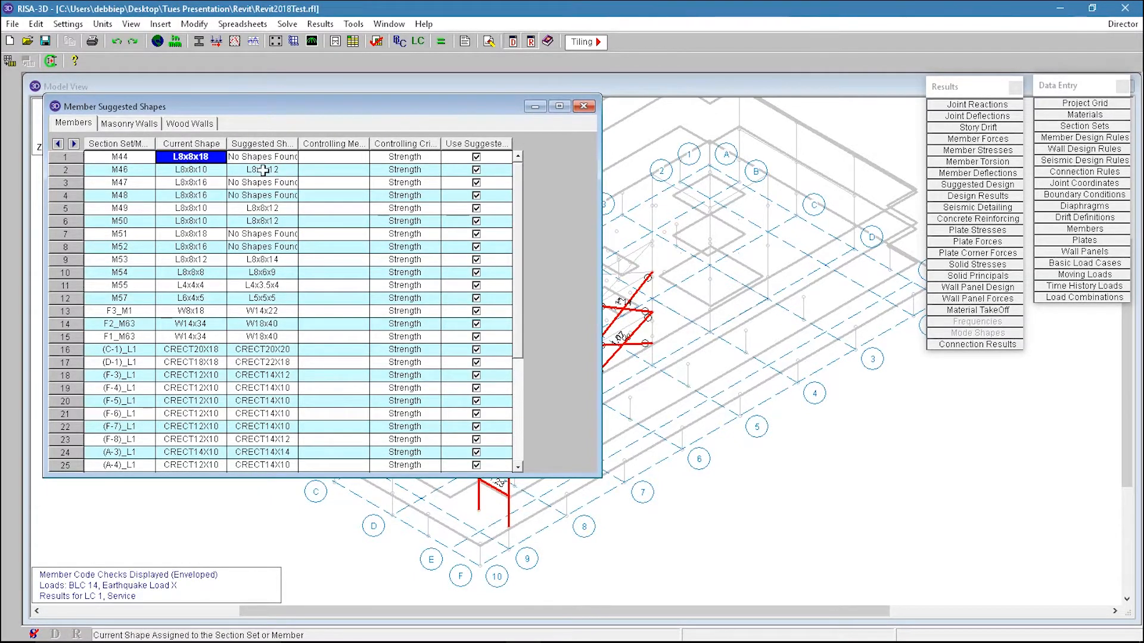
pyautogui.click(289, 171)
pyautogui.moveTo(252, 170); pyautogui.dragTo(194, 172)
pyautogui.click(194, 172)
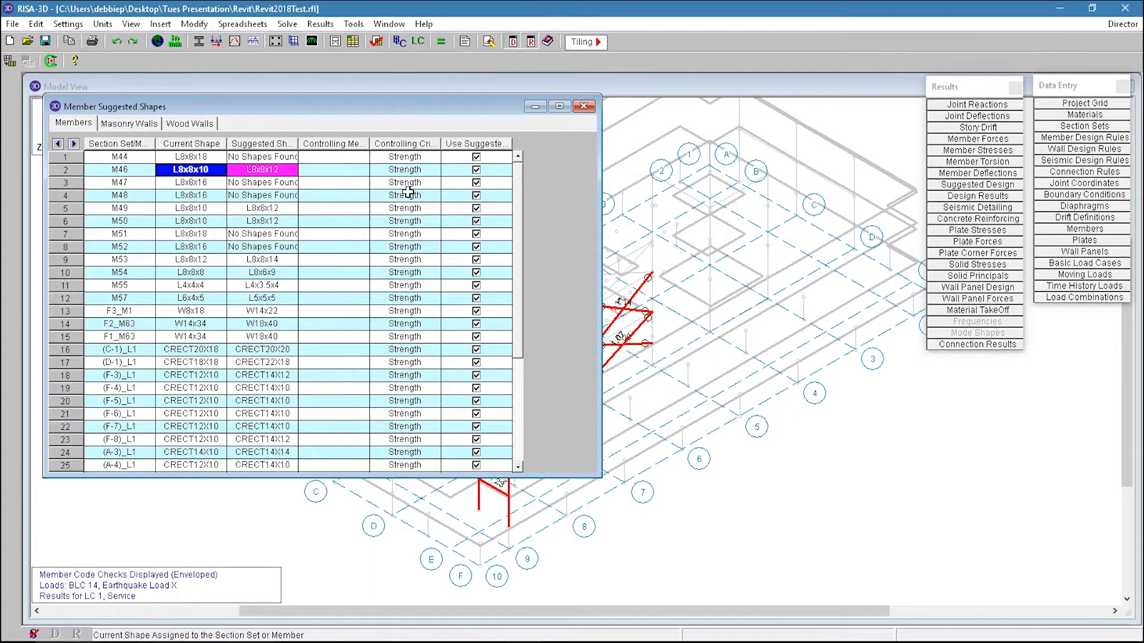
pyautogui.moveTo(441, 144); pyautogui.dragTo(428, 466)
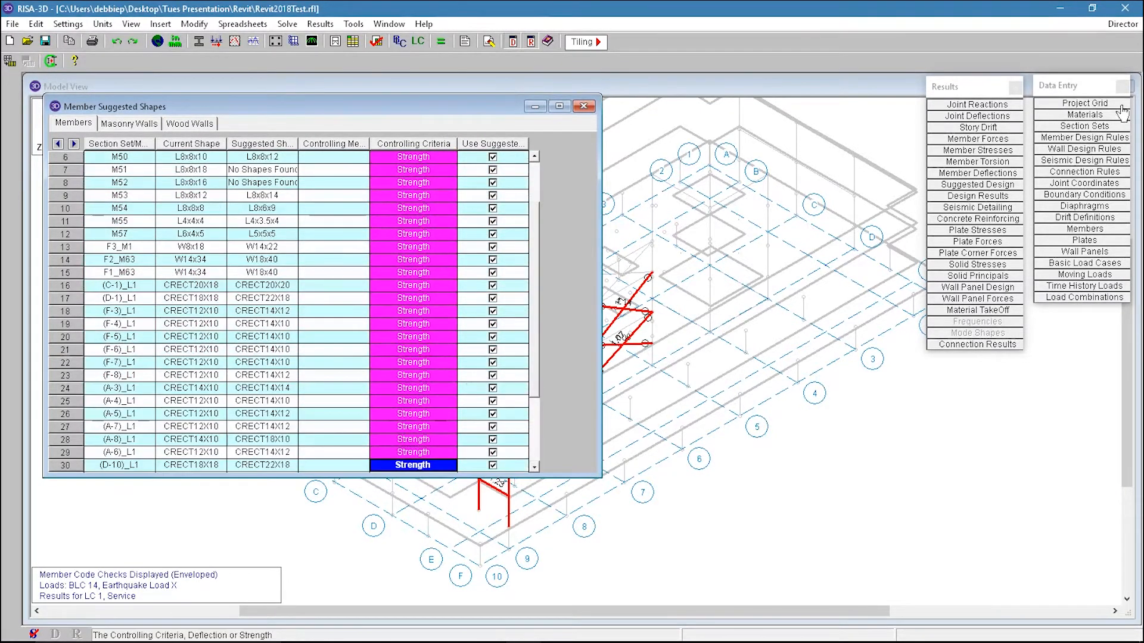
# Step: Open the member design rules and review the beam deflection ratios, then close them
pyautogui.click(1095, 138)
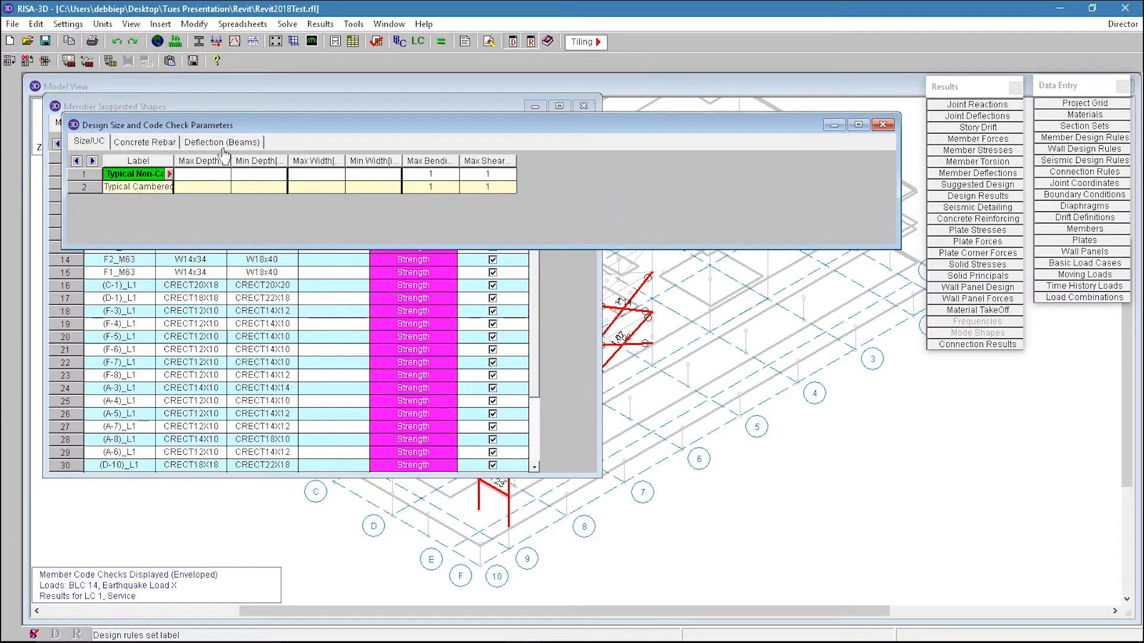
pyautogui.click(222, 143)
pyautogui.moveTo(315, 127); pyautogui.dragTo(479, 375)
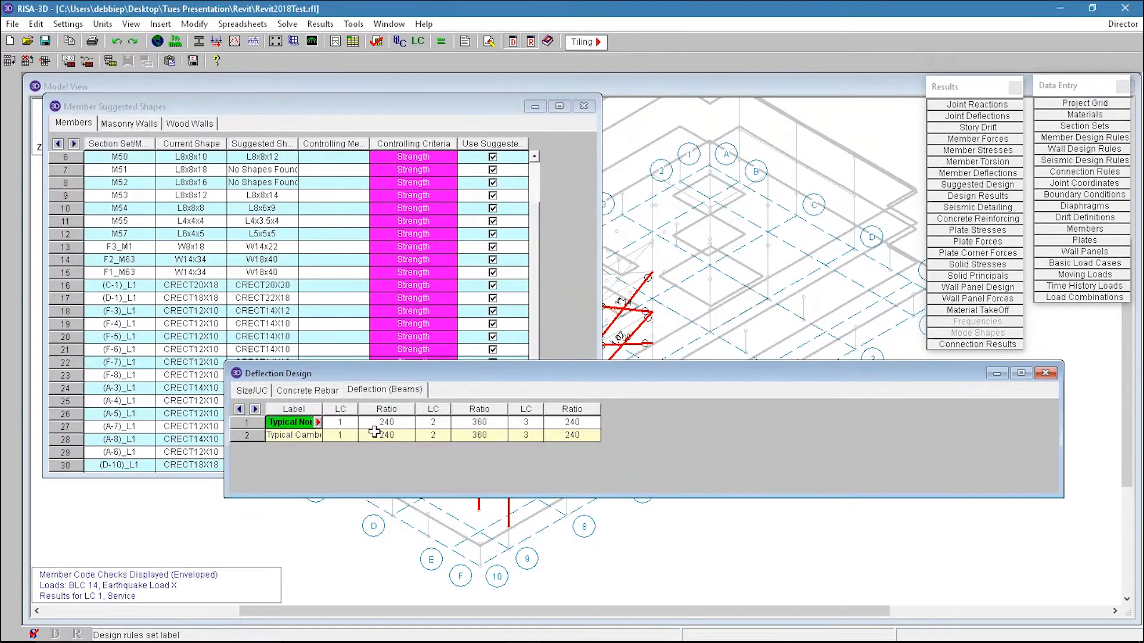
pyautogui.moveTo(381, 429); pyautogui.dragTo(570, 435)
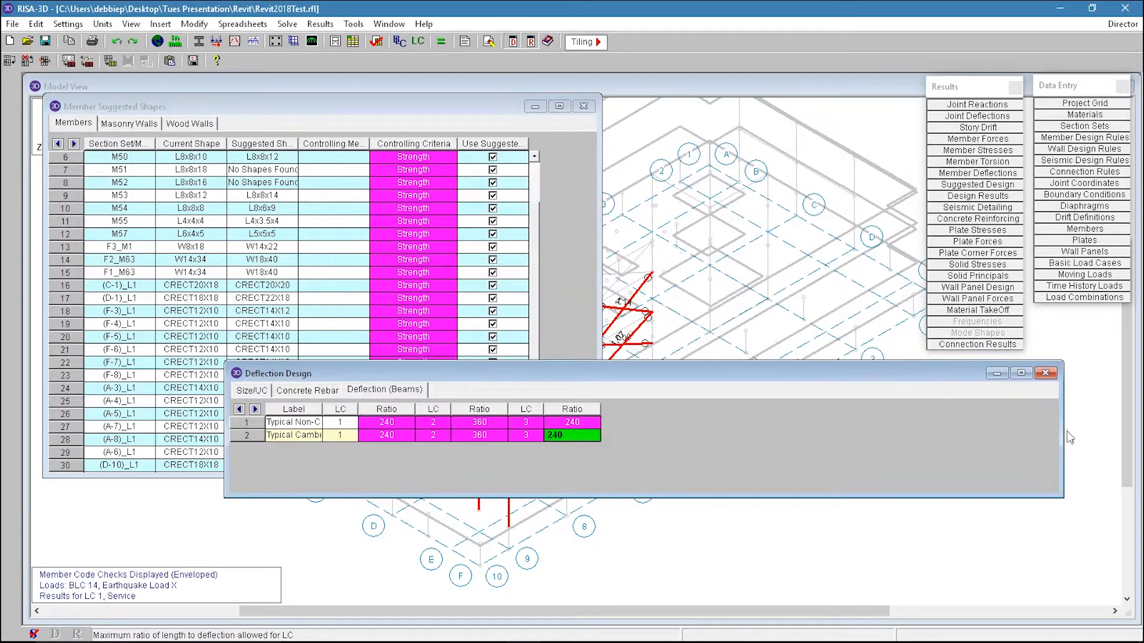
pyautogui.click(1045, 373)
# Step: Apply the suggested shapes to all members, walls and wood walls, accepting that current results are cleared and re-solving
pyautogui.click(244, 247)
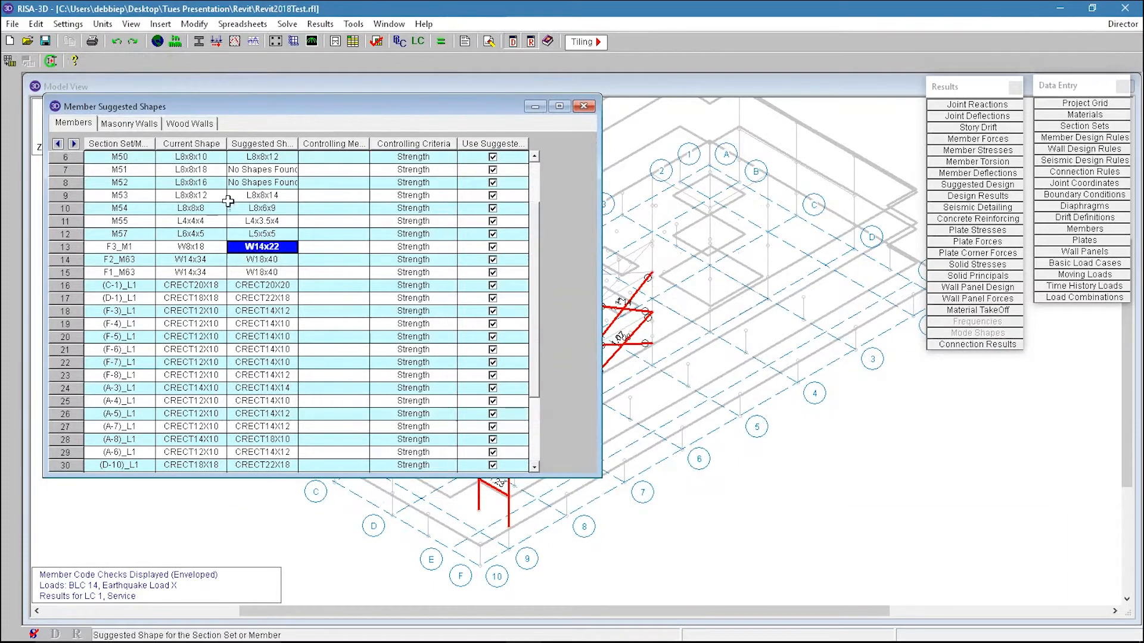
pyautogui.rightClick(244, 207)
pyautogui.click(328, 213)
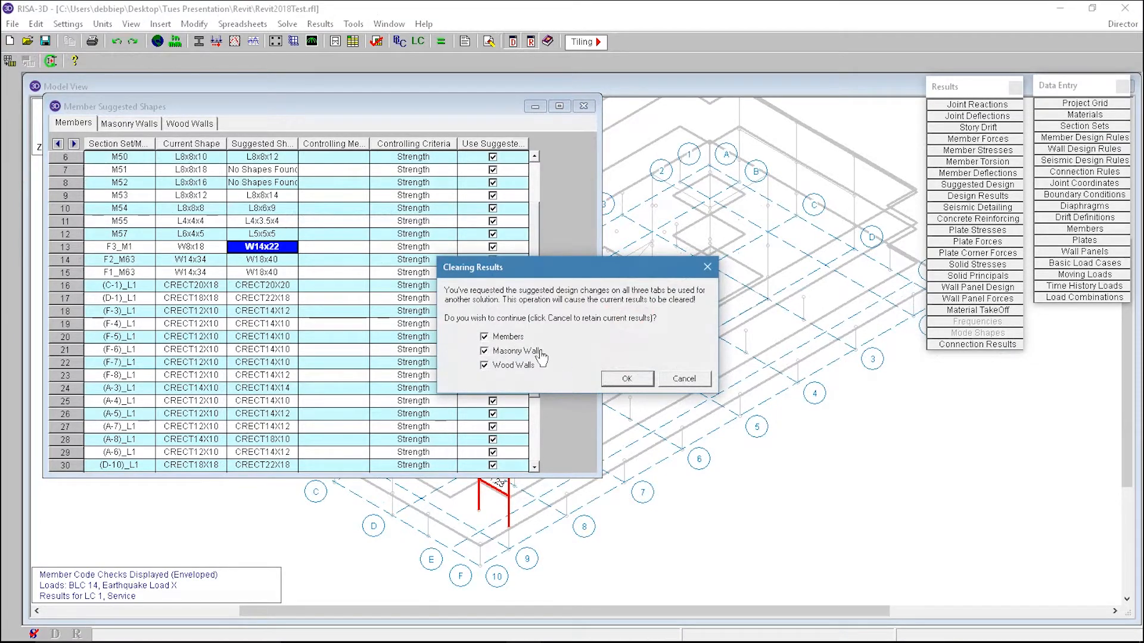
pyautogui.click(635, 383)
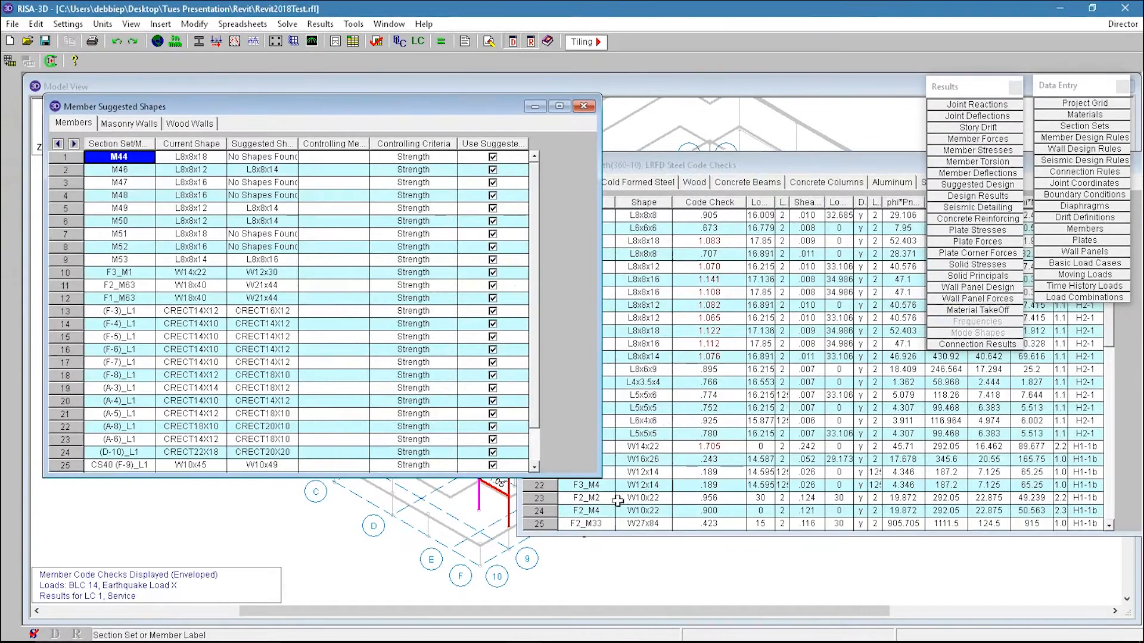
# Step: Close the suggested shapes table and sort the steel code check results by code check to find the highest ratios
pyautogui.click(583, 107)
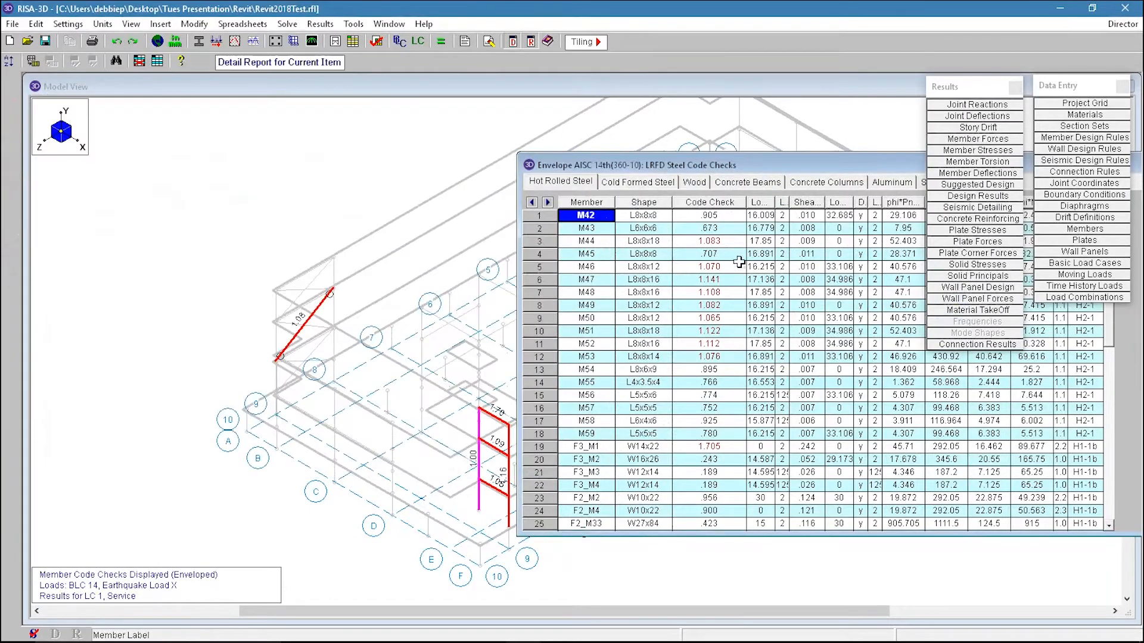
pyautogui.click(713, 203)
pyautogui.rightClick(712, 203)
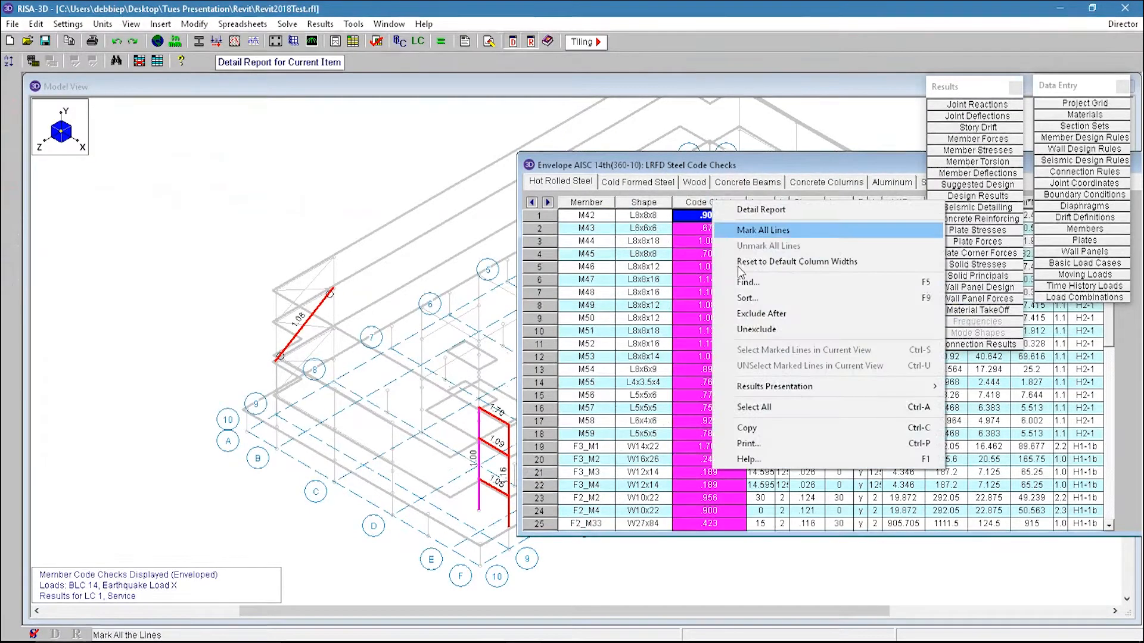
pyautogui.click(752, 299)
pyautogui.click(623, 311)
pyautogui.moveTo(712, 370); pyautogui.dragTo(711, 216)
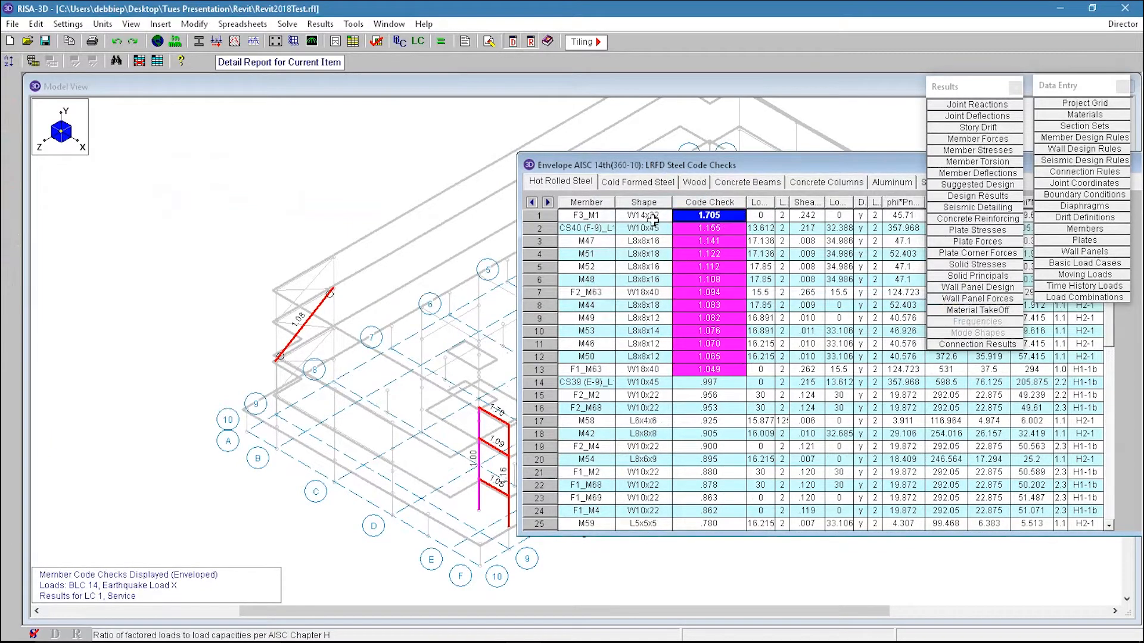
pyautogui.click(706, 332)
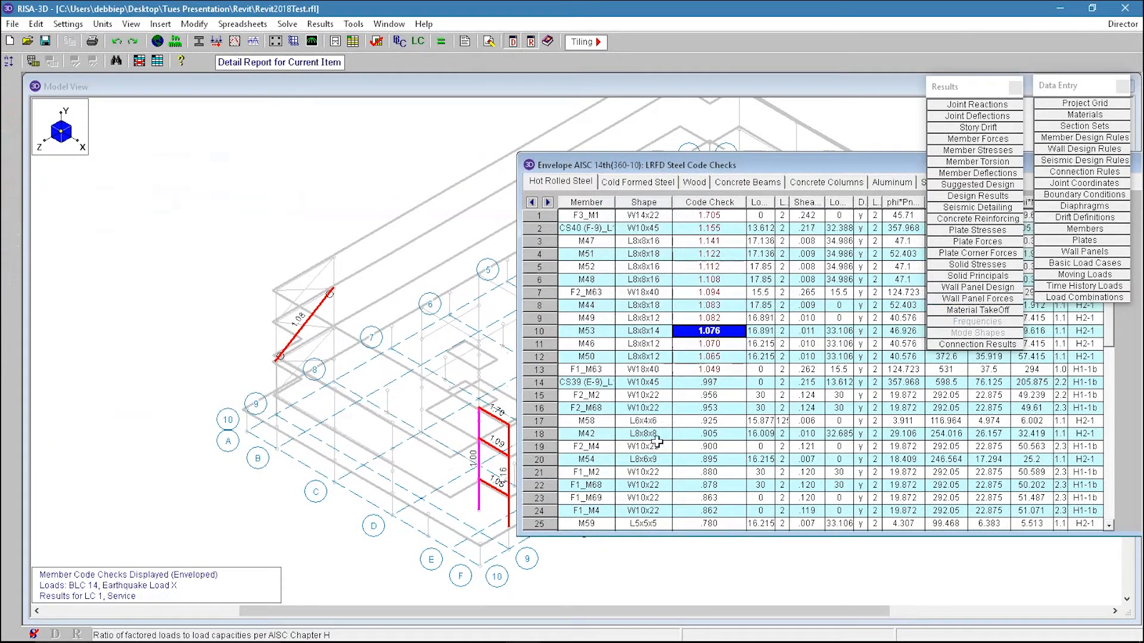
pyautogui.click(348, 168)
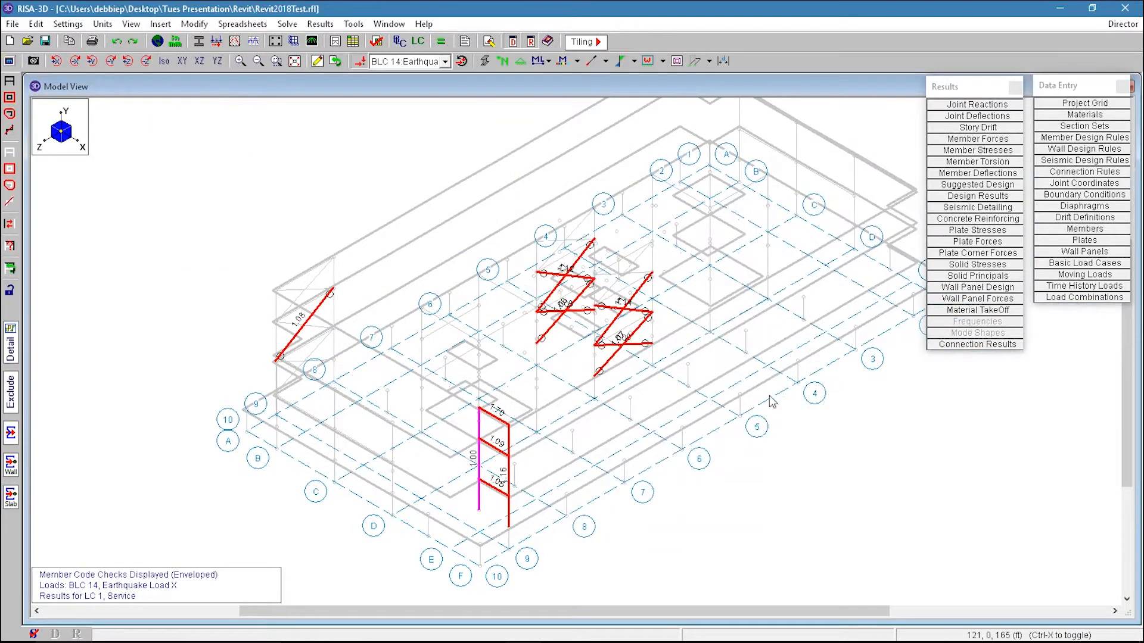
# Step: Show the entire model again and review the envelope joint reactions table, then close it
pyautogui.click(10, 80)
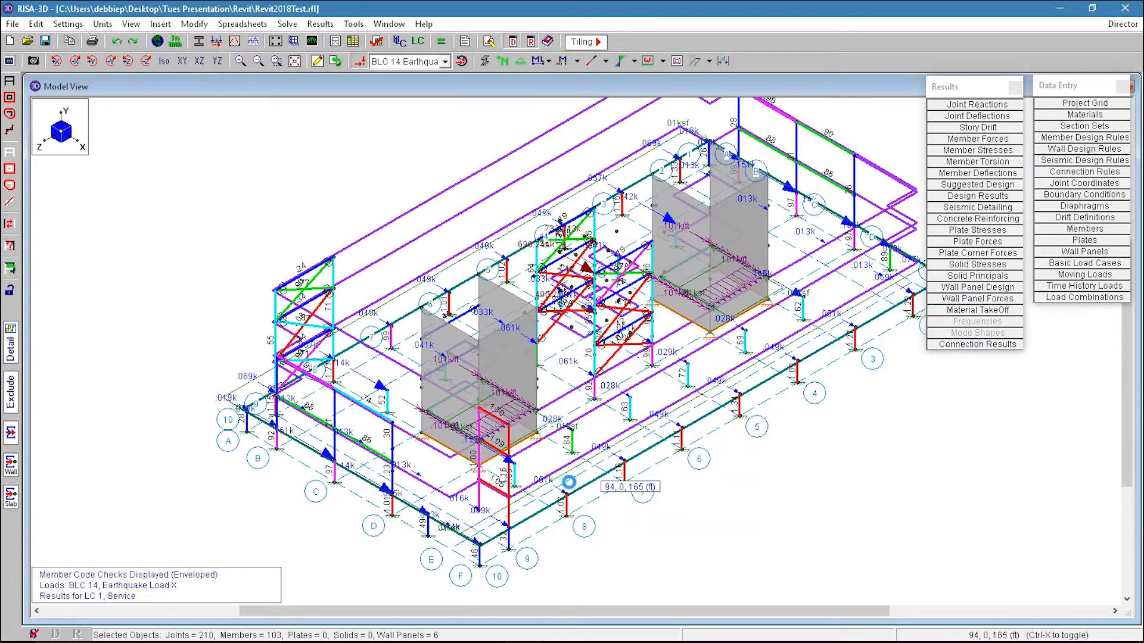
pyautogui.scroll(-1, 577, 457)
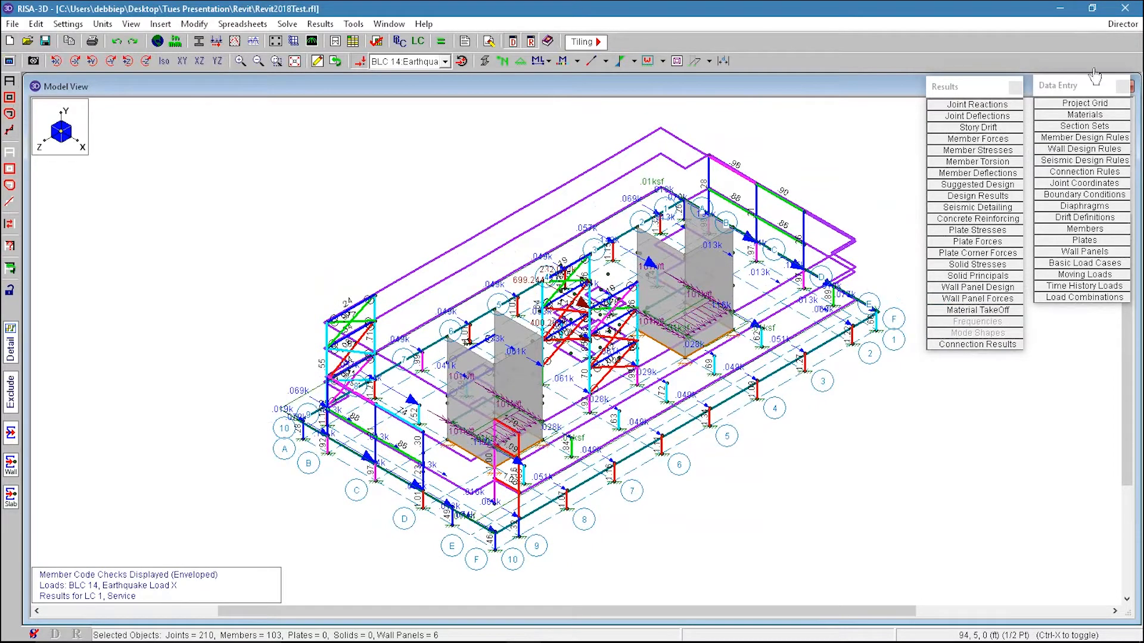
pyautogui.click(983, 105)
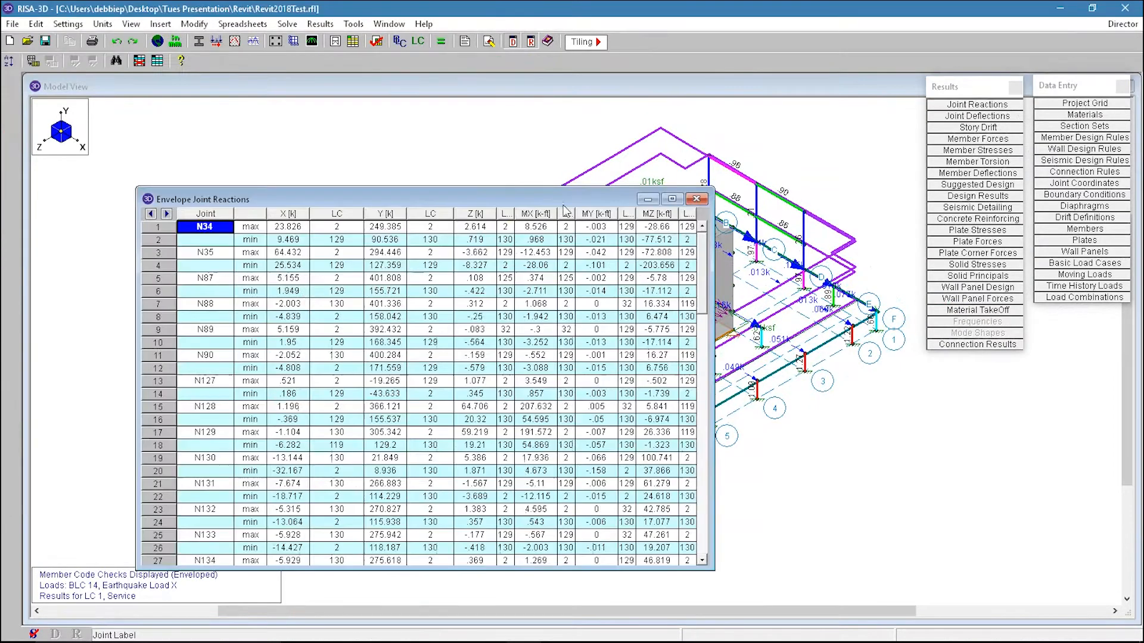
pyautogui.moveTo(287, 234); pyautogui.dragTo(597, 548)
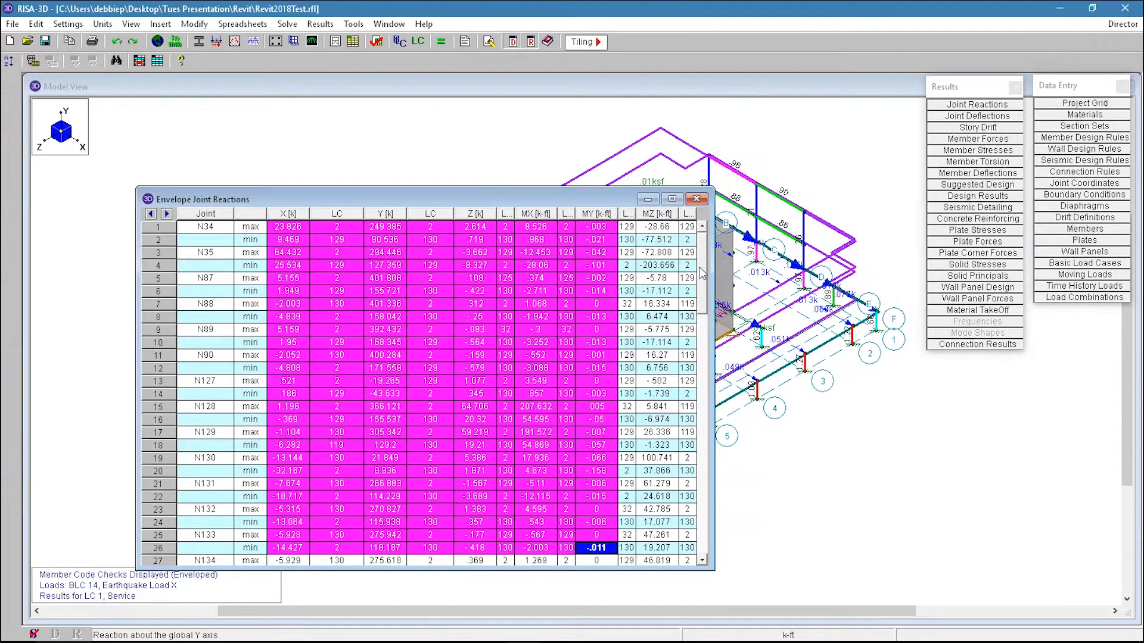
pyautogui.moveTo(703, 263); pyautogui.dragTo(697, 228)
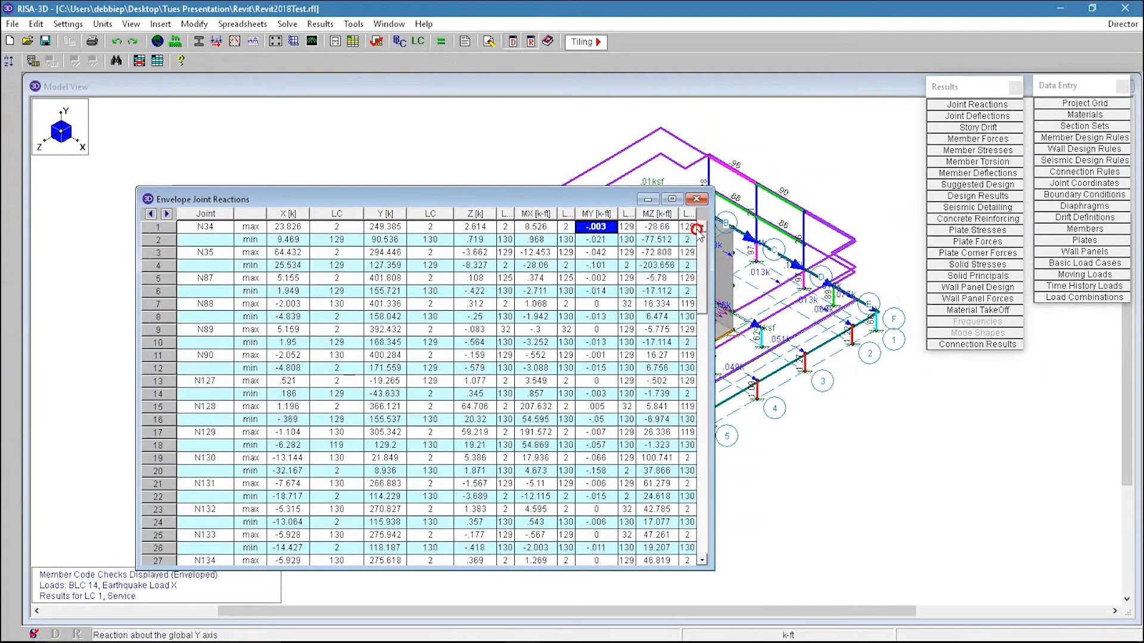
pyautogui.click(697, 199)
# Step: Send the model to RISAFoundation through Director and accept the global model settings
pyautogui.click(1123, 24)
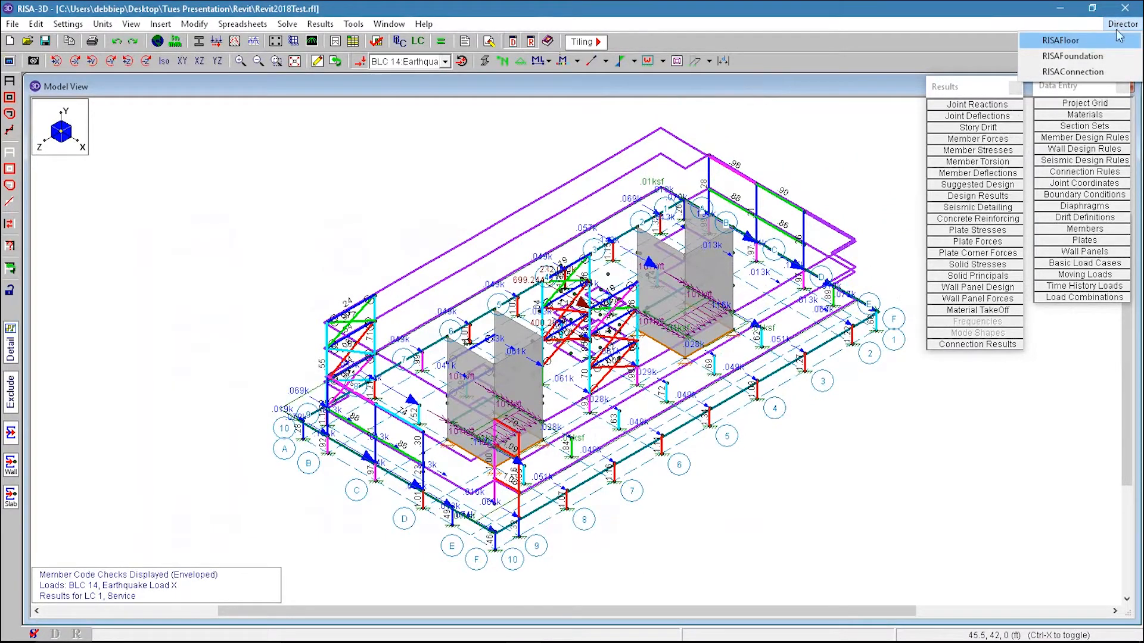
pyautogui.click(1078, 56)
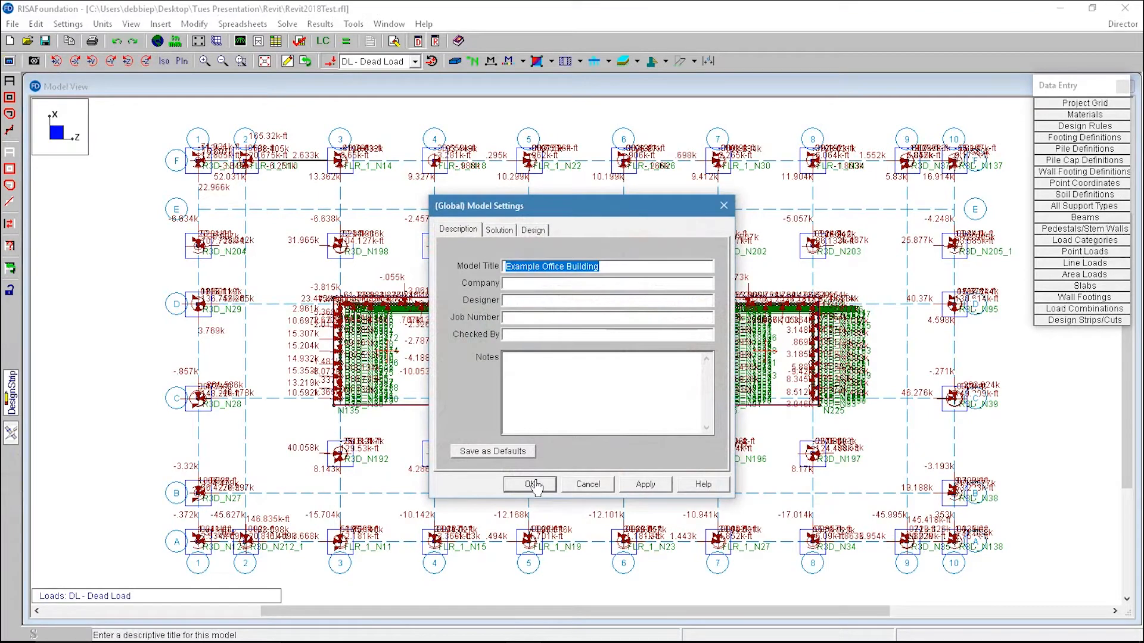
pyautogui.click(525, 487)
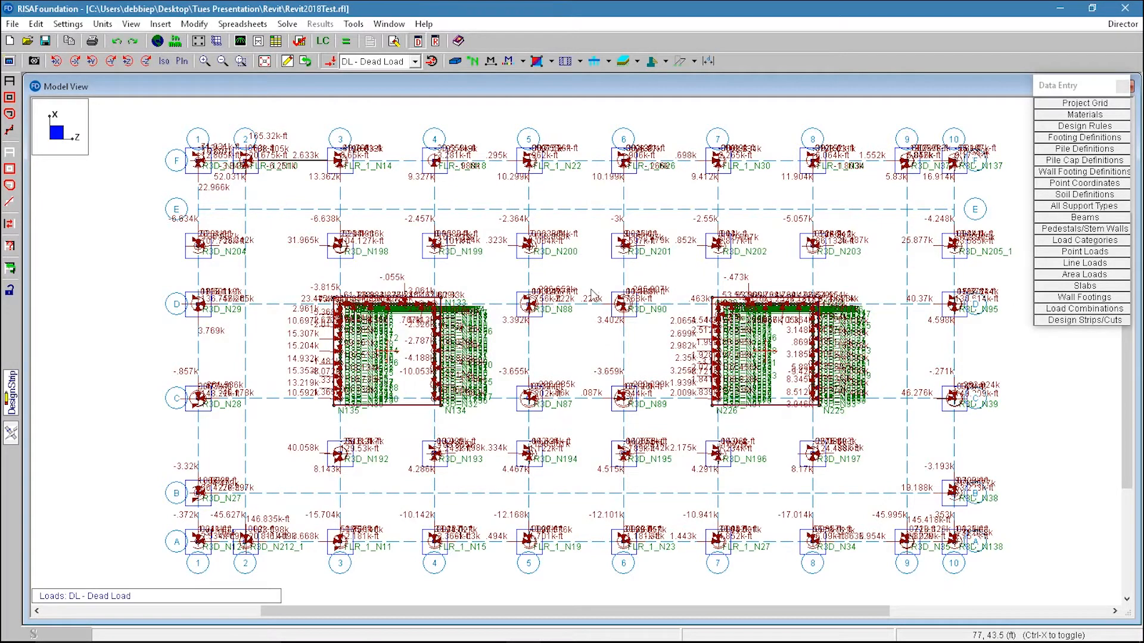
# Step: Review the foundation load combinations and load categories, then close both spreadsheets
pyautogui.click(1078, 309)
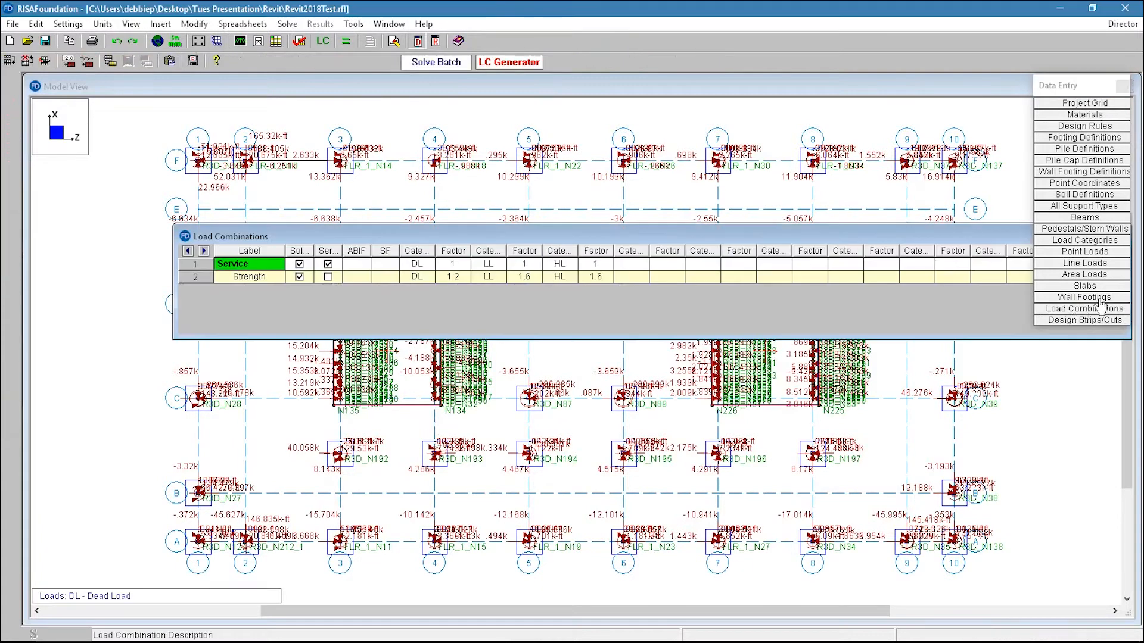
pyautogui.click(1074, 244)
pyautogui.moveTo(298, 307); pyautogui.dragTo(288, 513)
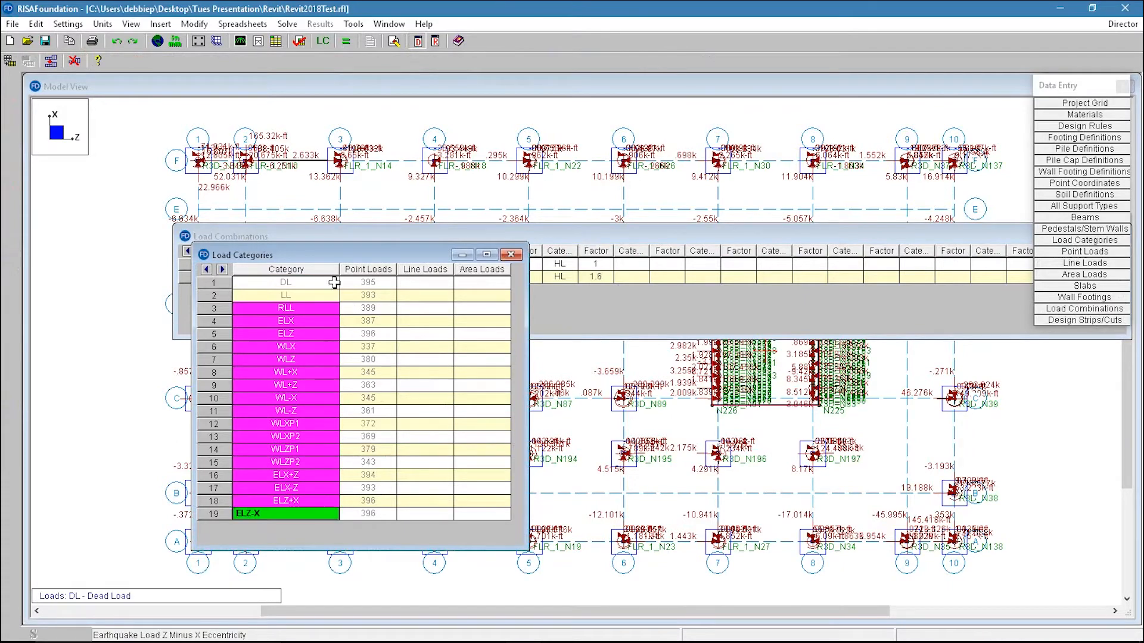
pyautogui.keyDown('shift'); pyautogui.click(310, 282); pyautogui.keyUp('shift')
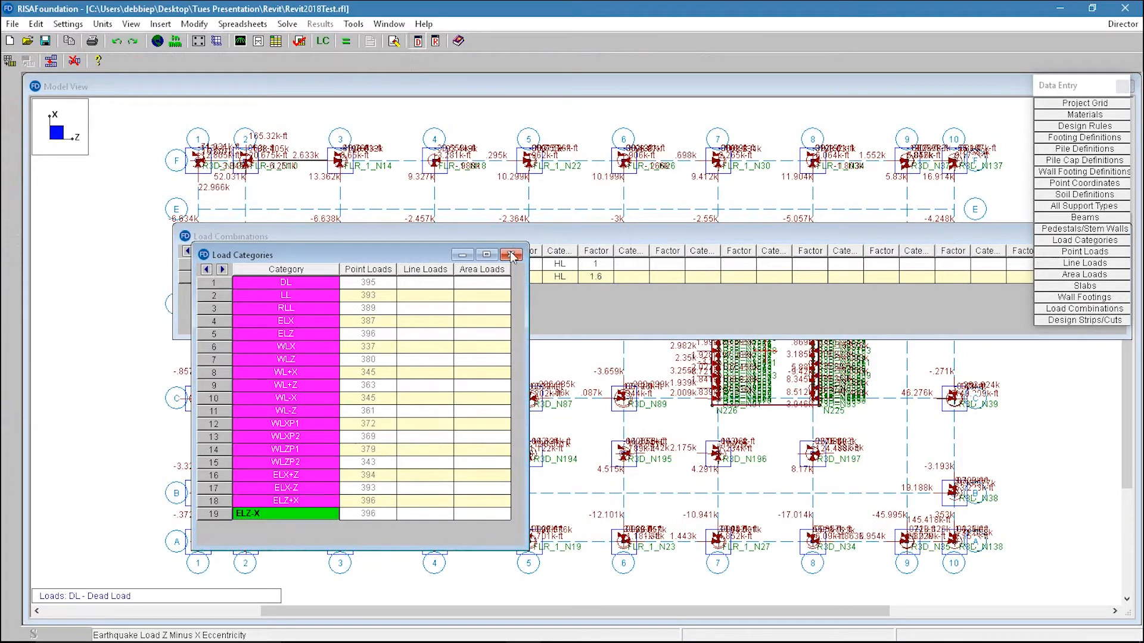
pyautogui.click(511, 256)
pyautogui.moveTo(735, 225); pyautogui.dragTo(572, 250)
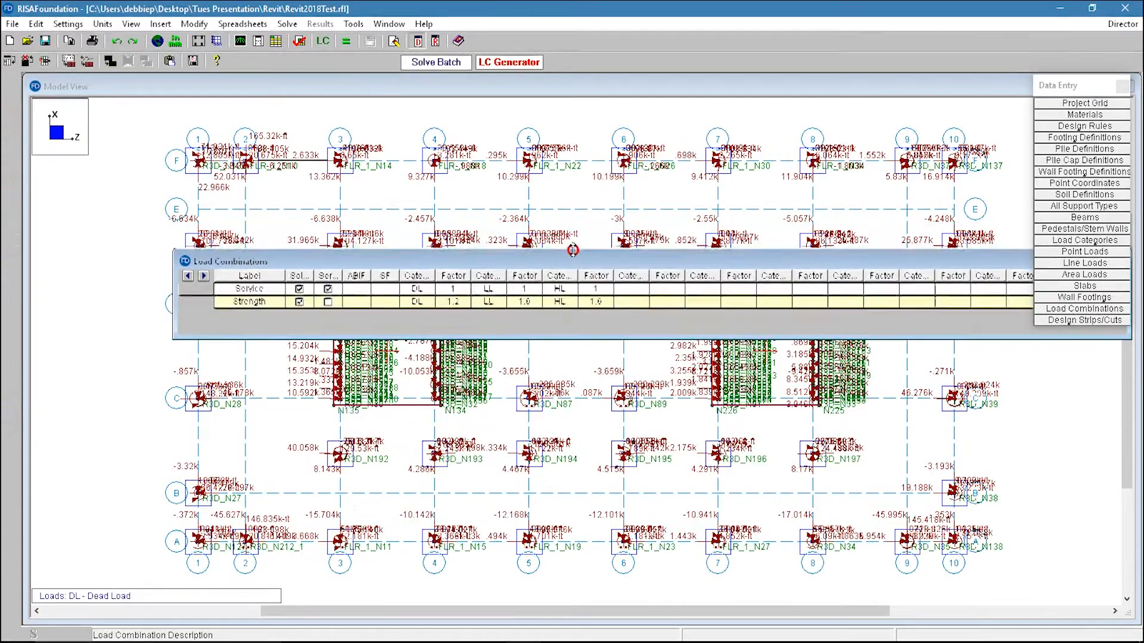
pyautogui.moveTo(647, 262); pyautogui.dragTo(382, 296)
pyautogui.click(855, 295)
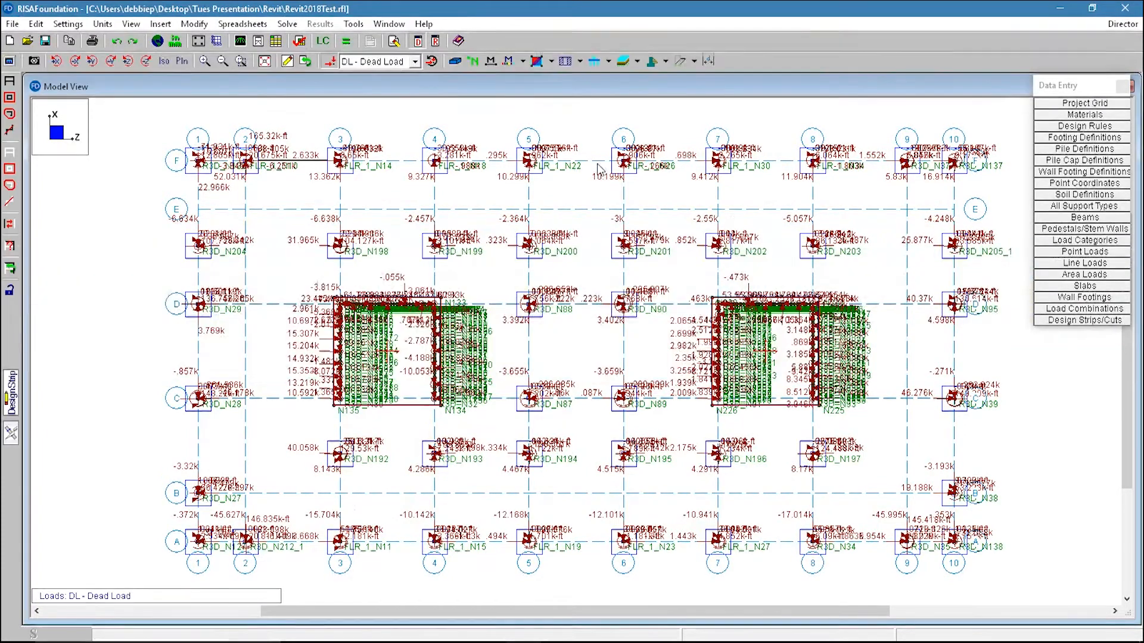
# Step: Switch to an isometric view and display the live, earthquake X and earthquake Z load categories on the foundation model
pyautogui.click(164, 61)
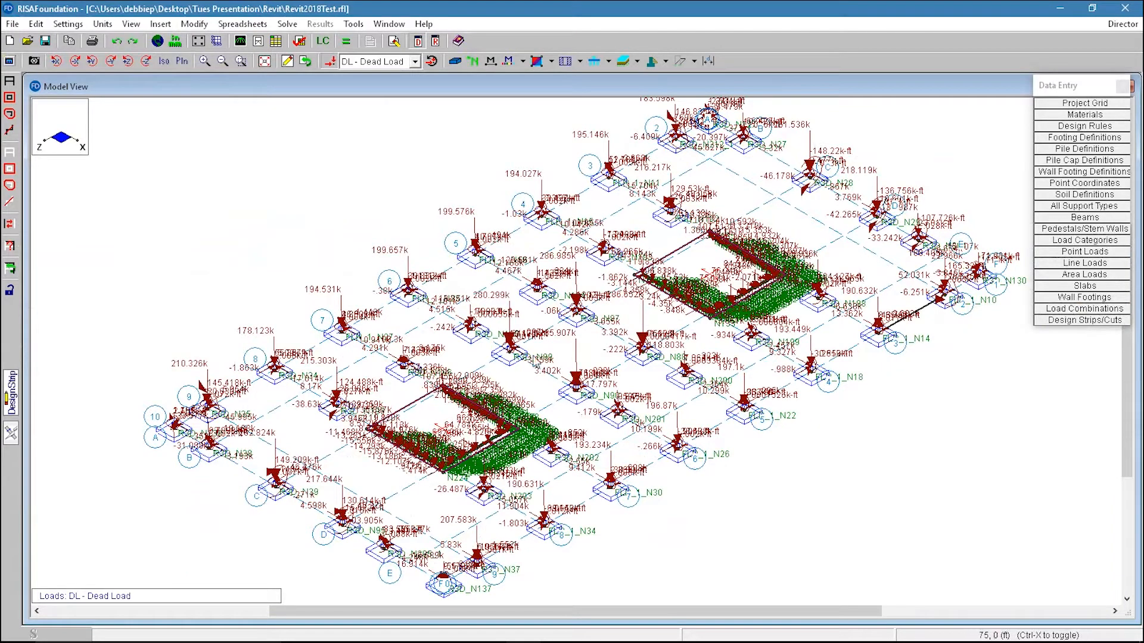
pyautogui.click(384, 66)
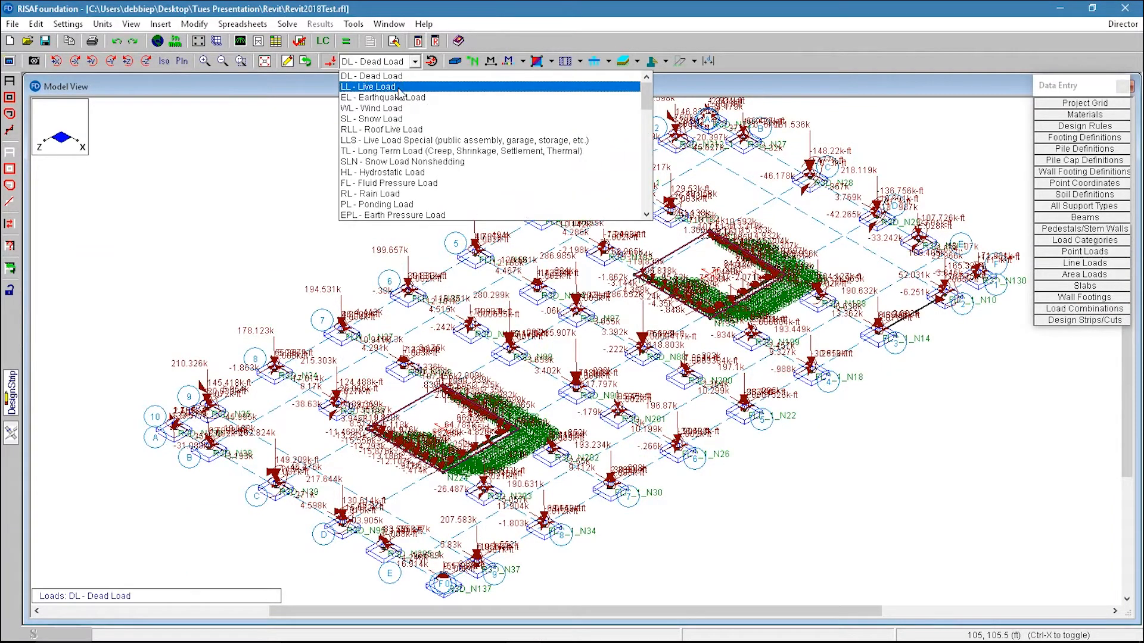
pyautogui.click(396, 87)
pyautogui.click(415, 62)
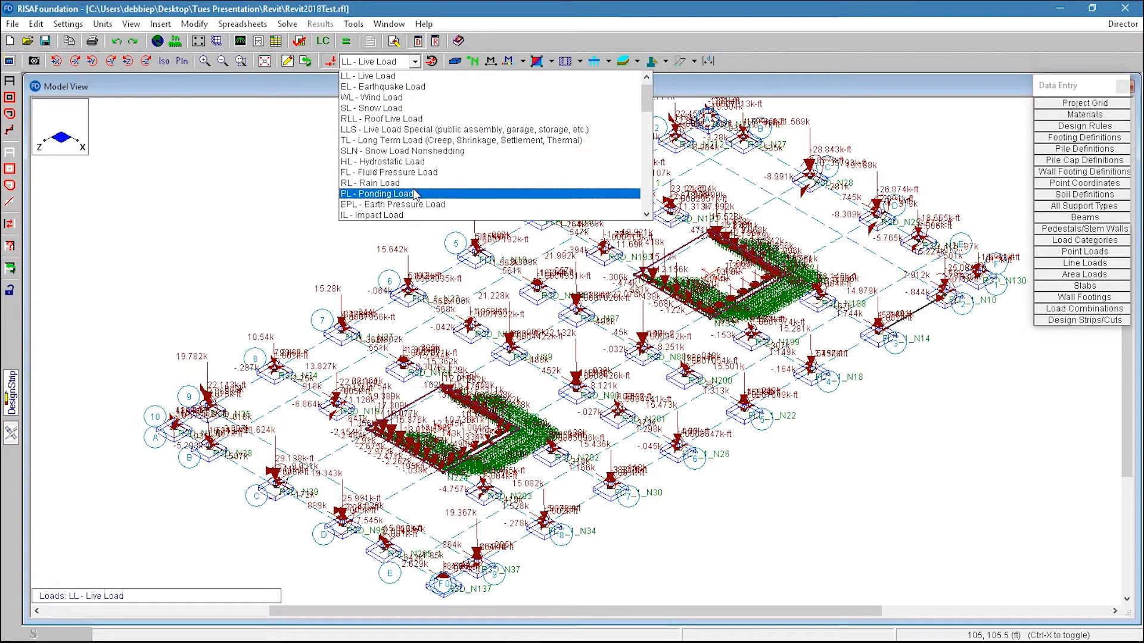
pyautogui.scroll(-10, 414, 194)
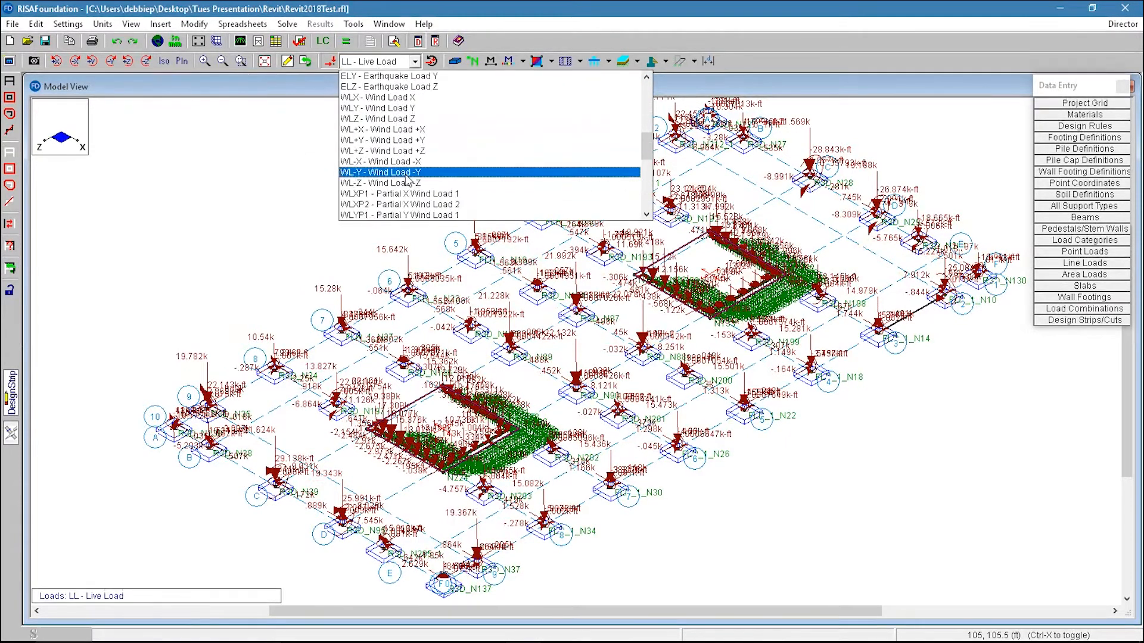
pyautogui.scroll(3, 393, 98)
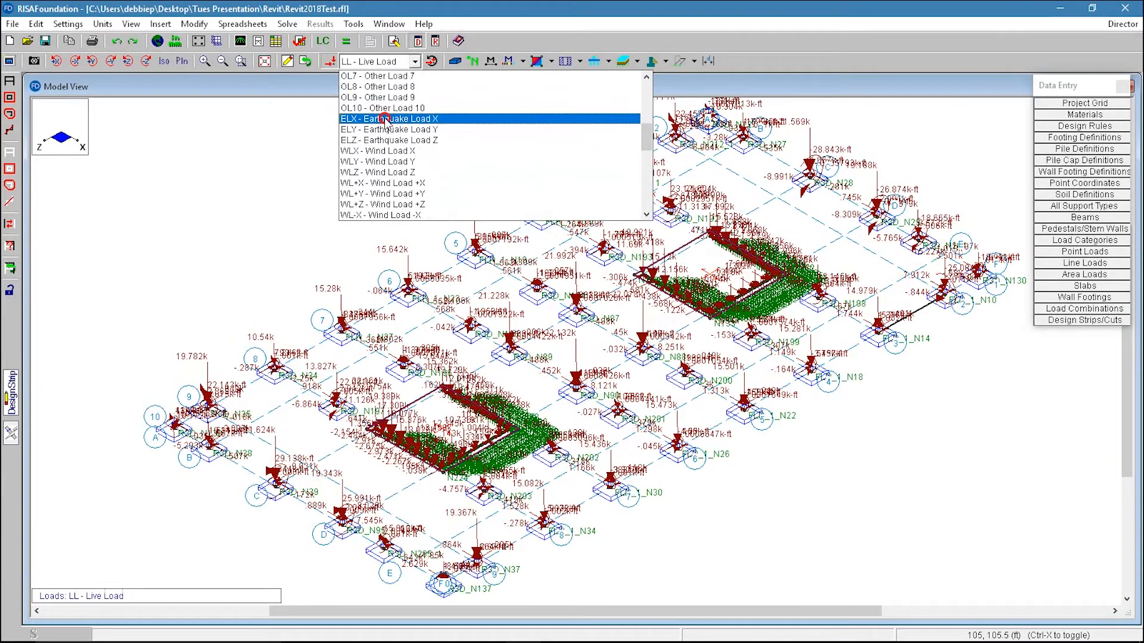
pyautogui.click(412, 119)
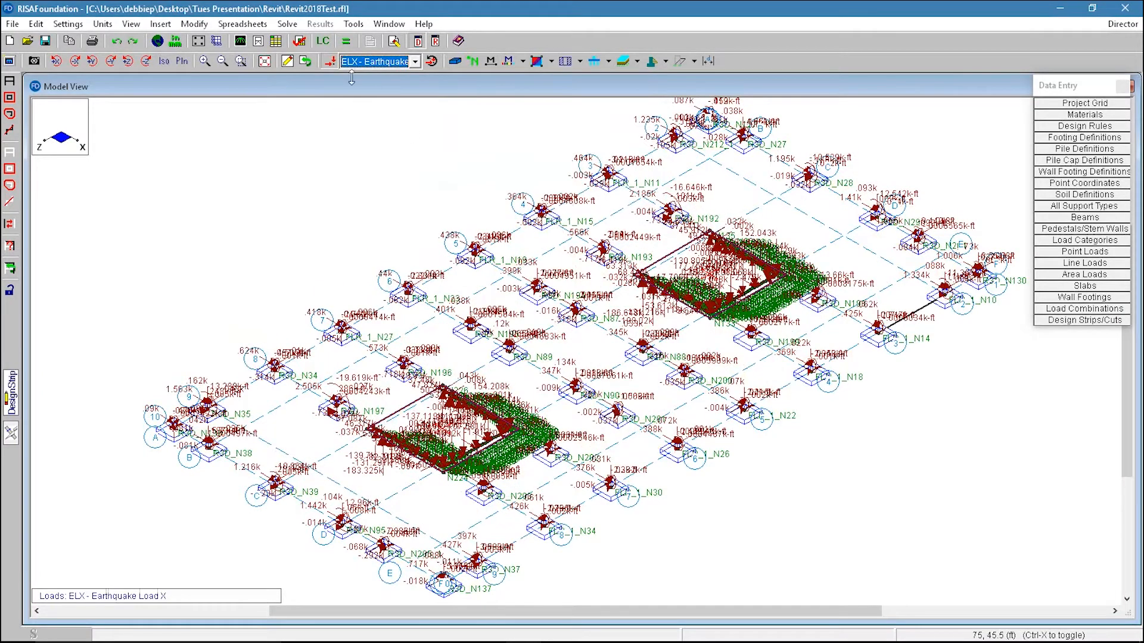
pyautogui.click(387, 67)
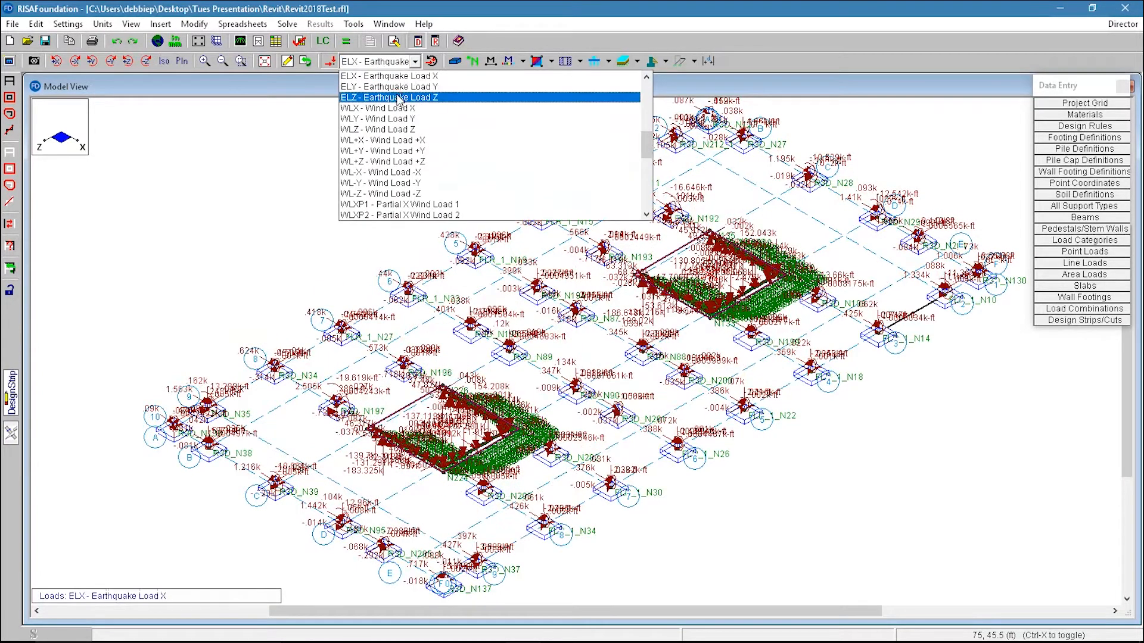
pyautogui.click(394, 99)
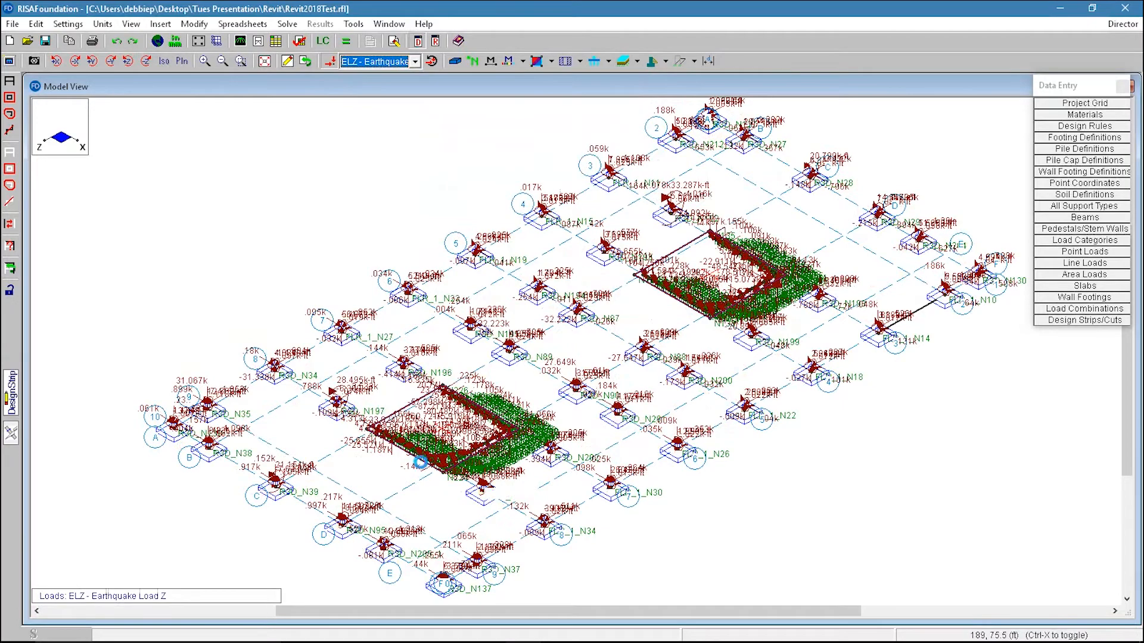
# Step: Examine the earthquake Z loads on the foundation model in plan view
pyautogui.scroll(2, 405, 475)
pyautogui.scroll(-1, 477, 441)
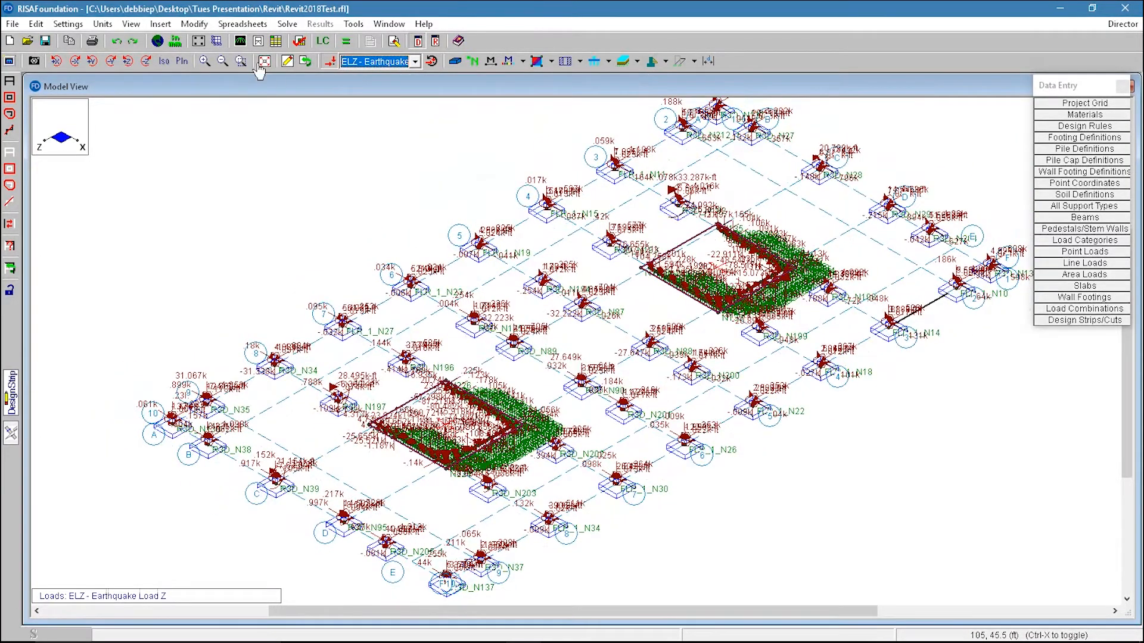
pyautogui.click(181, 61)
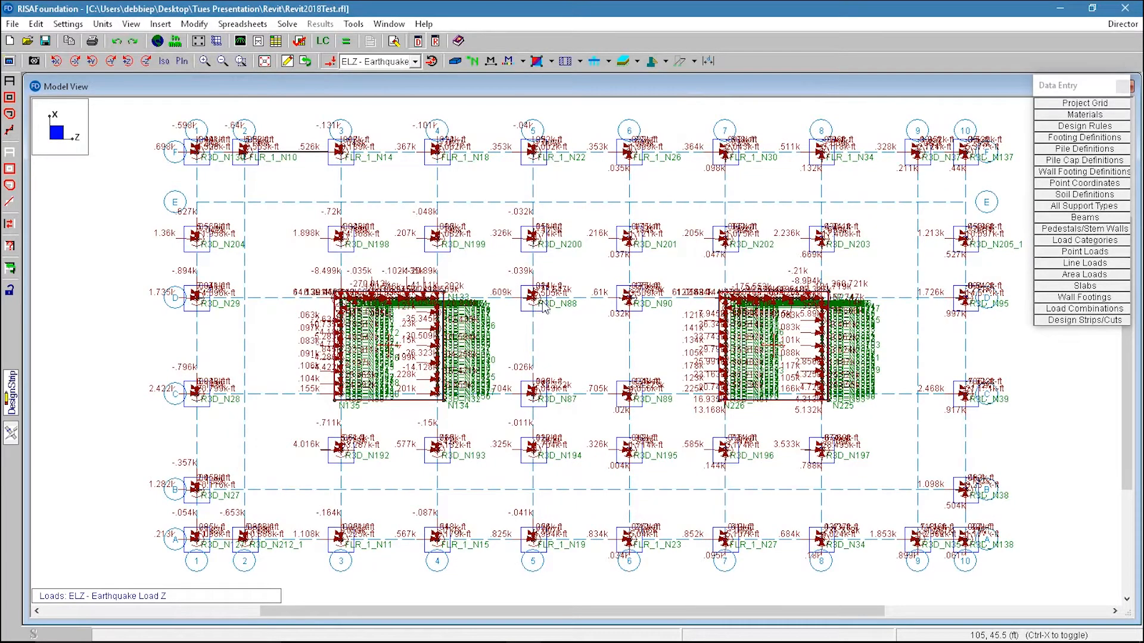
pyautogui.scroll(2, 411, 314)
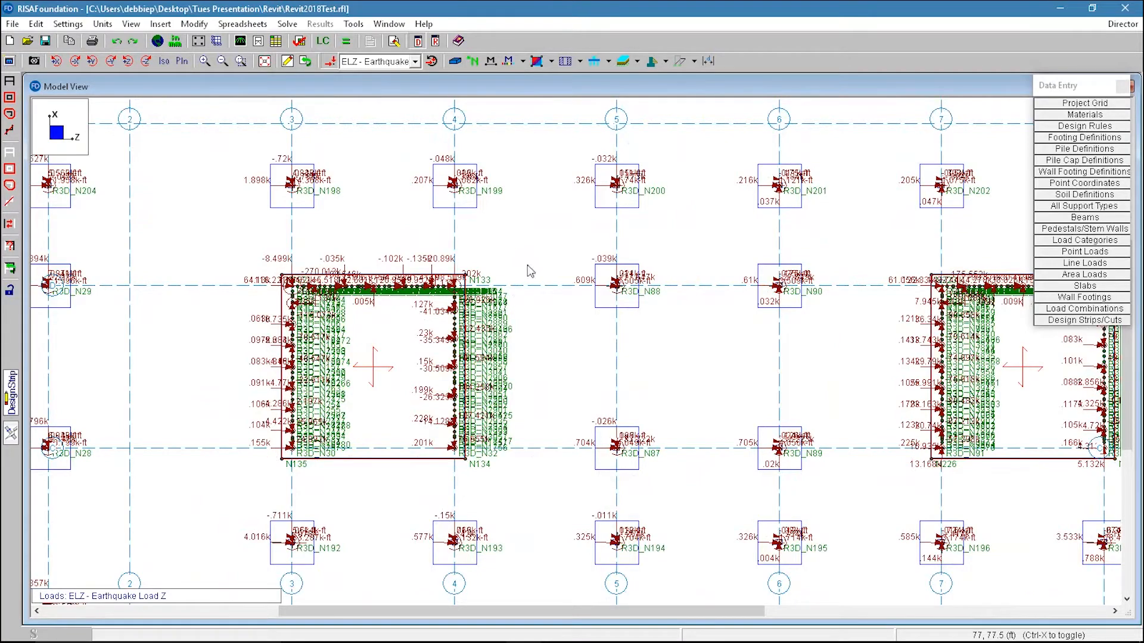
pyautogui.scroll(-2, 527, 272)
pyautogui.scroll(2, 255, 163)
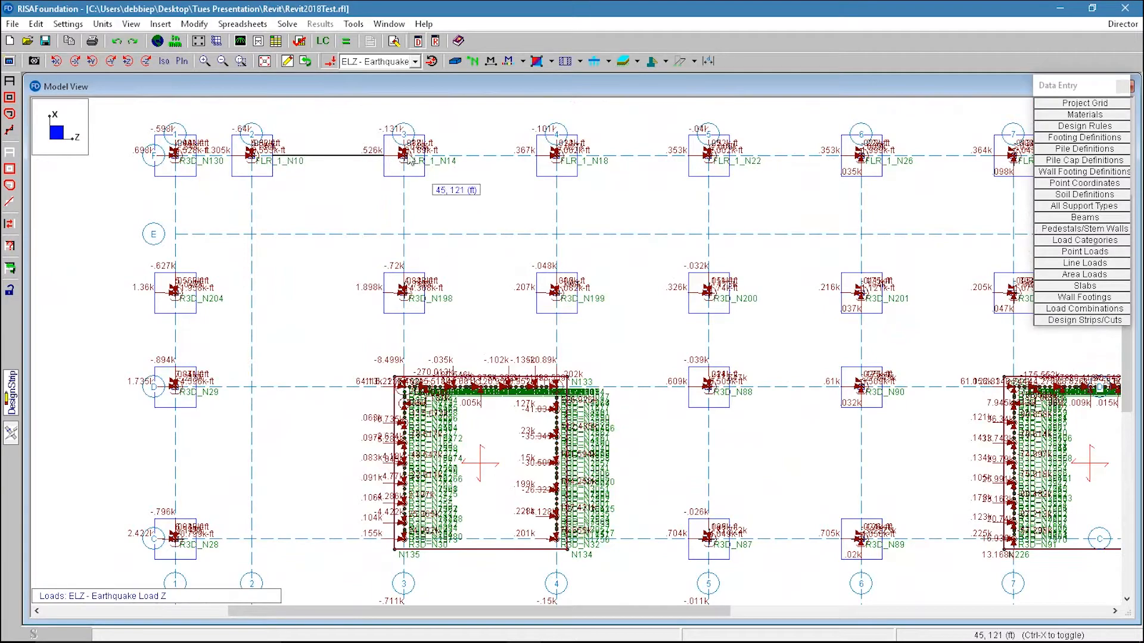
pyautogui.scroll(-2, 378, 184)
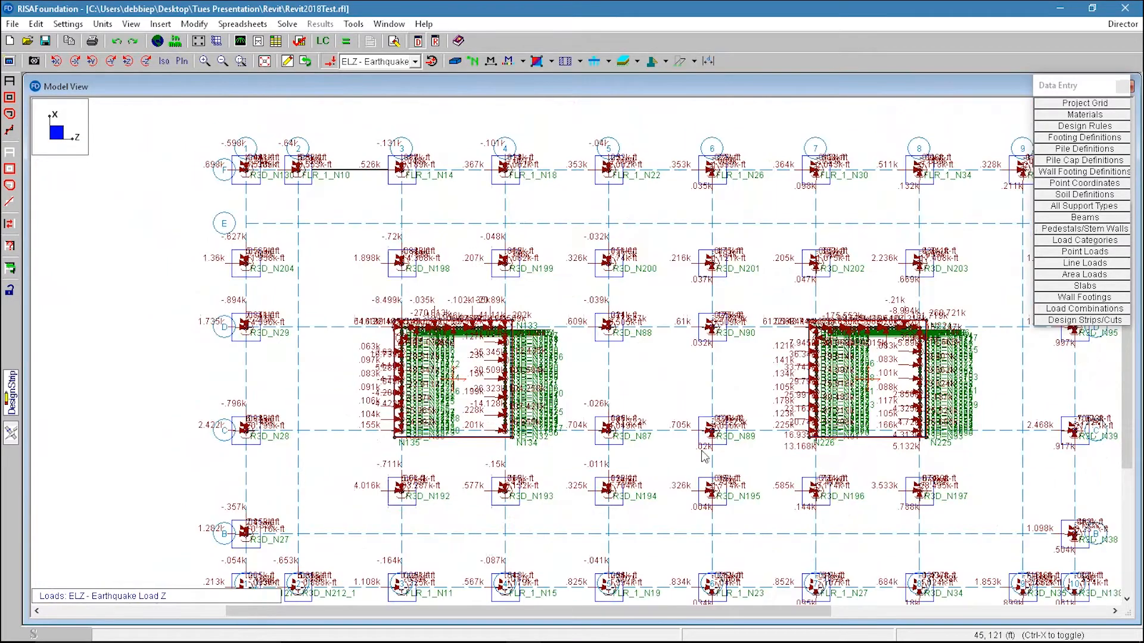
pyautogui.scroll(-2, 704, 456)
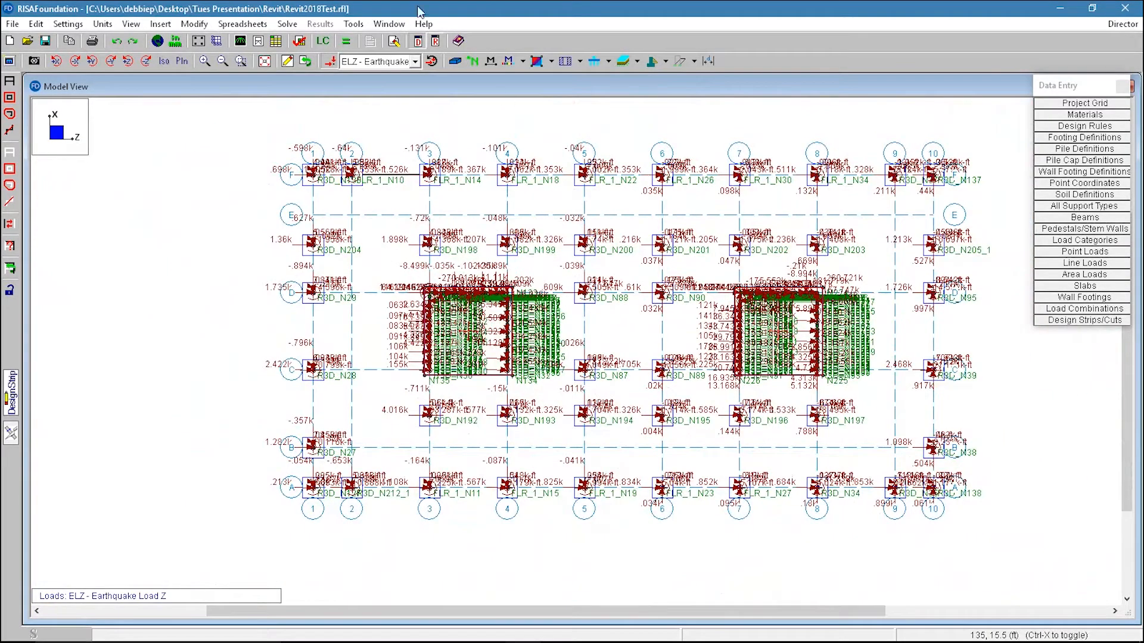
# Step: Solve the foundation model and close the point reactions spreadsheet
pyautogui.click(368, 41)
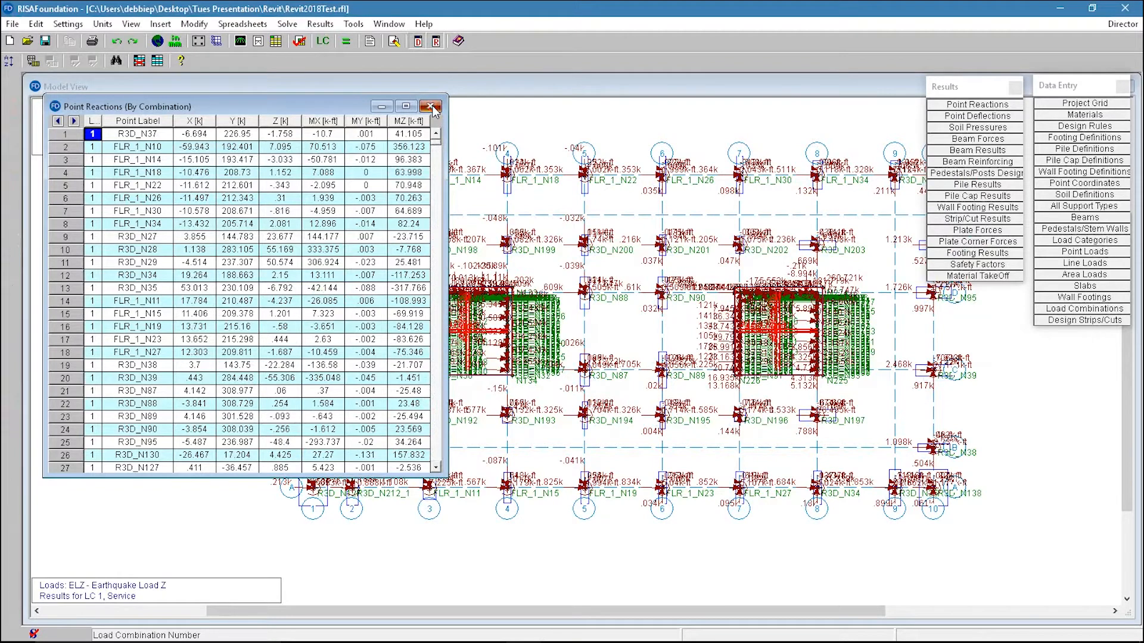
pyautogui.click(432, 107)
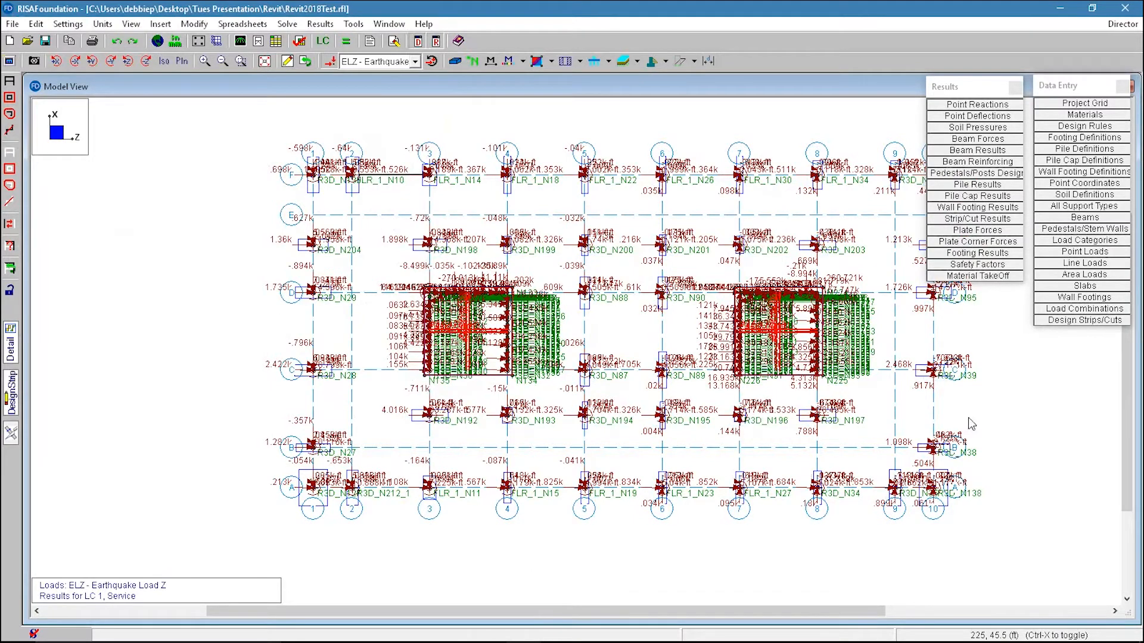
# Step: Open and review the footing design detail report for the footing at R3D_N39, then close it
pyautogui.click(10, 347)
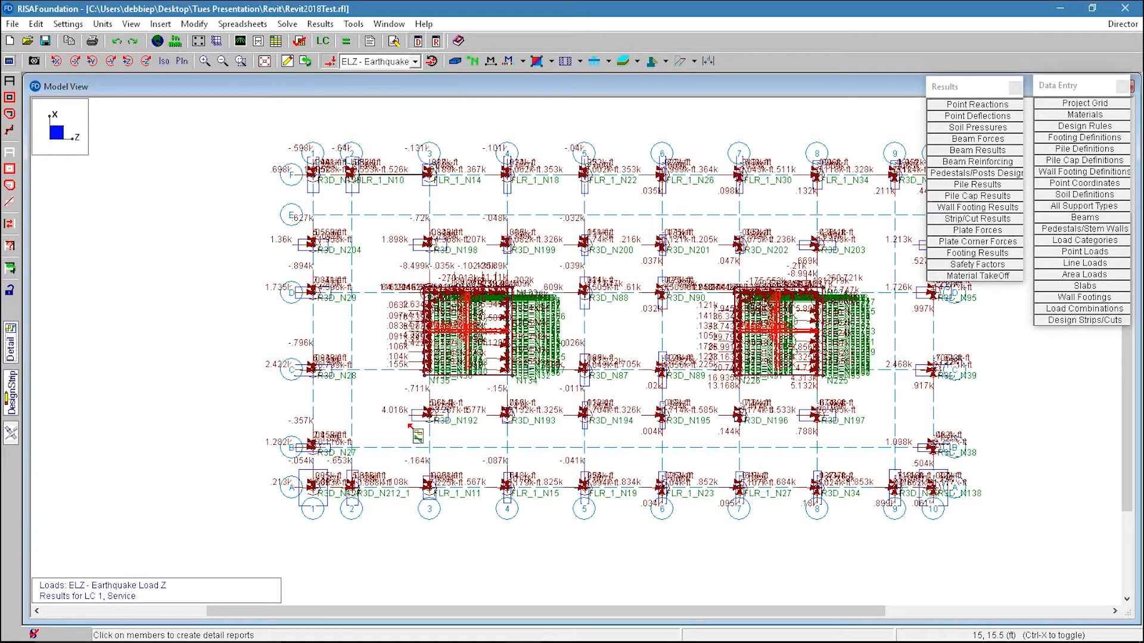
pyautogui.moveTo(961, 89); pyautogui.dragTo(966, 101)
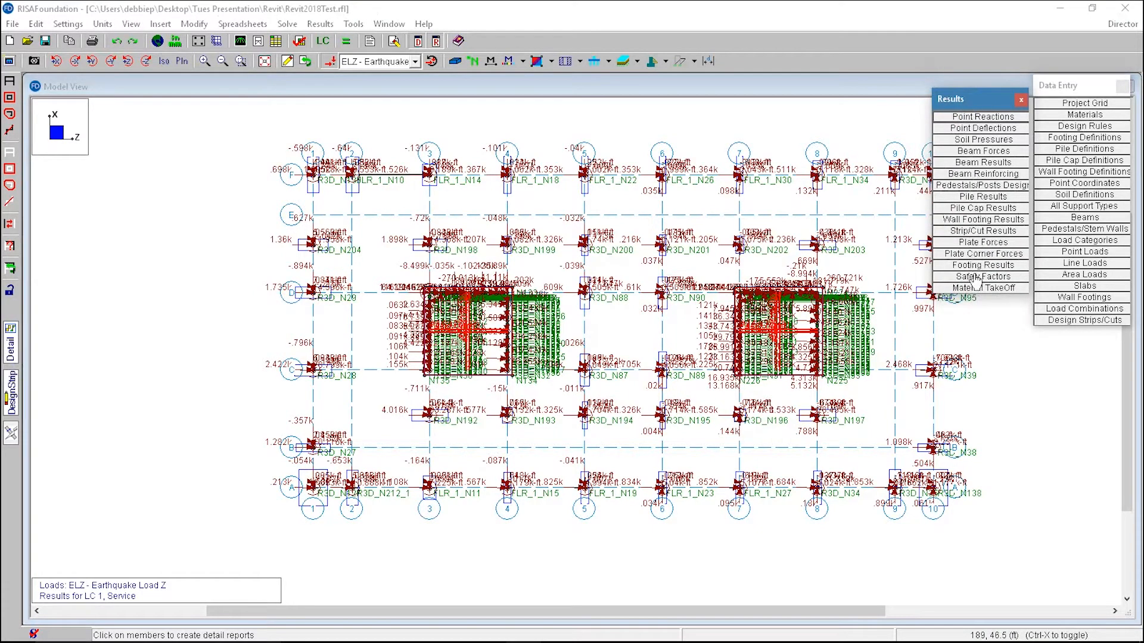
pyautogui.click(947, 370)
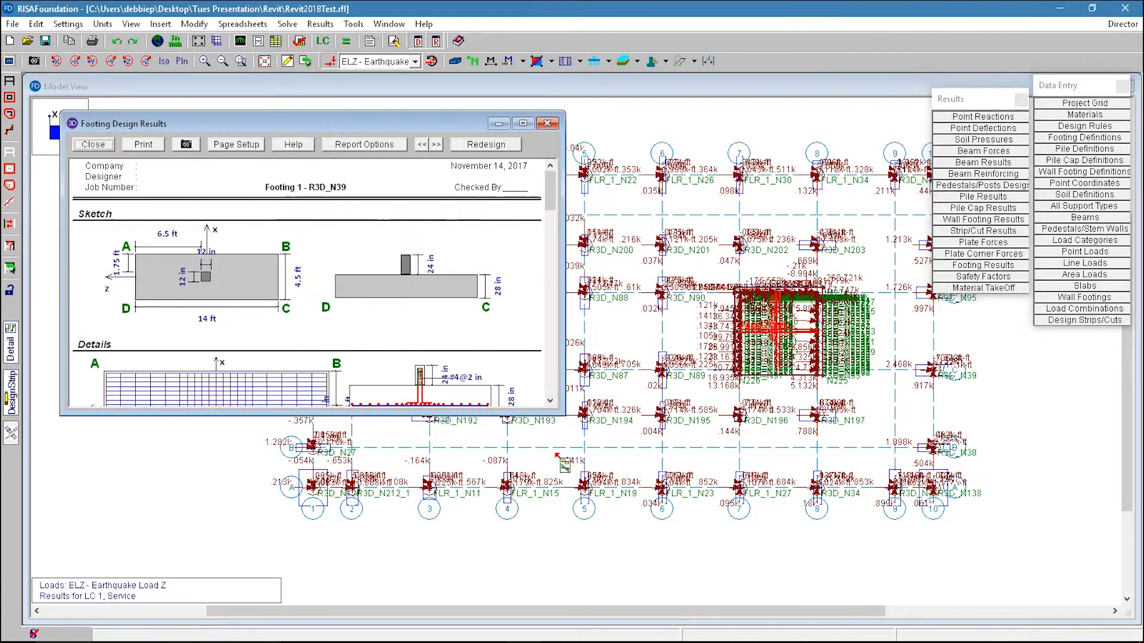
pyautogui.moveTo(453, 415); pyautogui.dragTo(445, 620)
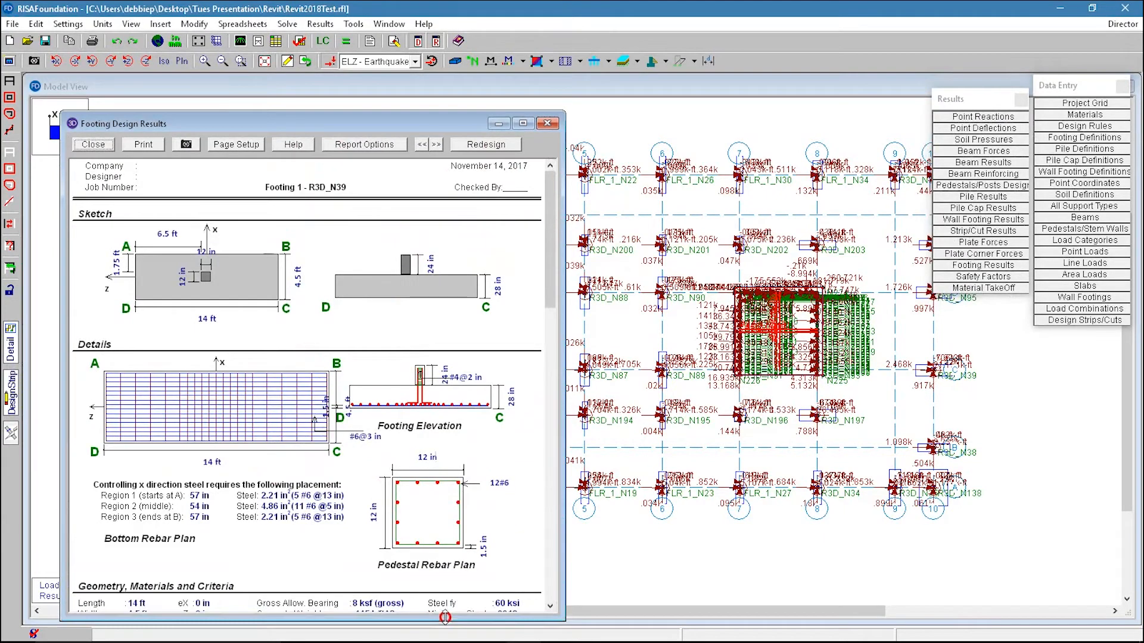
pyautogui.moveTo(548, 219)
pyautogui.mouseDown()
pyautogui.moveTo(590, 522)
pyautogui.moveTo(566, 226)
pyautogui.mouseUp()
pyautogui.click(549, 124)
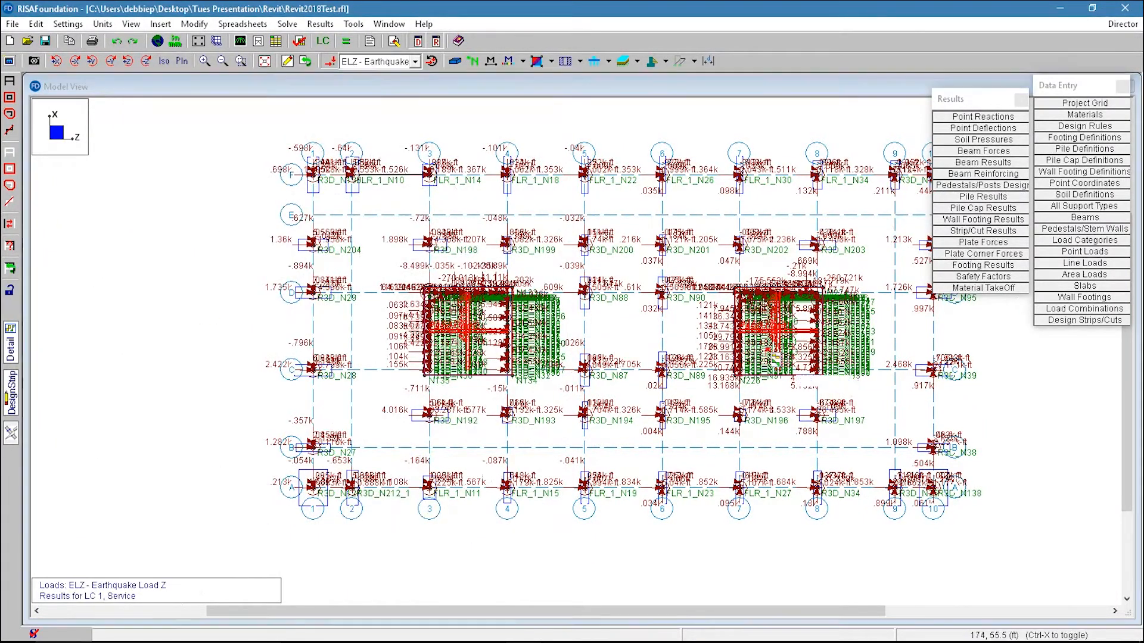
# Step: Open the detail report for design strip DS4, review its cut DS4-X35 report, then close it
pyautogui.click(813, 357)
pyautogui.moveTo(420, 130); pyautogui.dragTo(422, 73)
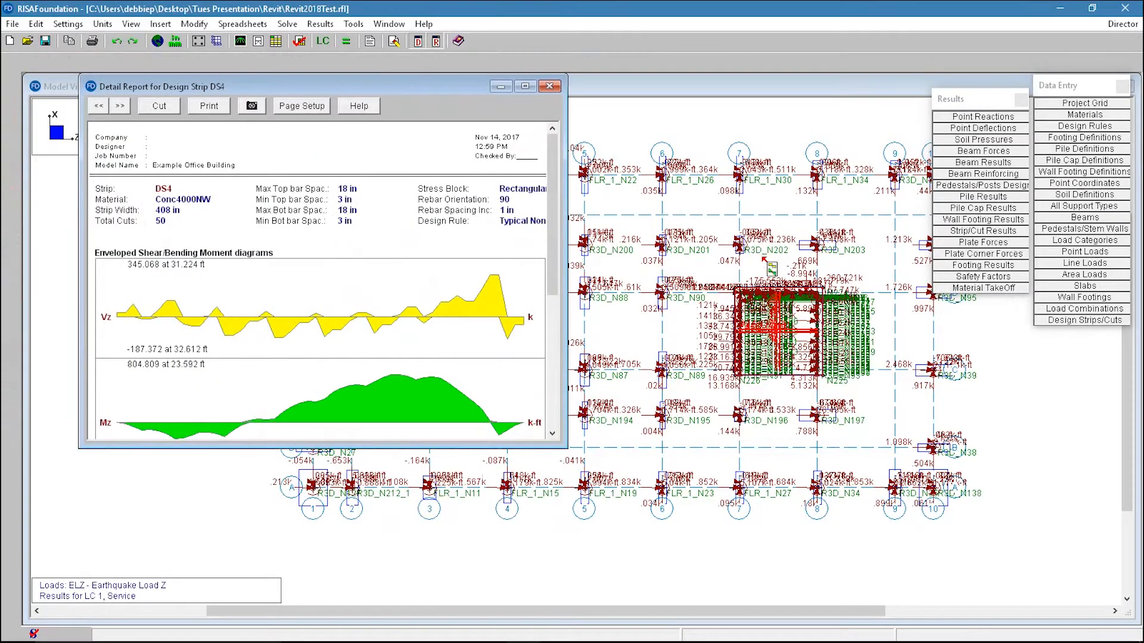
pyautogui.moveTo(548, 203); pyautogui.dragTo(547, 349)
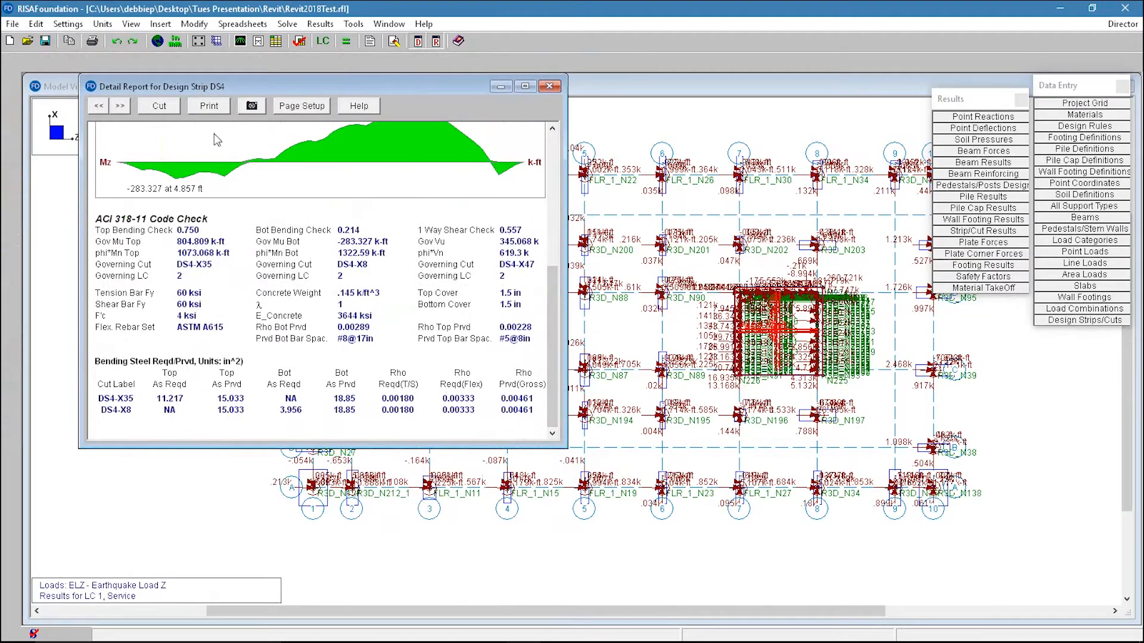
pyautogui.click(159, 106)
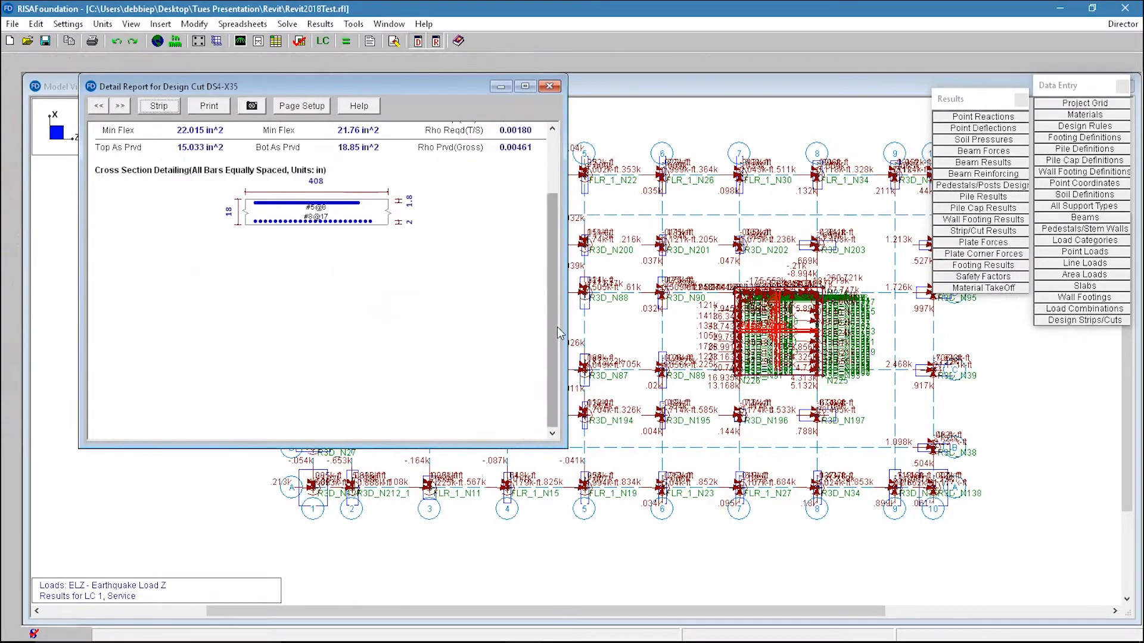
pyautogui.moveTo(563, 333); pyautogui.dragTo(559, 225)
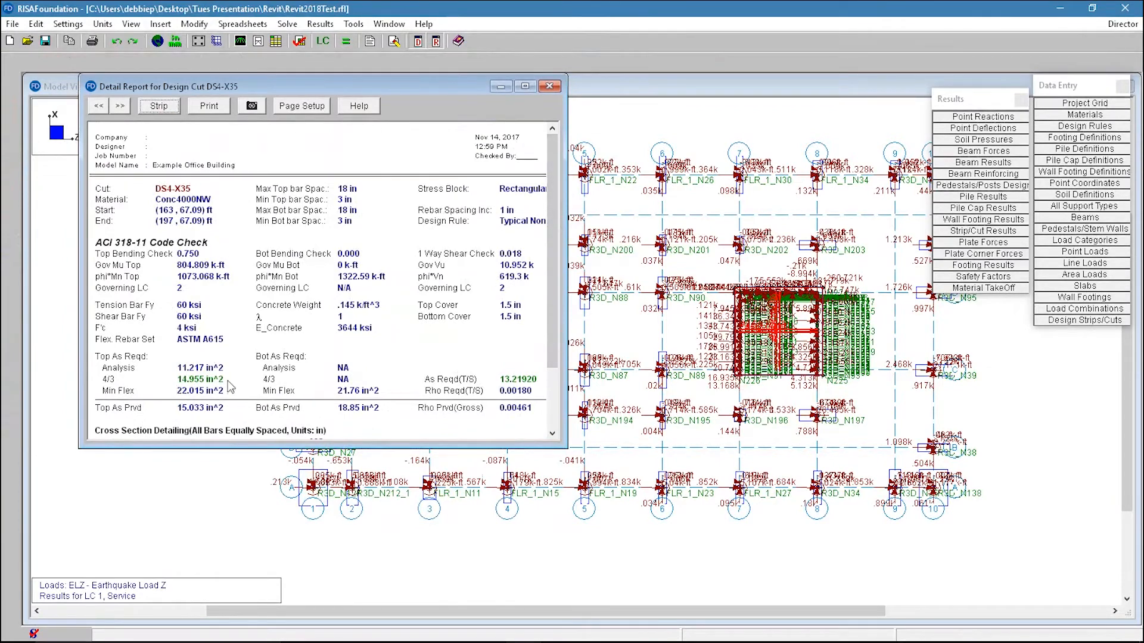
pyautogui.click(549, 86)
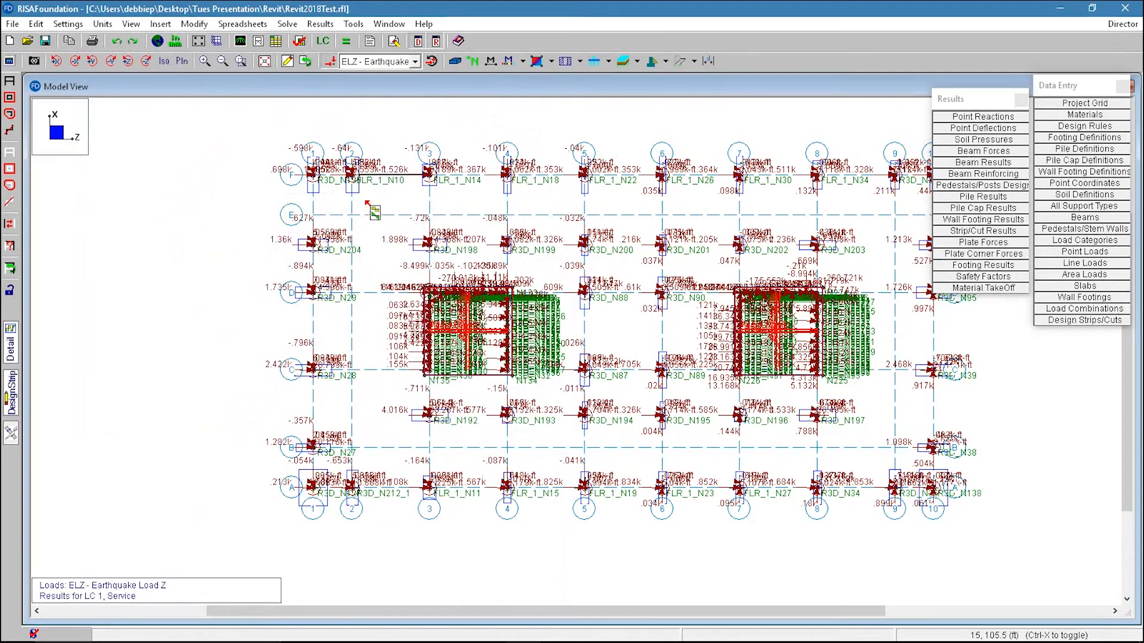
# Step: Open and scroll through the detail report for grade beam B1, then close it
pyautogui.click(393, 179)
pyautogui.moveTo(467, 152); pyautogui.dragTo(477, 80)
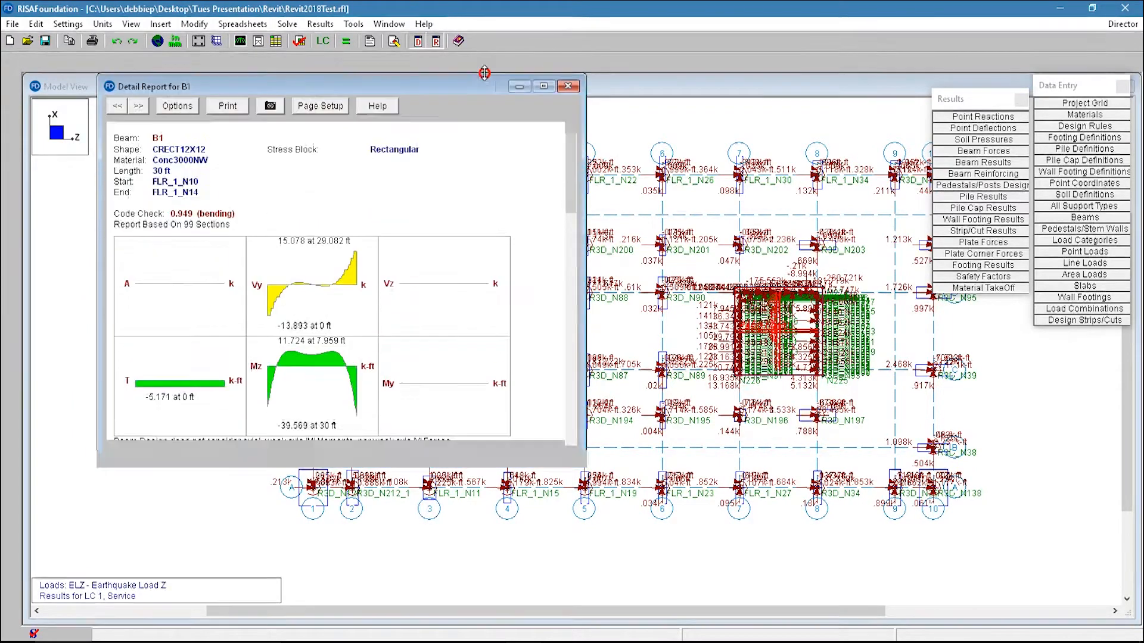
pyautogui.moveTo(571, 161); pyautogui.dragTo(575, 183)
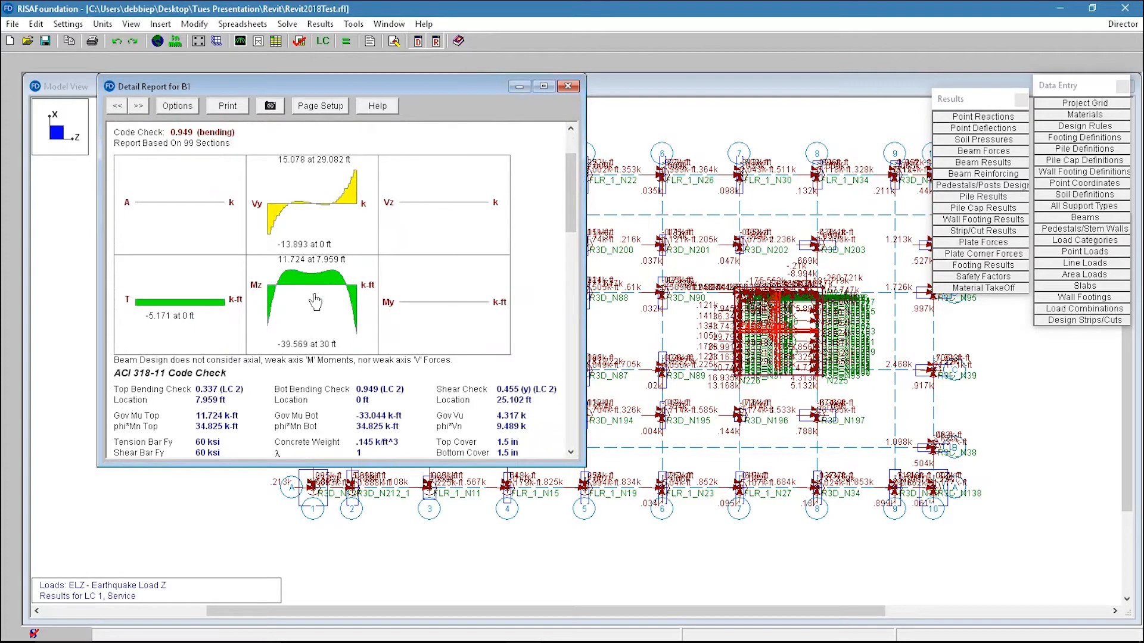
pyautogui.click(568, 207)
pyautogui.moveTo(567, 207); pyautogui.dragTo(611, 407)
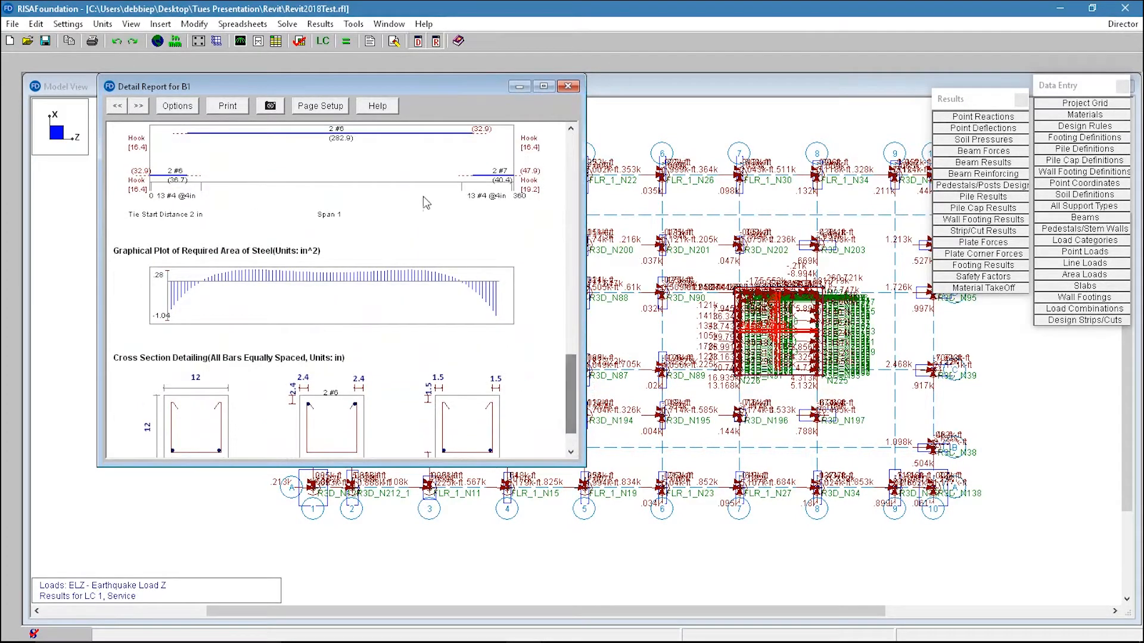
pyautogui.click(568, 86)
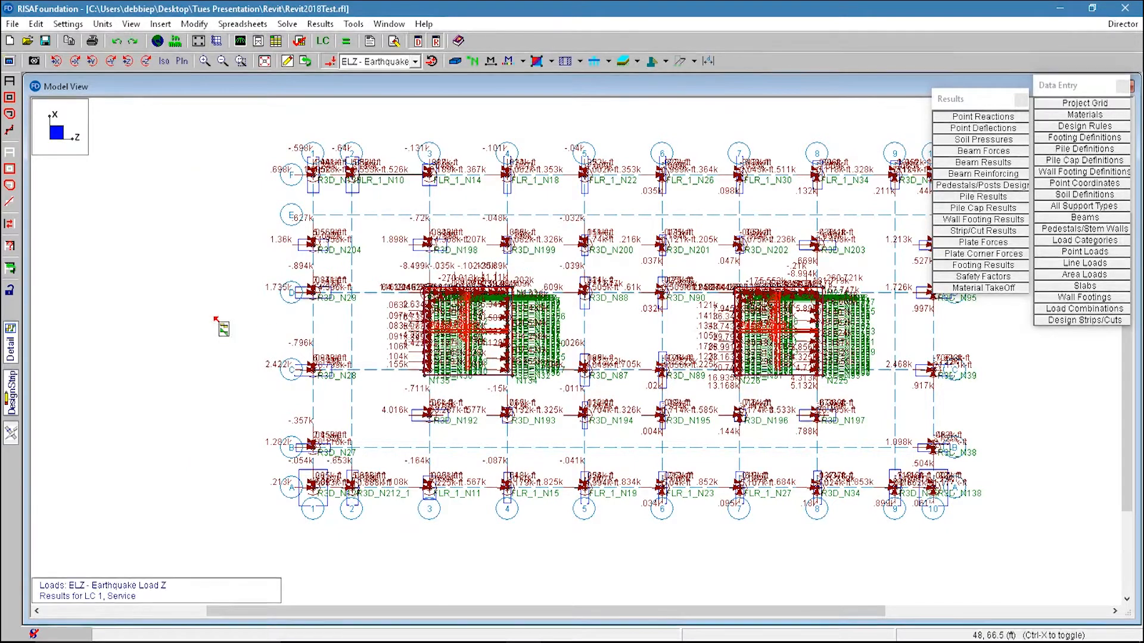
# Step: Save the foundation model together with its results
pyautogui.click(45, 43)
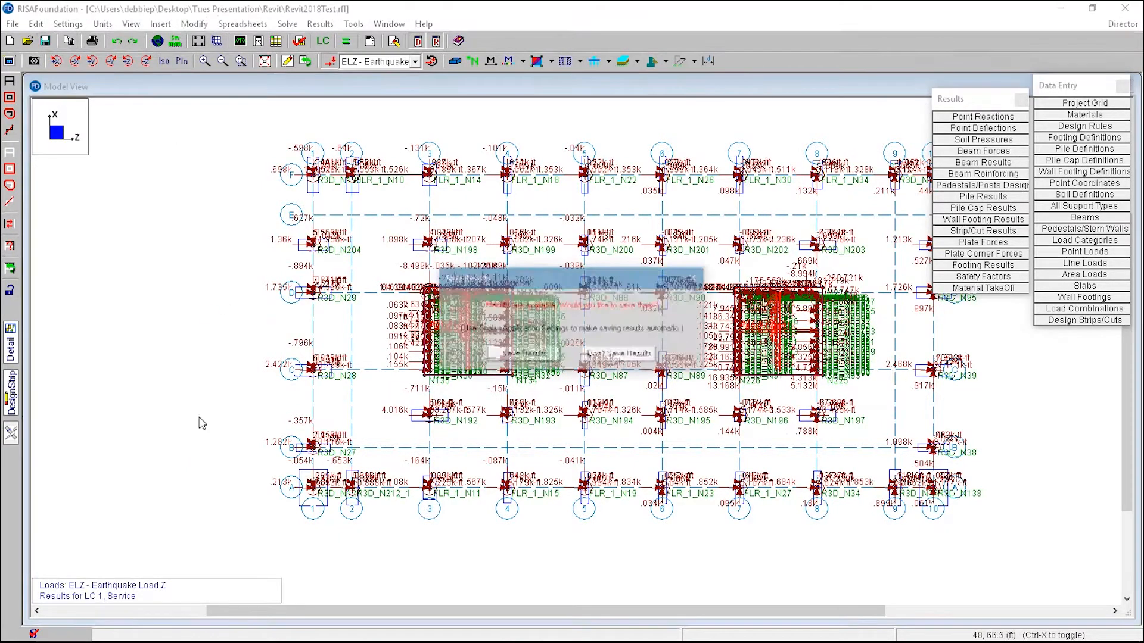
pyautogui.click(539, 357)
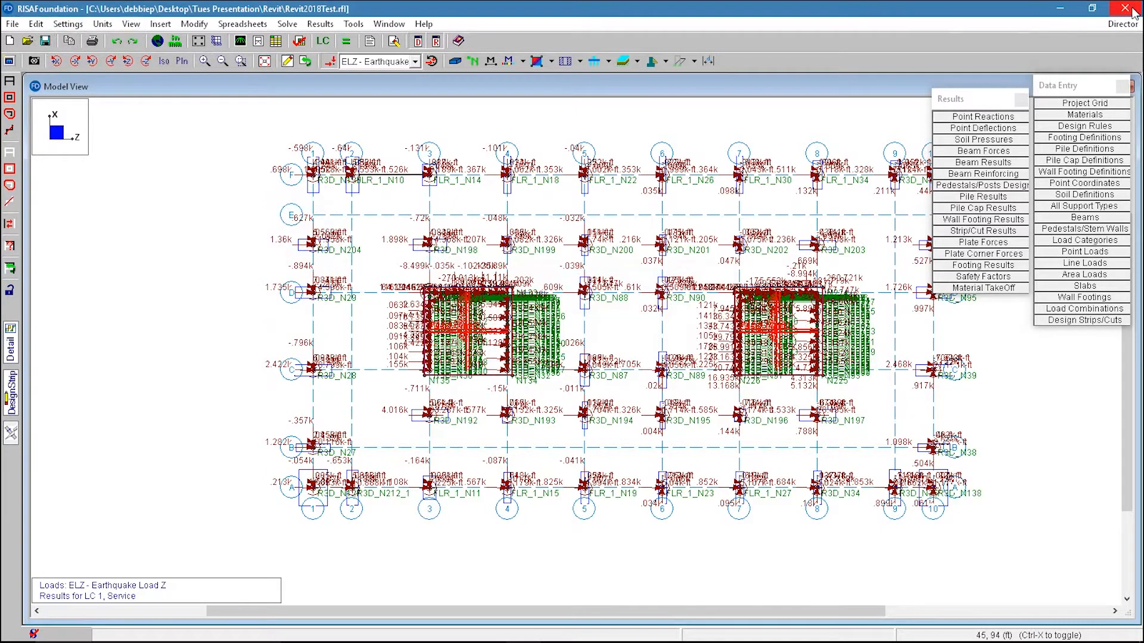
pyautogui.click(11, 25)
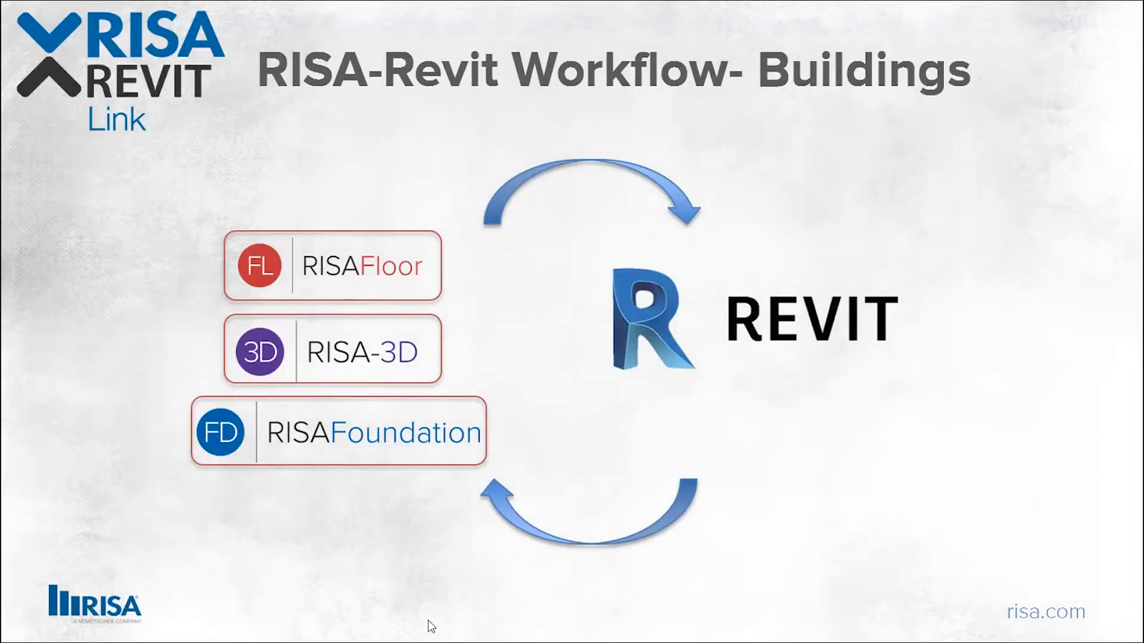
# Step: Switch to Revit and open the Import from RISA dialog, reviewing its coordinate, axis and import process options
pyautogui.hotkey('alt', 'Tab')
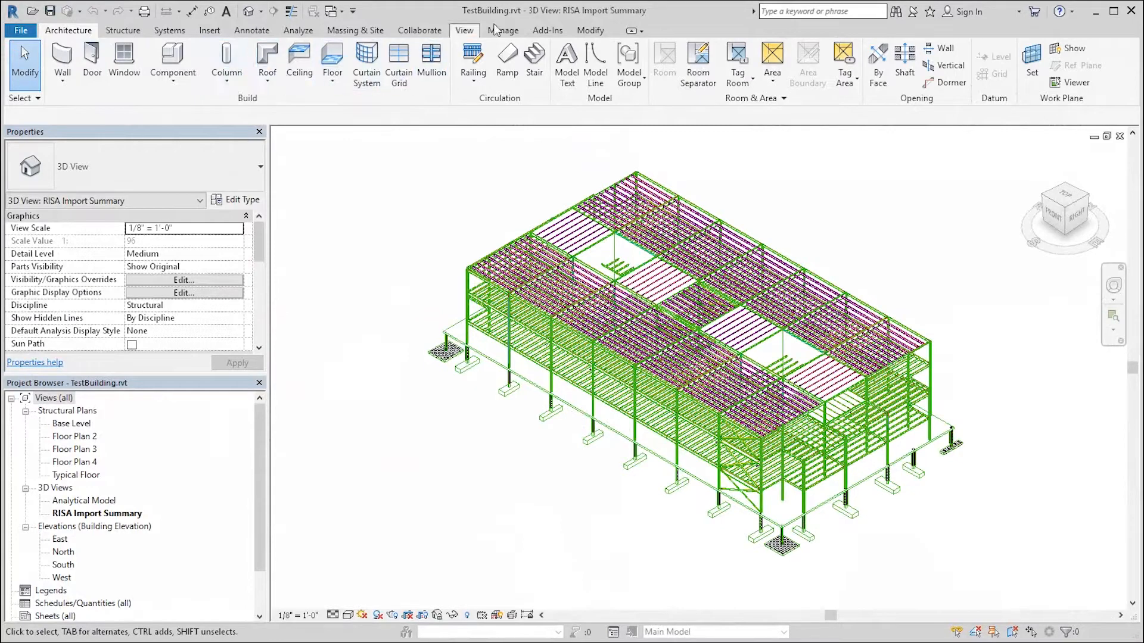
pyautogui.click(548, 30)
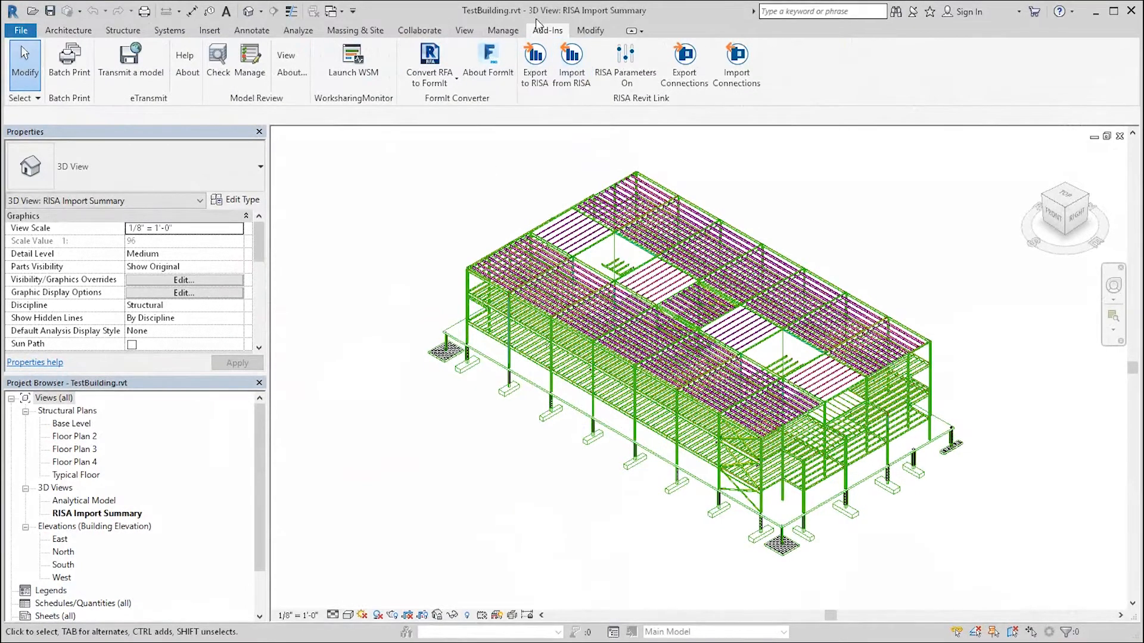
pyautogui.click(572, 59)
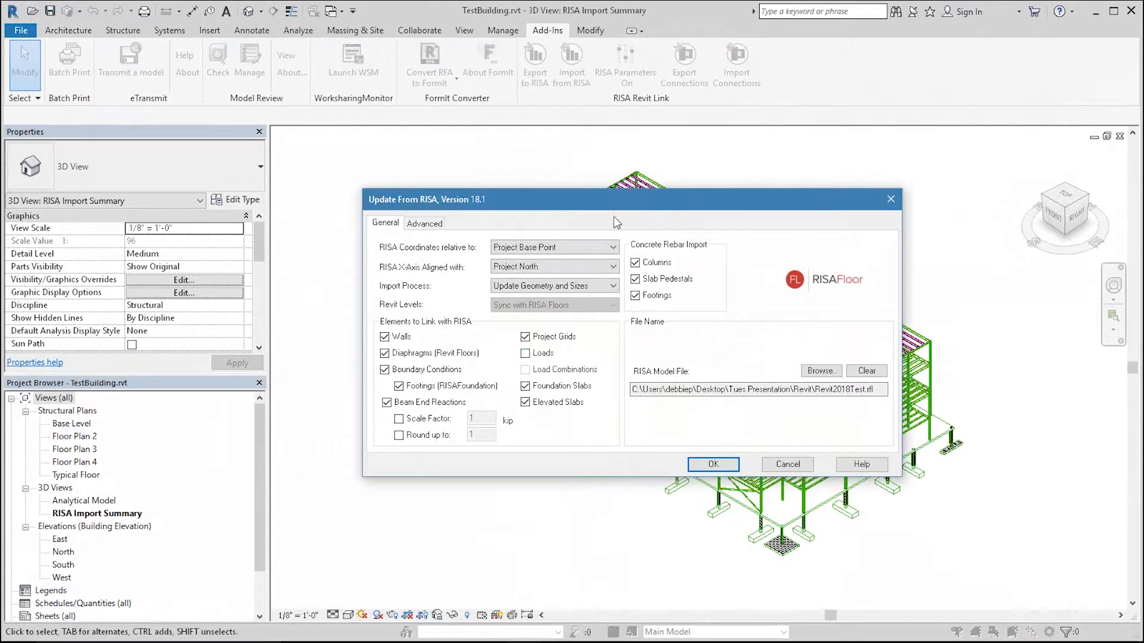
pyautogui.moveTo(646, 197); pyautogui.dragTo(657, 168)
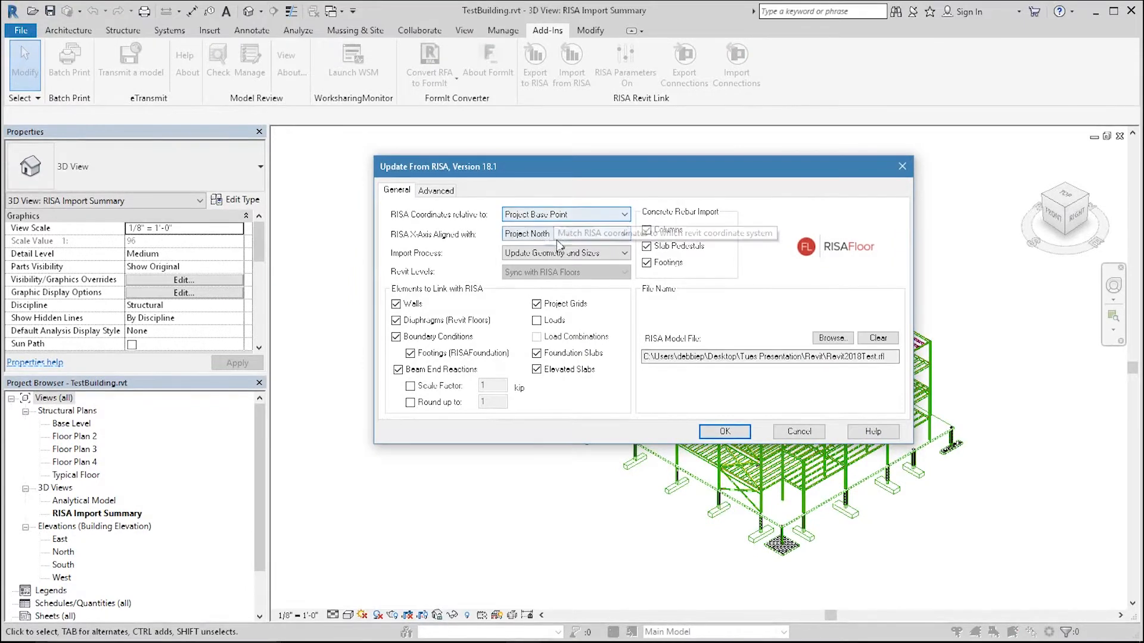
pyautogui.click(571, 215)
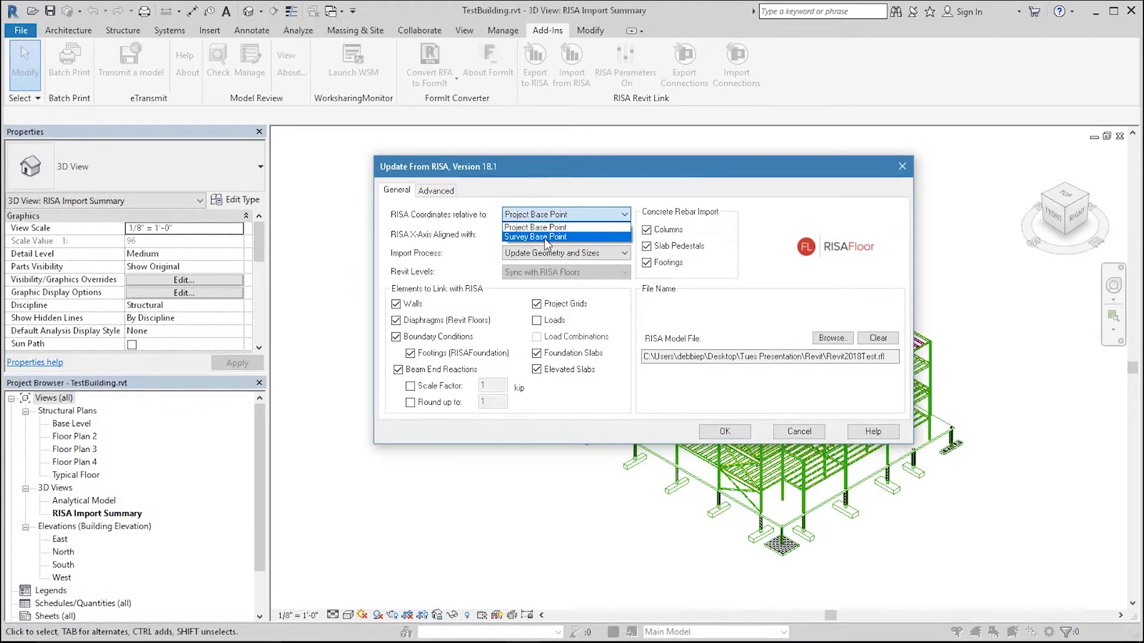
pyautogui.click(569, 227)
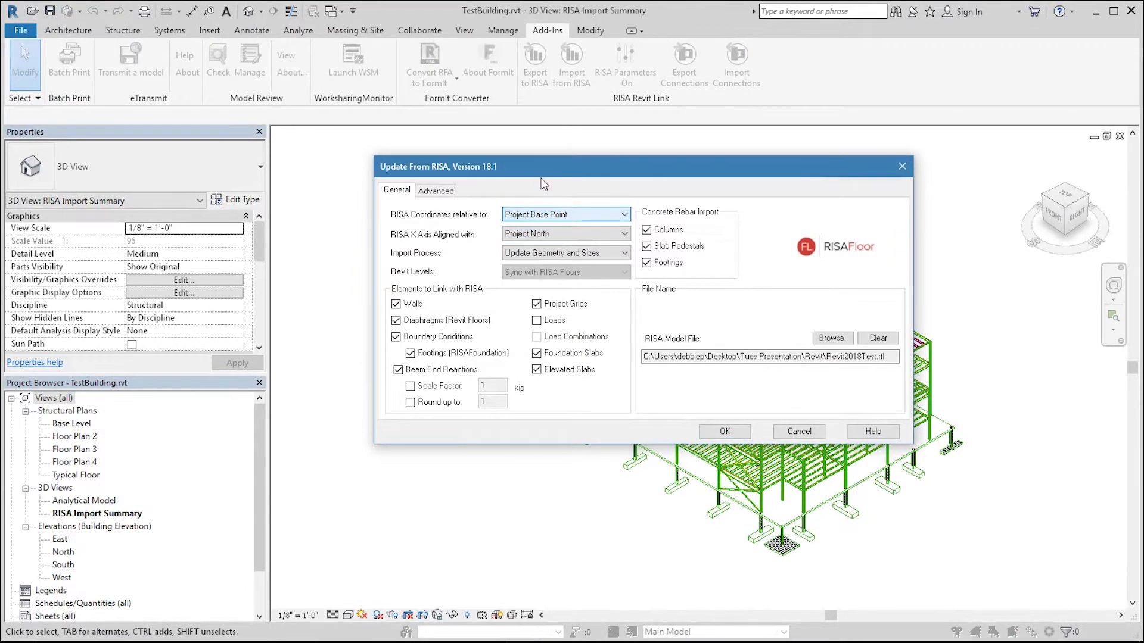
pyautogui.click(567, 234)
pyautogui.click(567, 247)
pyautogui.click(571, 252)
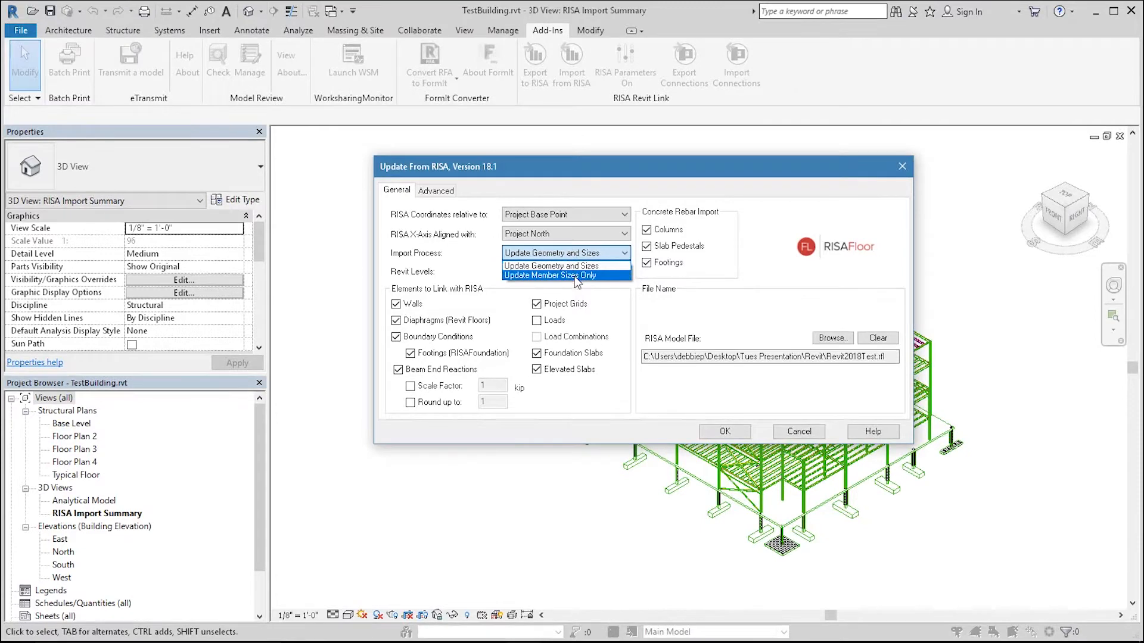
# Step: Review the import process options and browse for the RISA model file, then cancel the file selection
pyautogui.click(659, 303)
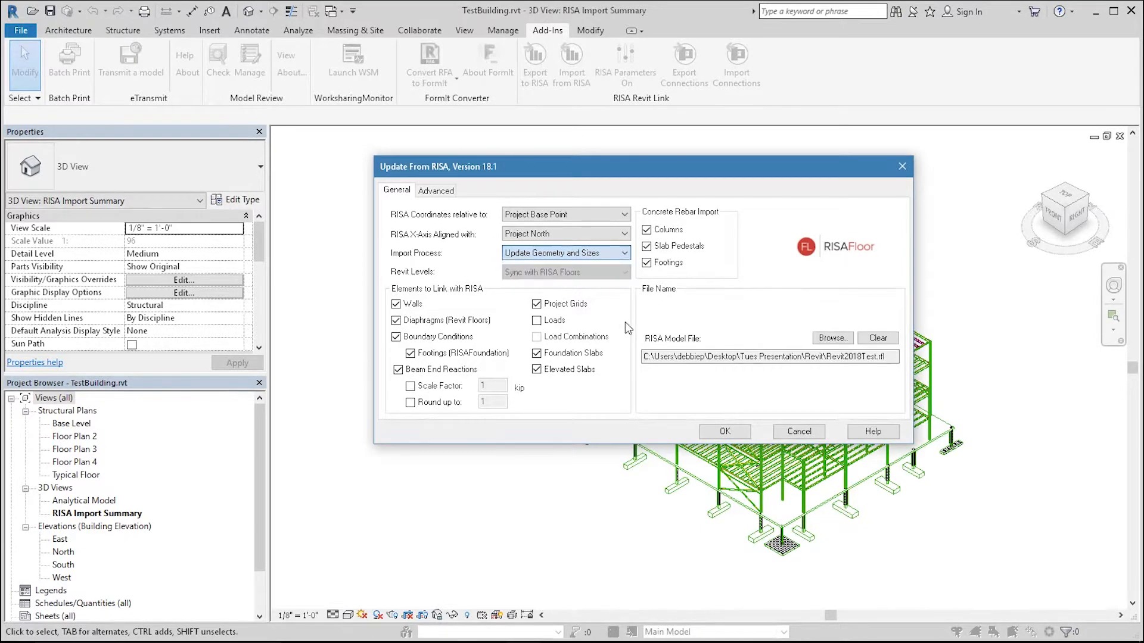
pyautogui.click(567, 255)
pyautogui.click(573, 272)
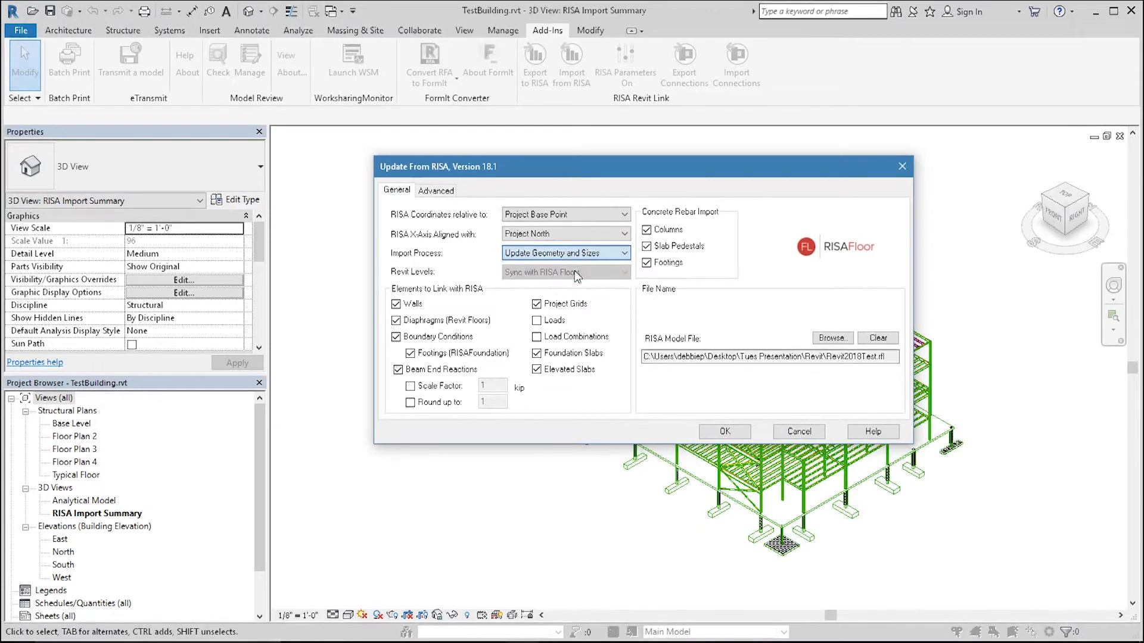
pyautogui.click(595, 275)
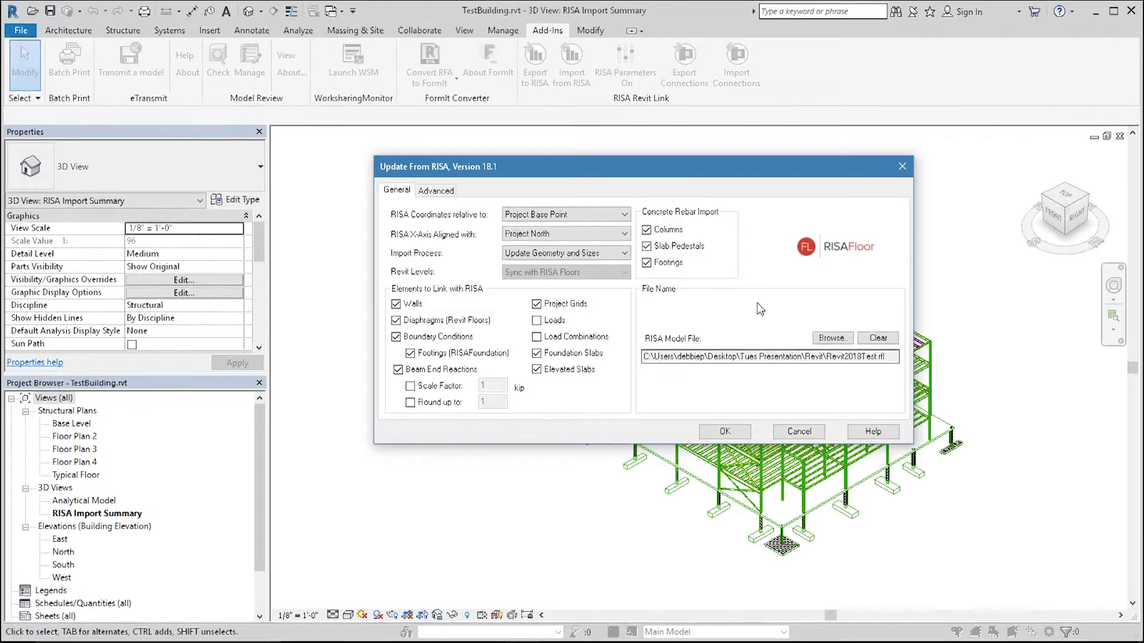
pyautogui.click(833, 338)
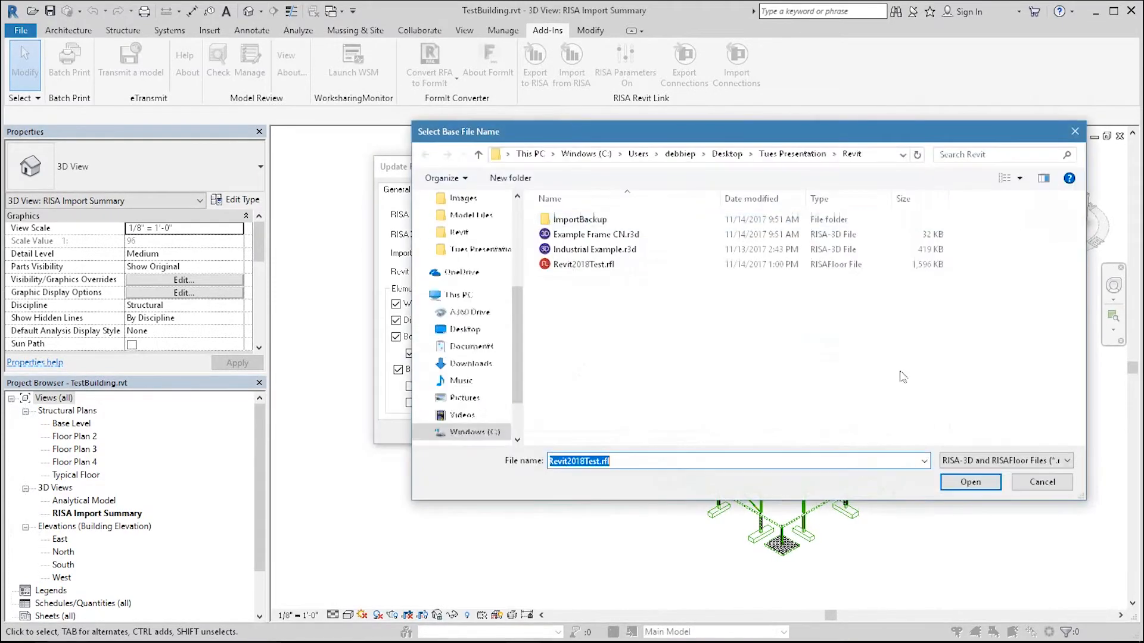
pyautogui.click(1042, 482)
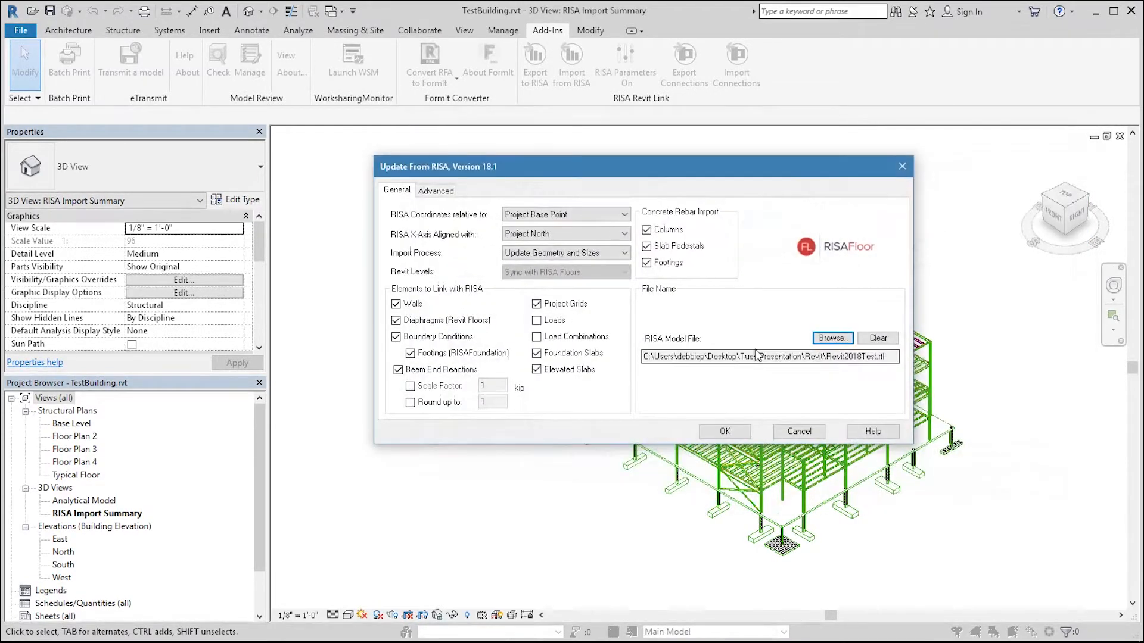
# Step: Review the Advanced import options, tick removing the link to a previous Revit model, then cancel the import dialog
pyautogui.click(435, 191)
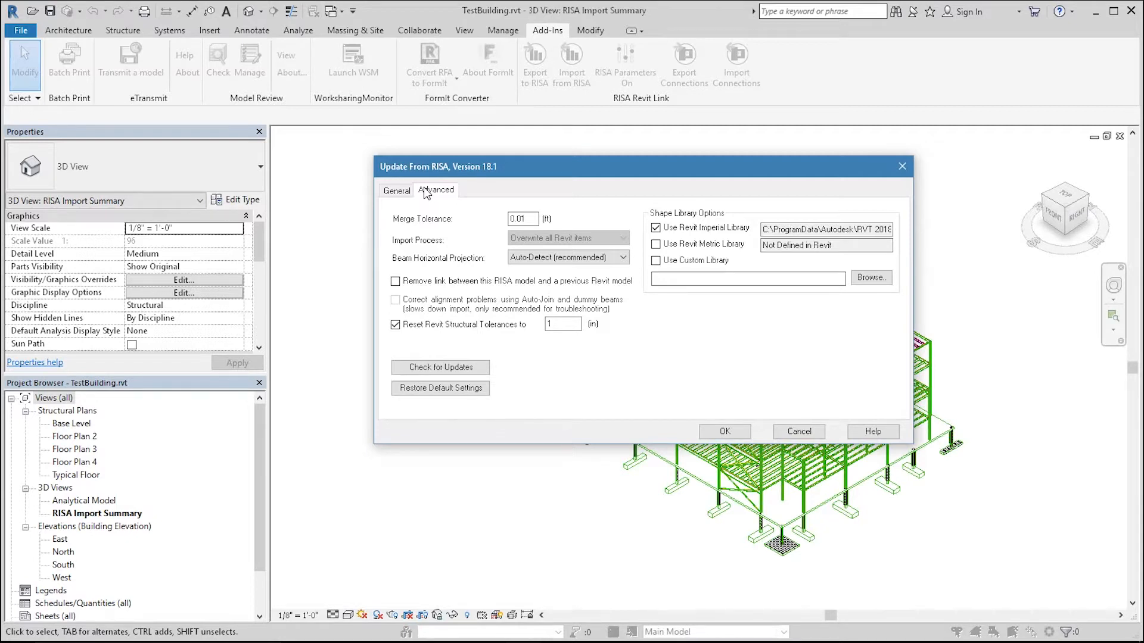
pyautogui.moveTo(533, 219); pyautogui.dragTo(501, 219)
pyautogui.click(448, 327)
pyautogui.click(448, 328)
pyautogui.moveTo(557, 327); pyautogui.dragTo(502, 327)
pyautogui.moveTo(526, 222); pyautogui.dragTo(504, 219)
pyautogui.click(546, 259)
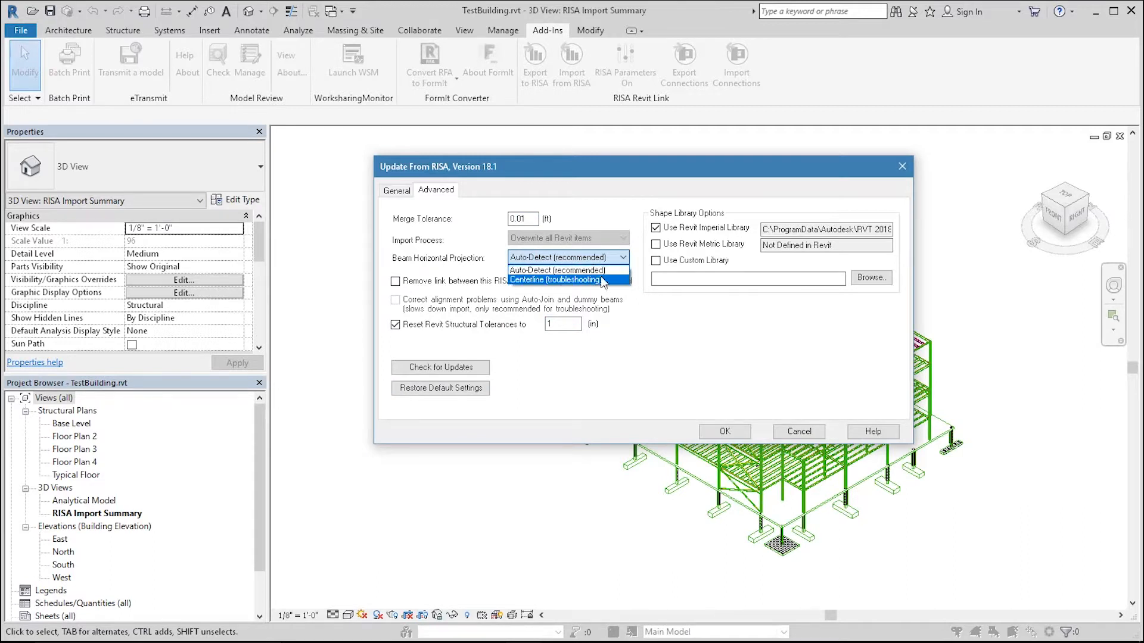
pyautogui.click(554, 269)
pyautogui.click(454, 283)
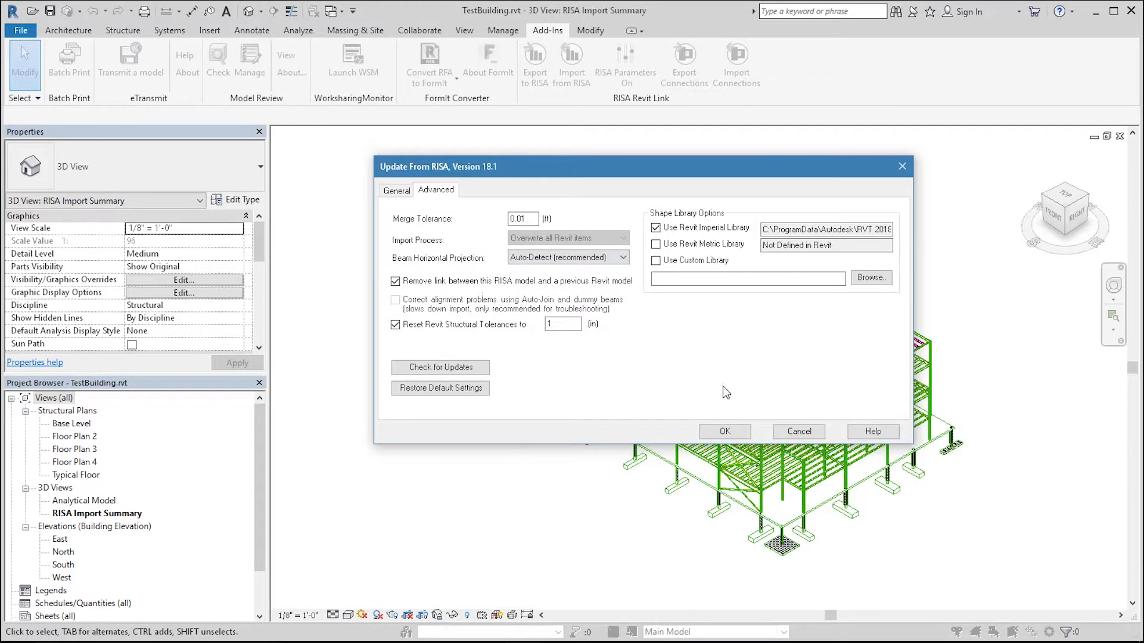
pyautogui.click(785, 434)
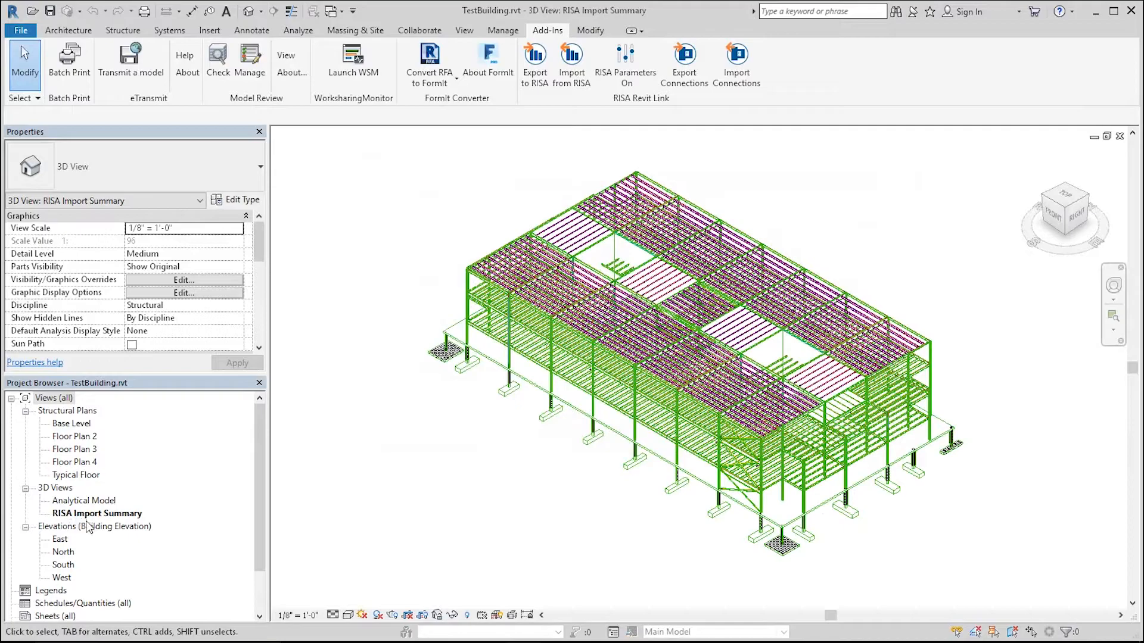
# Step: Orbit and zoom the imported 3D model to inspect the updated framing
pyautogui.moveTo(830, 304)
pyautogui.keyDown('shift'); pyautogui.mouseDown(button='middle')
pyautogui.moveTo(842, 314)
pyautogui.moveTo(879, 236)
pyautogui.moveTo(813, 209)
pyautogui.moveTo(804, 316)
pyautogui.moveTo(888, 348)
pyautogui.moveTo(995, 307)
pyautogui.moveTo(1013, 281)
pyautogui.moveTo(998, 310)
pyautogui.mouseUp(button='middle'); pyautogui.keyUp('shift')
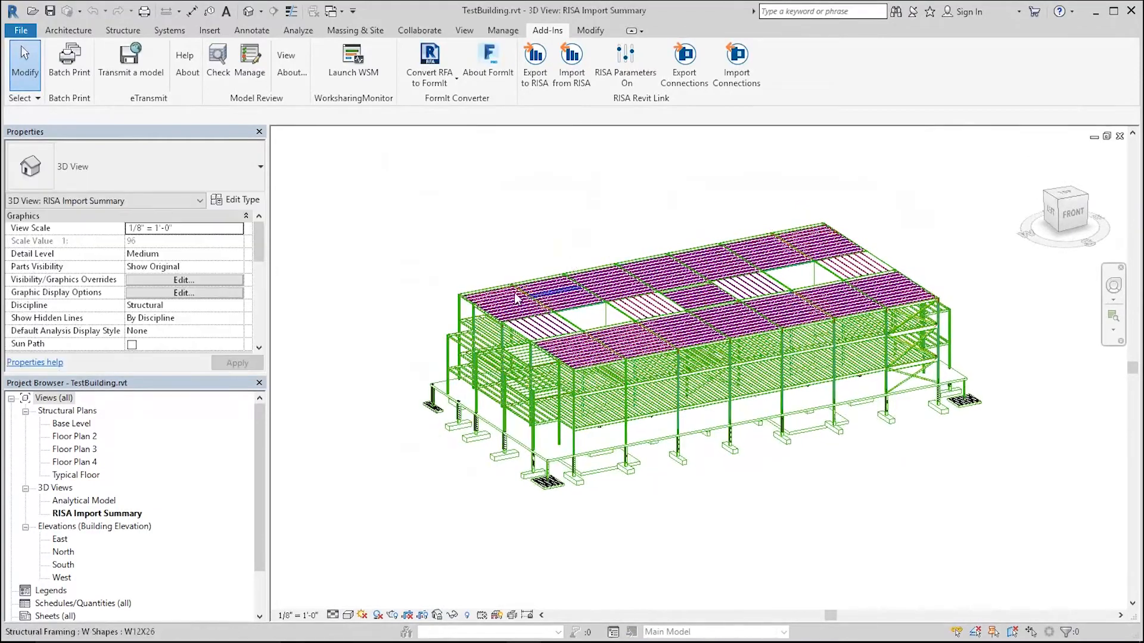
pyautogui.scroll(5, 490, 300)
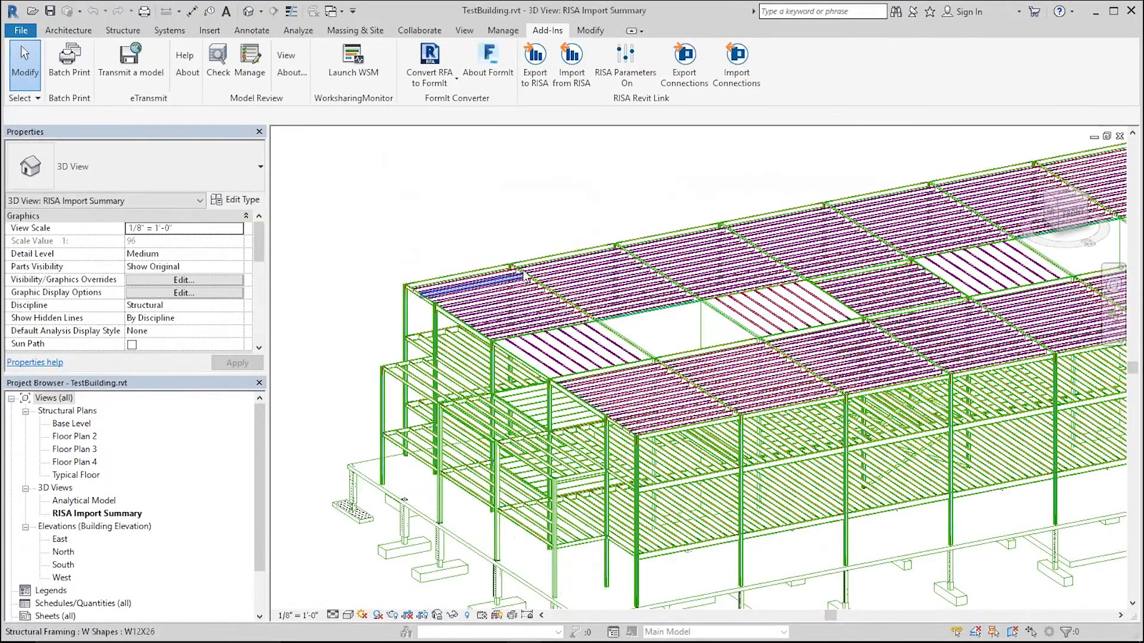
pyautogui.scroll(-3, 451, 290)
pyautogui.scroll(-1, 451, 290)
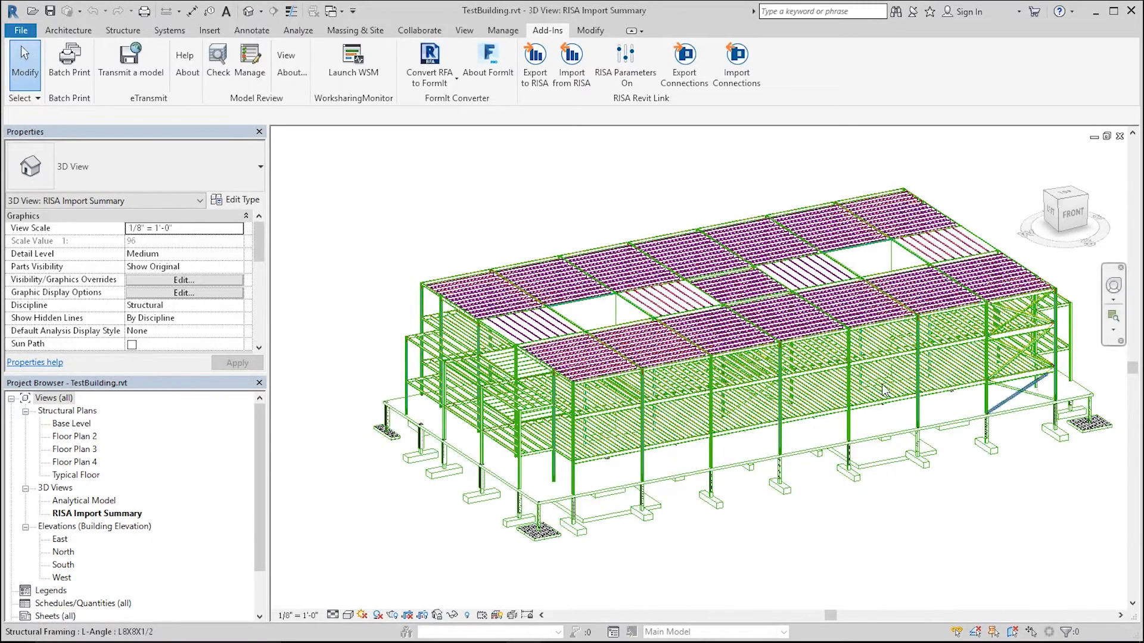
pyautogui.scroll(-3, 527, 435)
pyautogui.scroll(3, 526, 434)
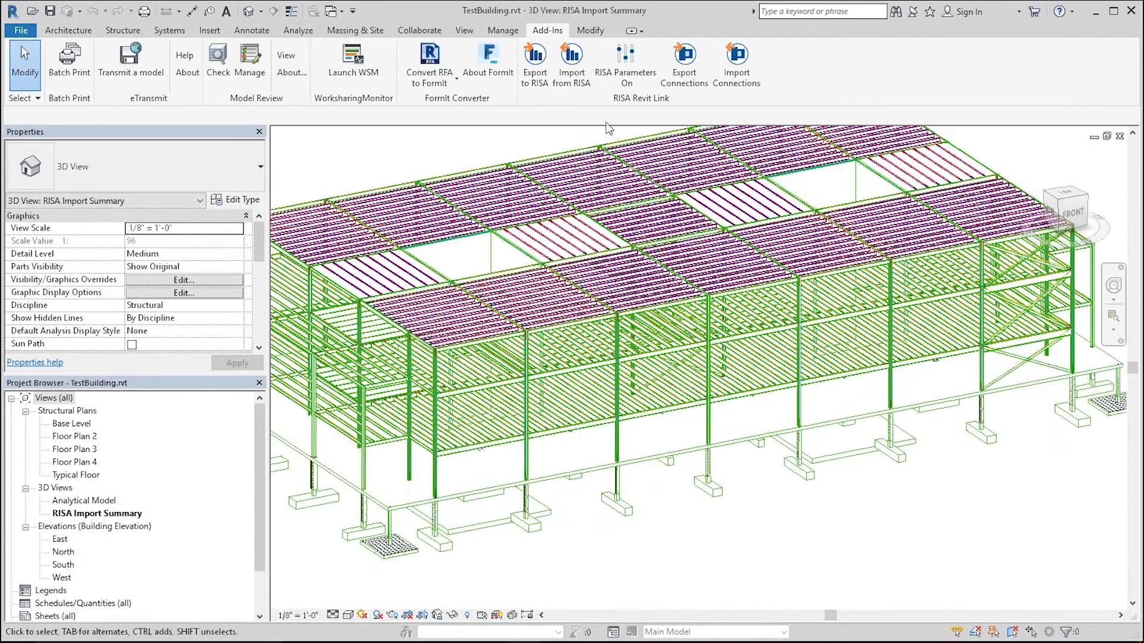
pyautogui.scroll(-2, 514, 405)
pyautogui.scroll(2, 514, 406)
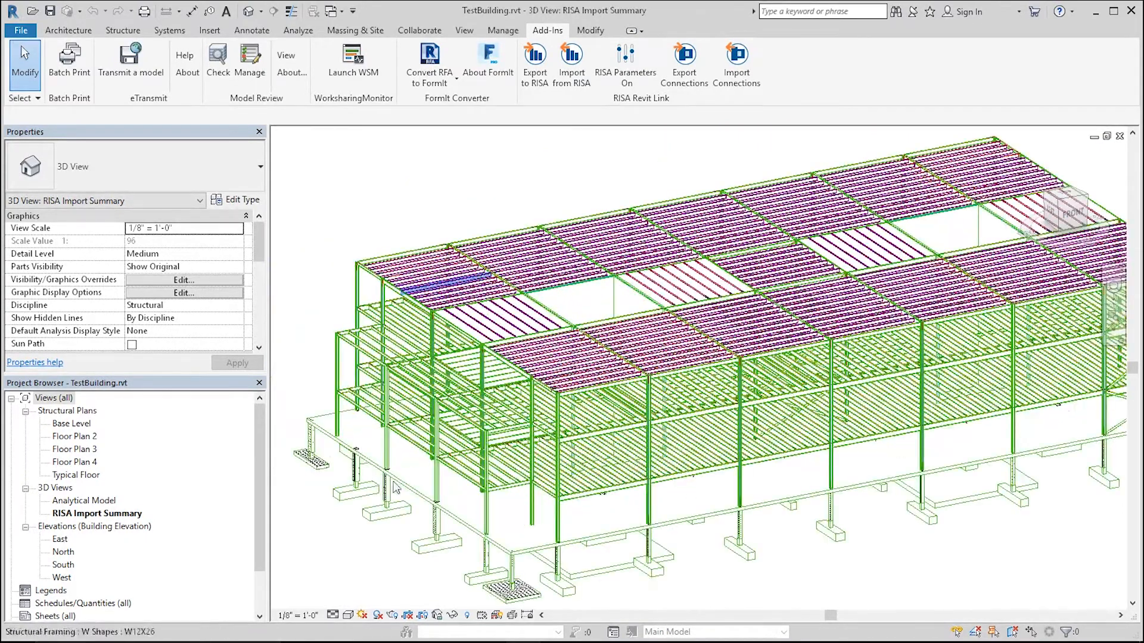
pyautogui.scroll(2, 486, 569)
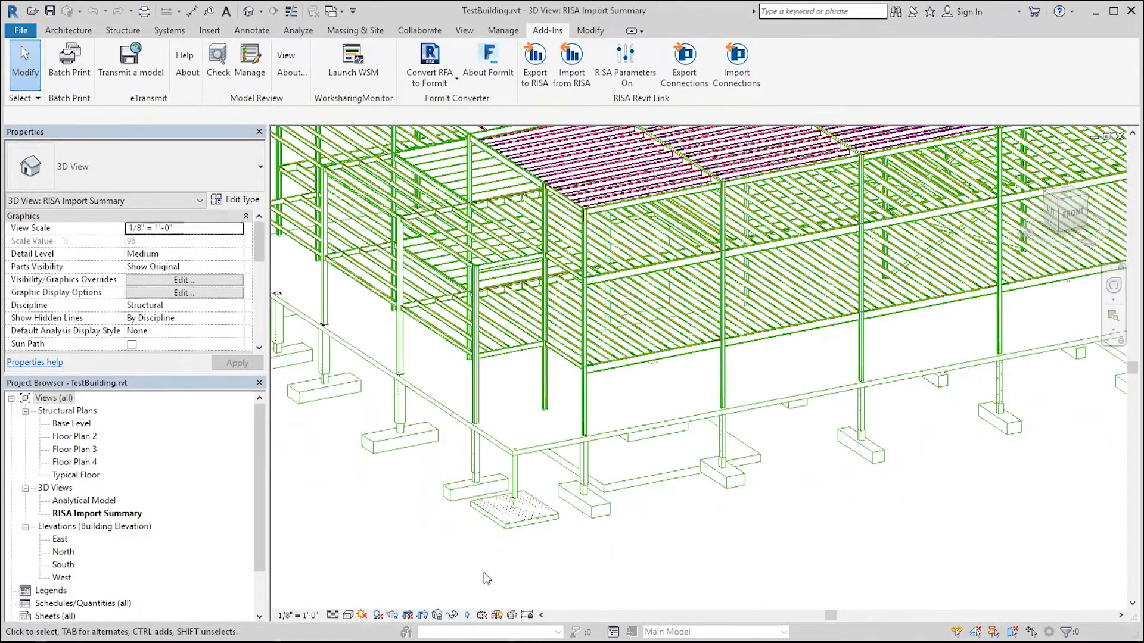
pyautogui.scroll(-4, 507, 525)
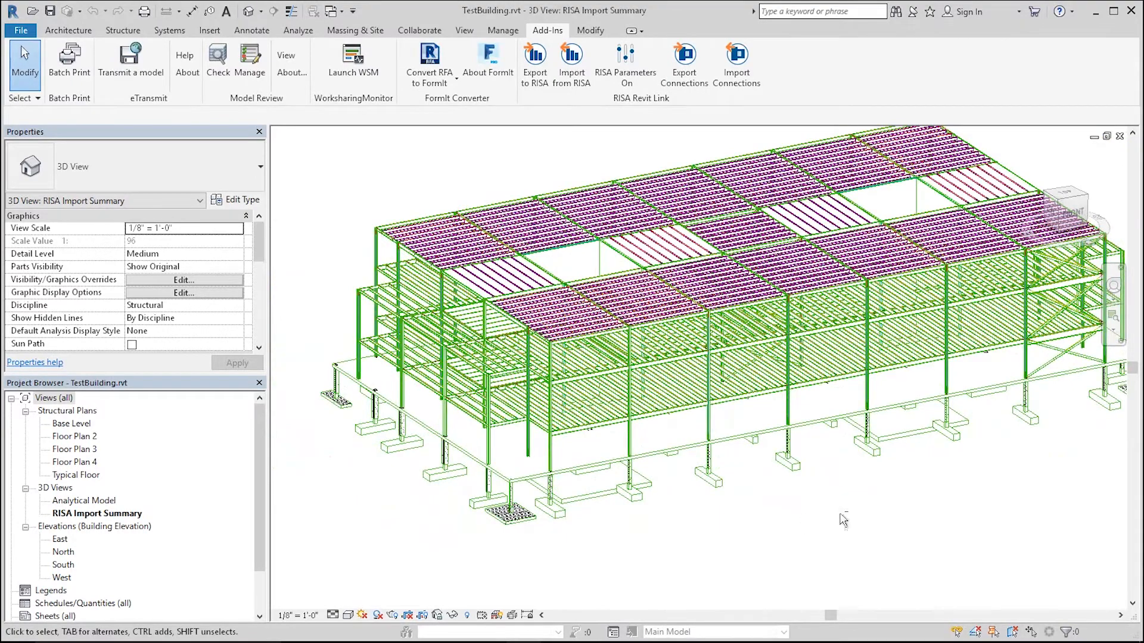
# Step: Rotate to a front view and inspect the footings and grade beams, briefly selecting them
pyautogui.keyDown('shift'); pyautogui.moveTo(864, 514); pyautogui.dragTo(850, 424, button='middle'); pyautogui.keyUp('shift')
pyautogui.keyDown('shift'); pyautogui.moveTo(745, 393); pyautogui.dragTo(798, 390, button='middle'); pyautogui.keyUp('shift')
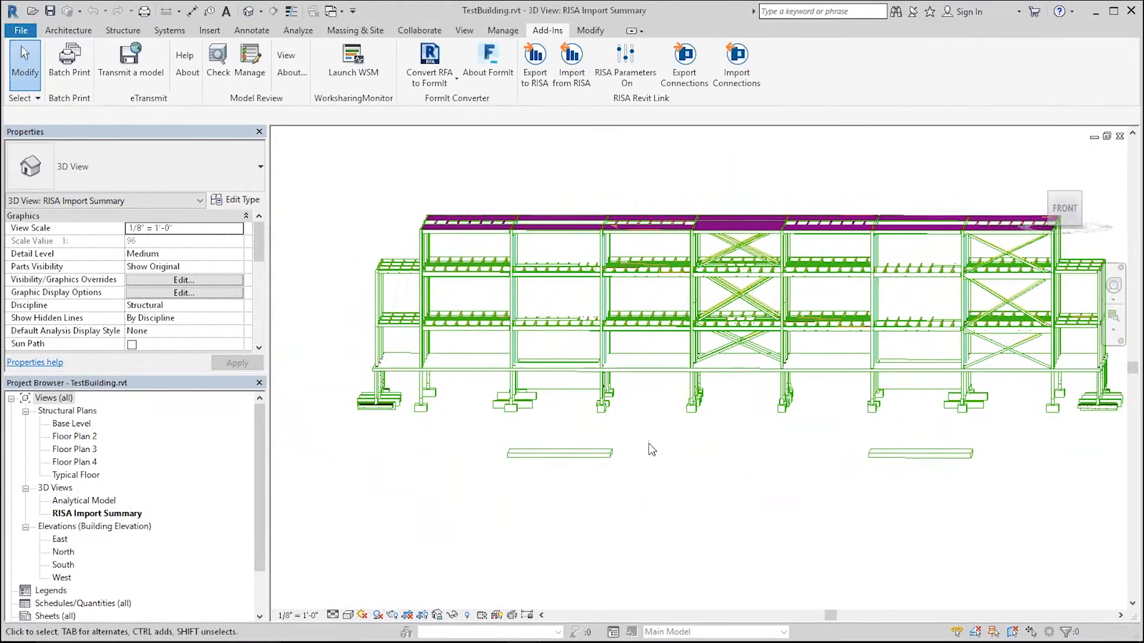
pyautogui.scroll(5, 502, 411)
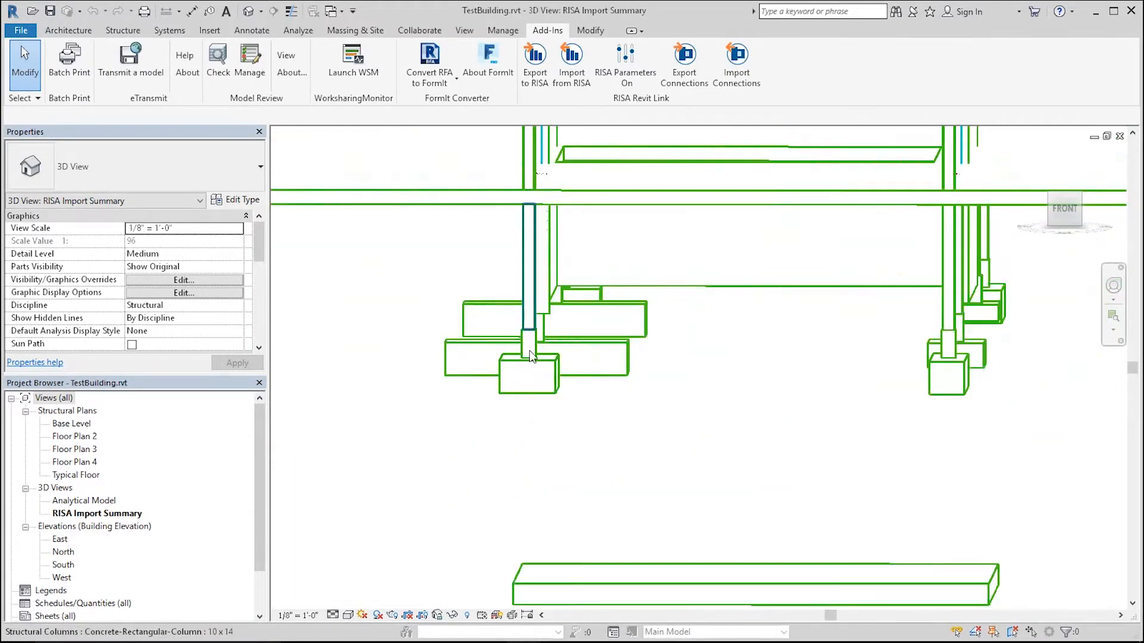
pyautogui.scroll(-6, 532, 353)
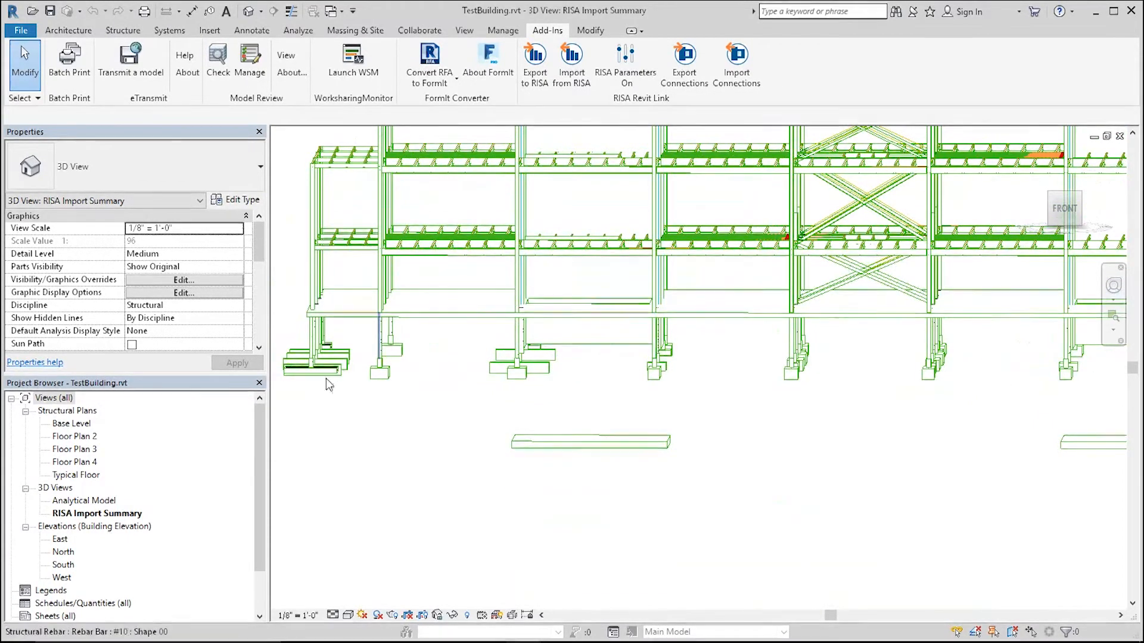
pyautogui.scroll(-3, 326, 378)
pyautogui.moveTo(828, 476)
pyautogui.keyDown('shift'); pyautogui.mouseDown(button='middle')
pyautogui.moveTo(830, 446)
pyautogui.moveTo(842, 447)
pyautogui.moveTo(841, 471)
pyautogui.mouseUp(button='middle'); pyautogui.keyUp('shift')
pyautogui.moveTo(406, 401); pyautogui.dragTo(891, 484)
pyautogui.scroll(3, 770, 391)
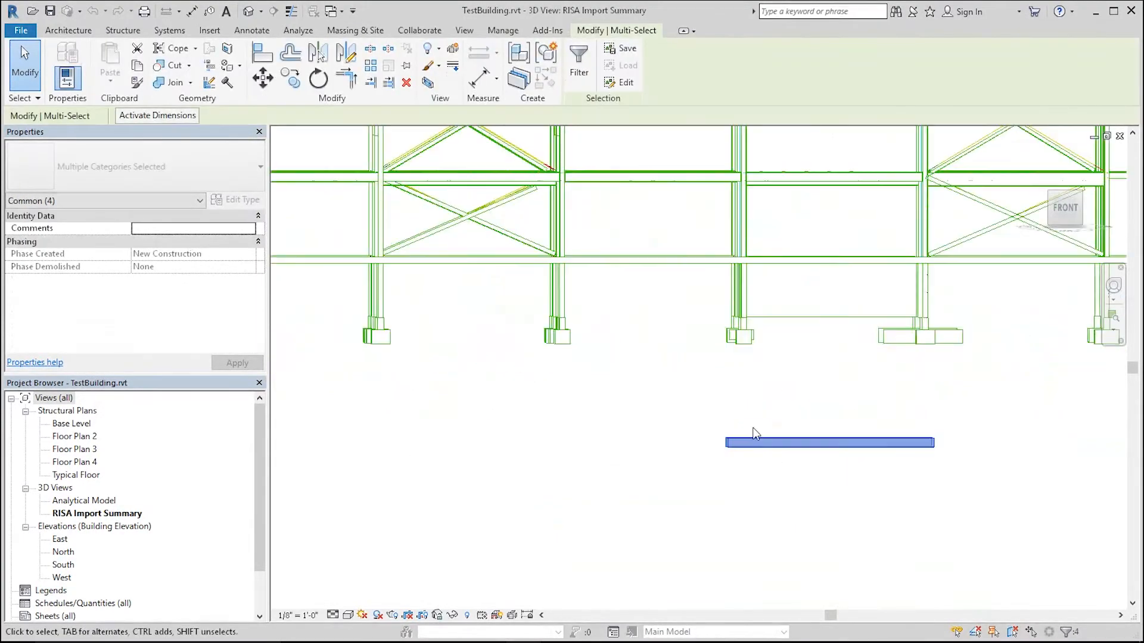
pyautogui.moveTo(744, 437); pyautogui.dragTo(743, 334)
pyautogui.scroll(-5, 804, 493)
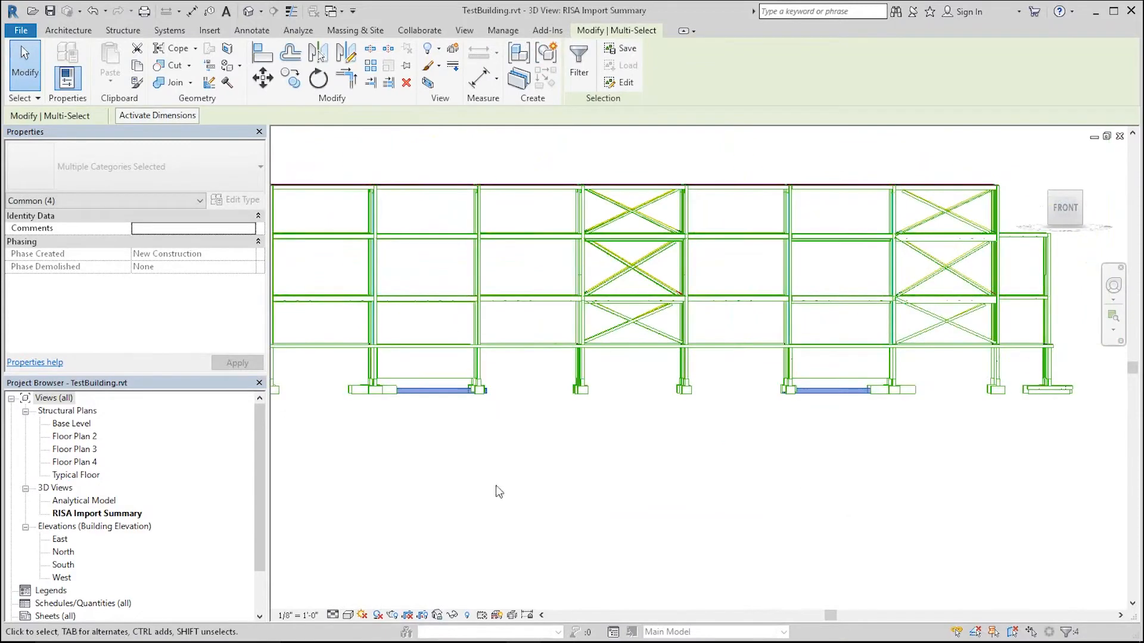
pyautogui.click(556, 492)
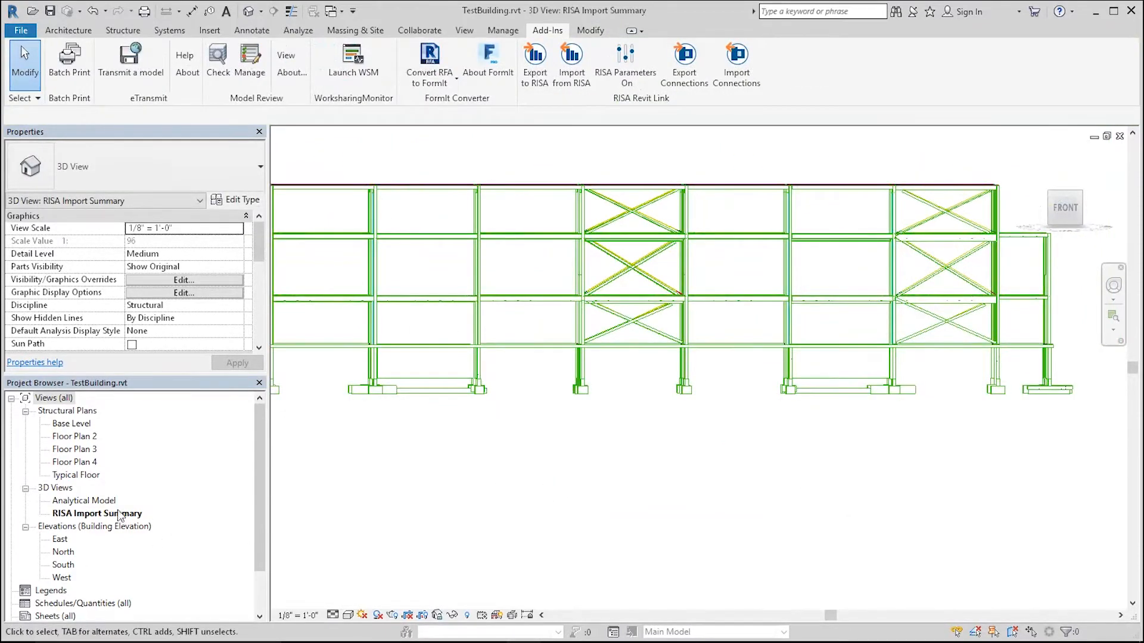
# Step: Open Floor Plan 2 and inspect the properties of a W16X26 beam
pyautogui.doubleClick(75, 436)
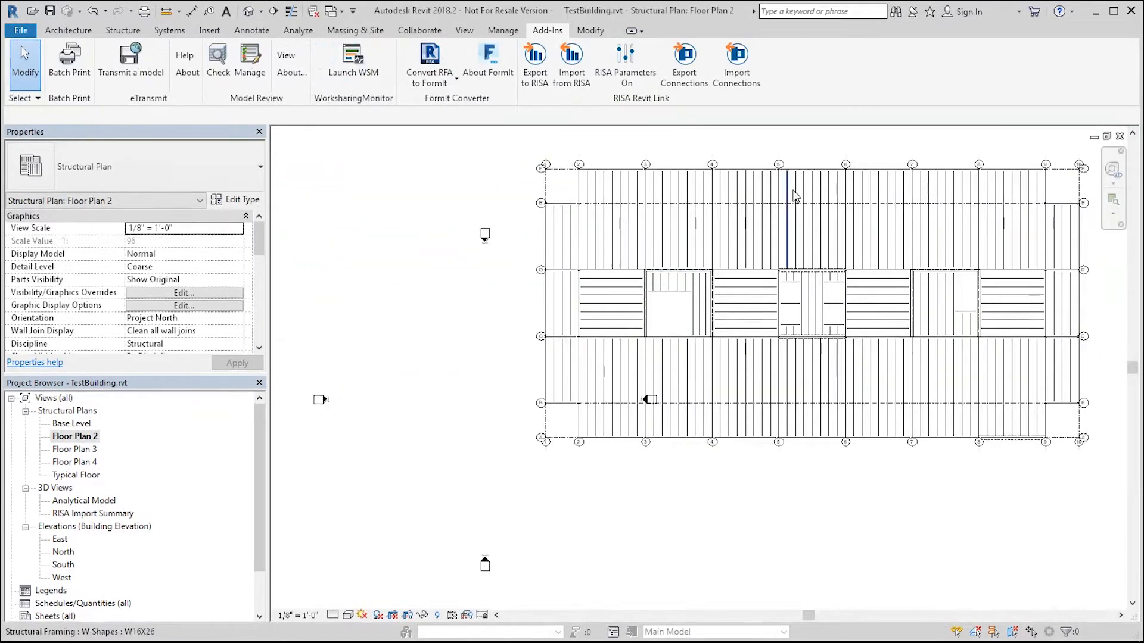
pyautogui.scroll(4, 796, 197)
pyautogui.scroll(-6, 582, 292)
pyautogui.scroll(3, 579, 332)
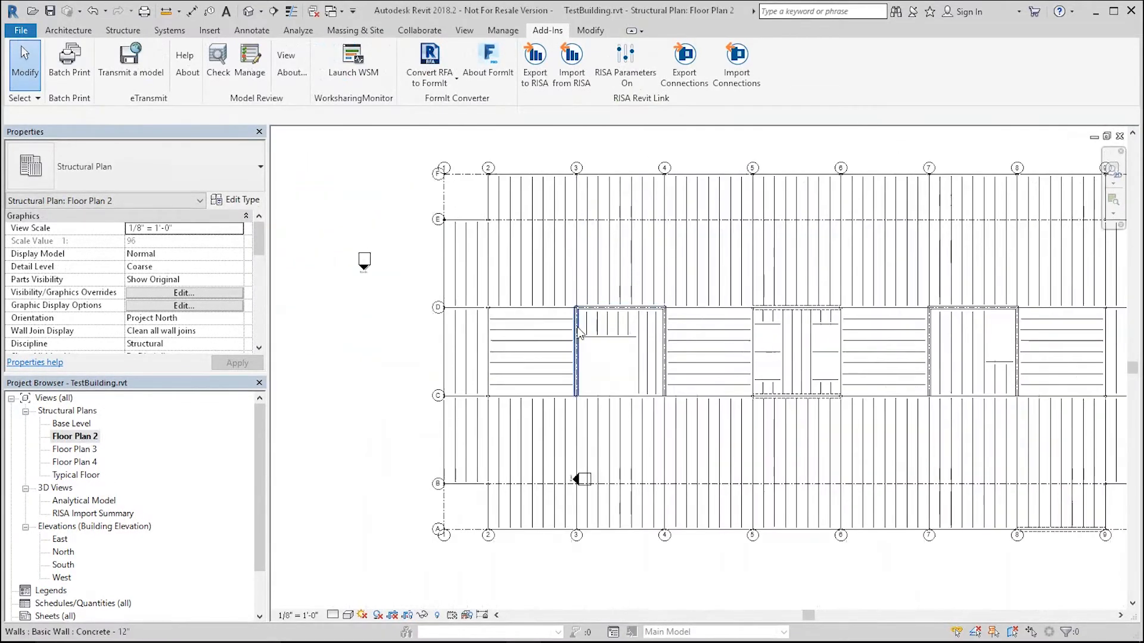
pyautogui.click(568, 271)
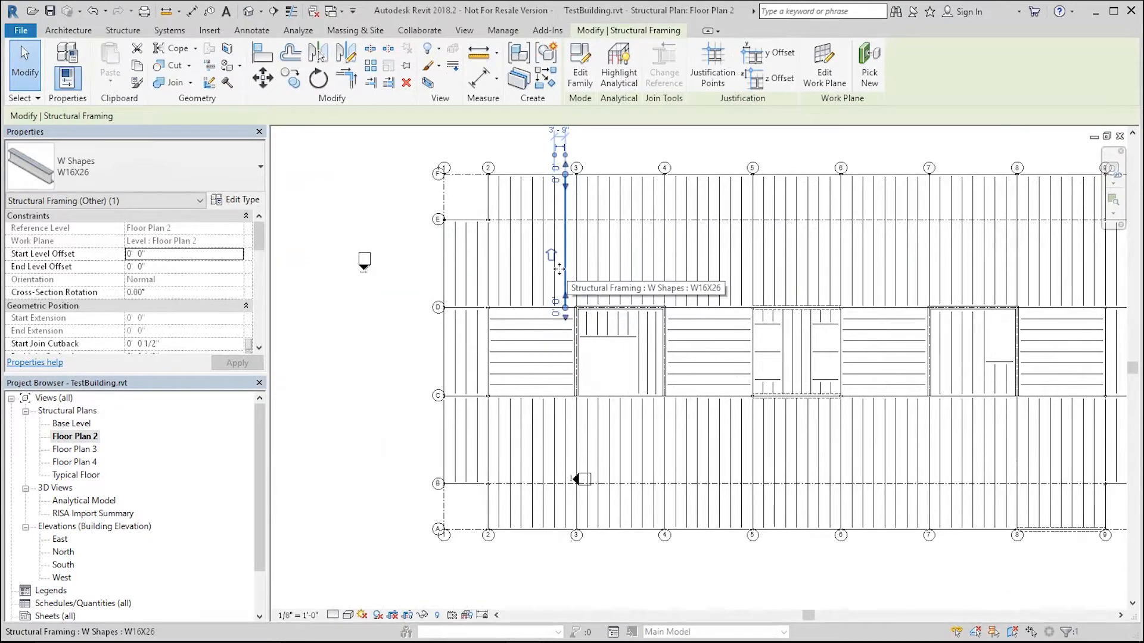
pyautogui.moveTo(262, 241); pyautogui.dragTo(262, 289)
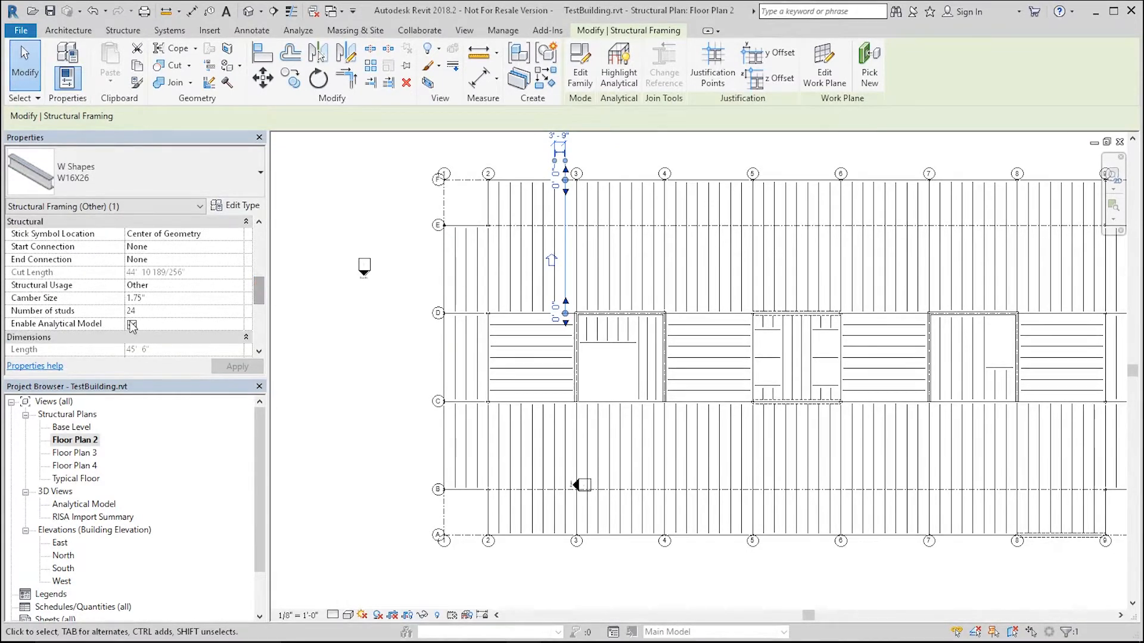
# Step: Open the Analytical Model 3D view and orbit it to inspect the analytical model
pyautogui.doubleClick(116, 505)
pyautogui.scroll(-1, 508, 314)
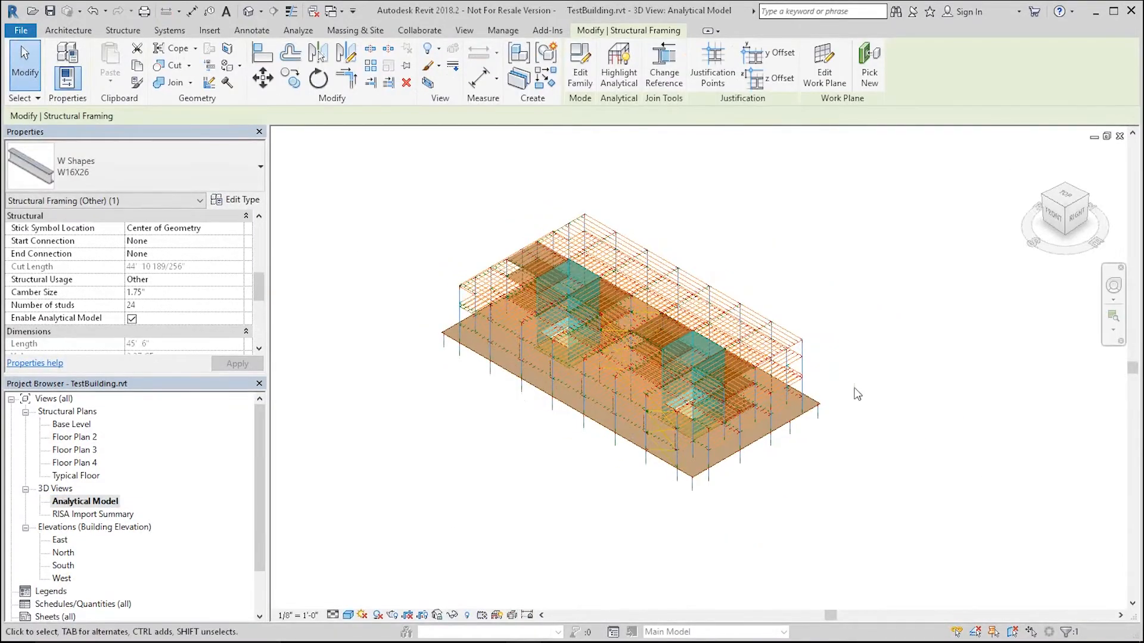
pyautogui.click(838, 424)
pyautogui.keyDown('shift'); pyautogui.moveTo(838, 424); pyautogui.dragTo(891, 334, button='middle'); pyautogui.keyUp('shift')
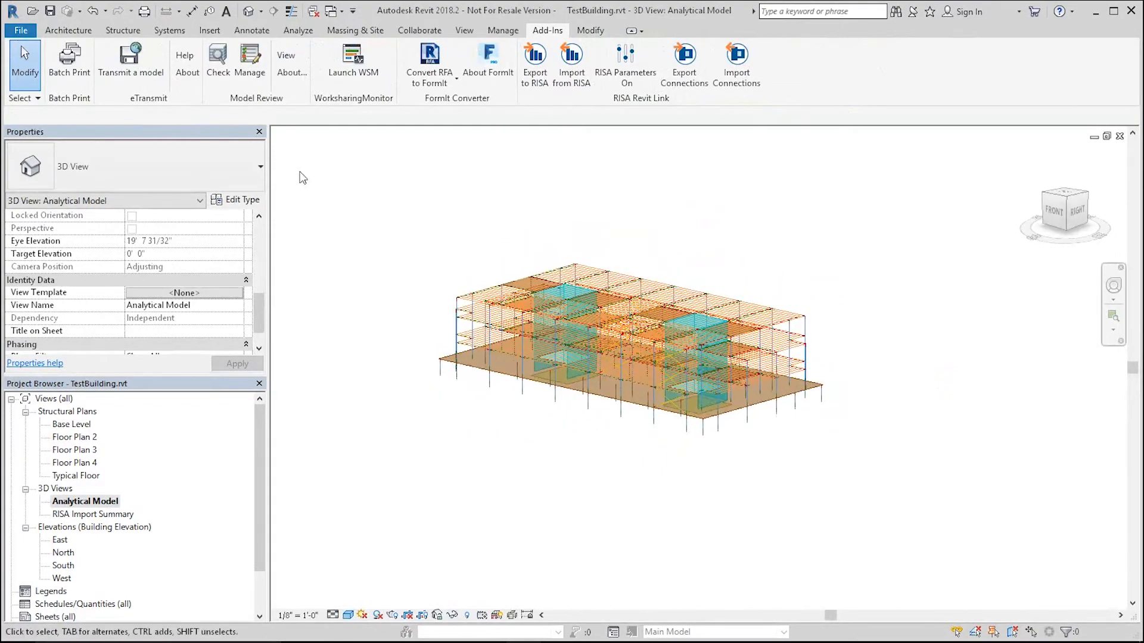
# Step: Open Floor Plan 2, select a W16X26 beam and review its RISA results and analytical beam properties
pyautogui.doubleClick(75, 438)
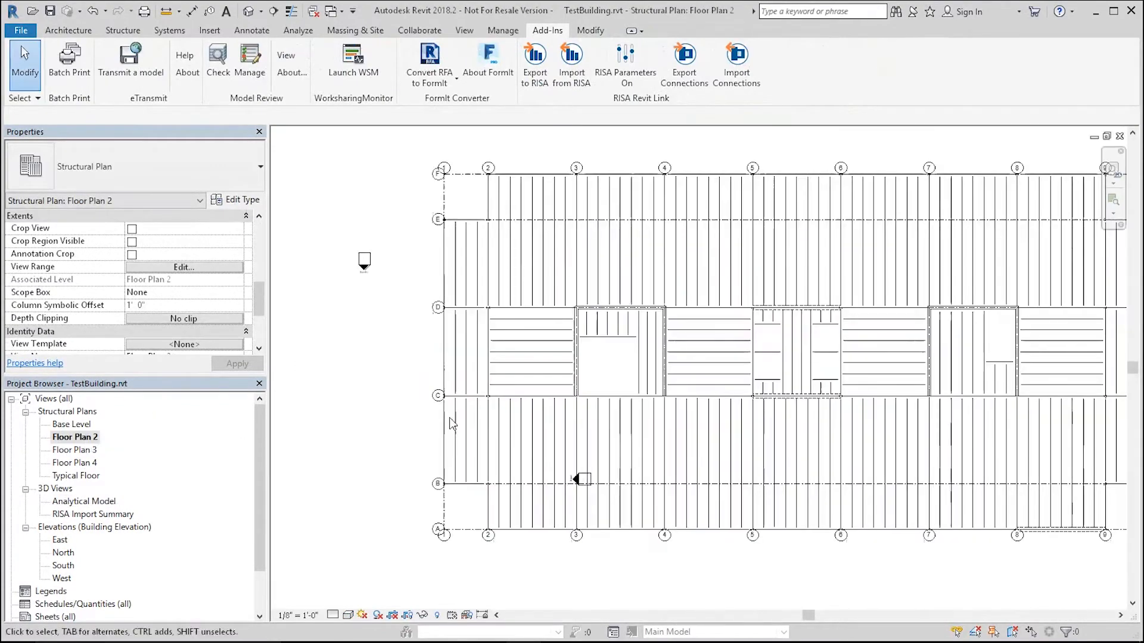
pyautogui.click(566, 258)
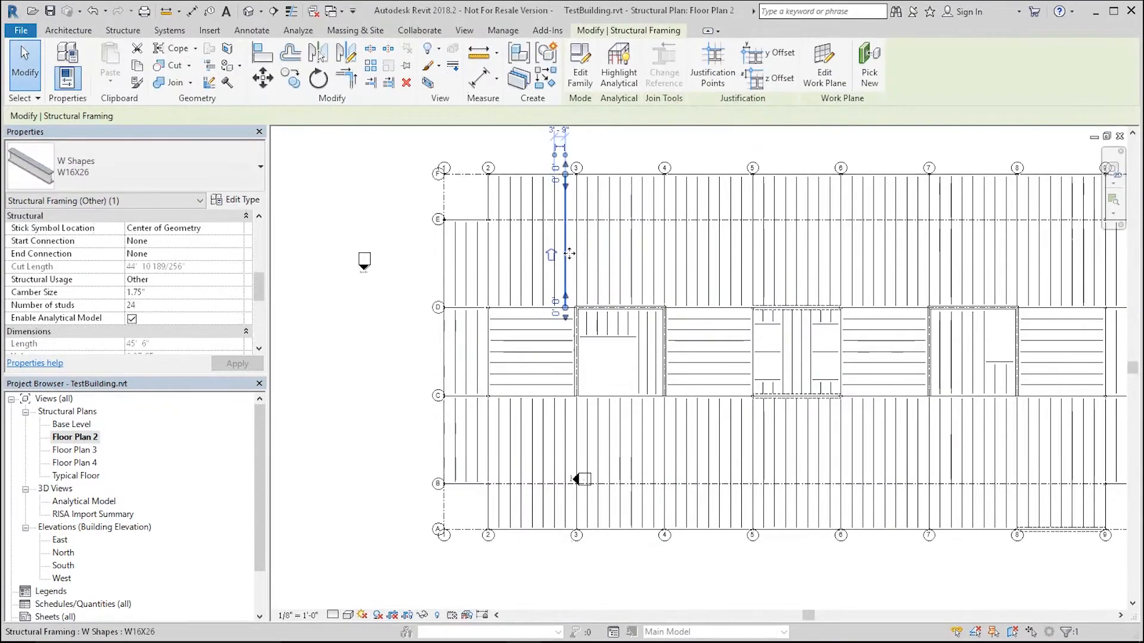
pyautogui.moveTo(255, 292); pyautogui.dragTo(254, 319)
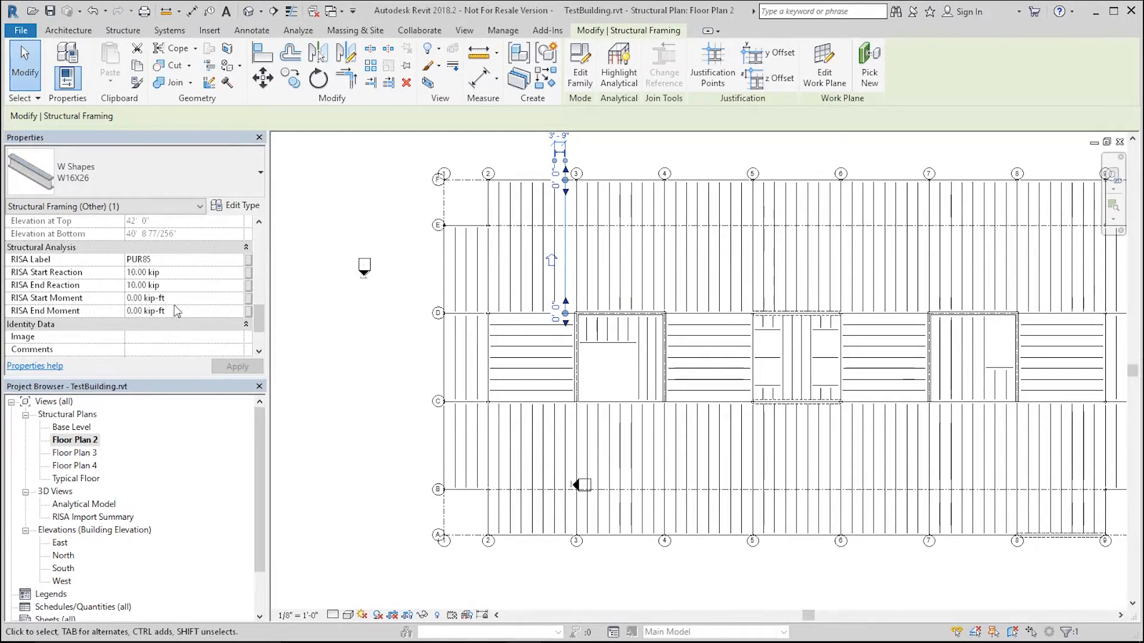
pyautogui.moveTo(260, 329); pyautogui.dragTo(261, 237)
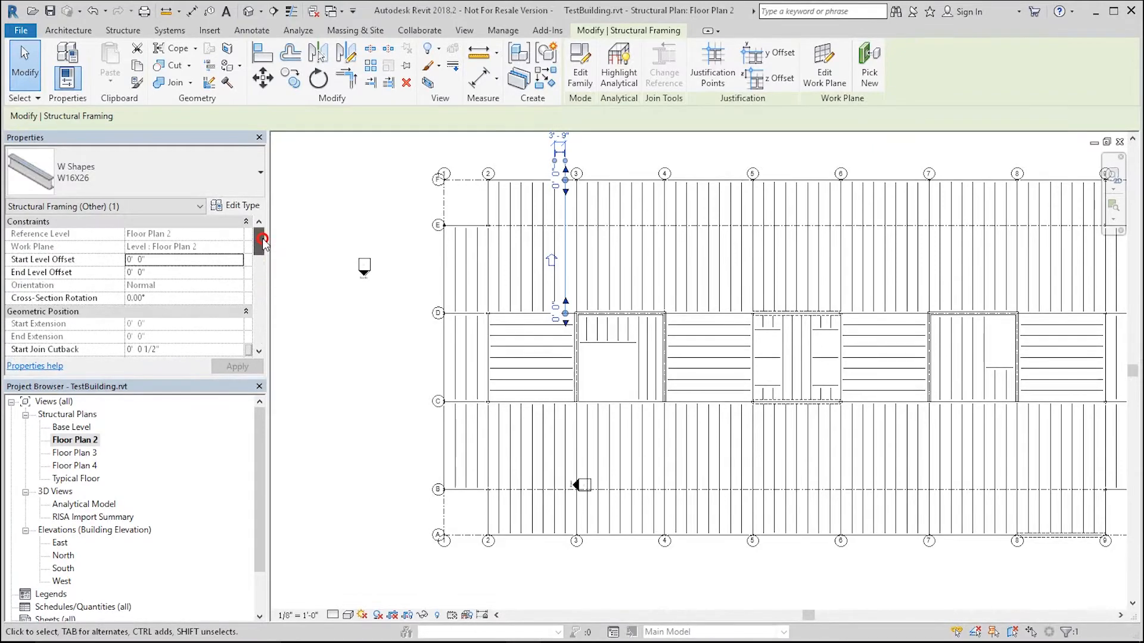
pyautogui.click(132, 208)
pyautogui.click(110, 221)
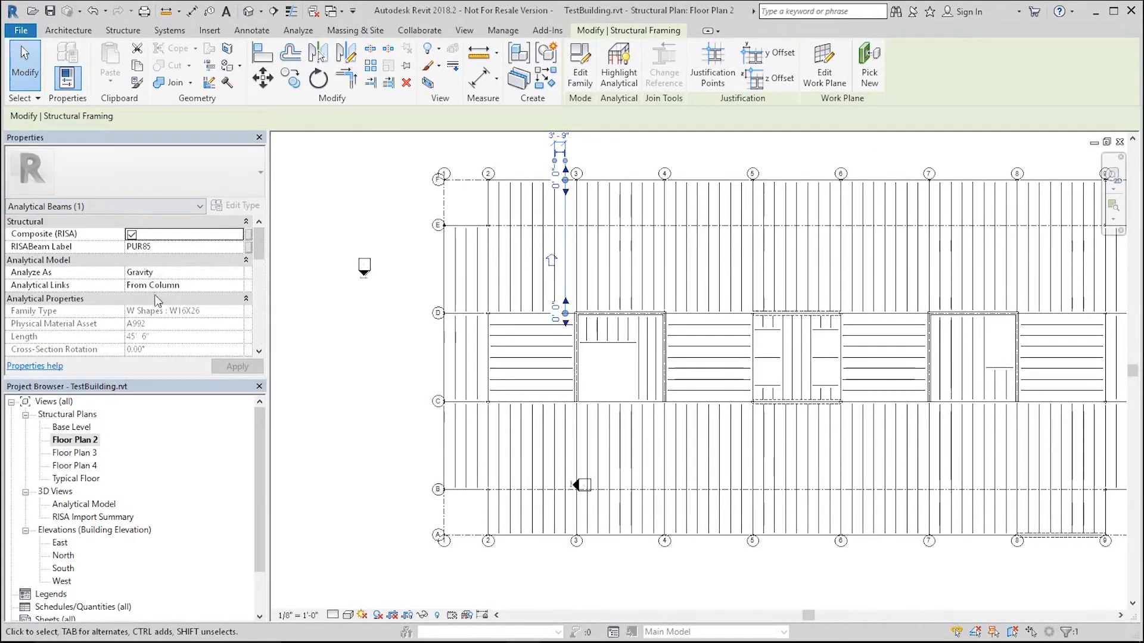
pyautogui.moveTo(261, 248)
pyautogui.mouseDown()
pyautogui.moveTo(262, 344)
pyautogui.moveTo(274, 258)
pyautogui.mouseUp()
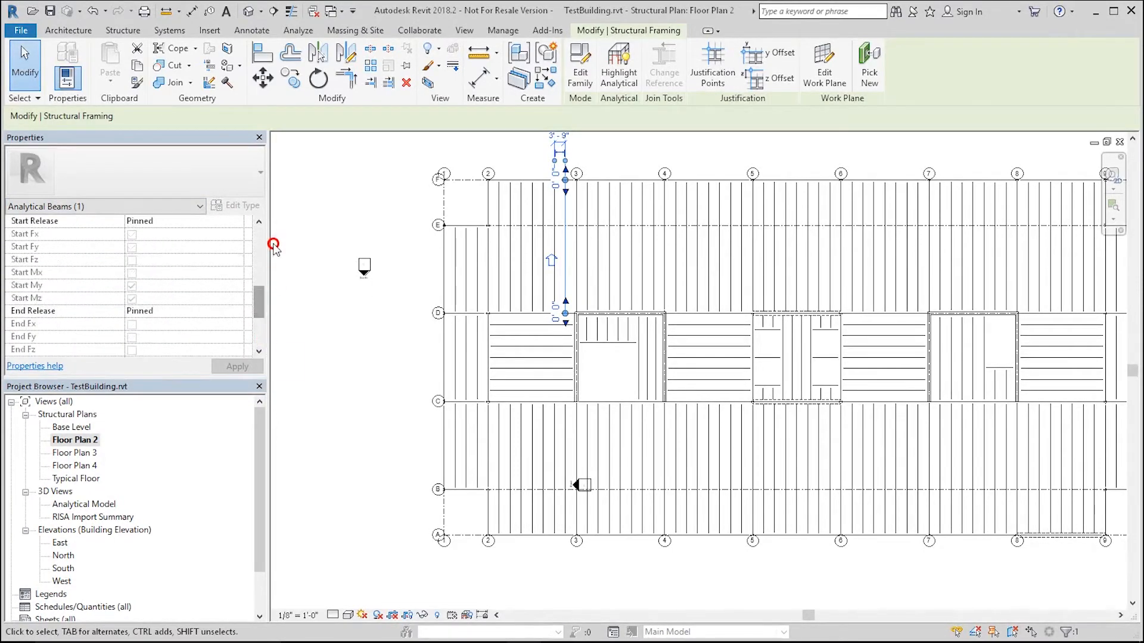
pyautogui.moveTo(259, 301); pyautogui.dragTo(262, 240)
pyautogui.click(348, 305)
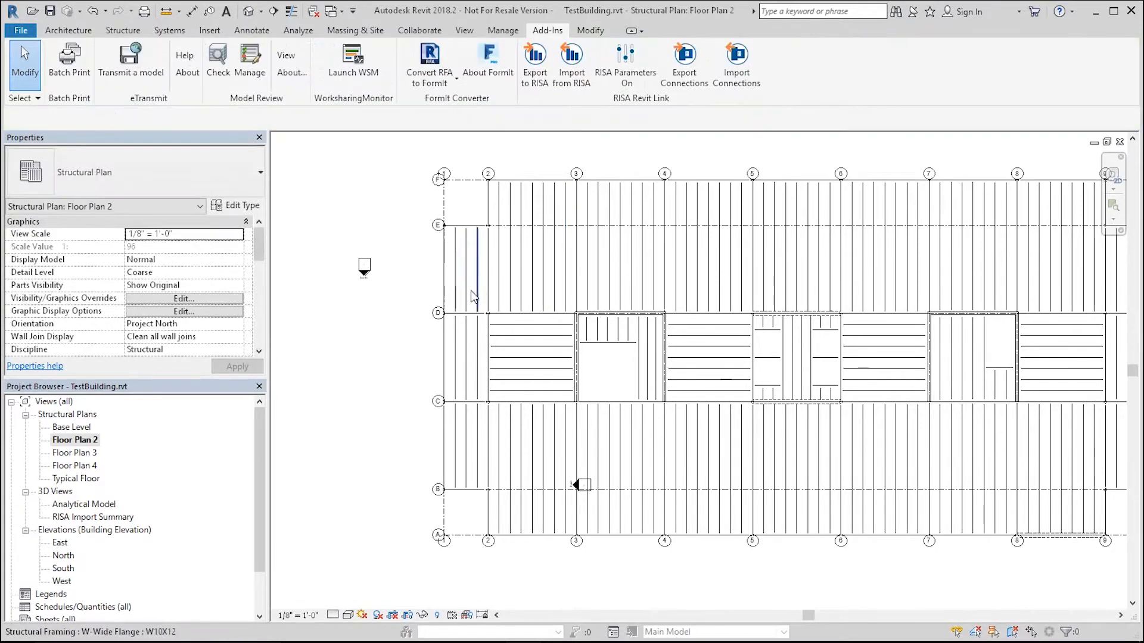
# Step: Open the North elevation and zoom in to inspect the levels and framing
pyautogui.scroll(-2, 480, 292)
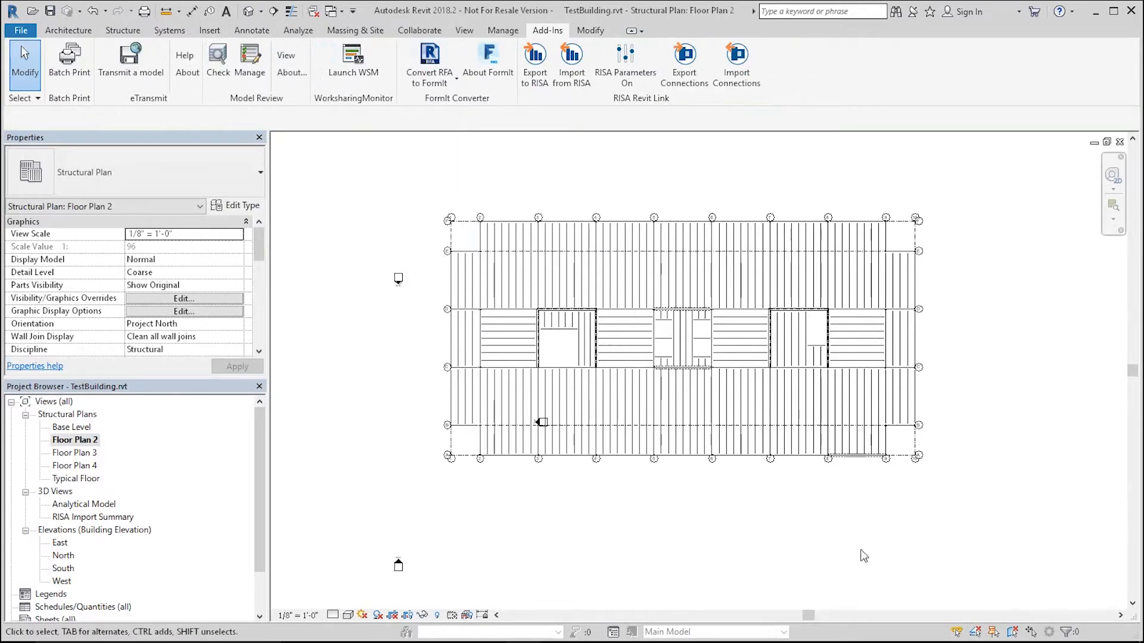
pyautogui.click(87, 454)
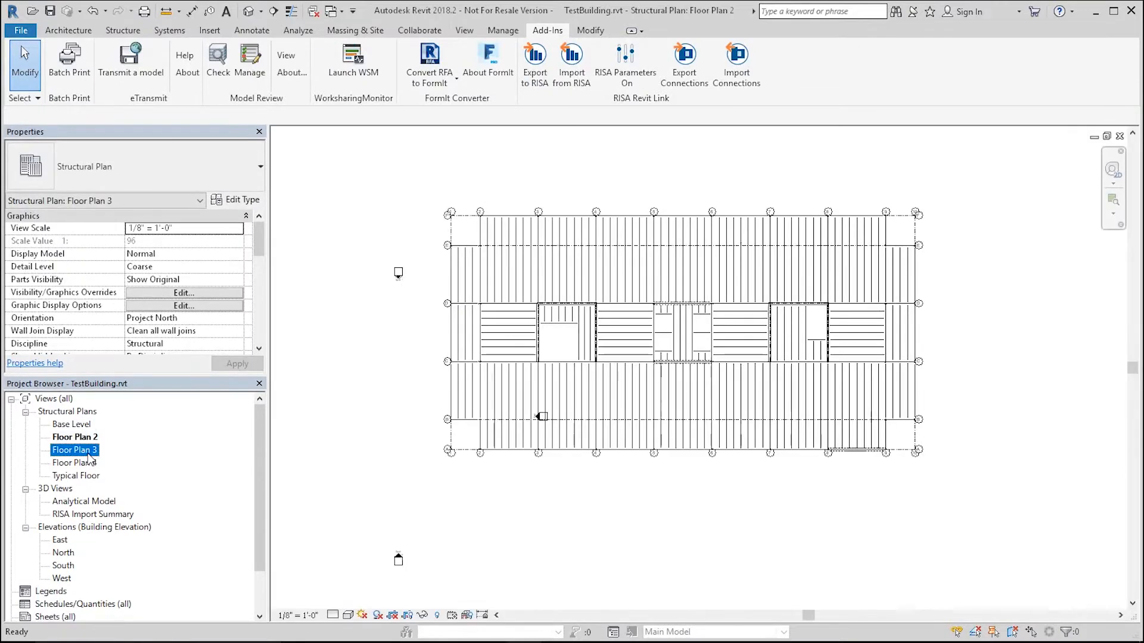
pyautogui.doubleClick(63, 553)
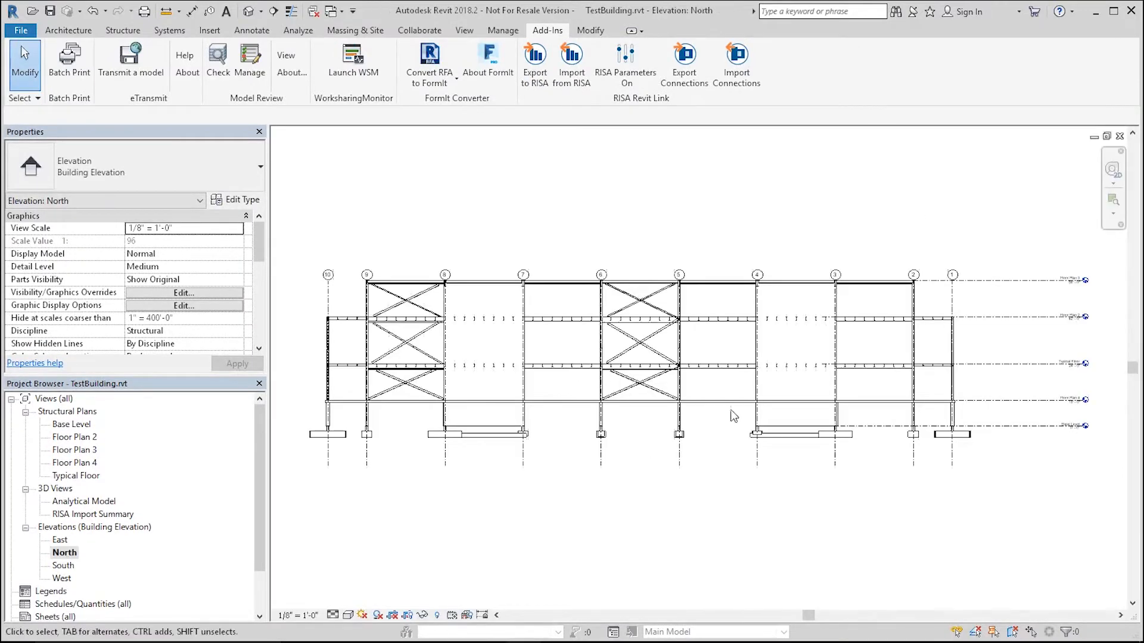
pyautogui.scroll(6, 1058, 314)
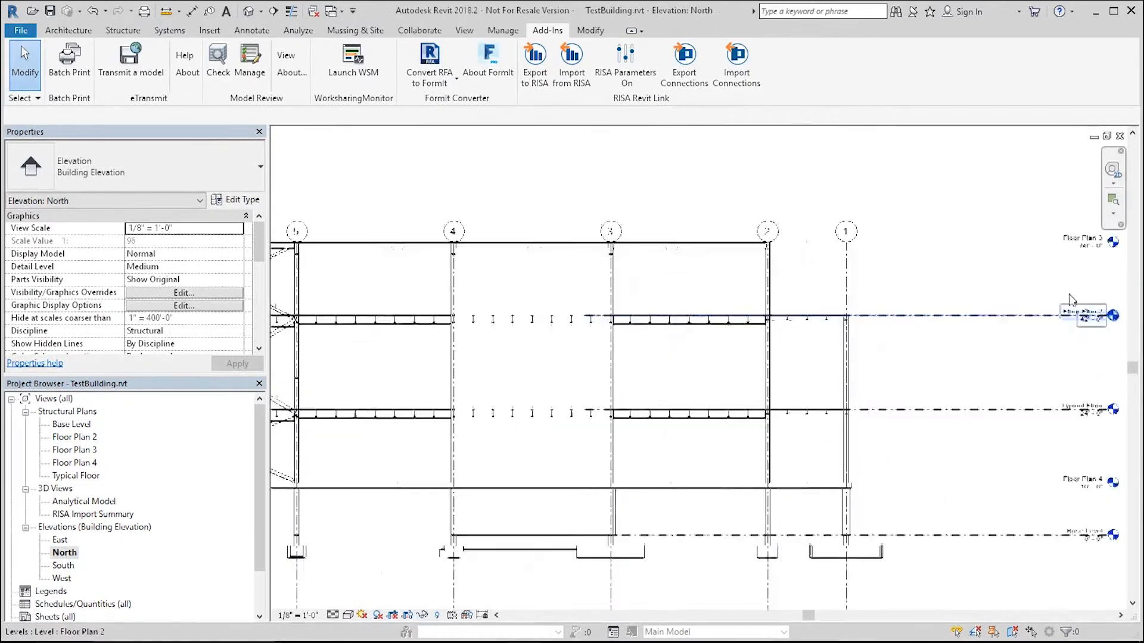
pyautogui.scroll(-3, 977, 221)
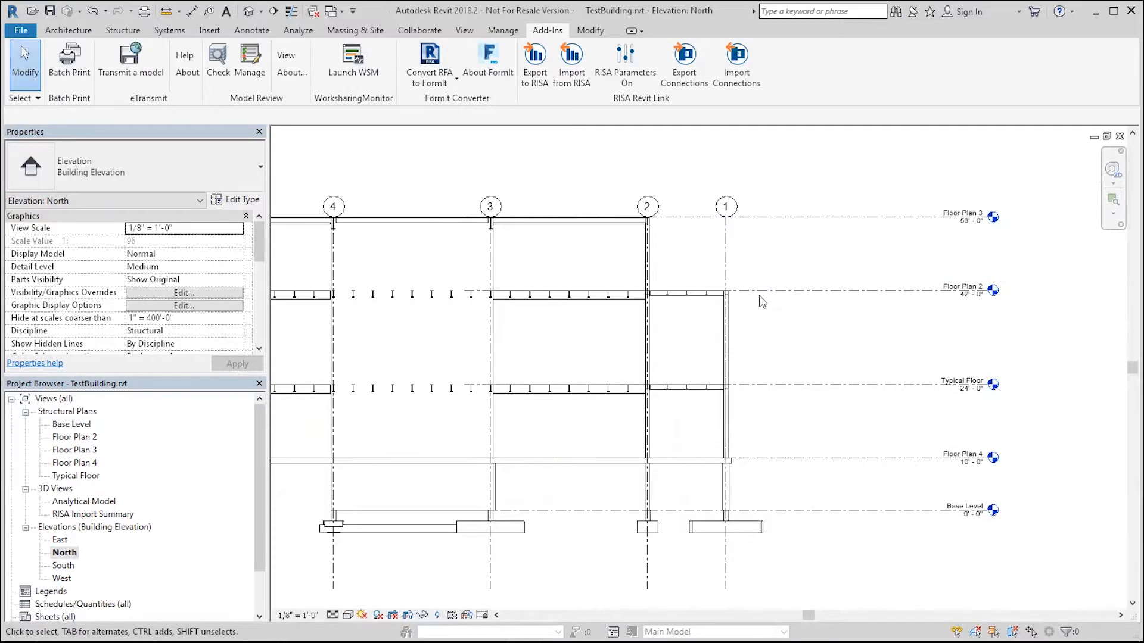
pyautogui.scroll(-3, 790, 299)
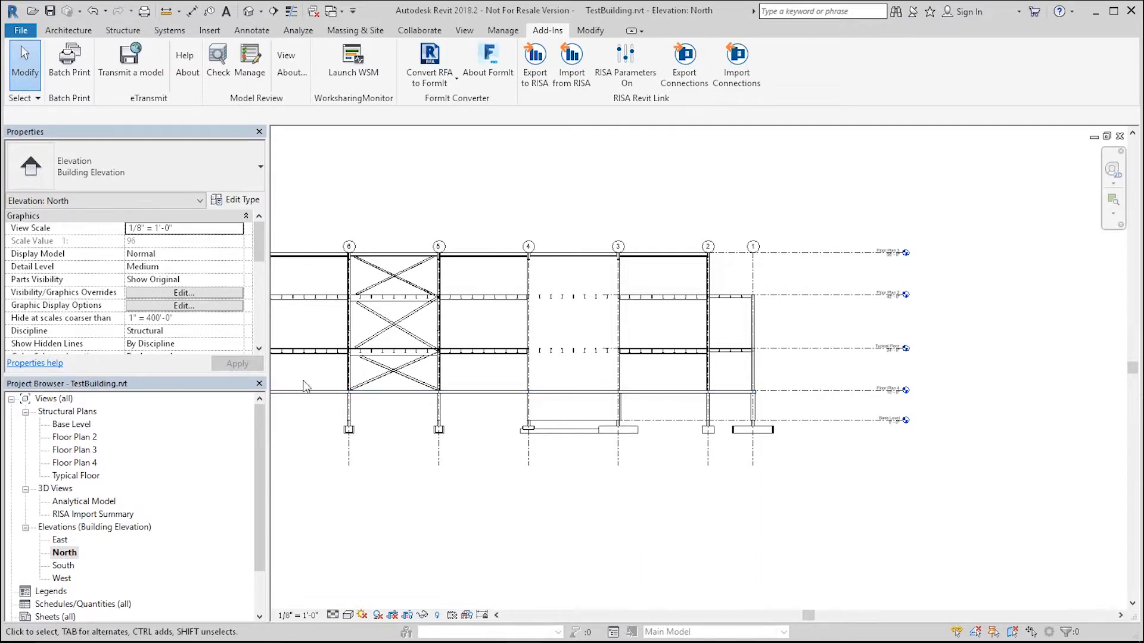
pyautogui.moveTo(394, 638)
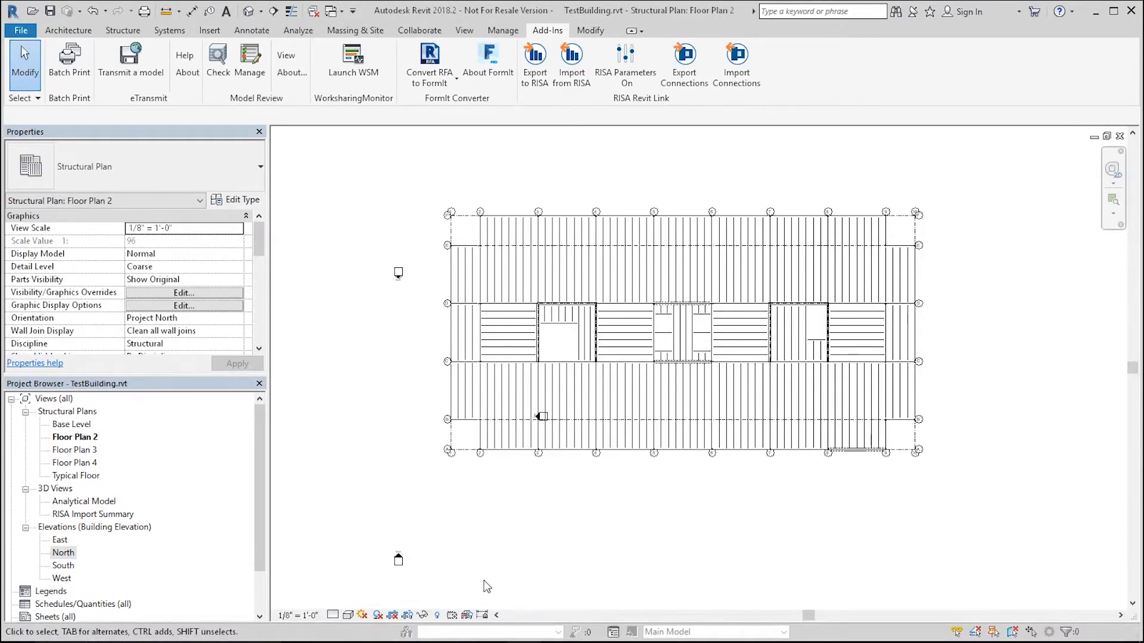
# Step: Switch to the presentation and advance to the next slide
pyautogui.hotkey('alt', 'Tab')
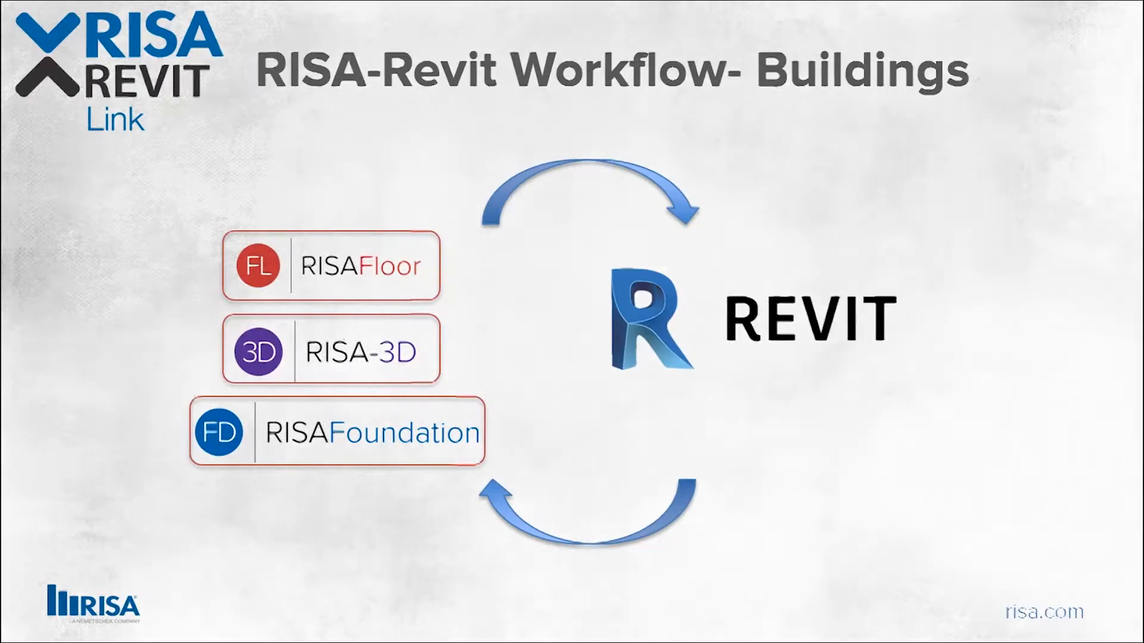
pyautogui.press('Right')
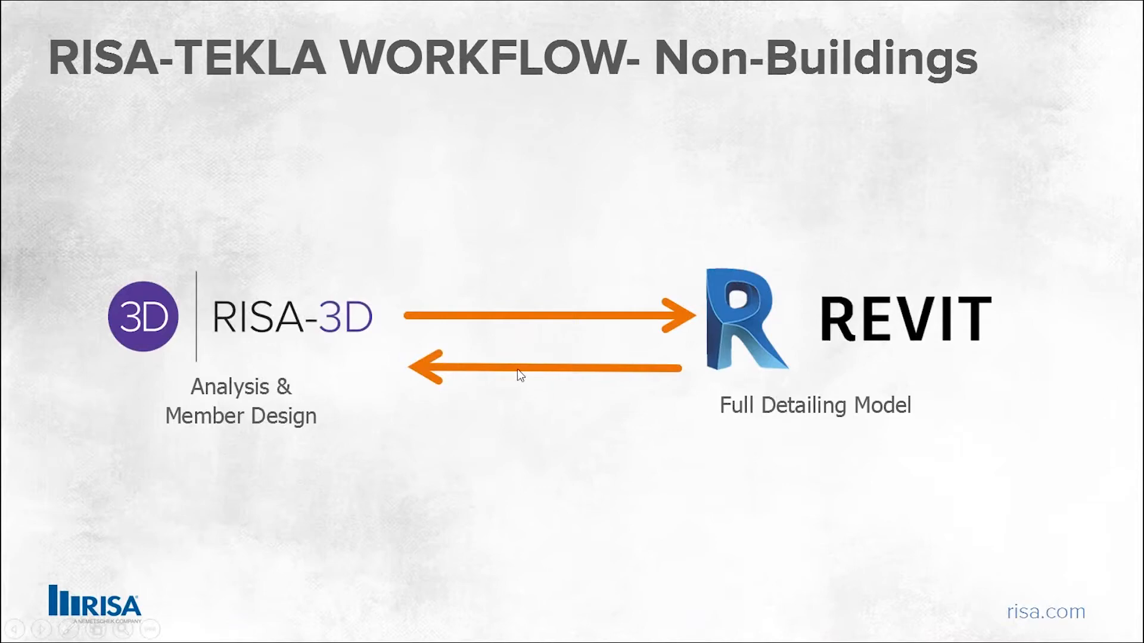
pyautogui.hotkey('alt', 'Tab')
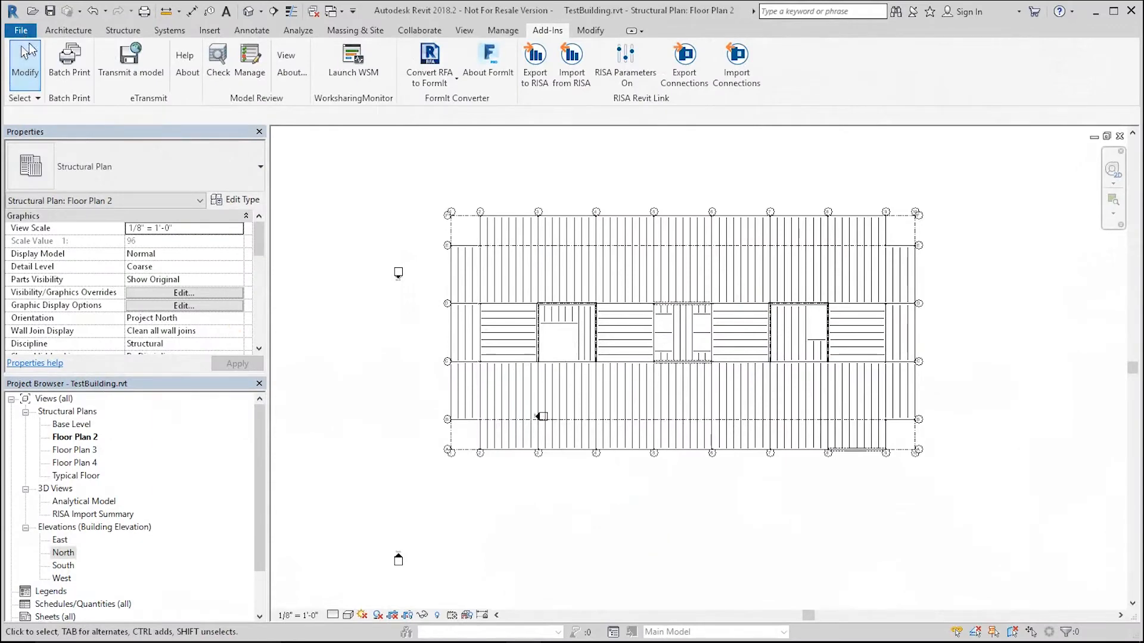
# Step: Switch to the TestIndustrial.rvt project's 3D view
pyautogui.hotkey('alt', 'Tab')
pyautogui.press('Tab')
pyautogui.press('Tab')
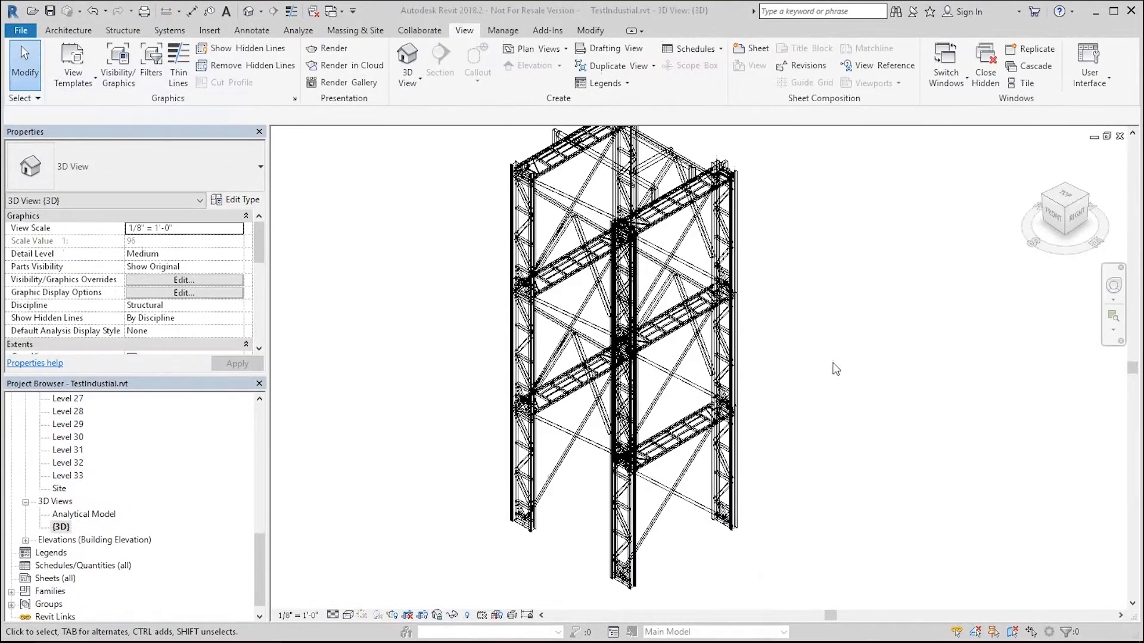
# Step: Zoom and orbit the industrial tower's 3D view to inspect its framing
pyautogui.scroll(-2, 793, 390)
pyautogui.scroll(2, 788, 325)
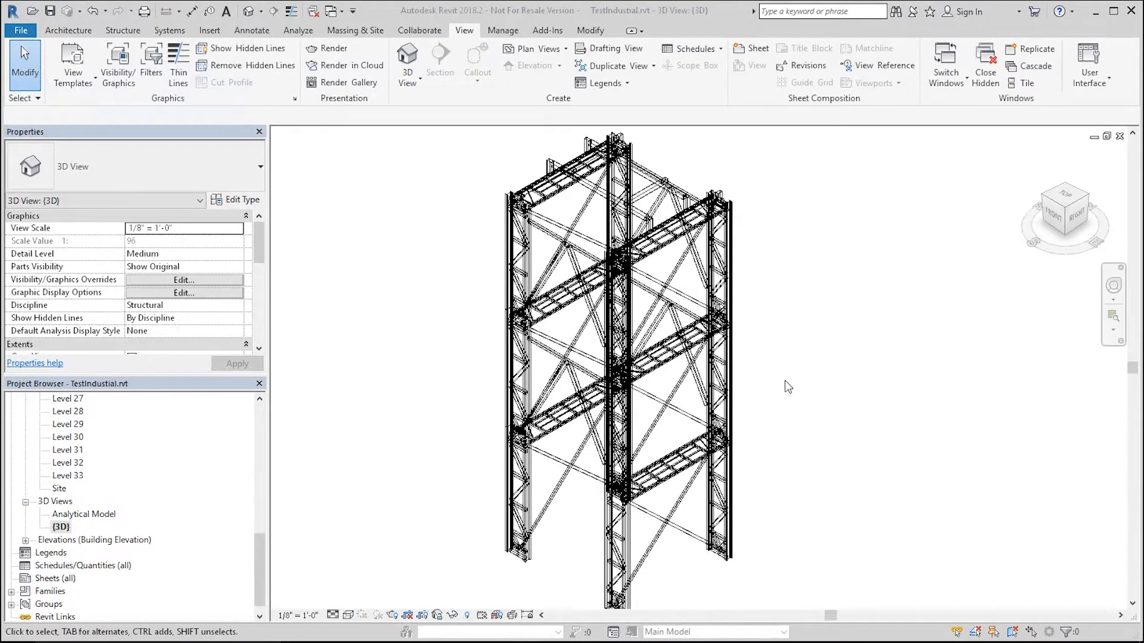
pyautogui.scroll(-2, 635, 348)
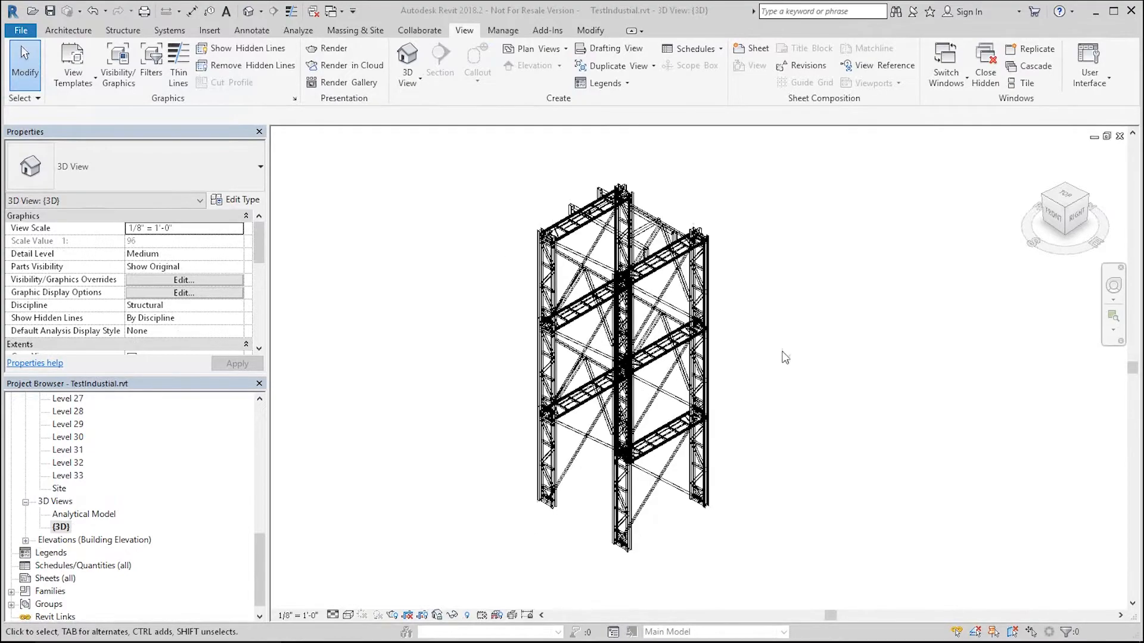
pyautogui.scroll(2, 572, 272)
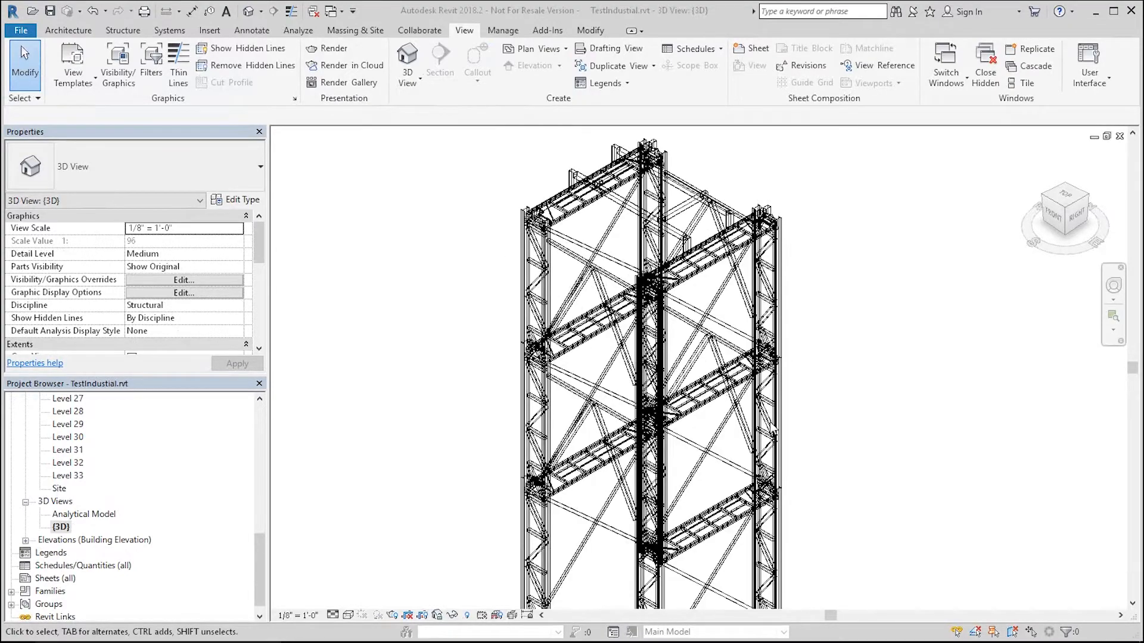
pyautogui.scroll(-3, 860, 390)
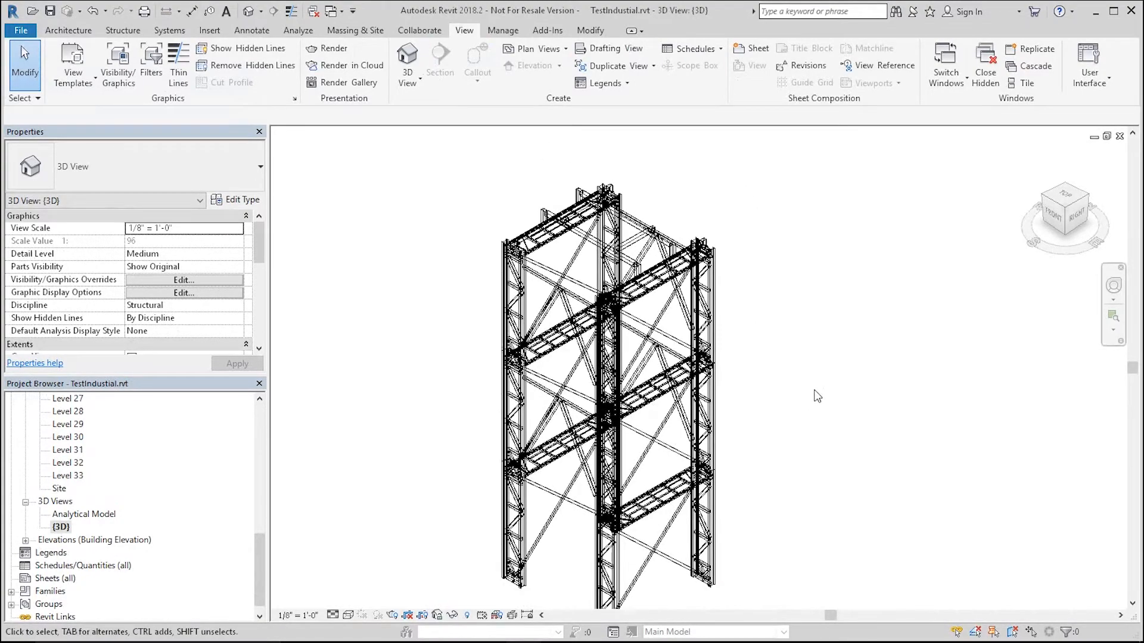
pyautogui.keyDown('shift'); pyautogui.moveTo(818, 387); pyautogui.dragTo(639, 299, button='middle'); pyautogui.keyUp('shift')
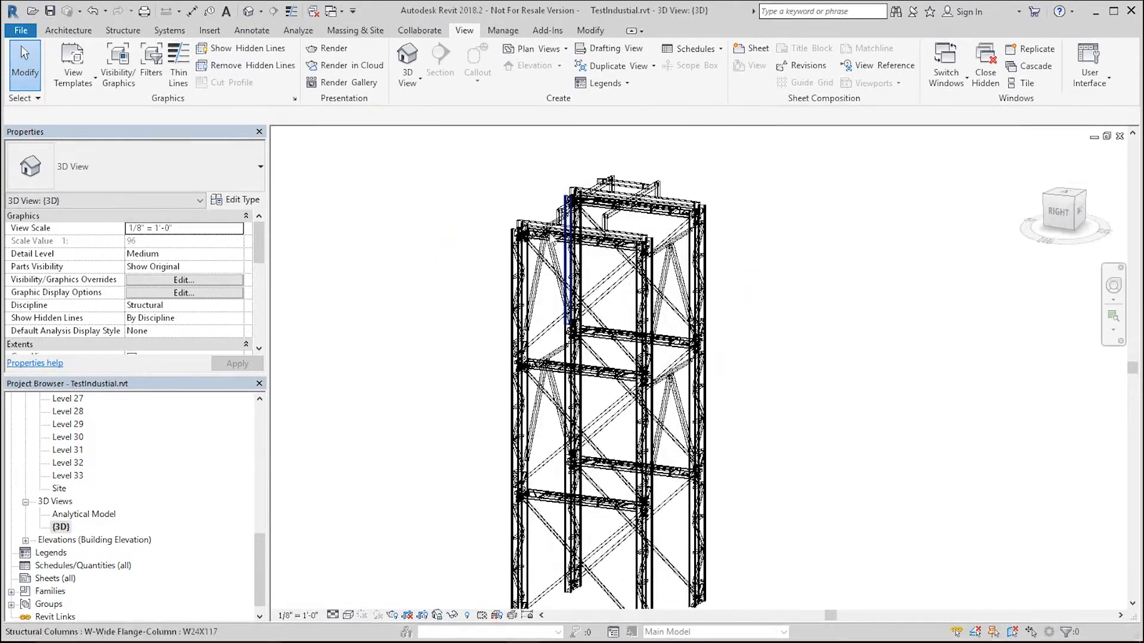
pyautogui.scroll(-2, 560, 238)
pyautogui.scroll(3, 570, 379)
pyautogui.scroll(-2, 549, 466)
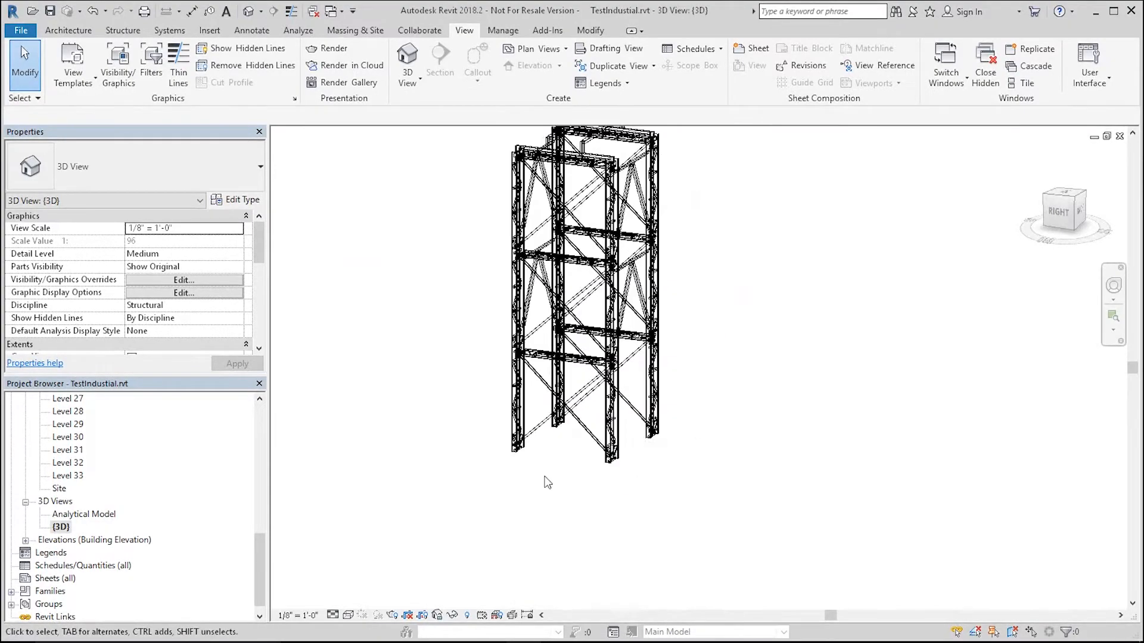
pyautogui.keyDown('shift'); pyautogui.moveTo(684, 451); pyautogui.dragTo(605, 438, button='middle'); pyautogui.keyUp('shift')
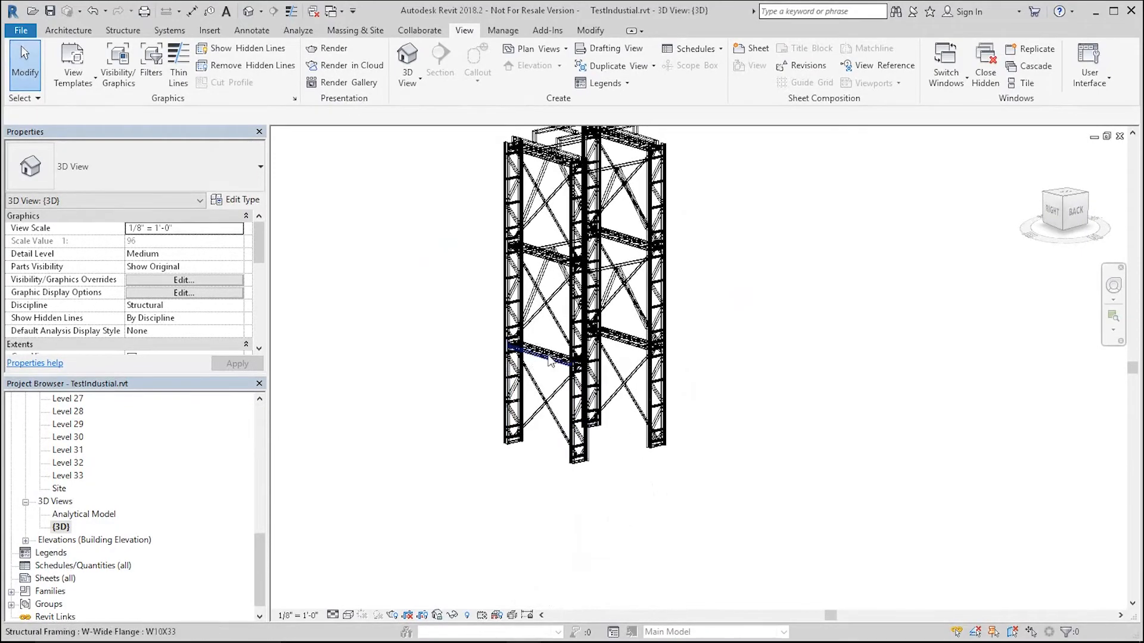
# Step: Zoom in on the tower's bracing and select an HSS12X12X3/8 vertical brace to inspect it
pyautogui.scroll(5, 532, 364)
pyautogui.scroll(-2, 662, 350)
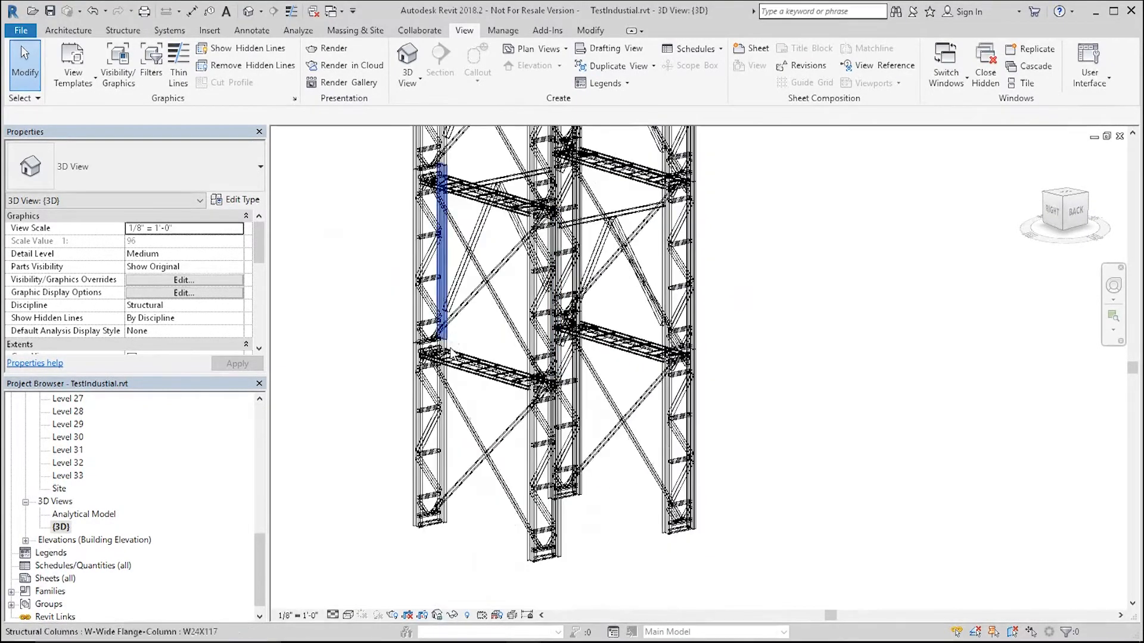
pyautogui.scroll(3, 452, 338)
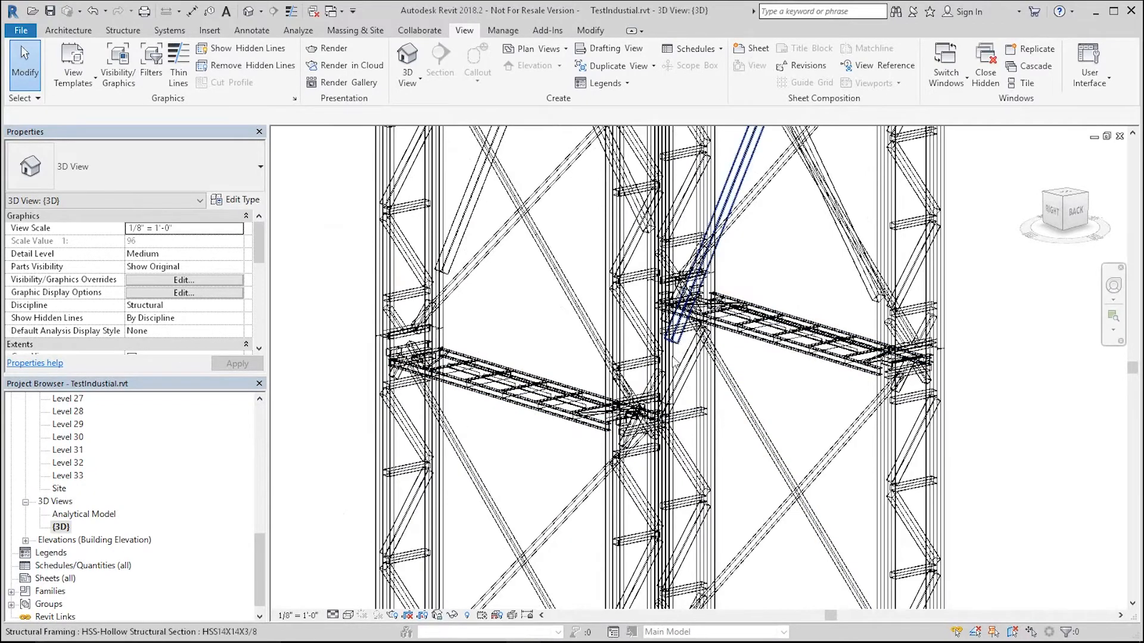
pyautogui.scroll(-3, 504, 262)
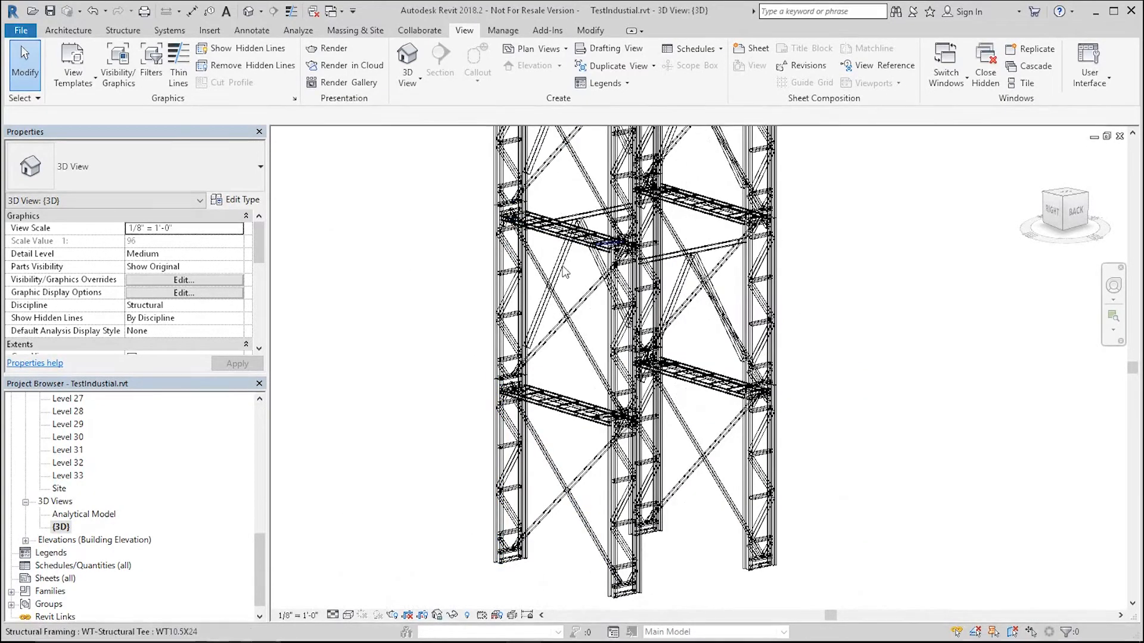
pyautogui.scroll(-3, 677, 352)
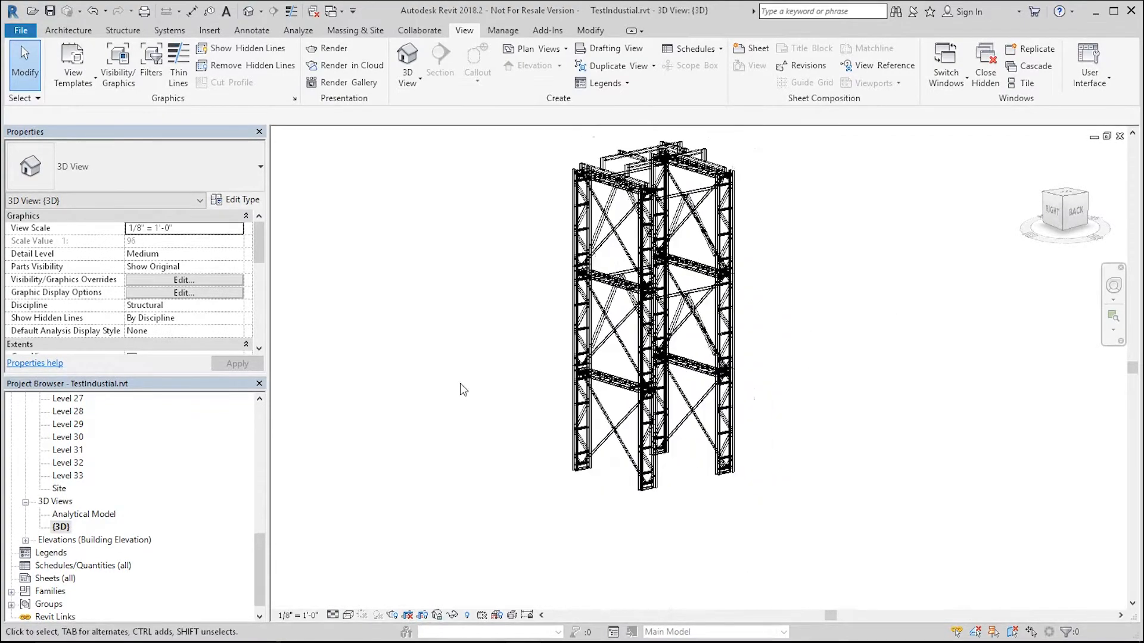
pyautogui.keyDown('shift'); pyautogui.moveTo(742, 300); pyautogui.dragTo(674, 253, button='middle'); pyautogui.keyUp('shift')
pyautogui.scroll(3, 685, 228)
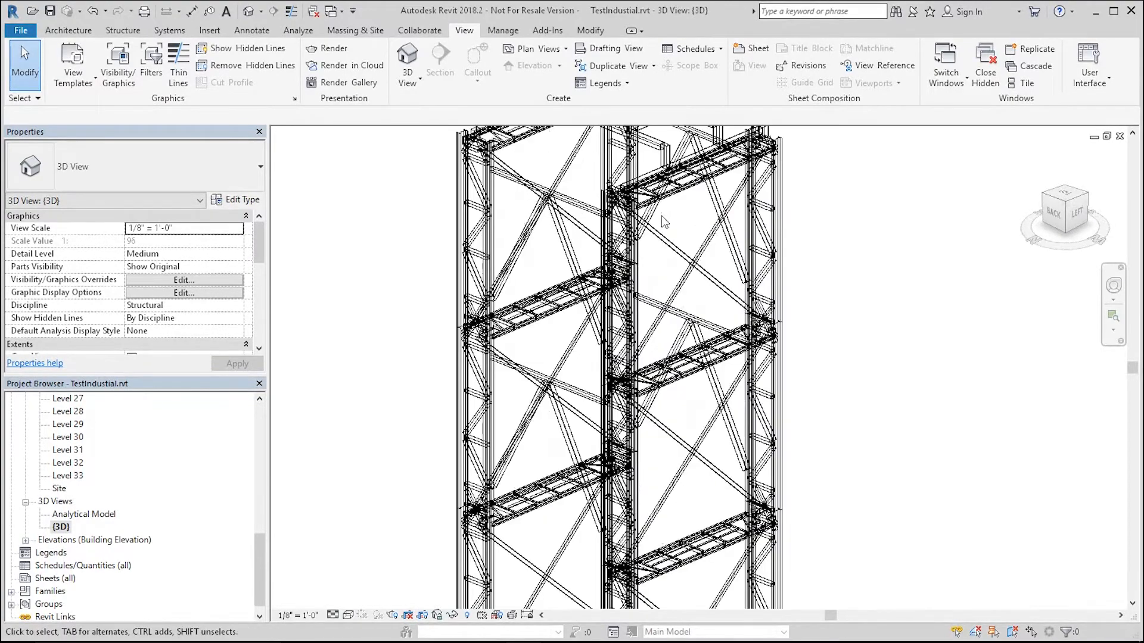
pyautogui.scroll(-2, 473, 370)
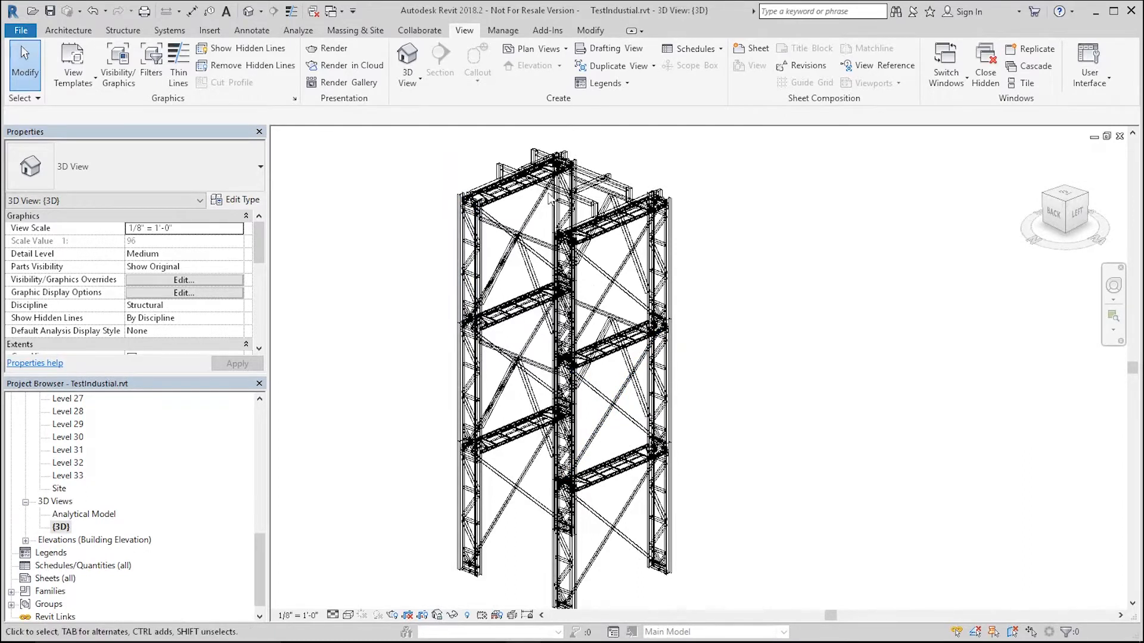
pyautogui.scroll(3, 448, 198)
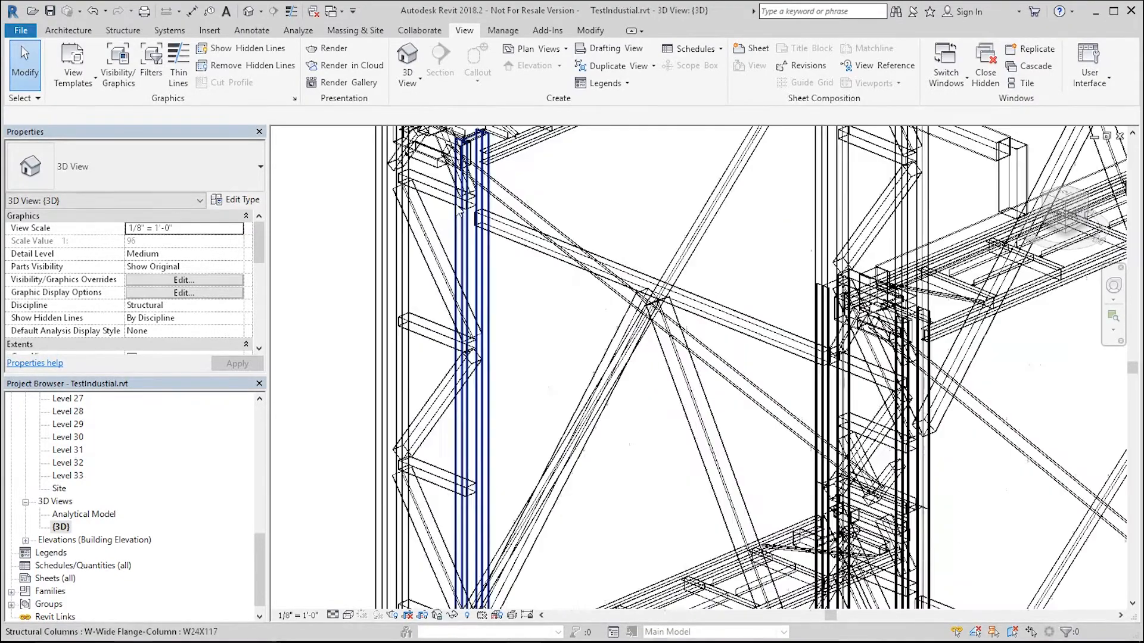
pyautogui.scroll(-5, 459, 212)
pyautogui.click(444, 365)
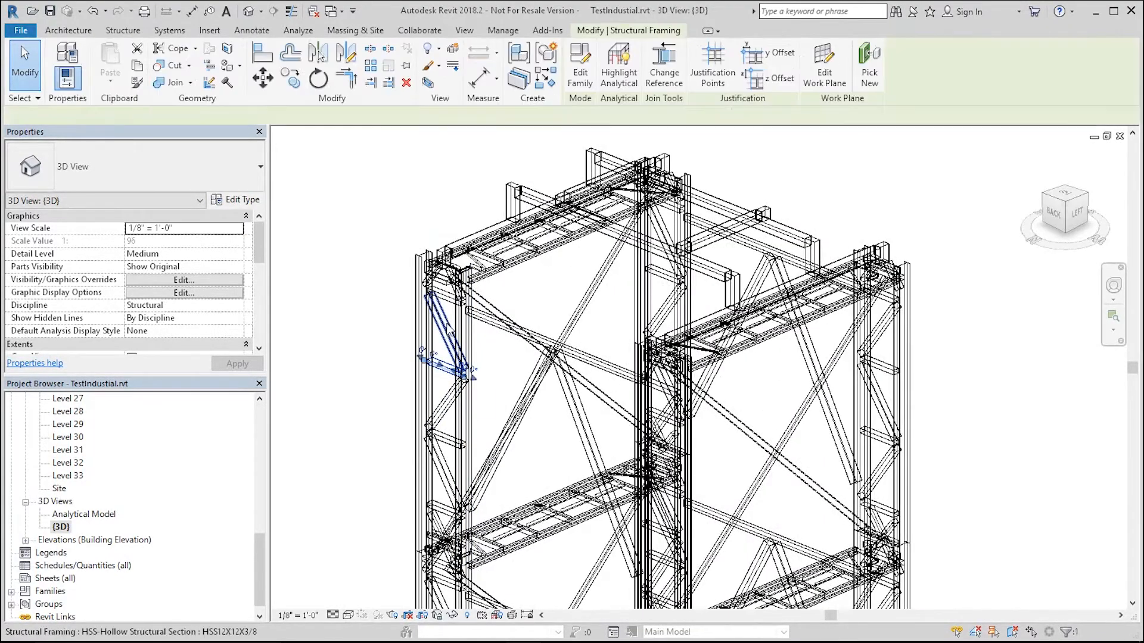
pyautogui.scroll(-3, 709, 243)
pyautogui.click(817, 268)
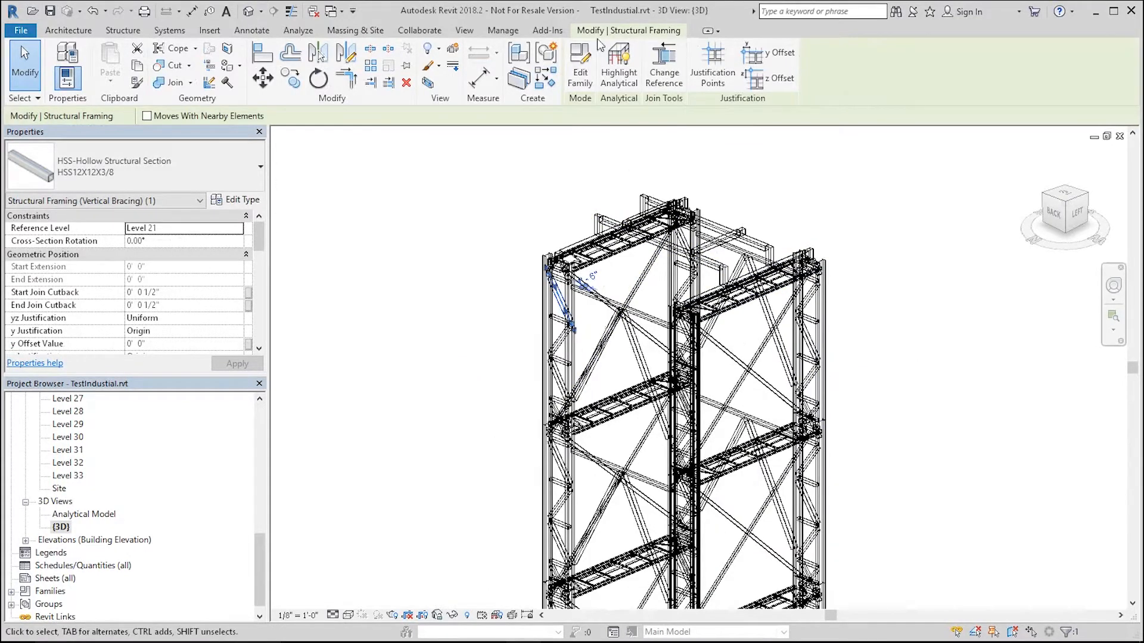
# Step: Open Export to RISA, target RISA-3D, and turn off launching the RISA application after export
pyautogui.click(548, 31)
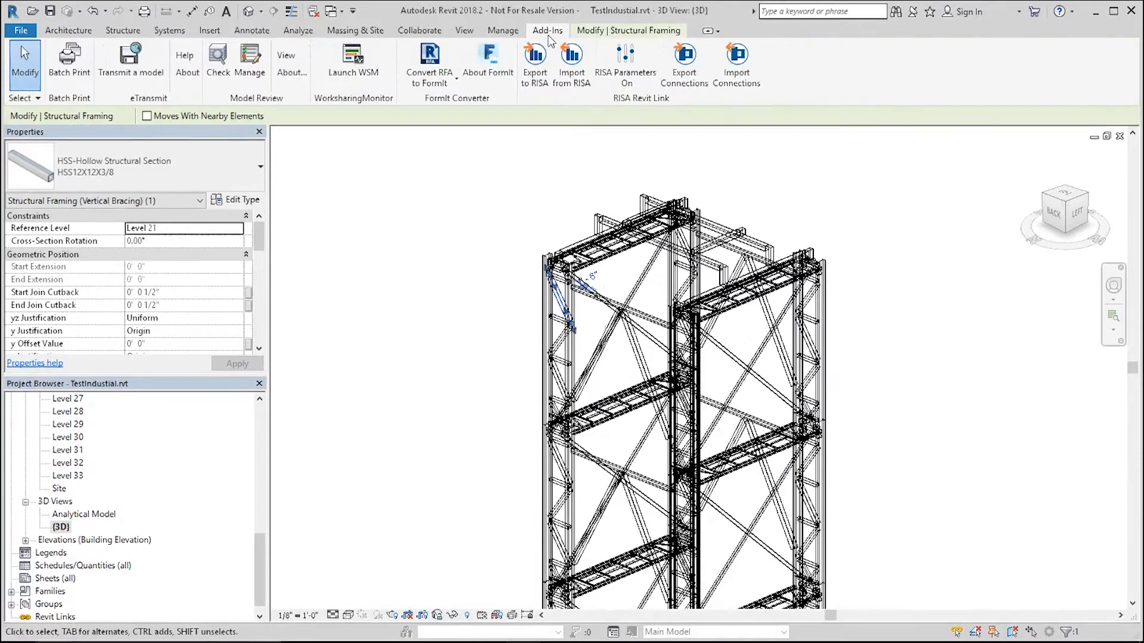
pyautogui.click(534, 76)
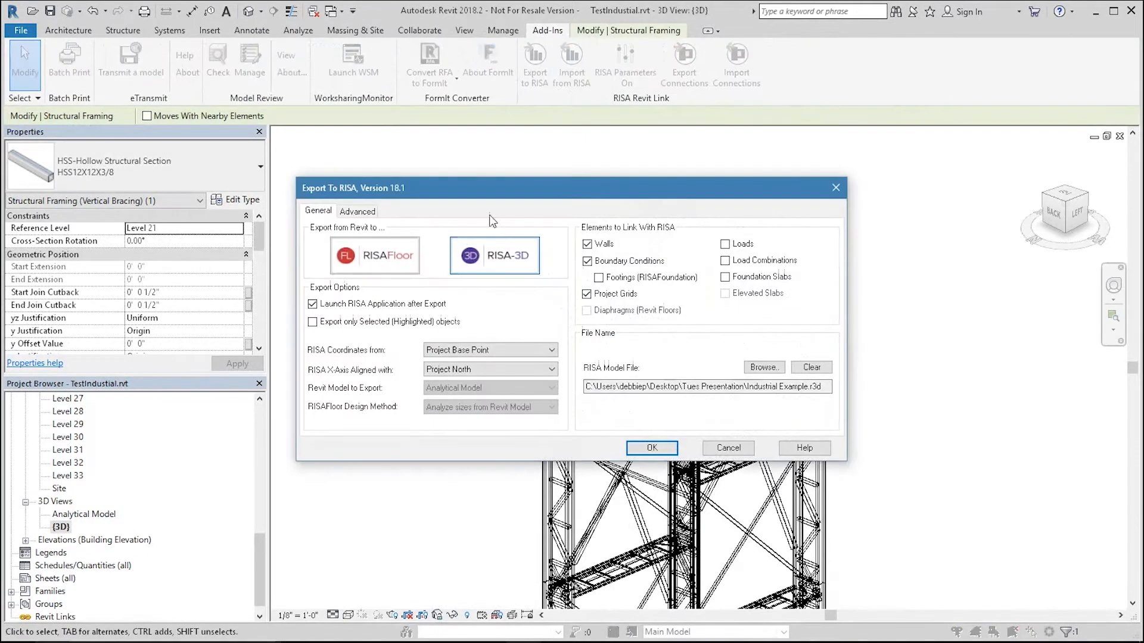
pyautogui.moveTo(424, 199); pyautogui.dragTo(402, 123)
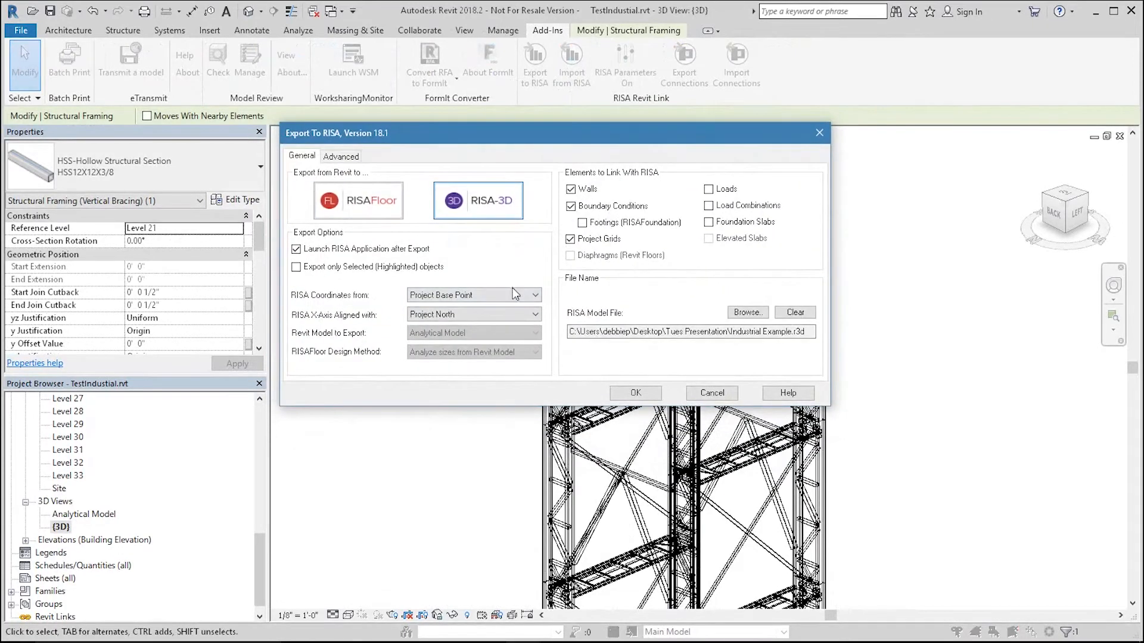
pyautogui.click(331, 197)
pyautogui.click(448, 207)
pyautogui.click(317, 250)
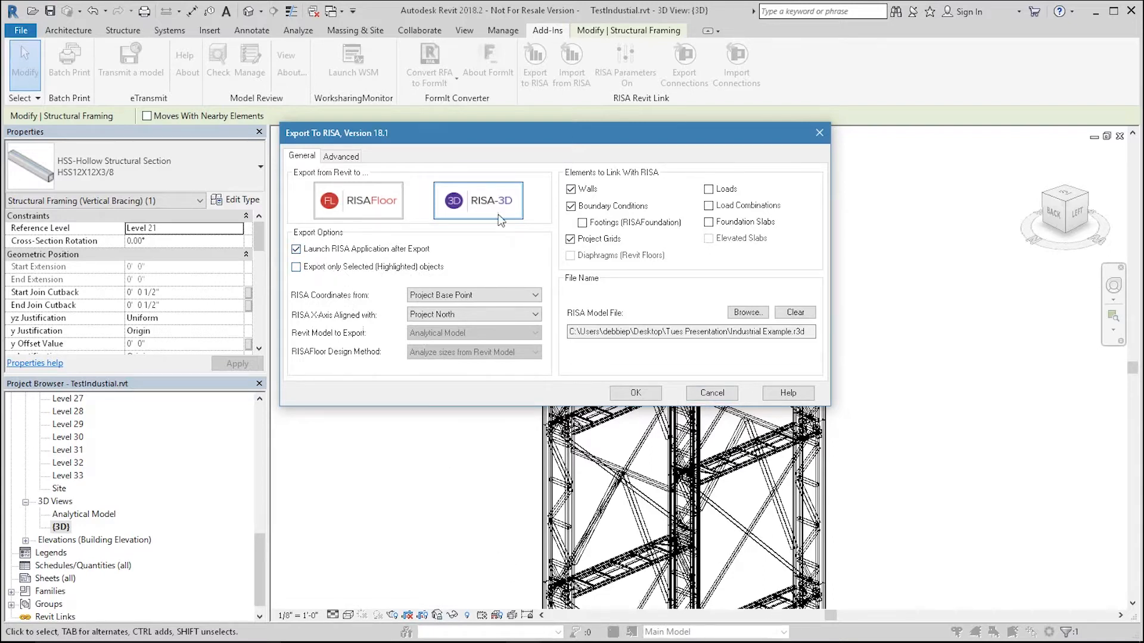
# Step: Move the Export to RISA dialog aside and cancel it
pyautogui.moveTo(574, 141); pyautogui.dragTo(284, 165)
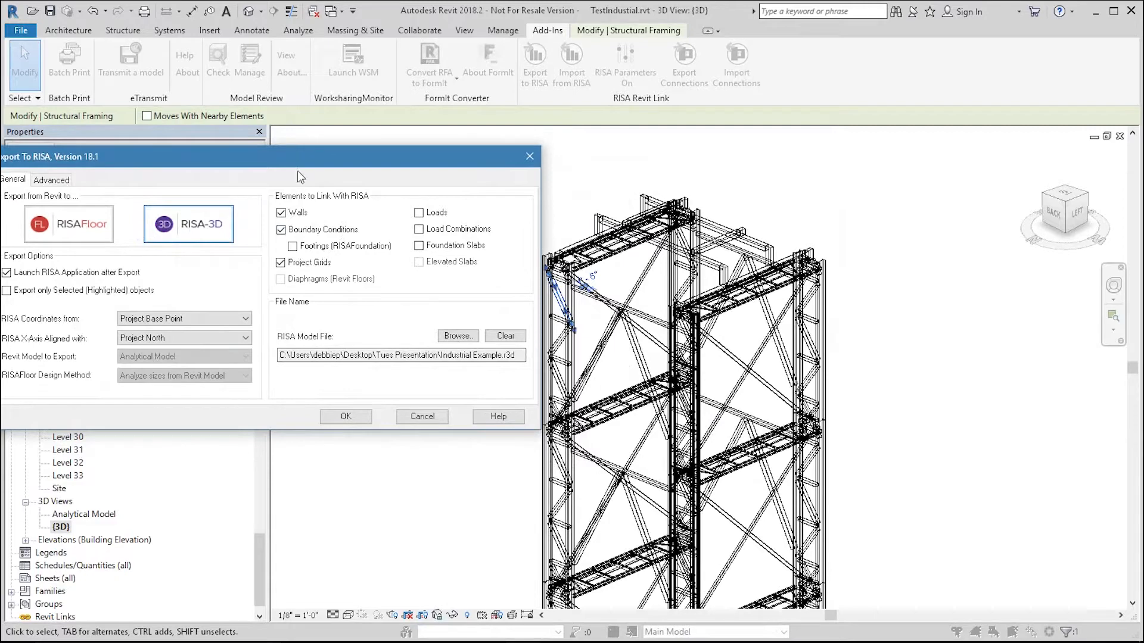
pyautogui.click(762, 188)
pyautogui.click(423, 416)
# Step: Window-select the tower's upper levels, then clear the selection
pyautogui.scroll(-3, 501, 259)
pyautogui.click(700, 345)
pyautogui.moveTo(700, 346); pyautogui.dragTo(766, 396)
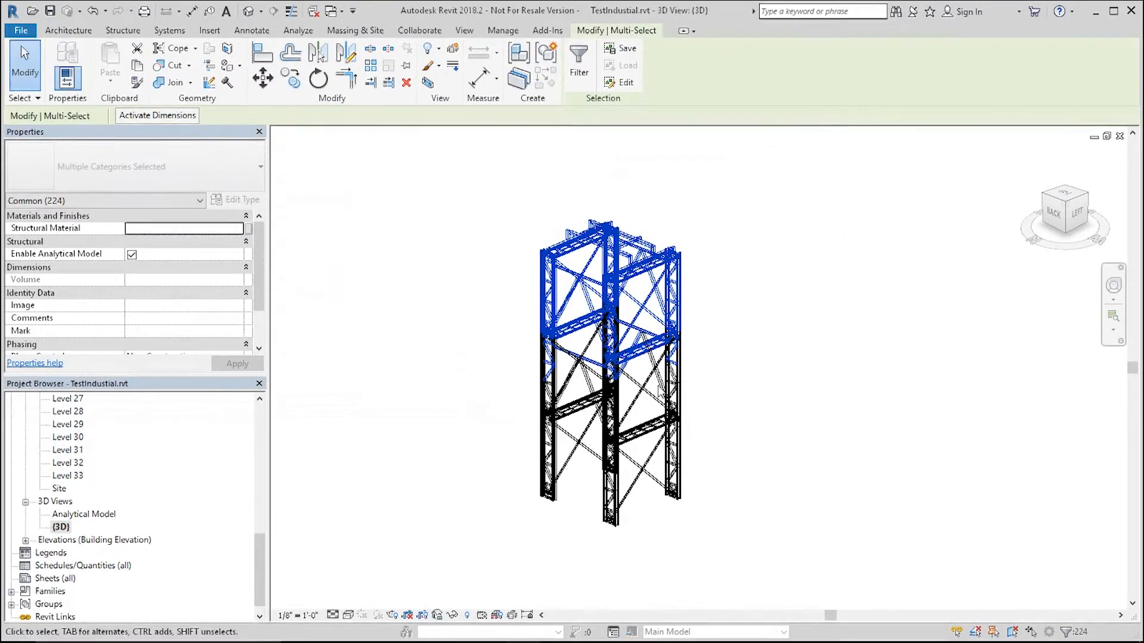
pyautogui.moveTo(498, 178); pyautogui.dragTo(755, 361)
pyautogui.moveTo(470, 171); pyautogui.dragTo(749, 354)
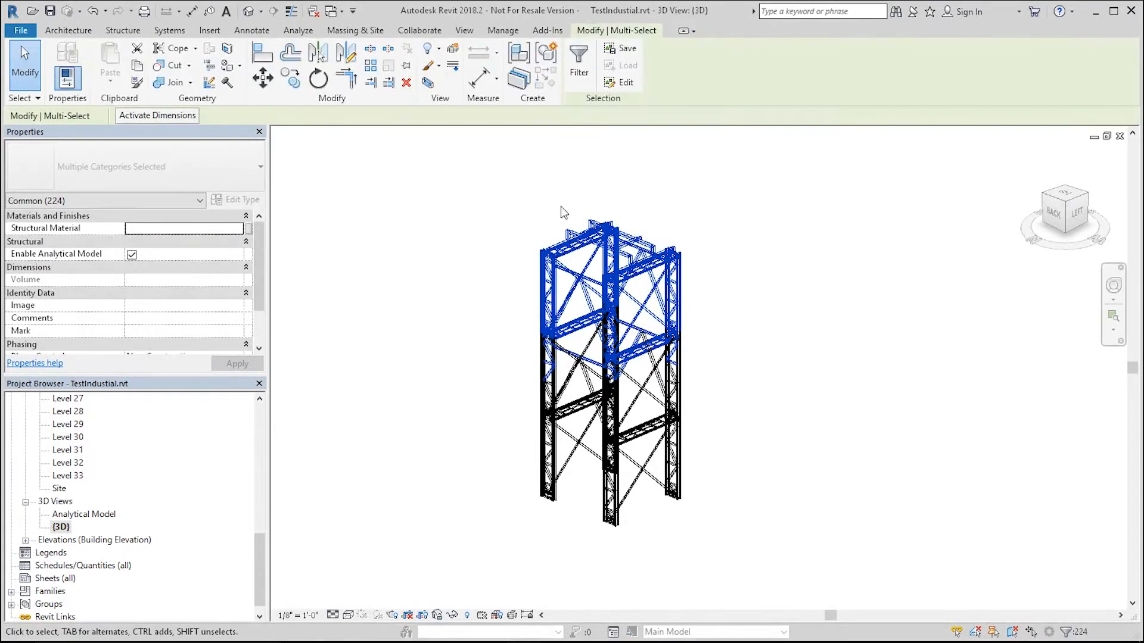
pyautogui.click(493, 151)
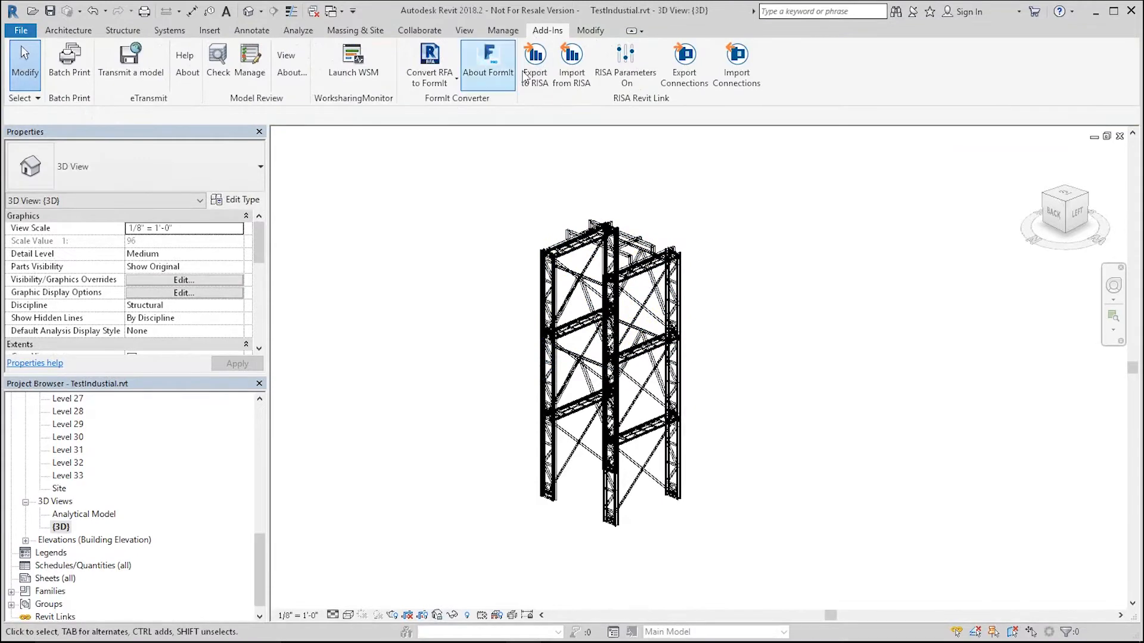
# Step: Reopen Export to RISA, review the RISA coordinates and X-axis alignment options, and cancel
pyautogui.click(535, 63)
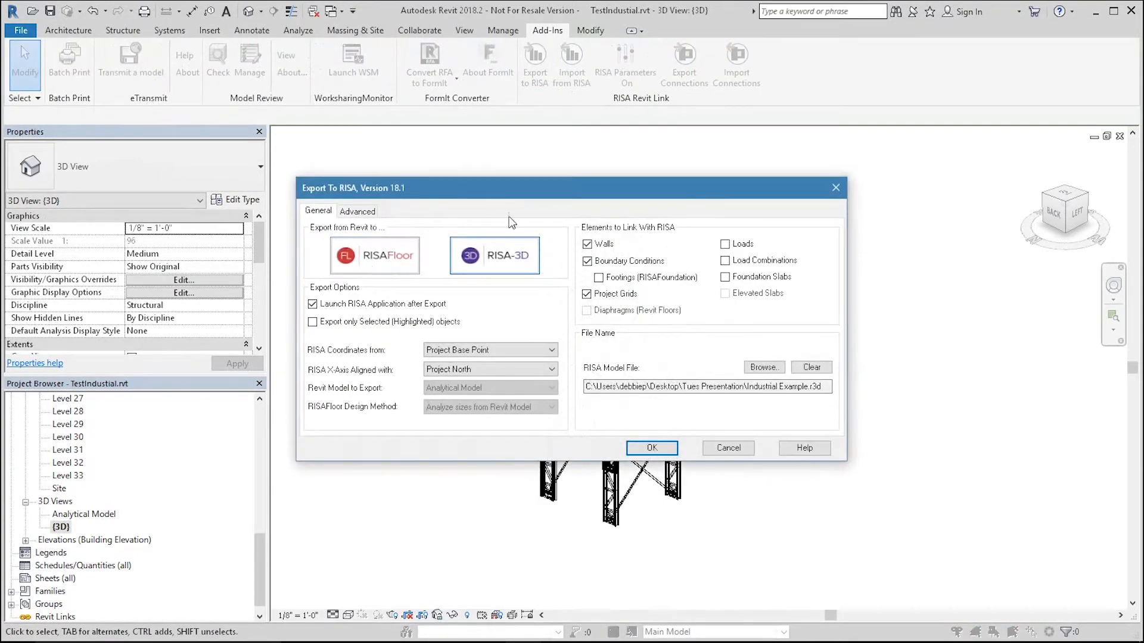
pyautogui.click(483, 355)
pyautogui.click(484, 361)
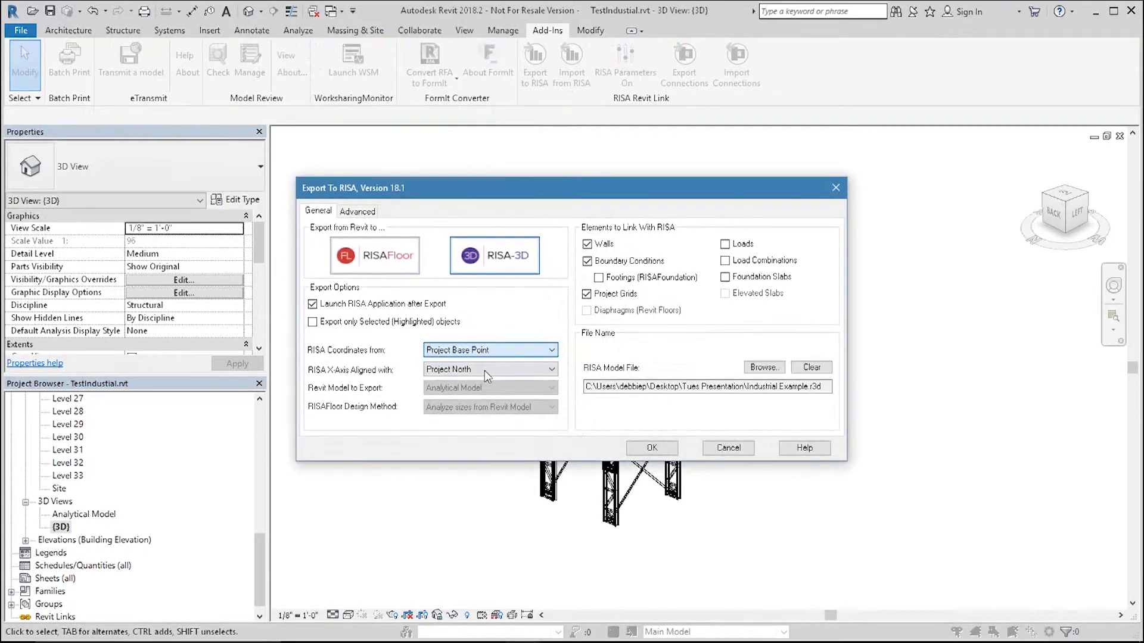
pyautogui.click(484, 371)
pyautogui.click(484, 381)
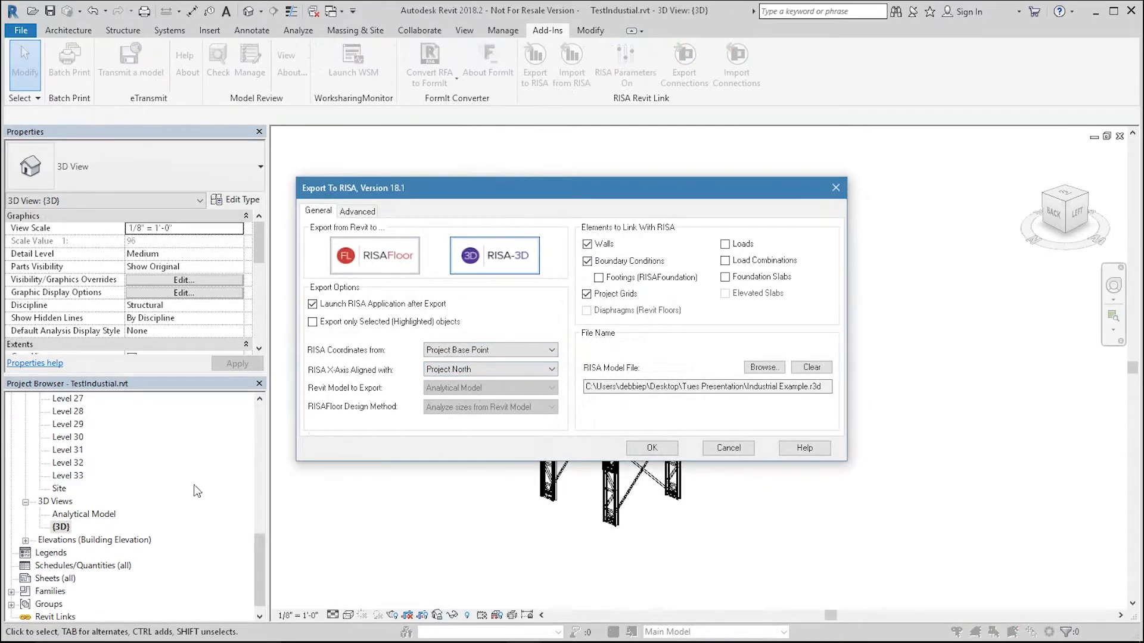
pyautogui.click(726, 448)
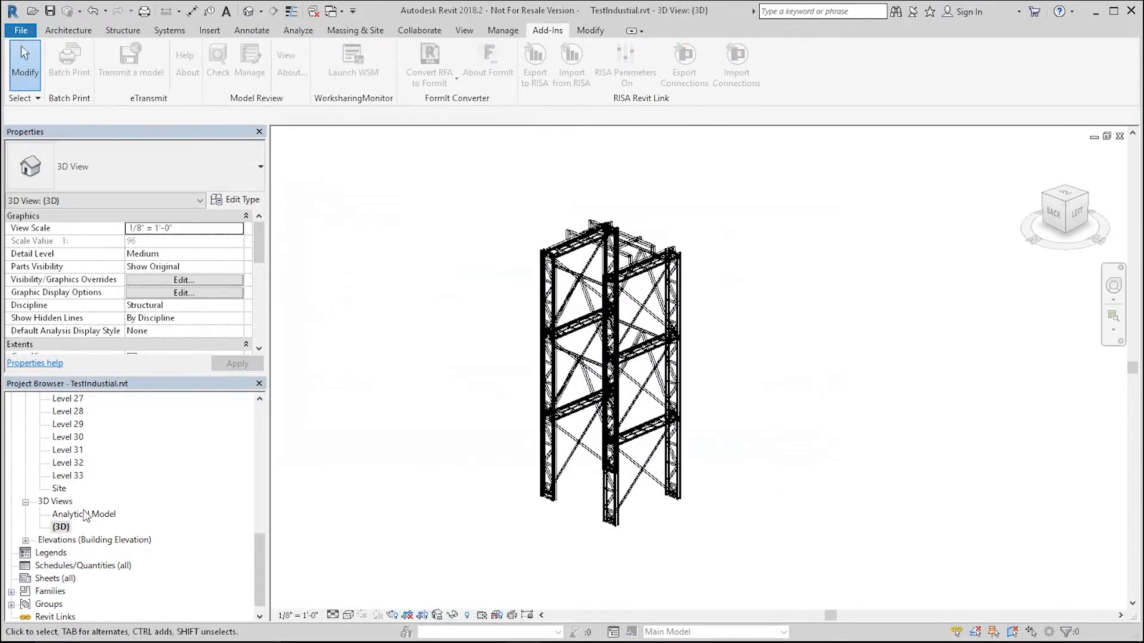
# Step: Open the Analytical Model 3D view and zoom and orbit around the tower's analytical members
pyautogui.doubleClick(84, 514)
pyautogui.scroll(10, 748, 498)
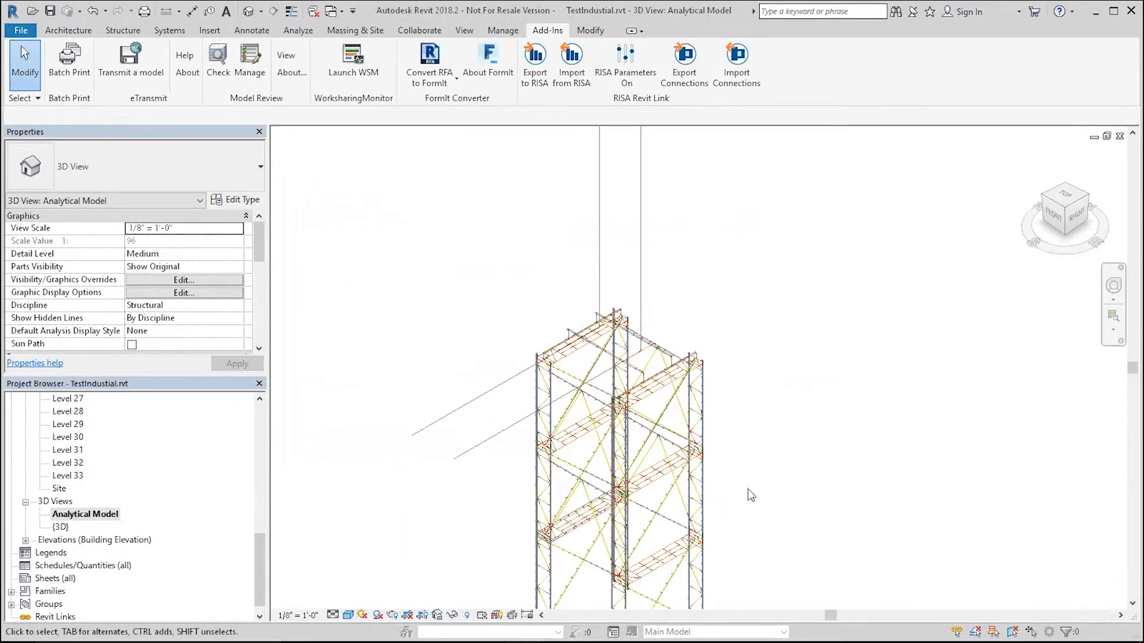
pyautogui.scroll(-4, 814, 423)
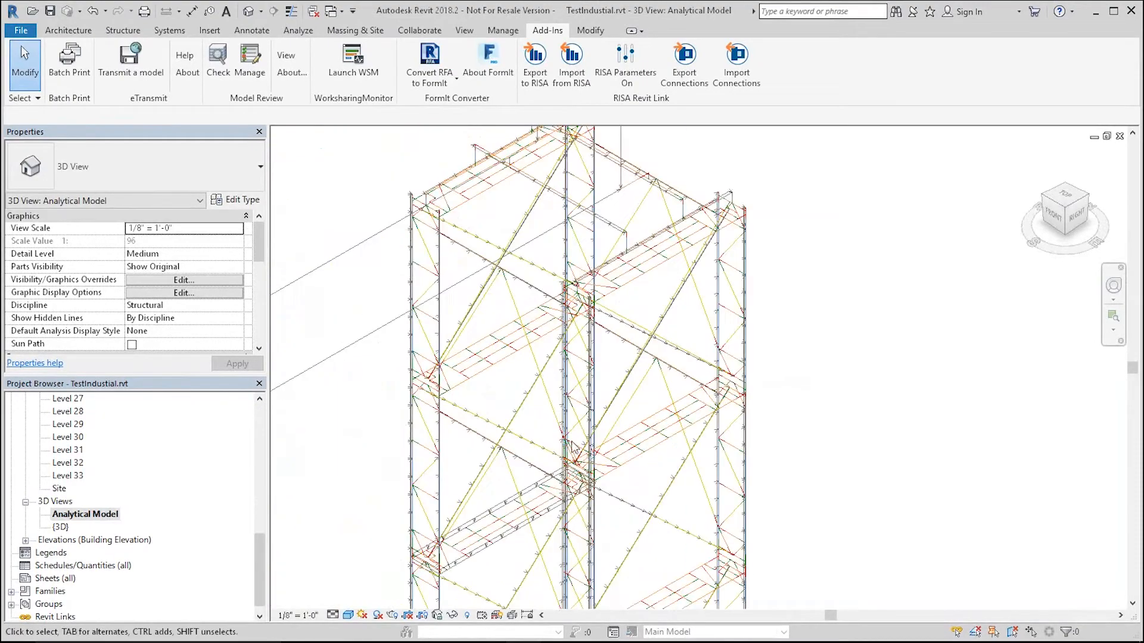
pyautogui.scroll(-3, 798, 428)
pyautogui.keyDown('shift'); pyautogui.moveTo(799, 376); pyautogui.dragTo(802, 340, button='middle'); pyautogui.keyUp('shift')
pyautogui.scroll(3, 709, 334)
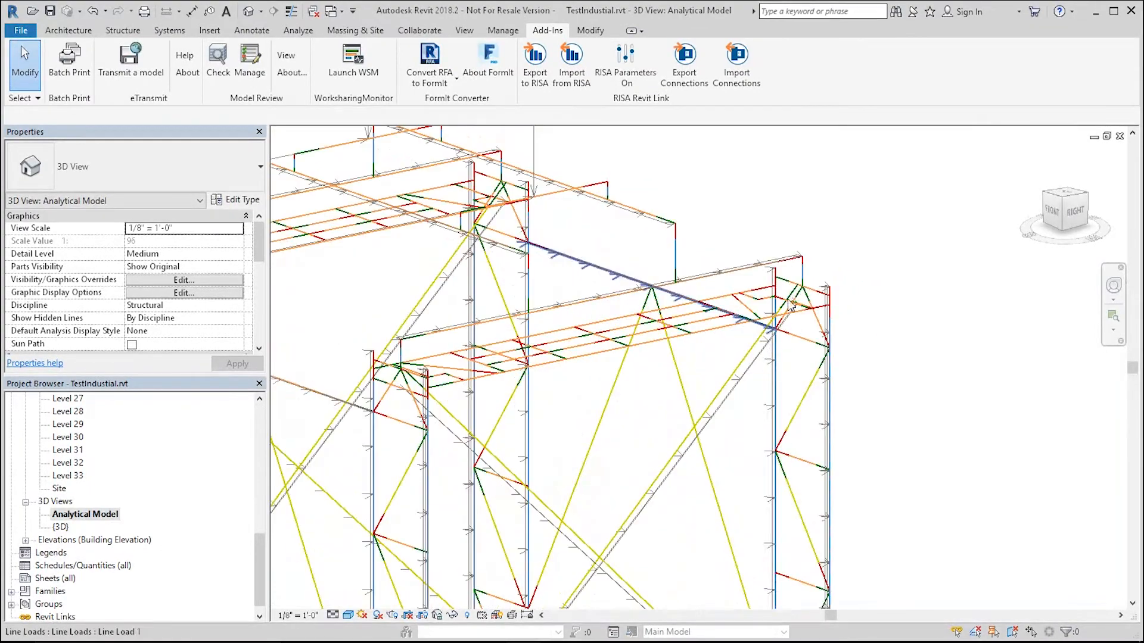
pyautogui.scroll(-3, 383, 353)
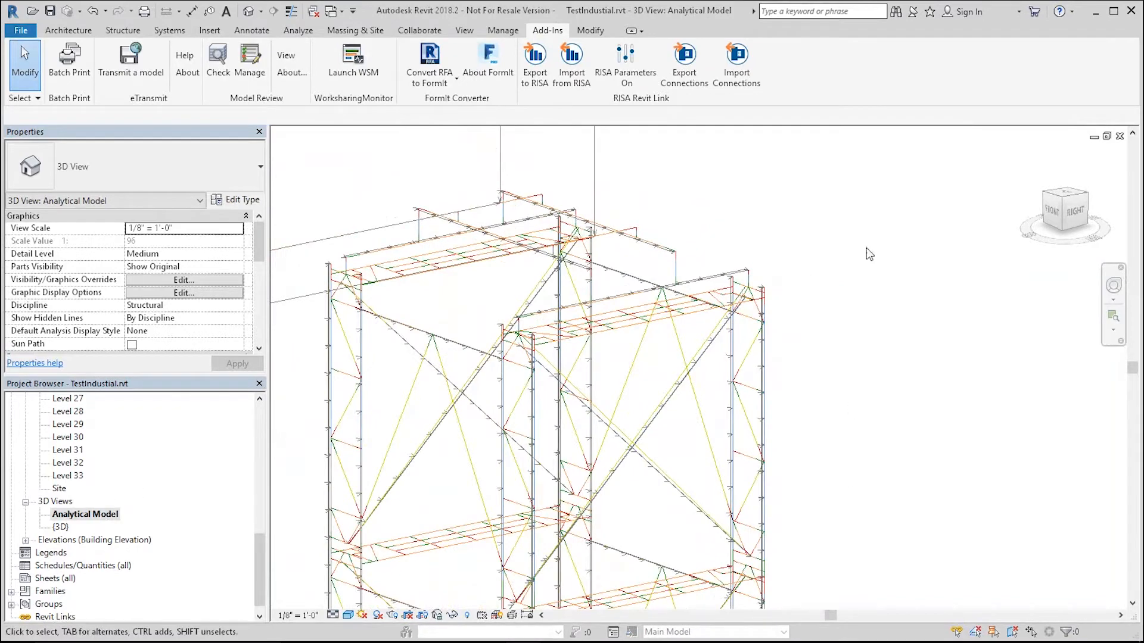
pyautogui.scroll(-2, 866, 251)
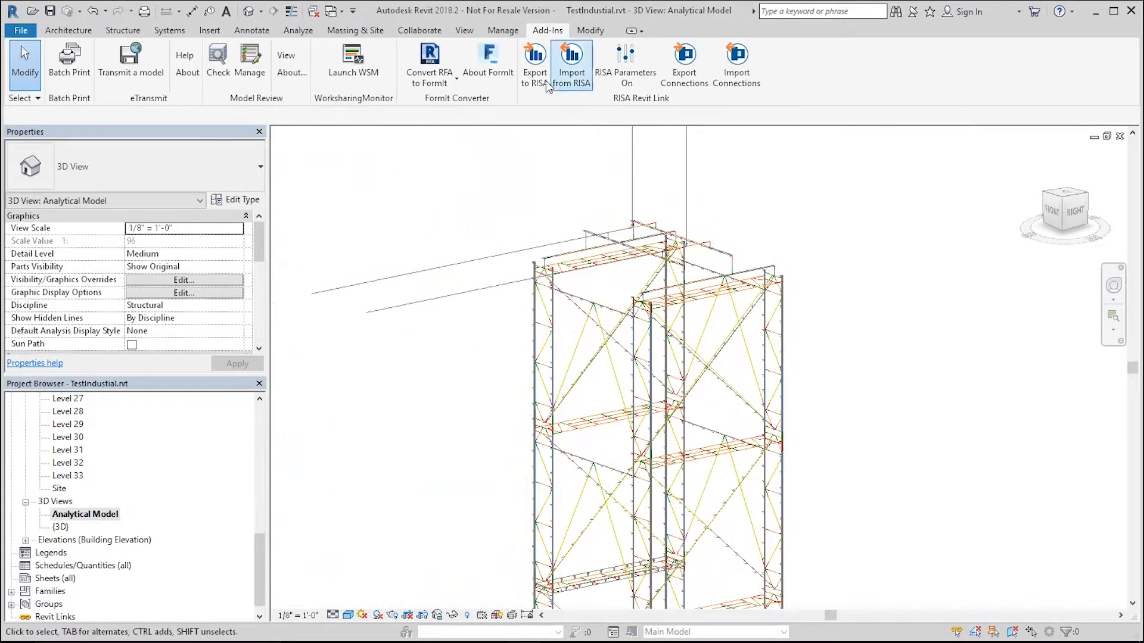
# Step: Open Export to RISA and set the RISA model file to Industrial Example2.r3d in the Revit folder
pyautogui.click(535, 66)
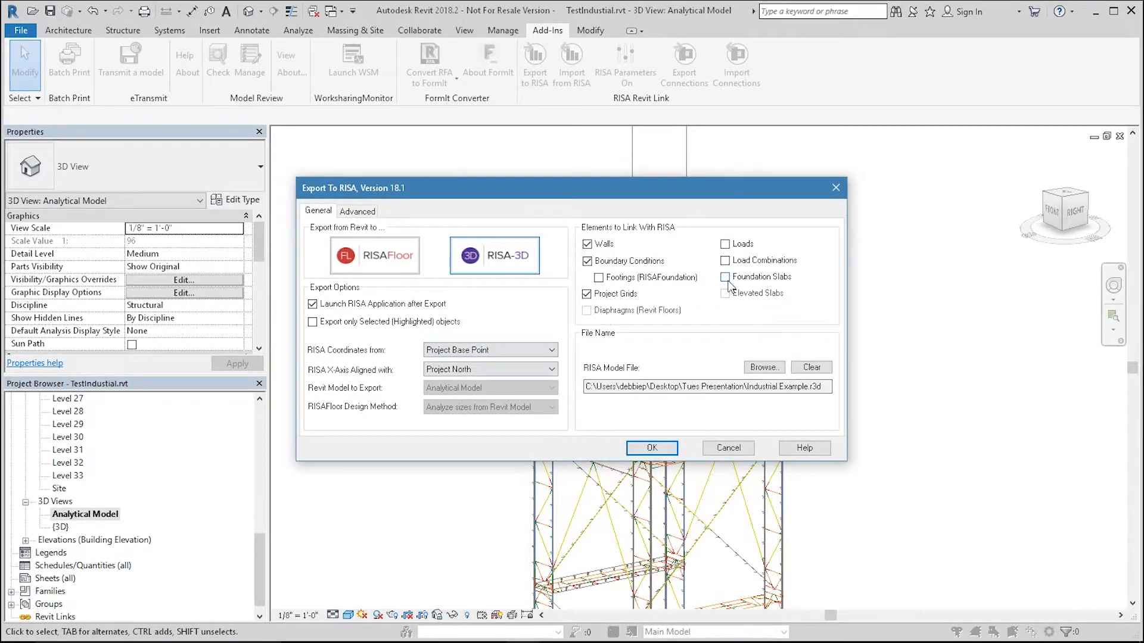
pyautogui.click(826, 370)
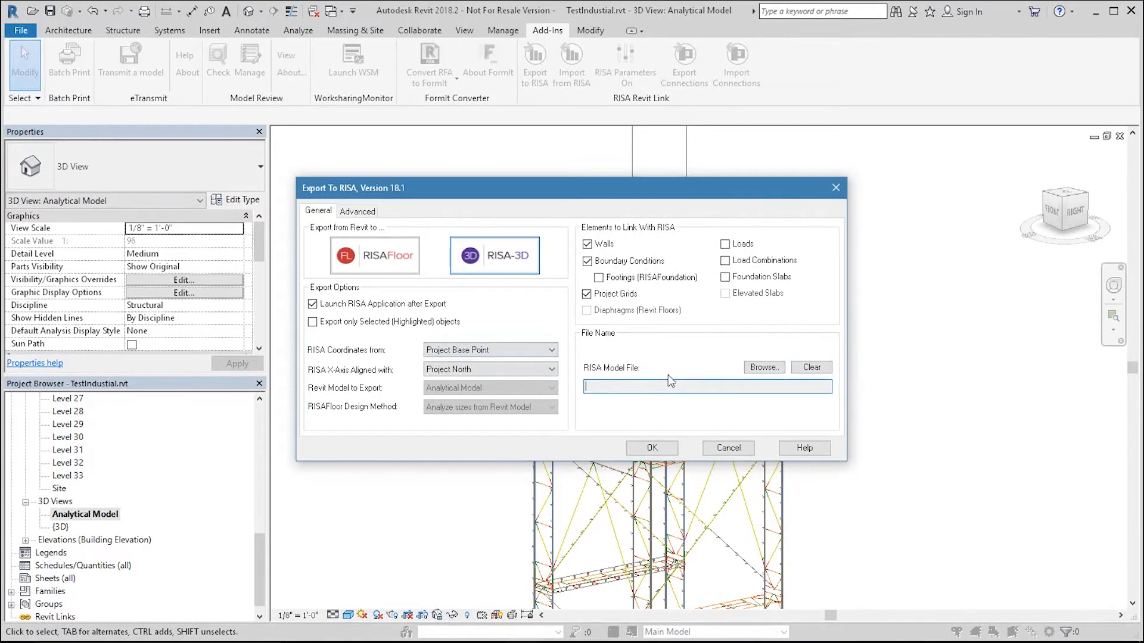
pyautogui.click(765, 368)
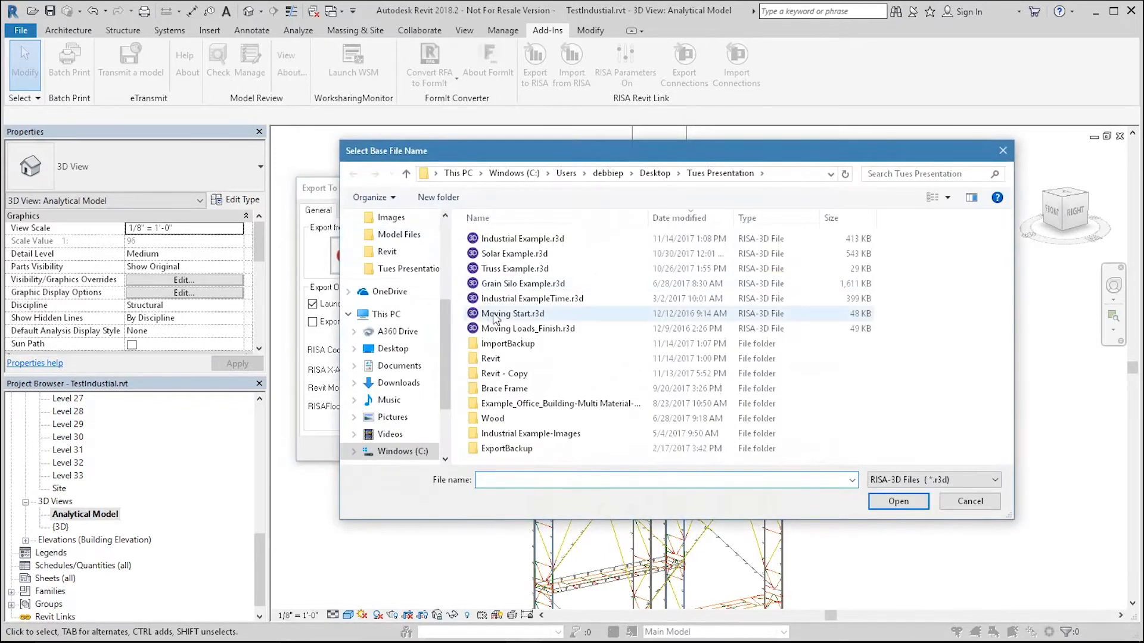
pyautogui.doubleClick(511, 359)
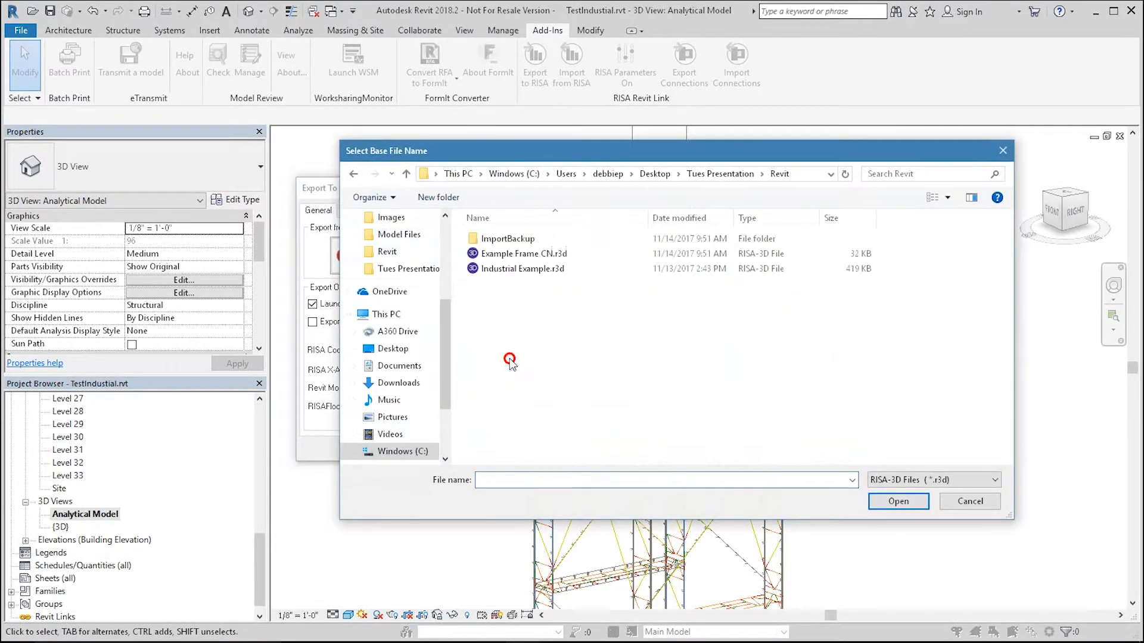
pyautogui.click(522, 269)
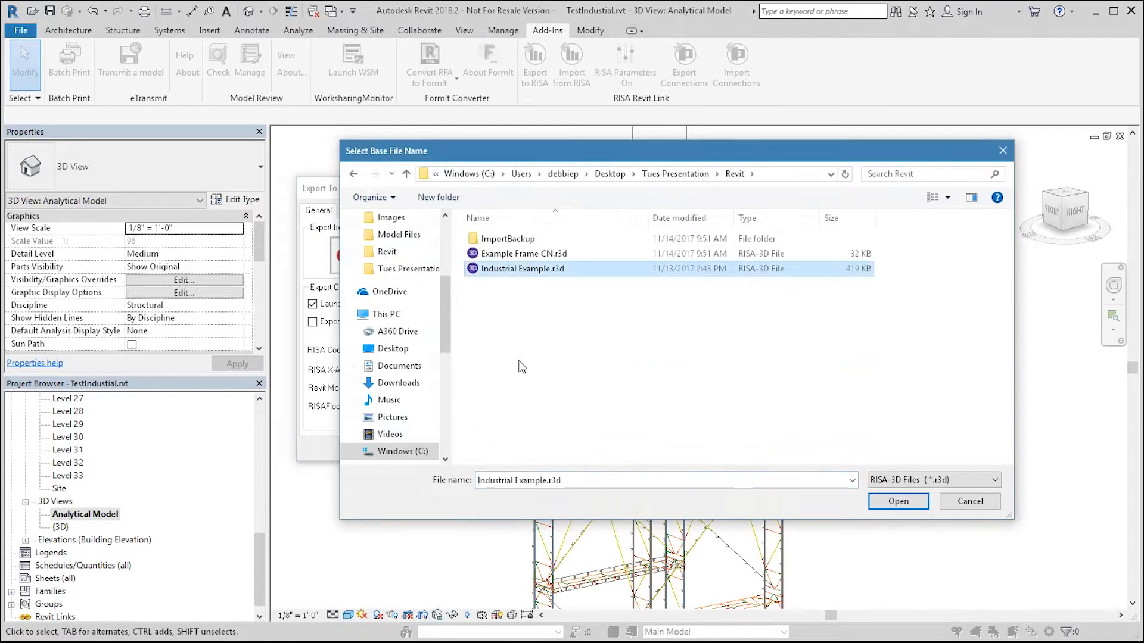
pyautogui.click(553, 477)
pyautogui.click(547, 480)
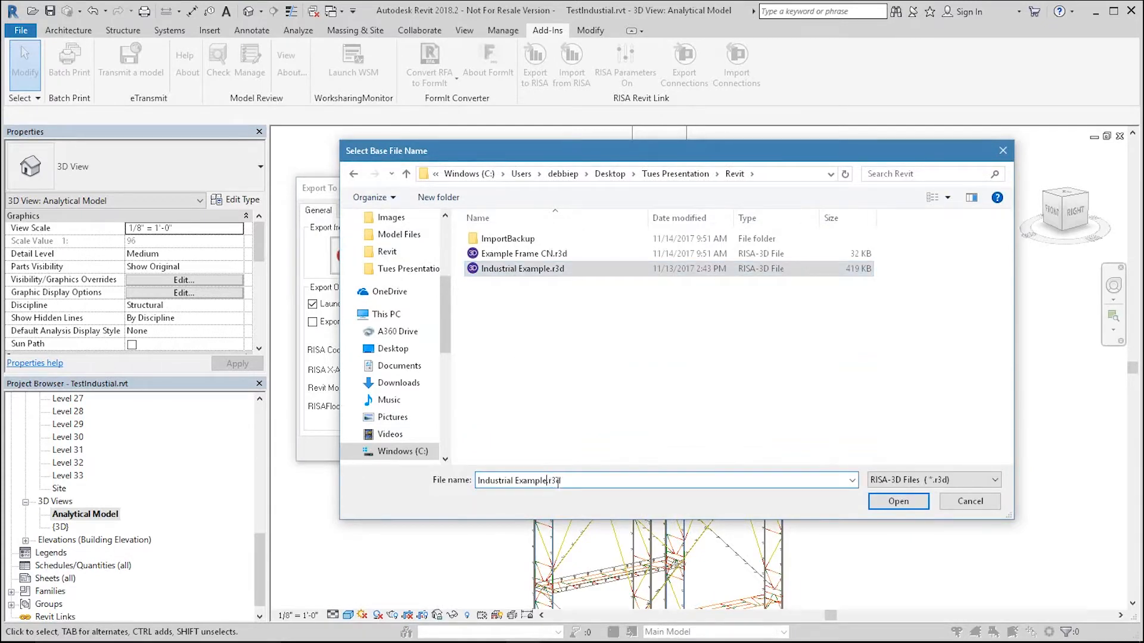
pyautogui.write('2')
pyautogui.click(898, 501)
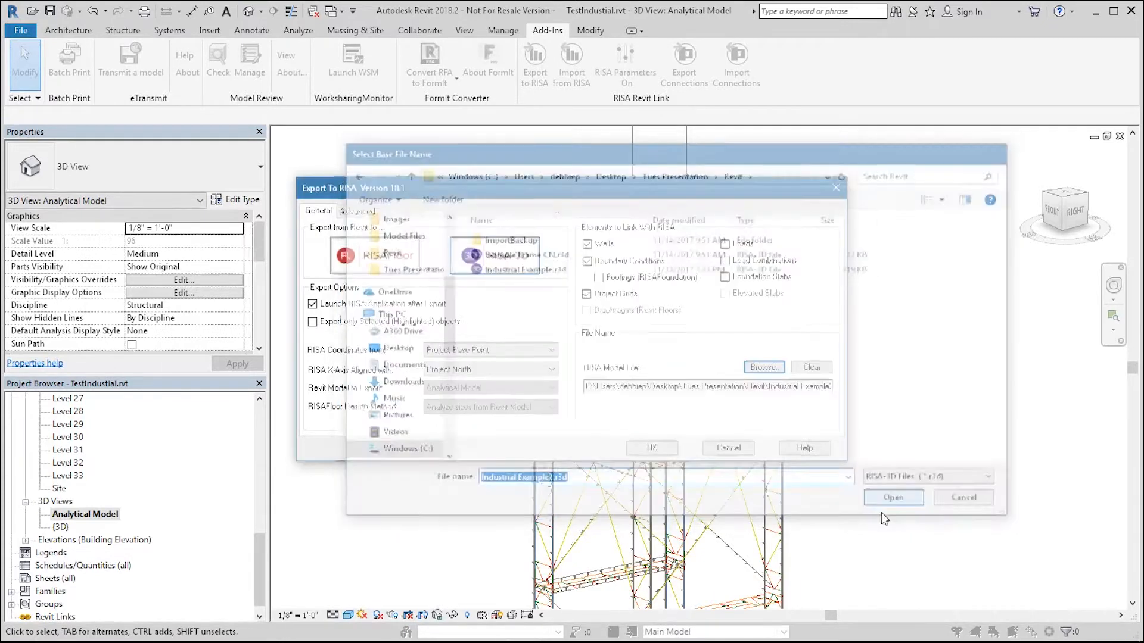
# Step: In the advanced export settings, set the export process to Overwrite all RISA items
pyautogui.click(357, 211)
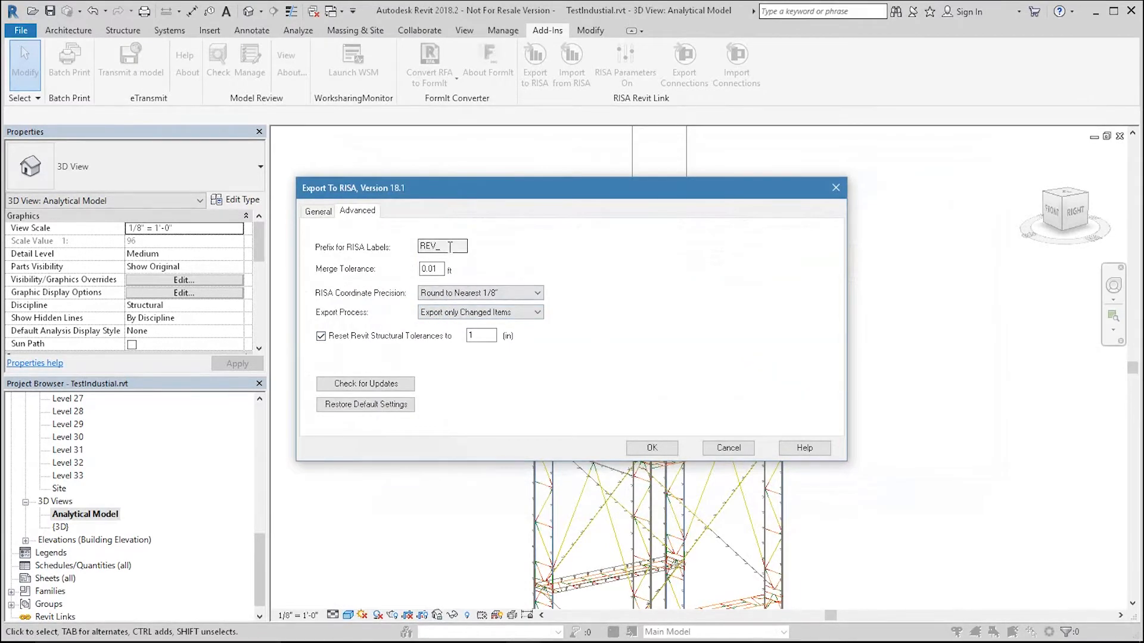
pyautogui.doubleClick(448, 247)
pyautogui.doubleClick(438, 270)
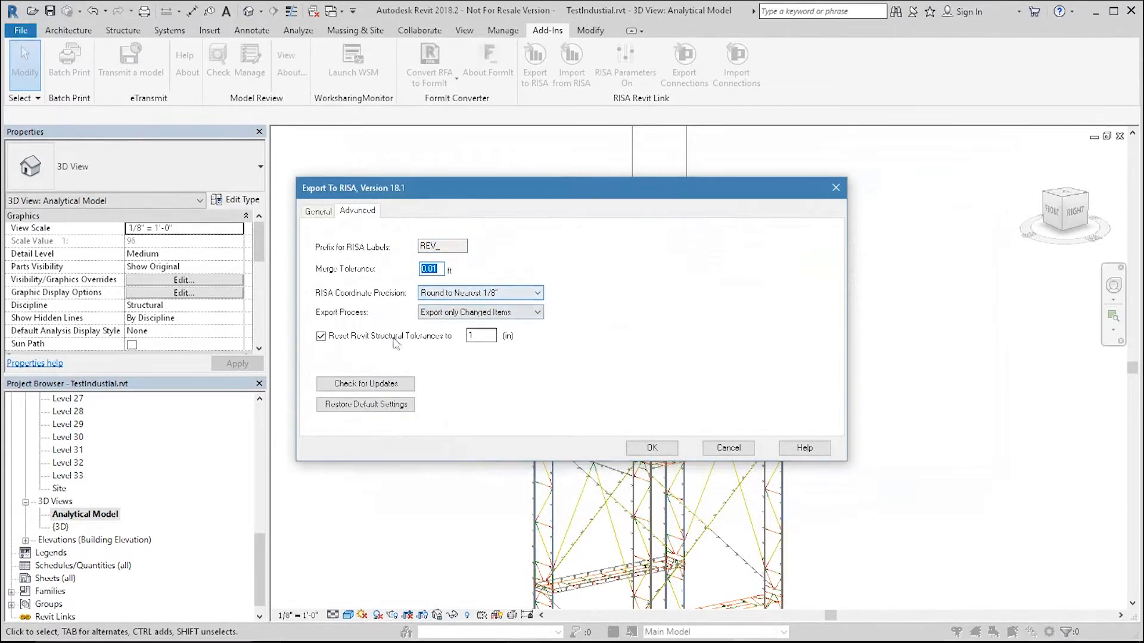
pyautogui.click(470, 314)
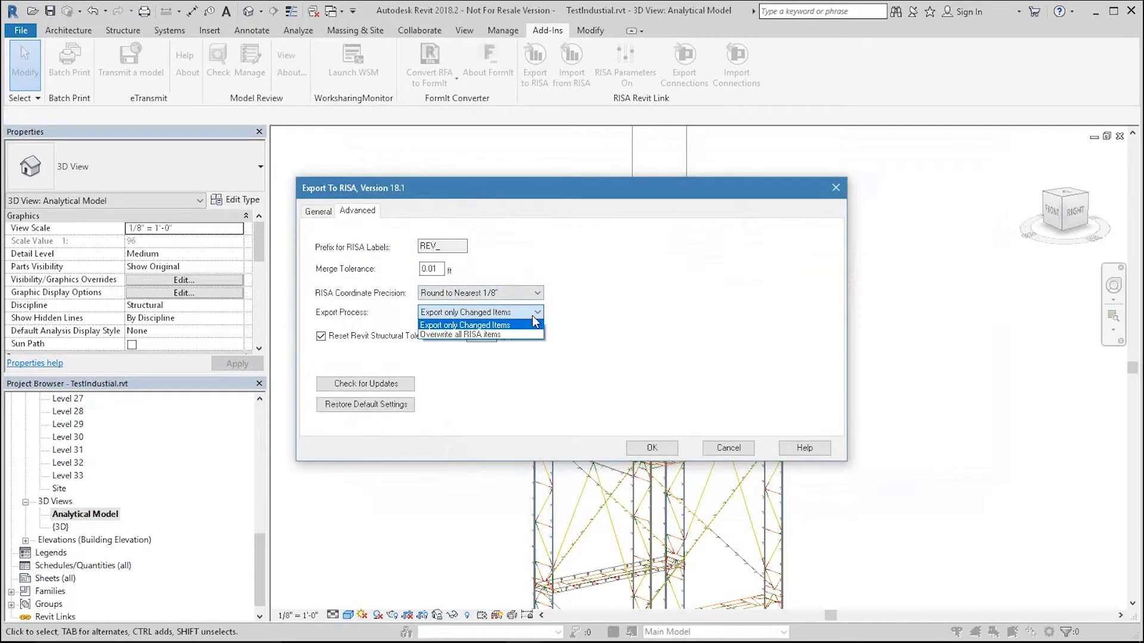
pyautogui.click(514, 325)
pyautogui.click(508, 314)
pyautogui.click(493, 335)
pyautogui.click(499, 312)
pyautogui.click(507, 312)
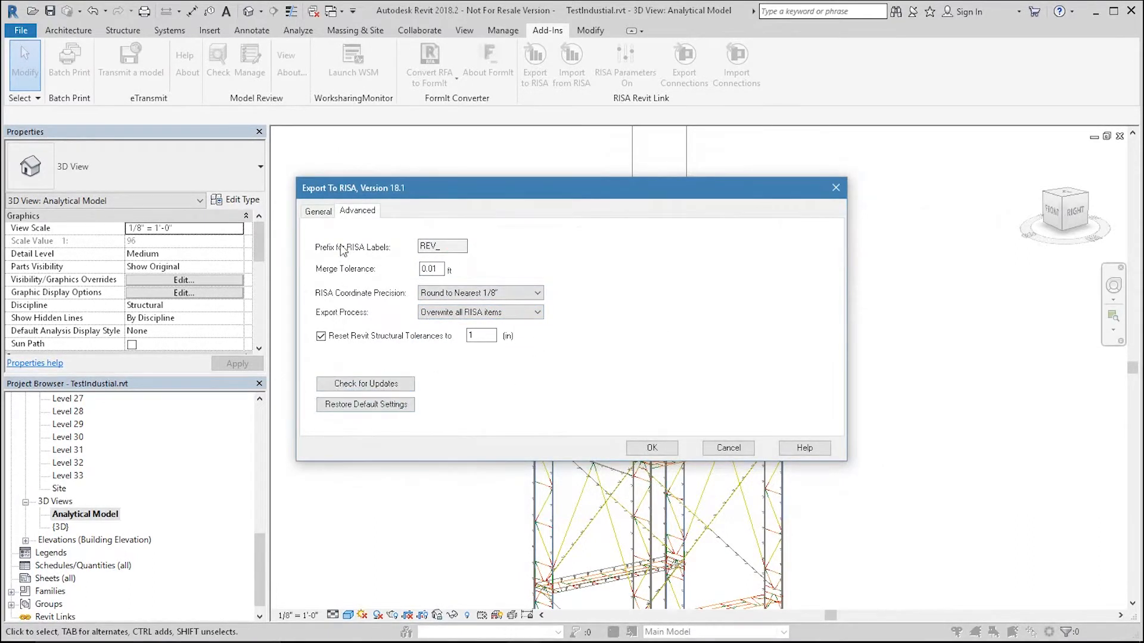
# Step: Run the export to RISA-3D, saving the Revit model, and close the export report
pyautogui.click(319, 212)
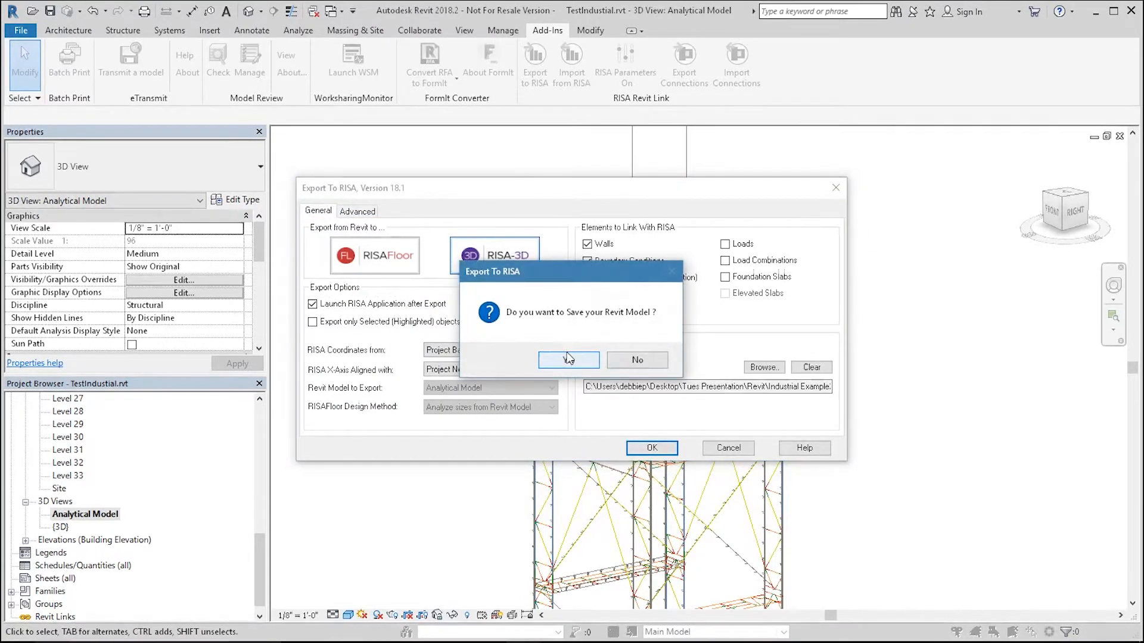
pyautogui.click(569, 360)
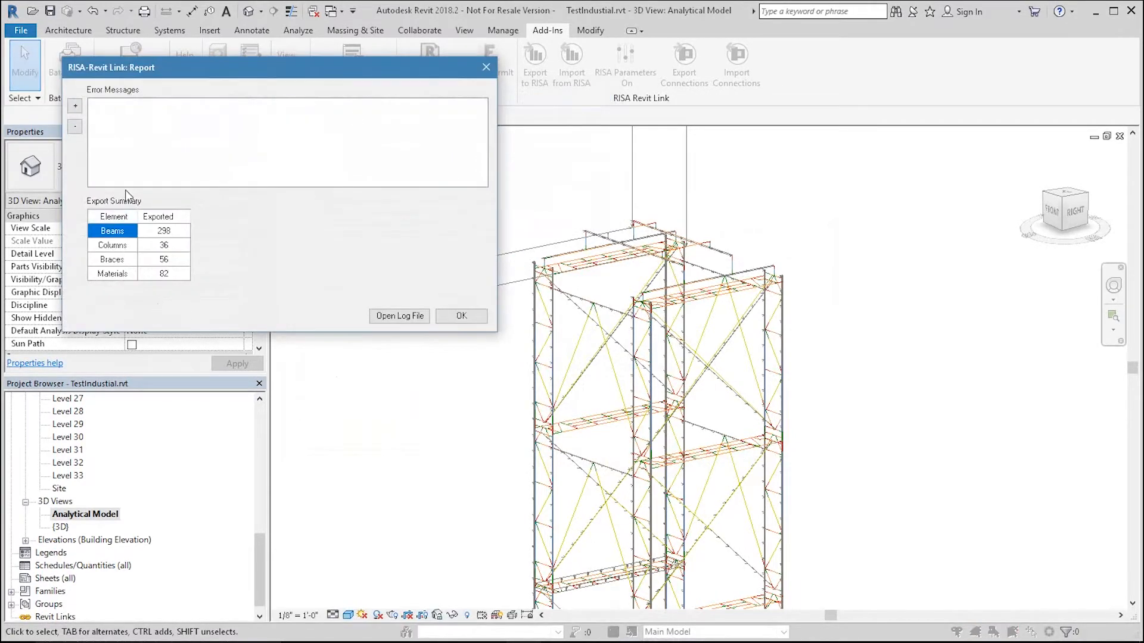
pyautogui.moveTo(105, 101); pyautogui.dragTo(111, 172)
pyautogui.click(460, 316)
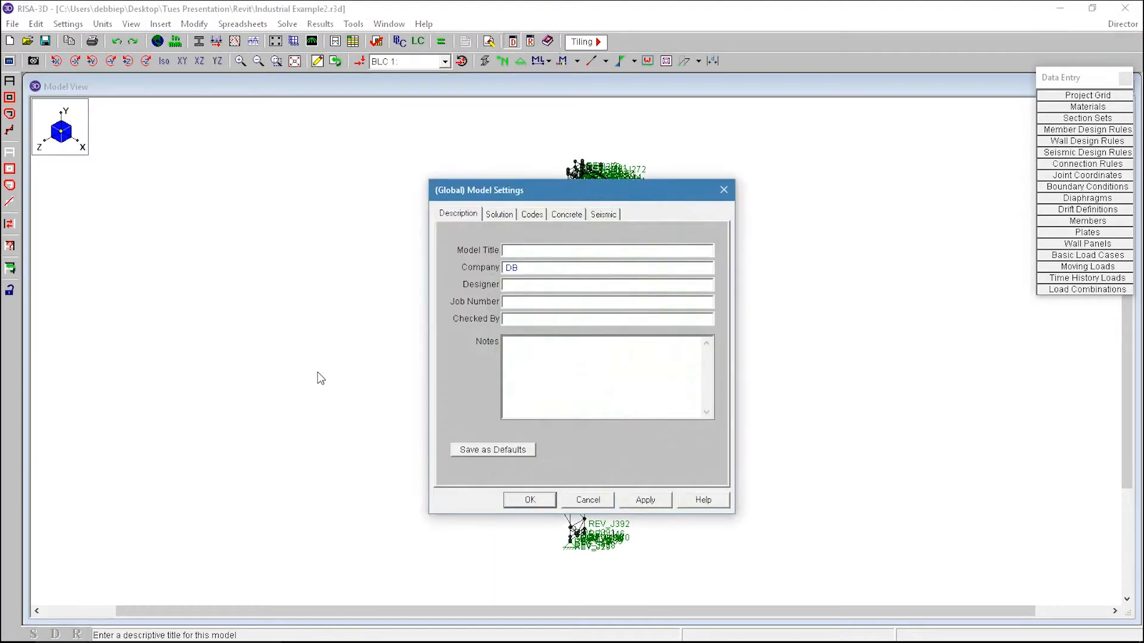
# Step: Dismiss the RISA-3D model settings and open the Members spreadsheet to review sections and materials
pyautogui.click(588, 500)
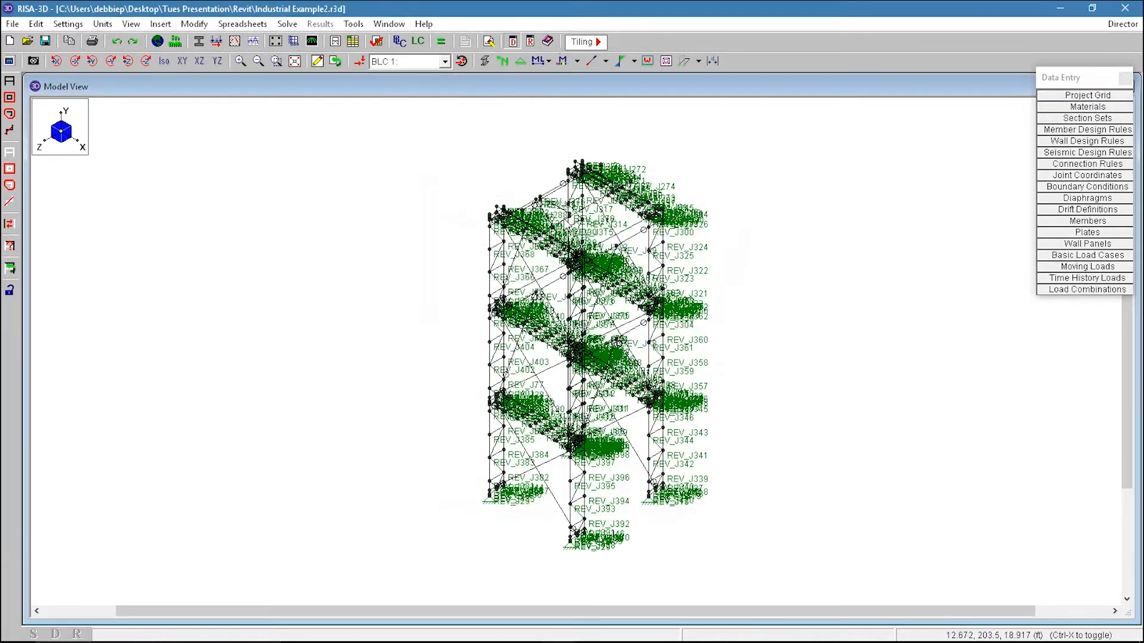
pyautogui.click(1092, 222)
pyautogui.click(409, 169)
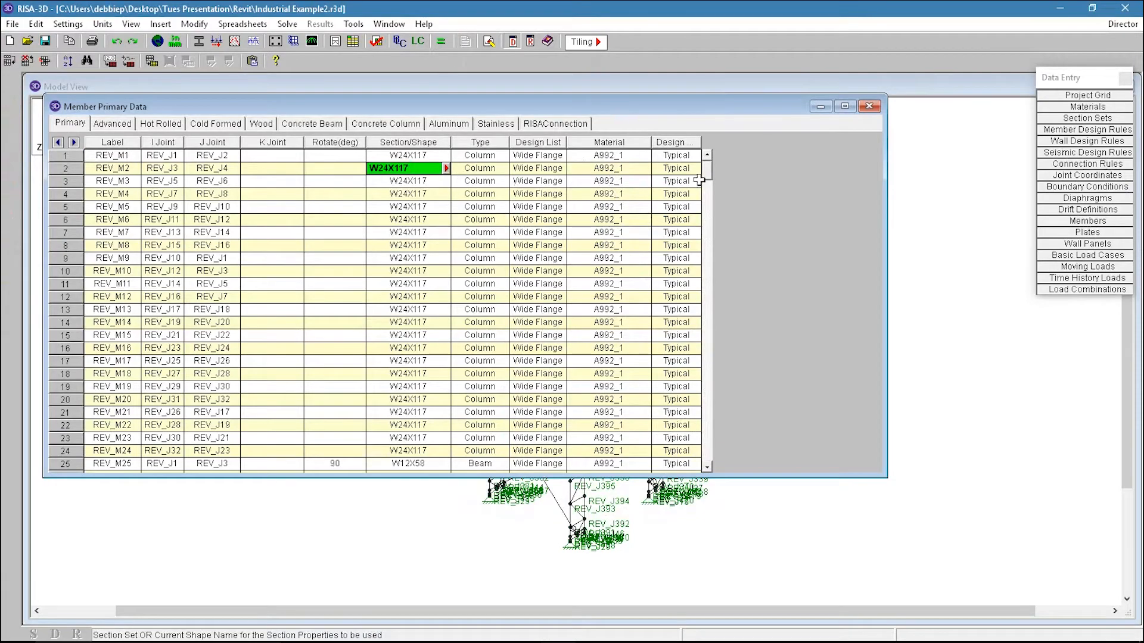
pyautogui.moveTo(709, 164); pyautogui.dragTo(714, 217)
pyautogui.click(608, 195)
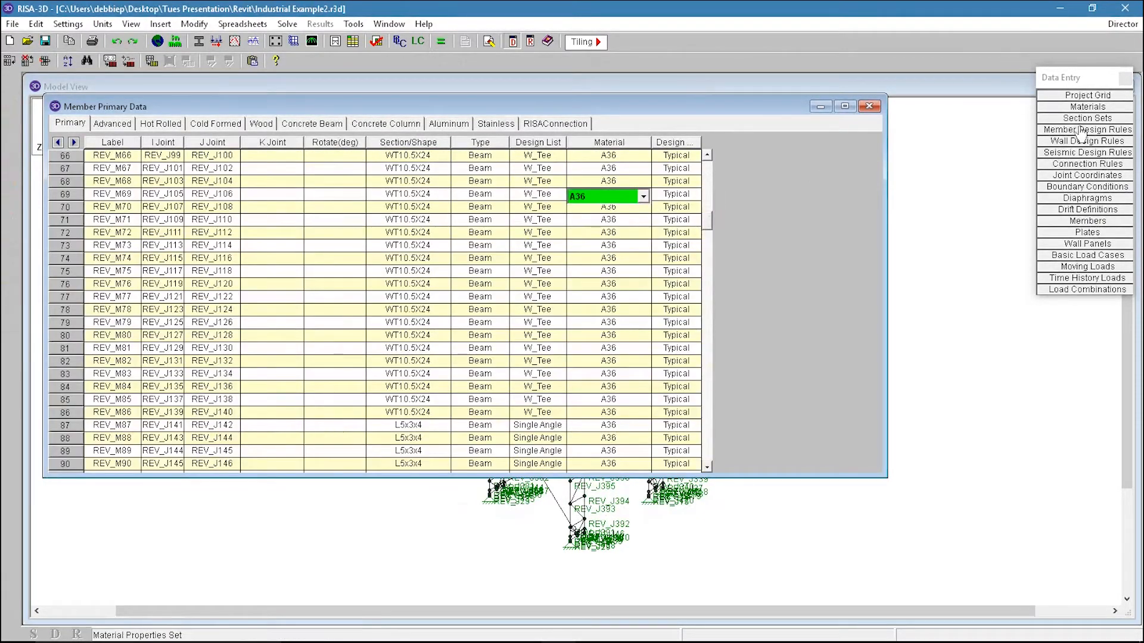
# Step: Open the hot rolled steel materials spreadsheet, review the imported steel grades, and close it
pyautogui.click(1088, 106)
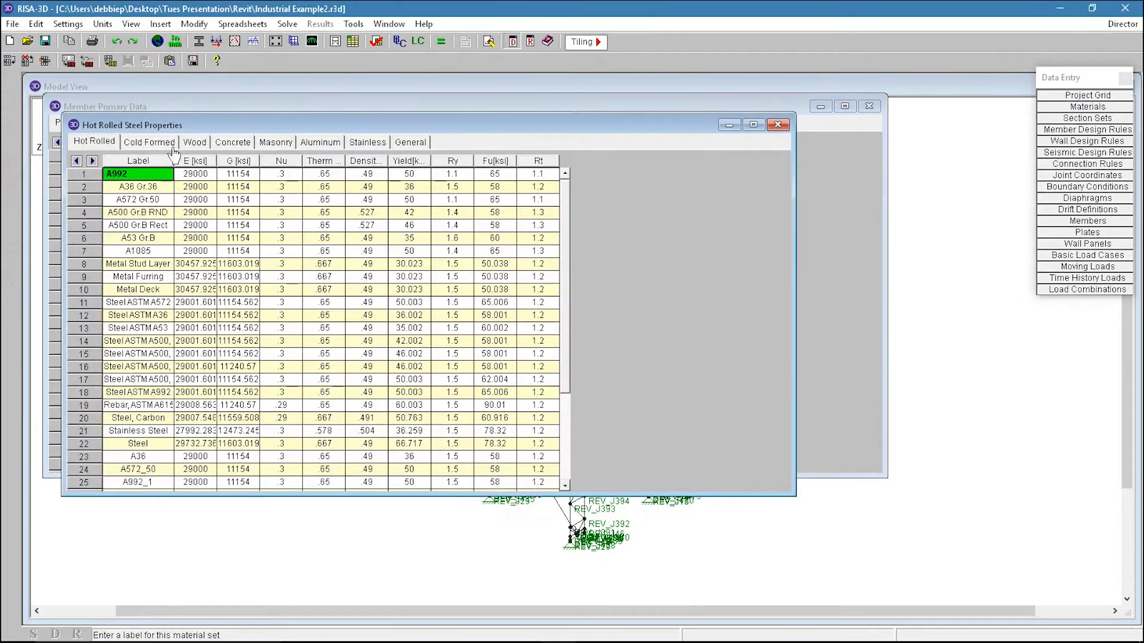
pyautogui.moveTo(128, 249); pyautogui.dragTo(137, 187)
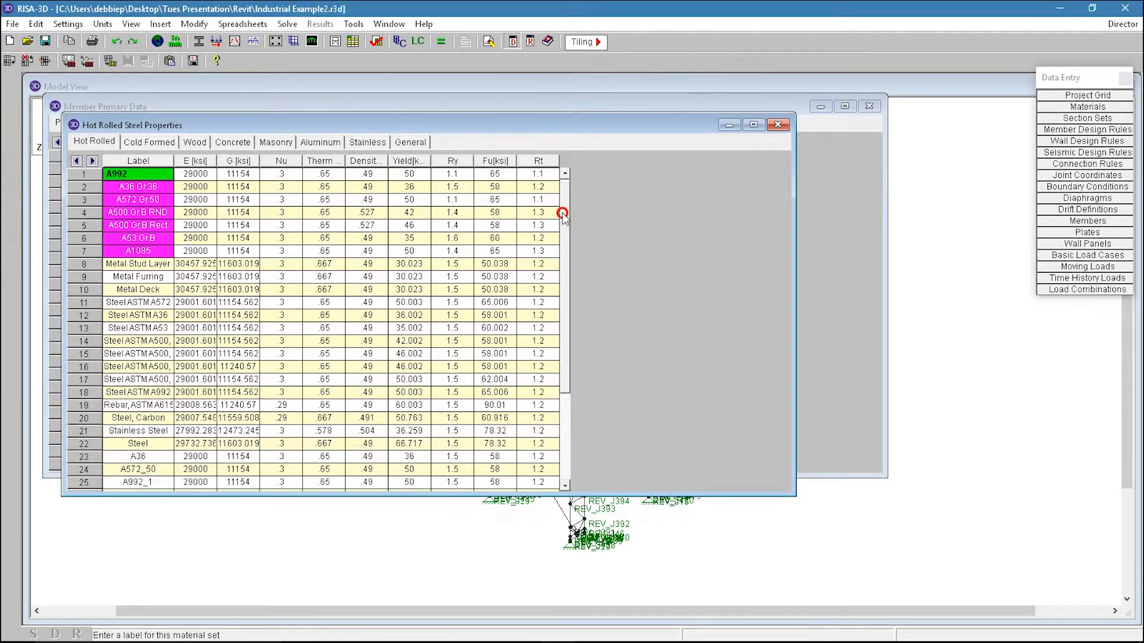
pyautogui.moveTo(563, 213); pyautogui.dragTo(581, 315)
pyautogui.click(134, 329)
pyautogui.moveTo(131, 346); pyautogui.dragTo(142, 381)
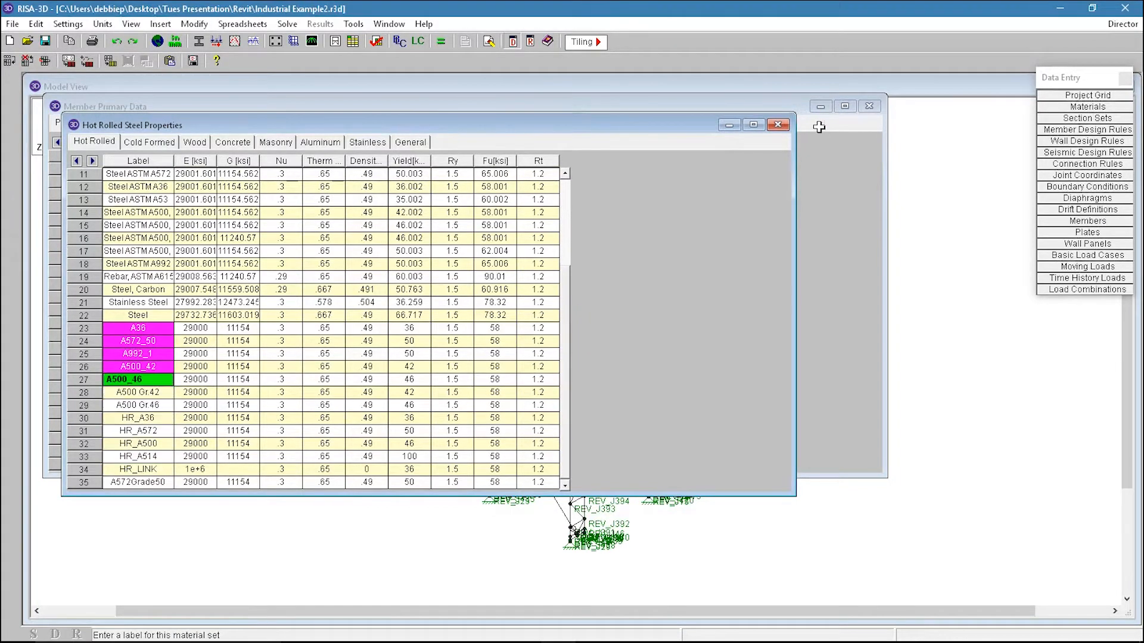
pyautogui.click(776, 124)
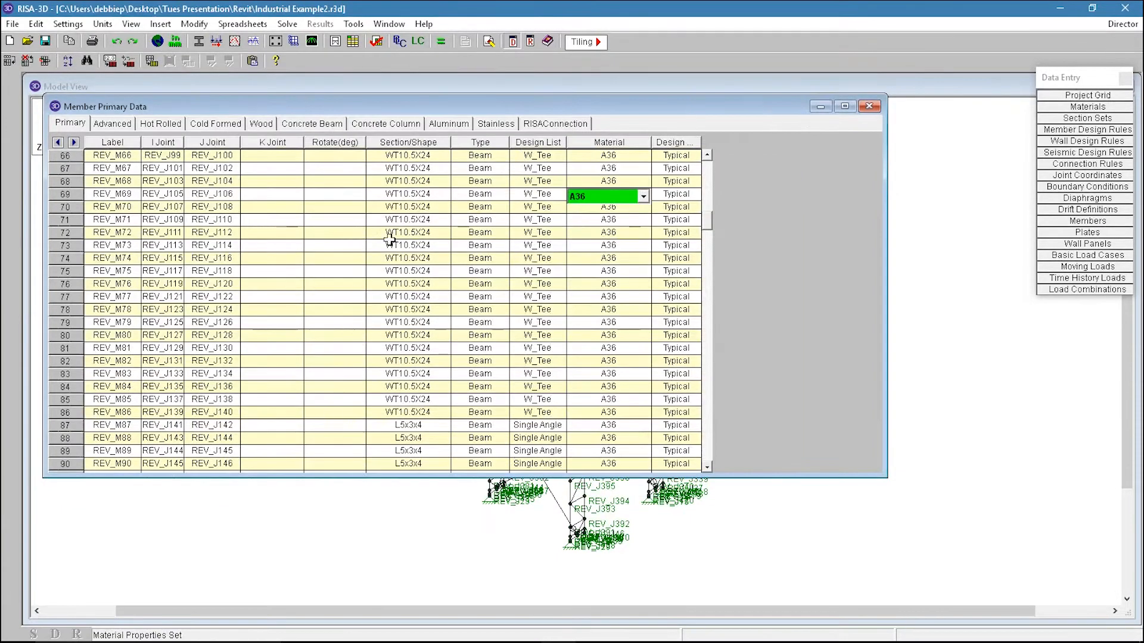
# Step: Review the member labels and joints in the Members spreadsheet, then close it
pyautogui.moveTo(188, 145); pyautogui.dragTo(240, 331)
pyautogui.click(208, 245)
pyautogui.moveTo(178, 156); pyautogui.dragTo(181, 232)
pyautogui.click(872, 109)
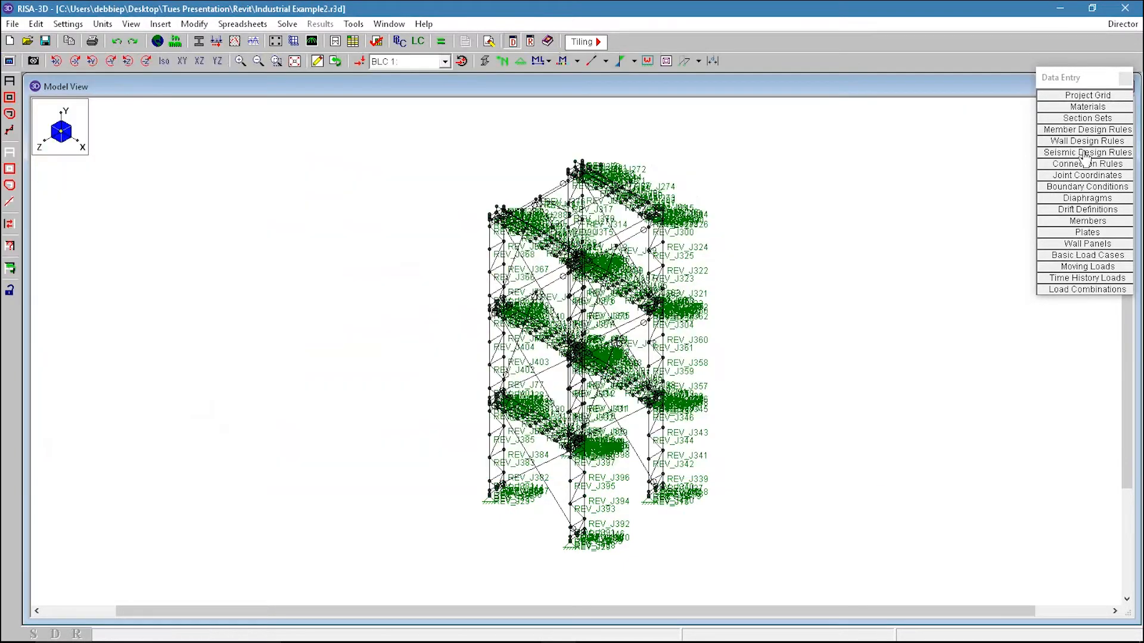
# Step: Open the joint coordinates spreadsheet and relabel all joints with prefix N starting at 1 in increments of 1, then close it
pyautogui.click(1087, 175)
pyautogui.moveTo(157, 172); pyautogui.dragTo(148, 454)
pyautogui.click(157, 158)
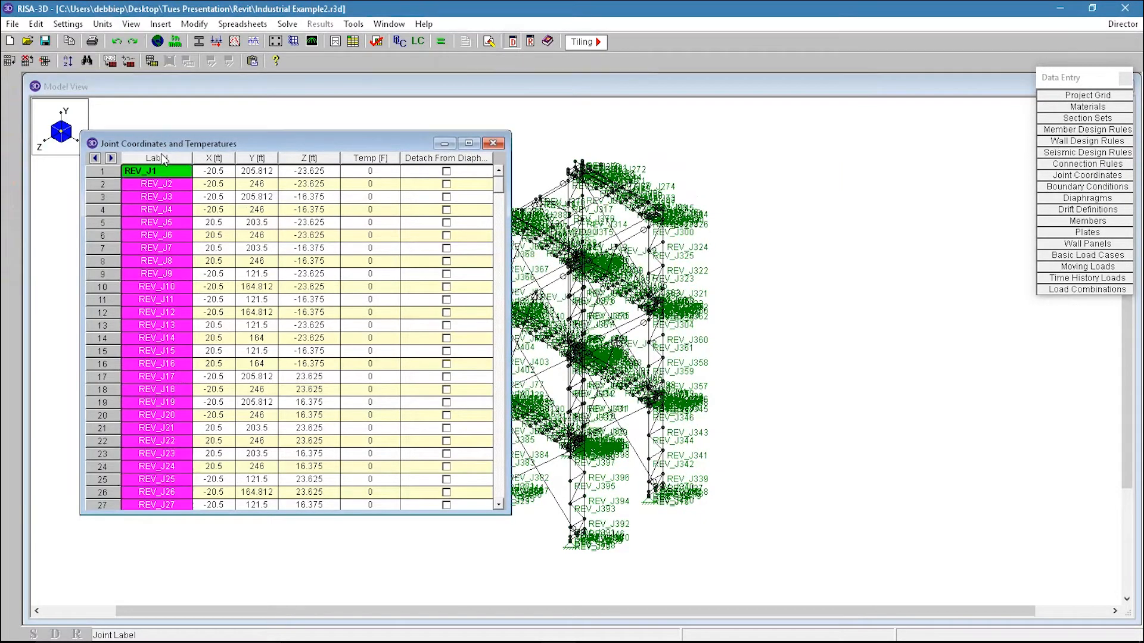
pyautogui.rightClick(160, 154)
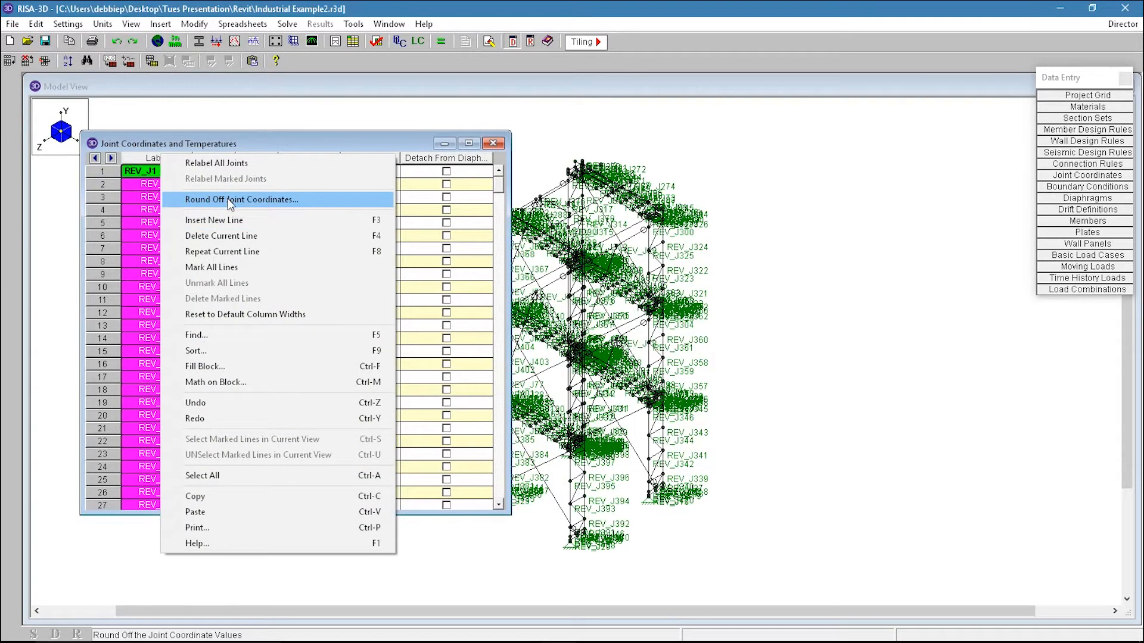
pyautogui.click(216, 163)
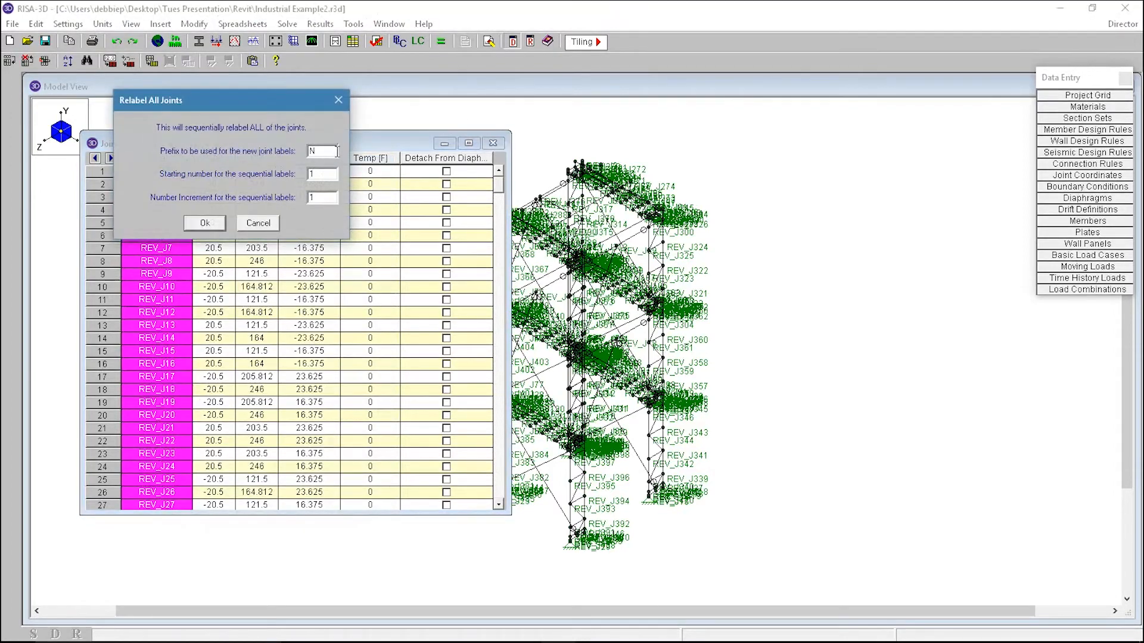
pyautogui.click(206, 224)
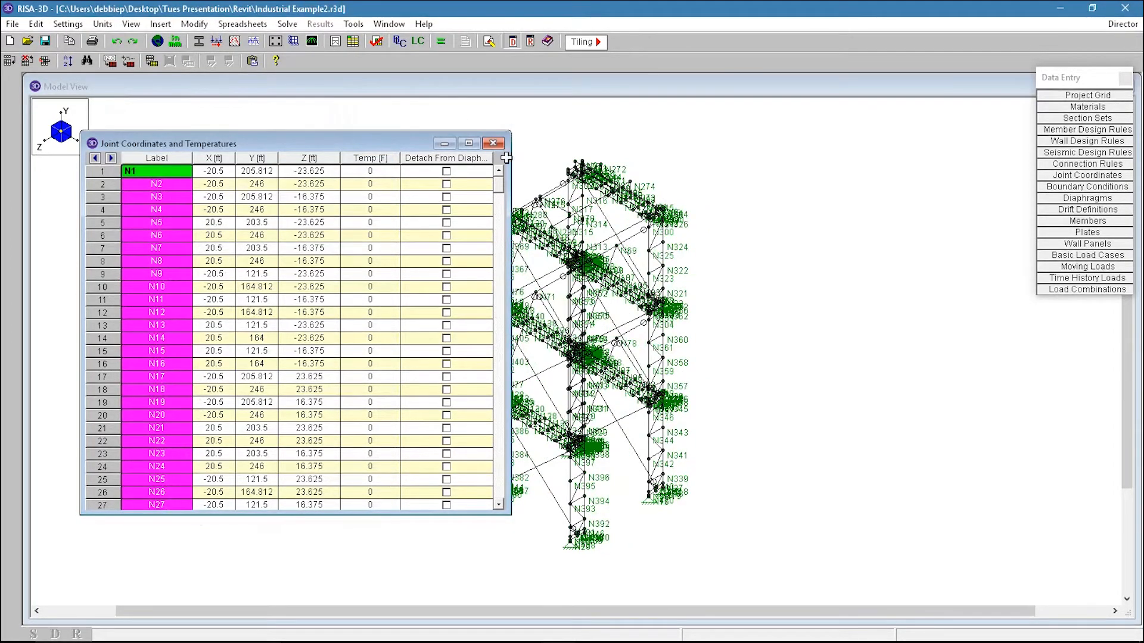
pyautogui.click(528, 184)
# Step: Open the Basic Load Cases spreadsheet to check its contents, then close it
pyautogui.scroll(3, 502, 351)
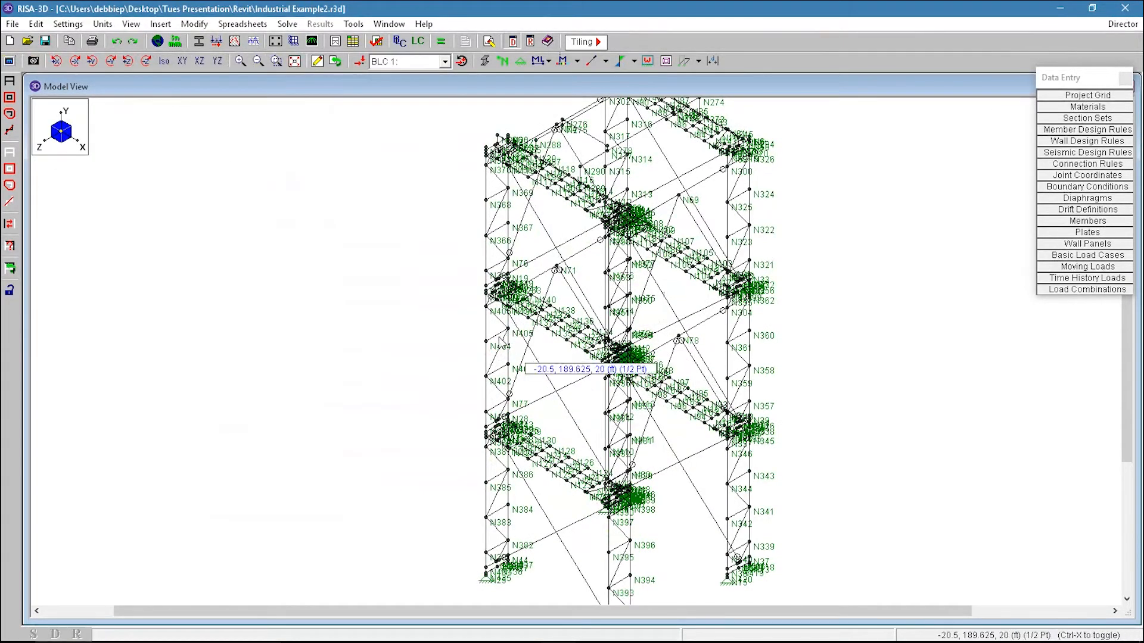
pyautogui.scroll(-1, 500, 342)
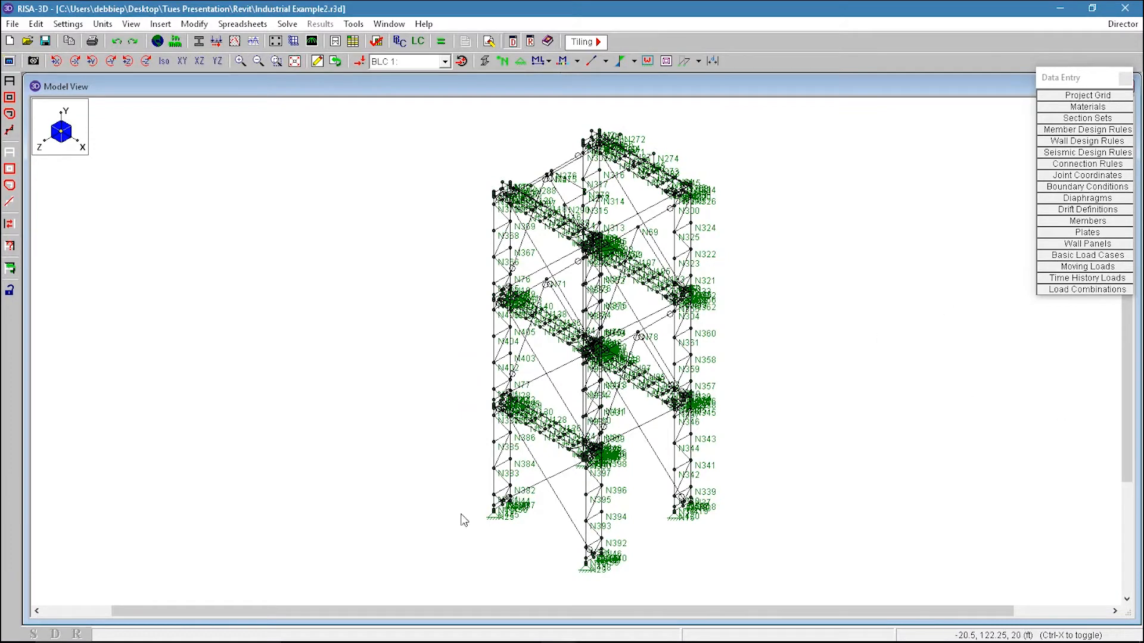
pyautogui.click(1101, 256)
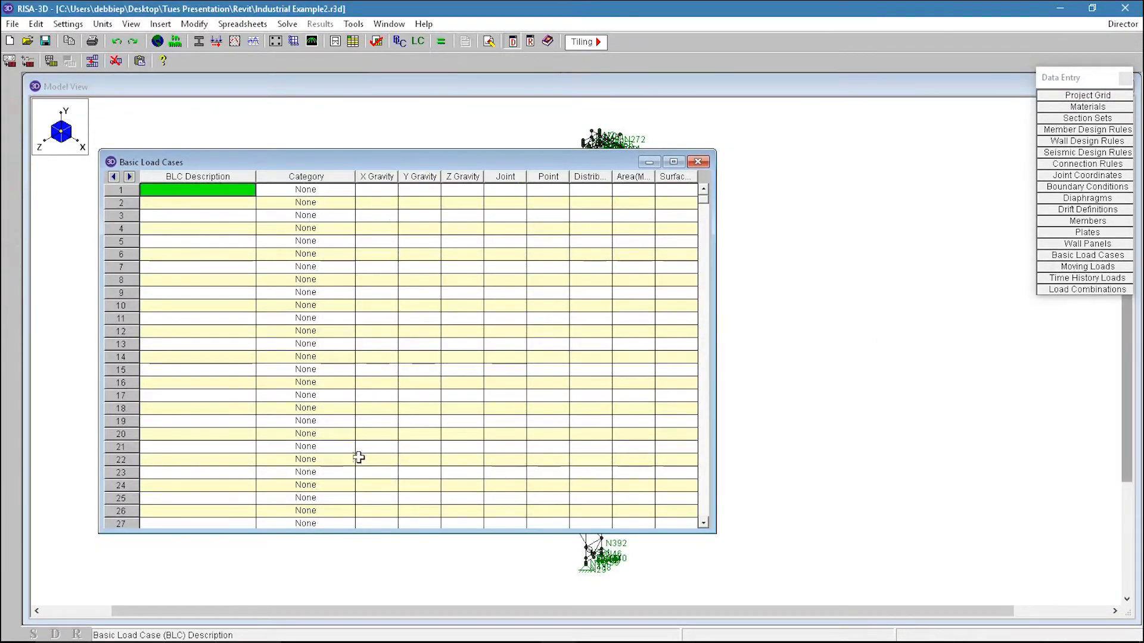
pyautogui.click(698, 162)
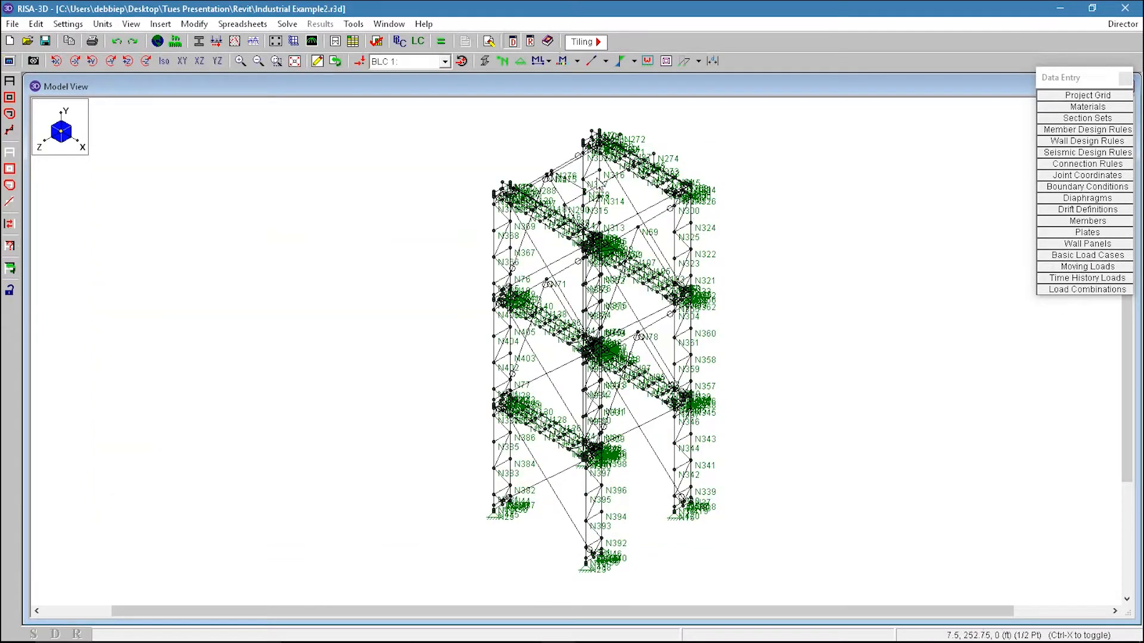
# Step: Add a load combination of Y gravity with factor -1 and solve it, dismissing the P-Delta warning
pyautogui.click(1075, 292)
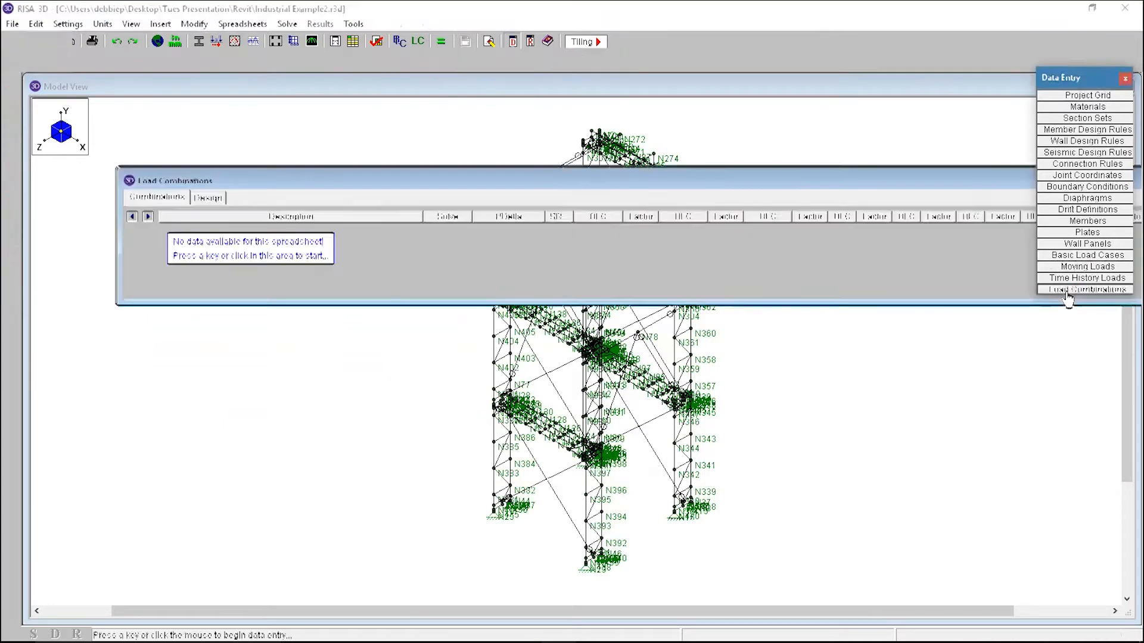
pyautogui.click(587, 230)
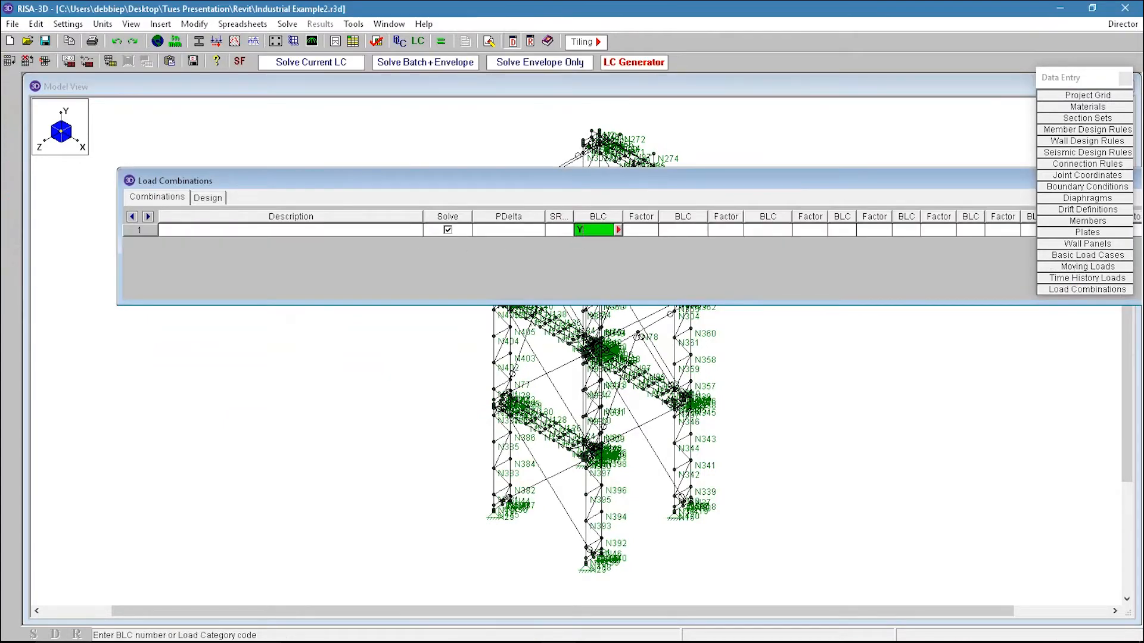
pyautogui.press('Tab')
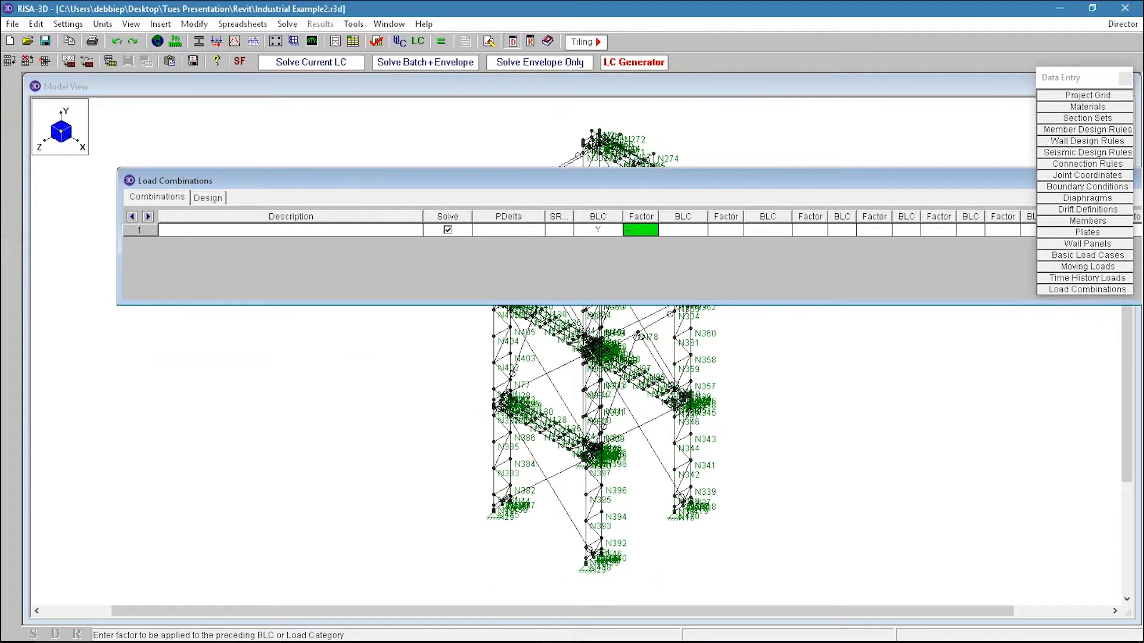
pyautogui.click(608, 225)
pyautogui.click(339, 62)
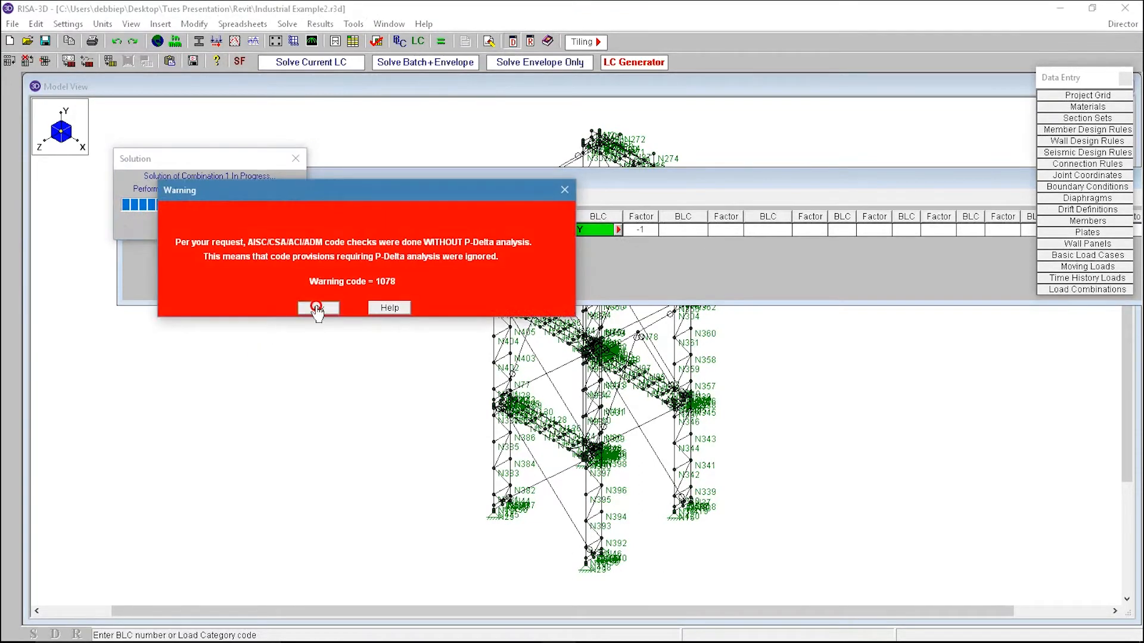
pyautogui.click(316, 308)
pyautogui.click(560, 416)
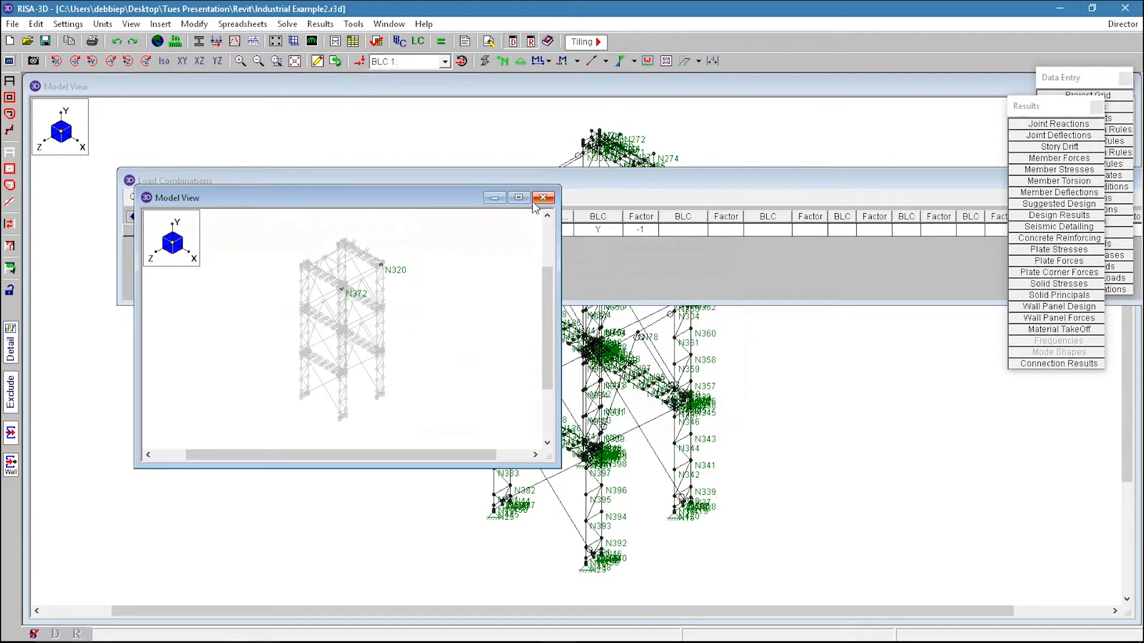
pyautogui.scroll(8, 359, 308)
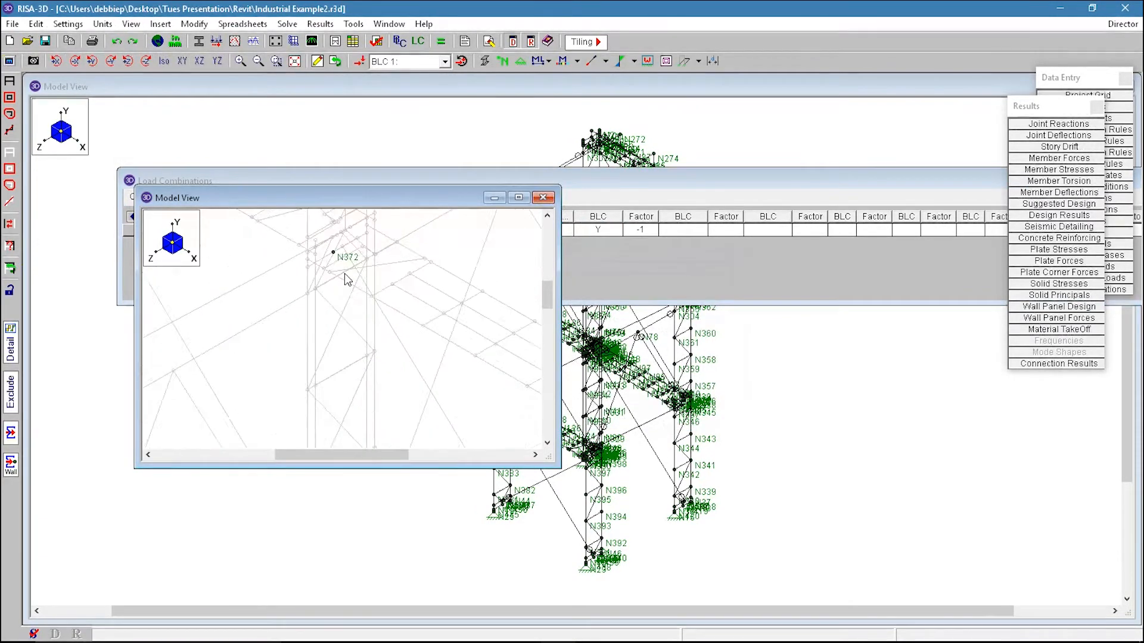
pyautogui.scroll(-2, 341, 259)
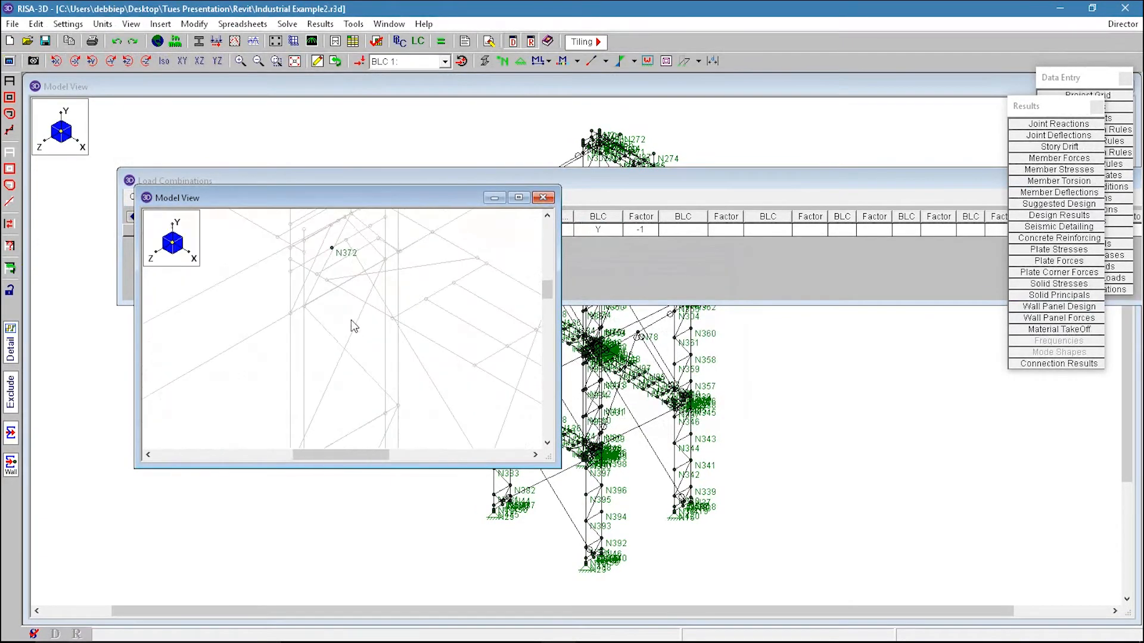
pyautogui.click(543, 197)
# Step: Display the deflected shape of the model for the solved load combination
pyautogui.scroll(6, 570, 276)
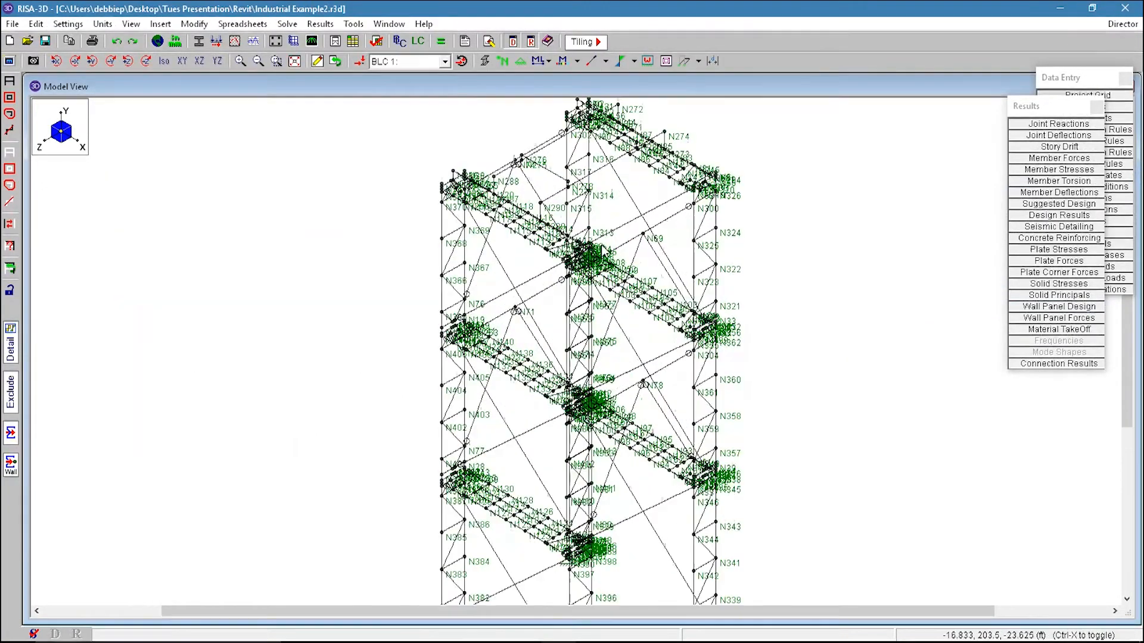
pyautogui.scroll(4, 568, 258)
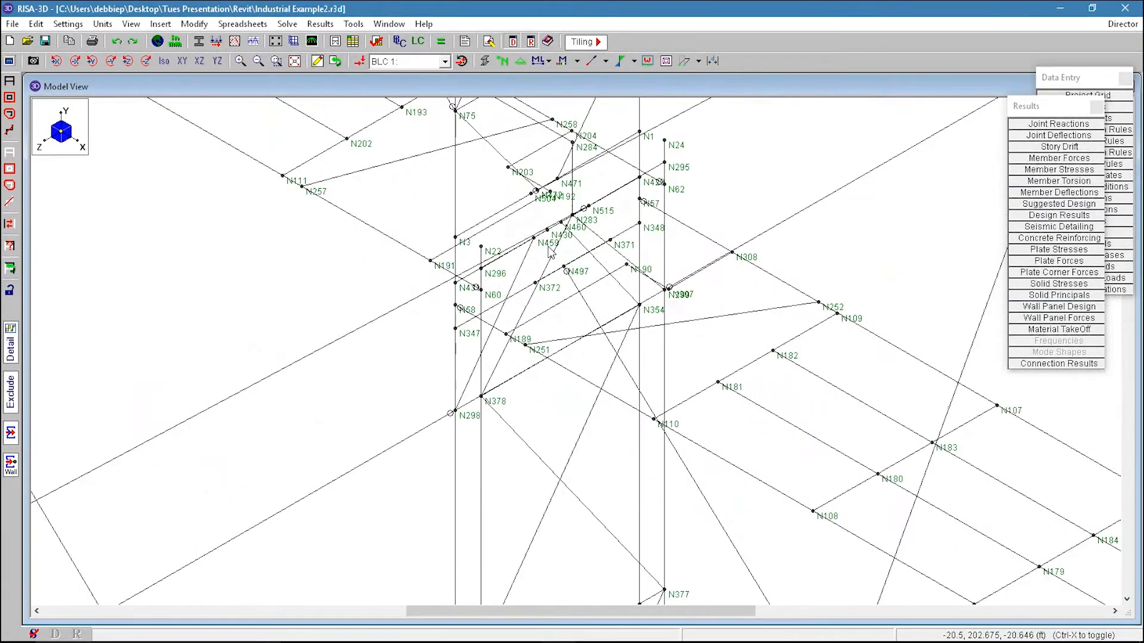
pyautogui.scroll(-8, 500, 257)
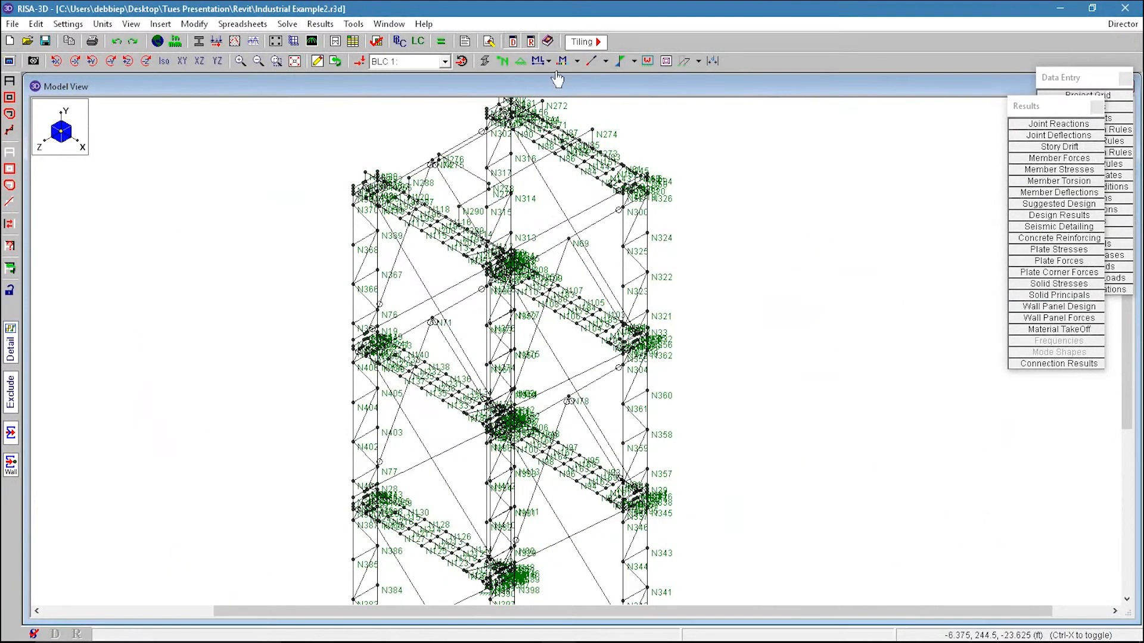
pyautogui.click(684, 61)
pyautogui.scroll(-3, 508, 309)
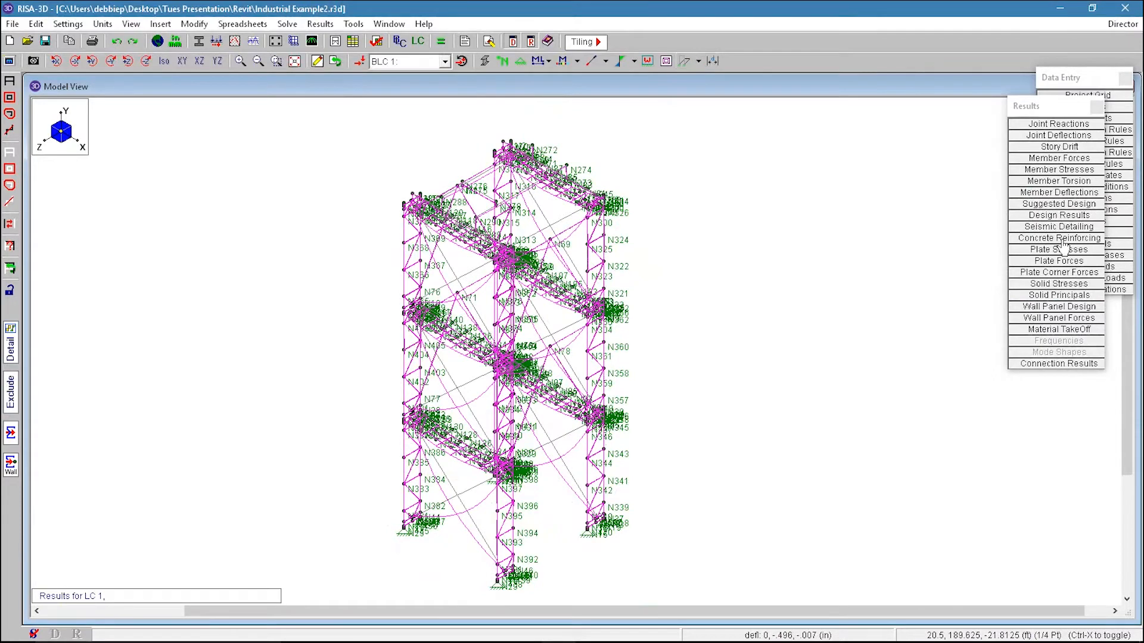
# Step: Open the AISC steel code check design results to review them, then close the spreadsheet
pyautogui.click(1076, 216)
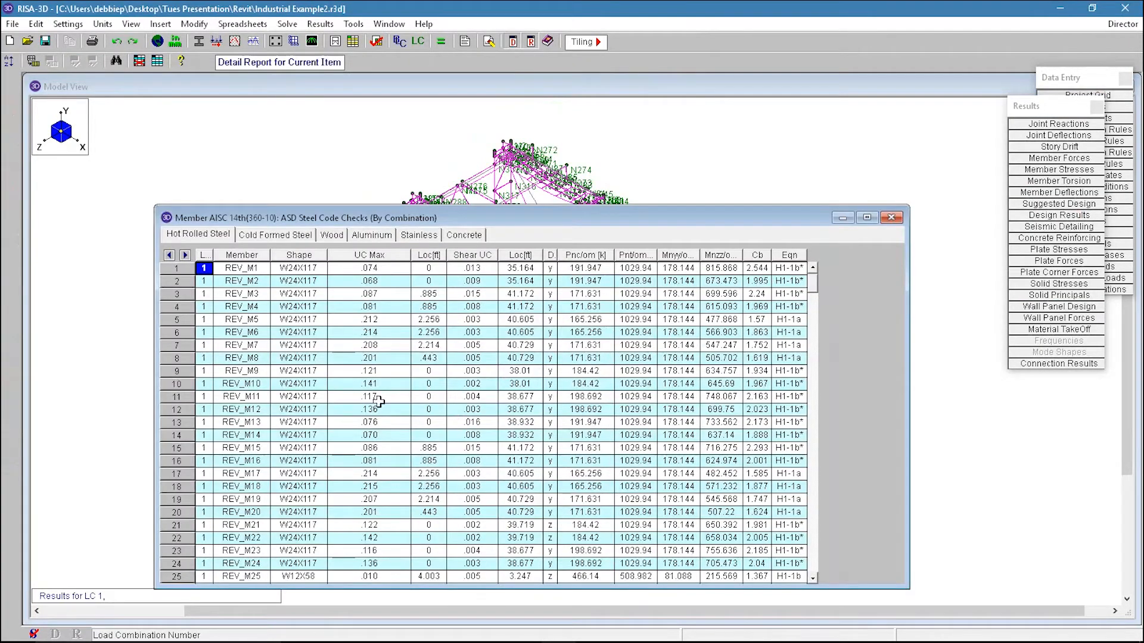
pyautogui.click(894, 218)
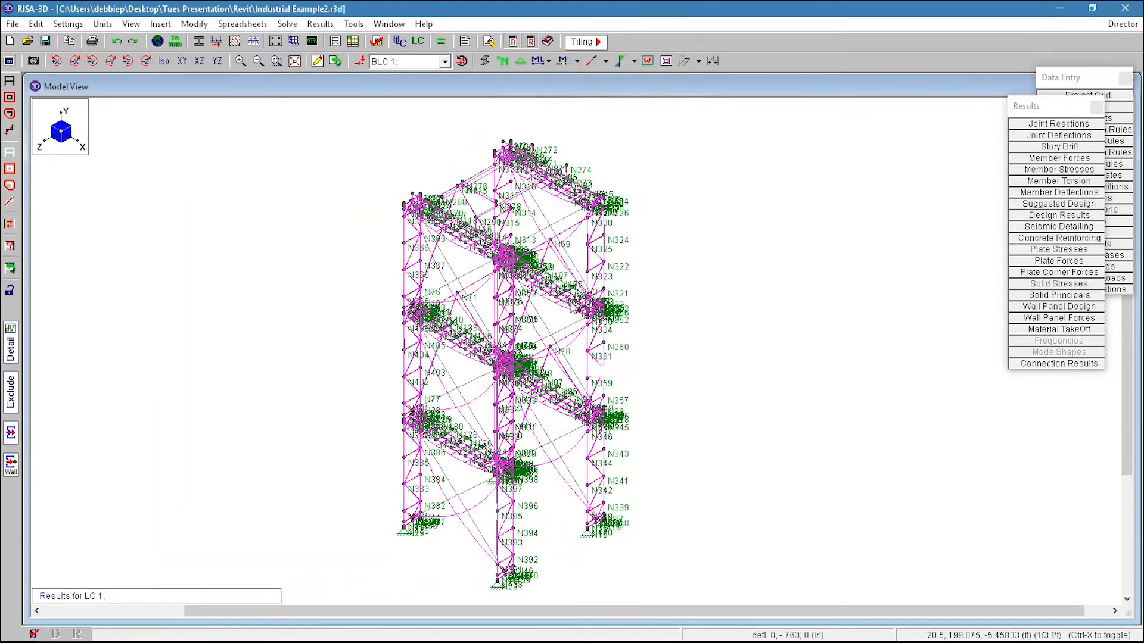
# Step: Turn off the deflected shape display of the model
pyautogui.click(691, 65)
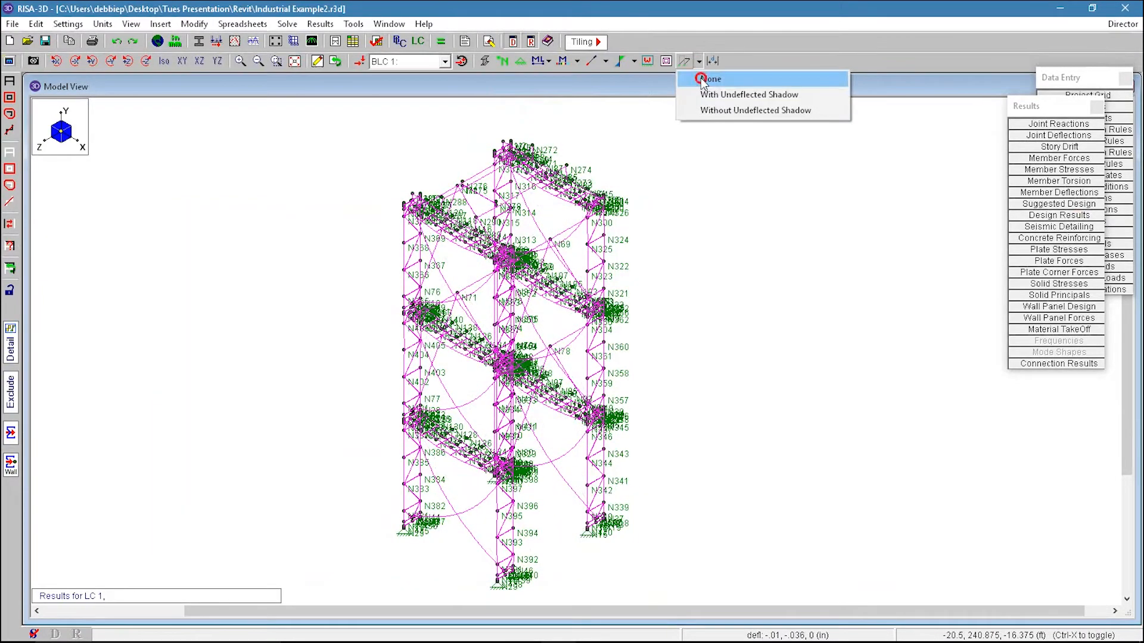
pyautogui.click(704, 79)
pyautogui.moveTo(776, 407); pyautogui.dragTo(794, 352, button='middle')
pyautogui.keyDown('ctrl'); pyautogui.moveTo(681, 389); pyautogui.dragTo(715, 388, button='middle'); pyautogui.keyUp('ctrl')
# Step: Delete diagonal brace members on the lower level by clicking them individually with the Delete Items tool
pyautogui.click(319, 61)
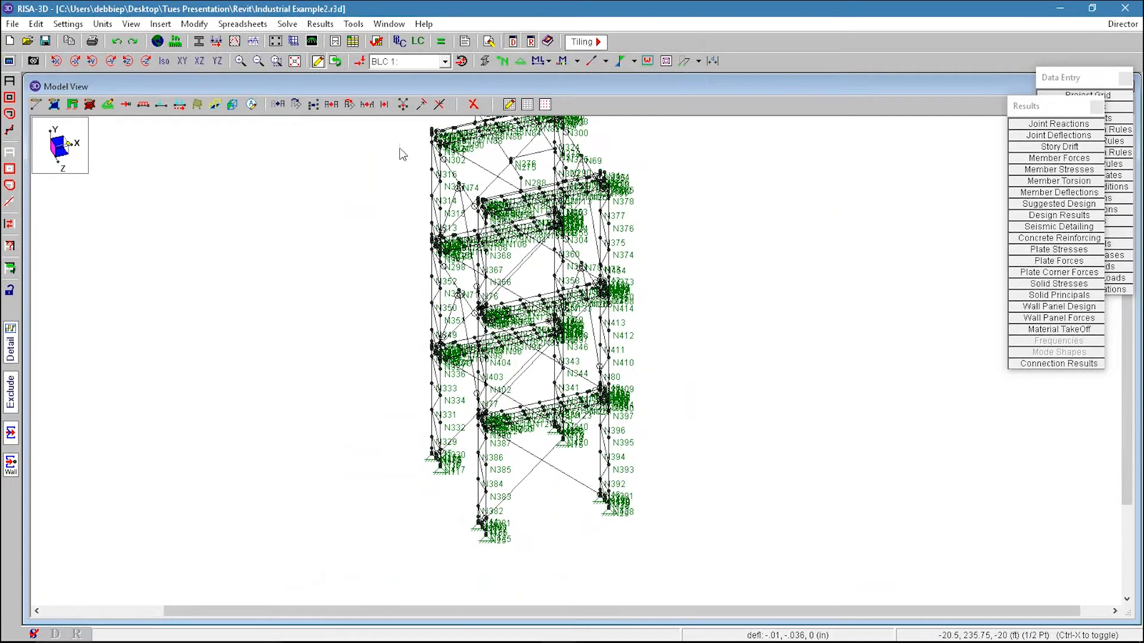
pyautogui.press('Return')
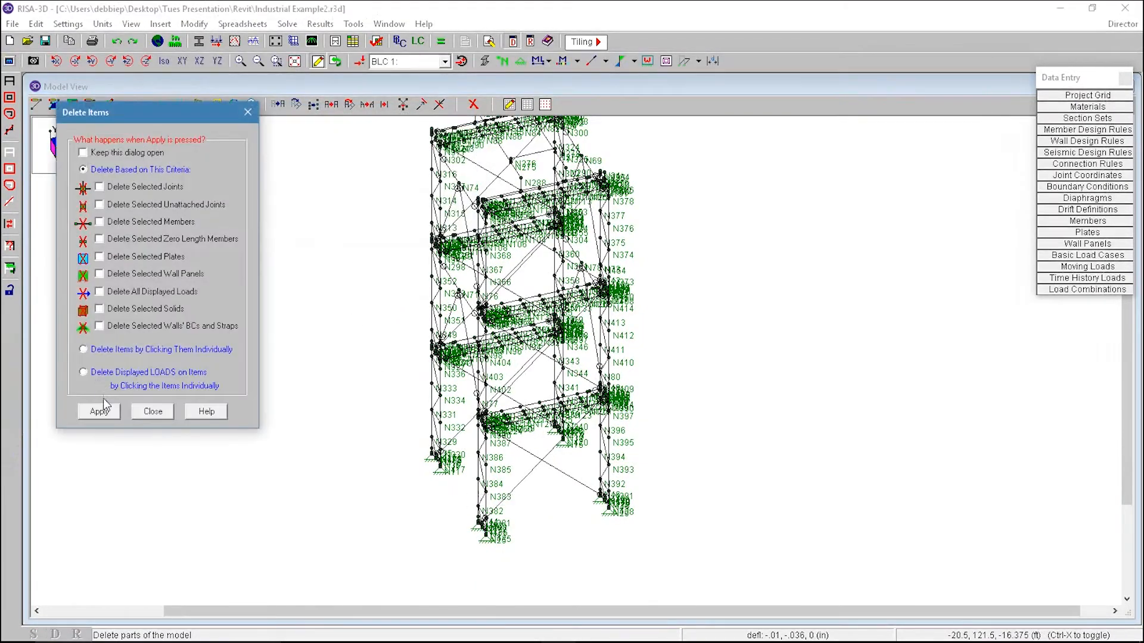
pyautogui.click(114, 351)
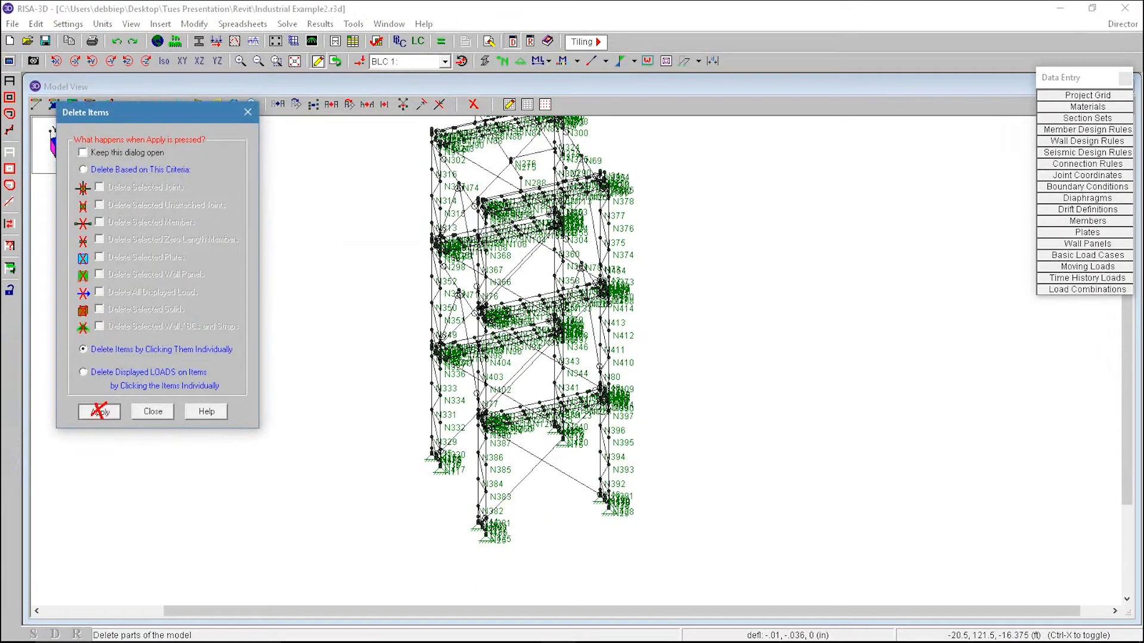
pyautogui.click(99, 411)
pyautogui.click(520, 483)
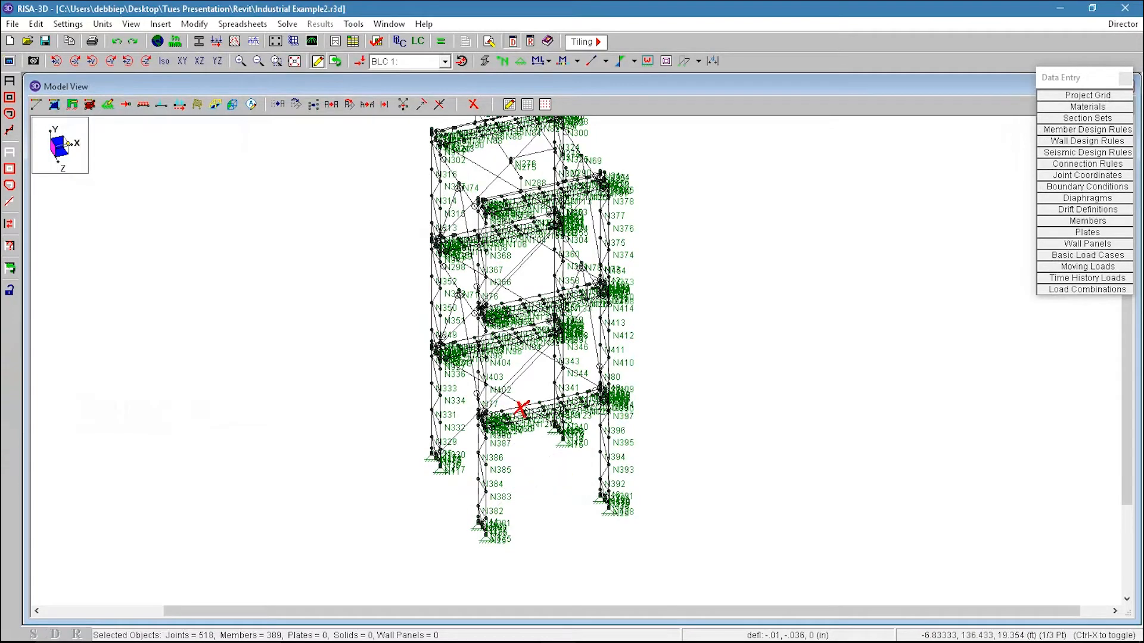
pyautogui.keyDown('ctrl'); pyautogui.moveTo(477, 462); pyautogui.dragTo(614, 447, button='middle'); pyautogui.keyUp('ctrl')
pyautogui.click(503, 468)
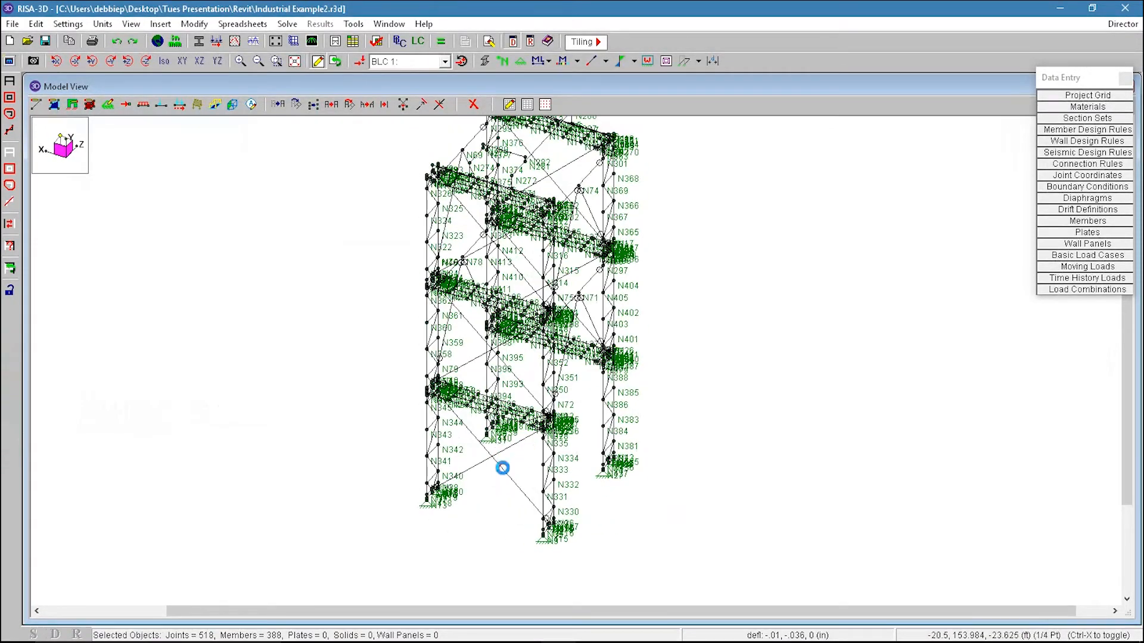
pyautogui.click(493, 452)
# Step: Inspect the properties of a remaining diagonal brace member in an elevation bay, then cancel
pyautogui.scroll(3, 415, 395)
pyautogui.keyDown('ctrl'); pyautogui.moveTo(554, 341); pyautogui.dragTo(597, 341, button='middle'); pyautogui.keyUp('ctrl')
pyautogui.keyDown('ctrl'); pyautogui.moveTo(563, 383); pyautogui.dragTo(575, 269, button='middle'); pyautogui.keyUp('ctrl')
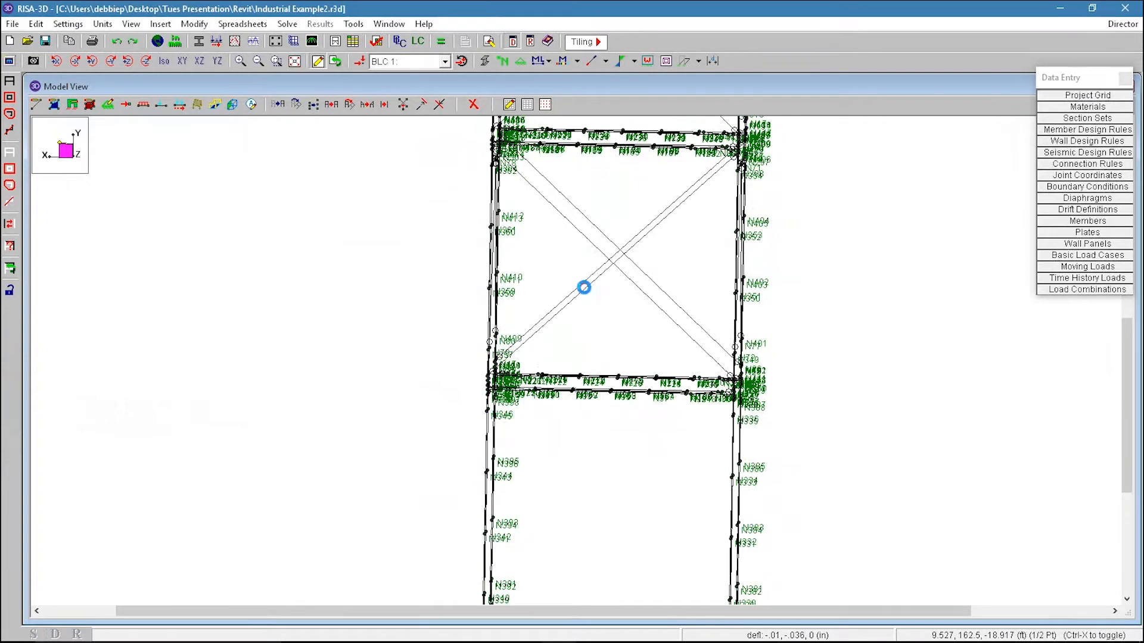
pyautogui.doubleClick(585, 293)
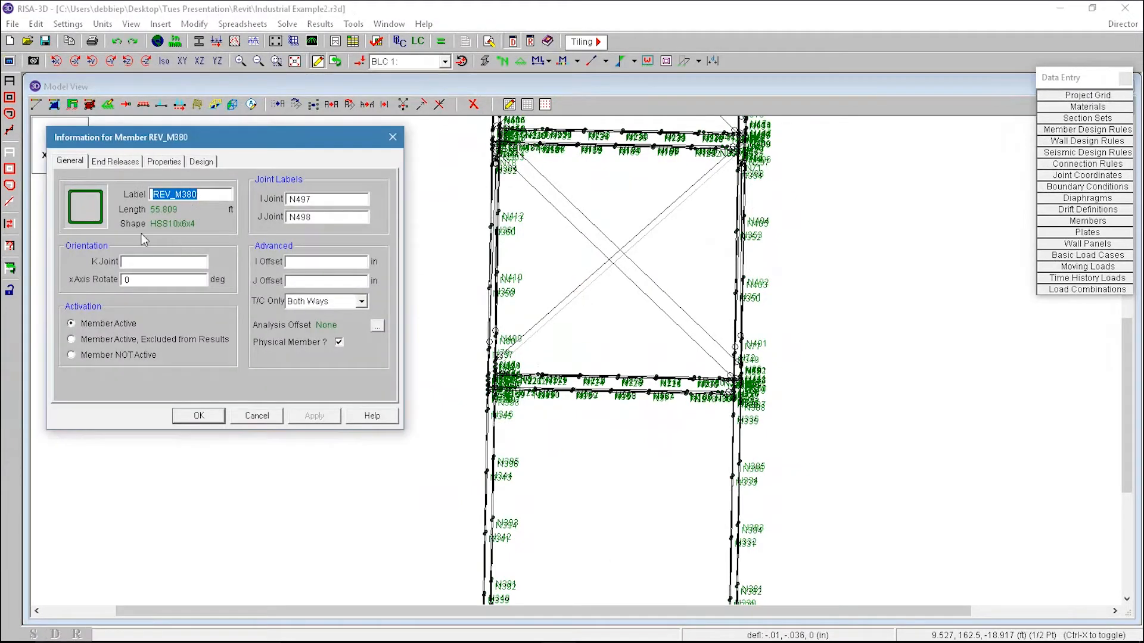
pyautogui.click(258, 417)
# Step: Open Draw Members and set the hot rolled start shape to HSS10x5x3
pyautogui.click(54, 106)
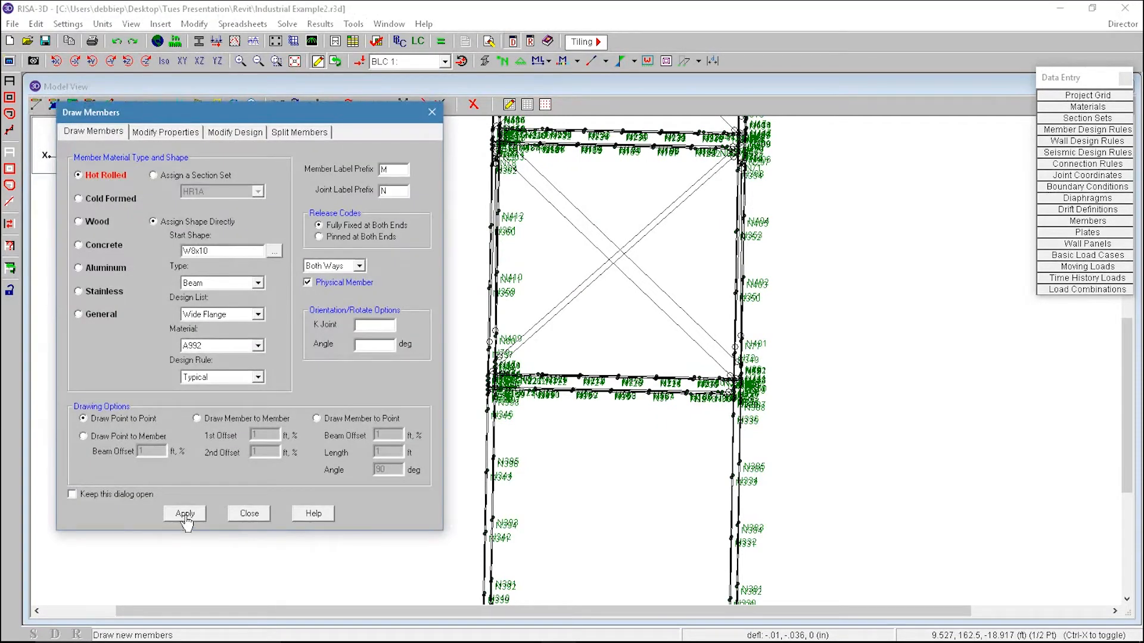
pyautogui.click(274, 255)
pyautogui.click(273, 241)
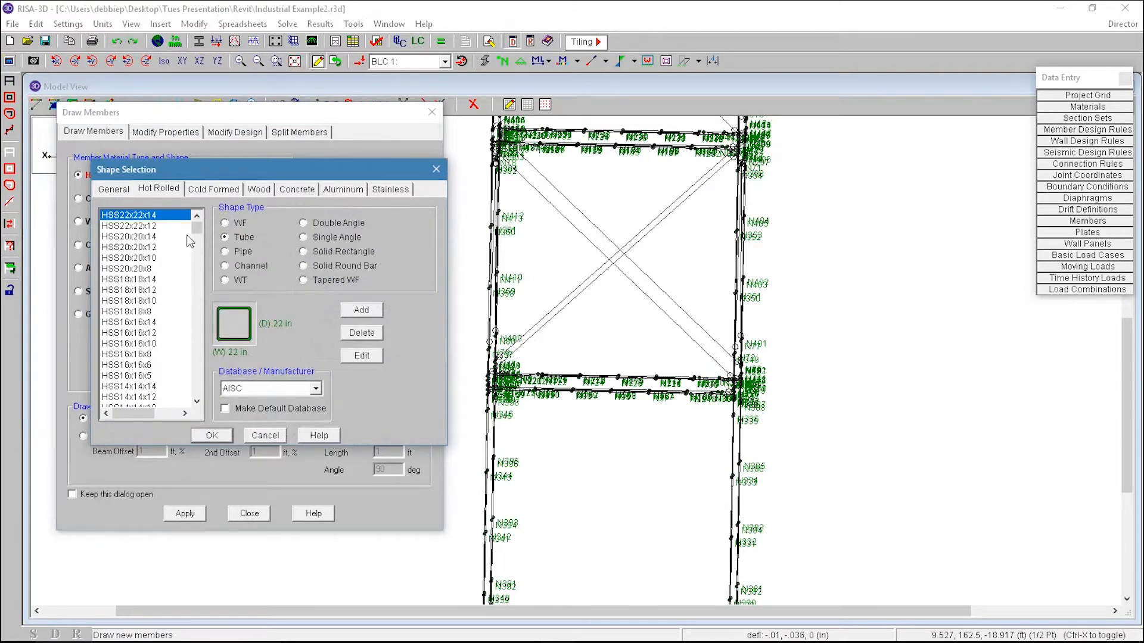
pyautogui.moveTo(198, 232); pyautogui.dragTo(203, 276)
pyautogui.click(146, 247)
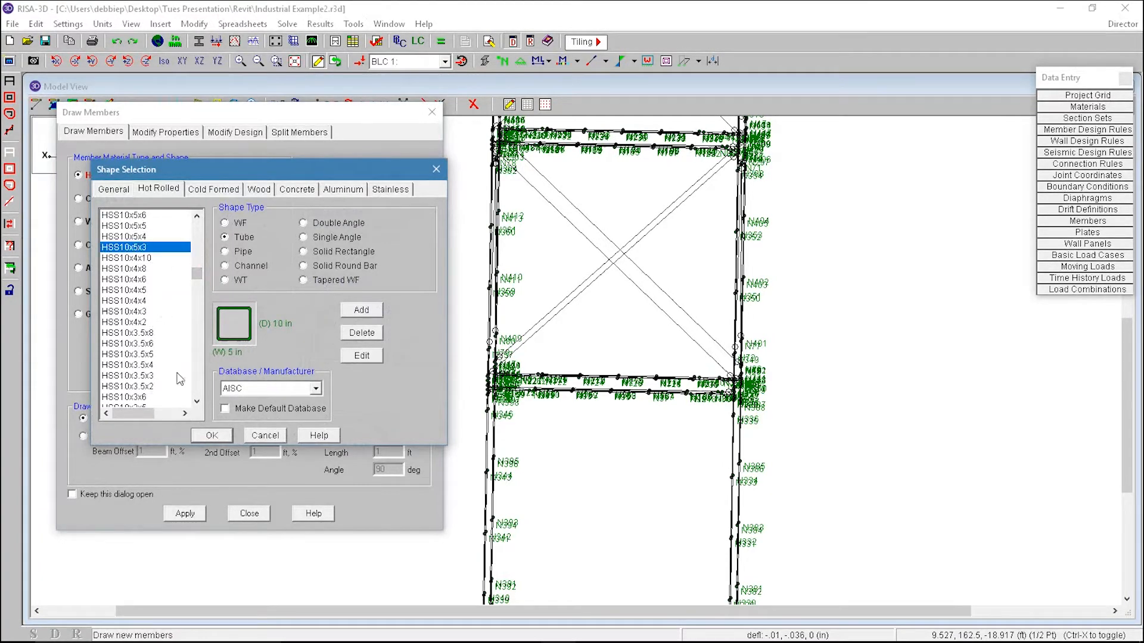
pyautogui.click(211, 435)
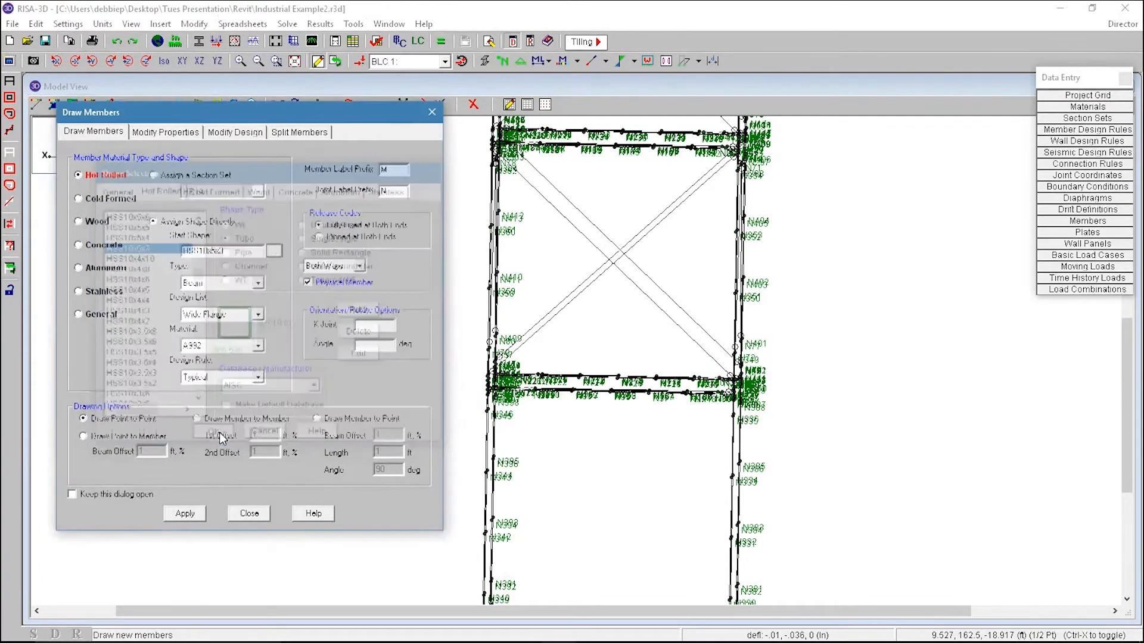
# Step: Set the member type to VBrace, material to A500 Gr.B RND, releases to pinned at both ends, and apply
pyautogui.click(231, 284)
pyautogui.click(230, 321)
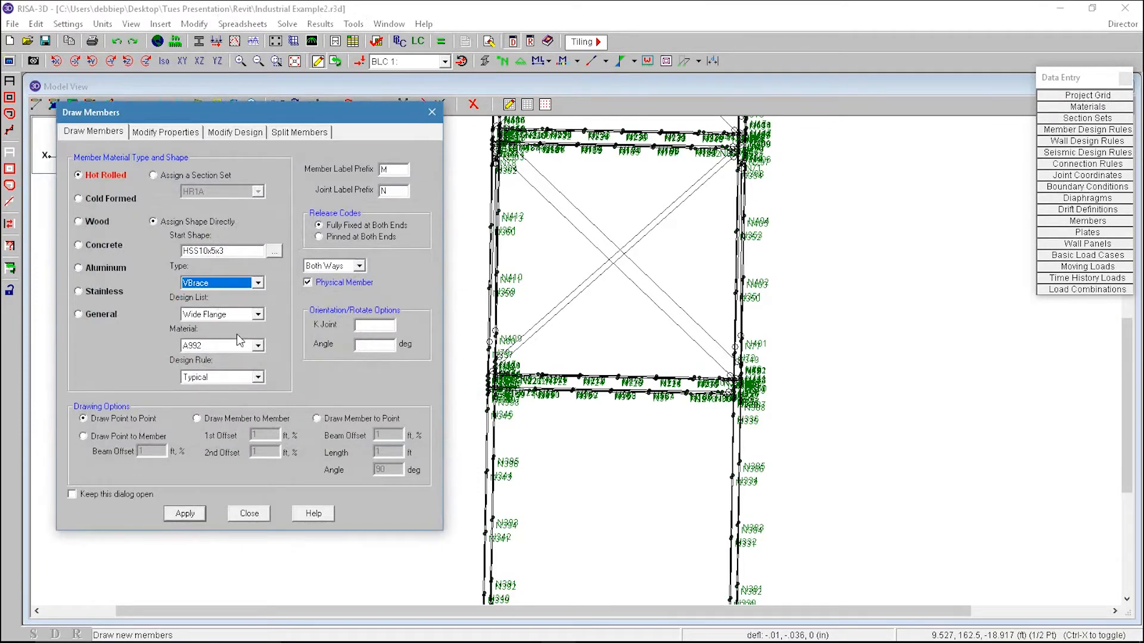
pyautogui.click(229, 347)
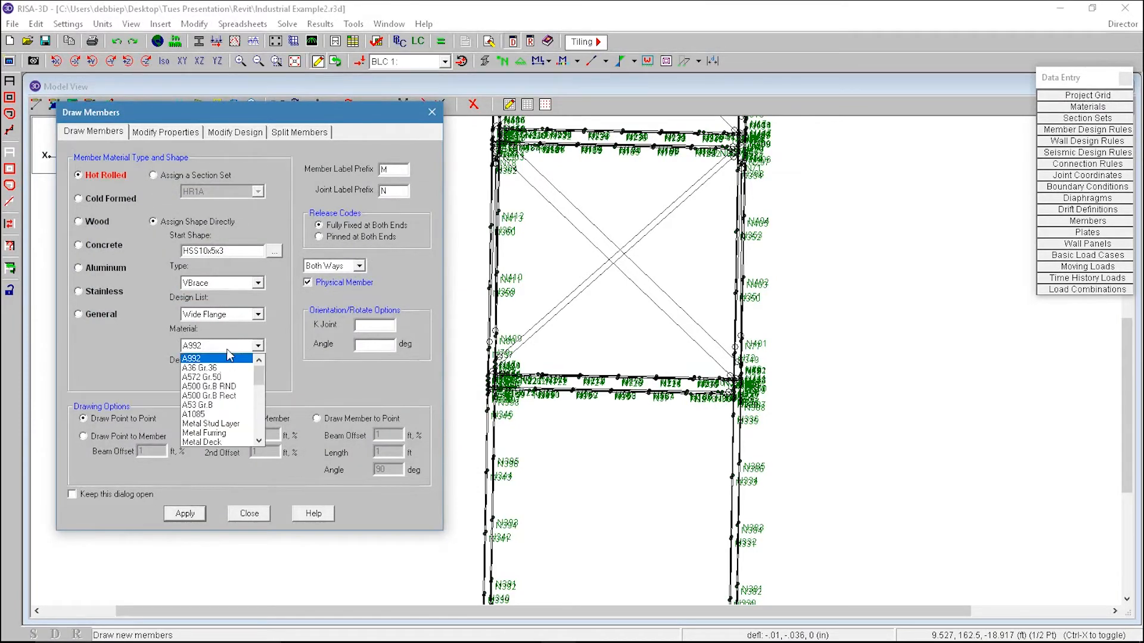
pyautogui.click(231, 388)
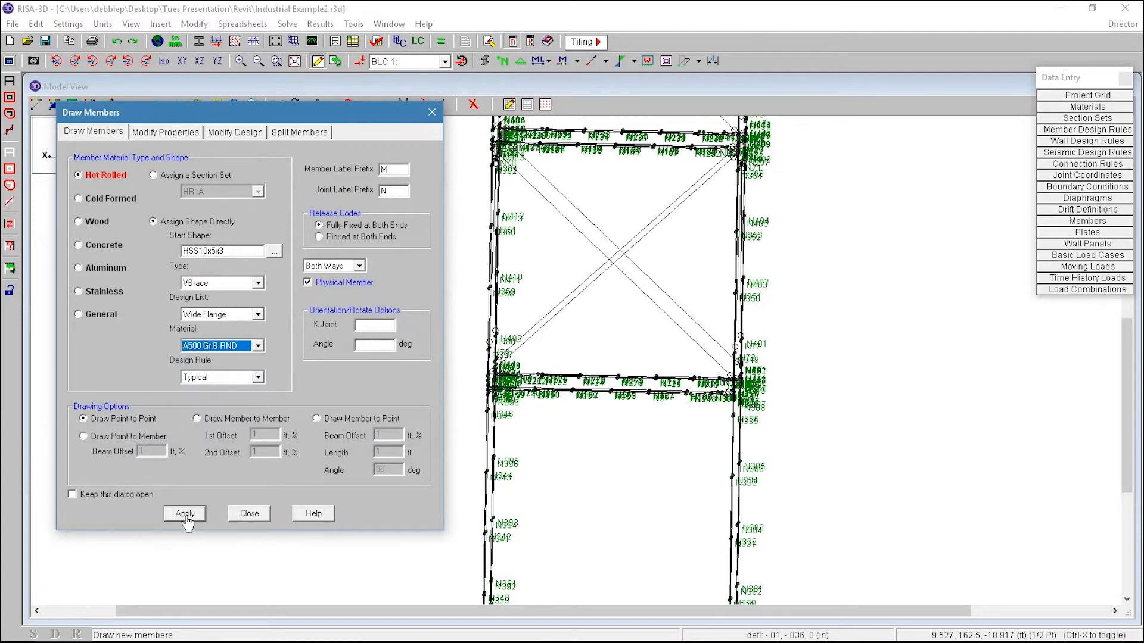
pyautogui.click(364, 237)
pyautogui.click(186, 515)
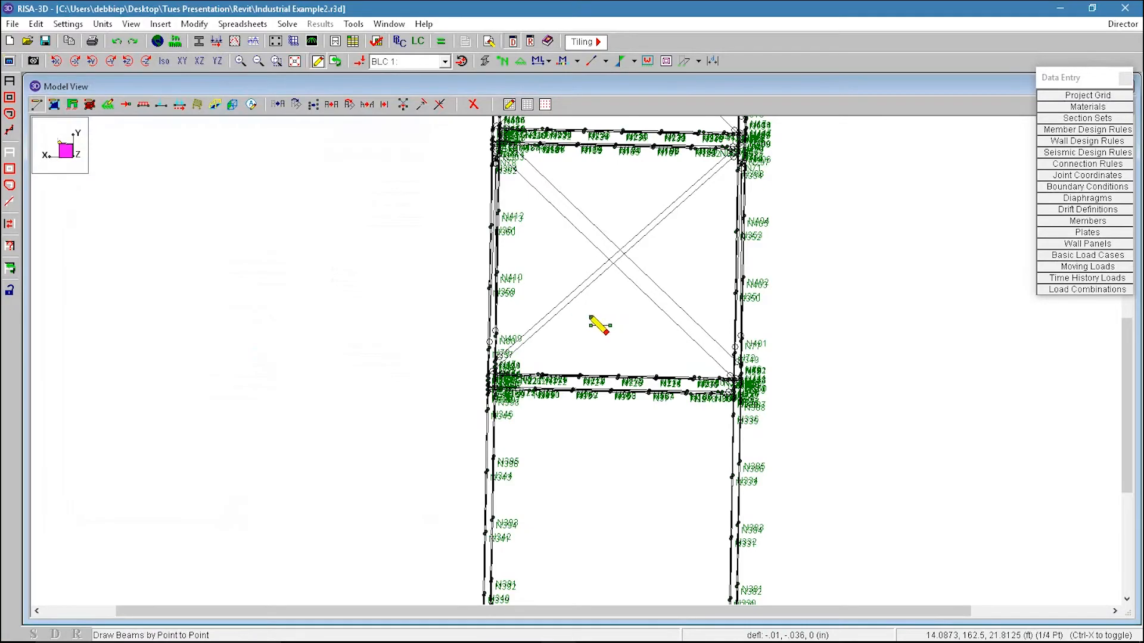
# Step: Draw new brace members from the columns to the joints on the X-brace diagonals in the upper bay
pyautogui.keyDown('ctrl'); pyautogui.moveTo(570, 300); pyautogui.dragTo(532, 363, button='middle'); pyautogui.keyUp('ctrl')
pyautogui.keyDown('ctrl'); pyautogui.moveTo(656, 342); pyautogui.dragTo(562, 287, button='middle'); pyautogui.keyUp('ctrl')
pyautogui.moveTo(511, 235)
pyautogui.keyDown('ctrl'); pyautogui.mouseDown(button='middle')
pyautogui.moveTo(478, 230)
pyautogui.moveTo(451, 280)
pyautogui.moveTo(322, 92)
pyautogui.mouseUp(button='middle'); pyautogui.keyUp('ctrl')
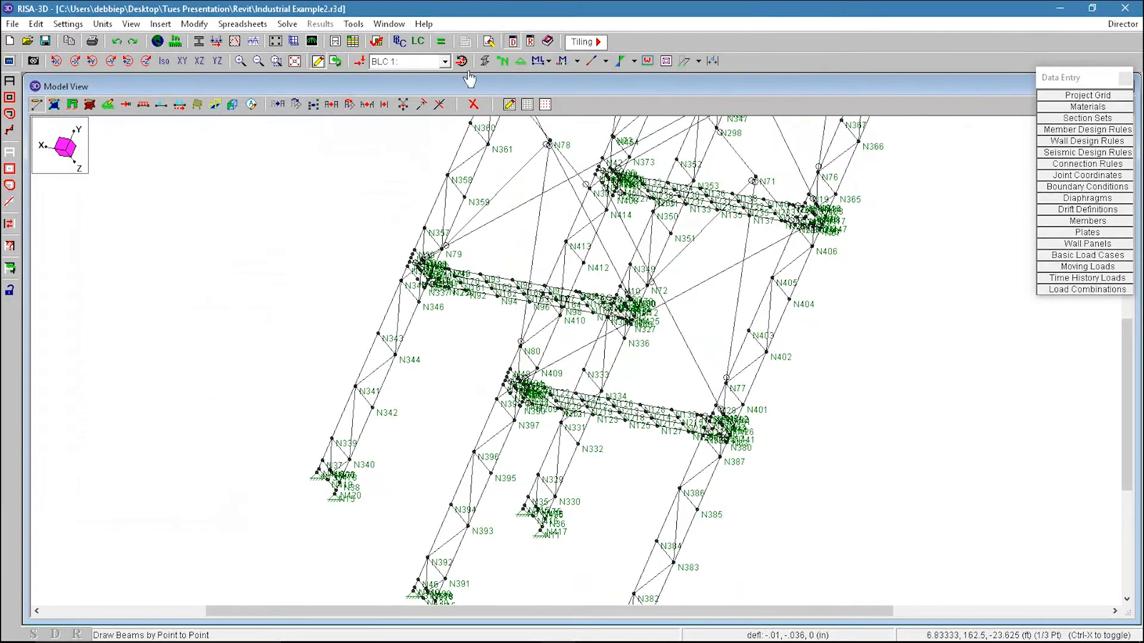
pyautogui.click(164, 63)
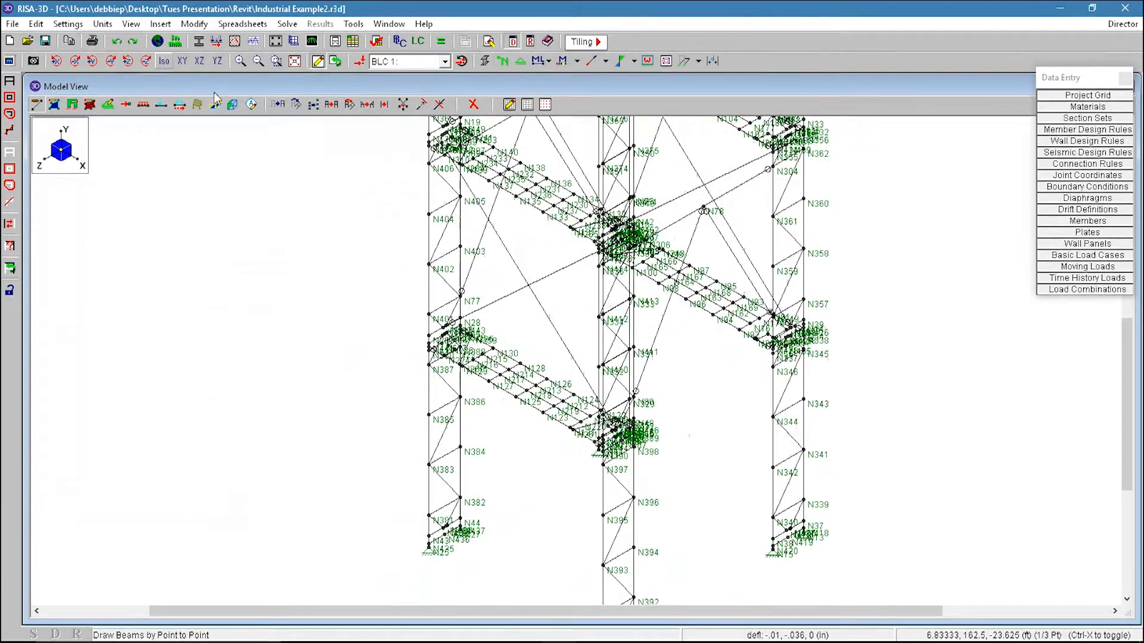
pyautogui.keyDown('ctrl'); pyautogui.moveTo(573, 360); pyautogui.dragTo(494, 101, button='middle'); pyautogui.keyUp('ctrl')
pyautogui.click(502, 62)
pyautogui.moveTo(512, 319)
pyautogui.keyDown('ctrl'); pyautogui.mouseDown(button='middle')
pyautogui.moveTo(483, 321)
pyautogui.moveTo(580, 342)
pyautogui.mouseUp(button='middle'); pyautogui.keyUp('ctrl')
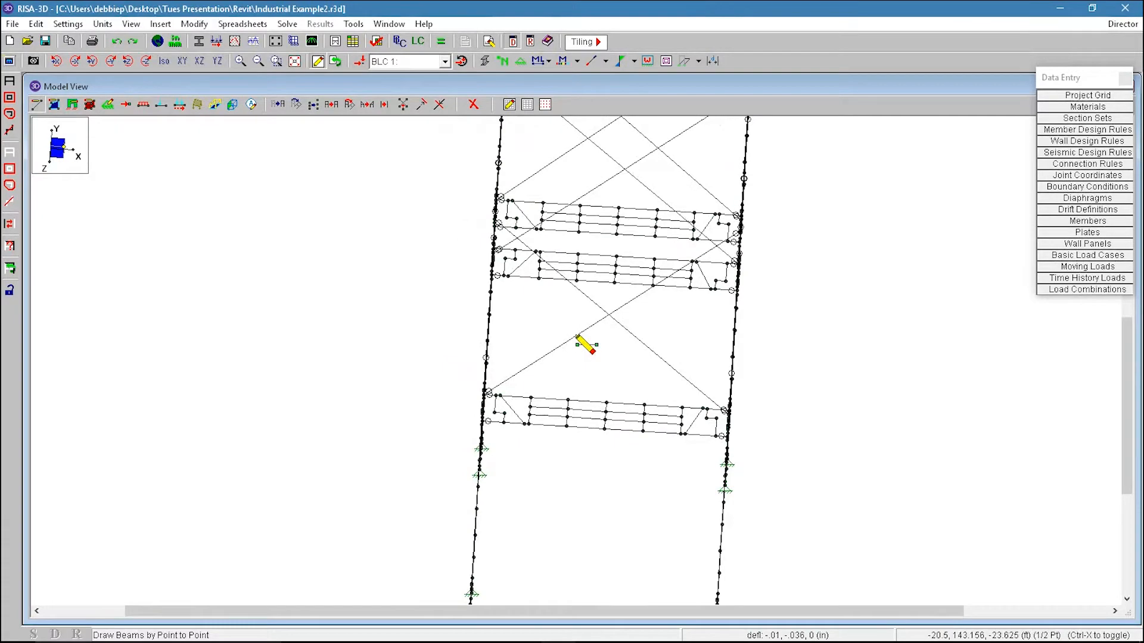
pyautogui.moveTo(518, 373)
pyautogui.keyDown('ctrl'); pyautogui.mouseDown(button='middle')
pyautogui.moveTo(459, 467)
pyautogui.moveTo(485, 352)
pyautogui.moveTo(500, 373)
pyautogui.moveTo(491, 331)
pyautogui.moveTo(512, 375)
pyautogui.moveTo(473, 358)
pyautogui.mouseUp(button='middle'); pyautogui.keyUp('ctrl')
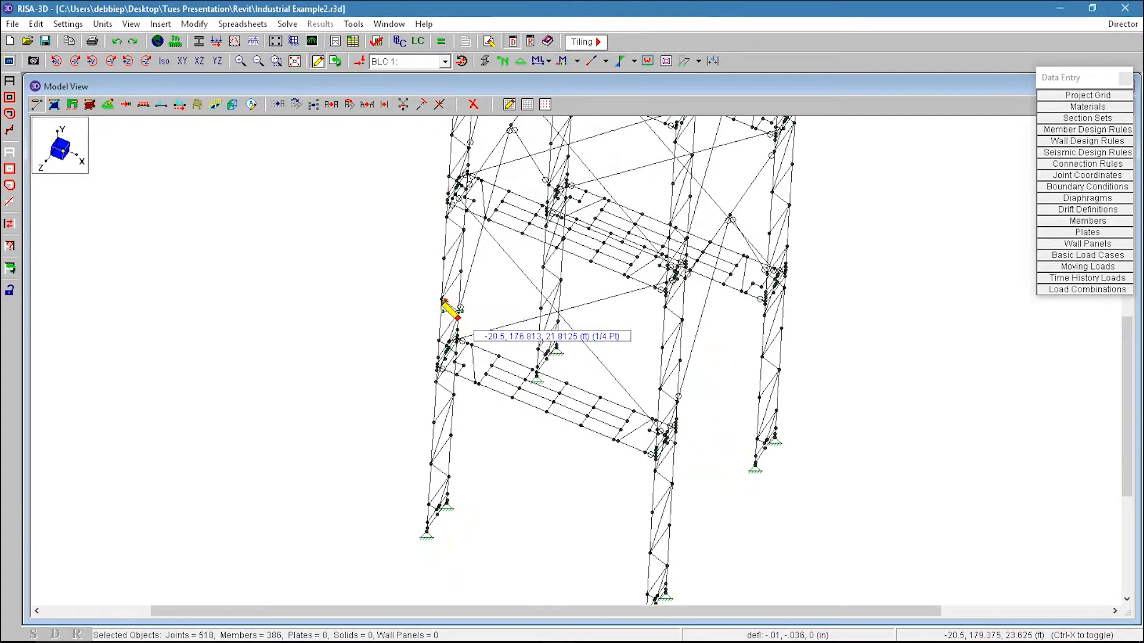
pyautogui.moveTo(594, 366)
pyautogui.keyDown('ctrl'); pyautogui.mouseDown(button='middle')
pyautogui.moveTo(656, 375)
pyautogui.moveTo(709, 357)
pyautogui.moveTo(669, 396)
pyautogui.moveTo(679, 394)
pyautogui.moveTo(668, 368)
pyautogui.moveTo(725, 368)
pyautogui.moveTo(635, 388)
pyautogui.moveTo(698, 374)
pyautogui.moveTo(691, 364)
pyautogui.mouseUp(button='middle'); pyautogui.keyUp('ctrl')
pyautogui.click(659, 358)
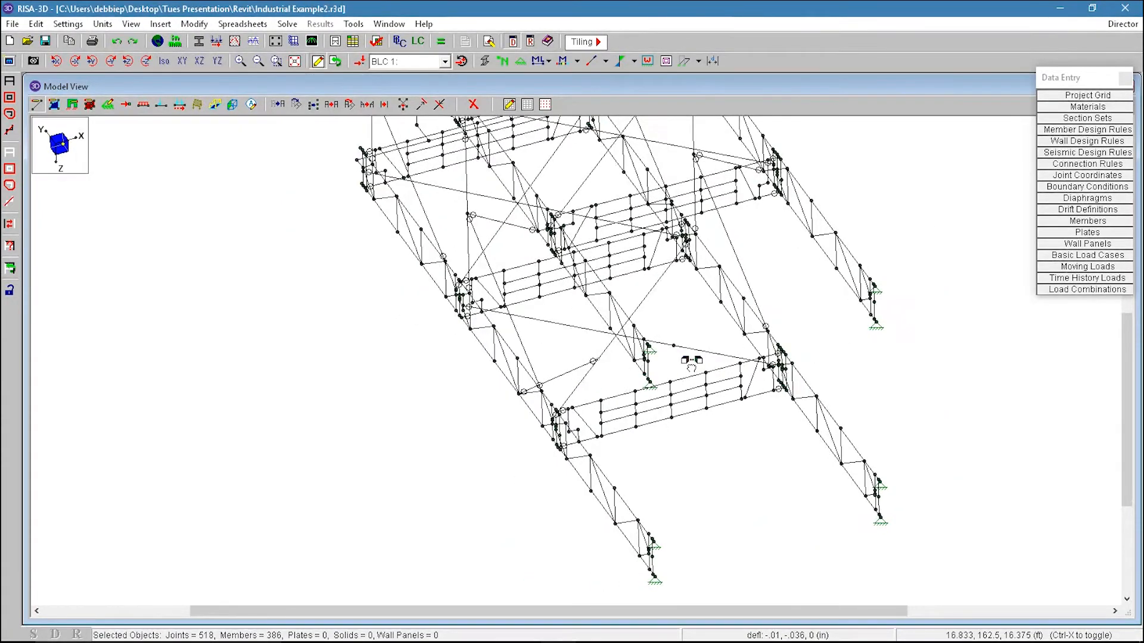
pyautogui.click(740, 335)
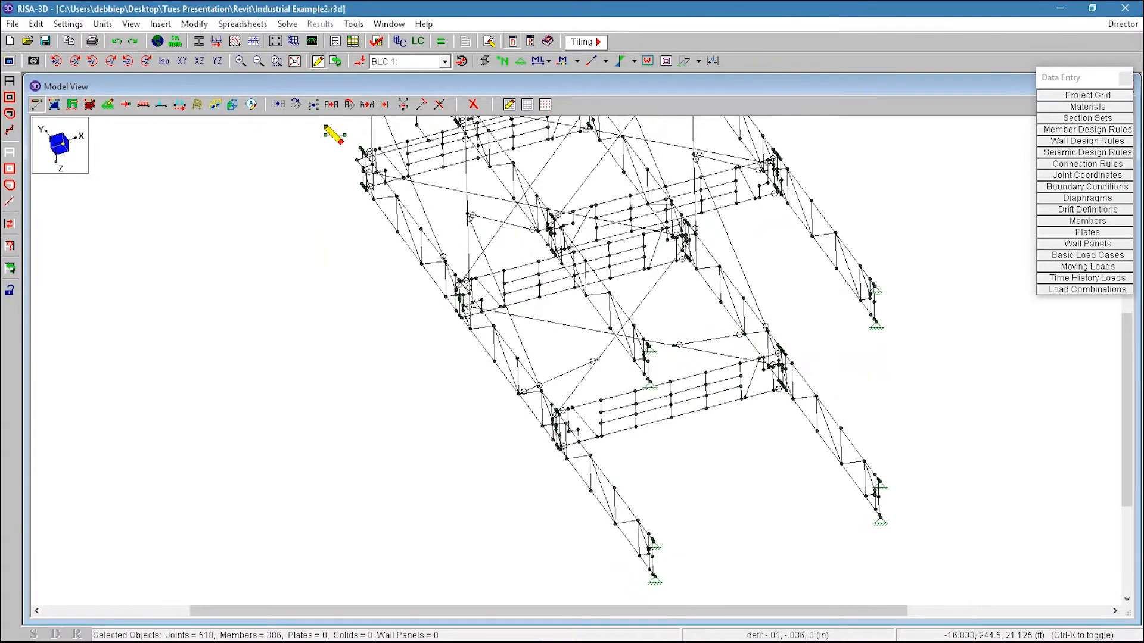
# Step: Inspect the end releases and properties of a newly drawn brace member, then cancel
pyautogui.click(183, 62)
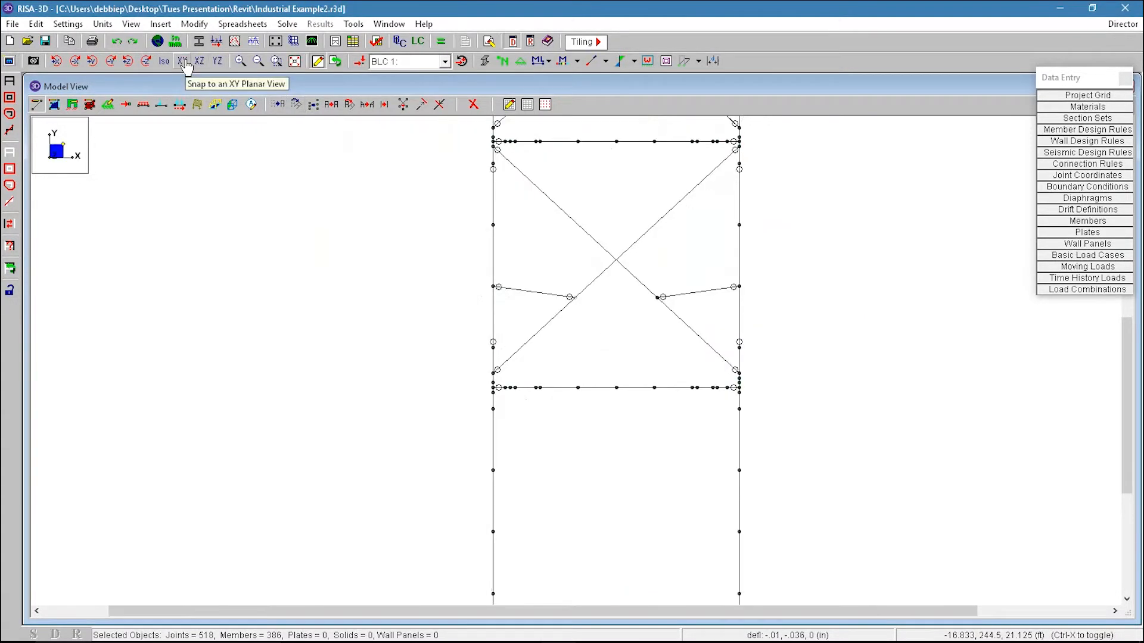
pyautogui.keyDown('shift'); pyautogui.moveTo(638, 327); pyautogui.dragTo(590, 390, button='middle'); pyautogui.keyUp('shift')
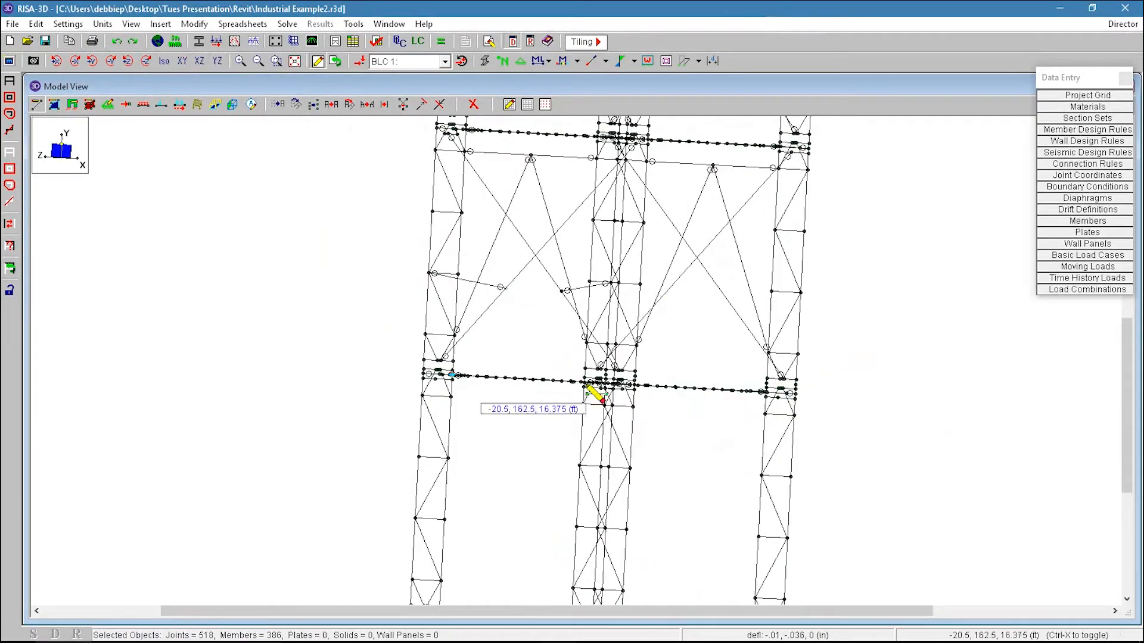
pyautogui.doubleClick(585, 292)
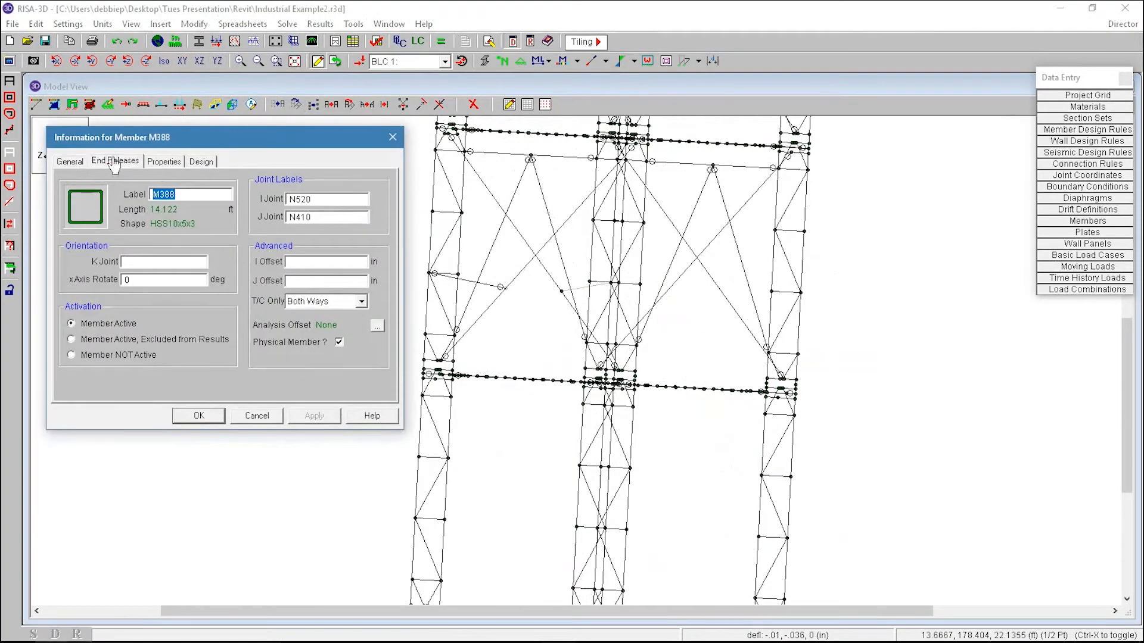
pyautogui.click(113, 160)
pyautogui.click(170, 163)
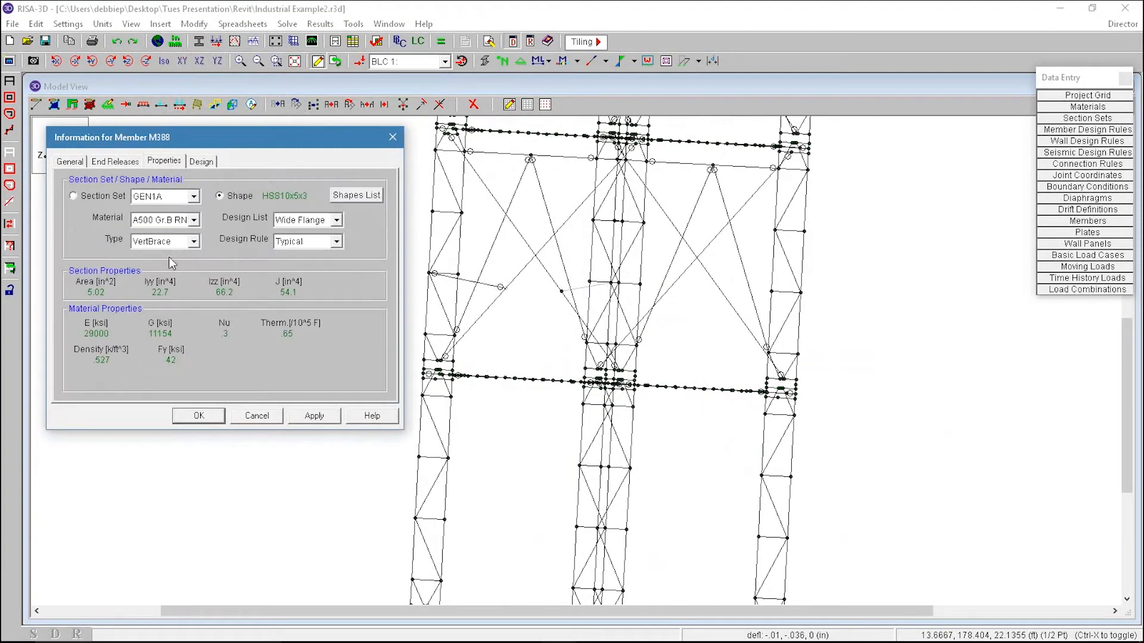
pyautogui.click(257, 415)
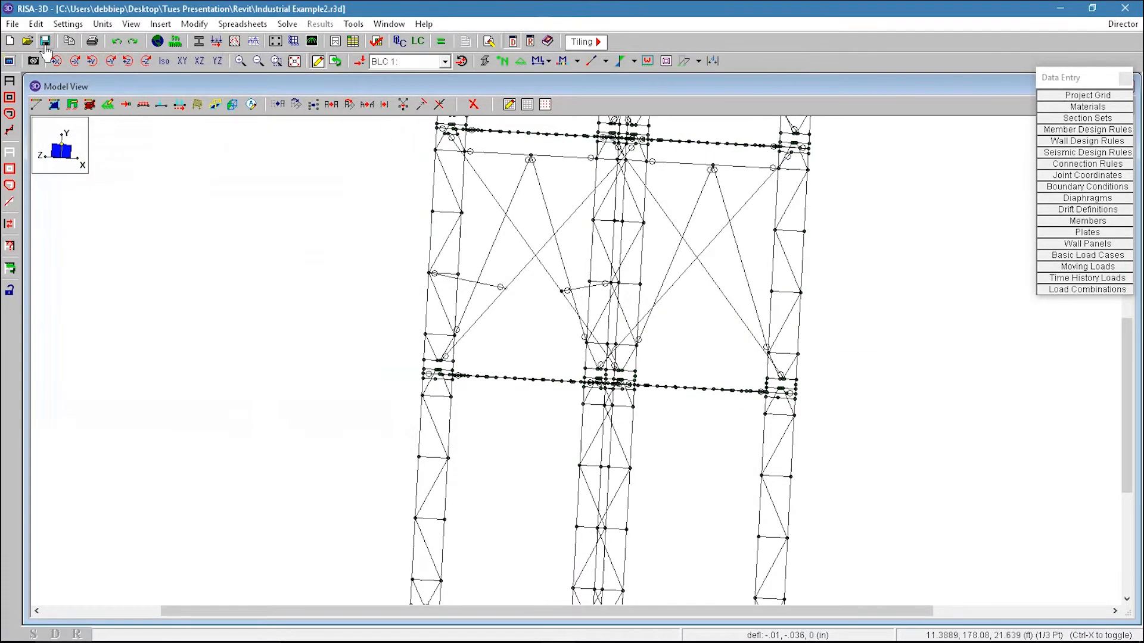
# Step: Export the model for Revit 2018 and newer and dismiss the notice
pyautogui.click(13, 25)
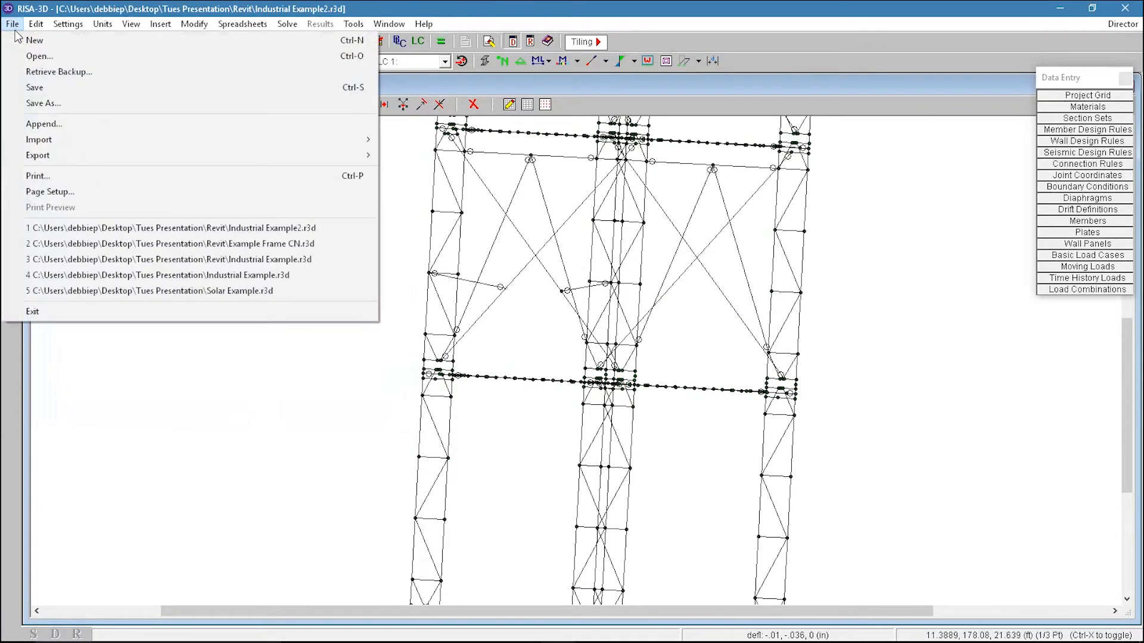
pyautogui.moveTo(59, 159)
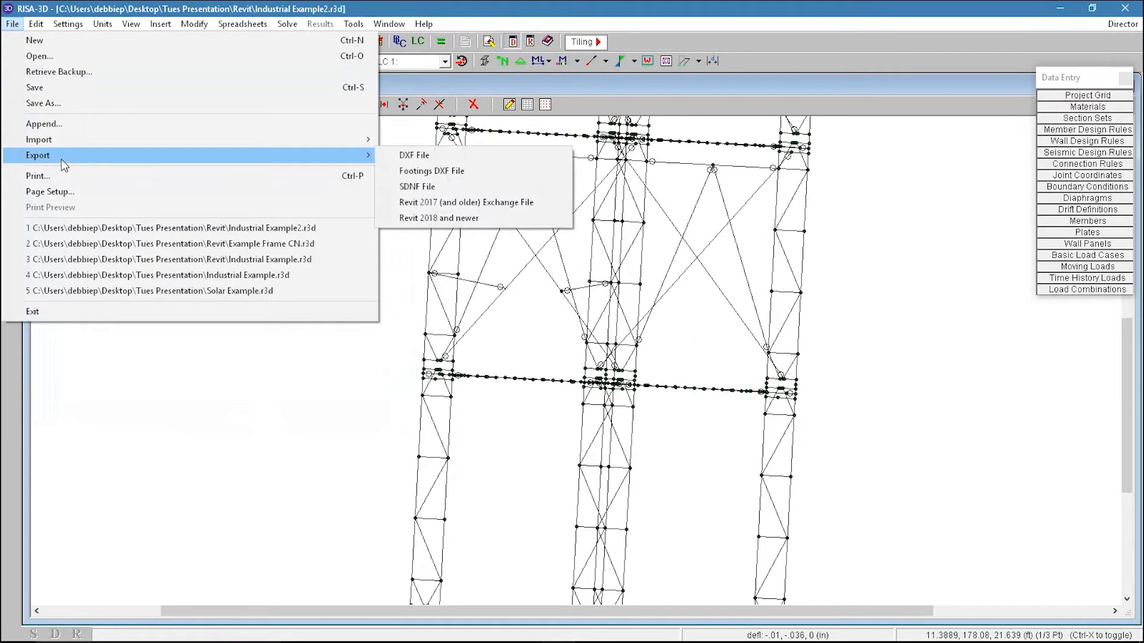
pyautogui.click(473, 218)
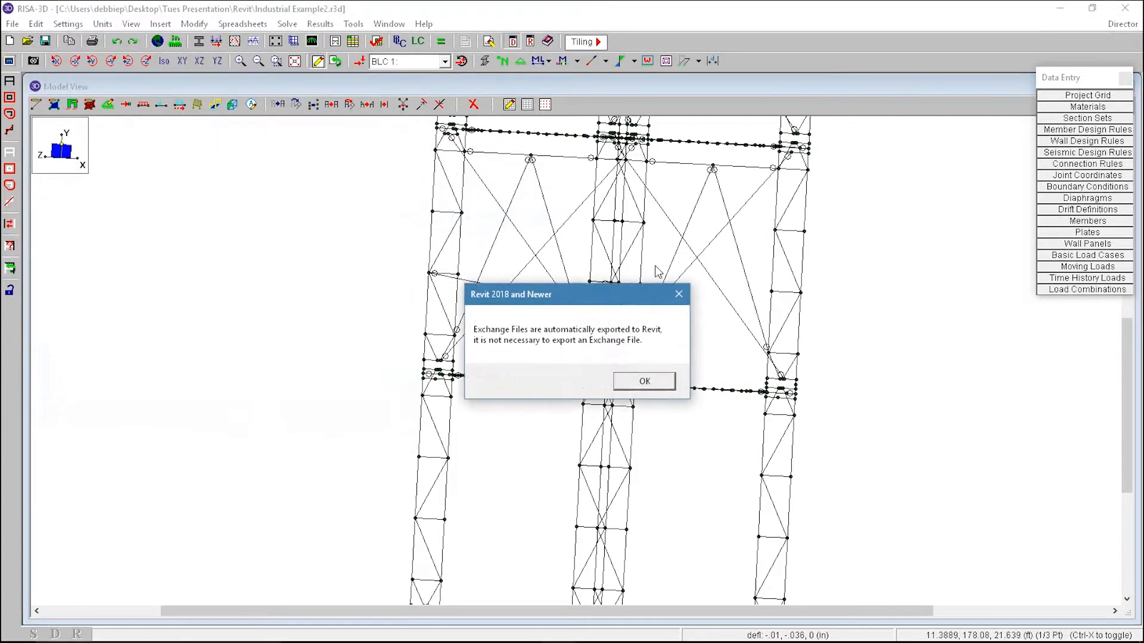
pyautogui.click(641, 382)
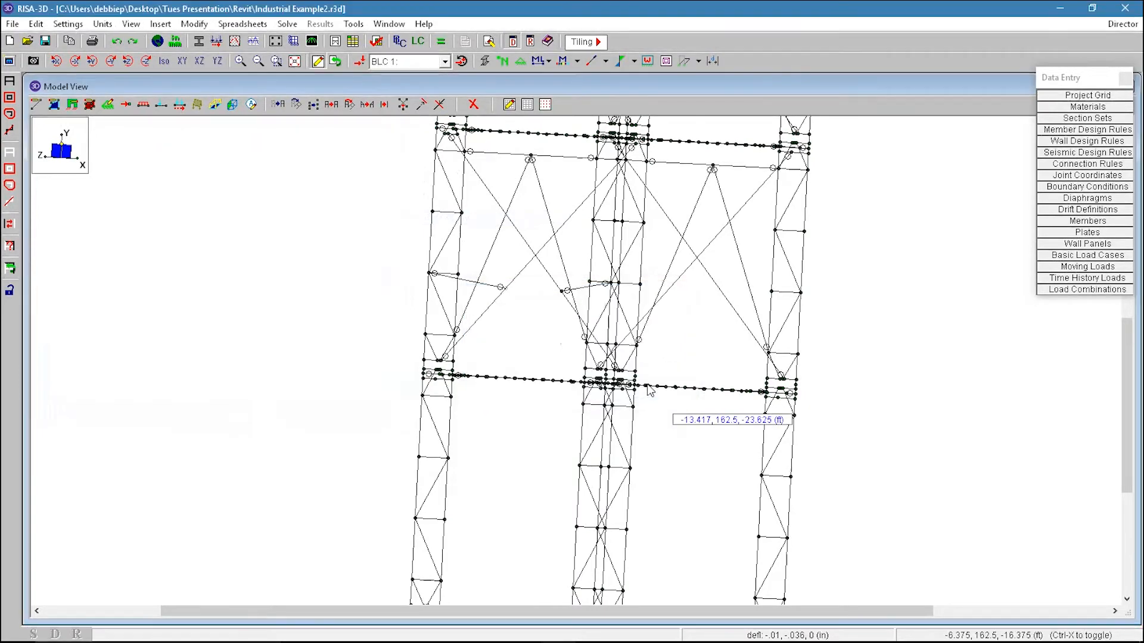
# Step: Switch to Revit and import from RISA using the Update Geometry and Sizes import process
pyautogui.moveTo(516, 639)
pyautogui.hotkey('alt', 'Tab')
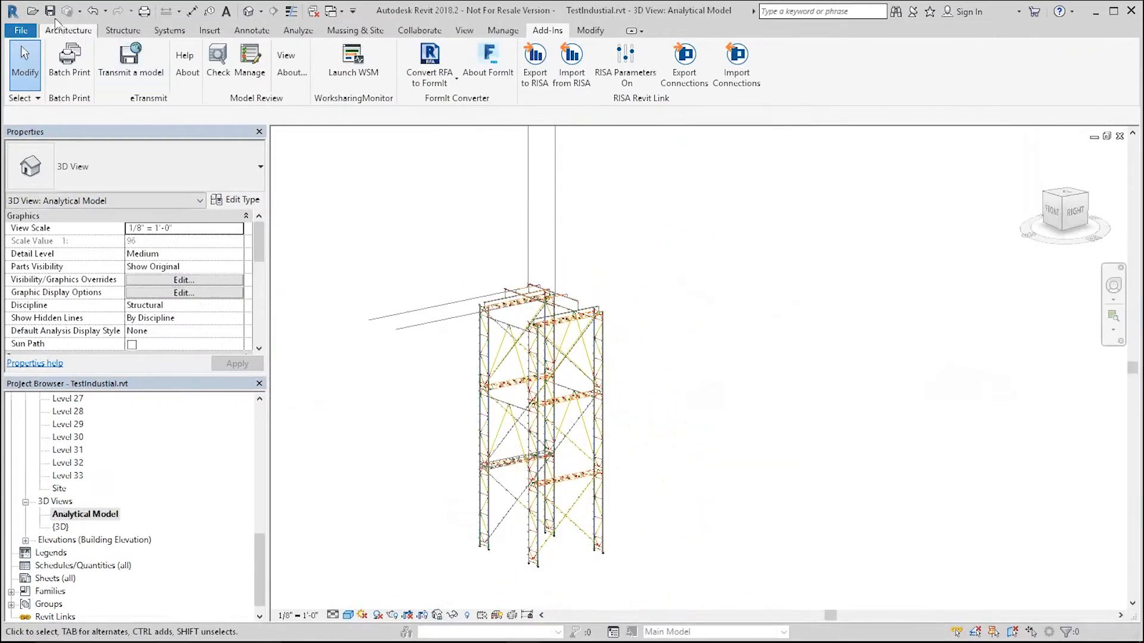
pyautogui.click(571, 60)
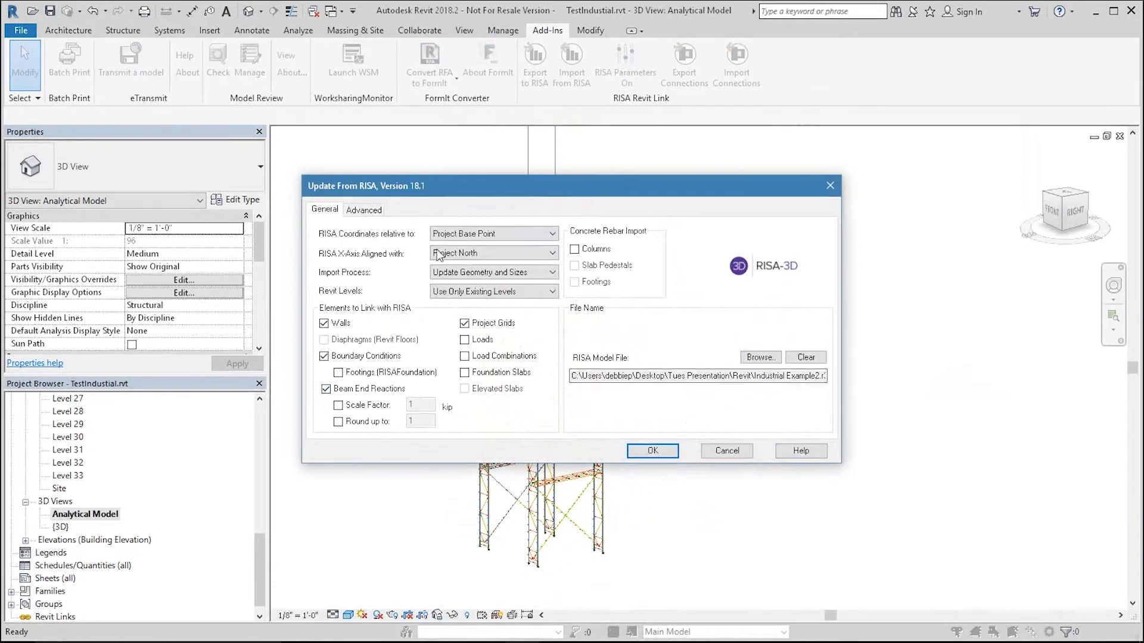
pyautogui.click(505, 273)
pyautogui.click(503, 285)
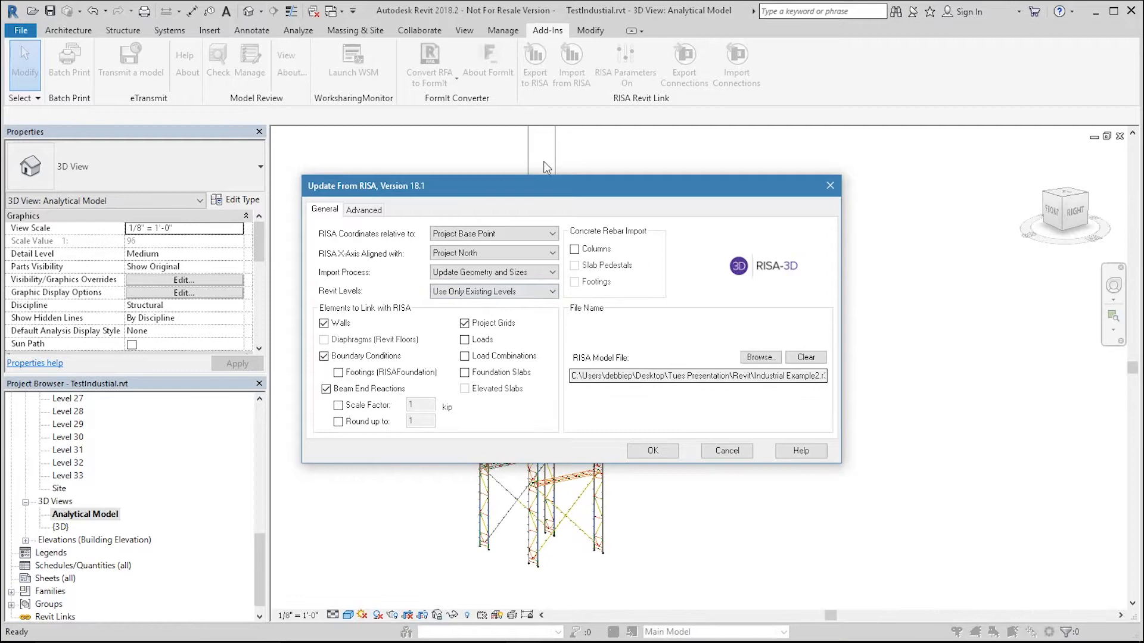
pyautogui.click(653, 450)
# Step: Continue the import past the open-model warning and close the import report
pyautogui.click(571, 358)
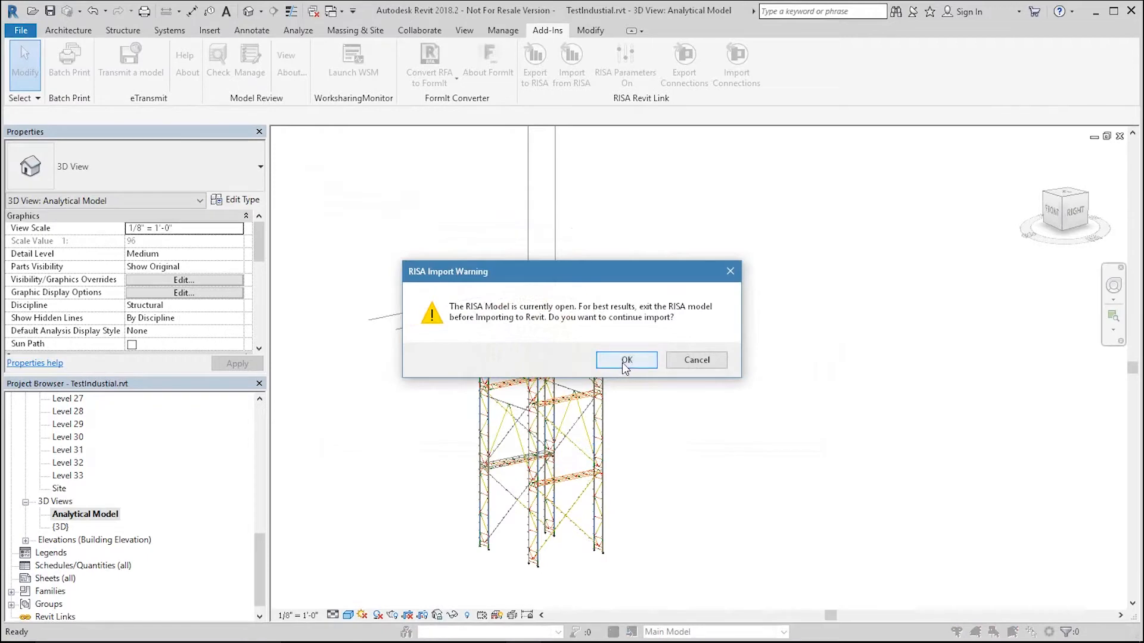
pyautogui.click(623, 366)
pyautogui.hotkey('alt', 'Tab')
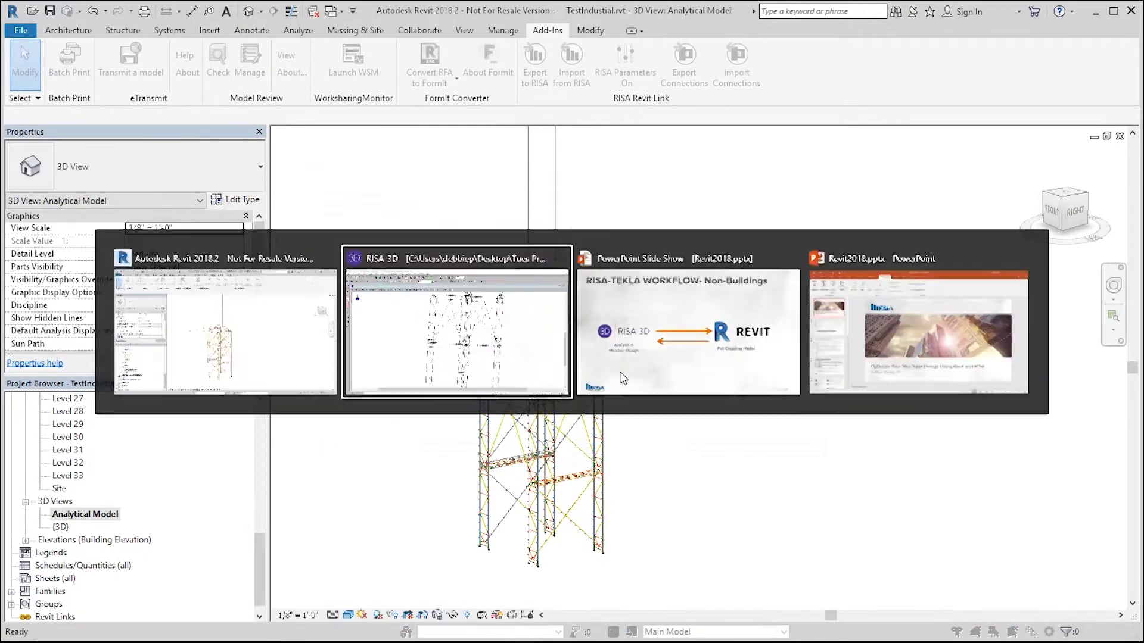
pyautogui.hotkey('alt', 'Tab')
pyautogui.hotkey('alt', 'Tab')
pyautogui.hotkey('alt', 'Tab')
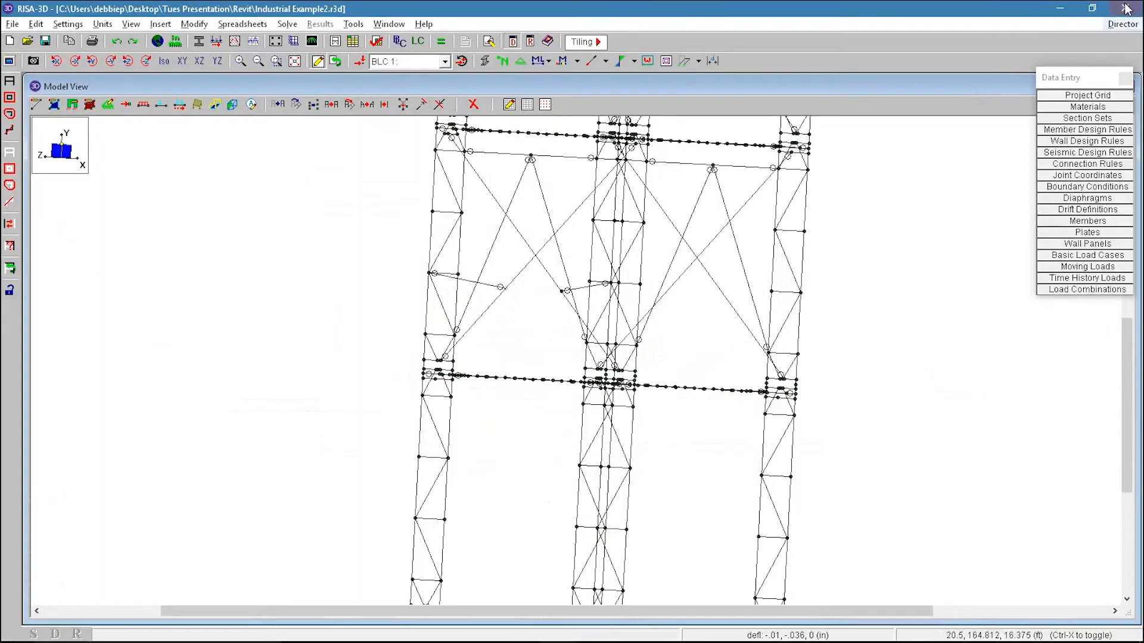
pyautogui.click(1126, 8)
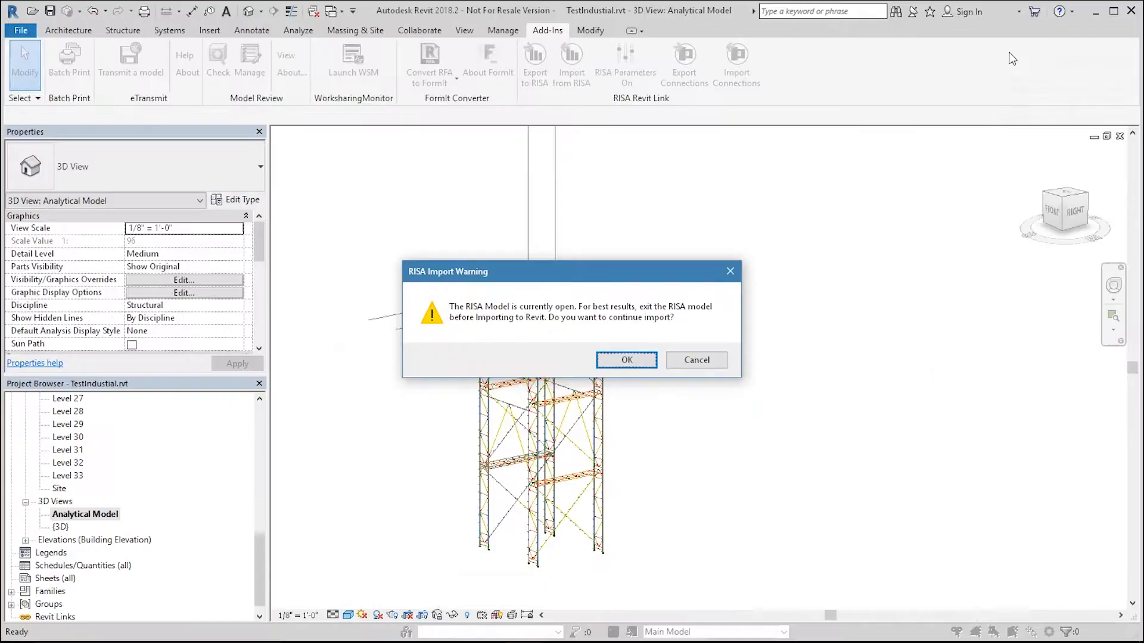
pyautogui.click(626, 360)
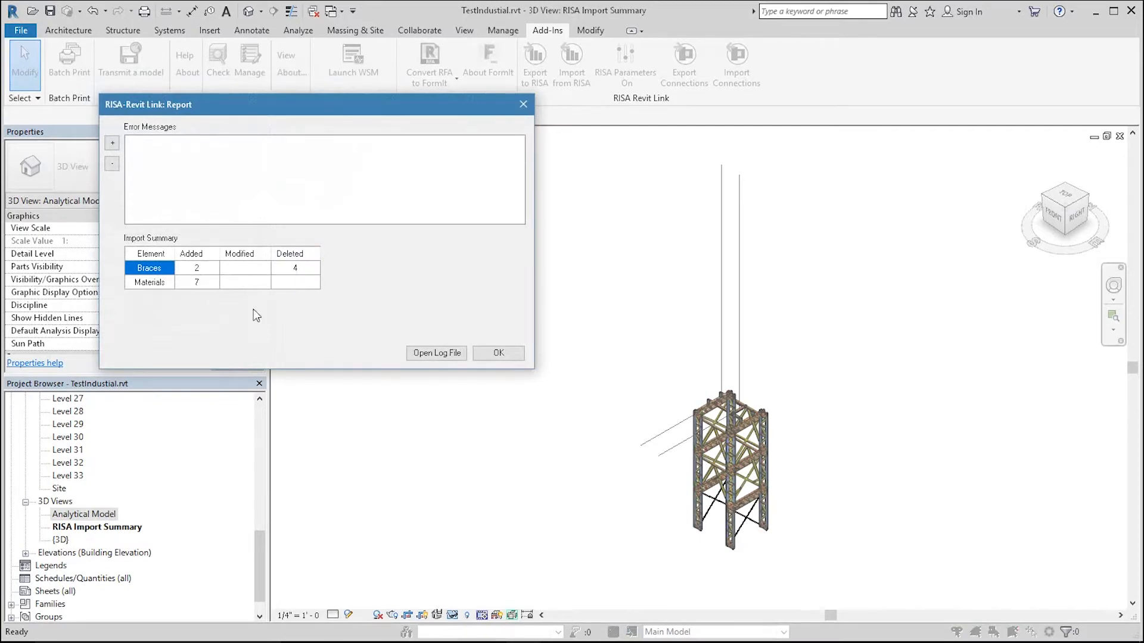
pyautogui.click(499, 352)
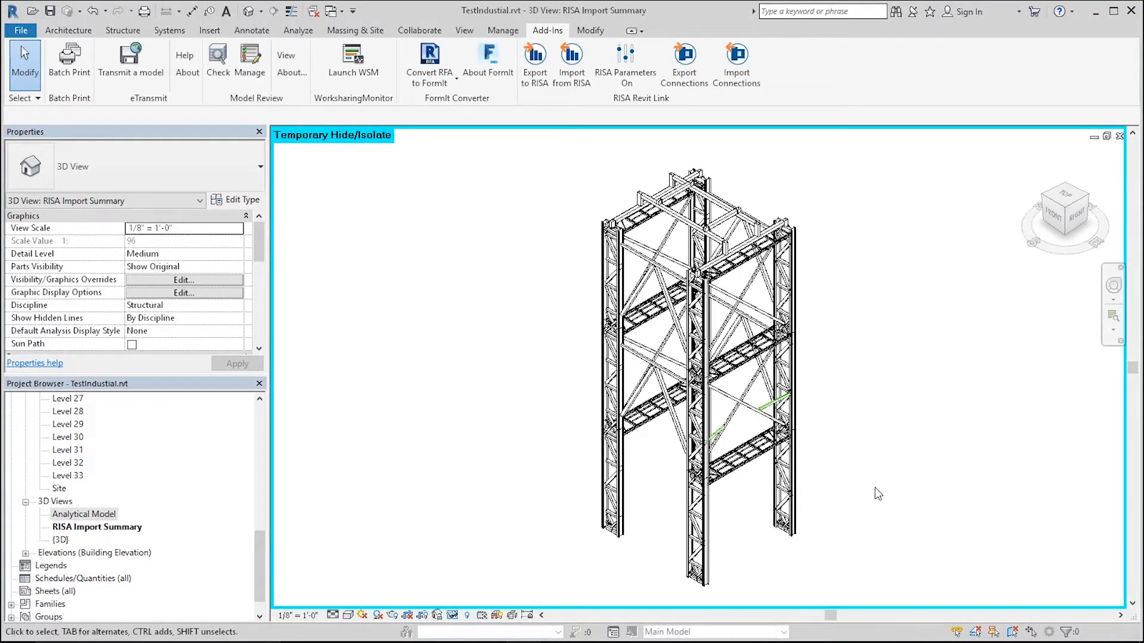
# Step: Orbit the import summary 3D view to examine the updated braces
pyautogui.keyDown('shift'); pyautogui.moveTo(852, 501); pyautogui.dragTo(750, 438, button='middle'); pyautogui.keyUp('shift')
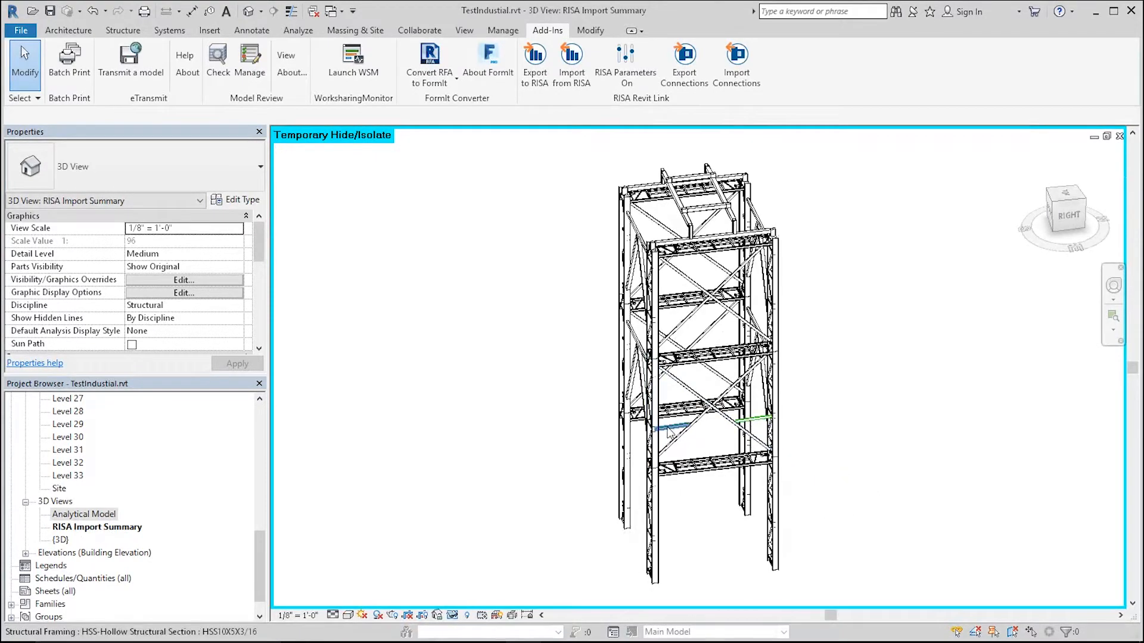
pyautogui.keyDown('shift'); pyautogui.moveTo(903, 498); pyautogui.dragTo(691, 554, button='middle'); pyautogui.keyUp('shift')
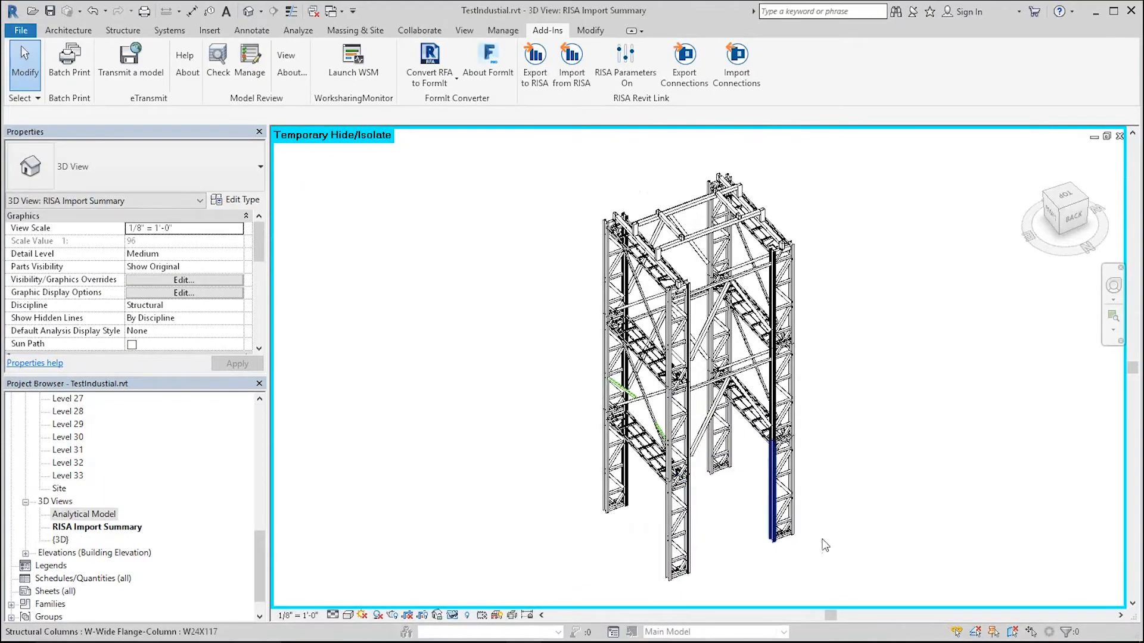
pyautogui.keyDown('shift'); pyautogui.moveTo(977, 450); pyautogui.dragTo(995, 388, button='middle'); pyautogui.keyUp('shift')
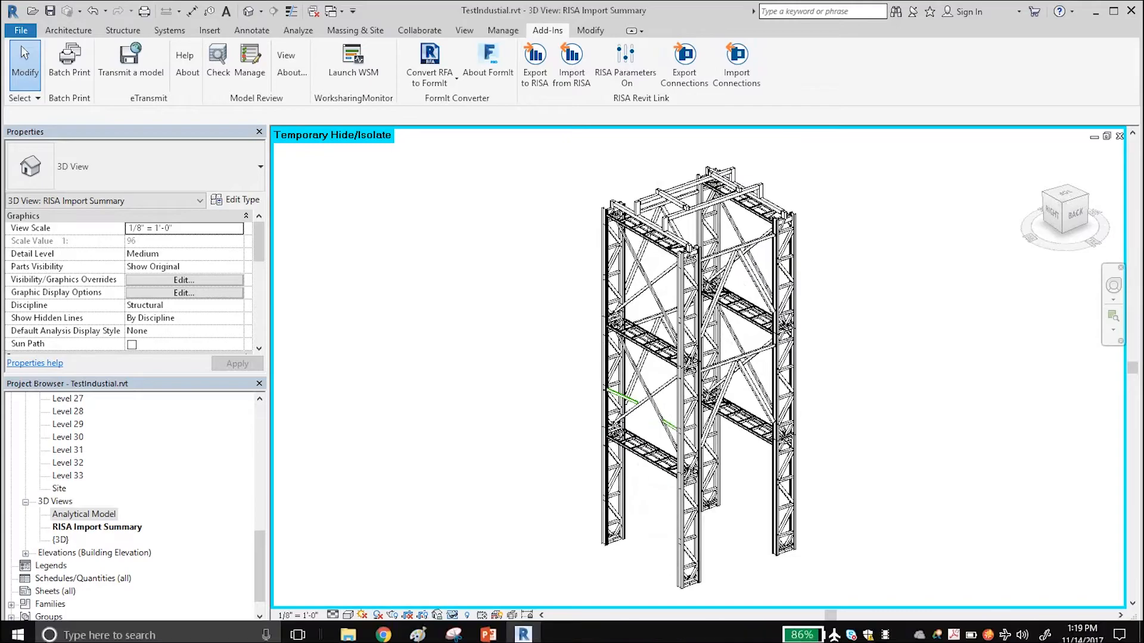
pyautogui.hotkey('alt', 'Tab')
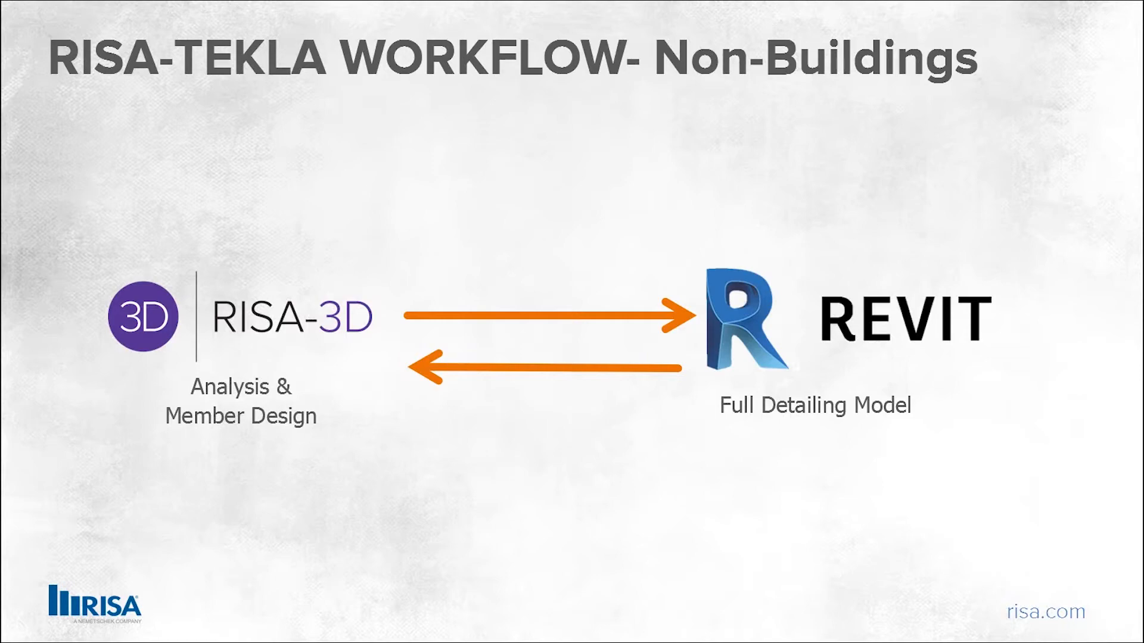
pyautogui.press('Right')
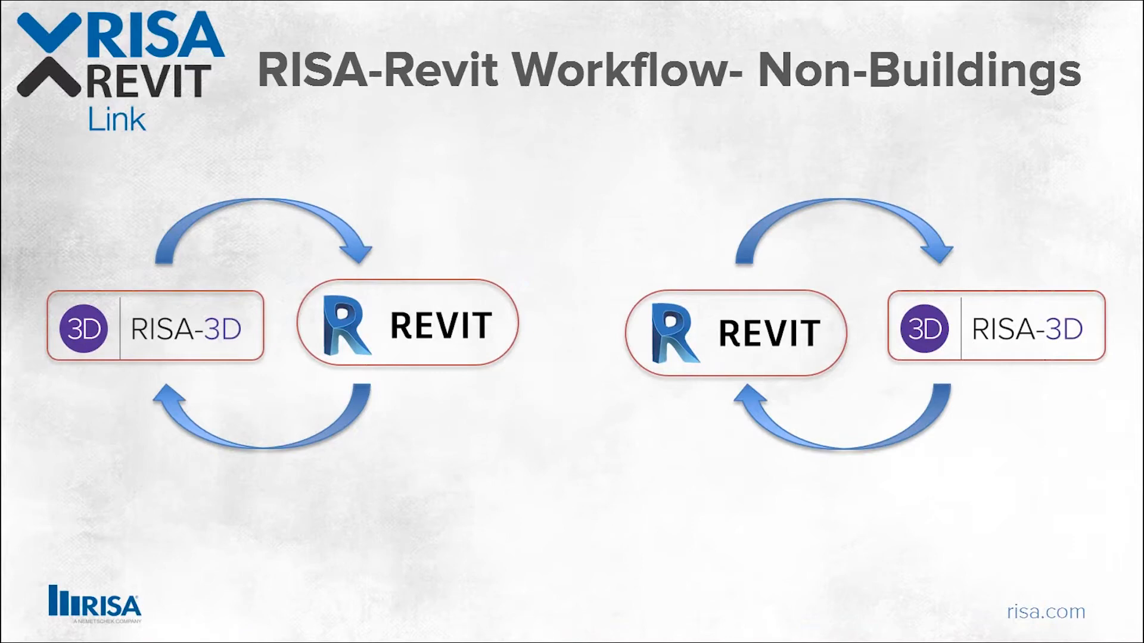
pyautogui.press('Right')
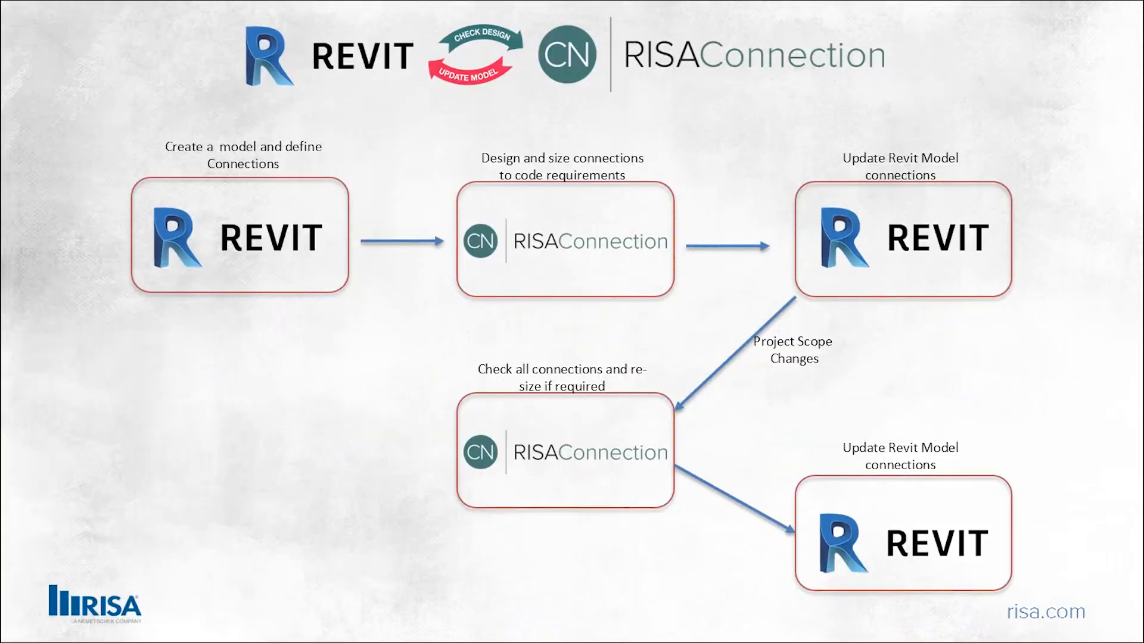
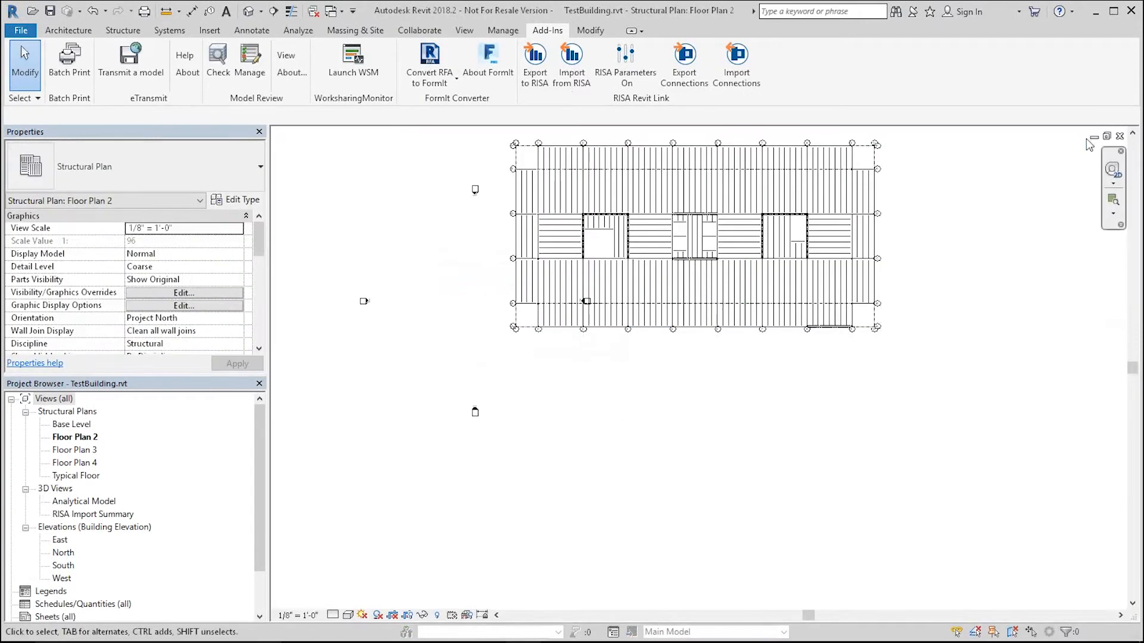
# Step: Close the open project views and discard the changes to TestBuilding.rvt without saving
pyautogui.click(1121, 137)
pyautogui.click(1120, 137)
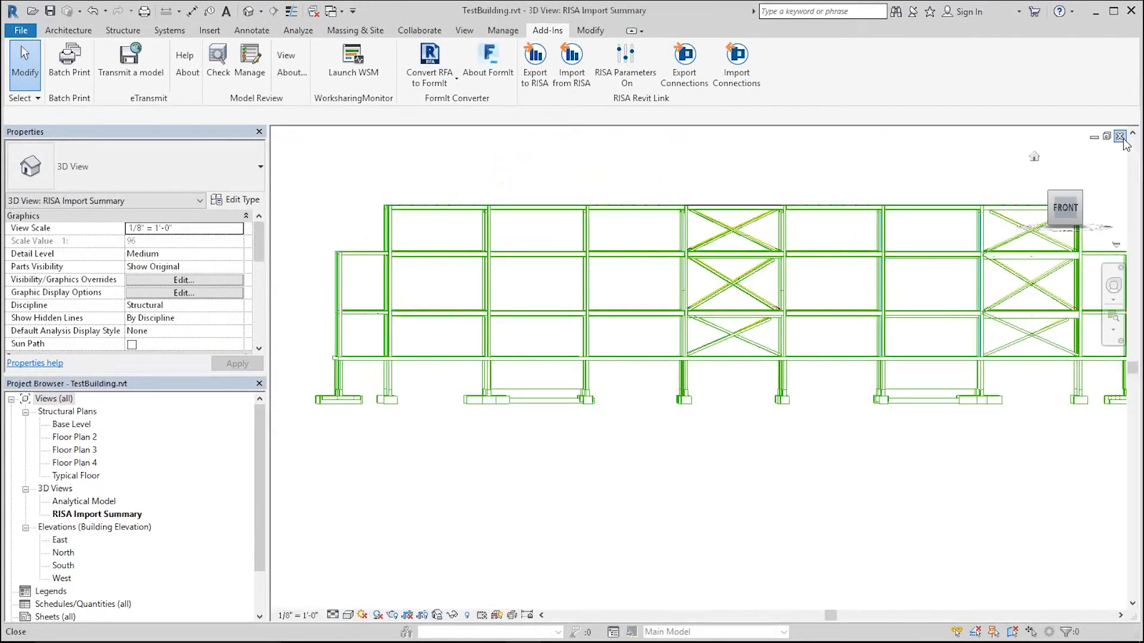
pyautogui.click(1120, 137)
pyautogui.click(1121, 137)
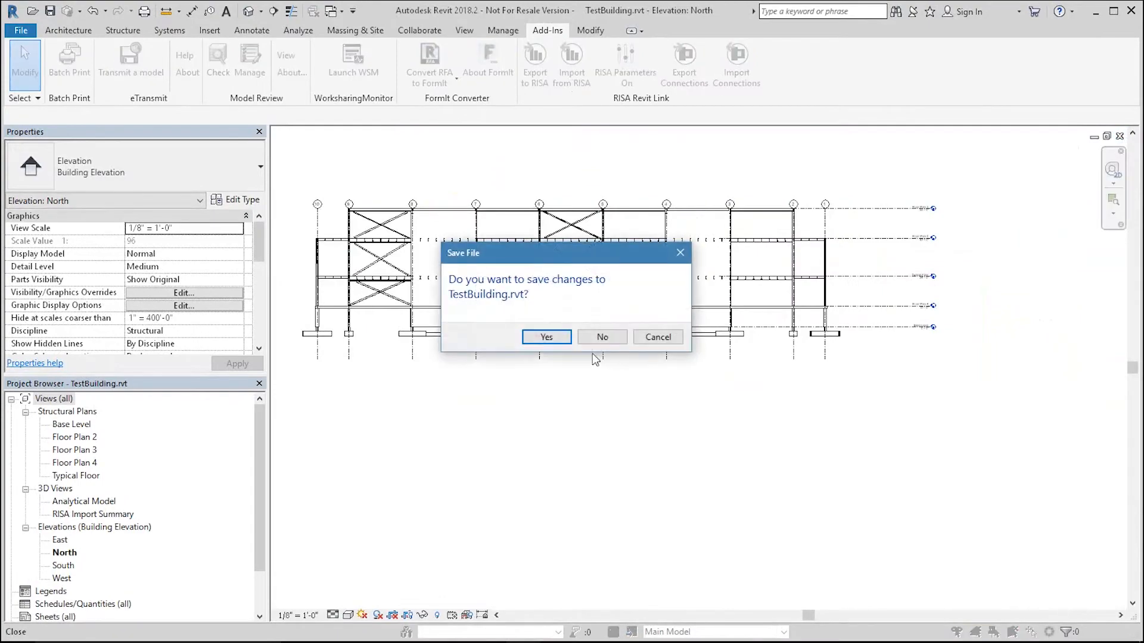
pyautogui.click(603, 338)
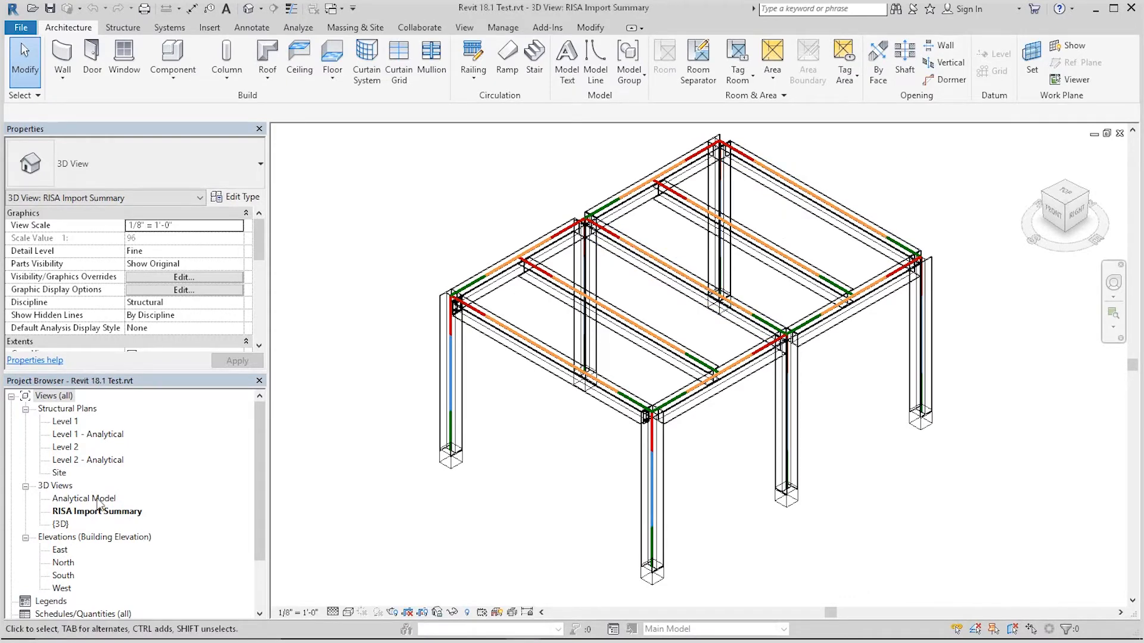
# Step: Open the {3D} view of the test project and select the edge roof beam to review its RISA properties
pyautogui.doubleClick(69, 522)
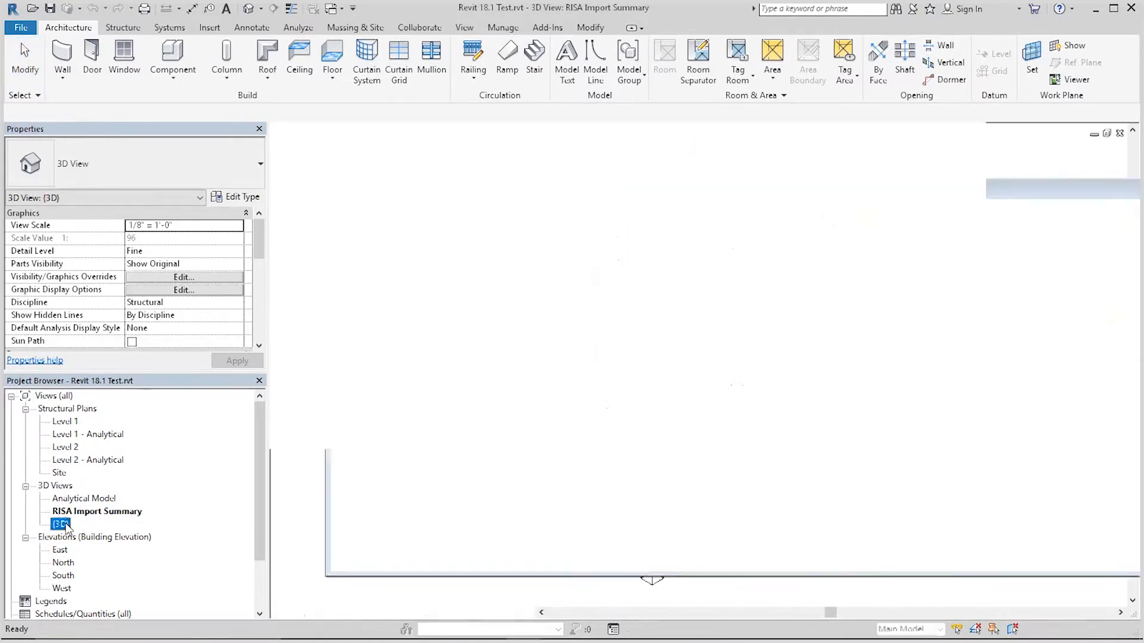
pyautogui.click(816, 250)
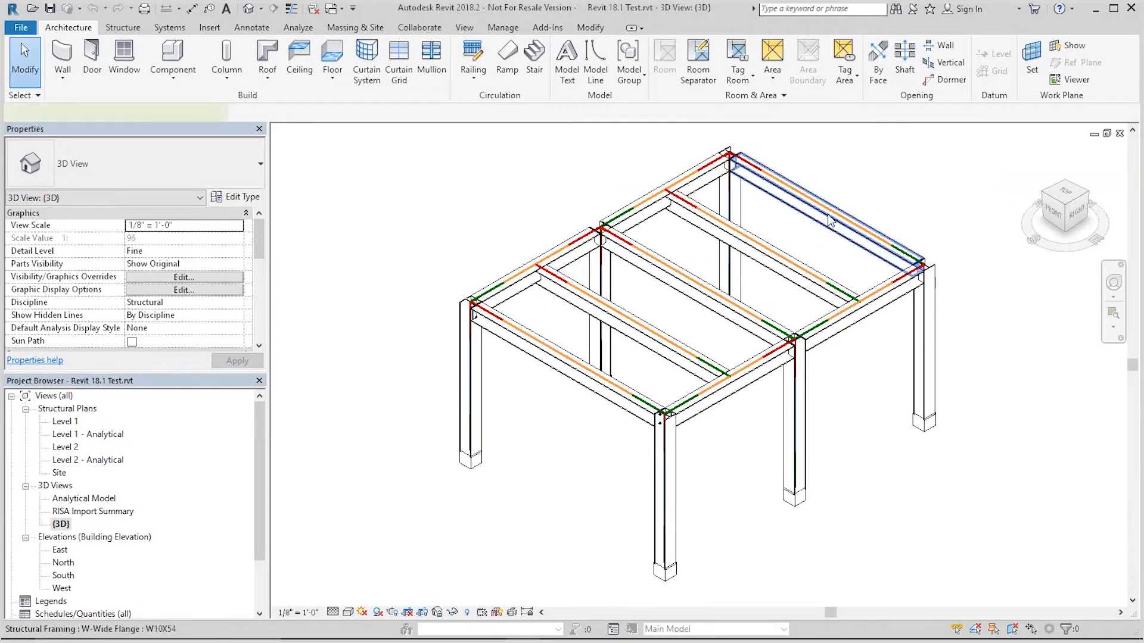
pyautogui.click(831, 220)
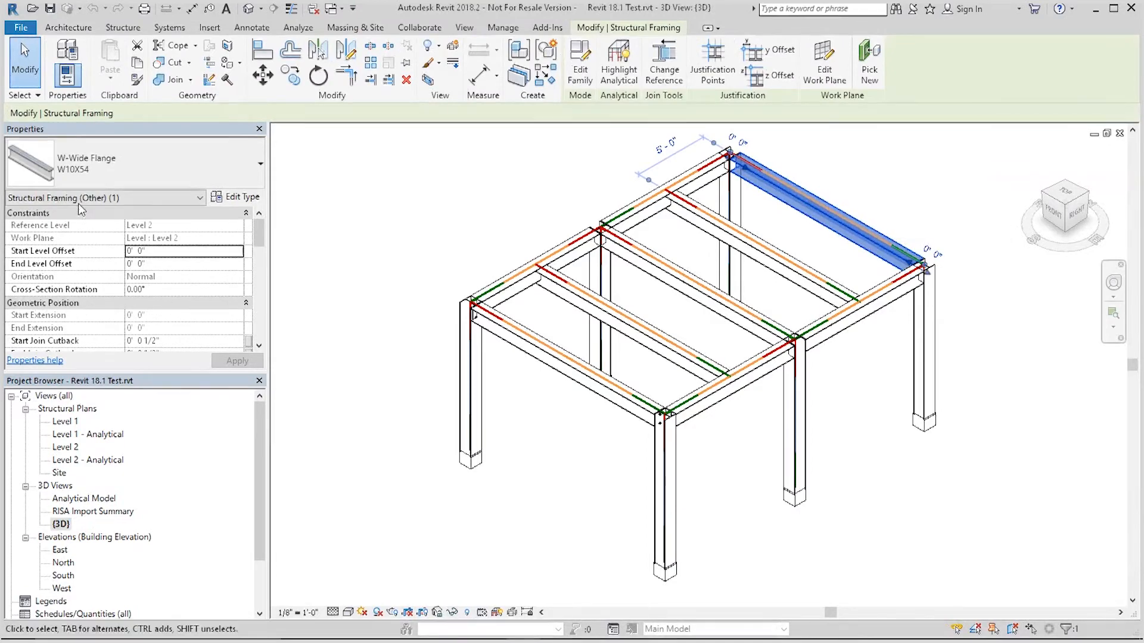
pyautogui.click(46, 201)
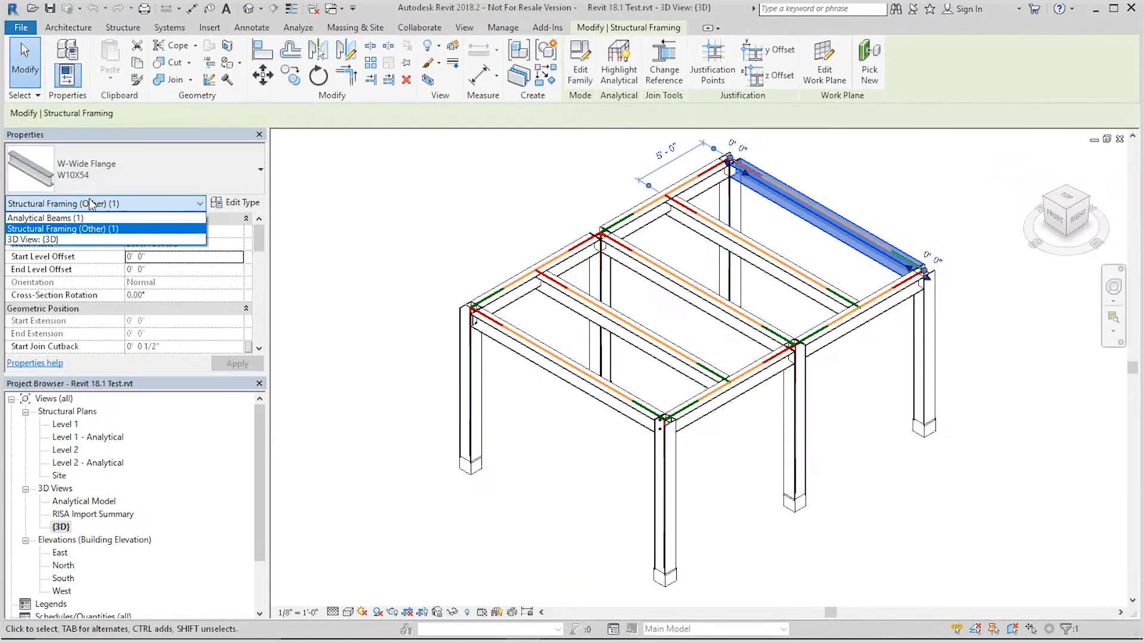
pyautogui.click(151, 230)
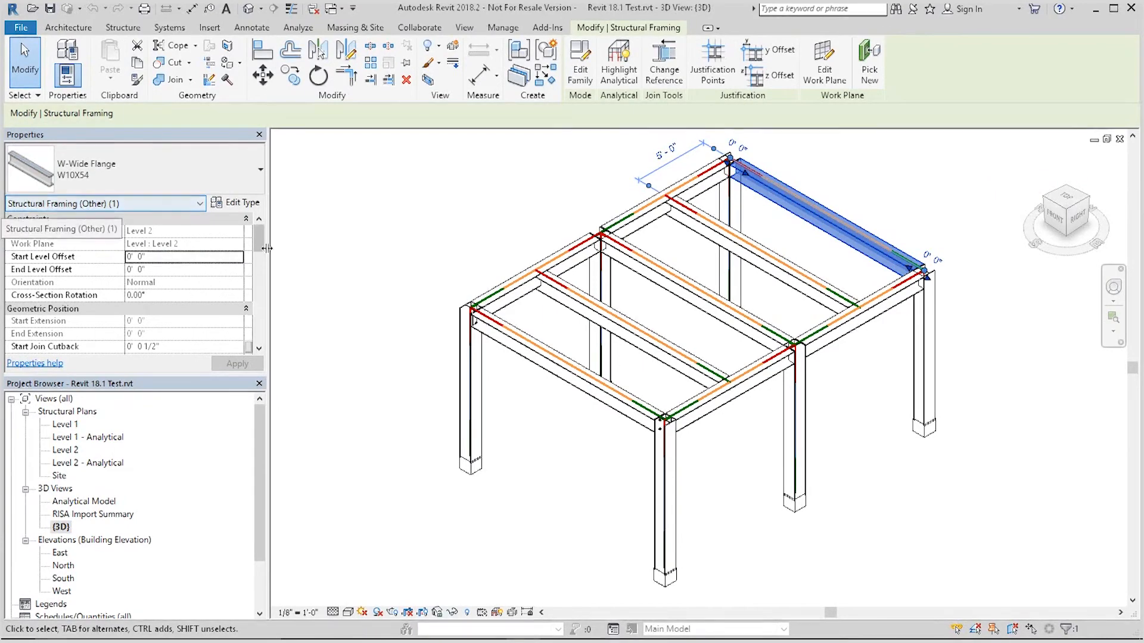
pyautogui.moveTo(260, 241); pyautogui.dragTo(259, 320)
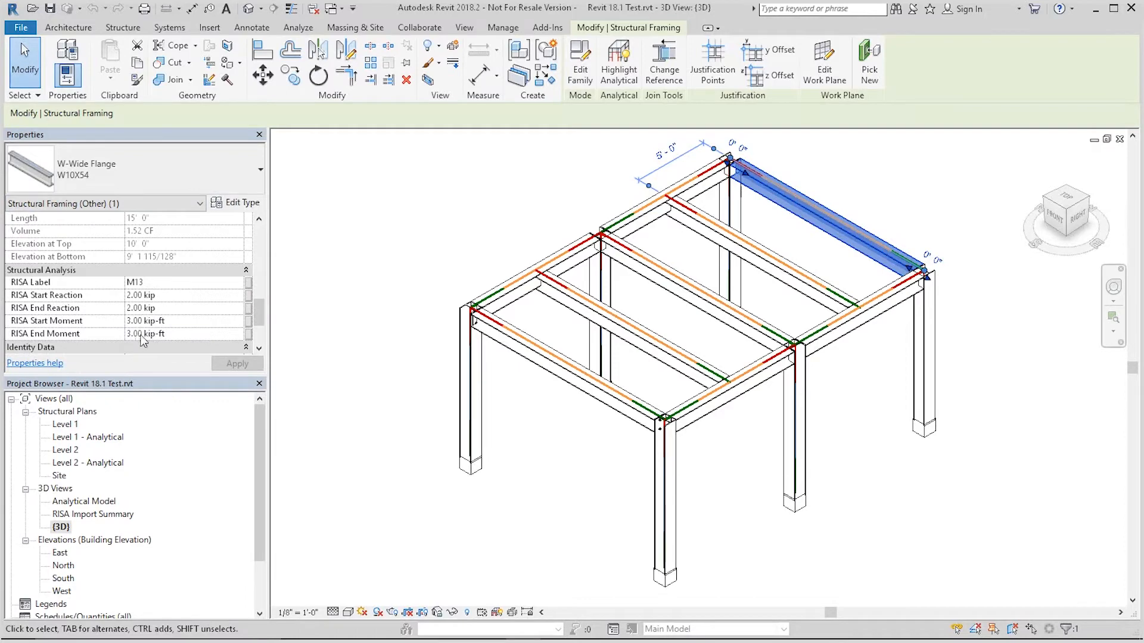
# Step: Switch the selection to its analytical beam and inspect the member end forces table
pyautogui.click(161, 207)
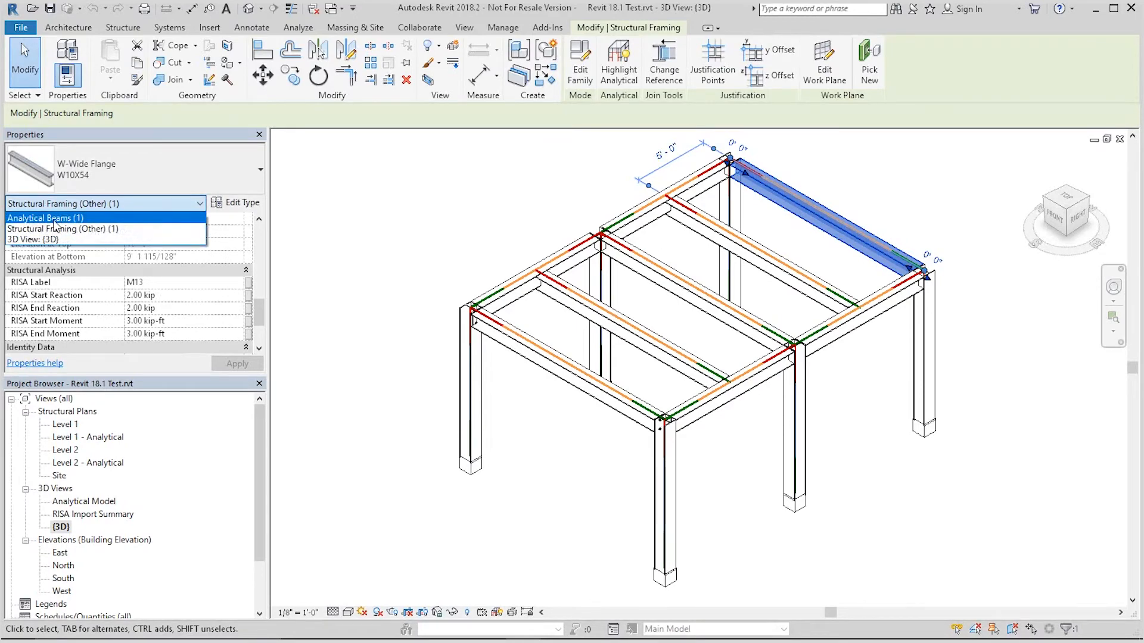
pyautogui.click(56, 219)
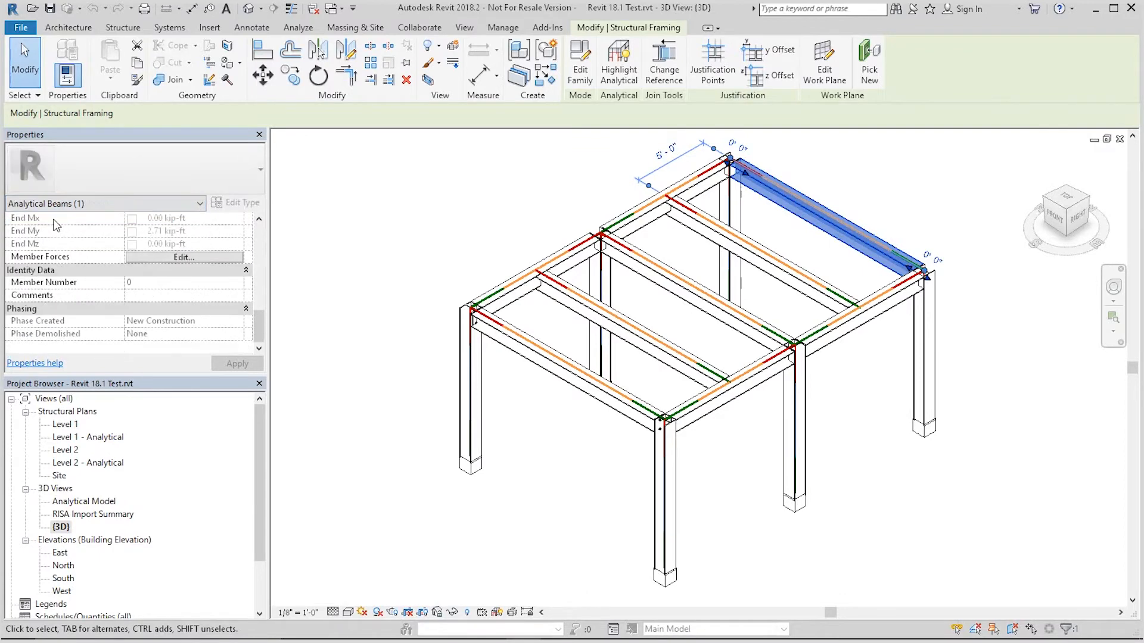
pyautogui.moveTo(259, 312)
pyautogui.mouseDown()
pyautogui.moveTo(261, 275)
pyautogui.moveTo(260, 294)
pyautogui.mouseUp()
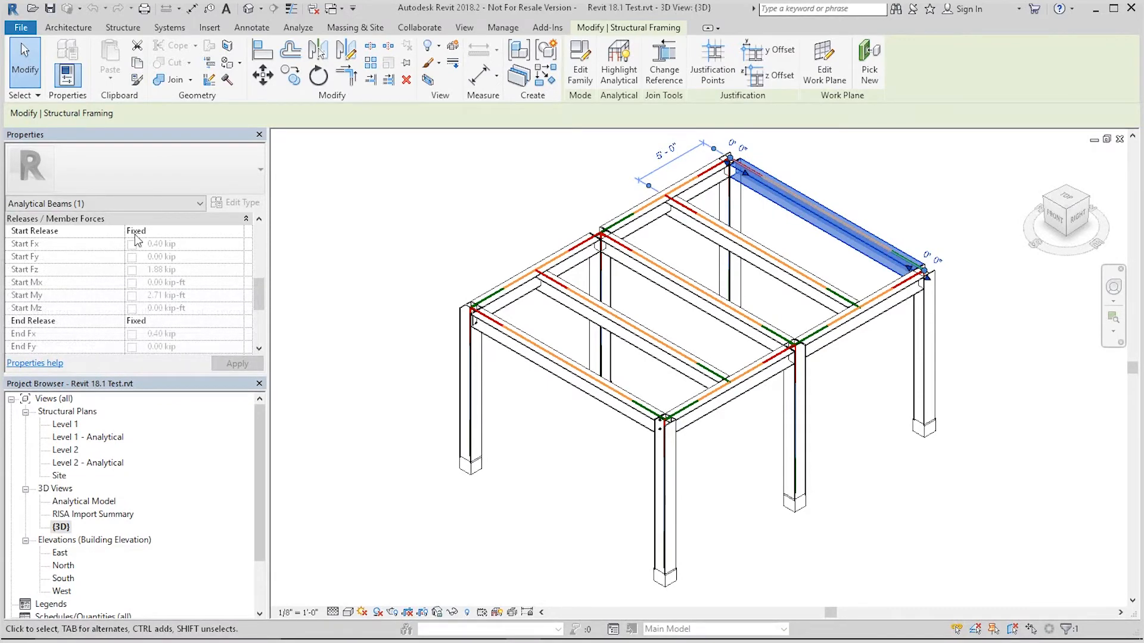
pyautogui.moveTo(255, 291); pyautogui.dragTo(255, 311)
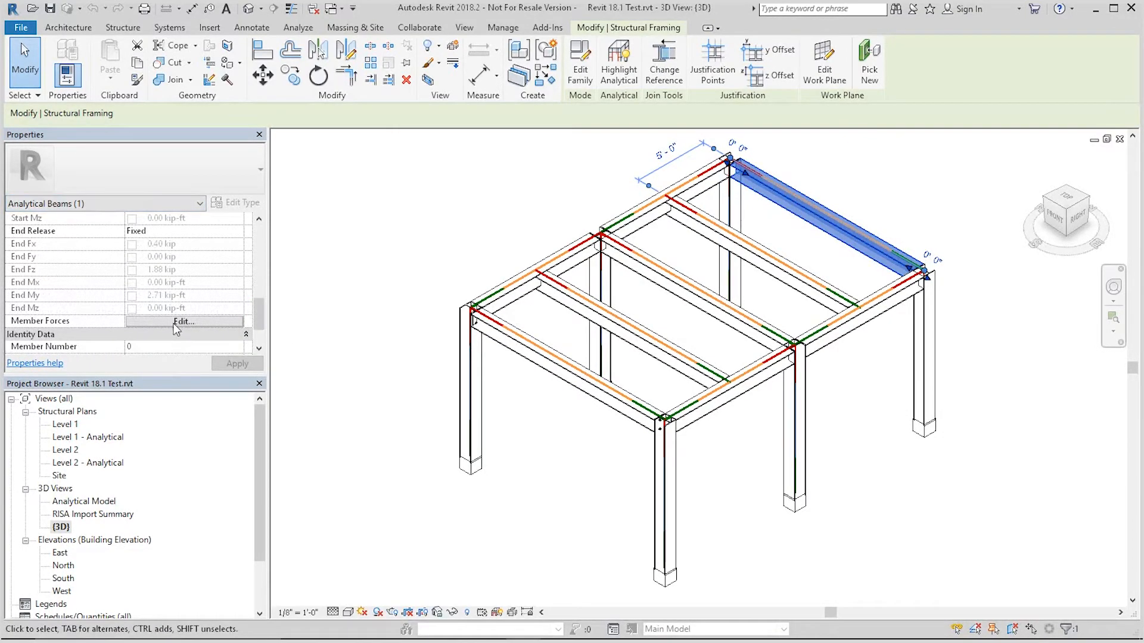
pyautogui.click(175, 324)
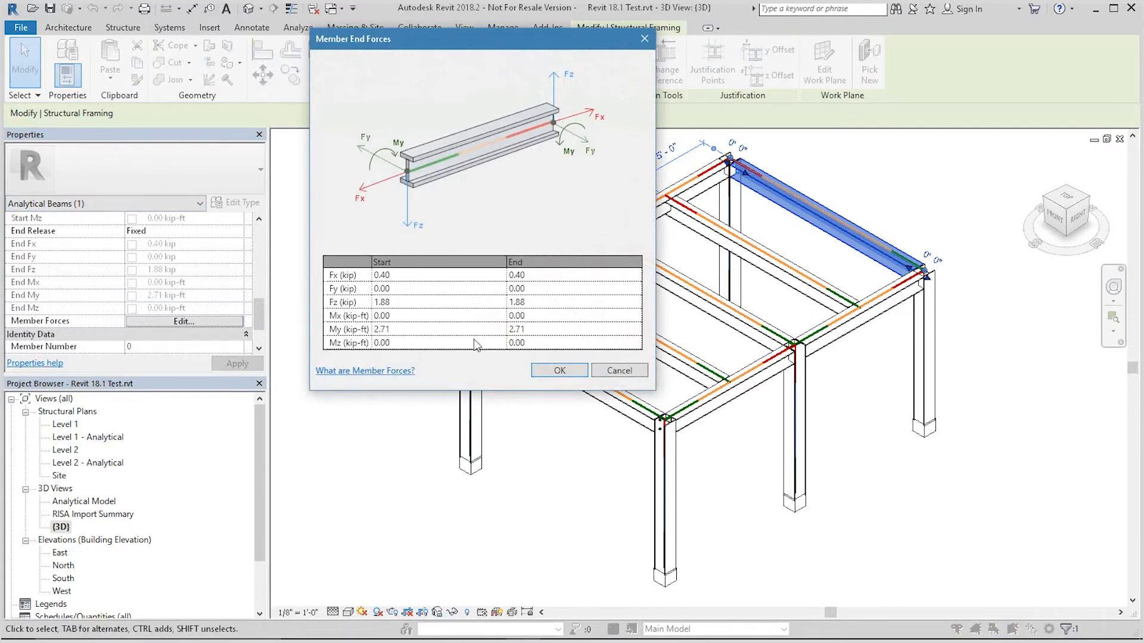
pyautogui.click(431, 276)
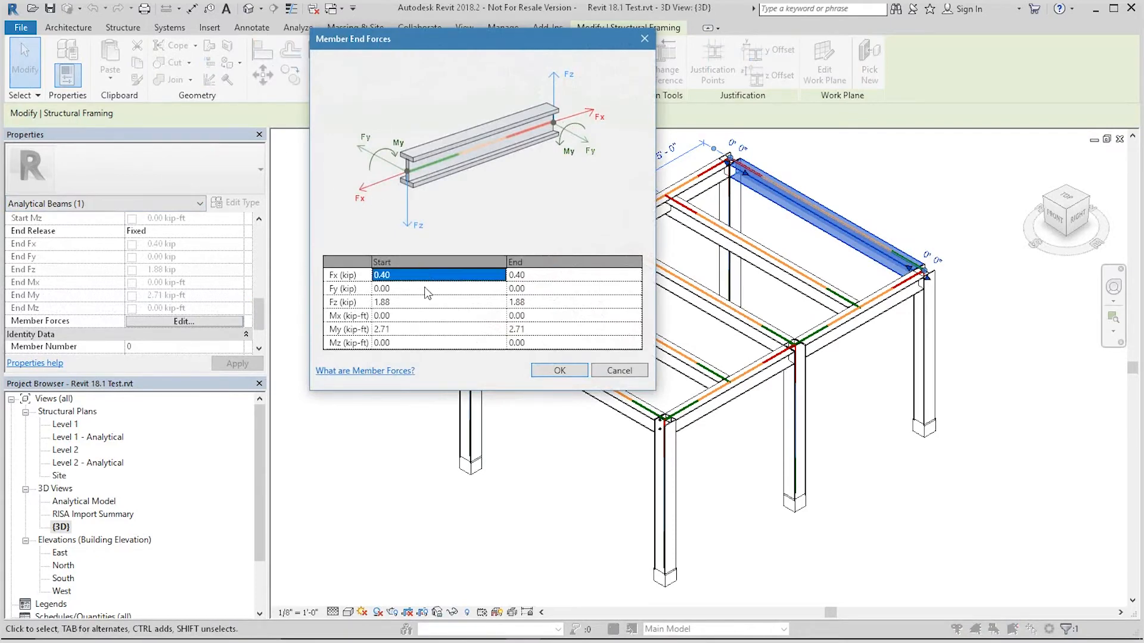
pyautogui.press('Tab')
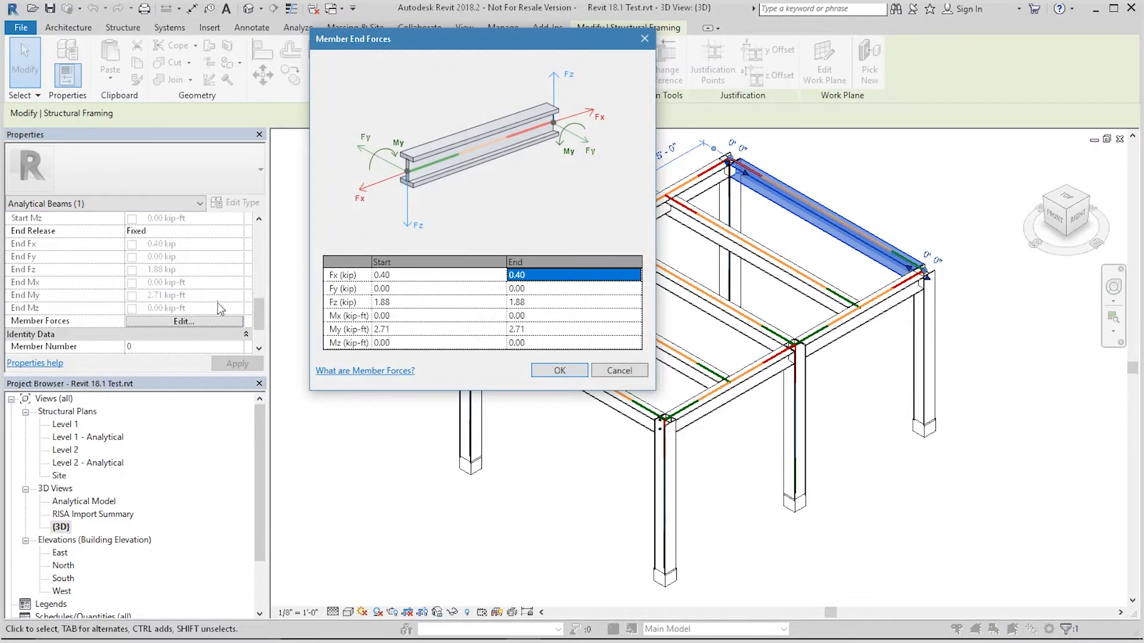
pyautogui.click(562, 371)
# Step: Select the middle roof beam and review its RISA label, reactions and moments
pyautogui.scroll(-2, 358, 383)
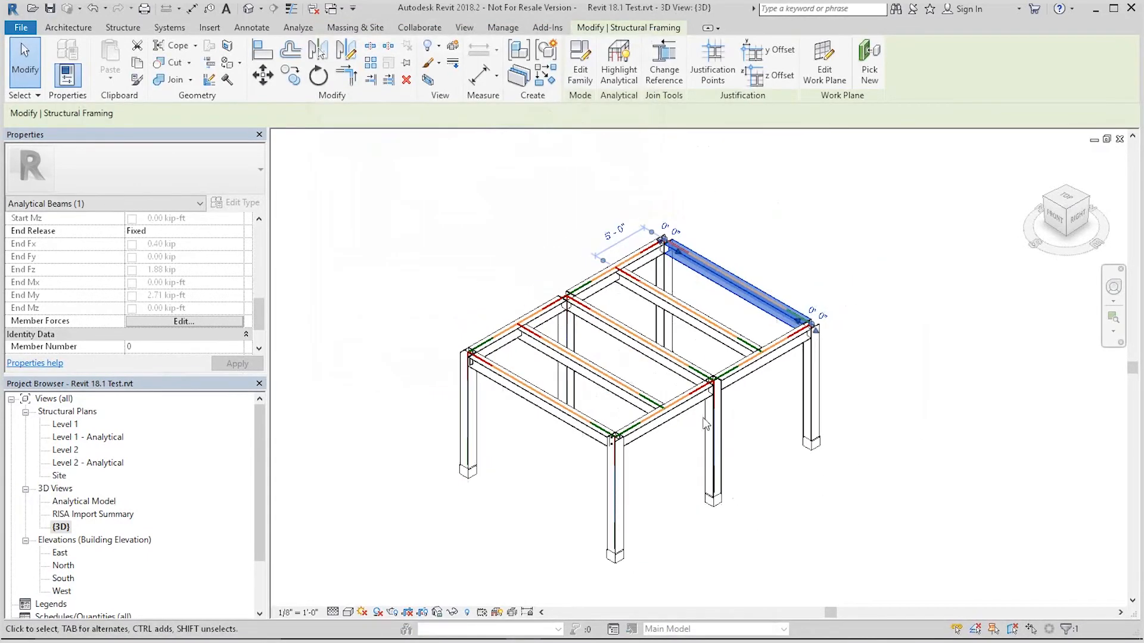
pyautogui.click(762, 233)
pyautogui.scroll(3, 631, 247)
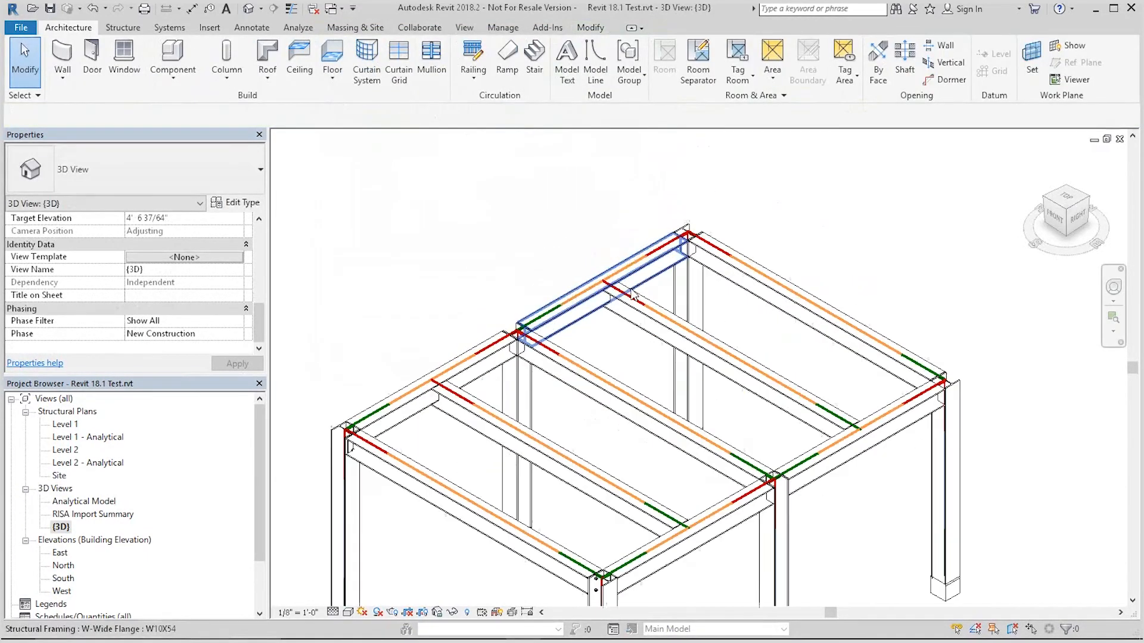
pyautogui.scroll(4, 337, 445)
pyautogui.scroll(-5, 454, 445)
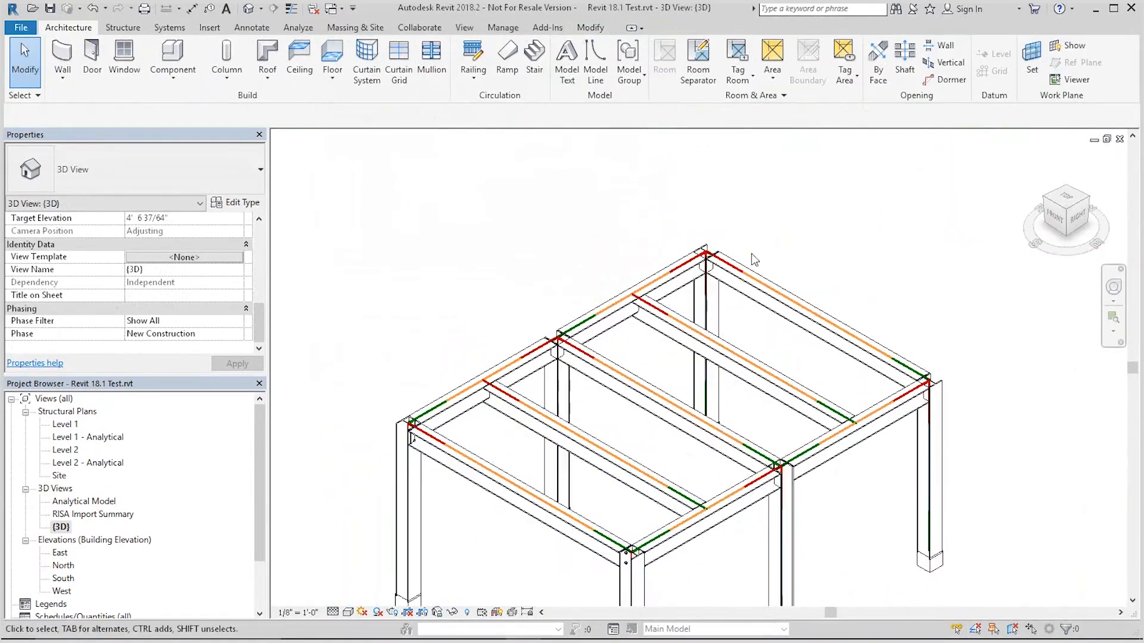
pyautogui.click(707, 339)
pyautogui.moveTo(262, 296); pyautogui.dragTo(261, 325)
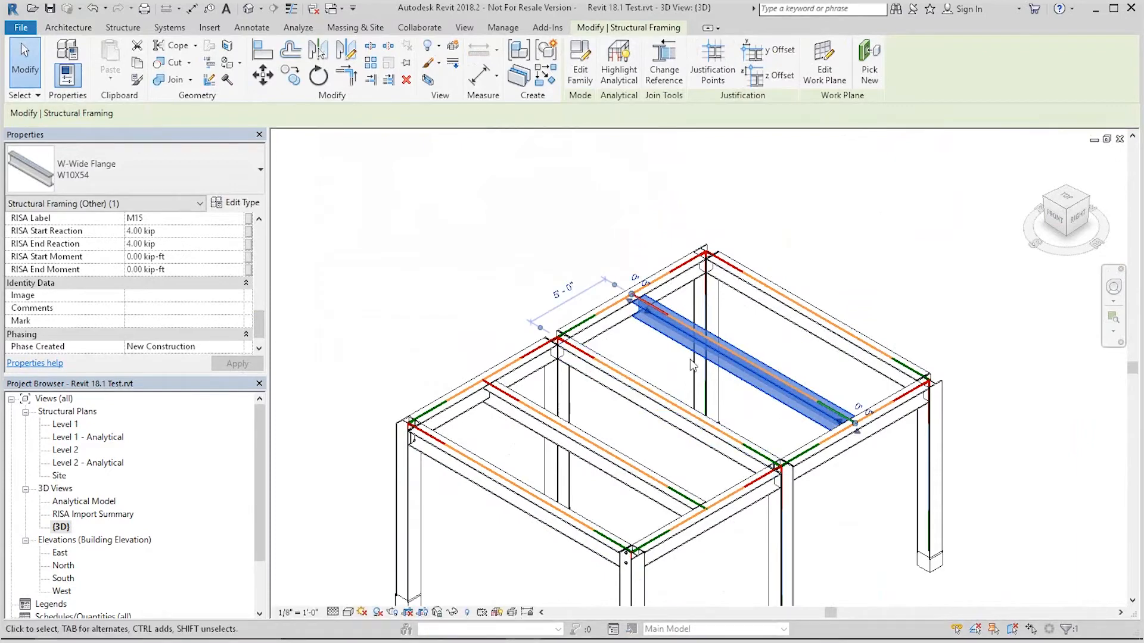
pyautogui.click(829, 200)
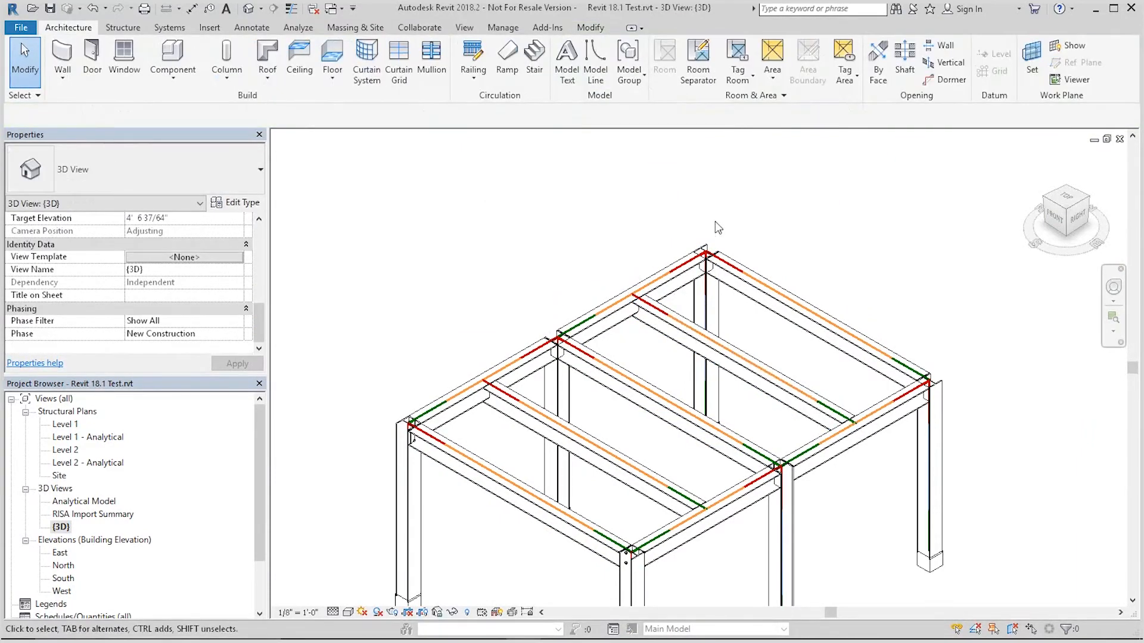
pyautogui.scroll(-2, 715, 221)
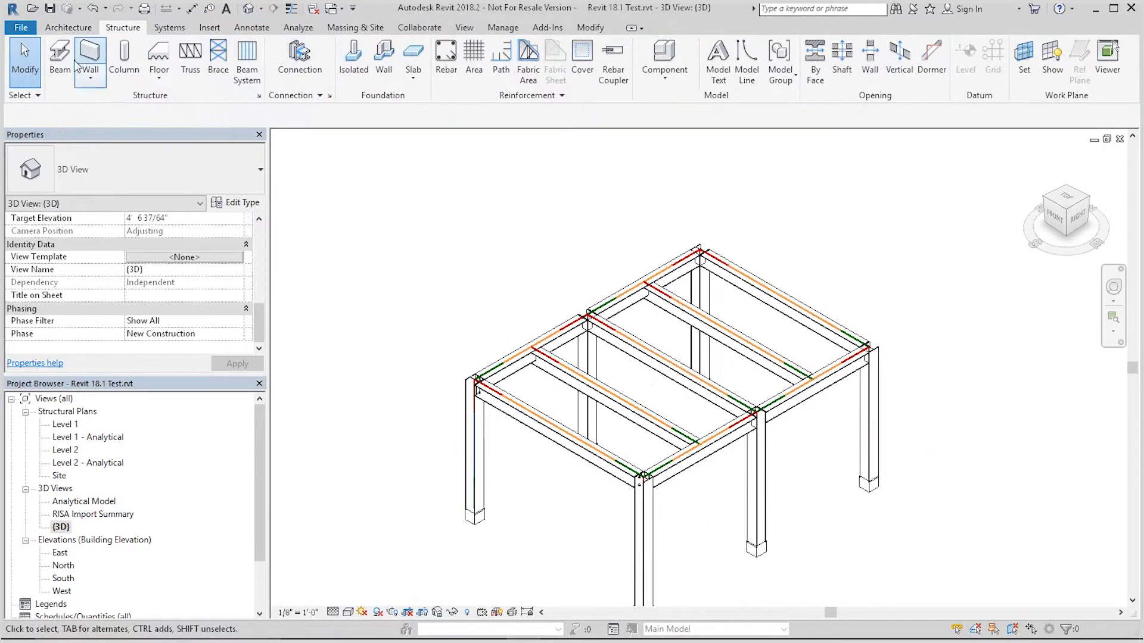
# Step: Review the available and loaded connections in the Structural Connection Settings
pyautogui.click(328, 95)
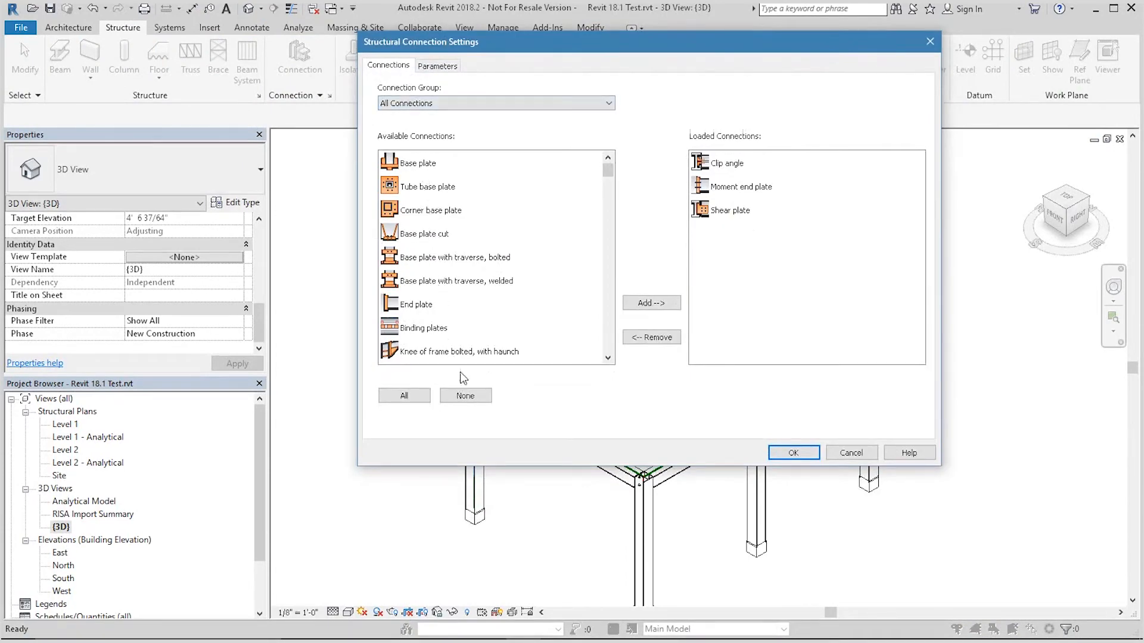
pyautogui.moveTo(605, 172)
pyautogui.mouseDown()
pyautogui.moveTo(608, 184)
pyautogui.moveTo(612, 160)
pyautogui.mouseUp()
pyautogui.click(793, 453)
# Step: Select the moment end plate at the corner column and browse its plate layout and bolt parameters
pyautogui.scroll(5, 527, 374)
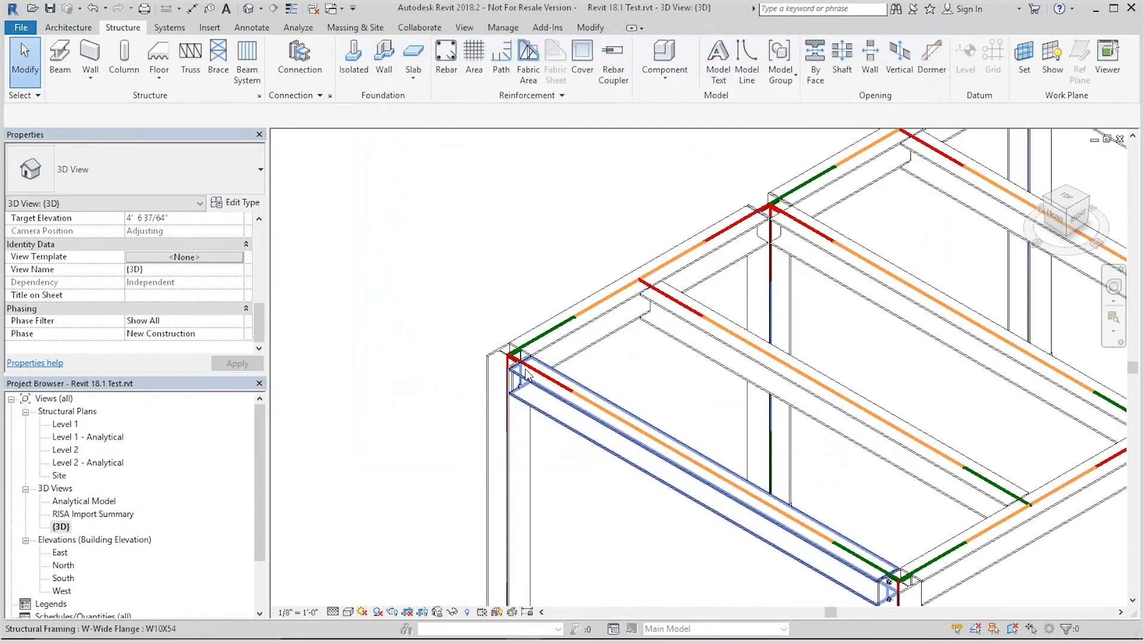
pyautogui.scroll(3, 526, 374)
pyautogui.click(517, 363)
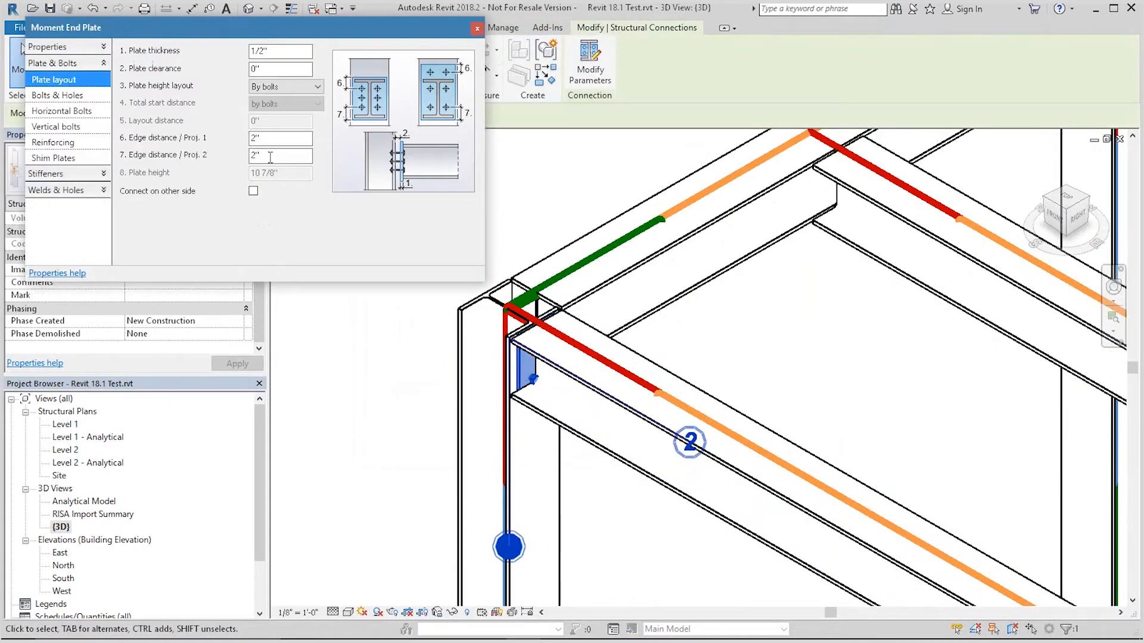
pyautogui.moveTo(194, 27); pyautogui.dragTo(185, 114)
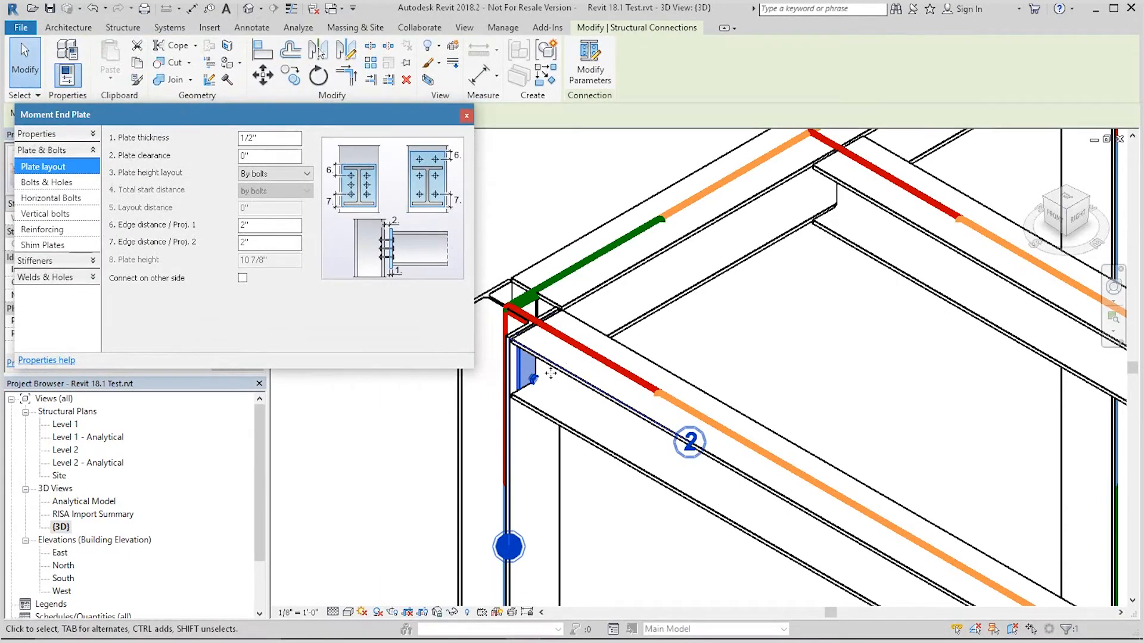
pyautogui.click(59, 184)
pyautogui.click(59, 199)
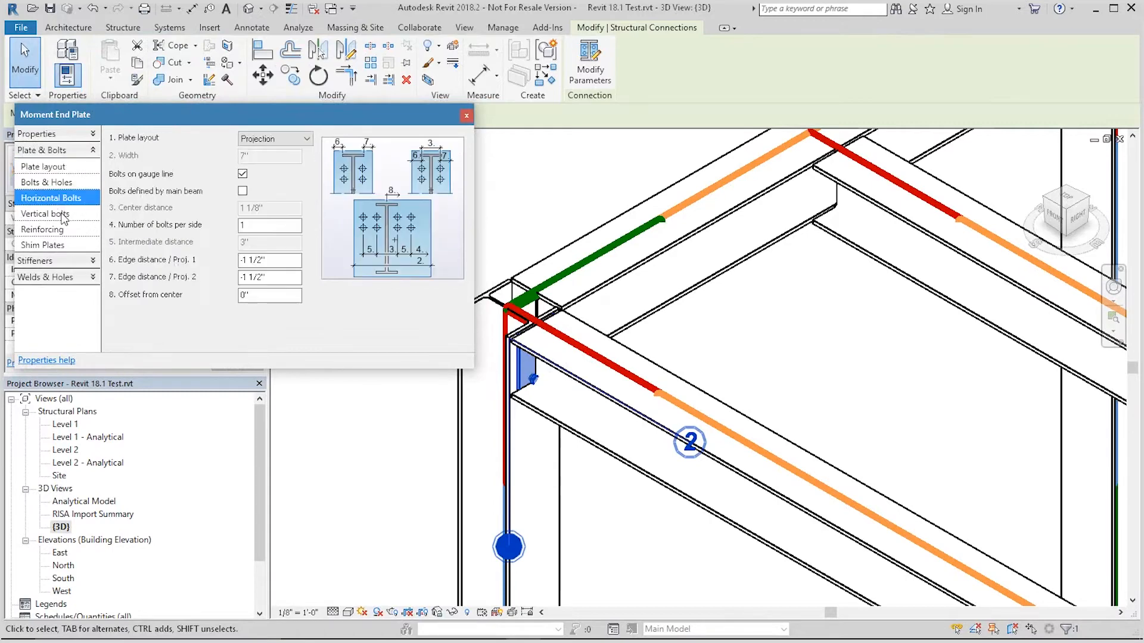
pyautogui.click(62, 214)
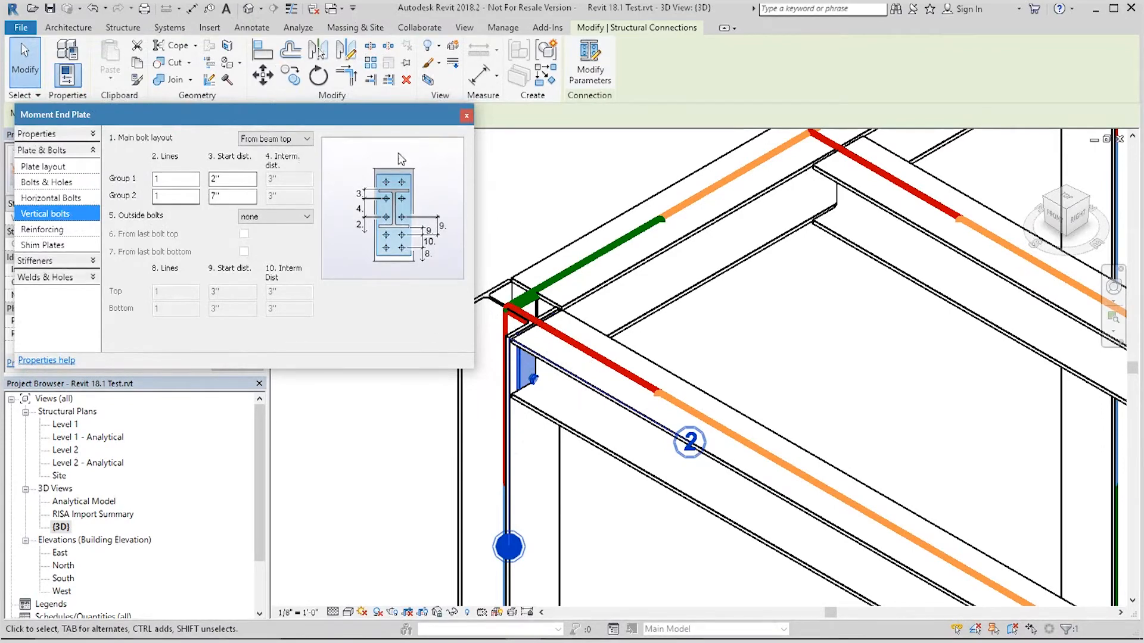
pyautogui.click(466, 116)
pyautogui.scroll(-4, 417, 309)
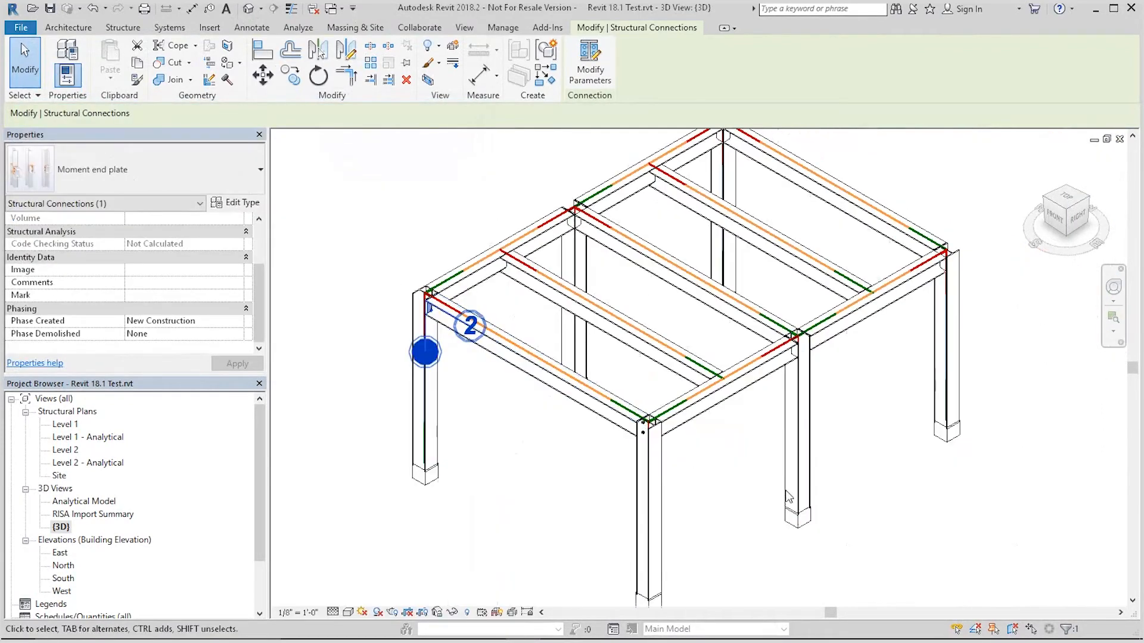
pyautogui.scroll(3, 646, 436)
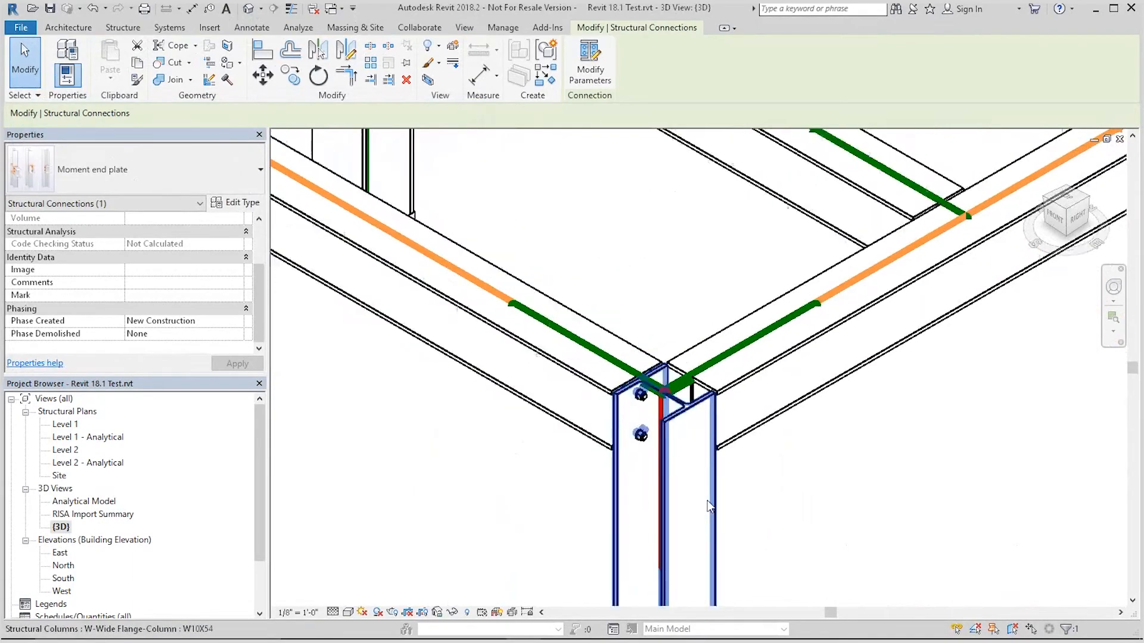
pyautogui.scroll(-3, 691, 507)
pyautogui.scroll(3, 791, 198)
pyautogui.press('Escape')
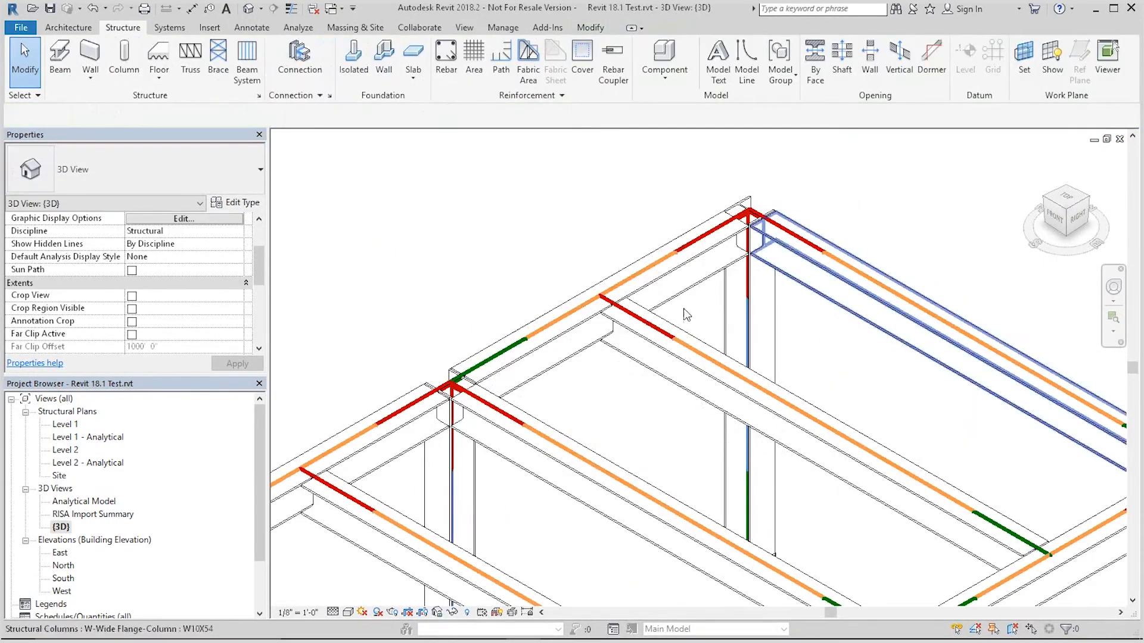
# Step: Place a clip angle structural connection between the middle roof beam and the girder it frames into
pyautogui.scroll(-3, 596, 256)
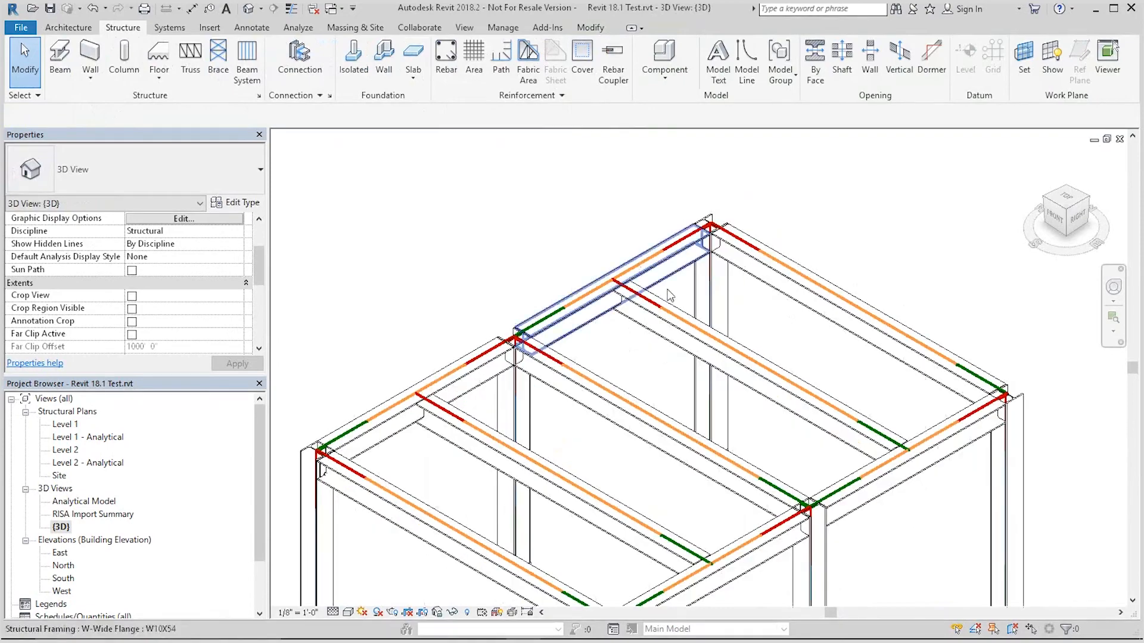
pyautogui.scroll(3, 581, 251)
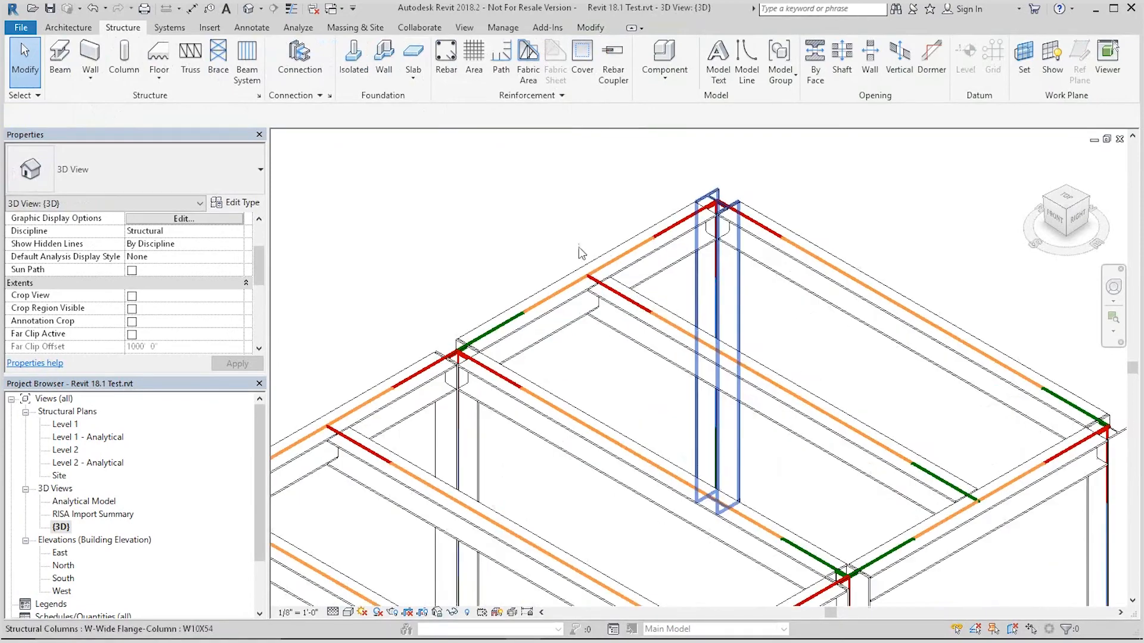
pyautogui.click(309, 69)
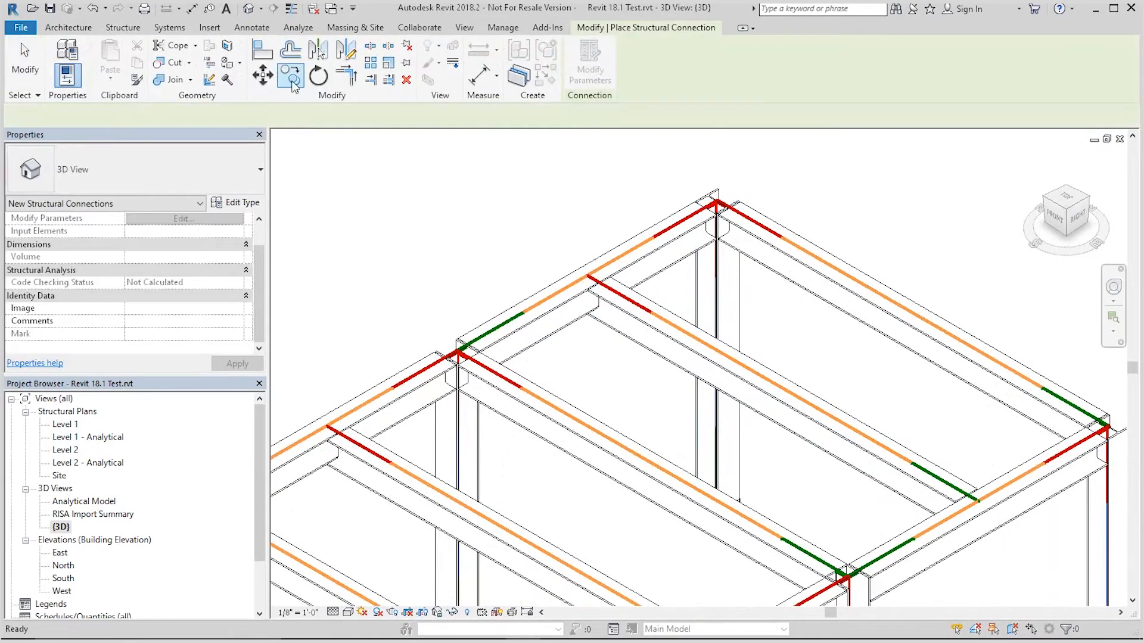
pyautogui.click(106, 169)
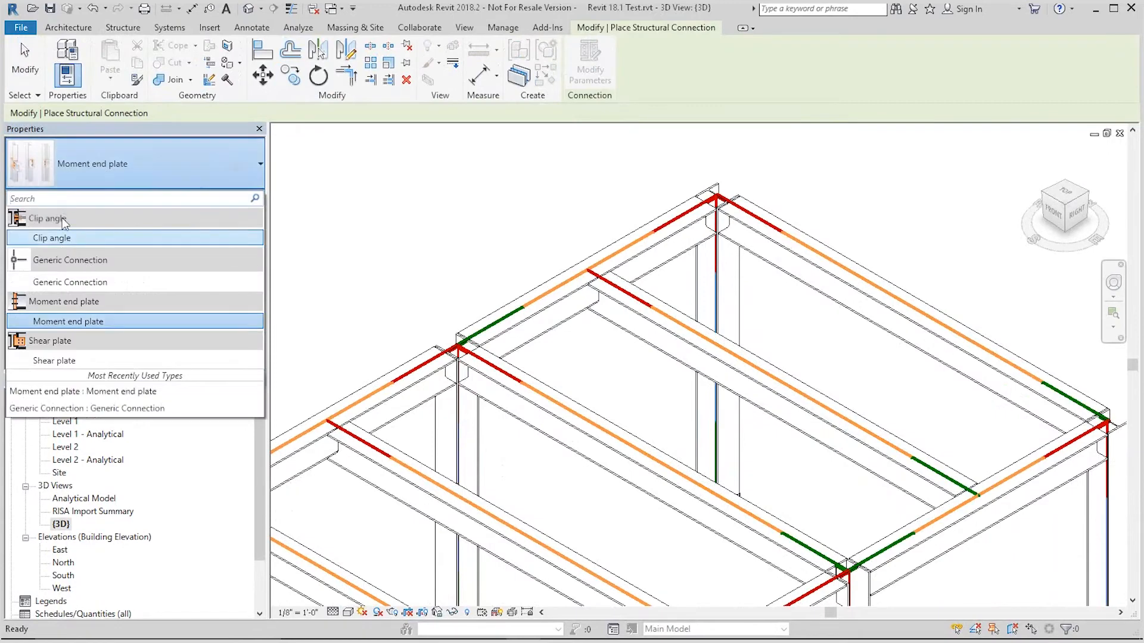
pyautogui.click(66, 239)
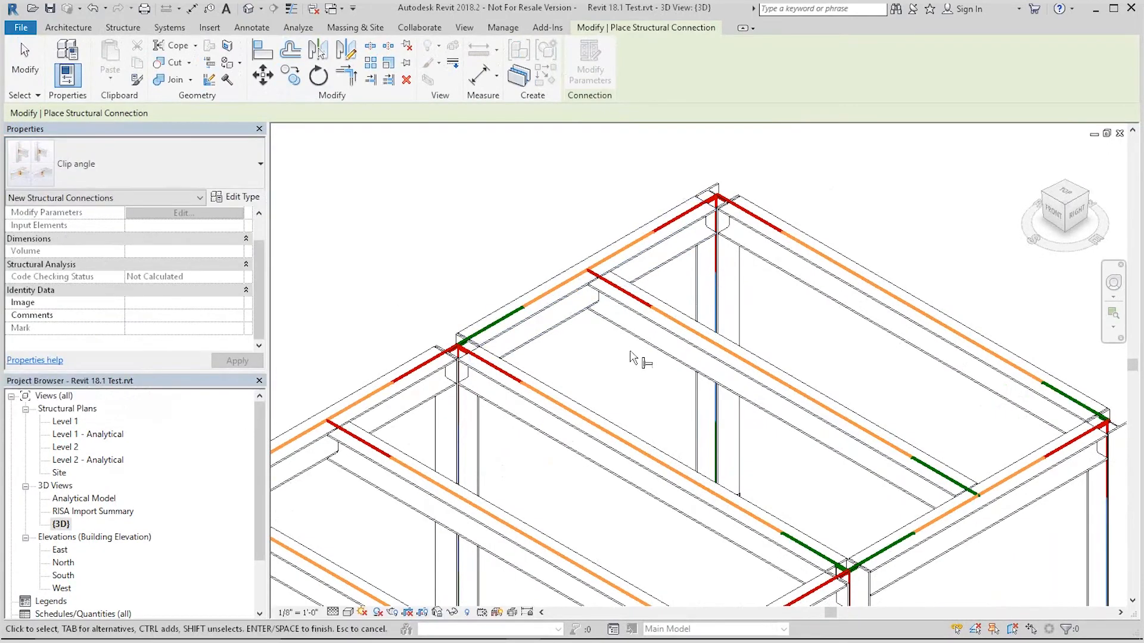
pyautogui.moveTo(630, 345); pyautogui.dragTo(566, 276)
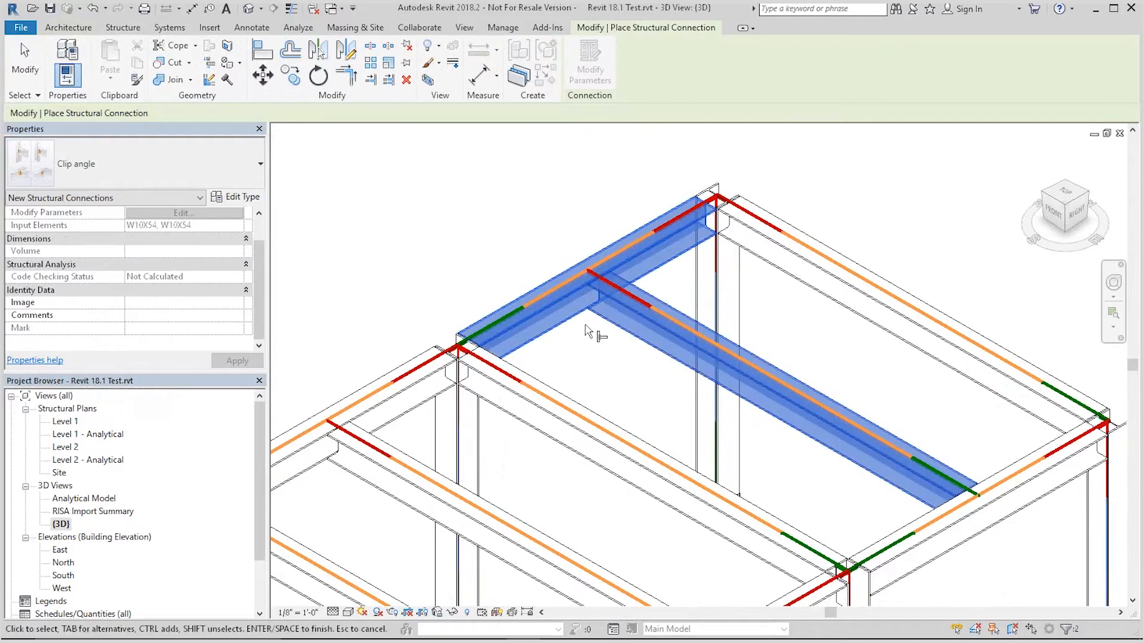
pyautogui.press('Return')
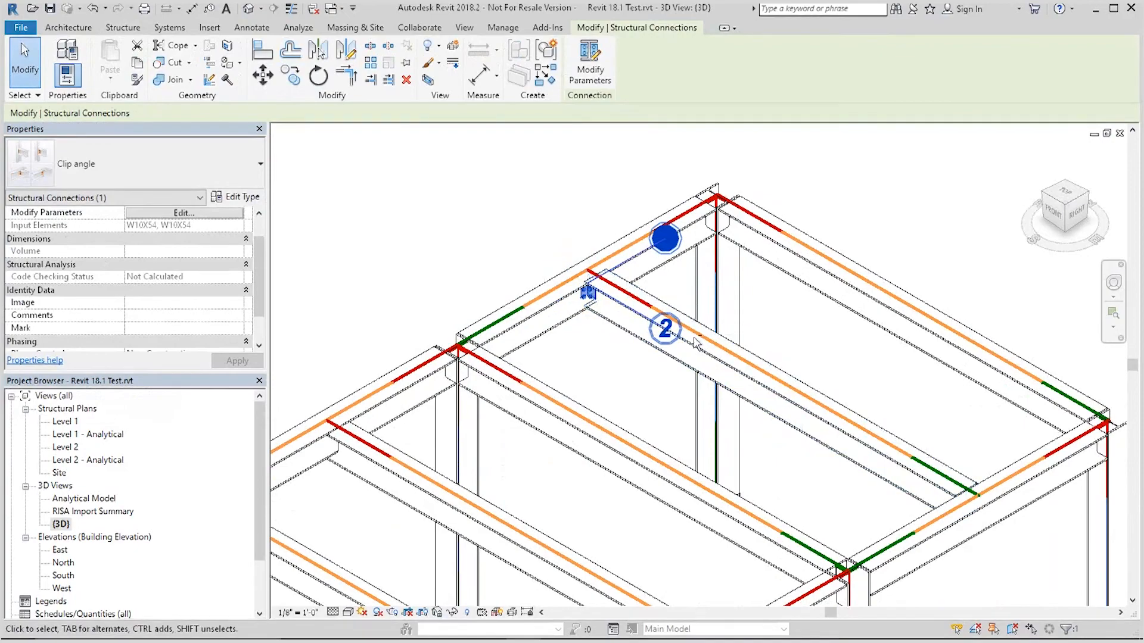
# Step: Place another clip angle connection where the next roof beam meets the back girder
pyautogui.keyDown('shift'); pyautogui.moveTo(585, 289); pyautogui.dragTo(593, 383, button='middle'); pyautogui.keyUp('shift')
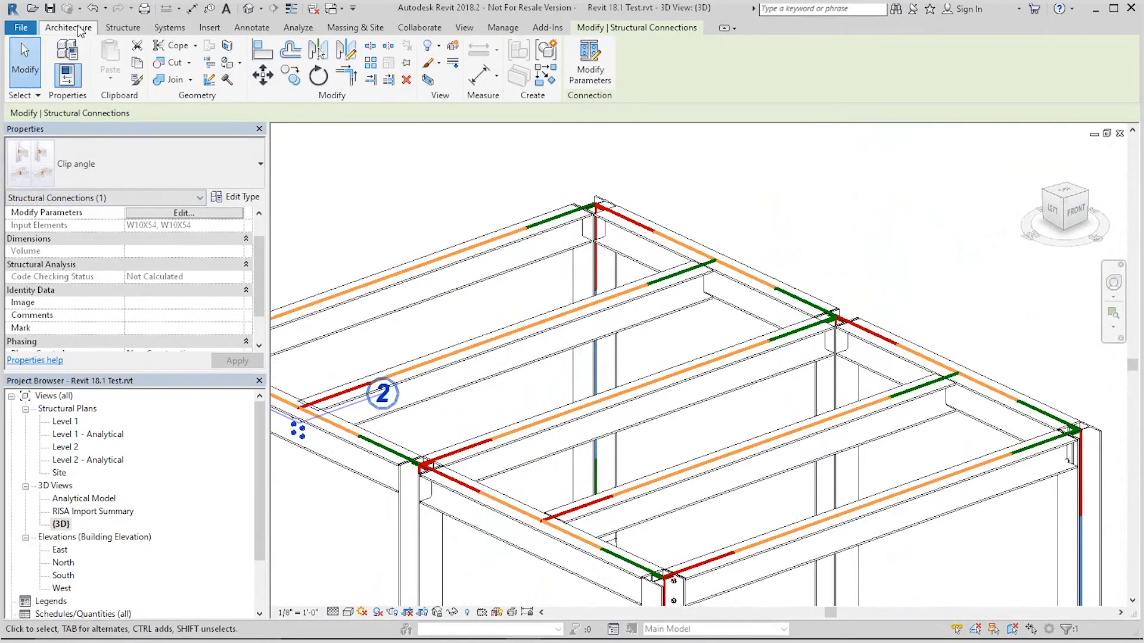
pyautogui.click(122, 28)
pyautogui.click(305, 77)
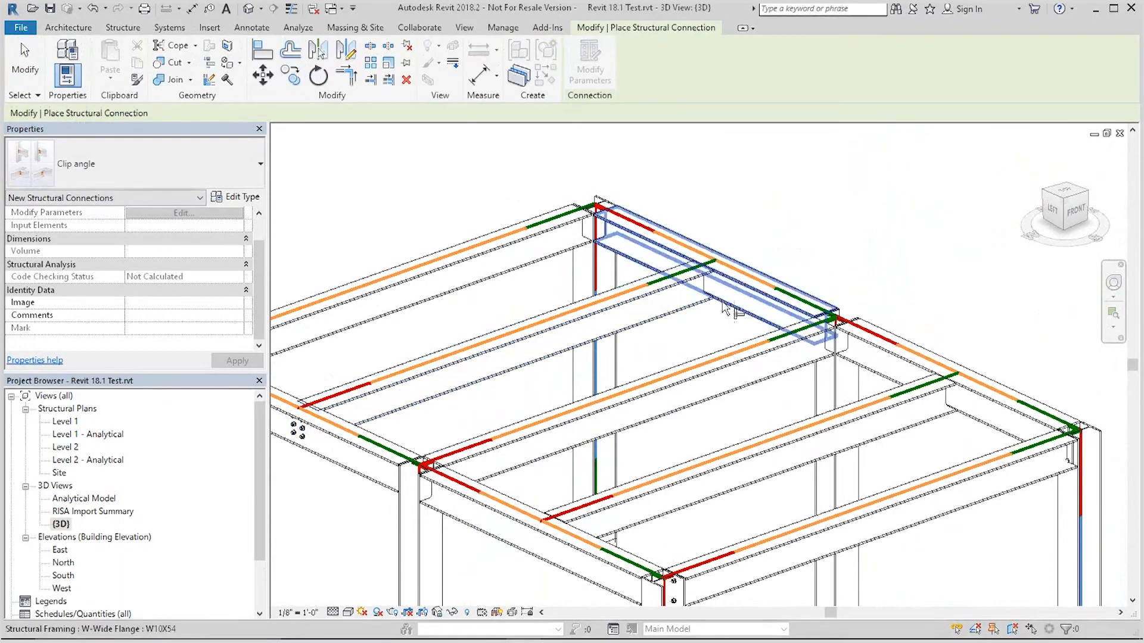
pyautogui.click(689, 250)
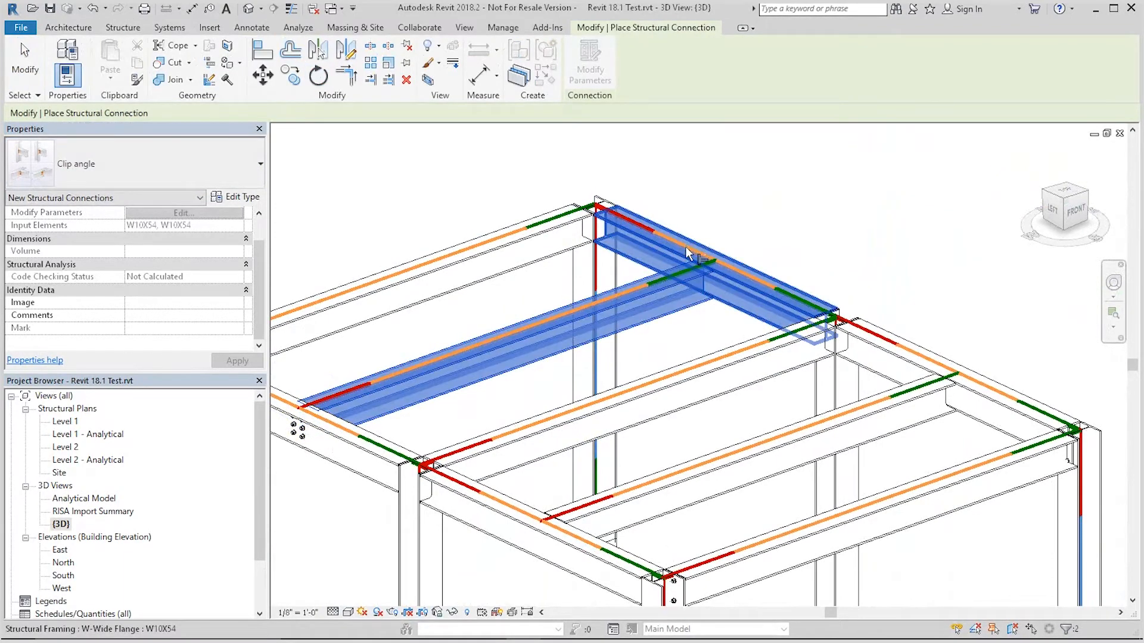
pyautogui.press('Return')
pyautogui.scroll(3, 692, 262)
pyautogui.press('Escape')
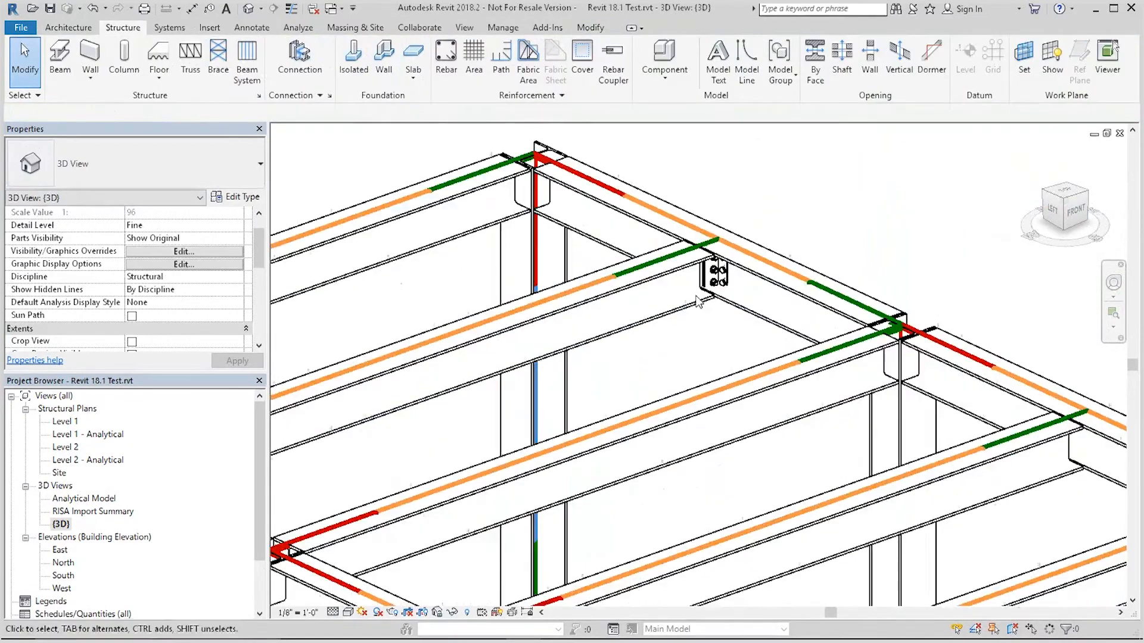
pyautogui.scroll(3, 709, 285)
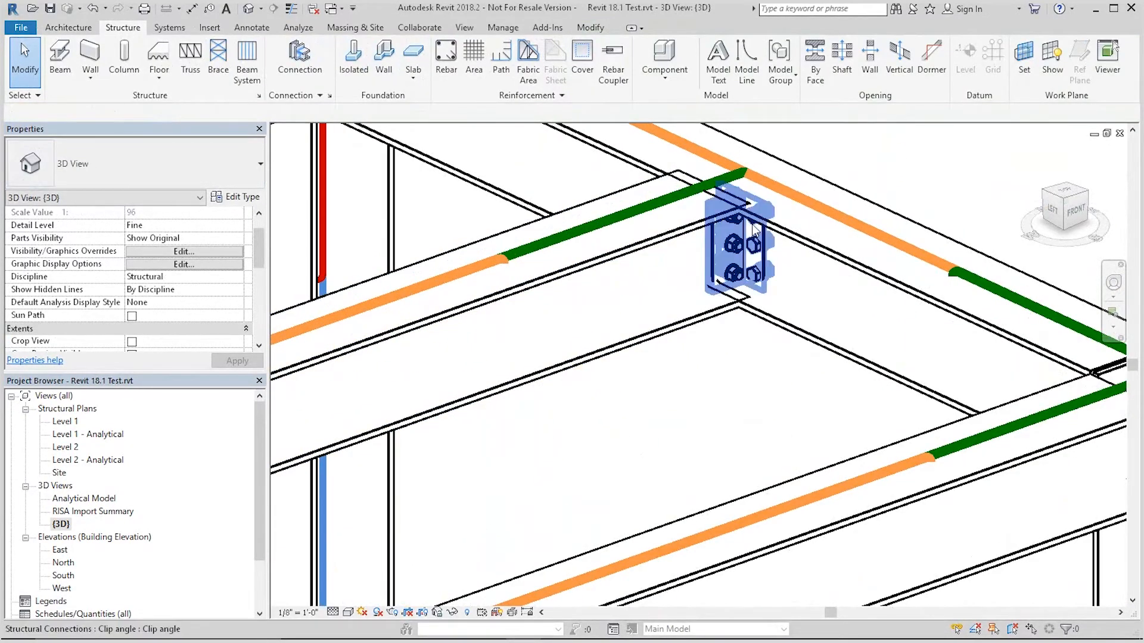
pyautogui.scroll(-6, 756, 274)
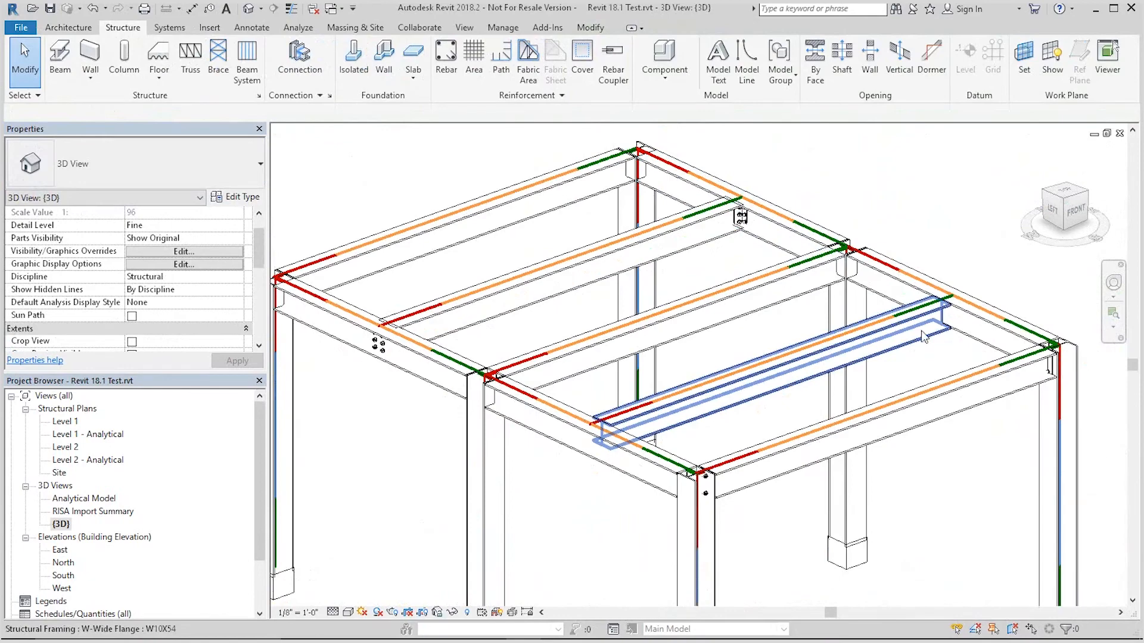
pyautogui.scroll(2, 846, 285)
pyautogui.scroll(-3, 846, 285)
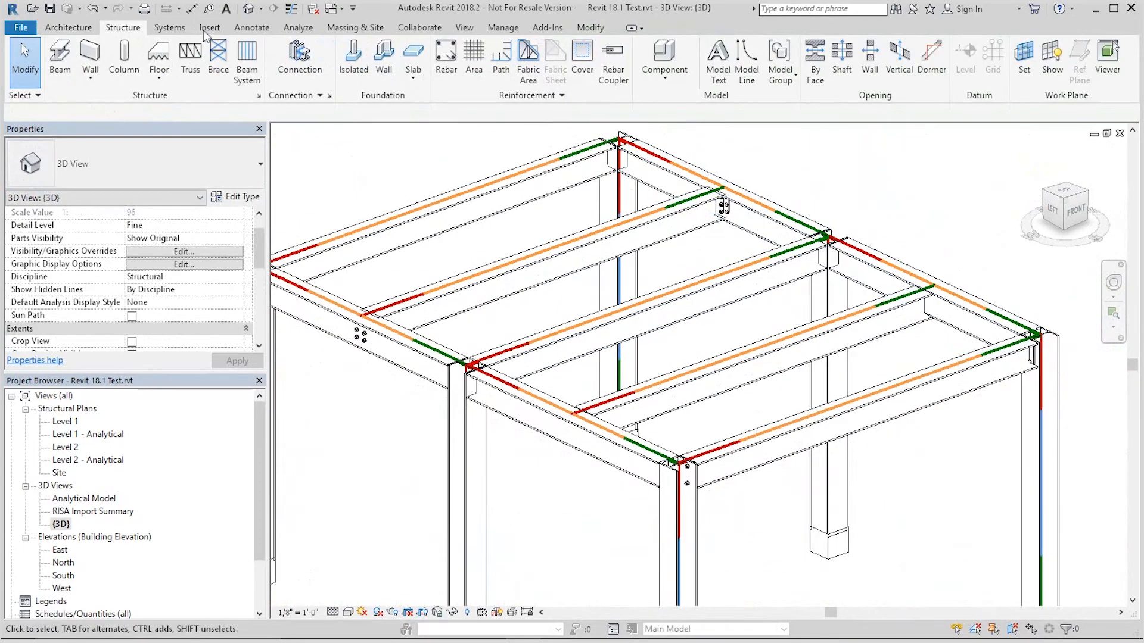
# Step: Place a shear plate connection between the right-side roof beam and its supporting girder
pyautogui.click(300, 52)
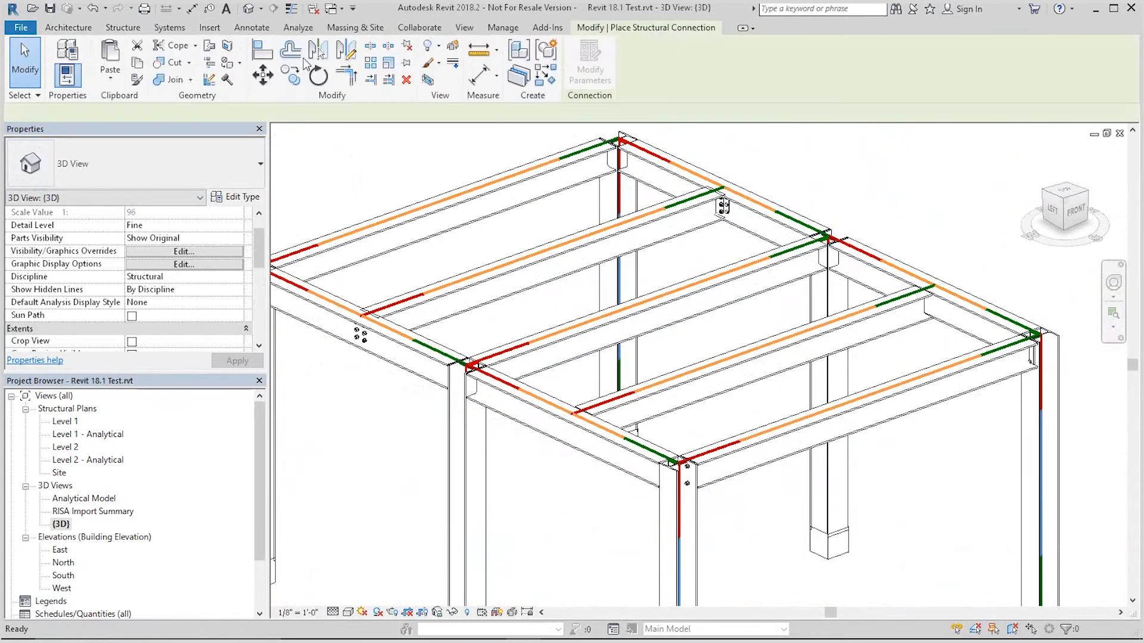
pyautogui.click(189, 159)
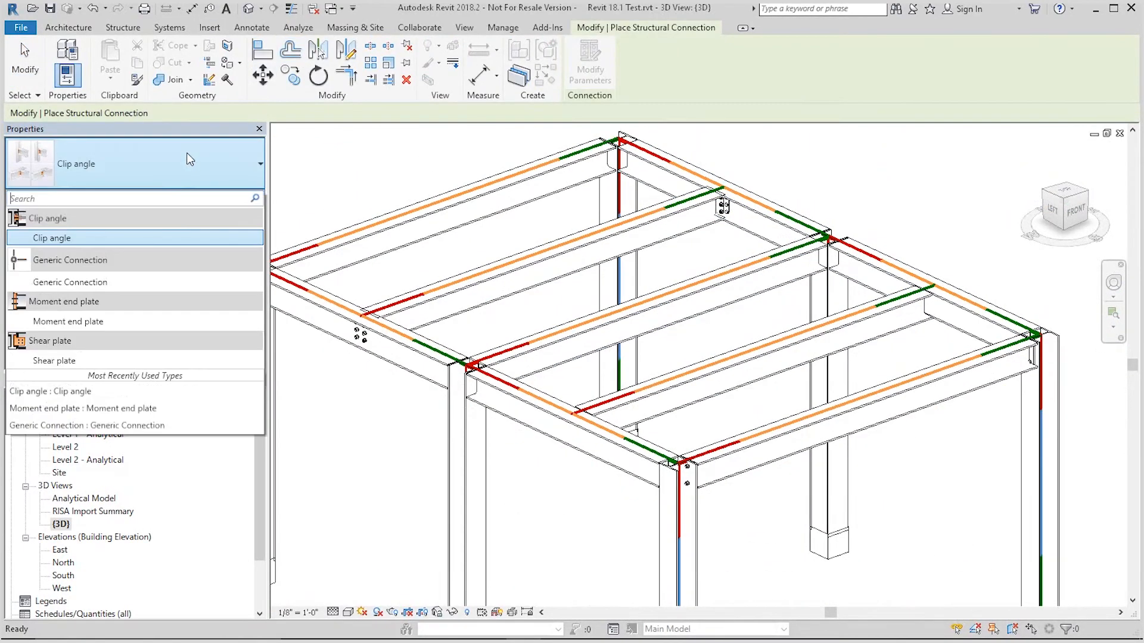
pyautogui.click(54, 361)
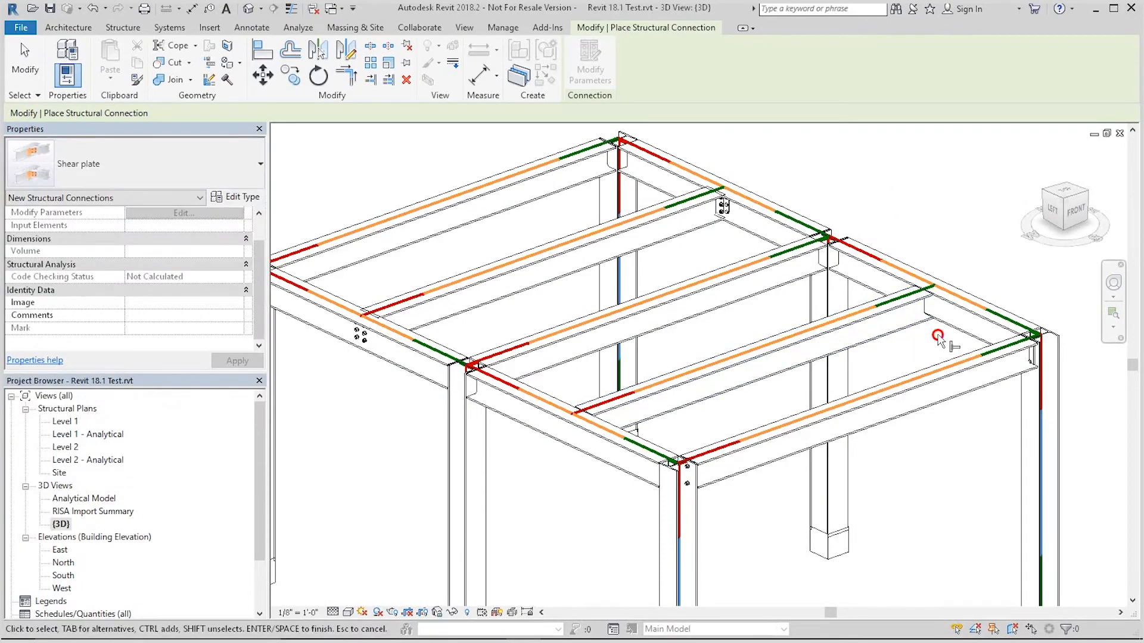
pyautogui.click(897, 273)
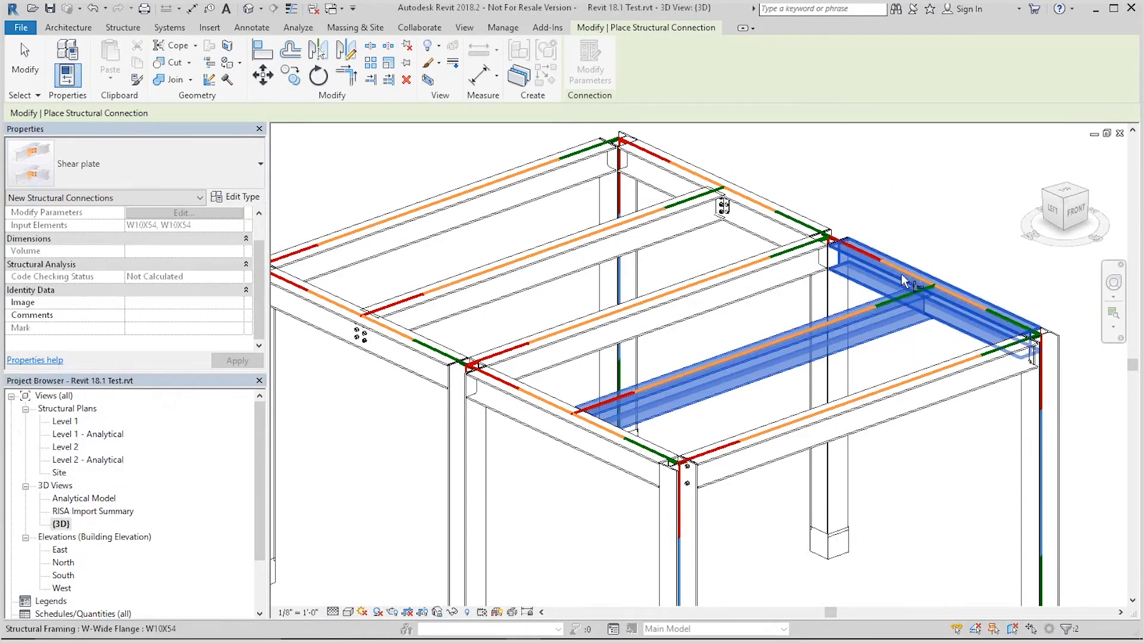
pyautogui.press('Return')
pyautogui.click(905, 281)
# Step: Examine the newly placed shear plate connection up close around the frame
pyautogui.scroll(-2, 953, 298)
pyautogui.scroll(6, 1057, 262)
pyautogui.scroll(5, 954, 318)
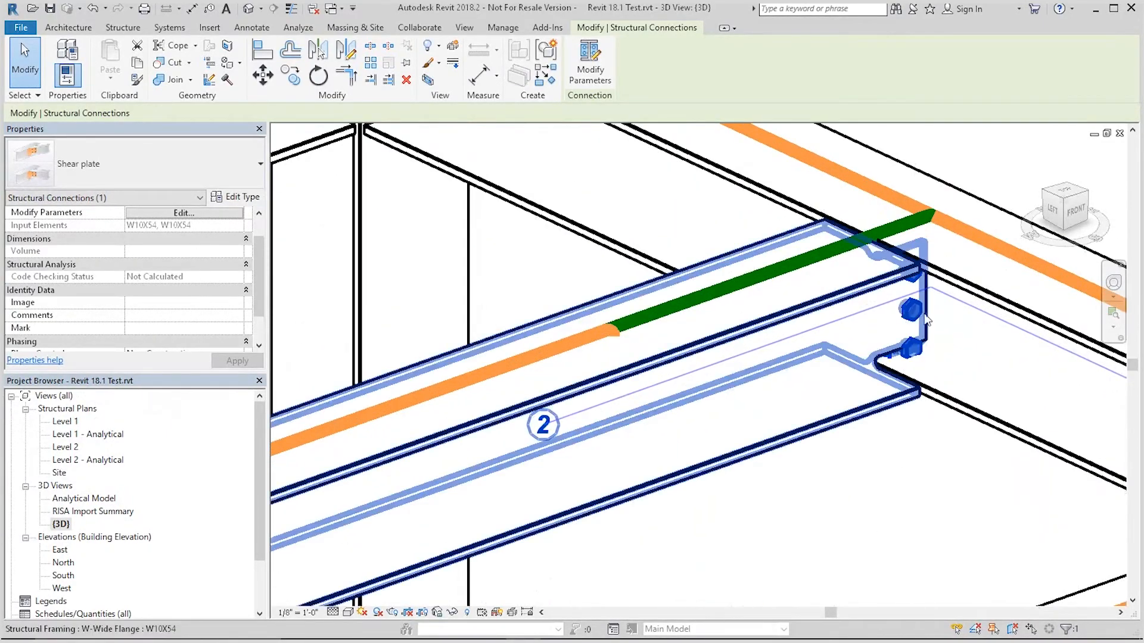
pyautogui.scroll(-3, 942, 313)
pyautogui.scroll(-2, 923, 296)
pyautogui.keyDown('shift'); pyautogui.moveTo(521, 492); pyautogui.dragTo(283, 447, button='middle'); pyautogui.keyUp('shift')
pyautogui.scroll(-3, 821, 326)
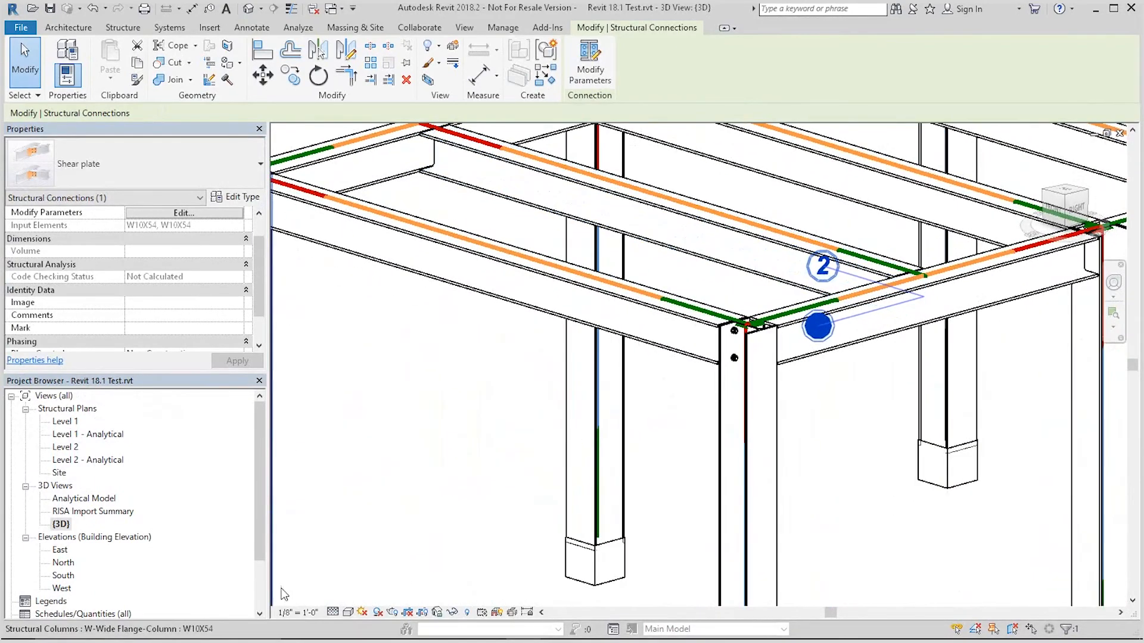
pyautogui.scroll(-3, 685, 381)
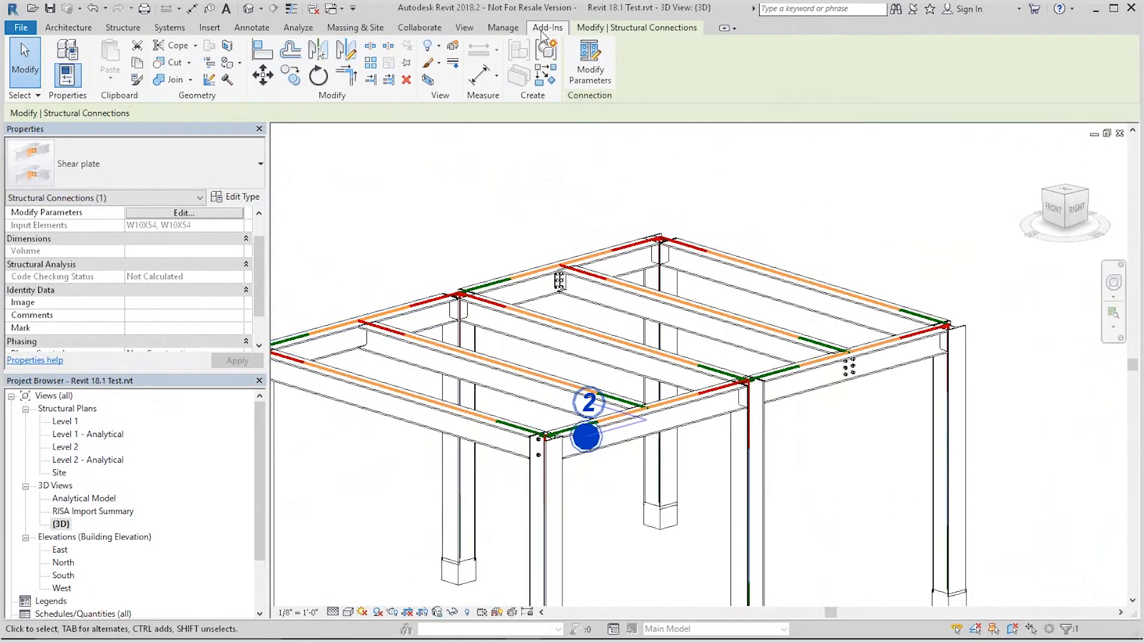
# Step: Place a shear plate connection between the front-left roof beam and its girder, then cancel the command
pyautogui.click(123, 28)
pyautogui.click(278, 75)
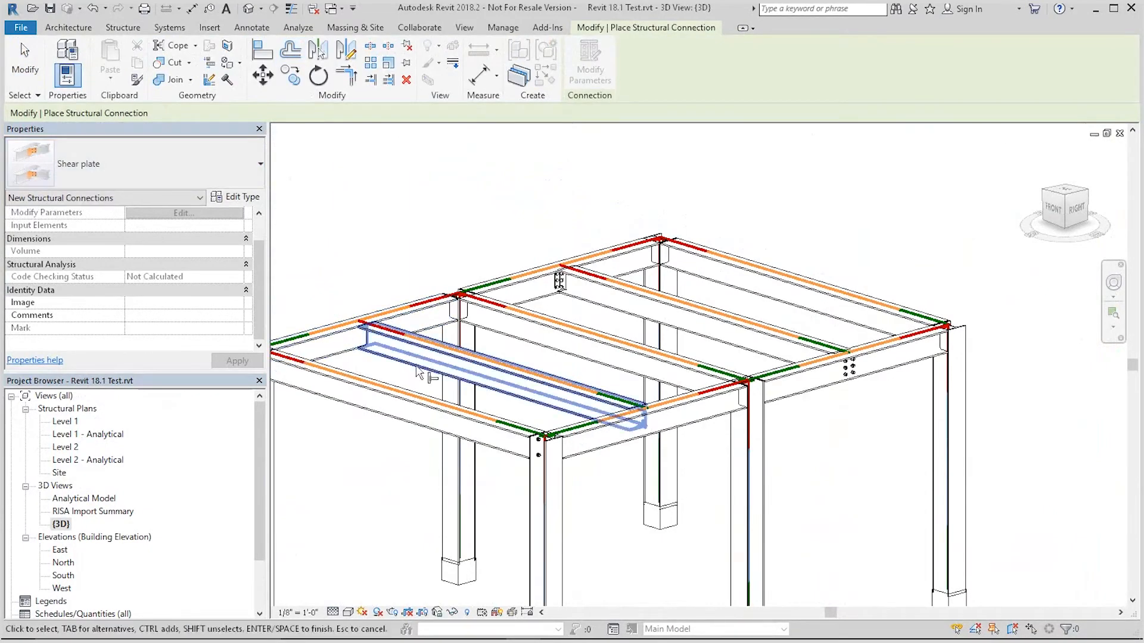
pyautogui.keyDown('ctrl'); pyautogui.click(361, 339); pyautogui.keyUp('ctrl')
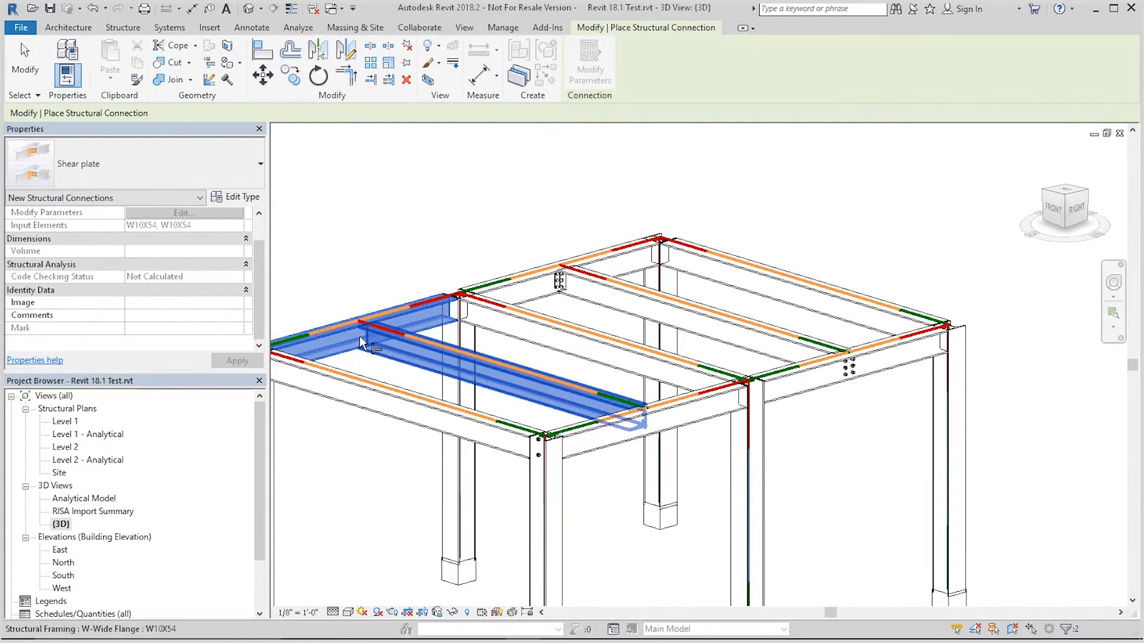
pyautogui.press('Return')
pyautogui.scroll(3, 411, 341)
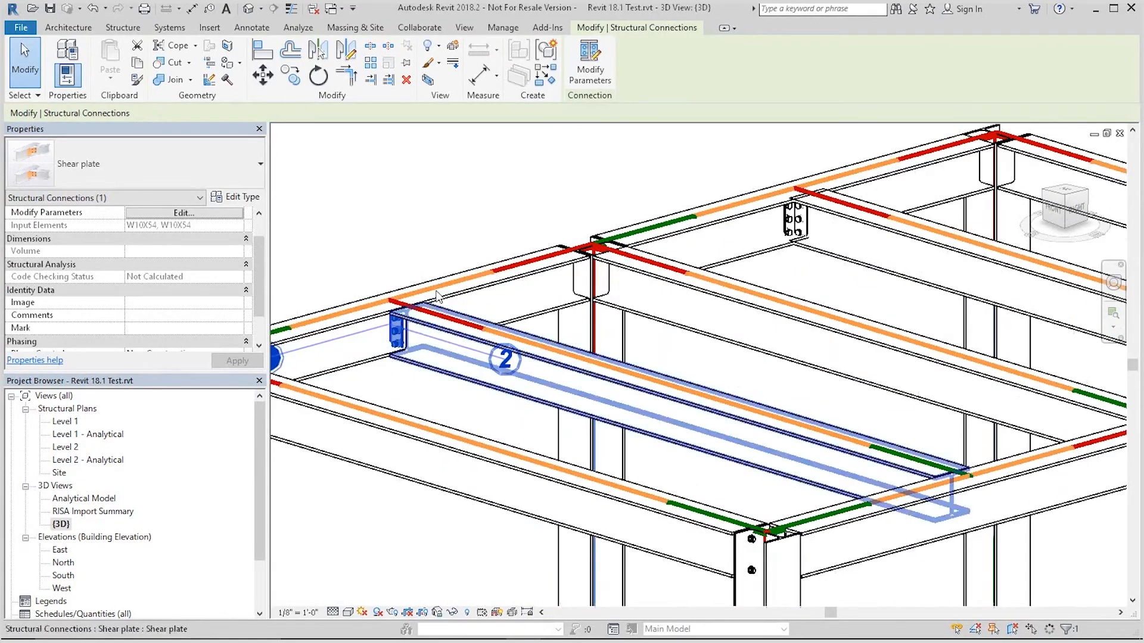
pyautogui.scroll(-3, 493, 225)
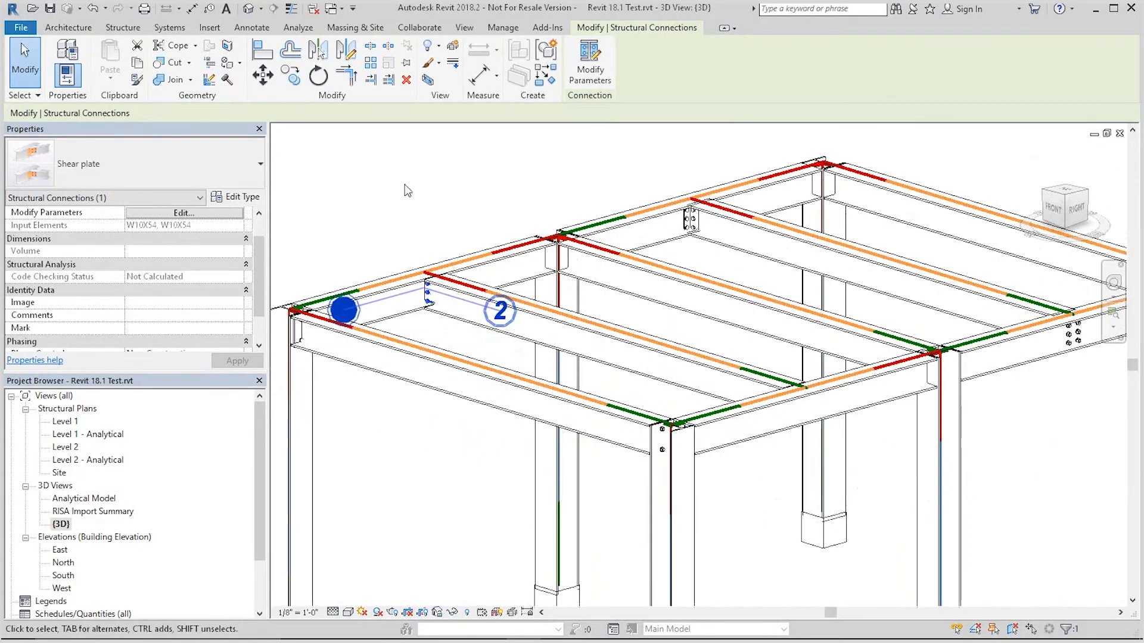
pyautogui.click(403, 183)
pyautogui.scroll(-2, 578, 227)
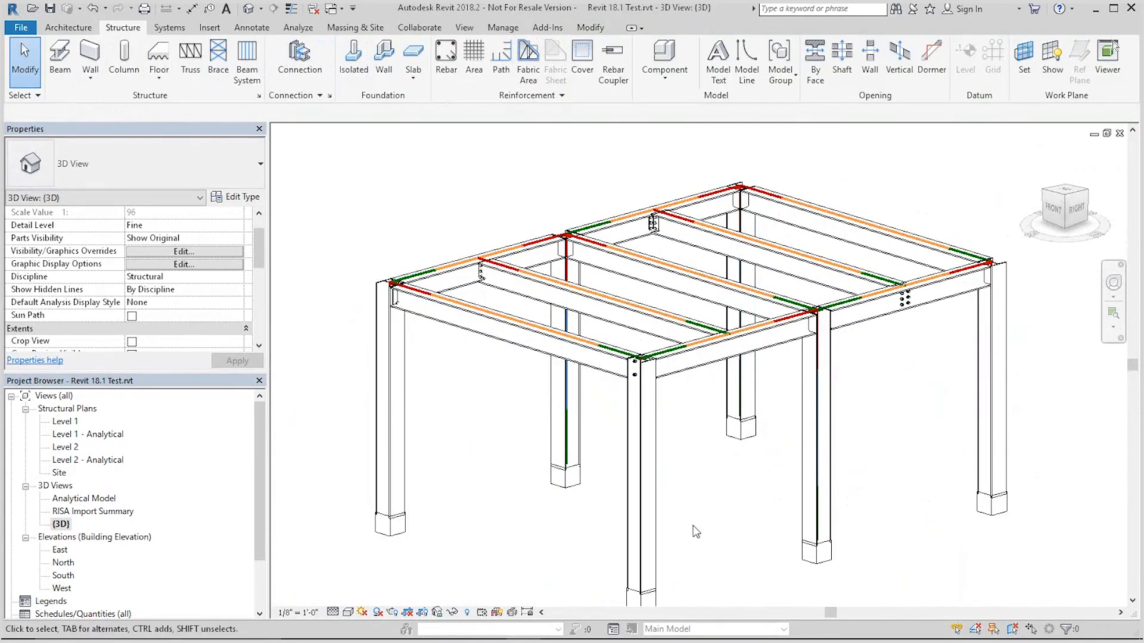
pyautogui.rightClick(480, 170)
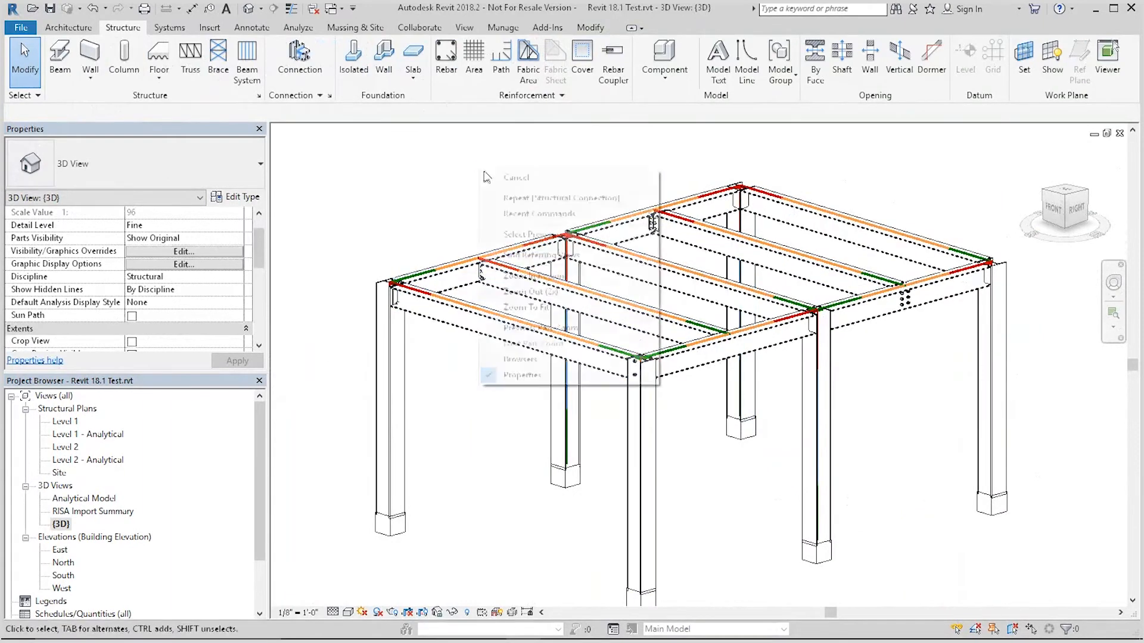
pyautogui.click(547, 178)
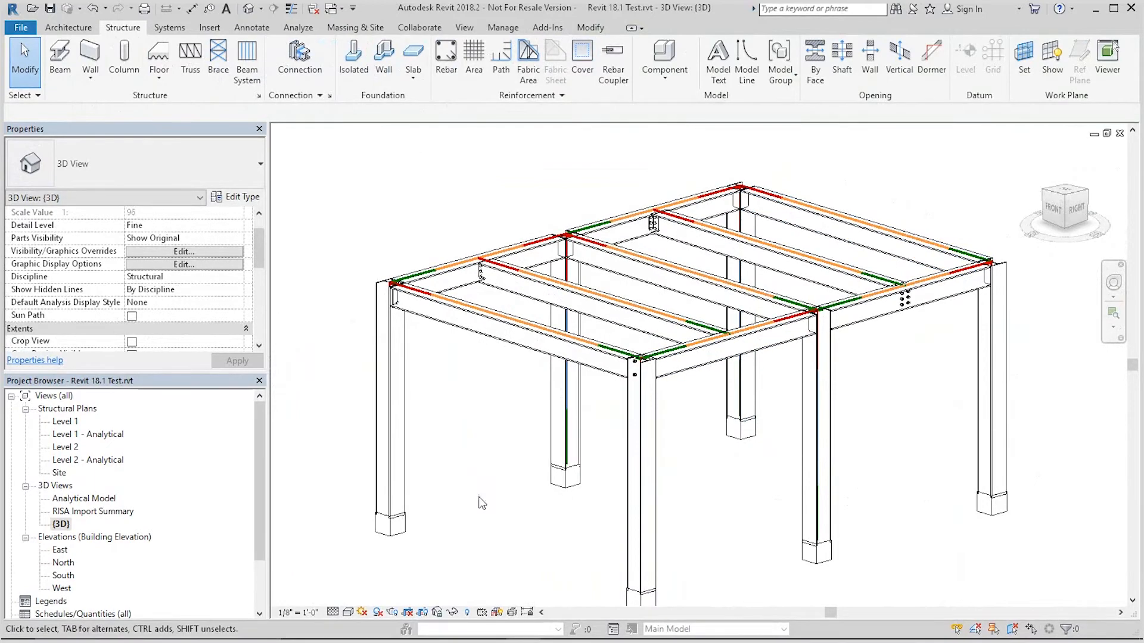
# Step: Export the model's connections to RISAConnection with the AISC 14th (360-10): ASD design code, saving as CNExample.rcn
pyautogui.click(548, 30)
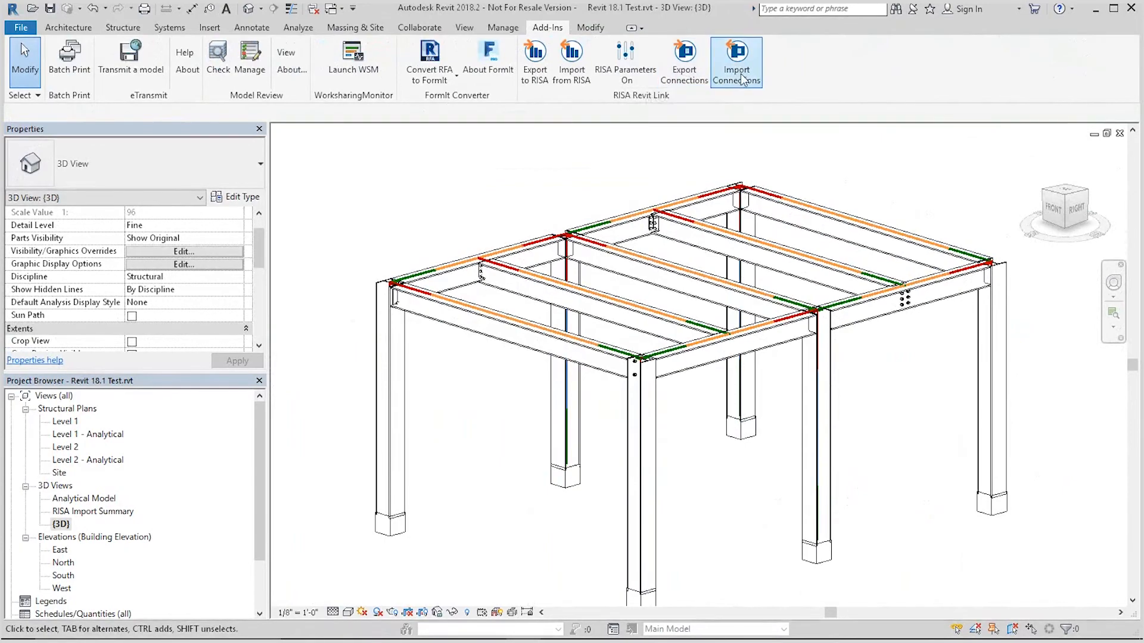
pyautogui.click(685, 65)
pyautogui.moveTo(506, 146); pyautogui.dragTo(514, 117)
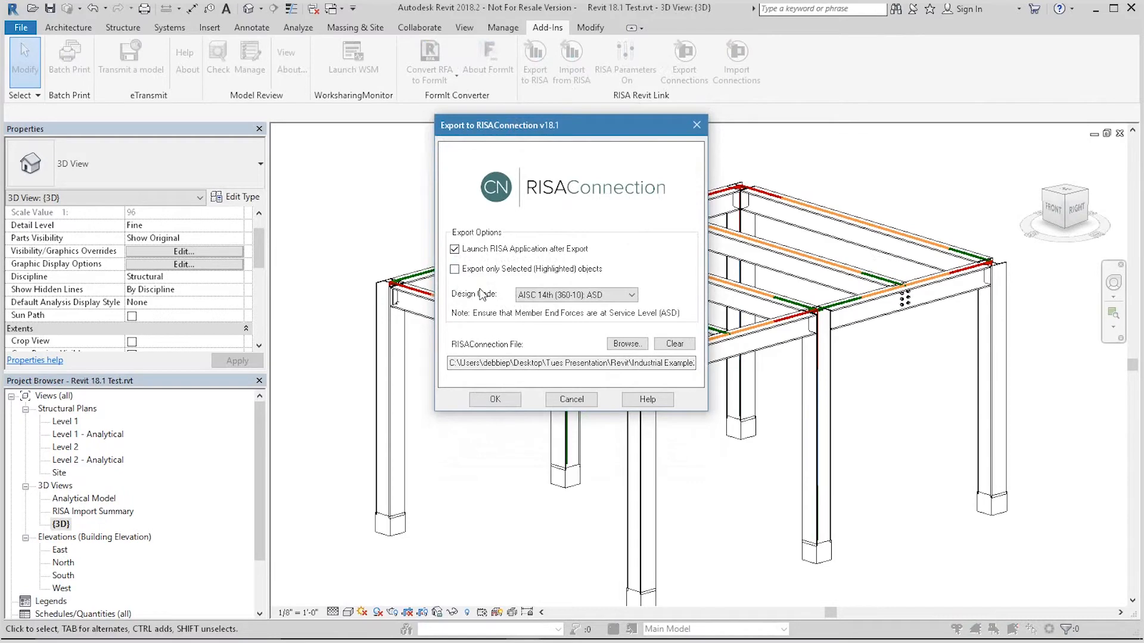
pyautogui.click(605, 295)
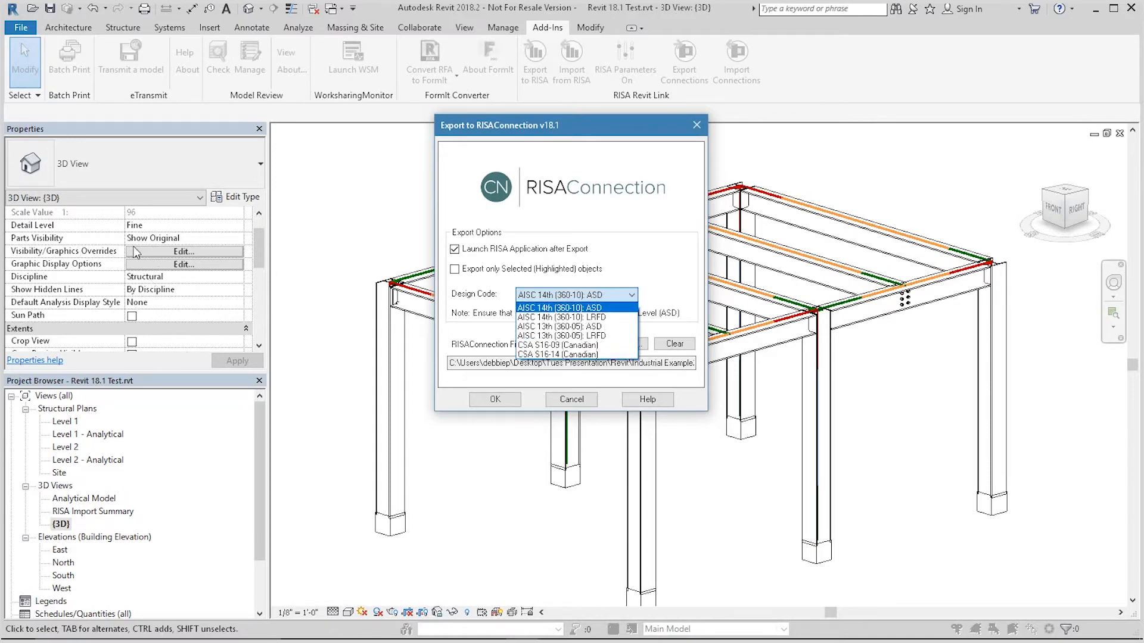
pyautogui.click(587, 308)
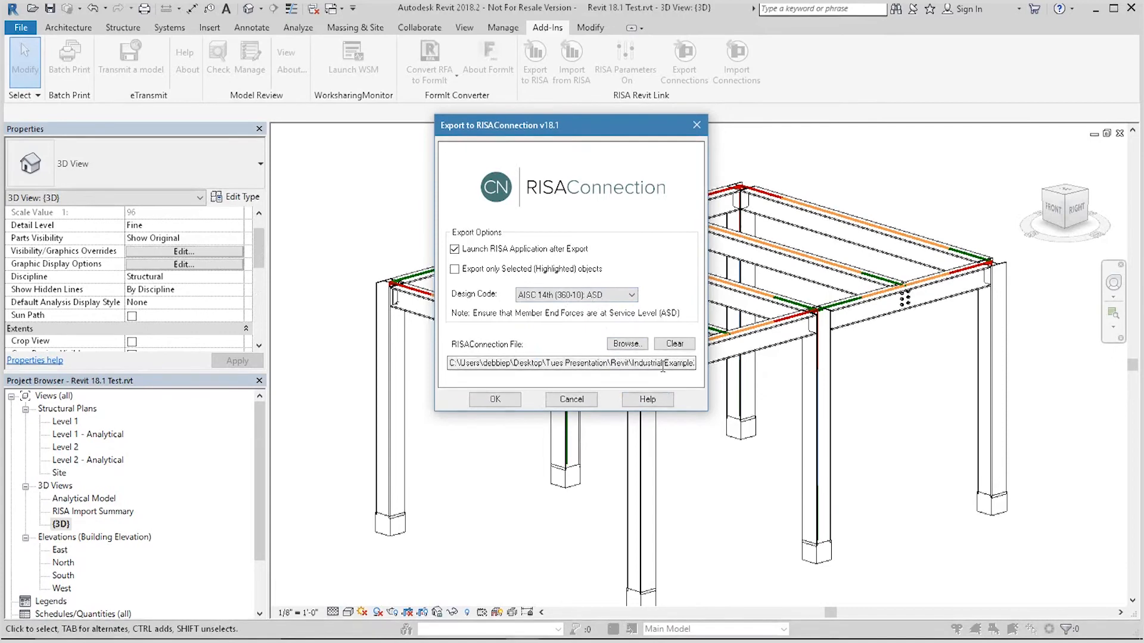
pyautogui.click(627, 344)
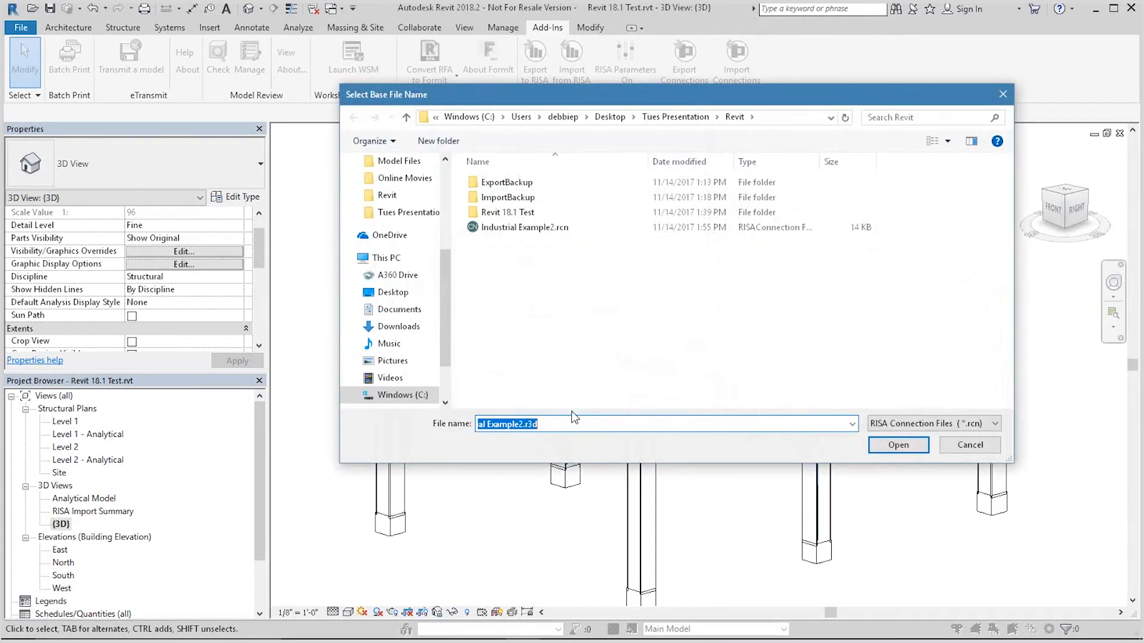
pyautogui.write('CNEx')
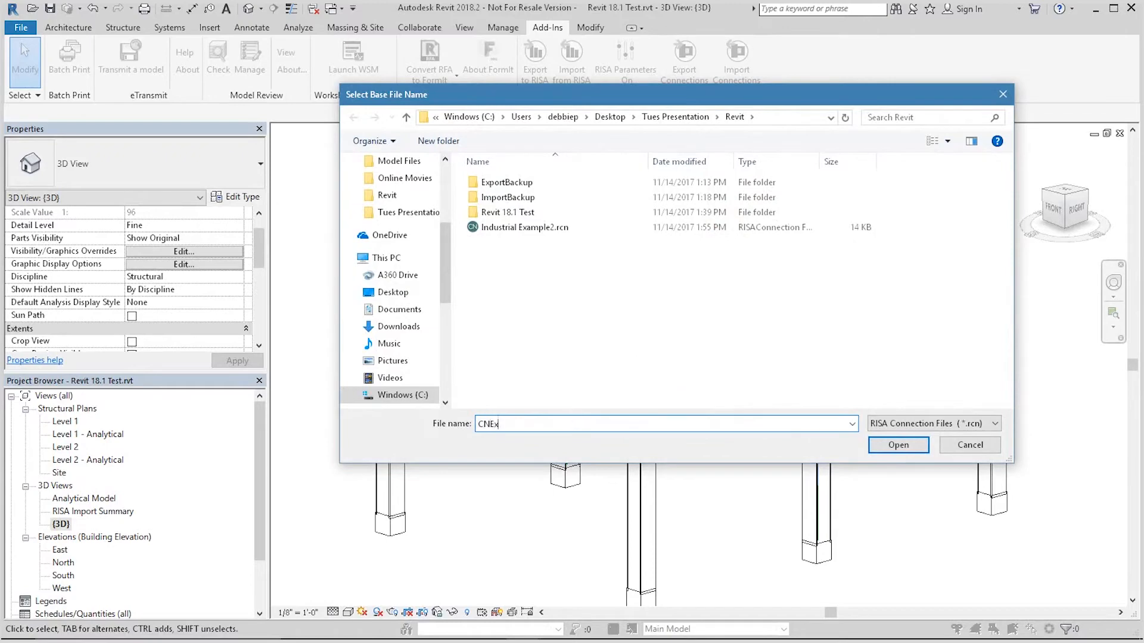
pyautogui.press('Return')
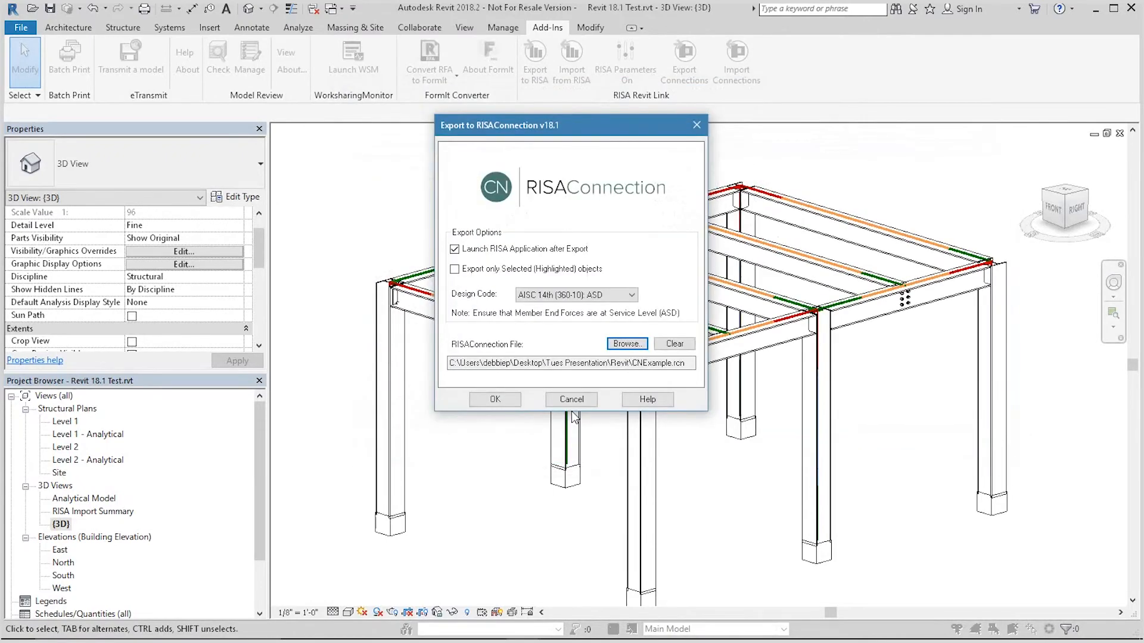
pyautogui.click(494, 400)
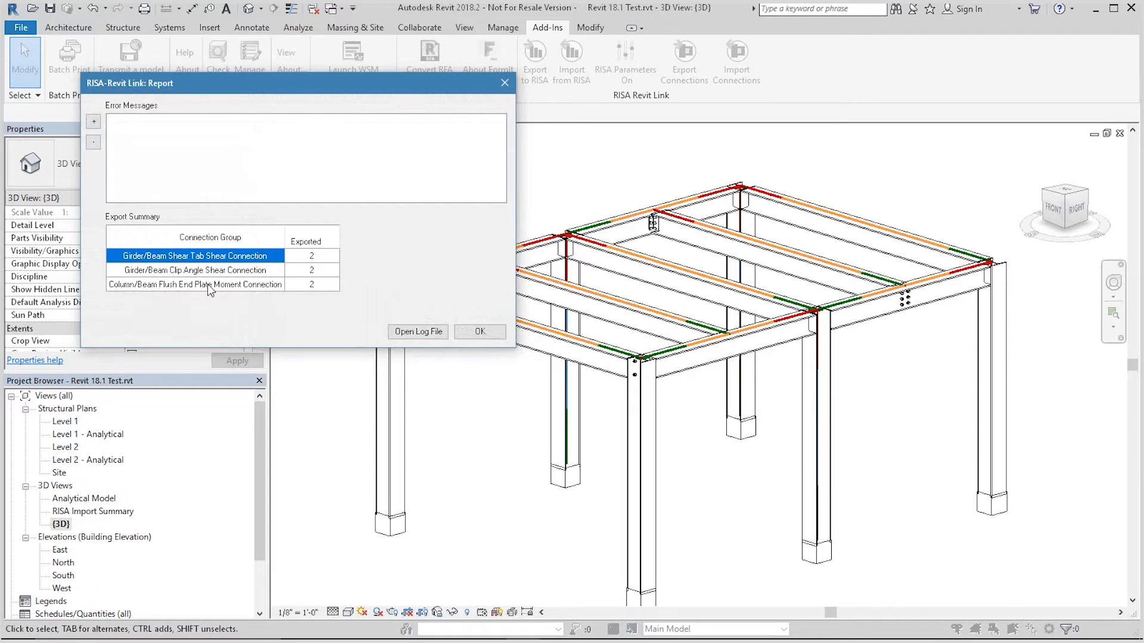
pyautogui.click(480, 332)
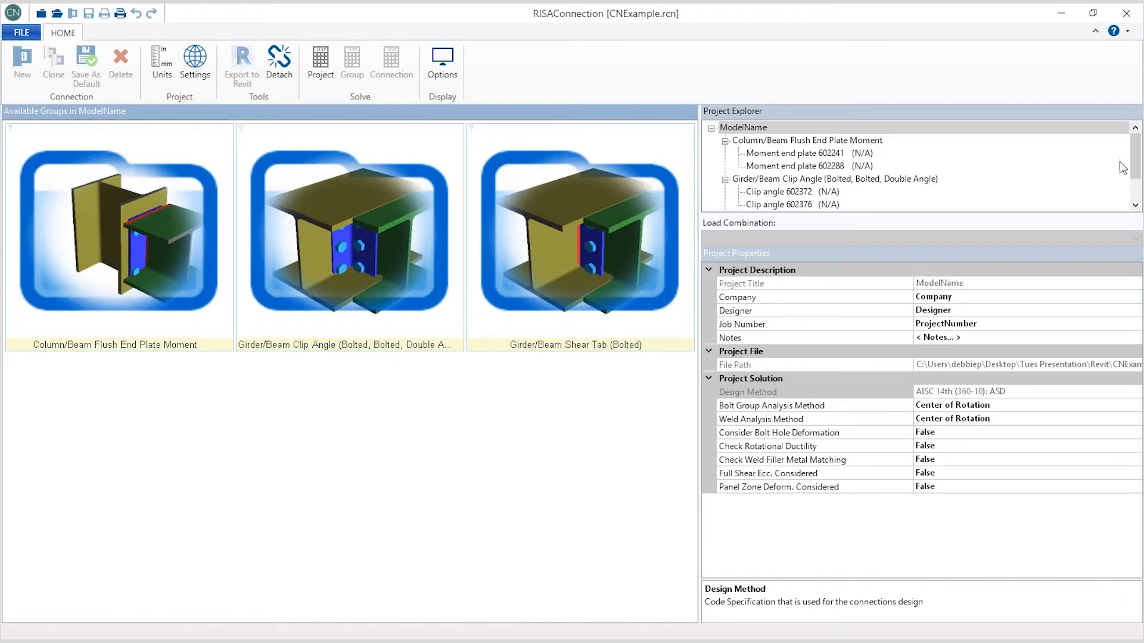
# Step: Solve all connections in the RISAConnection project
pyautogui.moveTo(1136, 161)
pyautogui.mouseDown()
pyautogui.moveTo(1138, 179)
pyautogui.moveTo(1138, 156)
pyautogui.mouseUp()
pyautogui.moveTo(1138, 161)
pyautogui.mouseDown()
pyautogui.moveTo(1138, 182)
pyautogui.moveTo(1138, 160)
pyautogui.mouseUp()
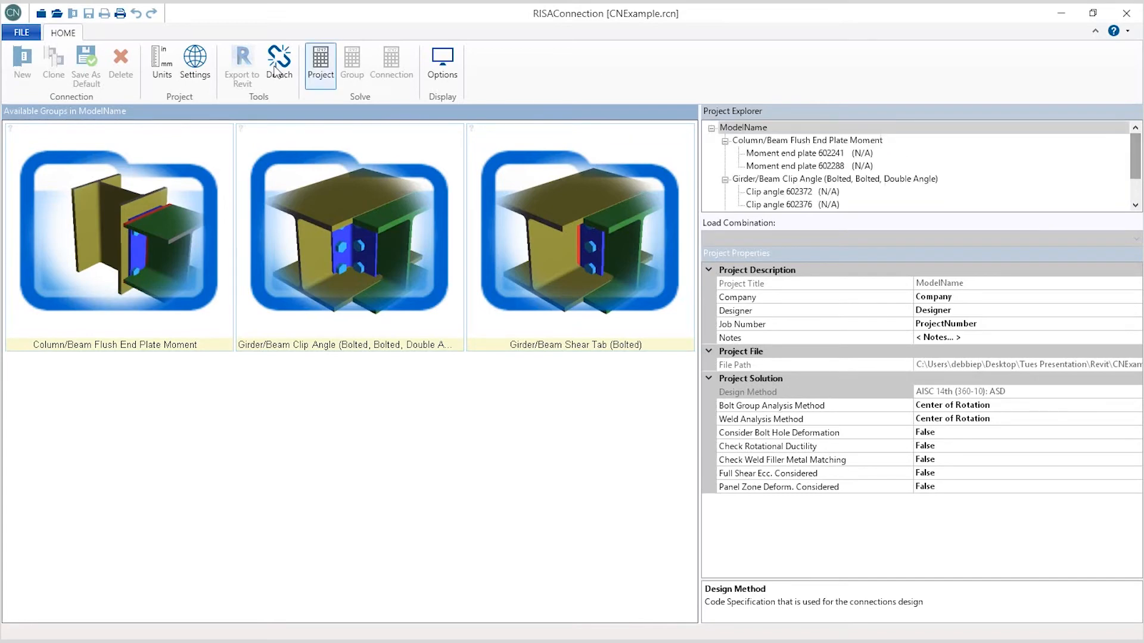
pyautogui.click(327, 64)
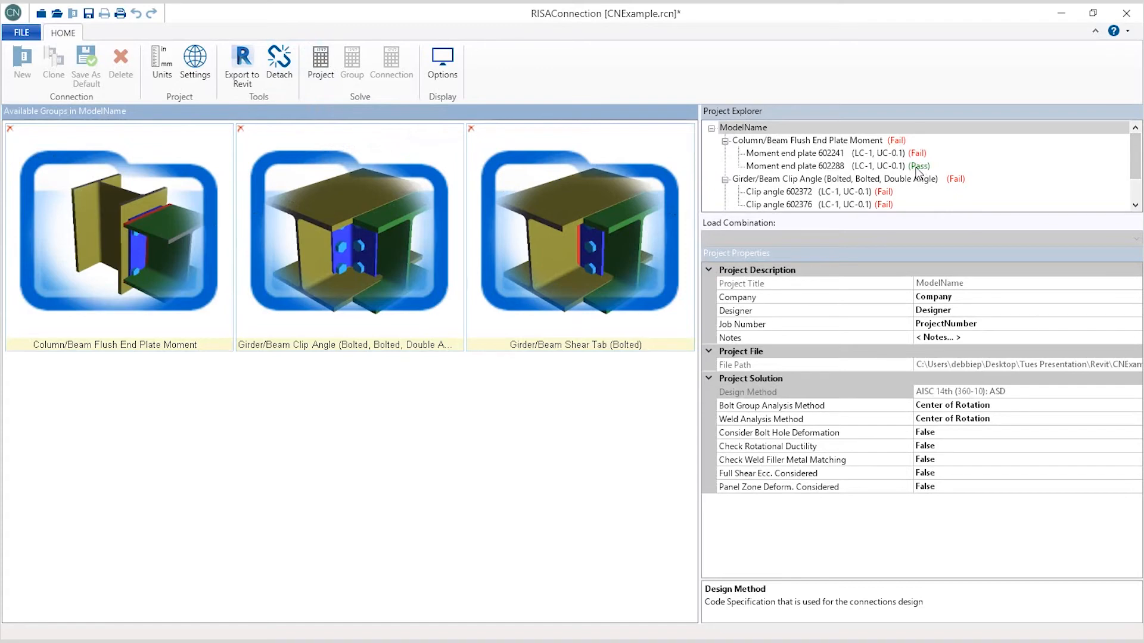
pyautogui.moveTo(1135, 156)
pyautogui.mouseDown()
pyautogui.moveTo(1137, 182)
pyautogui.moveTo(1135, 156)
pyautogui.mouseUp()
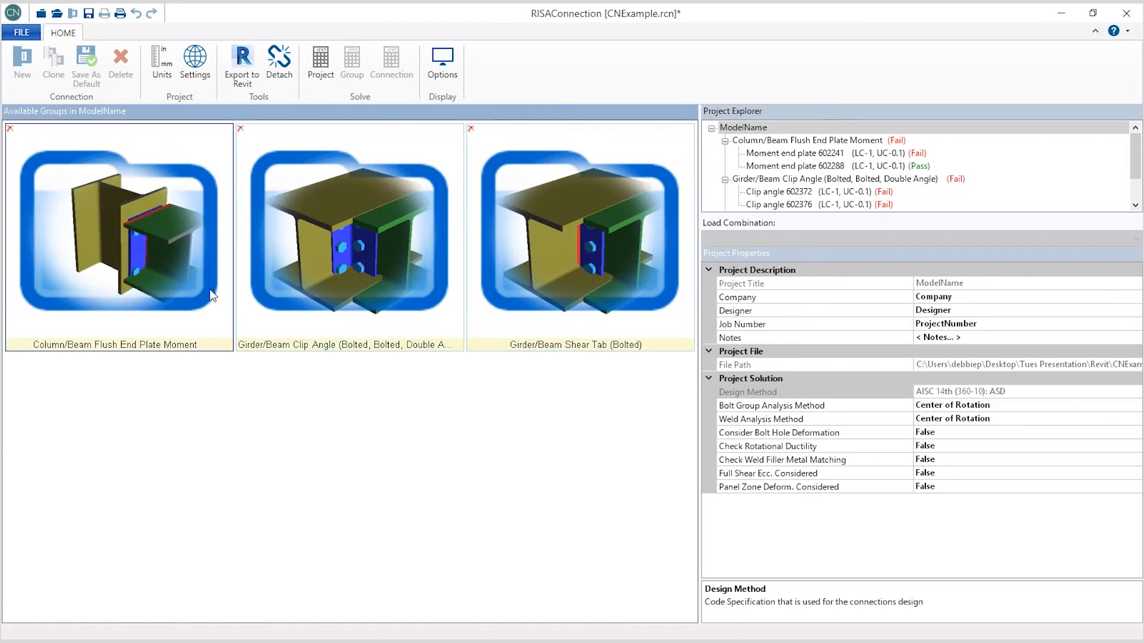
# Step: Open moment end plate 602241 from the flush end plate moment group and inspect its 3D model and components
pyautogui.doubleClick(169, 234)
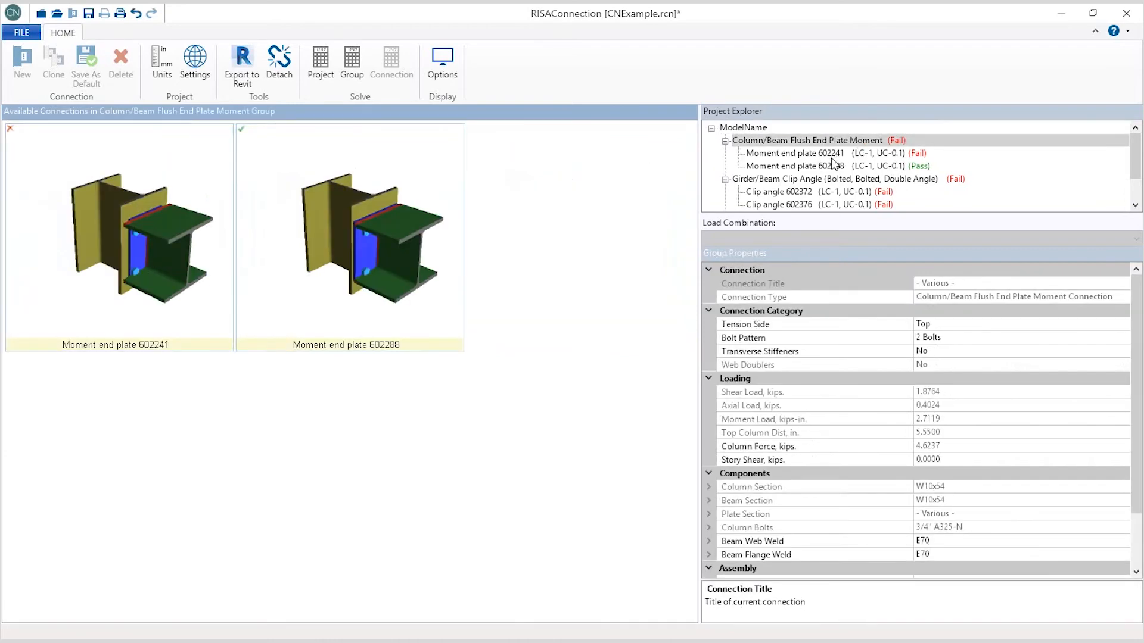
pyautogui.doubleClick(138, 269)
pyautogui.moveTo(291, 332)
pyautogui.mouseDown()
pyautogui.moveTo(328, 377)
pyautogui.moveTo(334, 358)
pyautogui.moveTo(302, 376)
pyautogui.moveTo(289, 367)
pyautogui.moveTo(332, 327)
pyautogui.moveTo(394, 332)
pyautogui.moveTo(383, 383)
pyautogui.moveTo(363, 384)
pyautogui.mouseUp()
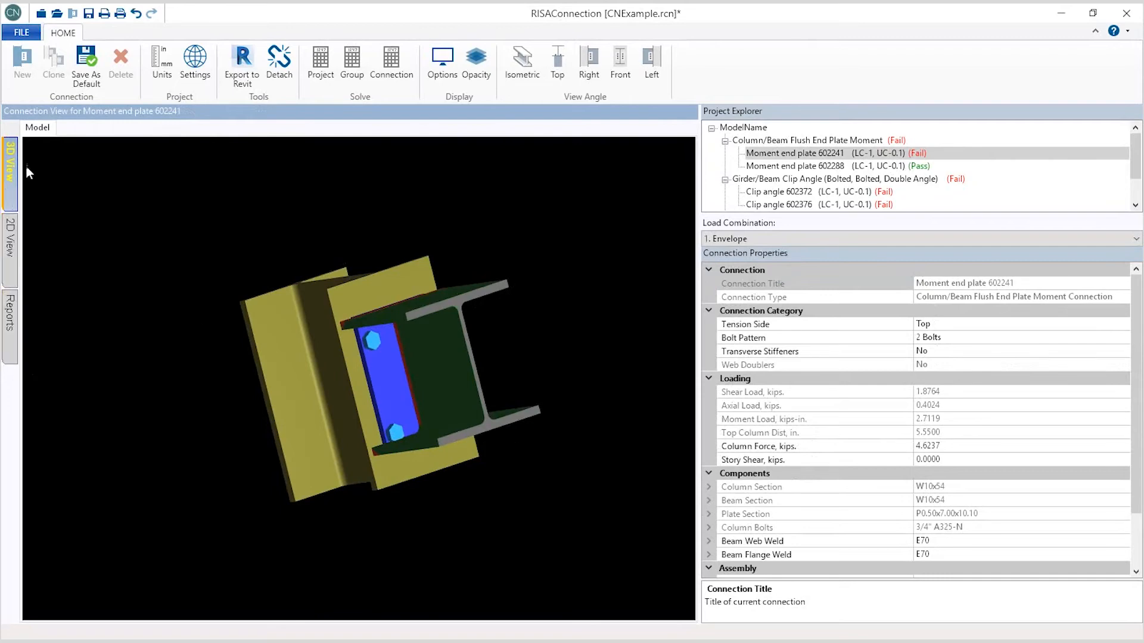
pyautogui.moveTo(316, 299)
pyautogui.mouseDown()
pyautogui.moveTo(456, 280)
pyautogui.moveTo(400, 274)
pyautogui.moveTo(242, 309)
pyautogui.moveTo(93, 308)
pyautogui.moveTo(289, 307)
pyautogui.moveTo(388, 276)
pyautogui.moveTo(459, 281)
pyautogui.moveTo(485, 325)
pyautogui.moveTo(405, 346)
pyautogui.moveTo(276, 327)
pyautogui.moveTo(276, 429)
pyautogui.moveTo(438, 387)
pyautogui.mouseUp()
pyautogui.click(438, 388)
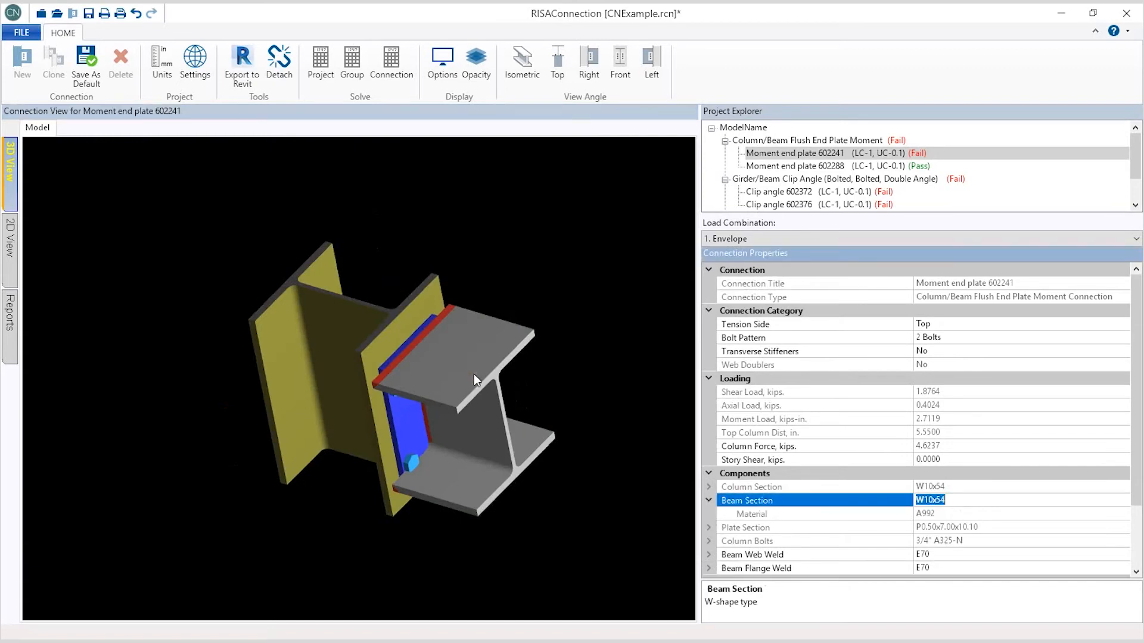
pyautogui.click(405, 437)
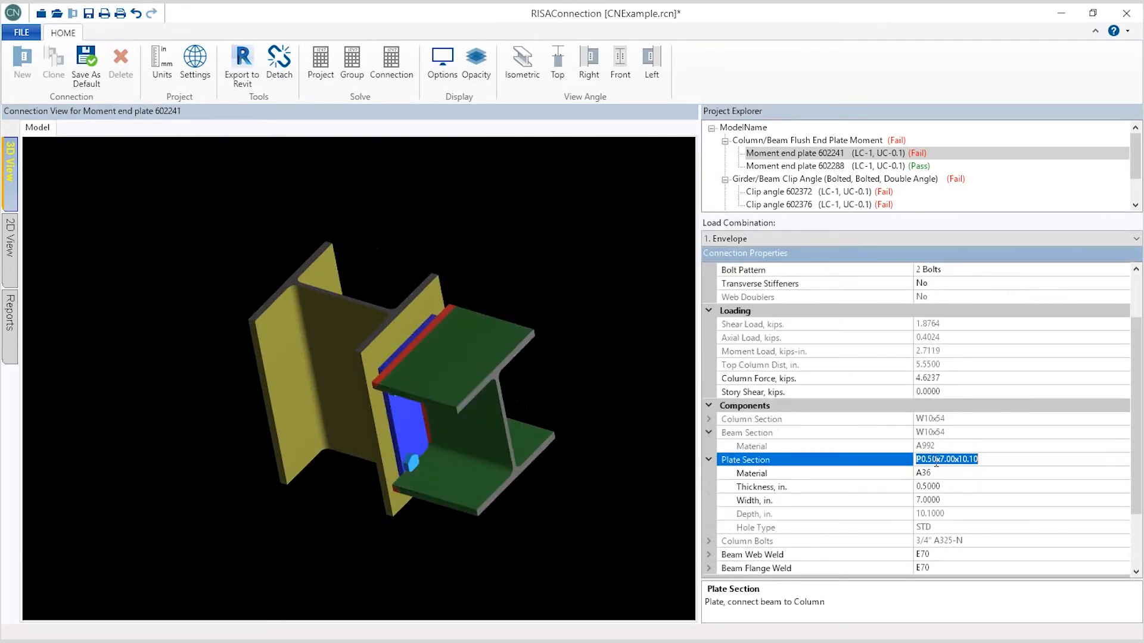
pyautogui.click(413, 463)
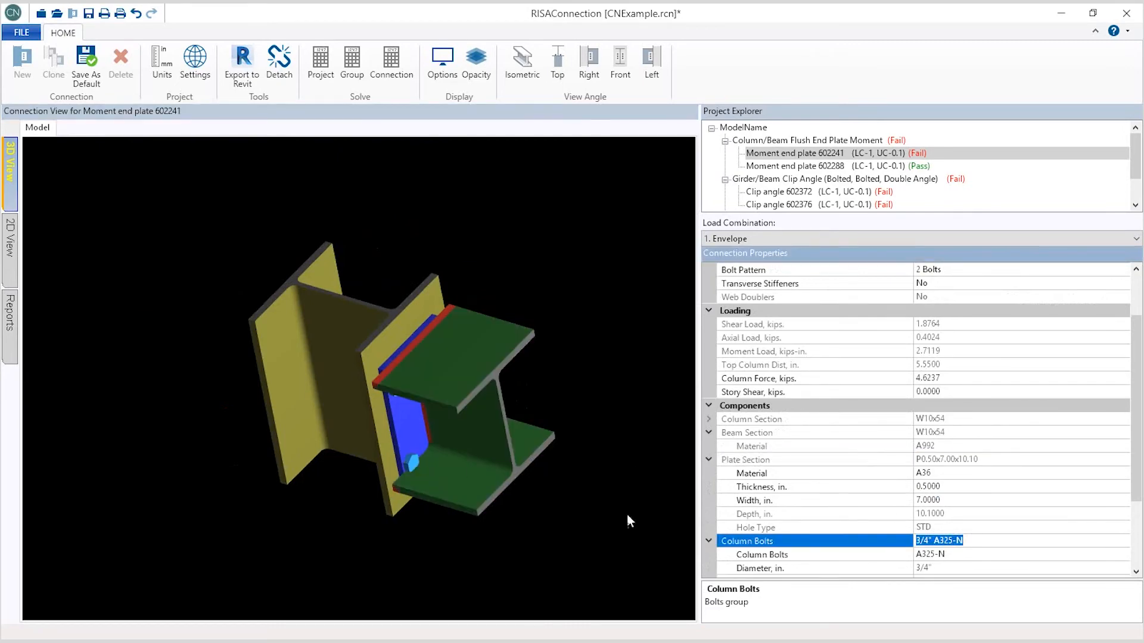
pyautogui.scroll(-3, 932, 539)
pyautogui.moveTo(650, 468); pyautogui.dragTo(67, 265)
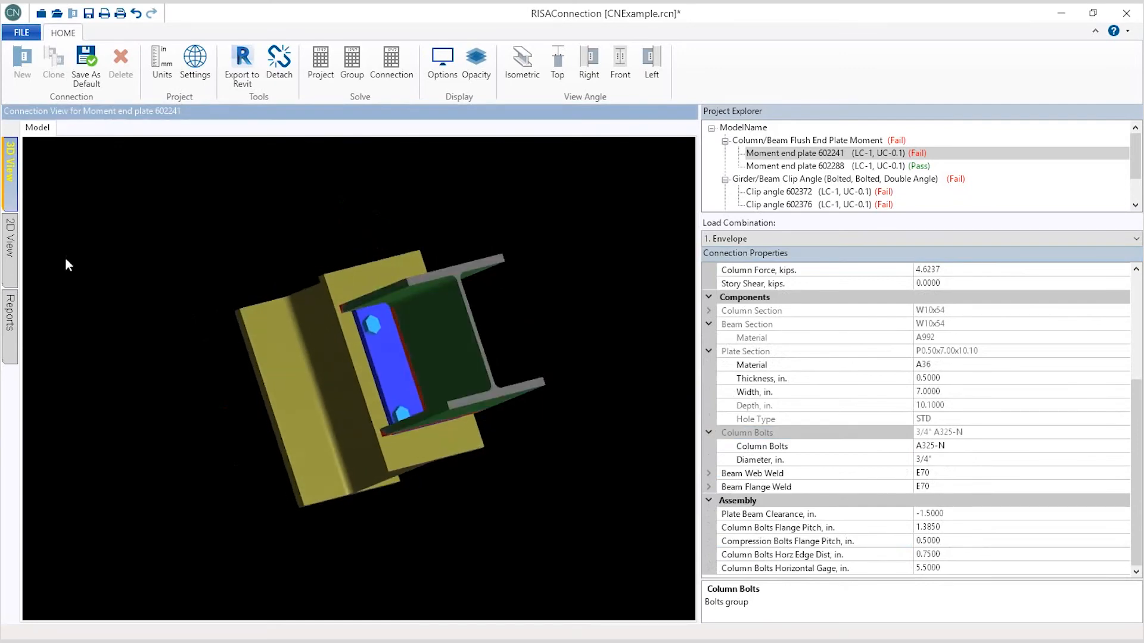
# Step: Examine the moment end plate connection in the 2D side view
pyautogui.click(11, 250)
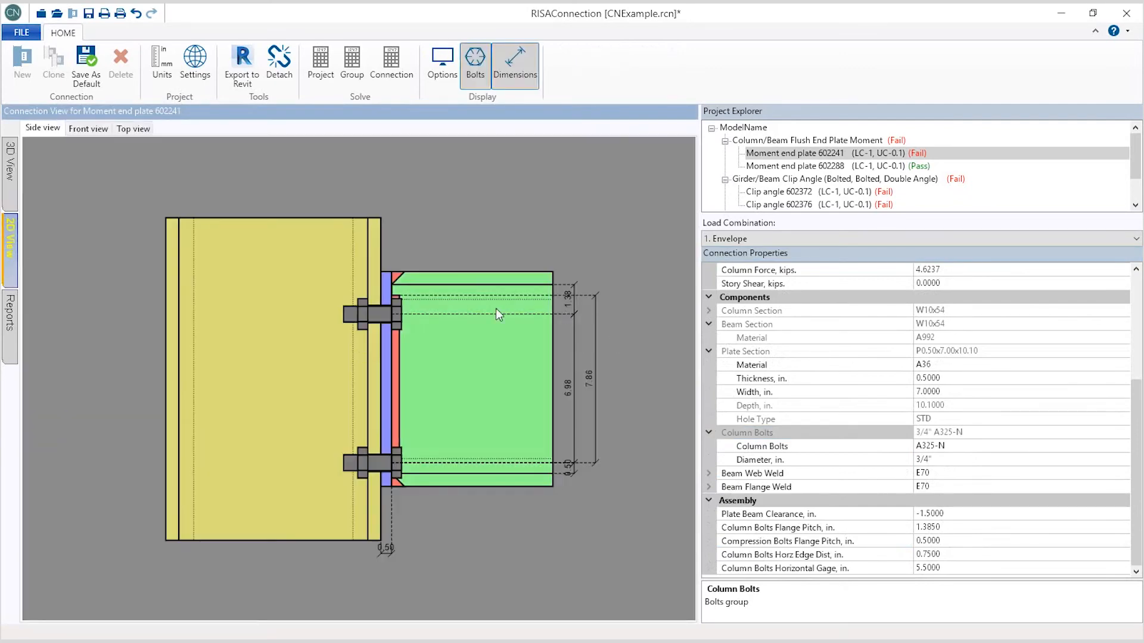
pyautogui.click(519, 309)
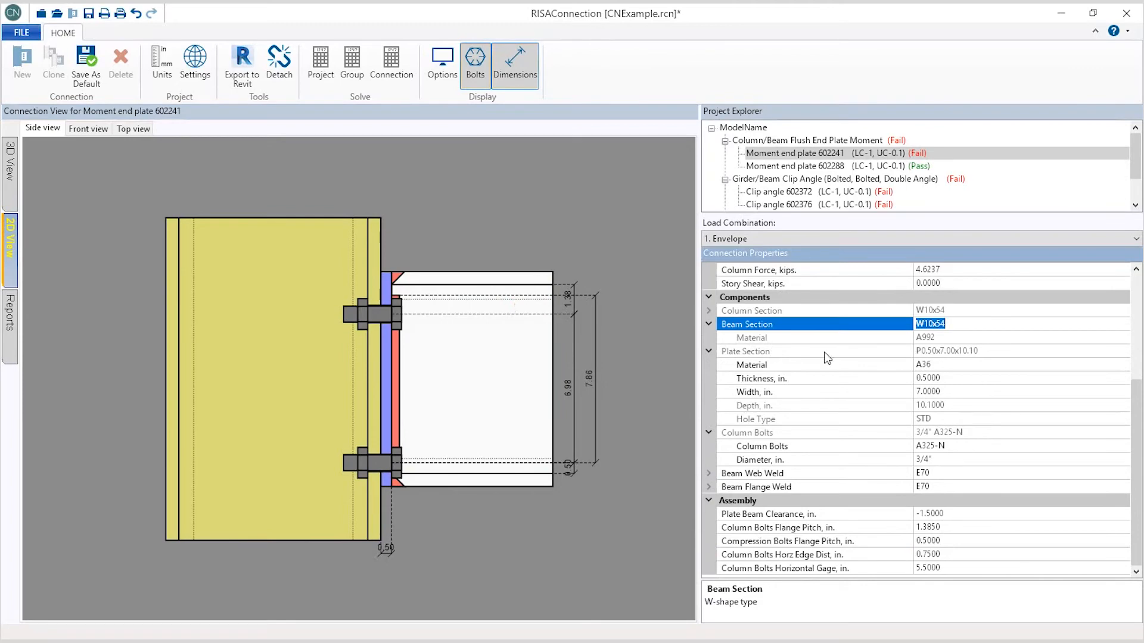
pyautogui.click(591, 305)
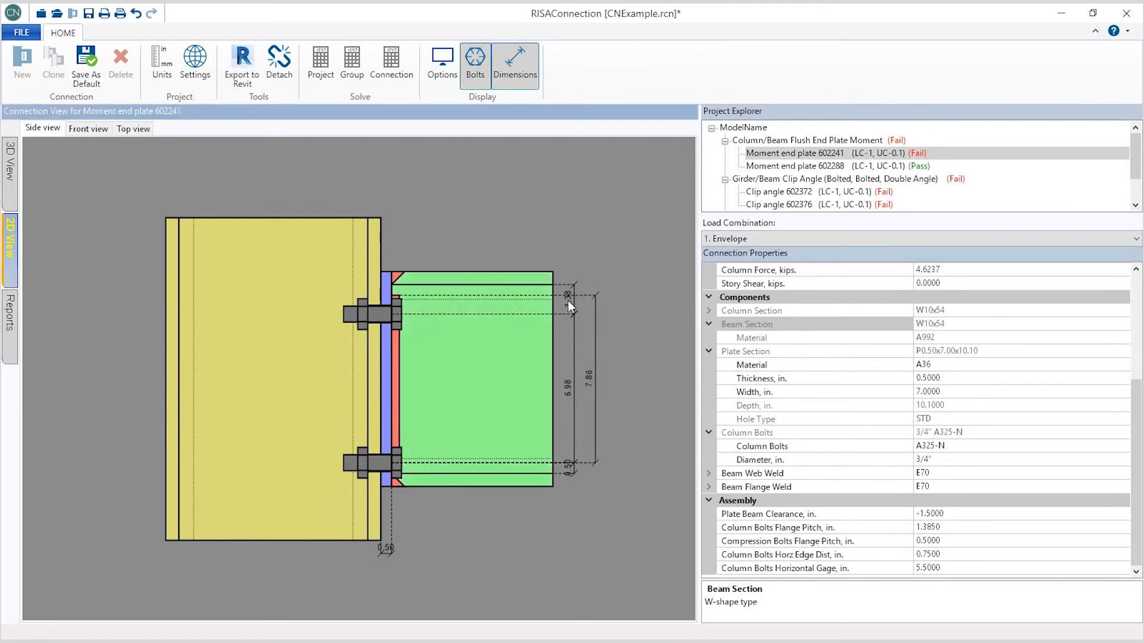
pyautogui.click(568, 303)
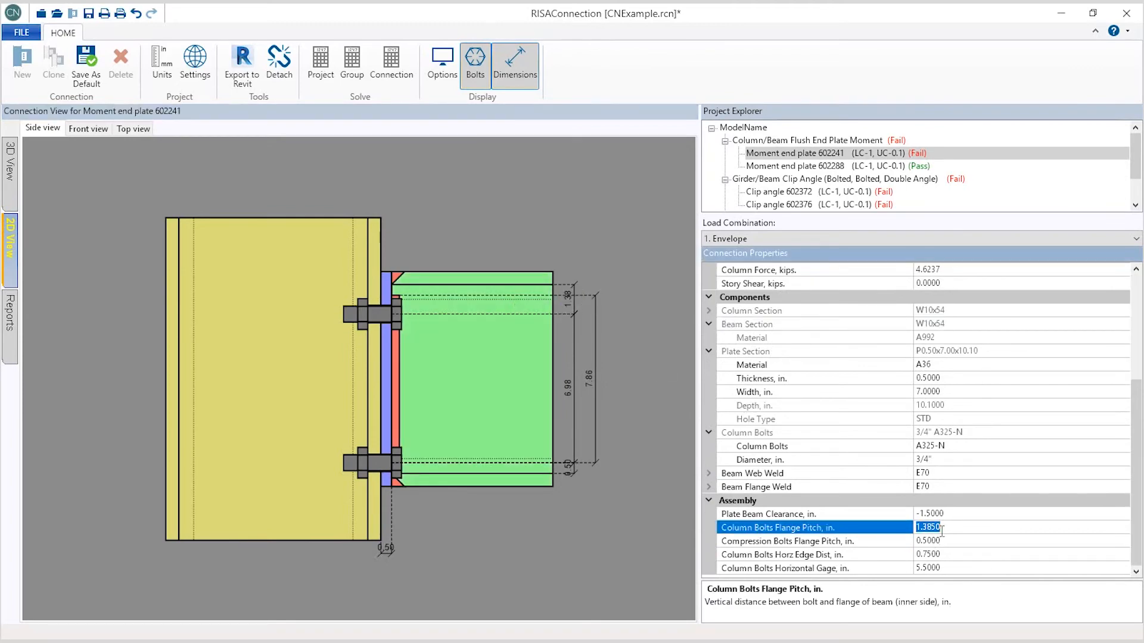
# Step: Review the connection's ASD results report, expanding the limit state checks including geometry restrictions at column
pyautogui.click(10, 330)
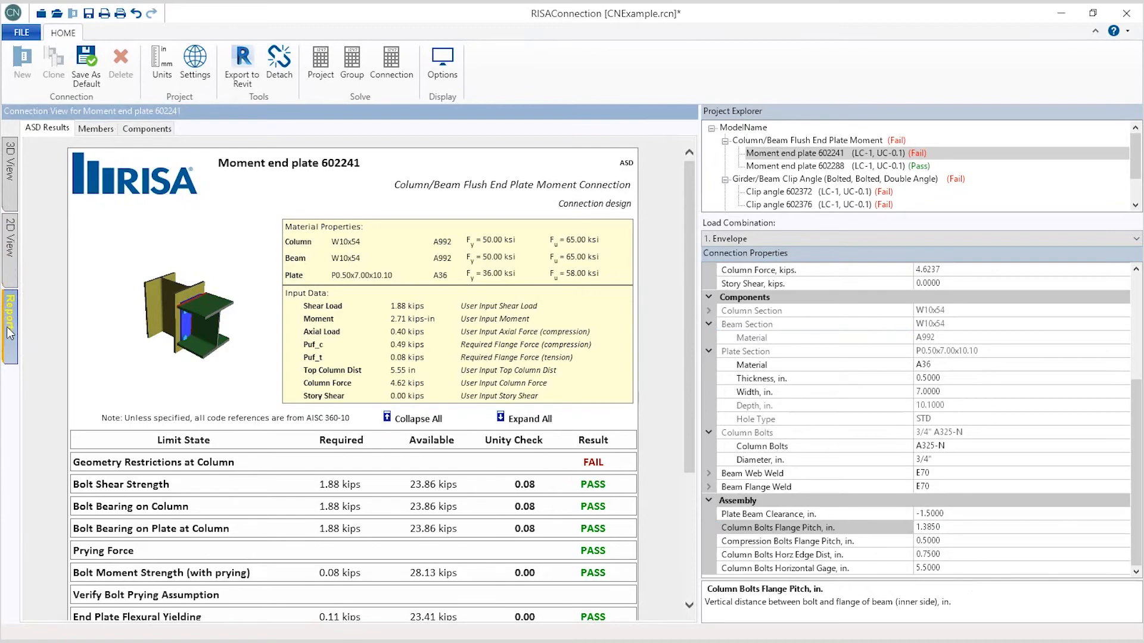
pyautogui.moveTo(691, 320); pyautogui.dragTo(696, 443)
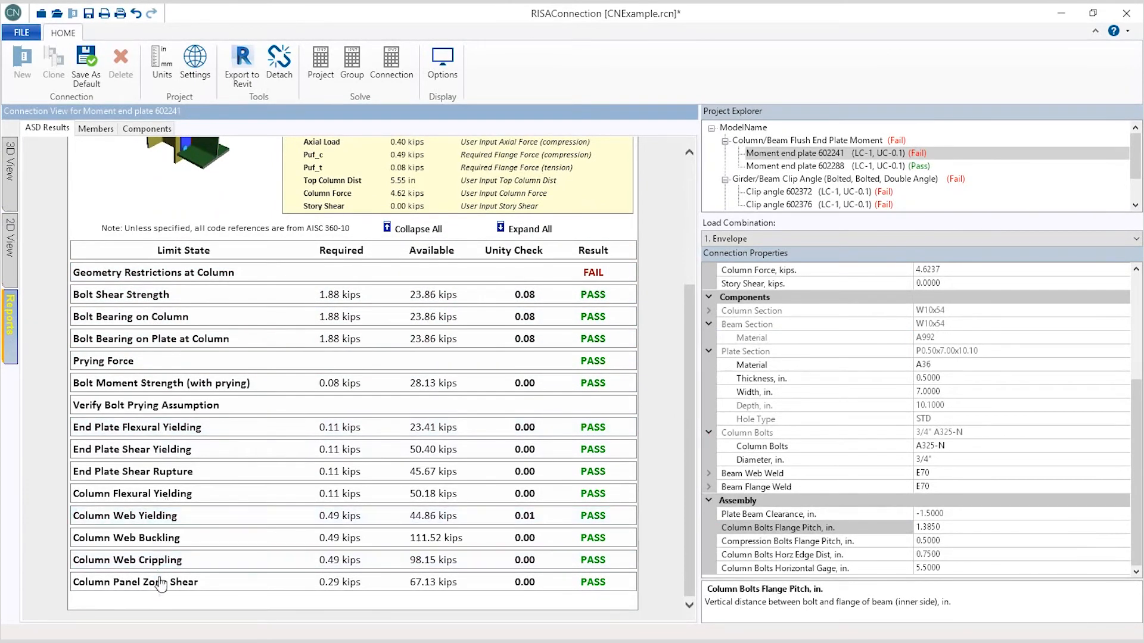
pyautogui.click(153, 298)
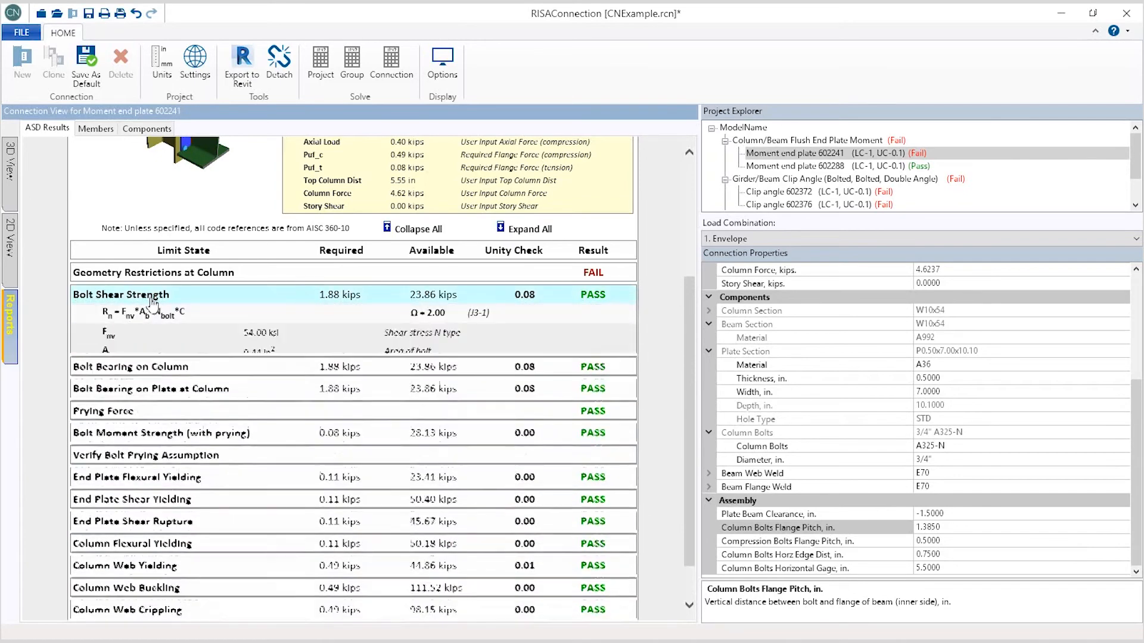
pyautogui.click(162, 429)
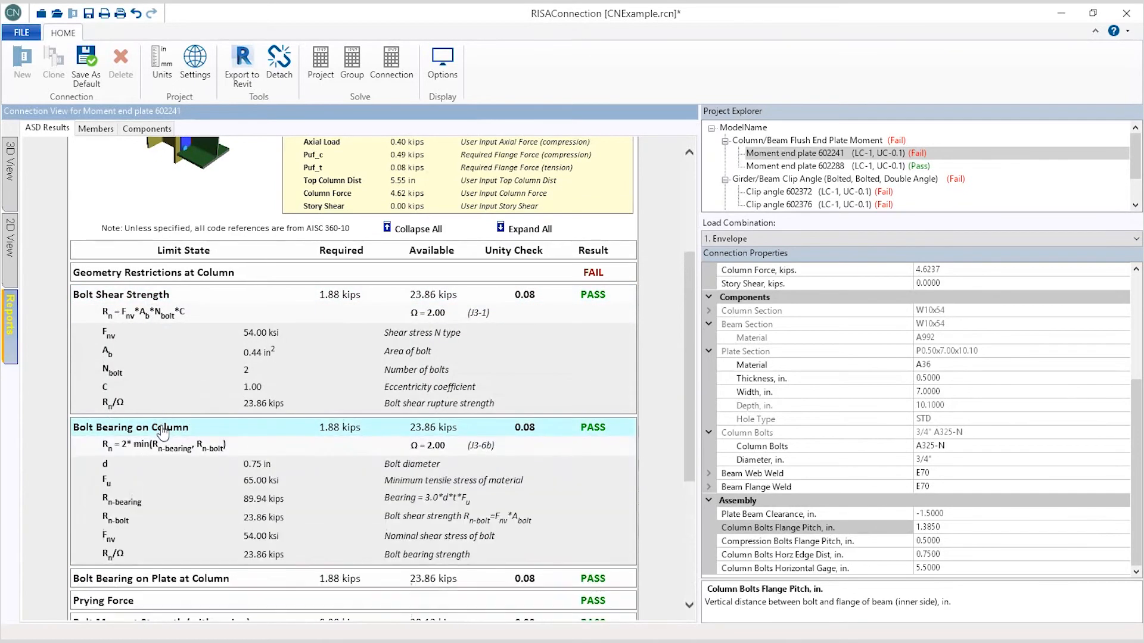
pyautogui.scroll(-3, 204, 397)
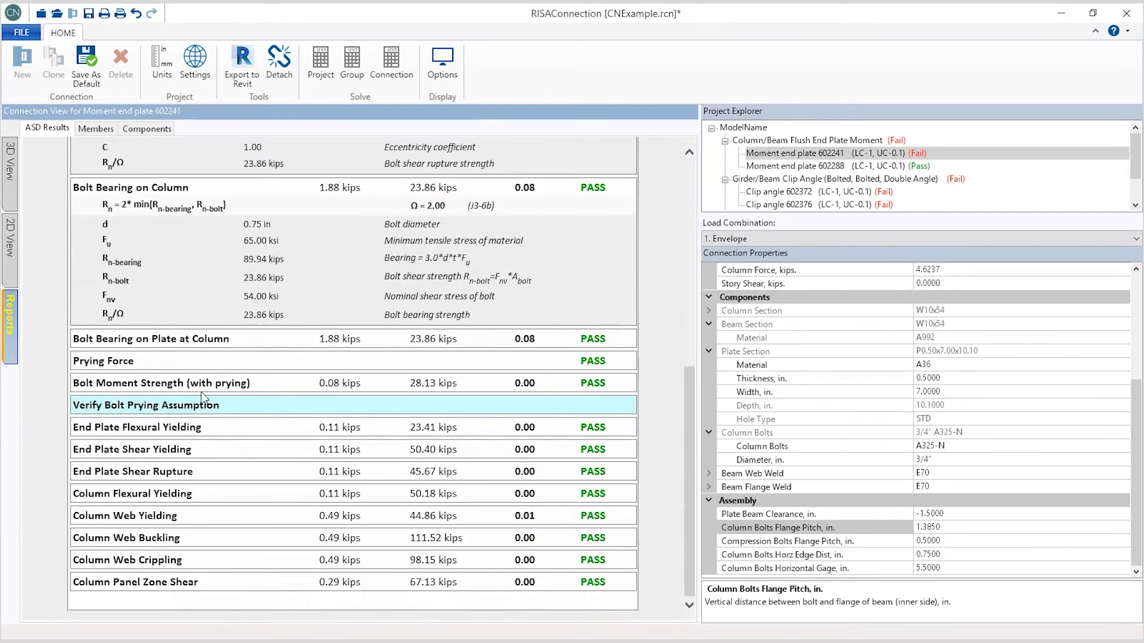
pyautogui.click(155, 362)
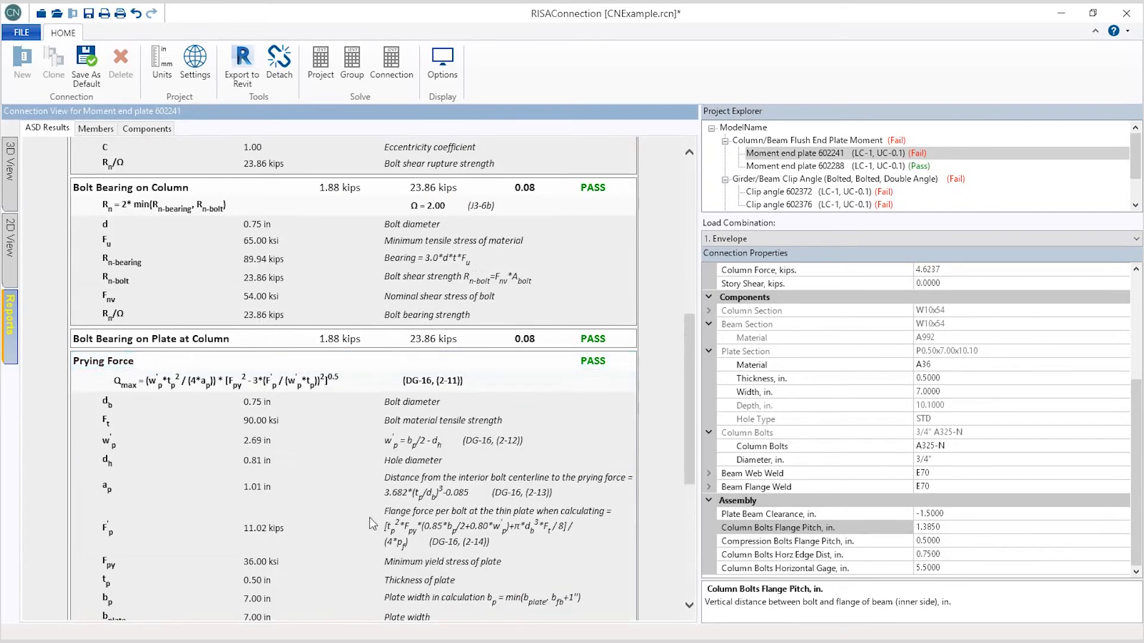
pyautogui.scroll(10, 319, 393)
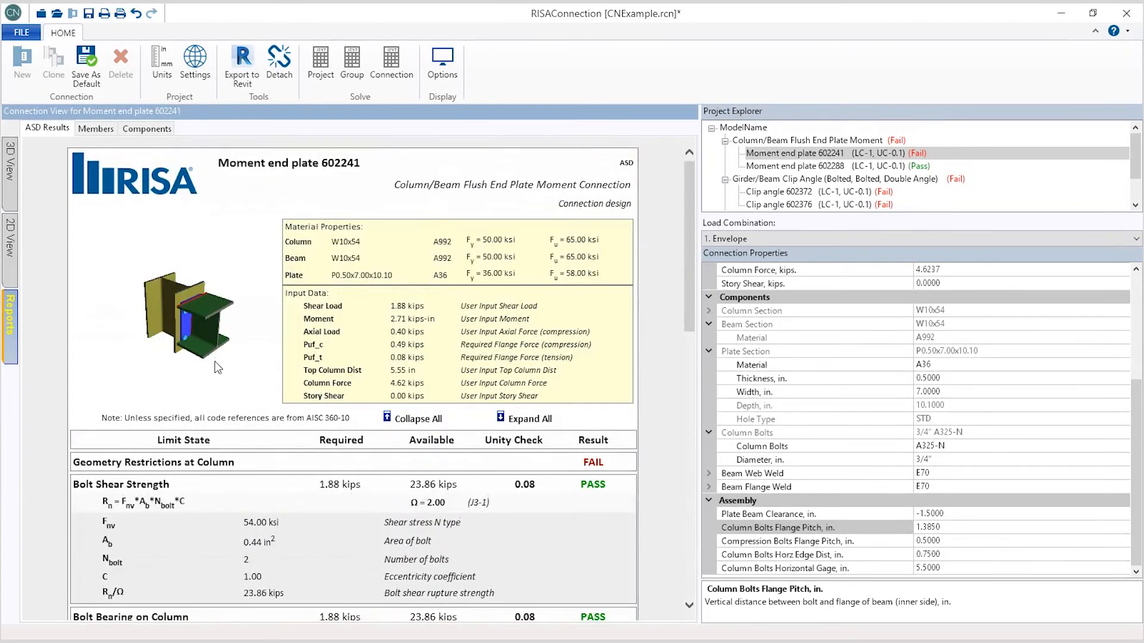
pyautogui.click(172, 463)
pyautogui.scroll(-3, 287, 429)
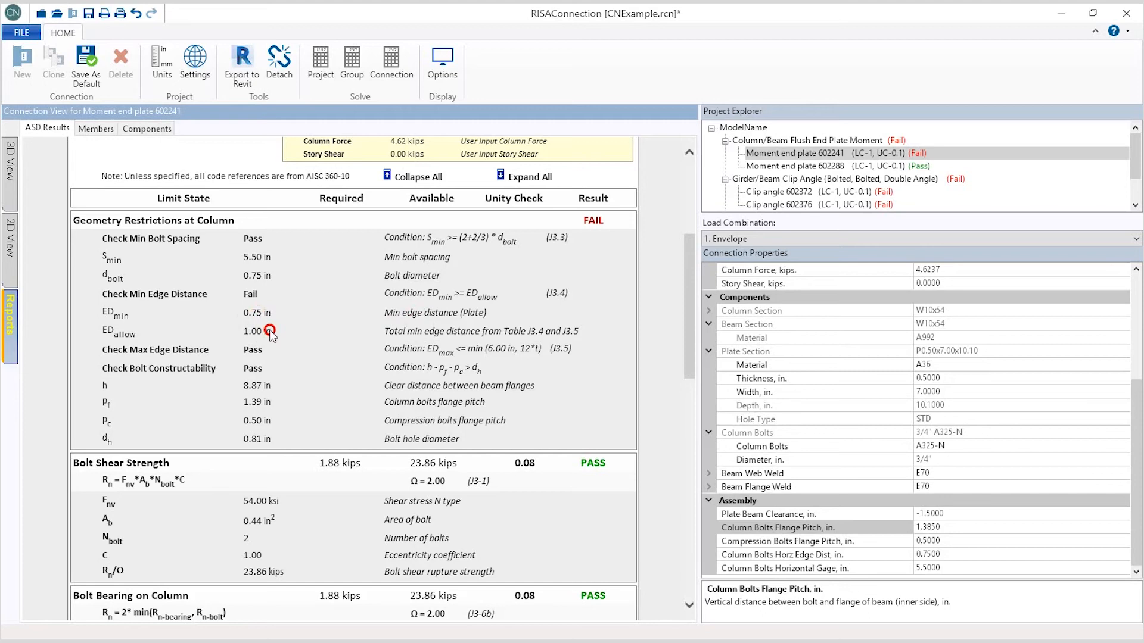
# Step: Set the column bolts horizontal edge distance to 1 in, working in the 2D front view
pyautogui.click(10, 250)
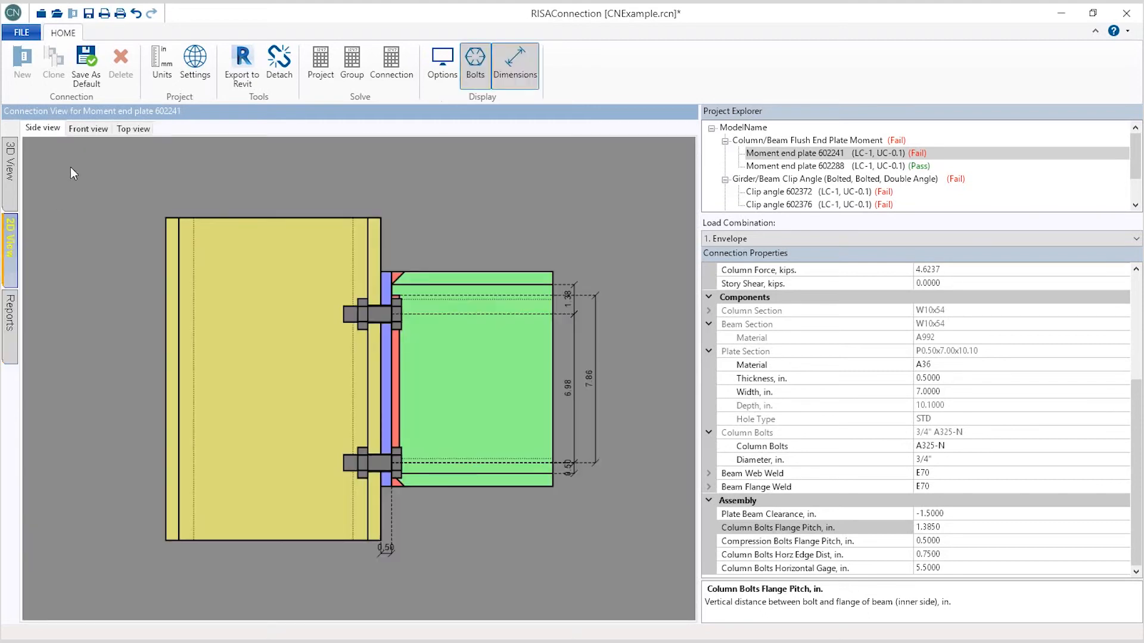
pyautogui.click(84, 131)
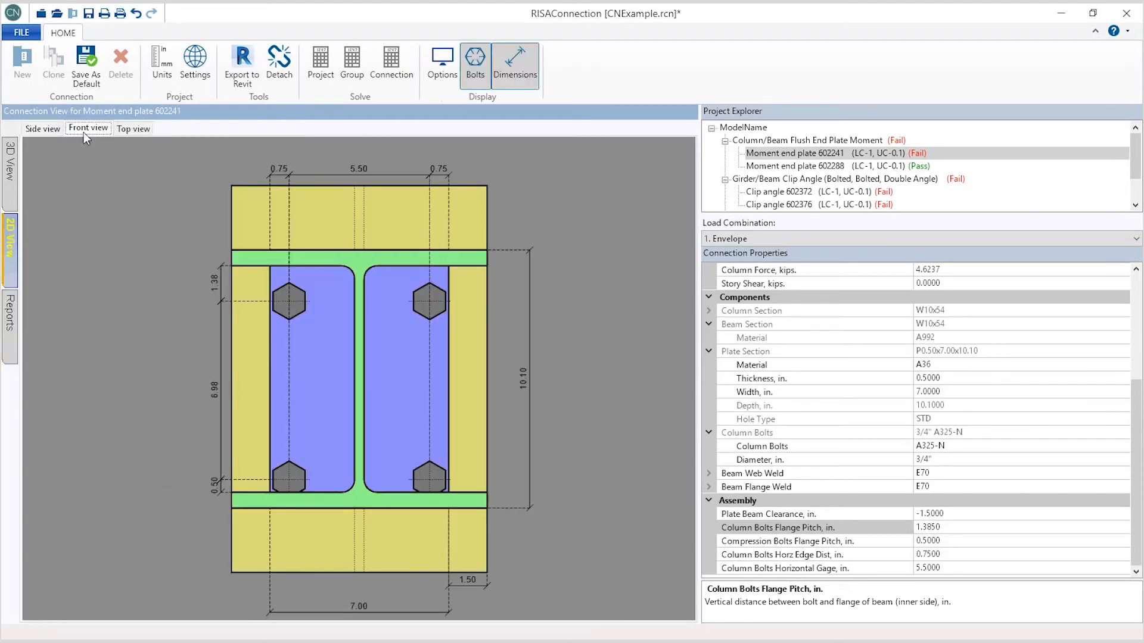
pyautogui.click(276, 169)
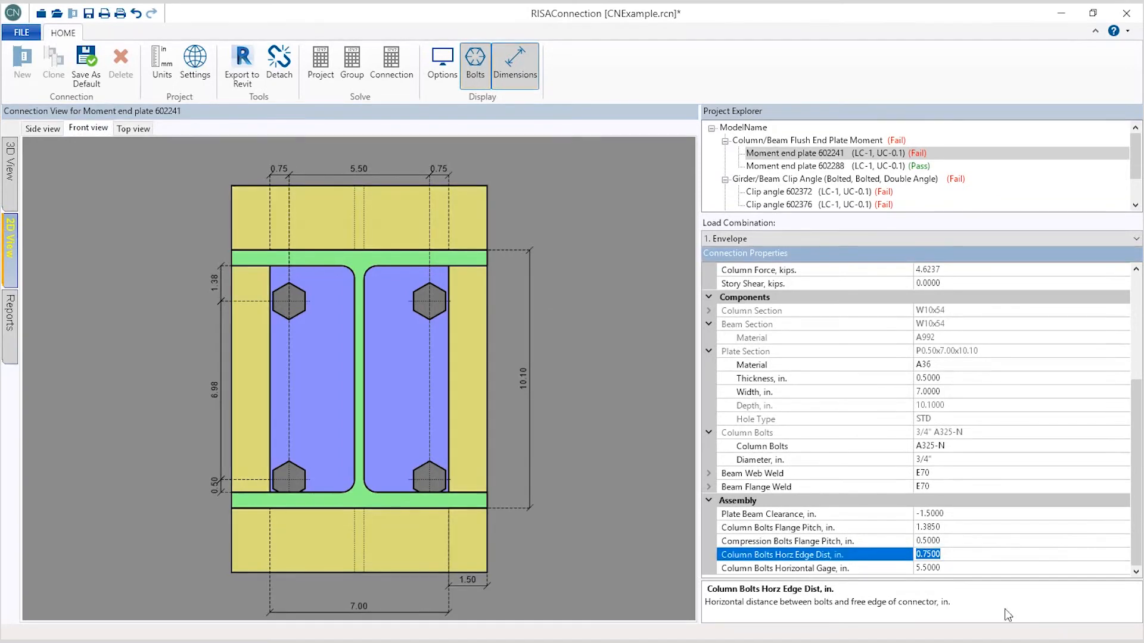
pyautogui.write('1')
pyautogui.click(962, 542)
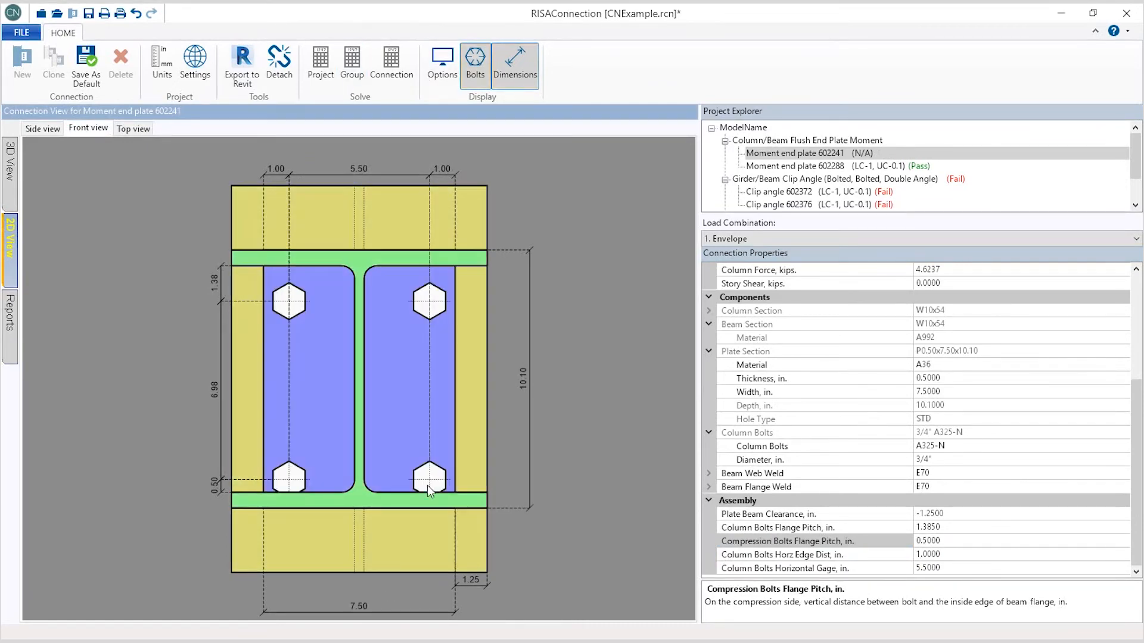
# Step: Set the compression bolts flange pitch to 1 in and solve the connection
pyautogui.click(214, 492)
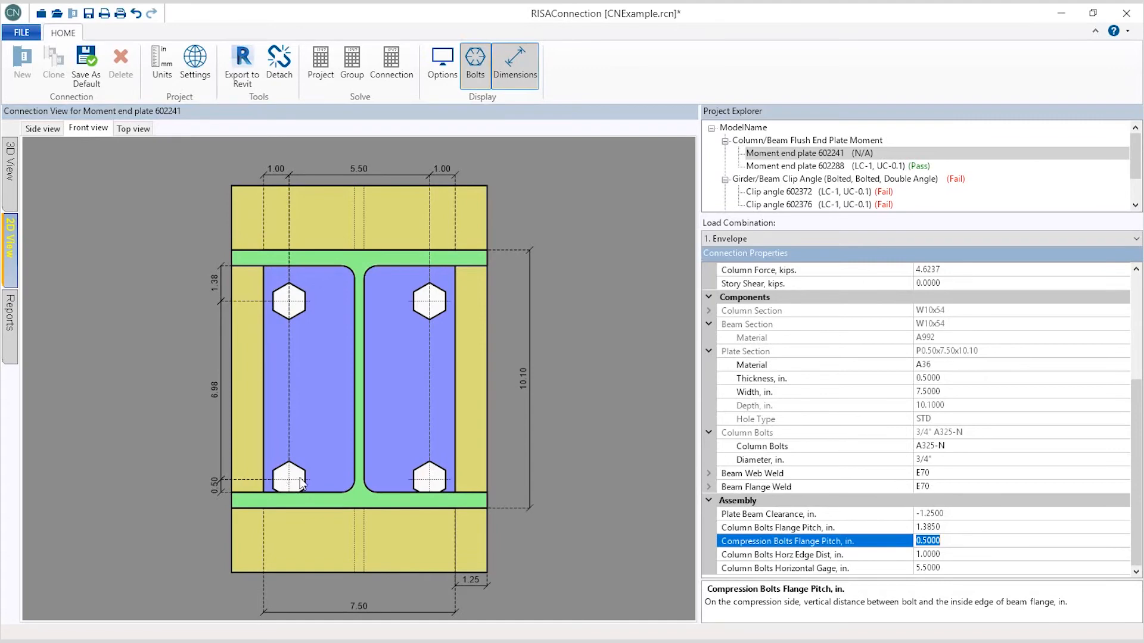
pyautogui.write('1')
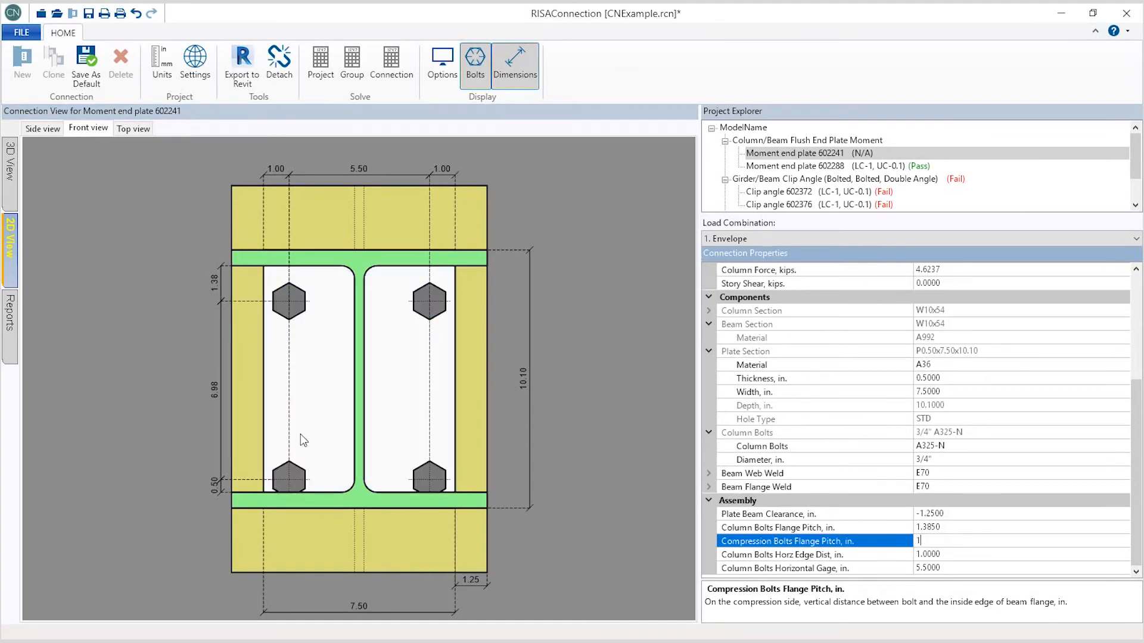
pyautogui.press('Return')
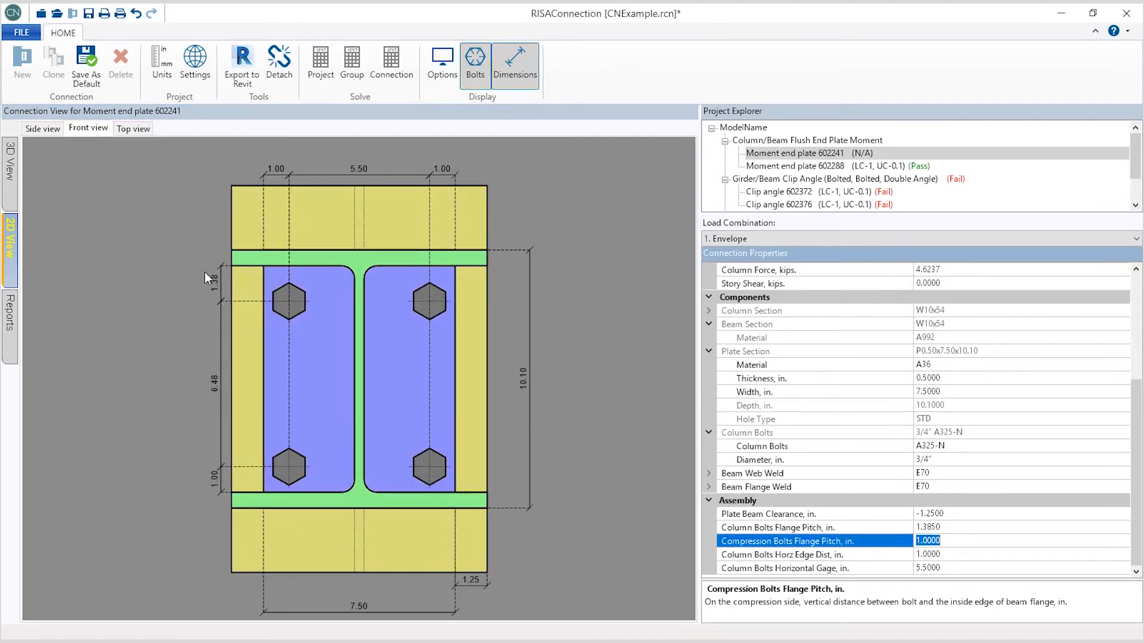
pyautogui.click(291, 469)
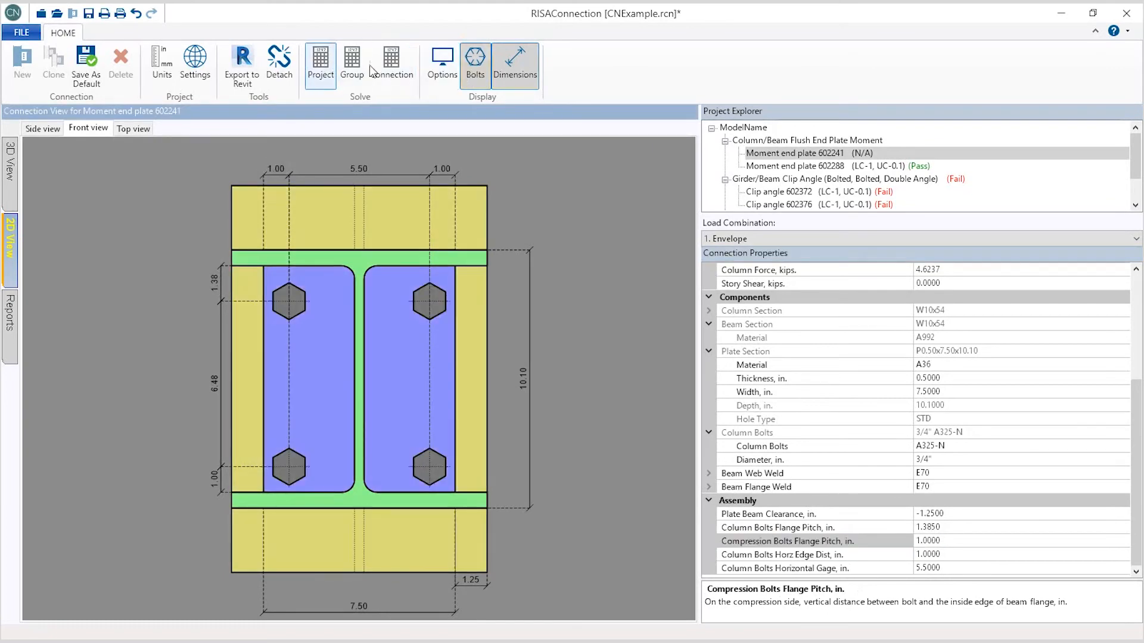
pyautogui.click(391, 62)
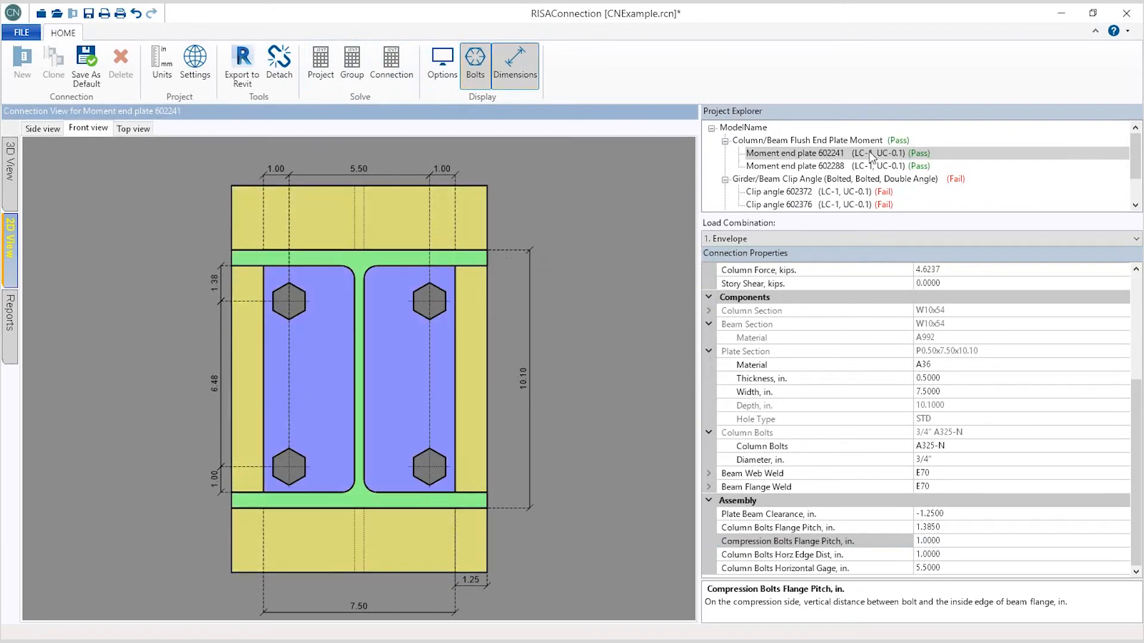
# Step: Open moment end plate 602288 and, in the 2D front view, set its compression bolts flange pitch to 1 in
pyautogui.click(806, 166)
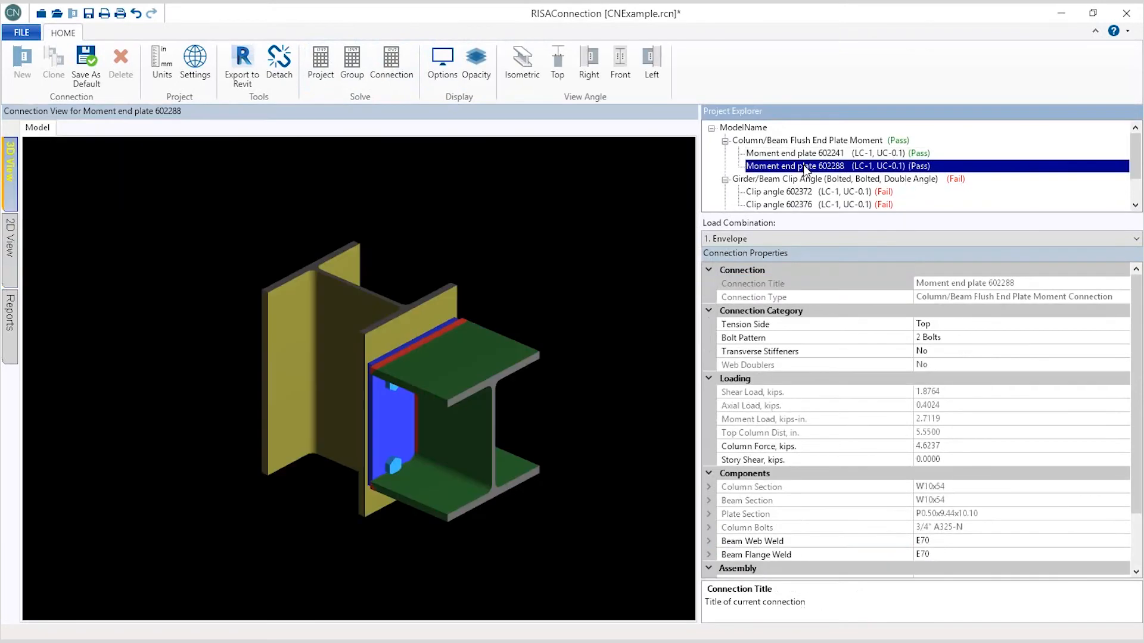
pyautogui.moveTo(329, 281); pyautogui.dragTo(309, 456)
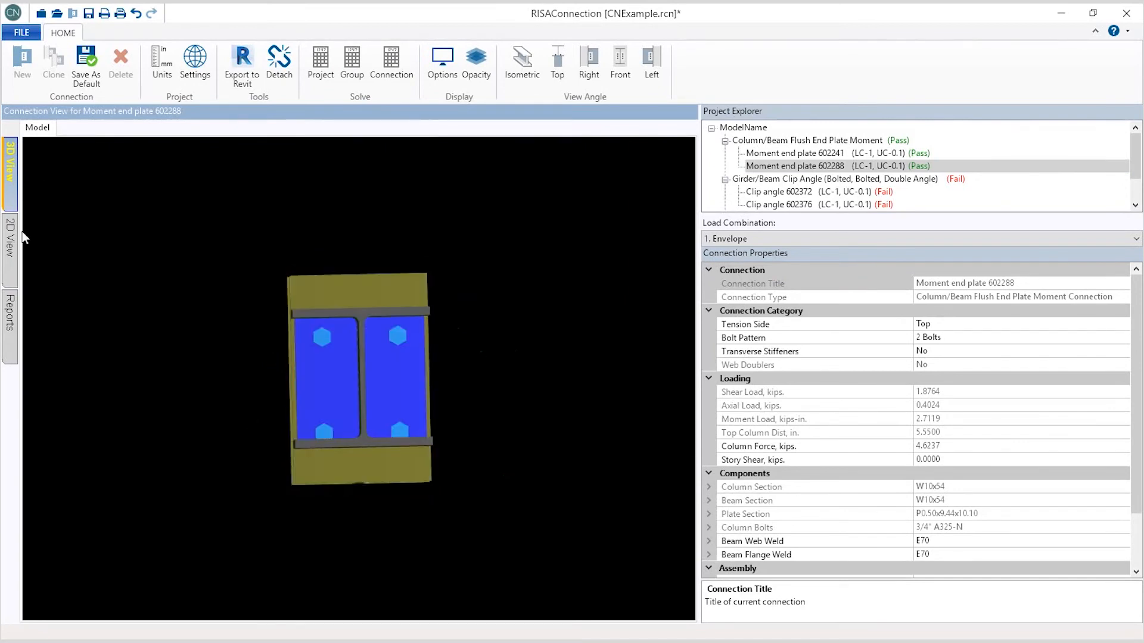
pyautogui.click(11, 256)
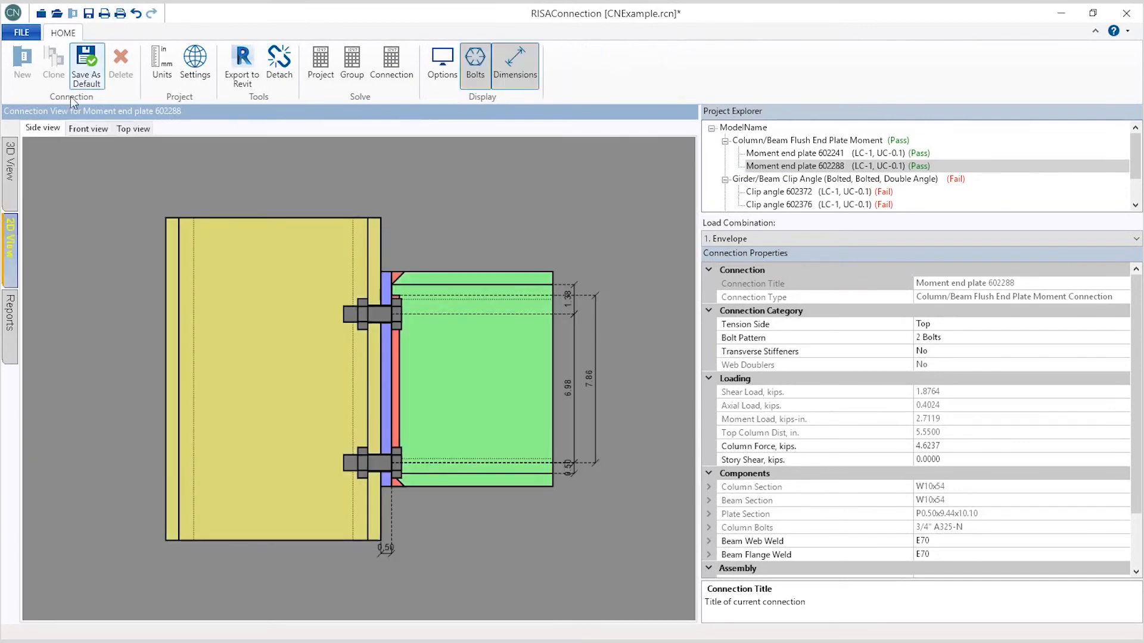
pyautogui.click(88, 128)
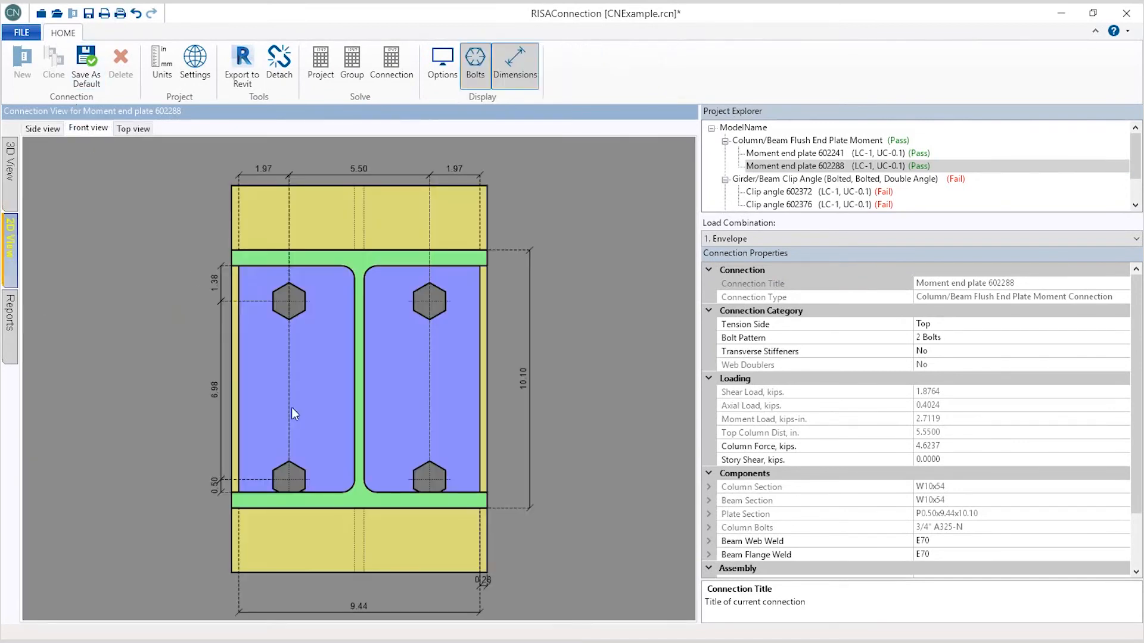
pyautogui.click(215, 486)
pyautogui.click(965, 568)
pyautogui.write('1')
pyautogui.click(958, 513)
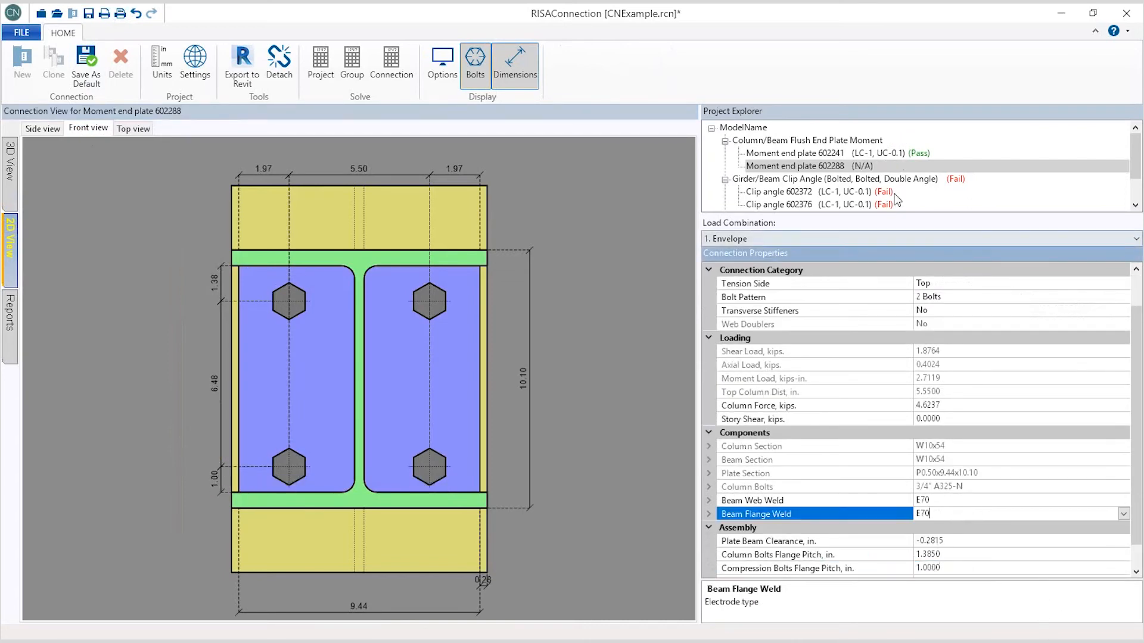
# Step: Open clip angle 602372 from the clip angle group and inspect its 3D model and girder bolts
pyautogui.click(863, 180)
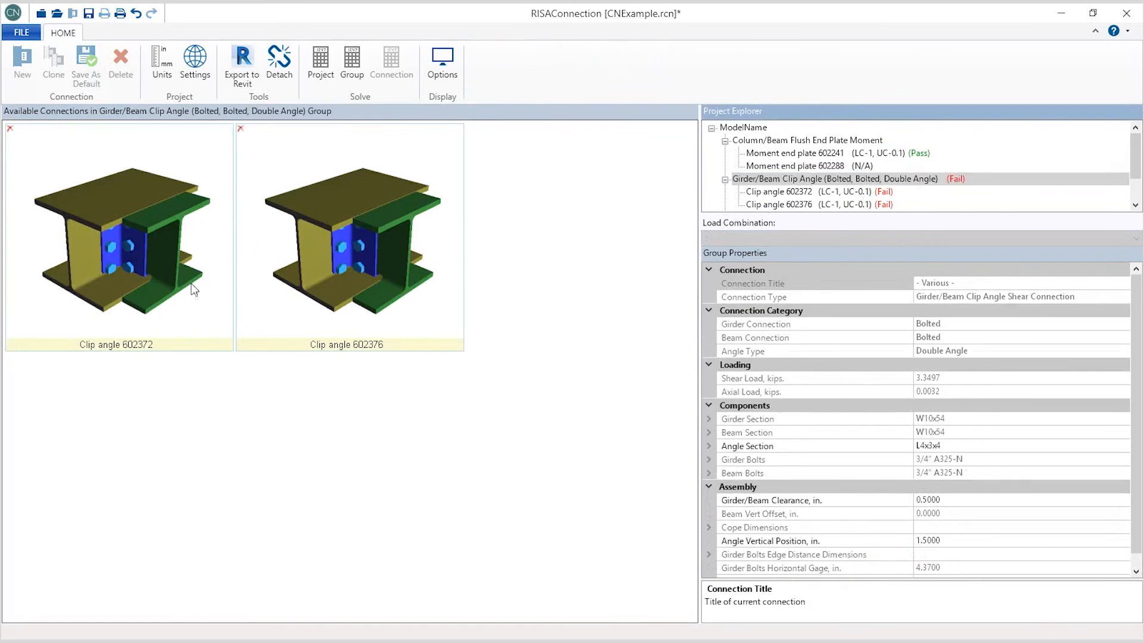
pyautogui.click(143, 297)
pyautogui.doubleClick(124, 281)
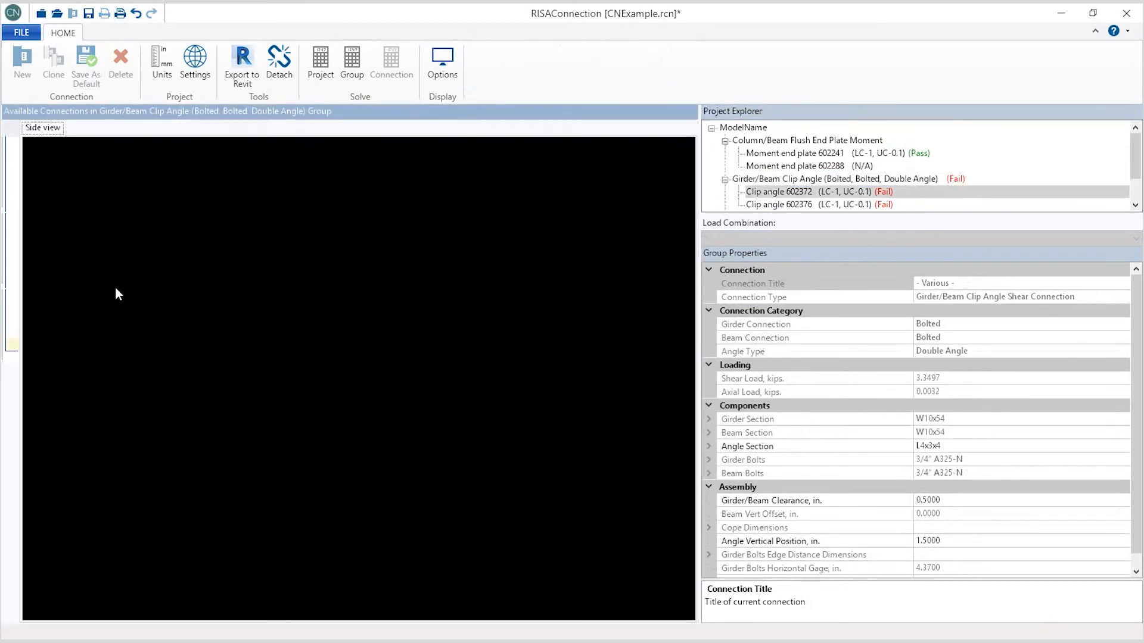
pyautogui.moveTo(429, 519); pyautogui.dragTo(313, 393)
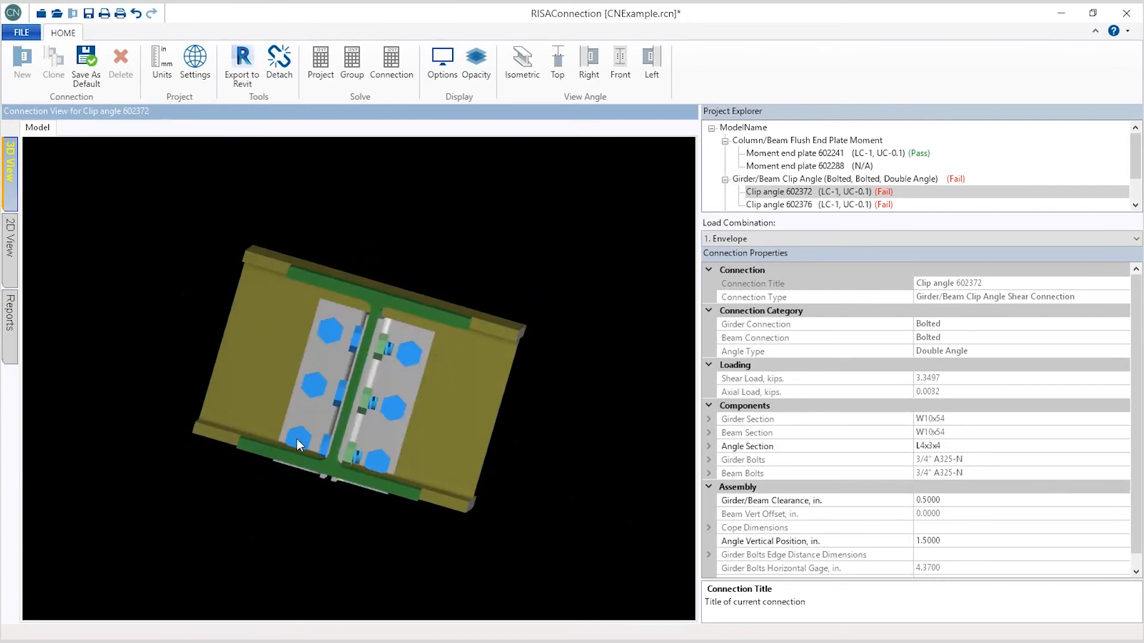
pyautogui.click(317, 389)
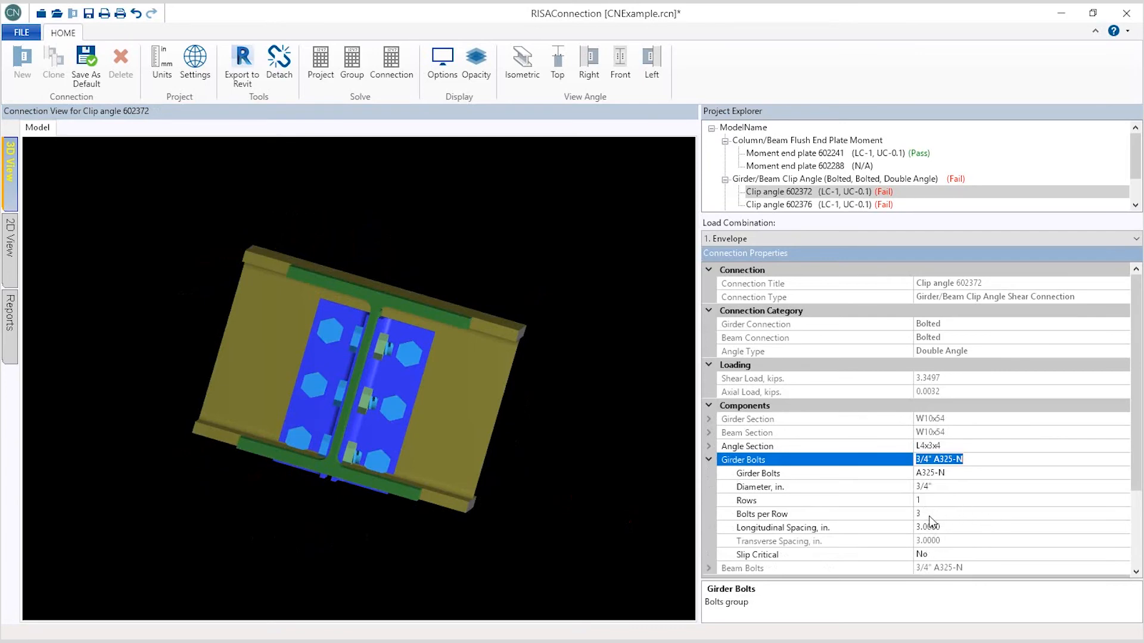
pyautogui.moveTo(459, 423); pyautogui.dragTo(395, 446)
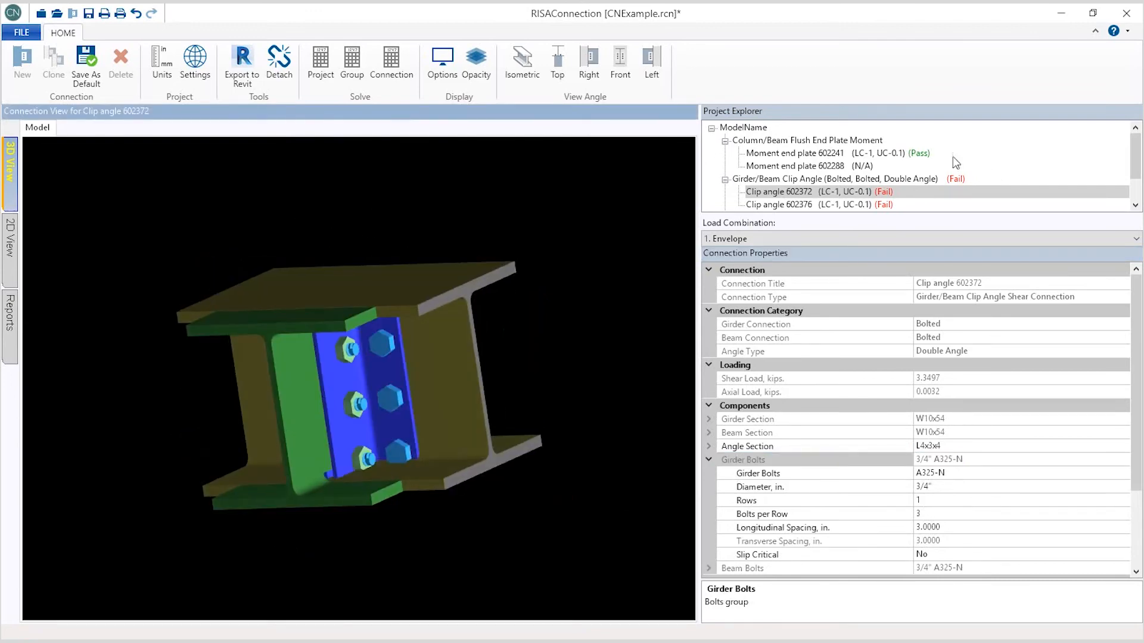
# Step: For the whole clip angle group, set the girder bolts per row to 2
pyautogui.click(900, 178)
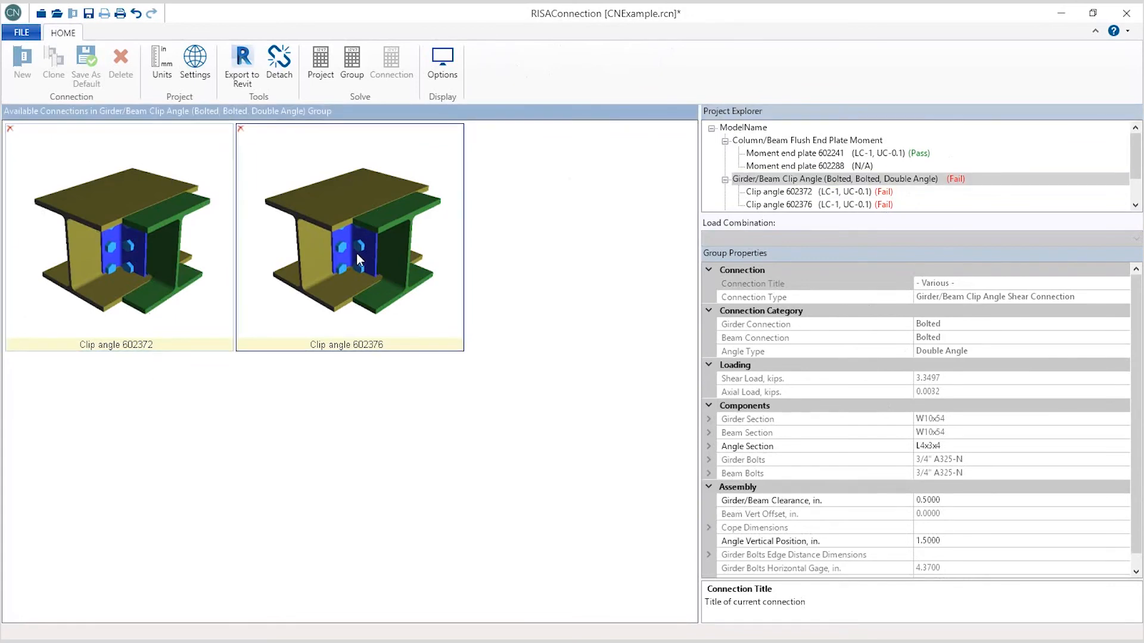
pyautogui.click(709, 461)
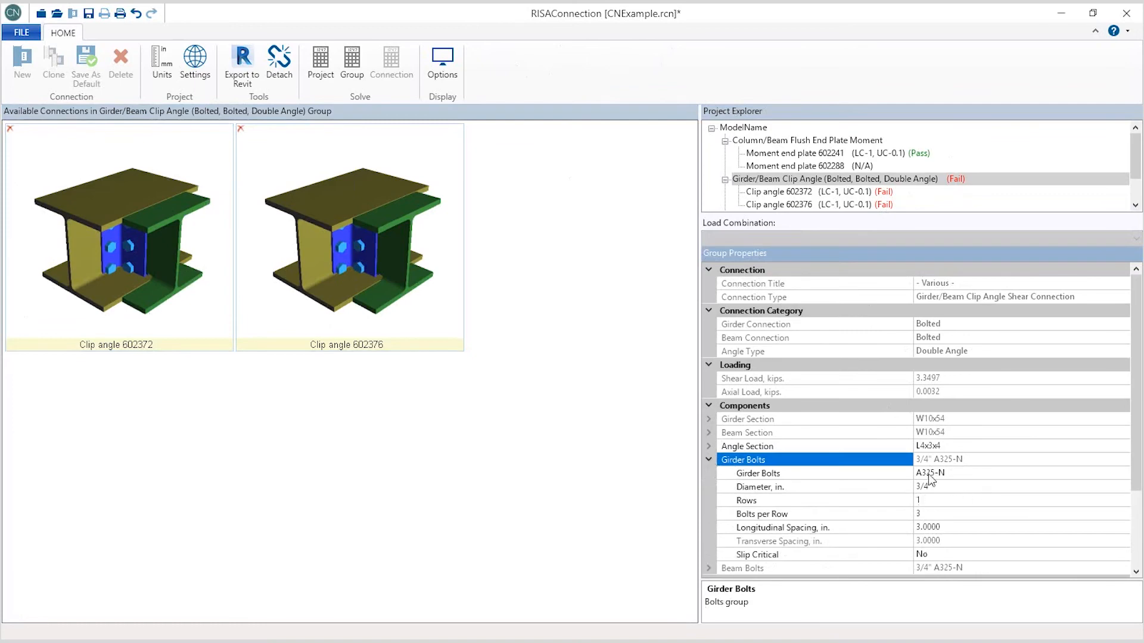
pyautogui.click(930, 514)
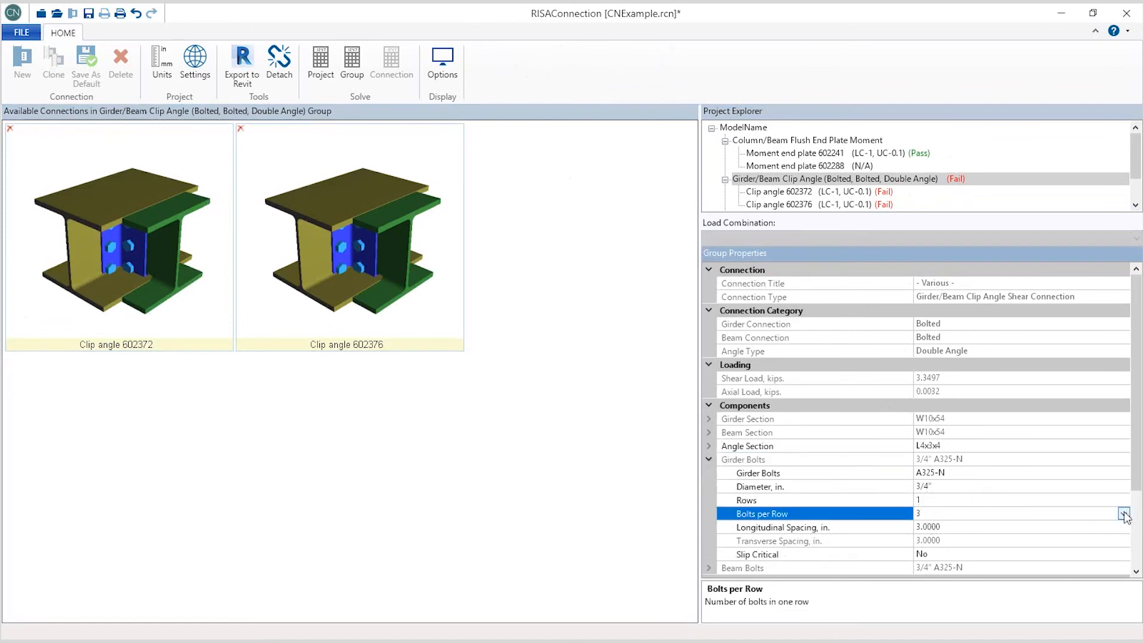
pyautogui.click(1122, 514)
pyautogui.click(927, 383)
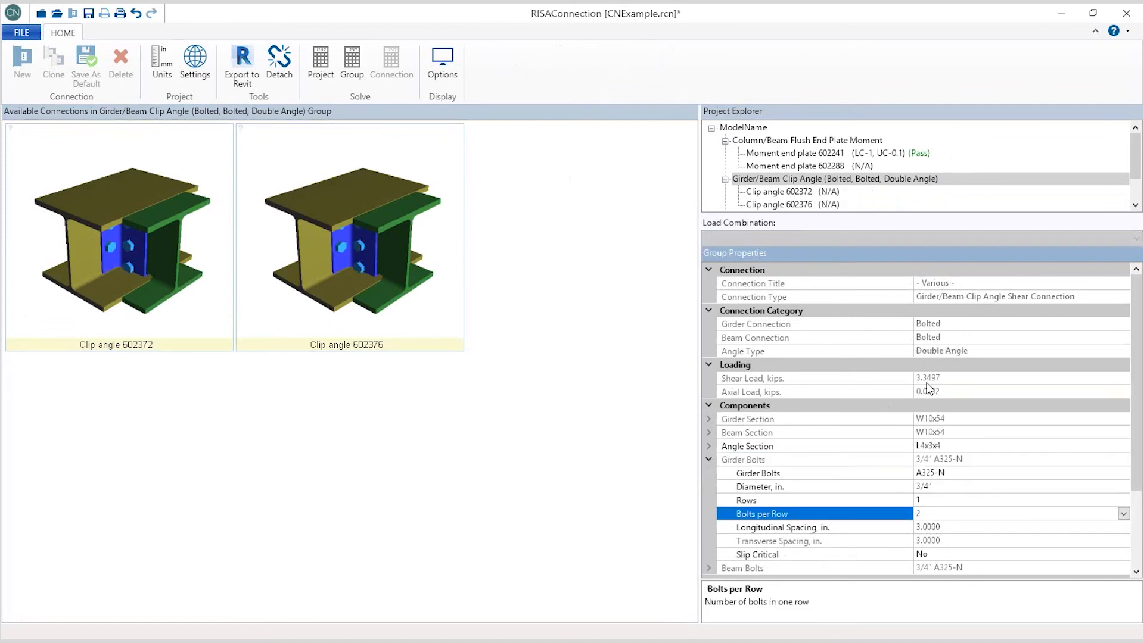
# Step: Set the group's beam bolts per row to 2 and solve the group
pyautogui.click(70, 231)
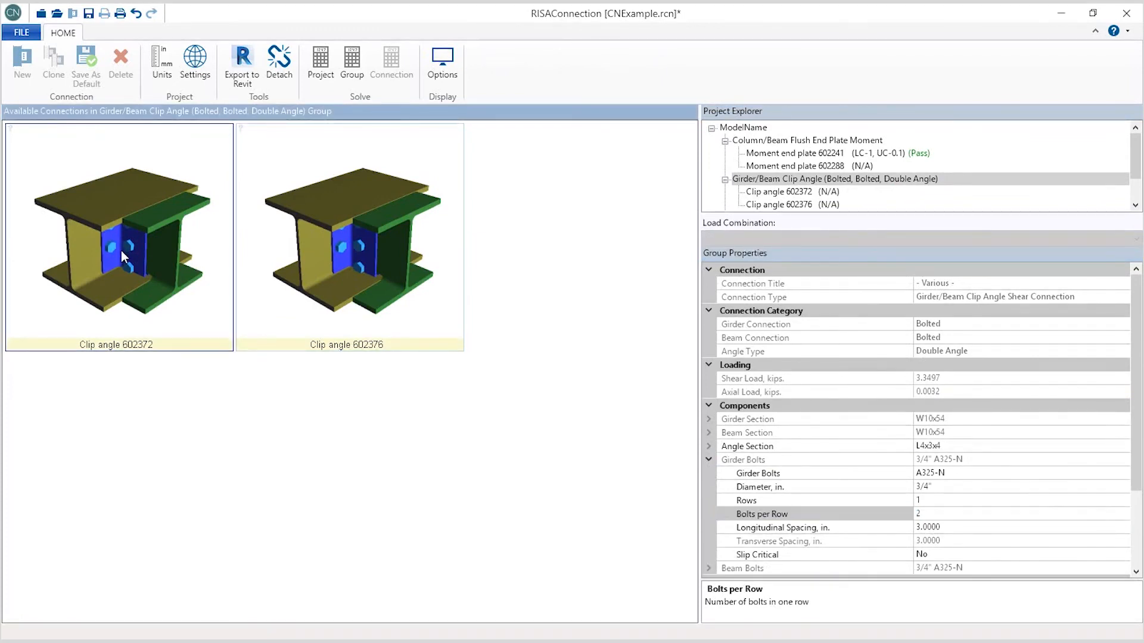
pyautogui.click(709, 460)
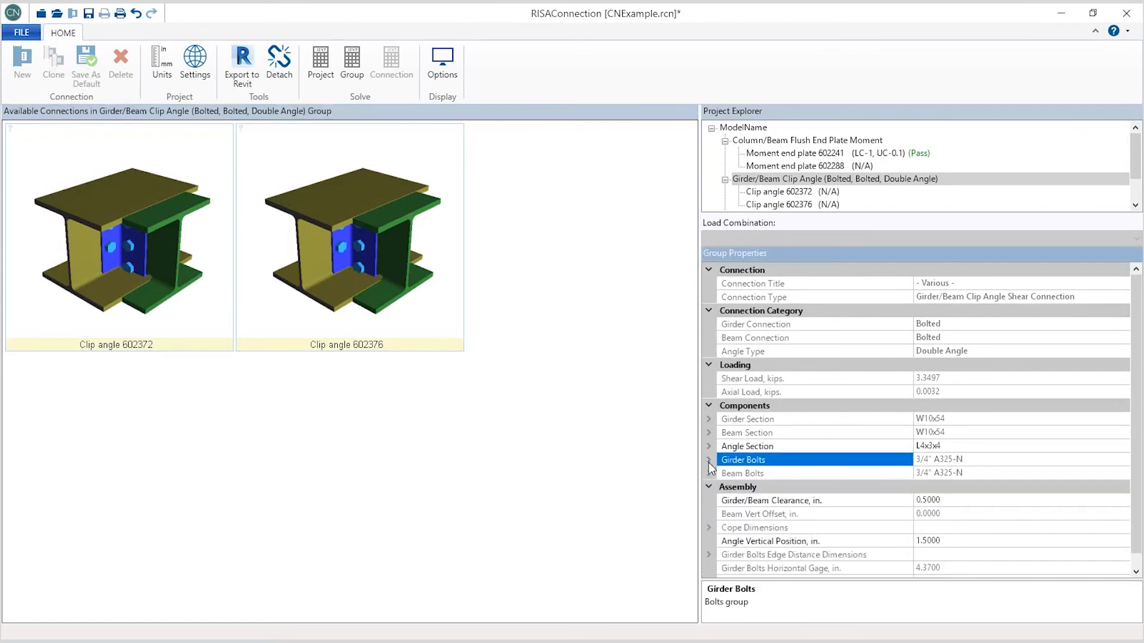
pyautogui.click(709, 474)
pyautogui.click(989, 526)
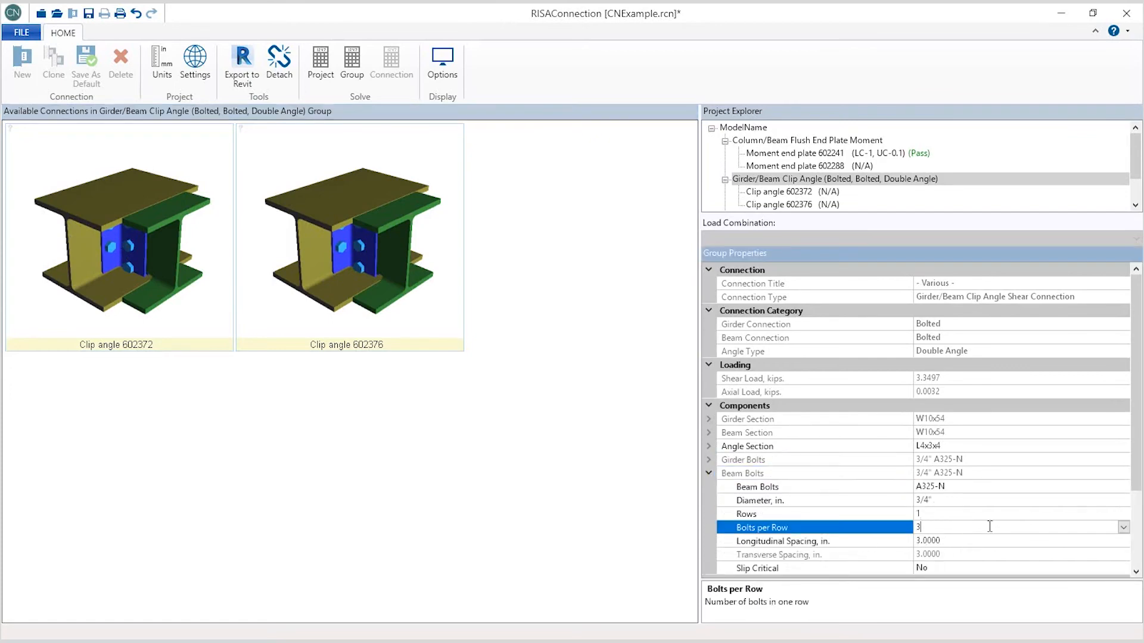
pyautogui.click(1123, 529)
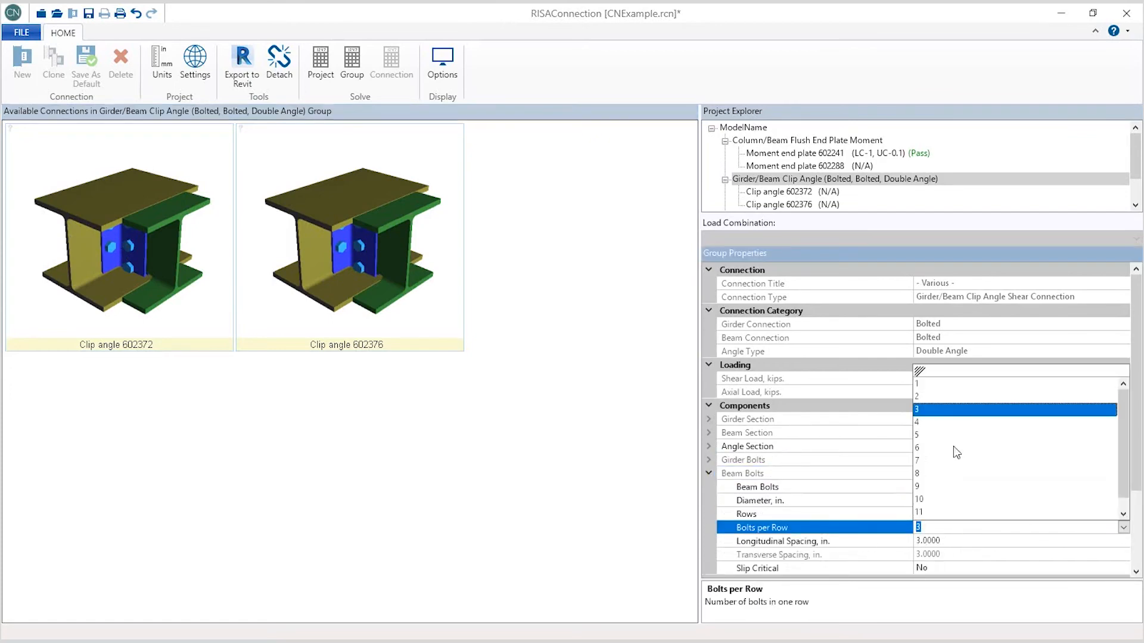
pyautogui.click(939, 397)
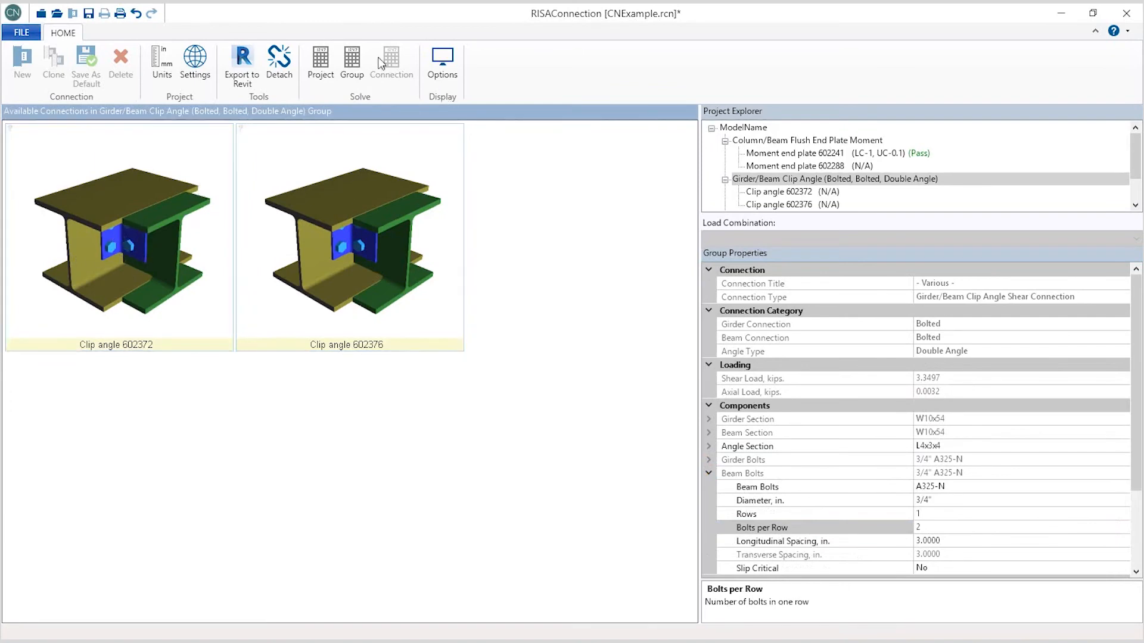
pyautogui.click(353, 69)
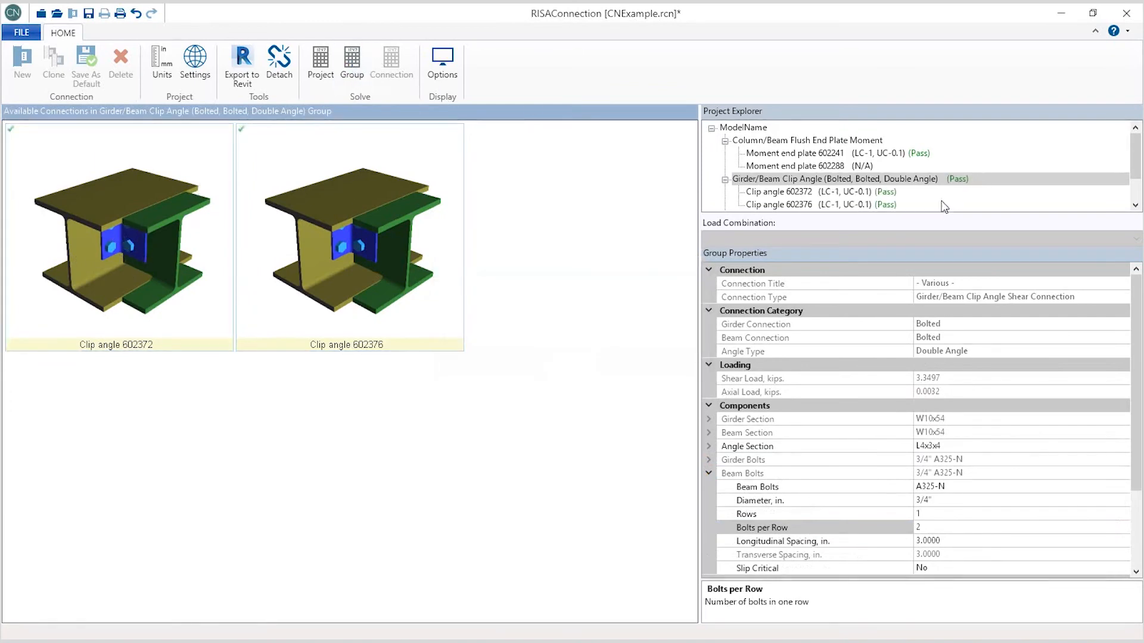
# Step: Change the group's beam bolt diameter to 1/2" and solve the group
pyautogui.click(1069, 501)
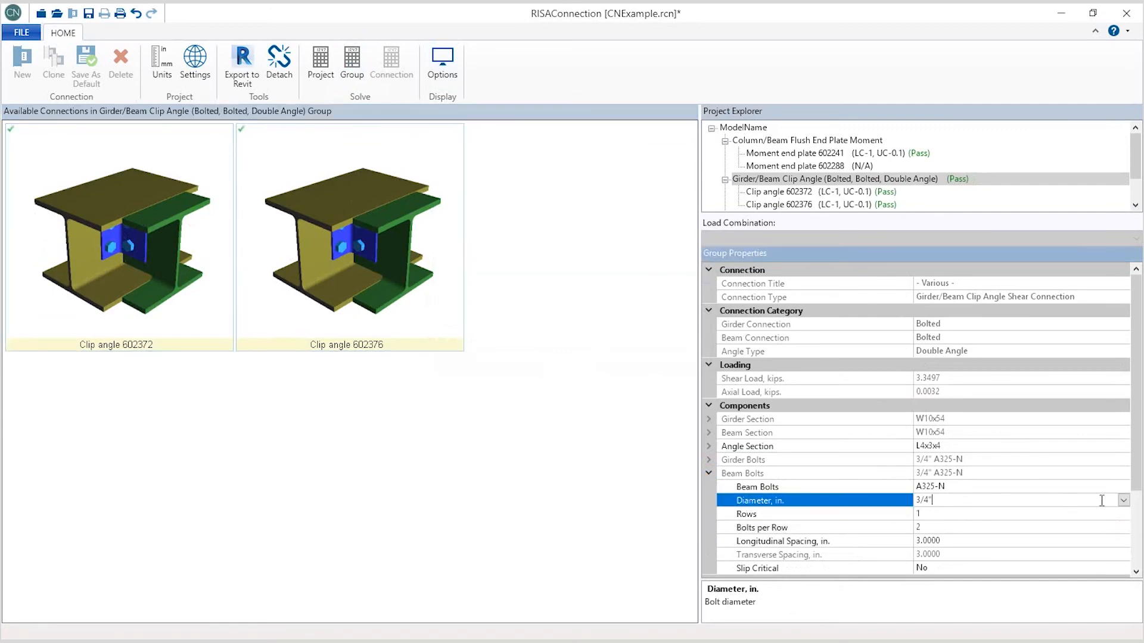
pyautogui.click(1124, 502)
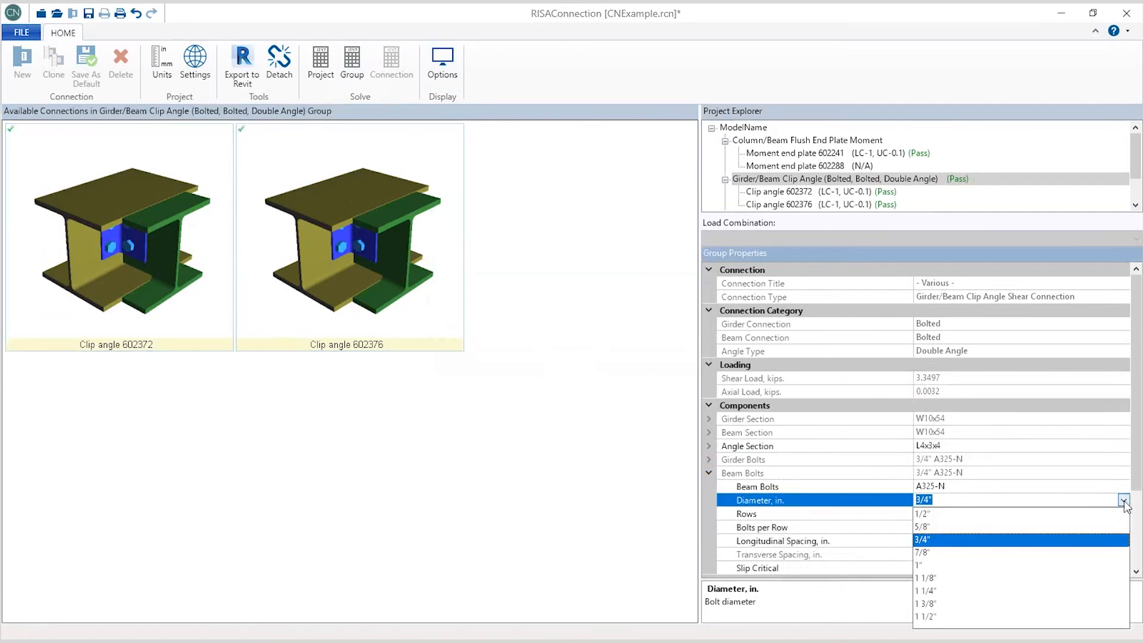
pyautogui.click(922, 514)
pyautogui.click(353, 66)
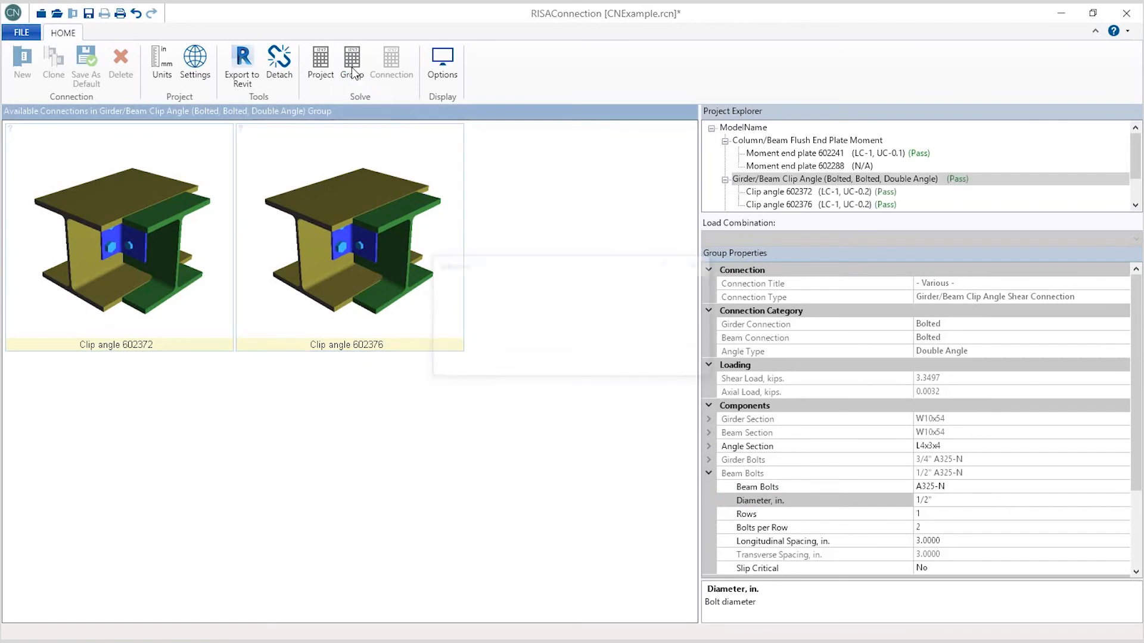
# Step: Change the group's girder bolt diameter to 1/2" and solve the group
pyautogui.click(709, 460)
pyautogui.click(1043, 490)
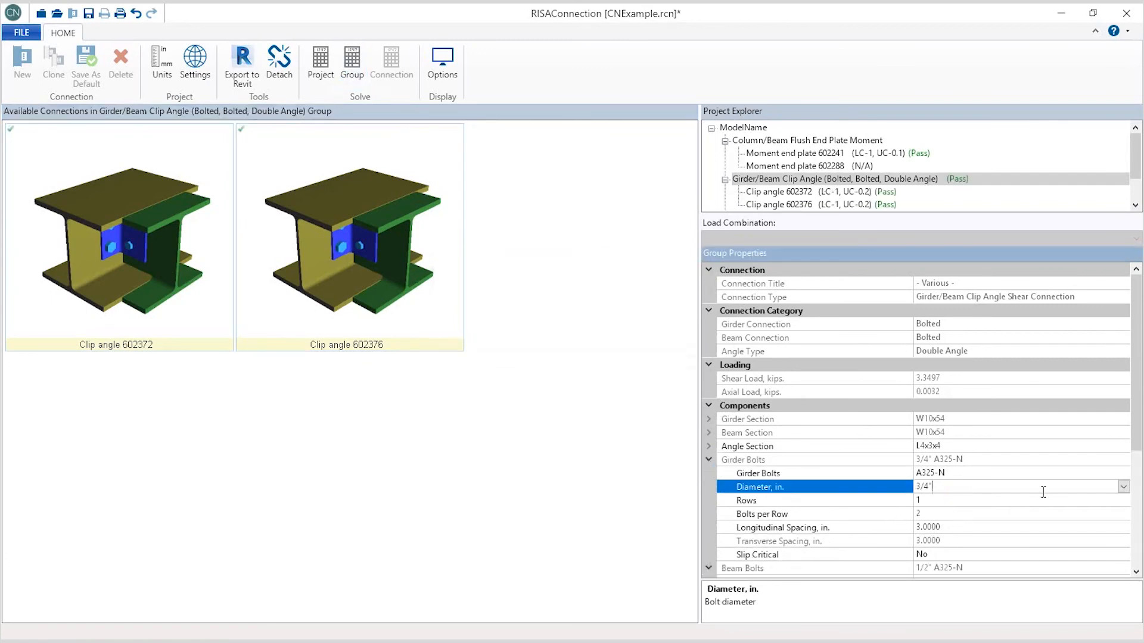
pyautogui.click(1122, 488)
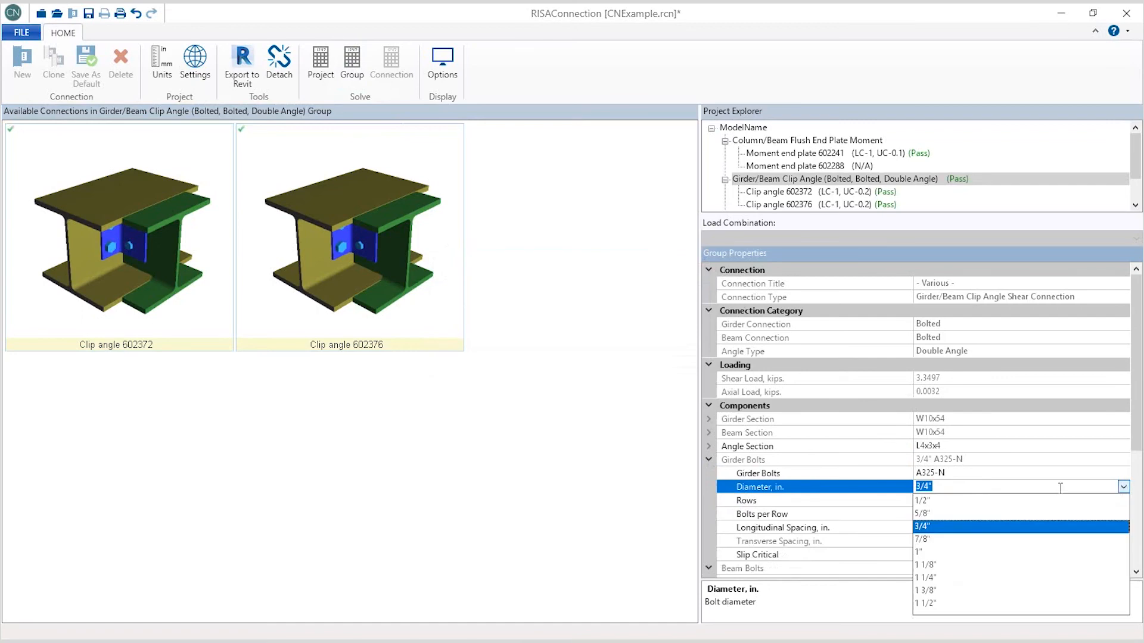
pyautogui.click(923, 503)
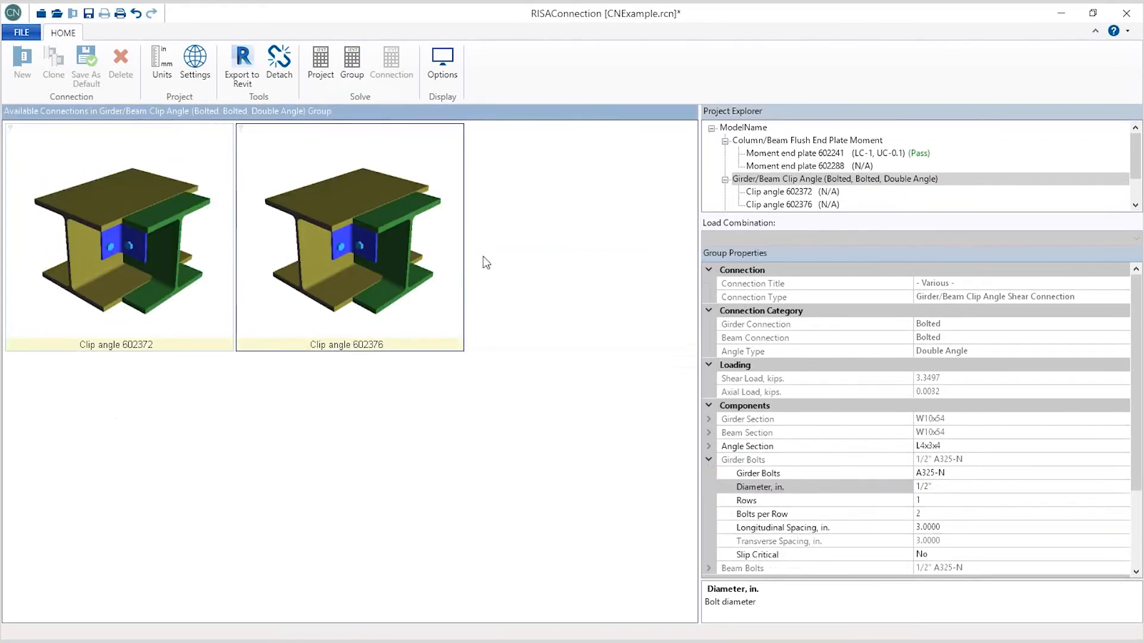
pyautogui.click(353, 77)
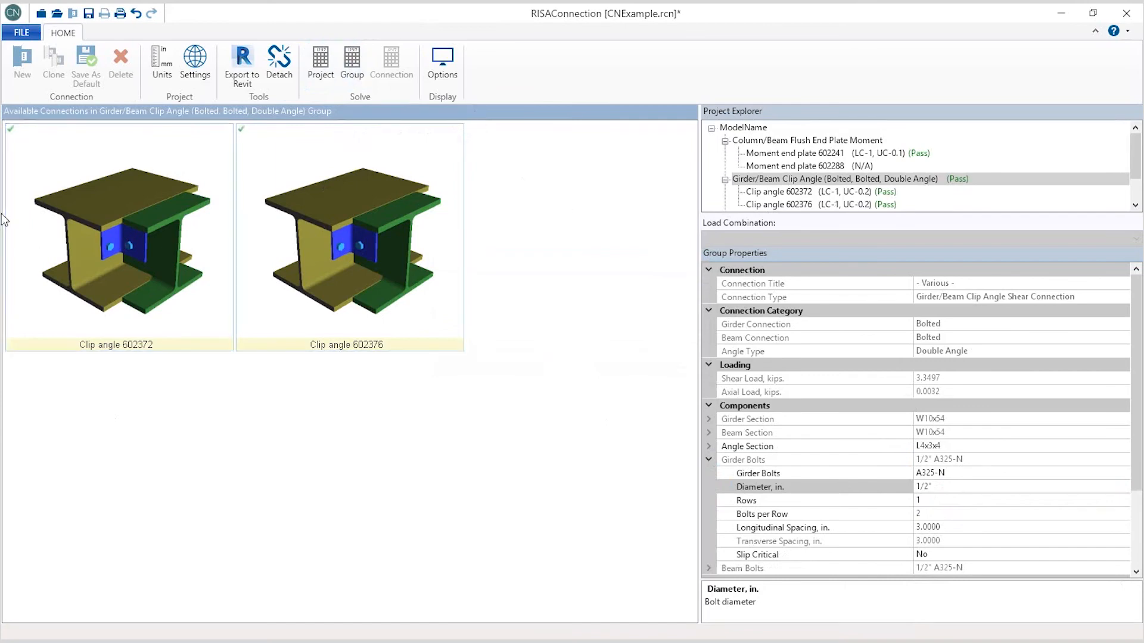
# Step: Open clip angle 602372 and review its 3D model and ASD results report, then scroll the project explorer
pyautogui.doubleClick(77, 227)
pyautogui.moveTo(426, 409); pyautogui.dragTo(361, 398)
pyautogui.click(411, 379)
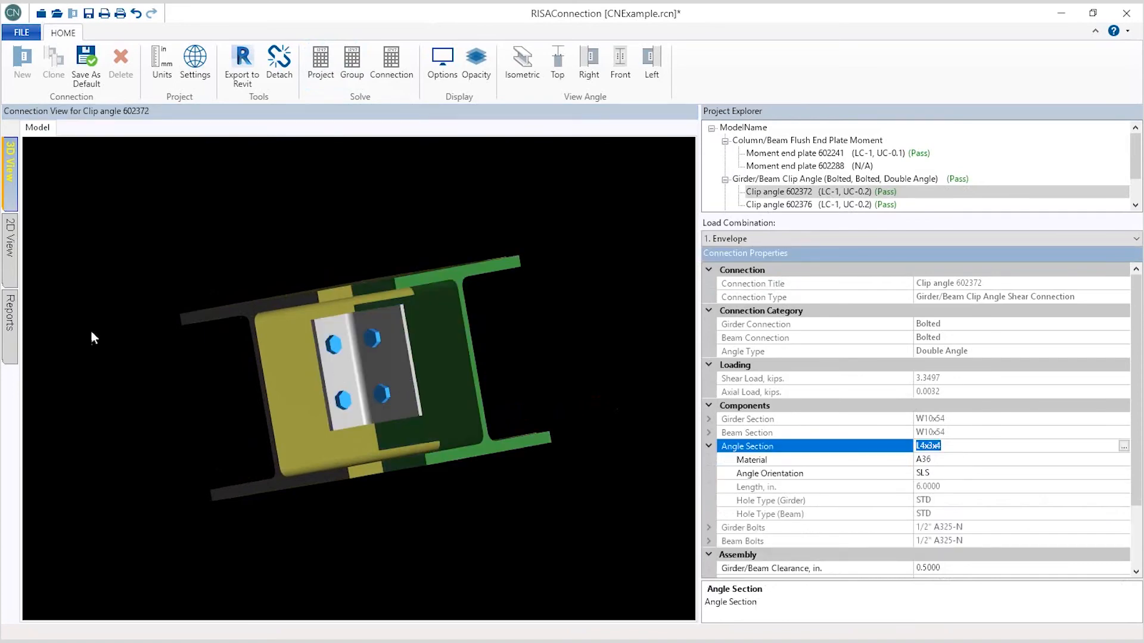
pyautogui.click(9, 329)
pyautogui.moveTo(691, 246); pyautogui.dragTo(680, 440)
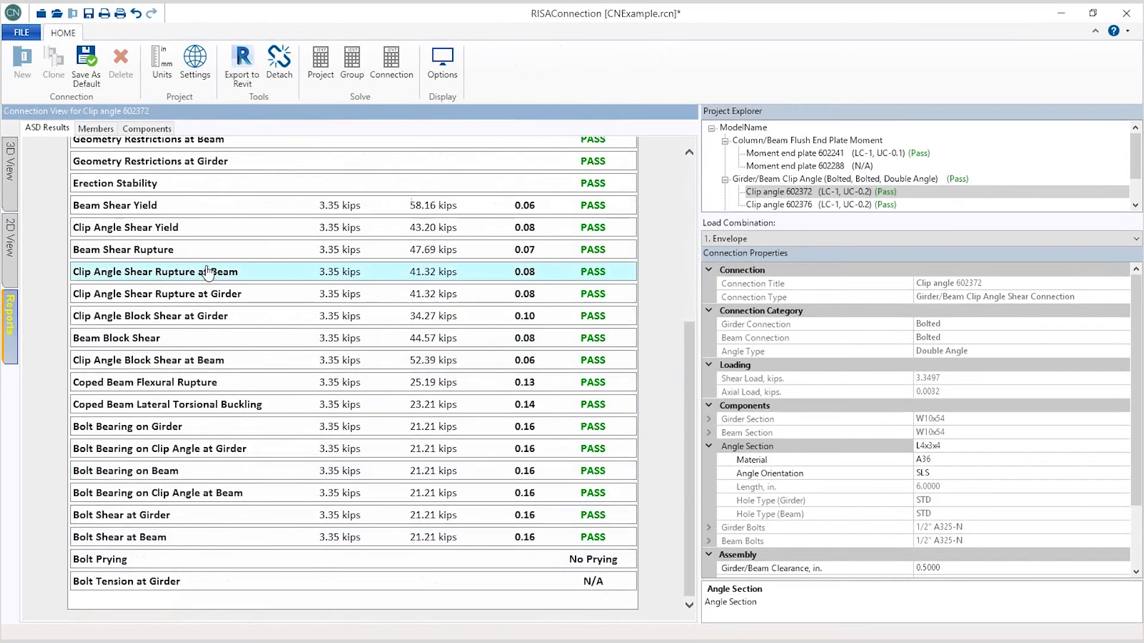
pyautogui.moveTo(1133, 165); pyautogui.dragTo(1132, 185)
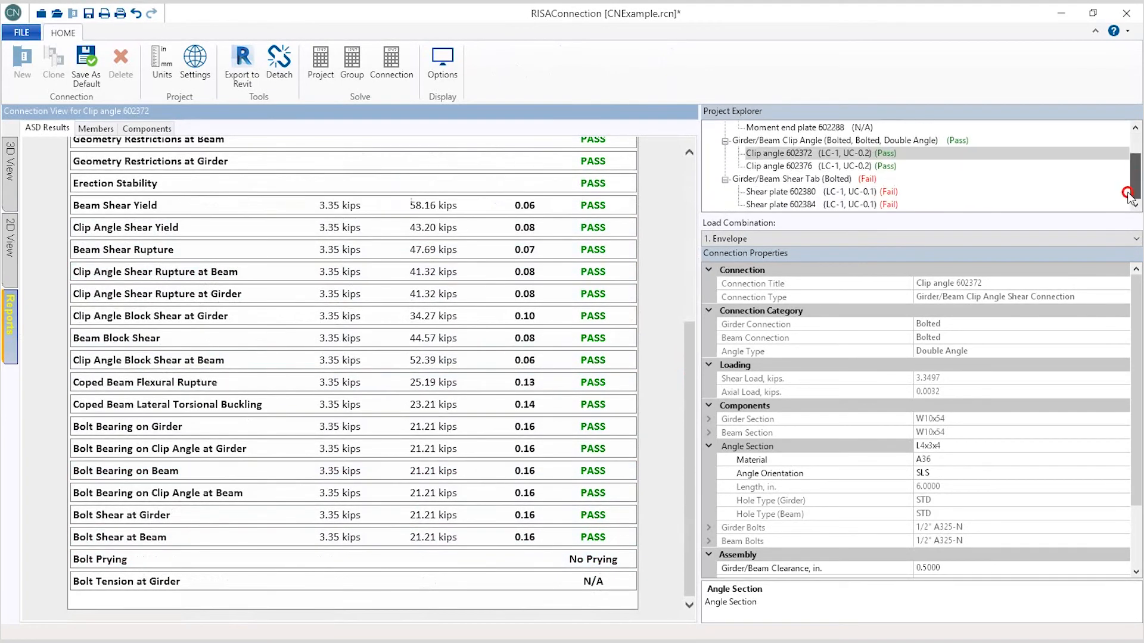
# Step: Open shear plate 602380 from the failing Girder/Beam Shear Tab (Bolted) group and inspect its 3D model
pyautogui.click(799, 179)
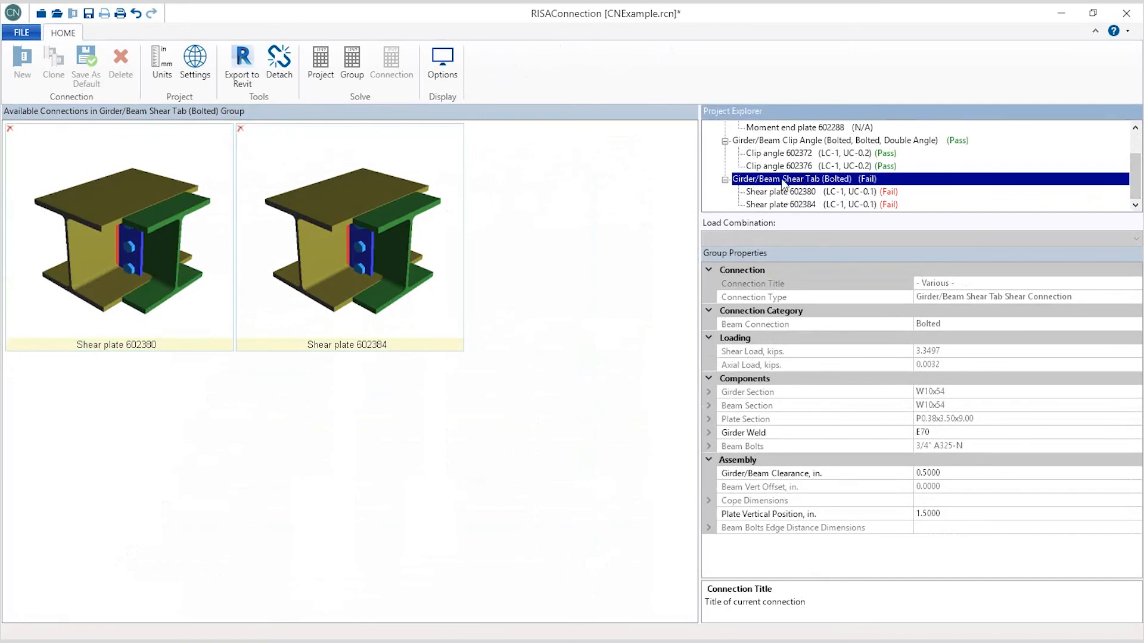
pyautogui.click(192, 260)
pyautogui.doubleClick(132, 276)
pyautogui.moveTo(323, 430); pyautogui.dragTo(394, 395)
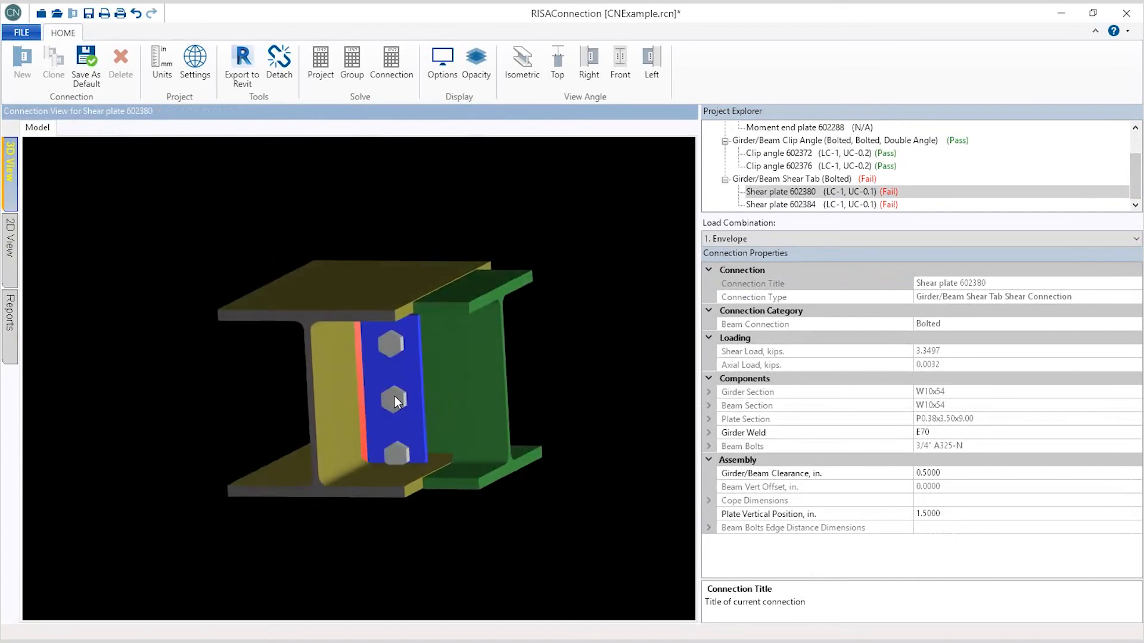
# Step: Set the shear plate's beam bolts per row to 2 and solve the connection
pyautogui.click(394, 397)
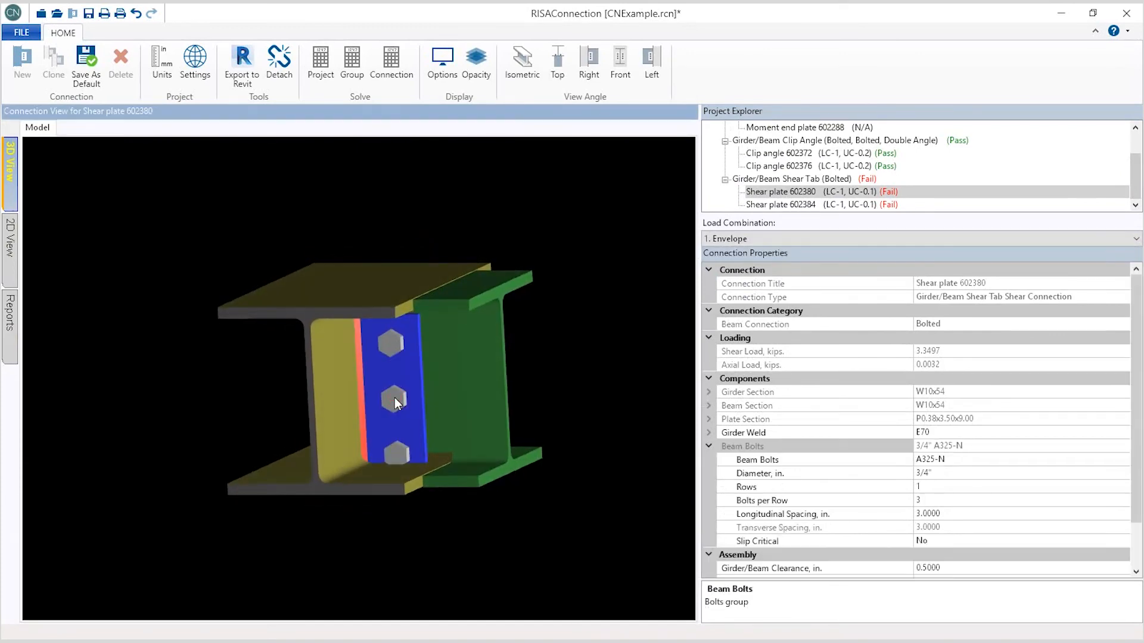
pyautogui.click(977, 502)
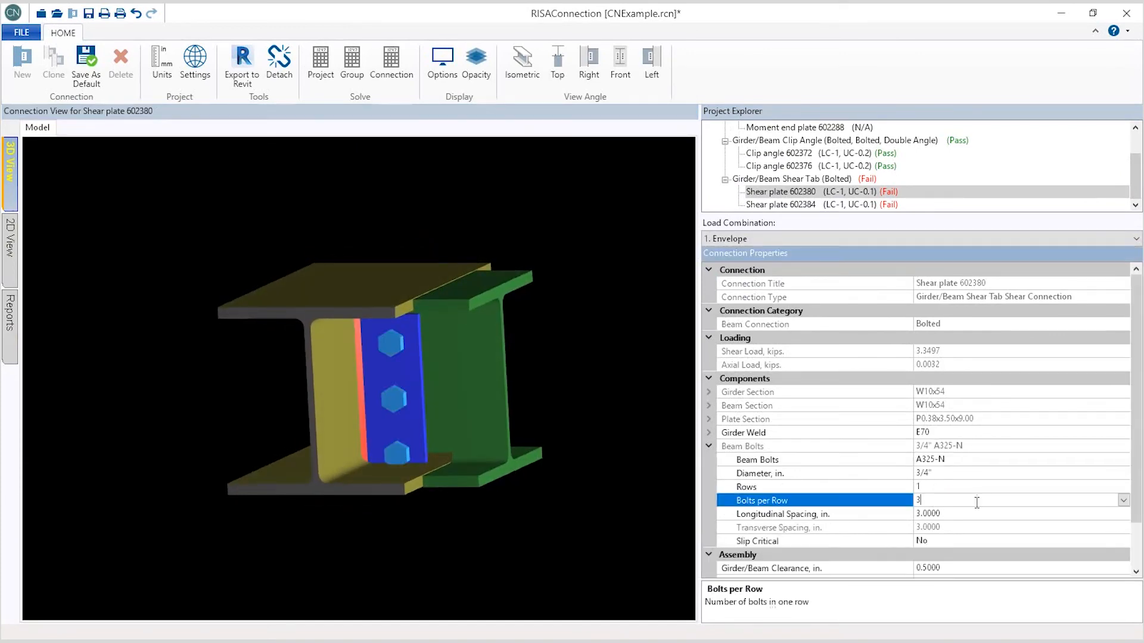
pyautogui.click(1123, 501)
pyautogui.click(944, 368)
pyautogui.click(486, 468)
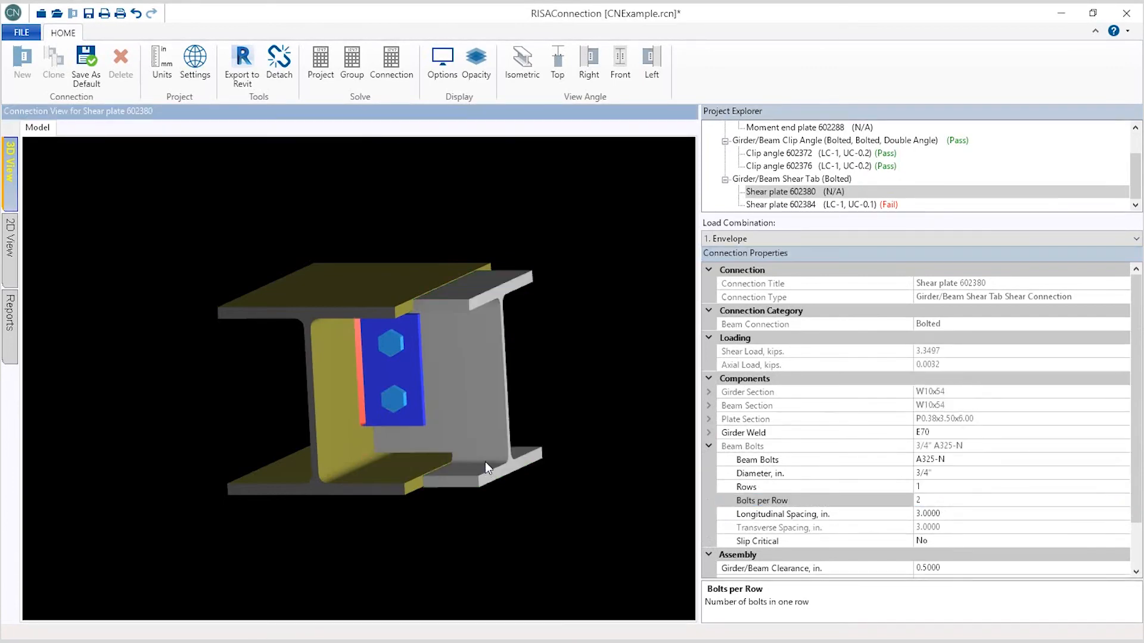
pyautogui.moveTo(462, 365); pyautogui.dragTo(416, 375)
pyautogui.click(392, 66)
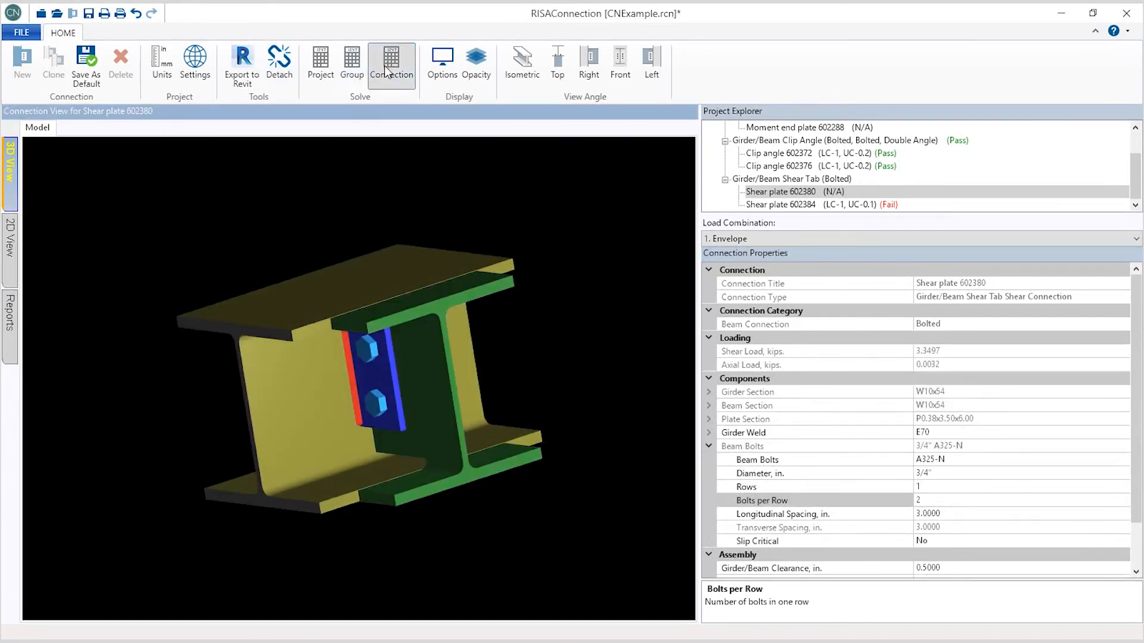
pyautogui.moveTo(371, 383)
pyautogui.mouseDown()
pyautogui.moveTo(260, 381)
pyautogui.moveTo(358, 304)
pyautogui.moveTo(452, 370)
pyautogui.moveTo(508, 340)
pyautogui.moveTo(416, 392)
pyautogui.moveTo(381, 381)
pyautogui.mouseUp()
# Step: Review the shear plate's ASD results report, expanding individual limit-state checks for details
pyautogui.click(10, 351)
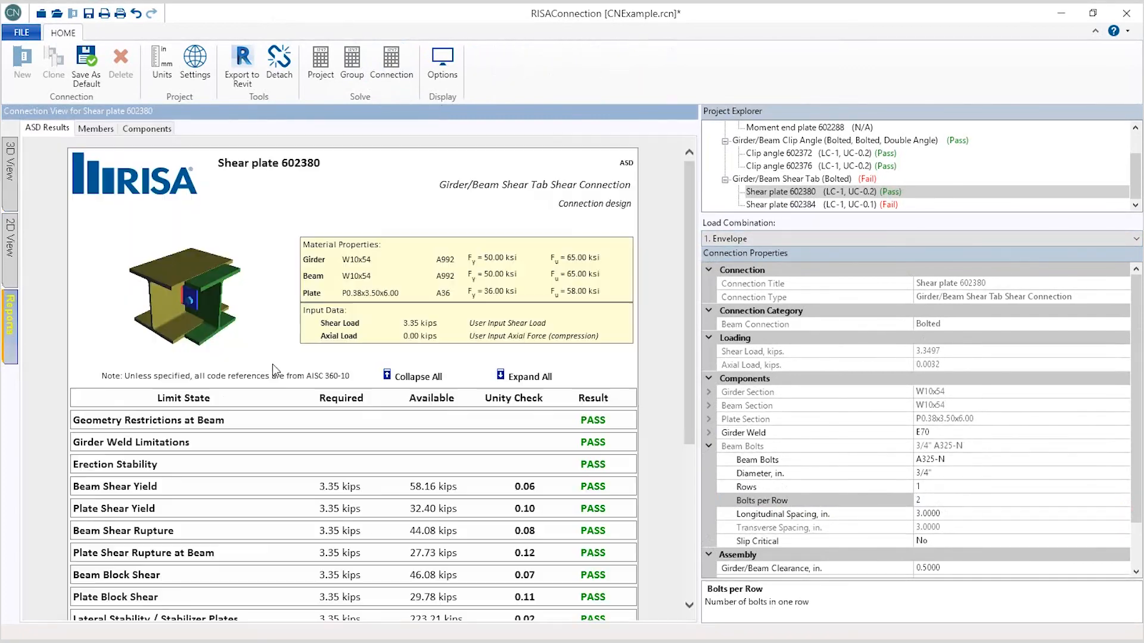
pyautogui.scroll(-3, 202, 444)
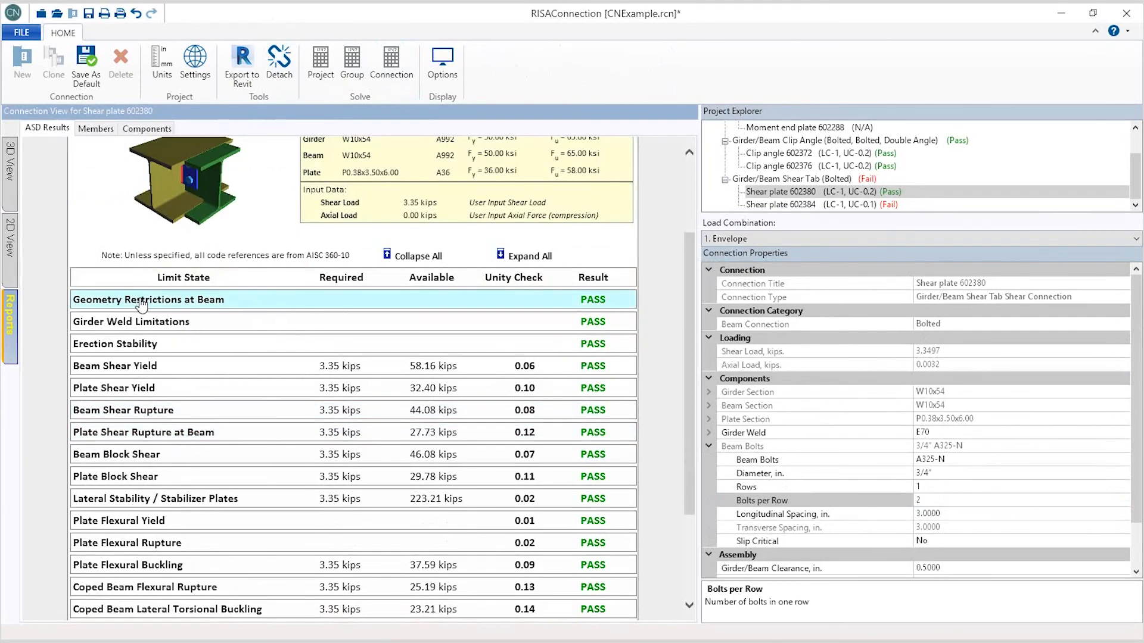
pyautogui.click(142, 301)
pyautogui.click(141, 301)
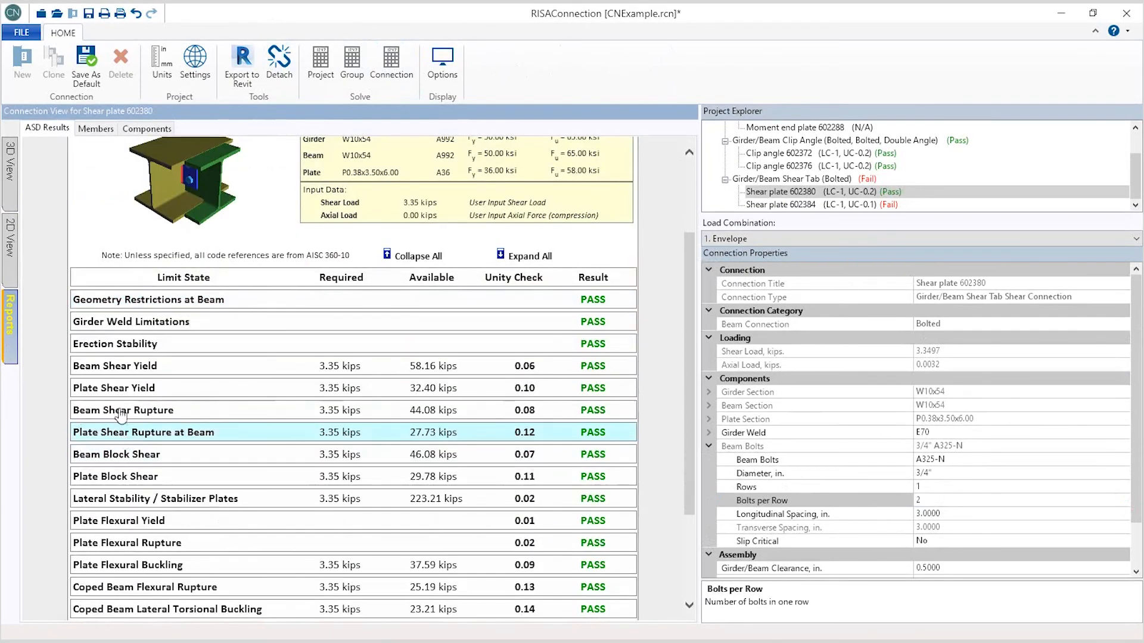
pyautogui.click(135, 345)
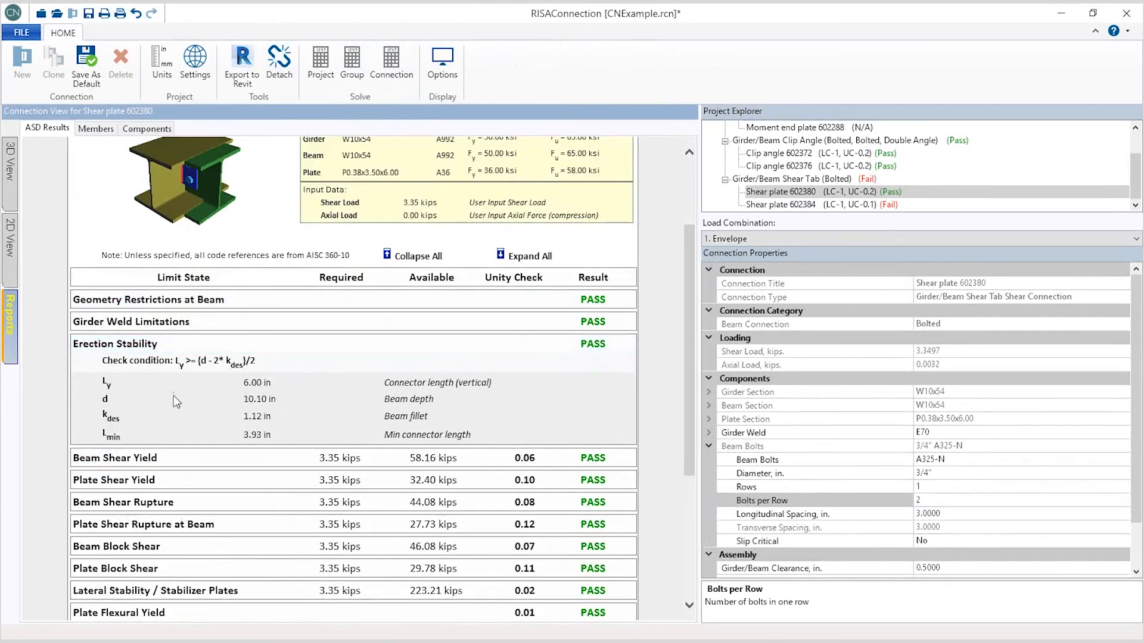
pyautogui.click(173, 345)
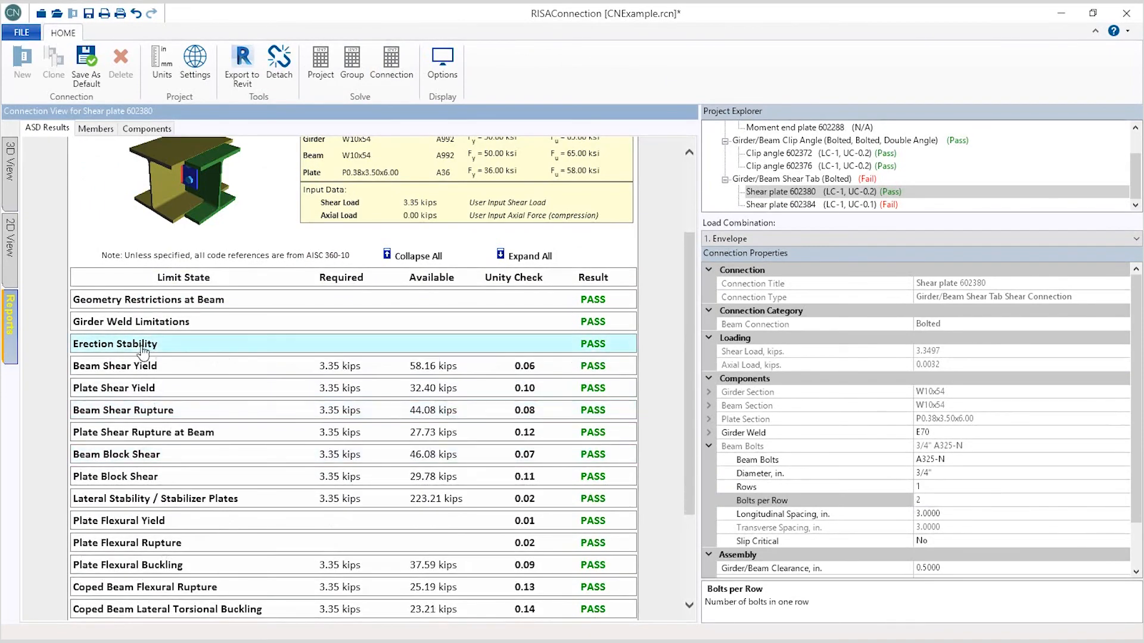
pyautogui.scroll(-3, 158, 382)
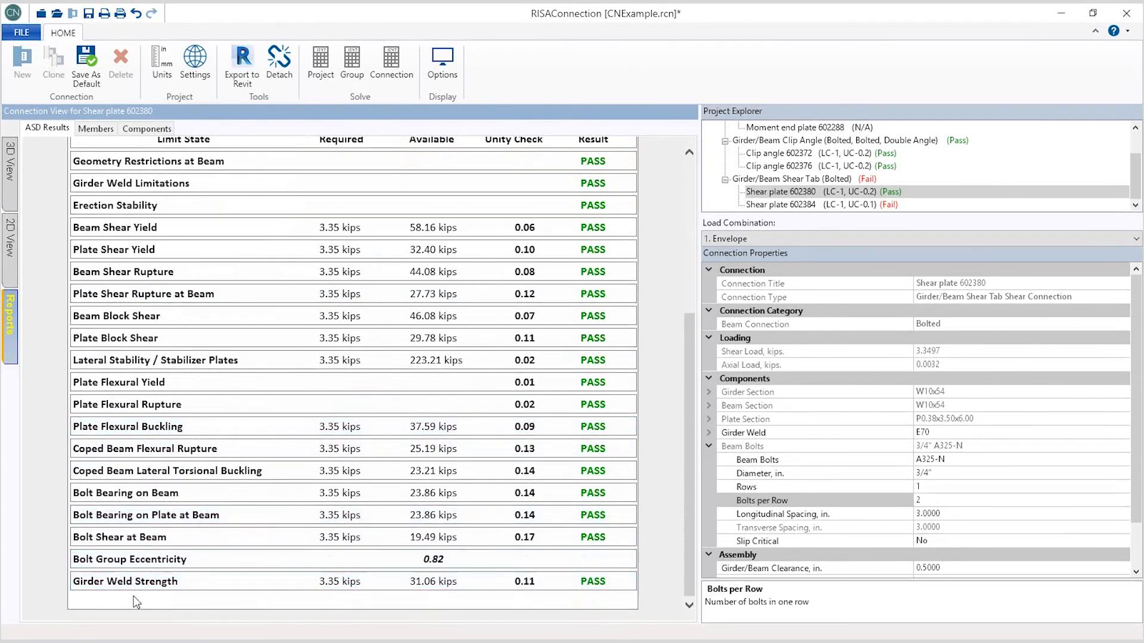
pyautogui.click(136, 340)
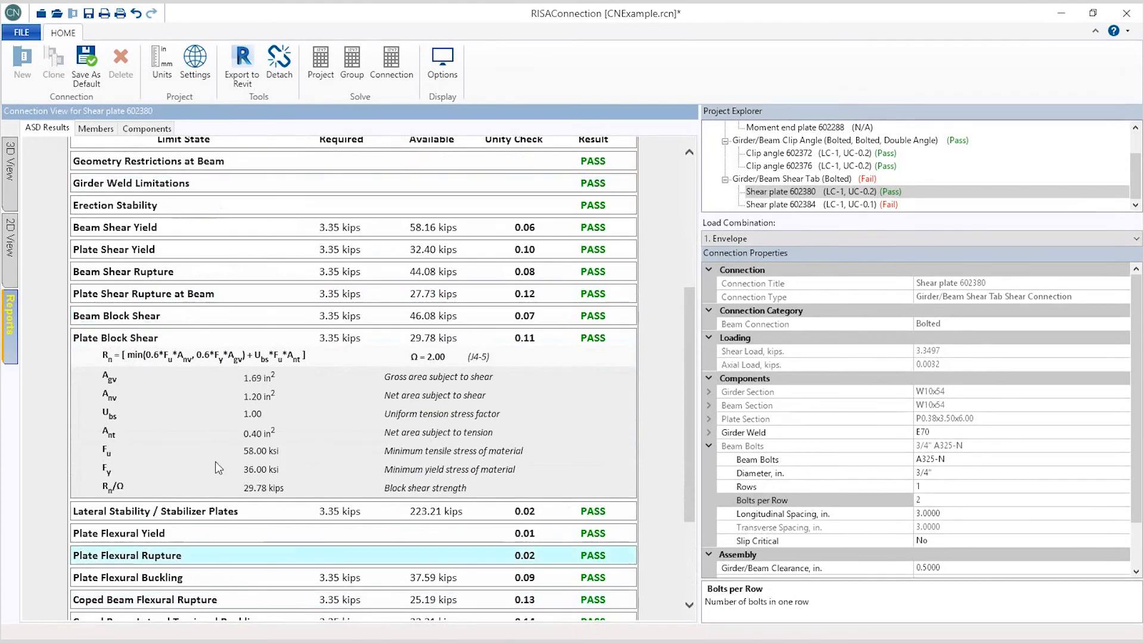
# Step: Check the connection's 2D side view, then expand all limit states in the results report
pyautogui.click(10, 244)
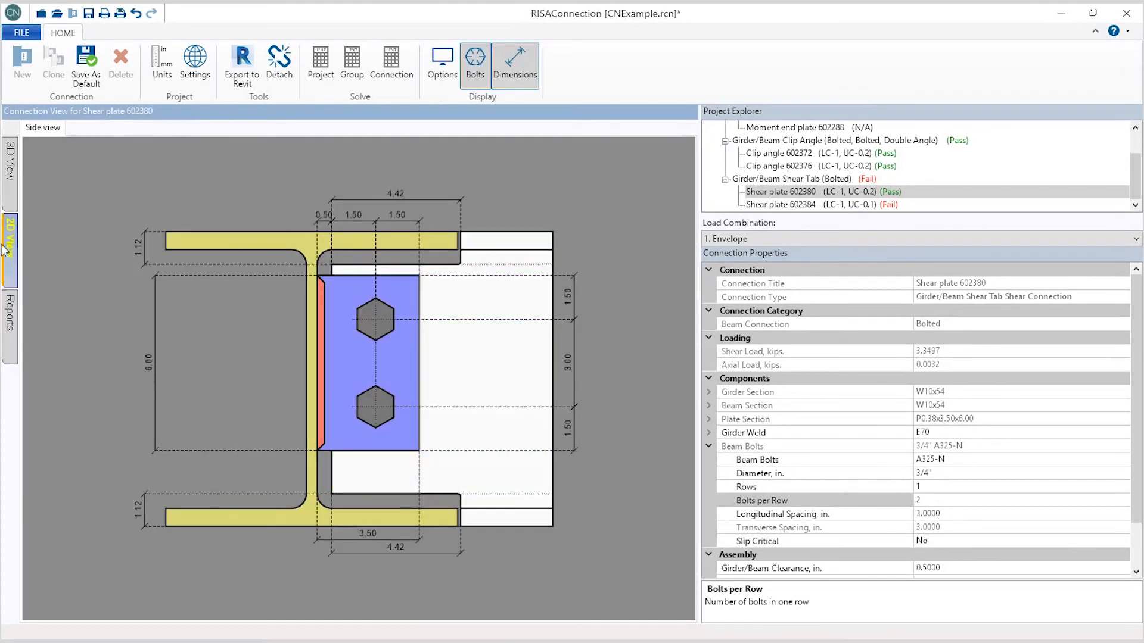
pyautogui.click(10, 313)
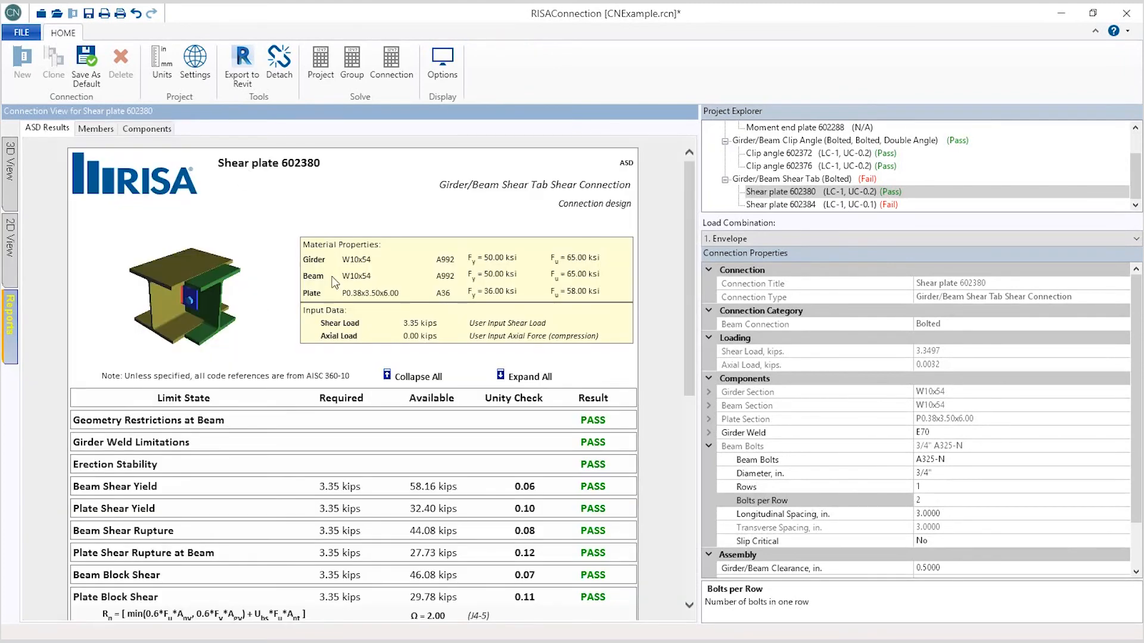
pyautogui.scroll(-5, 334, 283)
pyautogui.scroll(5, 286, 320)
pyautogui.click(499, 380)
pyautogui.moveTo(686, 188)
pyautogui.mouseDown()
pyautogui.moveTo(682, 298)
pyautogui.moveTo(680, 201)
pyautogui.mouseUp()
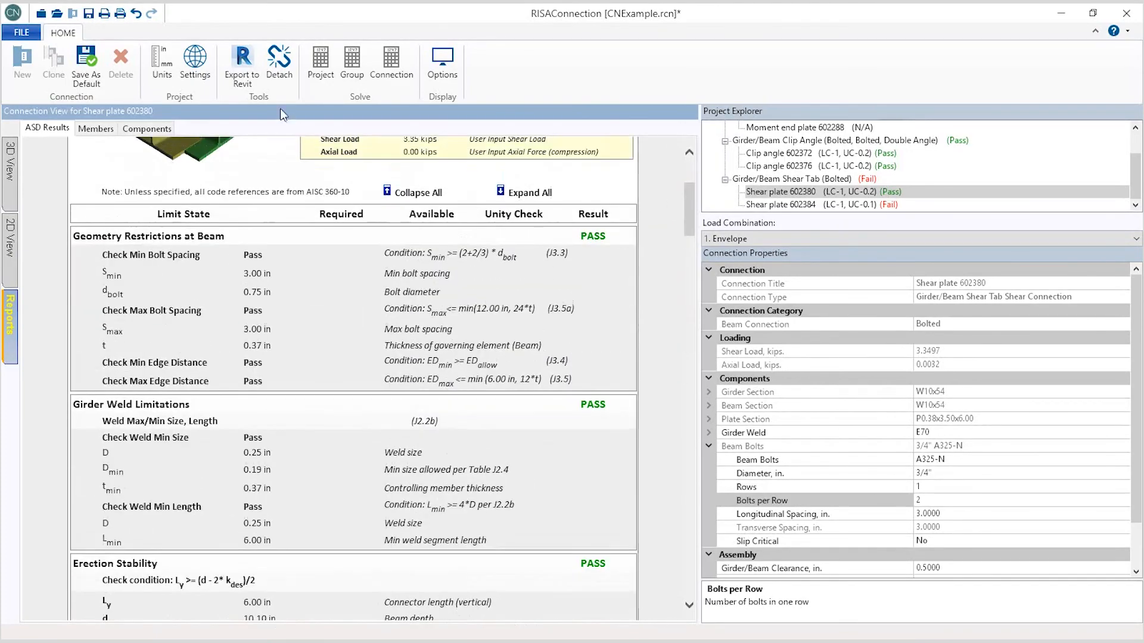
# Step: Save the connection project, then import the connections back into Revit from CNExample.rcn
pyautogui.click(89, 14)
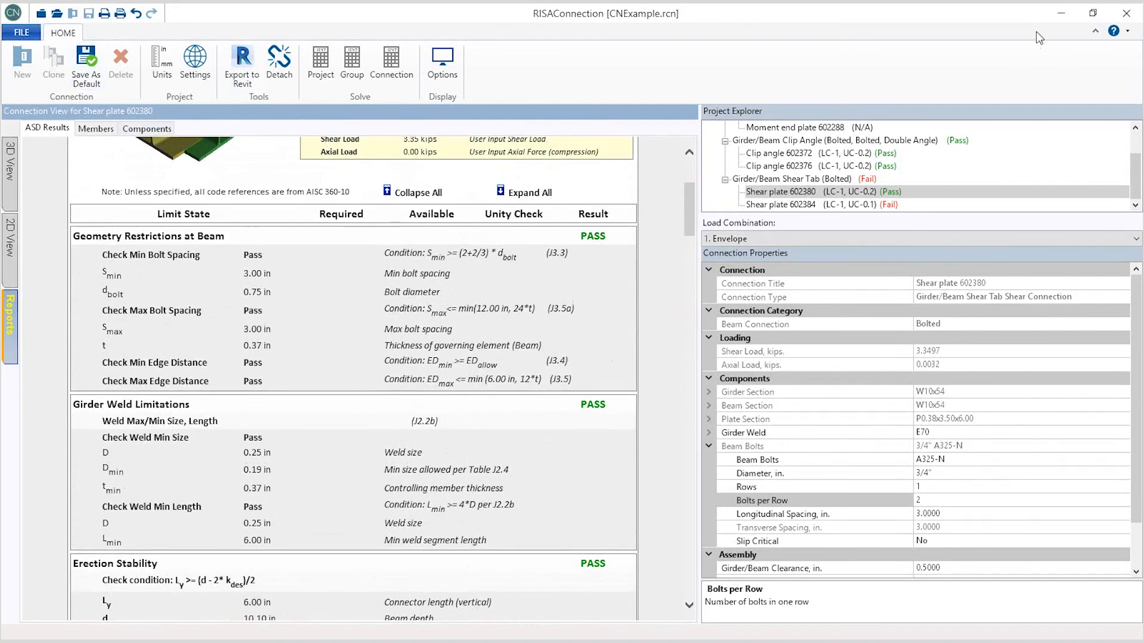
pyautogui.click(1061, 13)
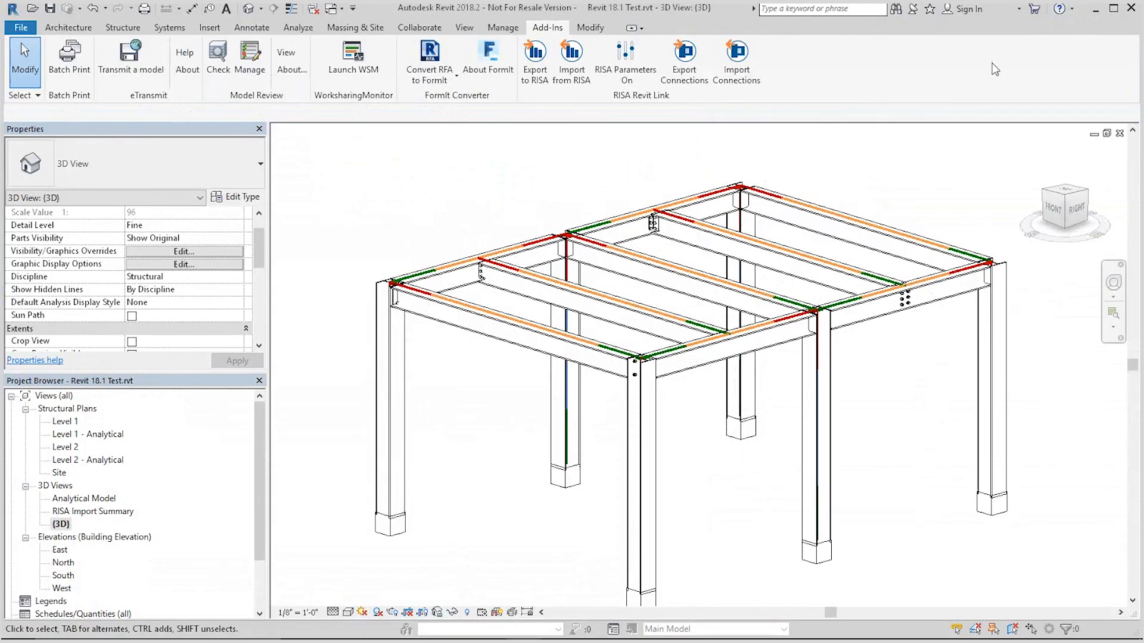
pyautogui.click(734, 78)
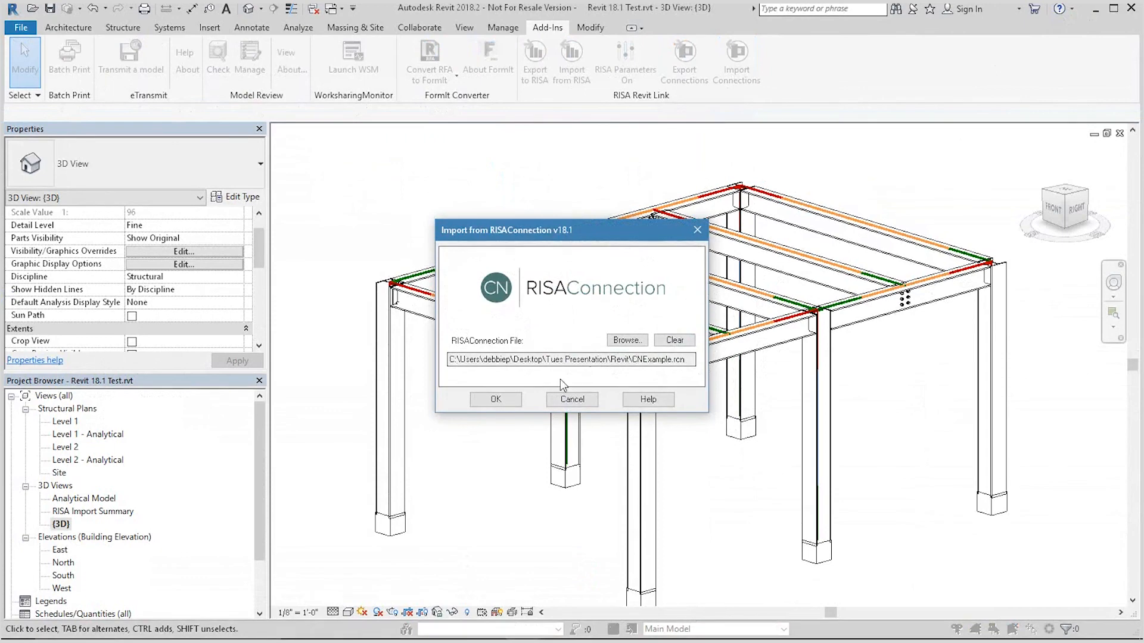
pyautogui.click(496, 399)
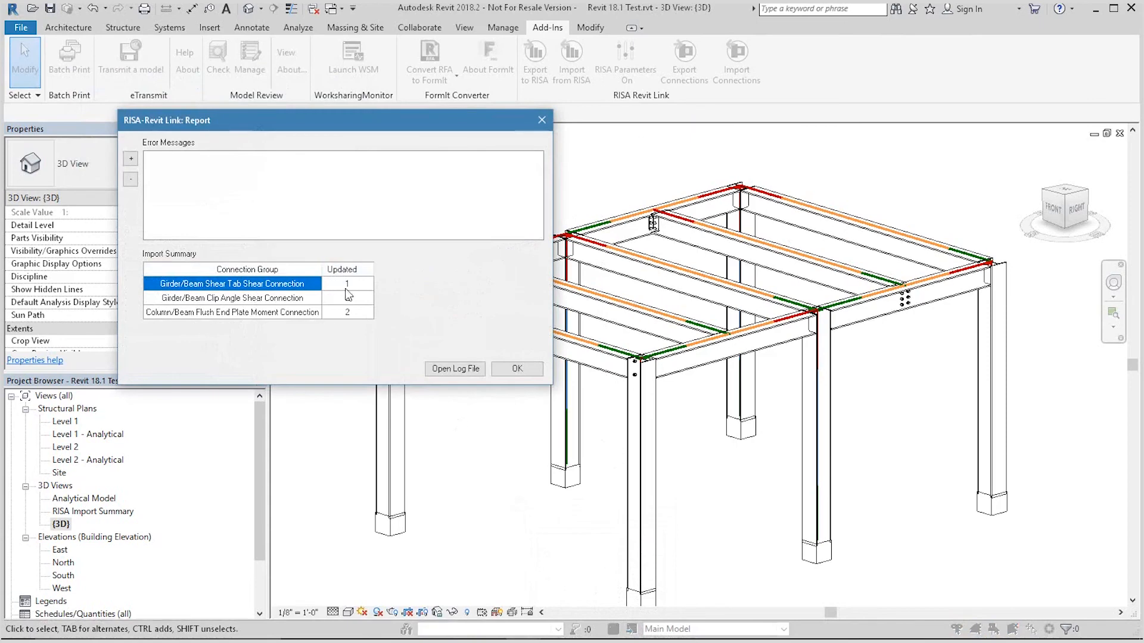
pyautogui.click(516, 369)
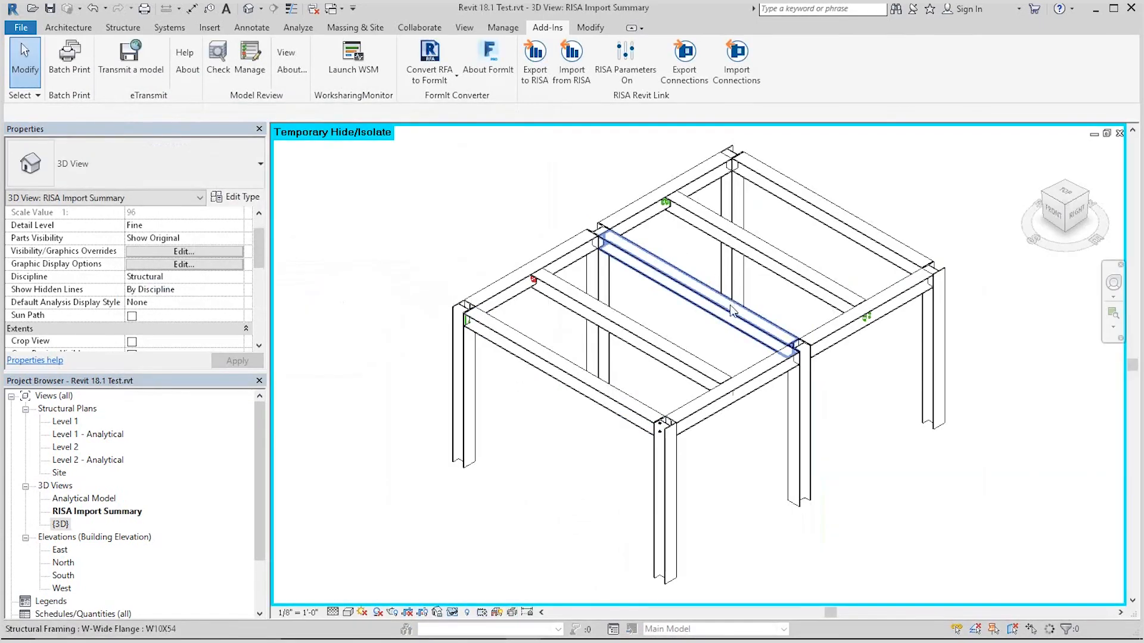
# Step: Orbit and zoom around the RISA Import Summary view to inspect the updated connections
pyautogui.keyDown('shift'); pyautogui.moveTo(682, 342); pyautogui.dragTo(672, 232, button='middle'); pyautogui.keyUp('shift')
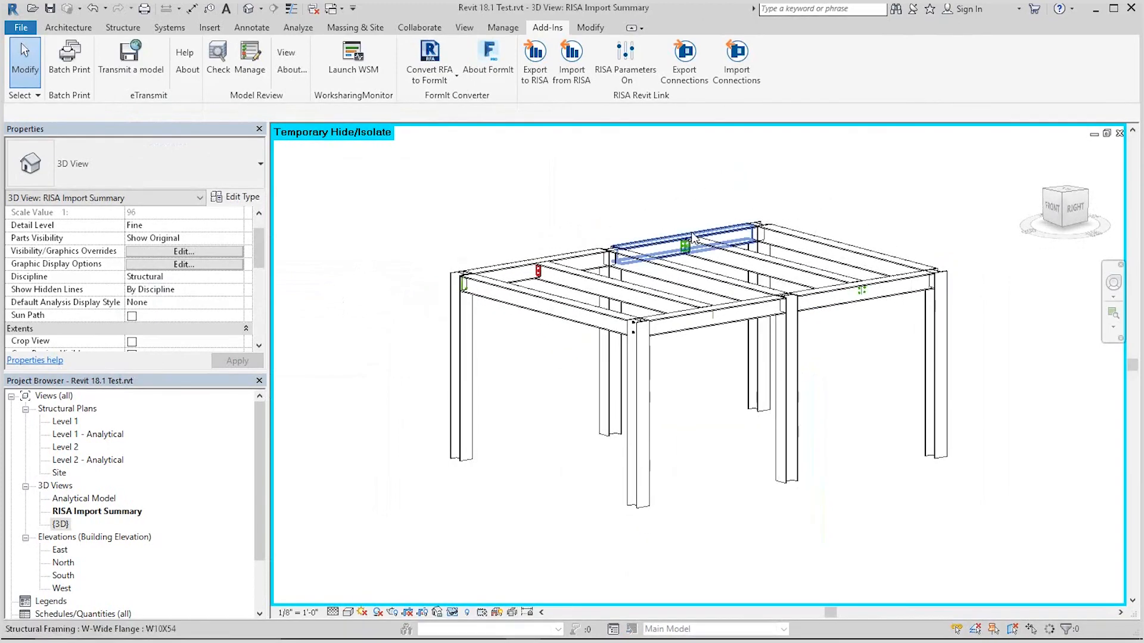
pyautogui.scroll(6, 685, 237)
pyautogui.scroll(-6, 660, 307)
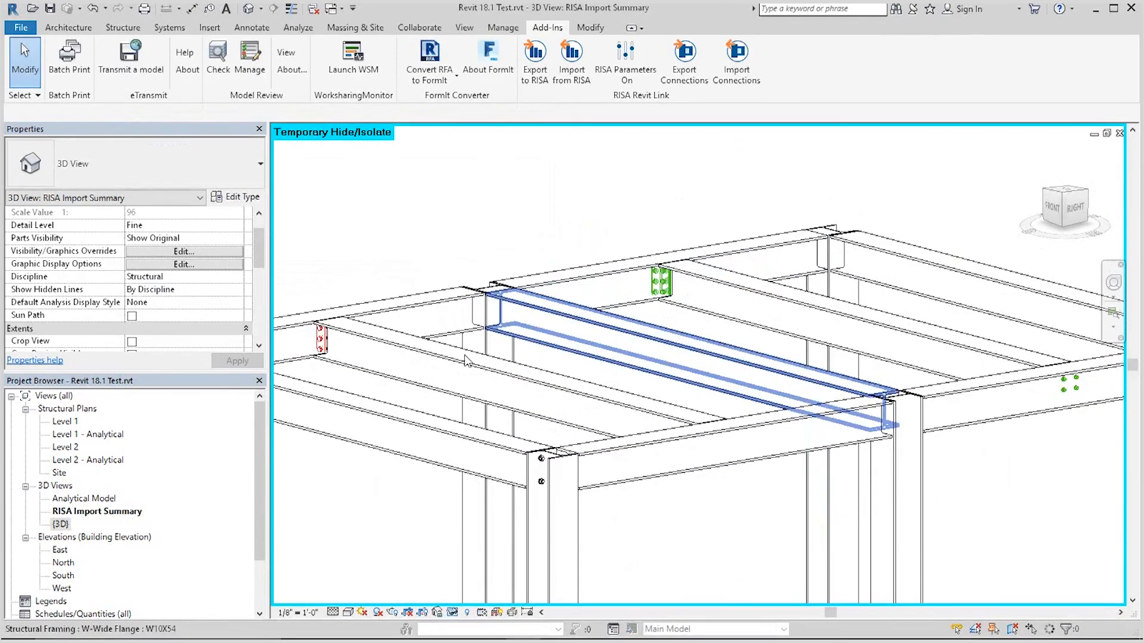
pyautogui.keyDown('shift'); pyautogui.moveTo(852, 366); pyautogui.dragTo(780, 305, button='middle'); pyautogui.keyUp('shift')
pyautogui.scroll(3, 857, 382)
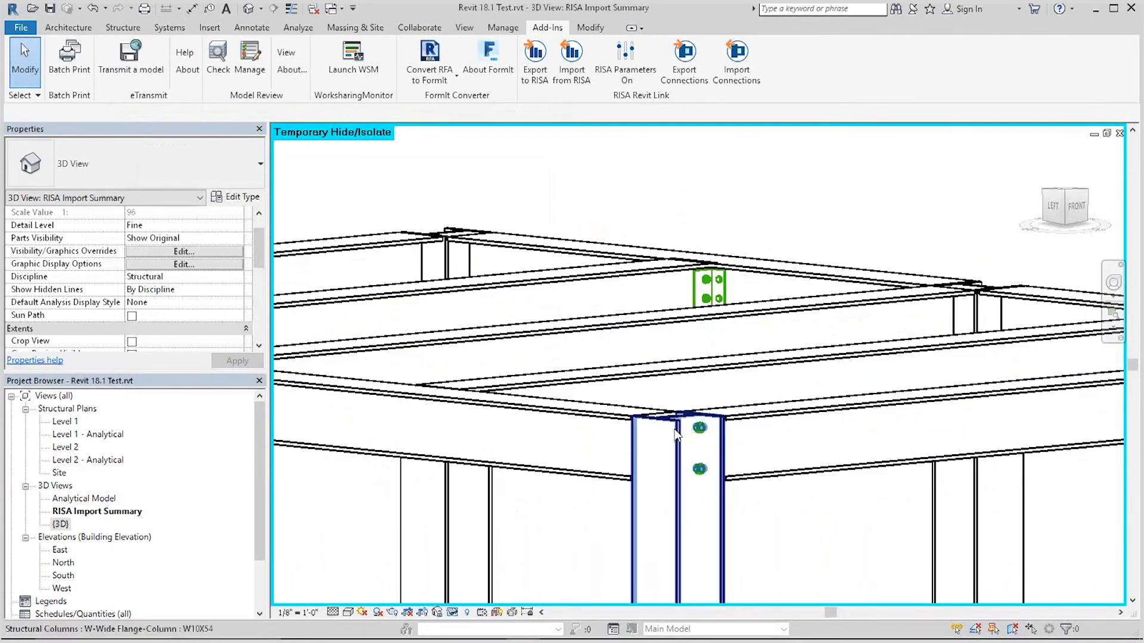
pyautogui.keyDown('shift'); pyautogui.moveTo(730, 432); pyautogui.dragTo(640, 371, button='middle'); pyautogui.keyUp('shift')
pyautogui.scroll(3, 384, 324)
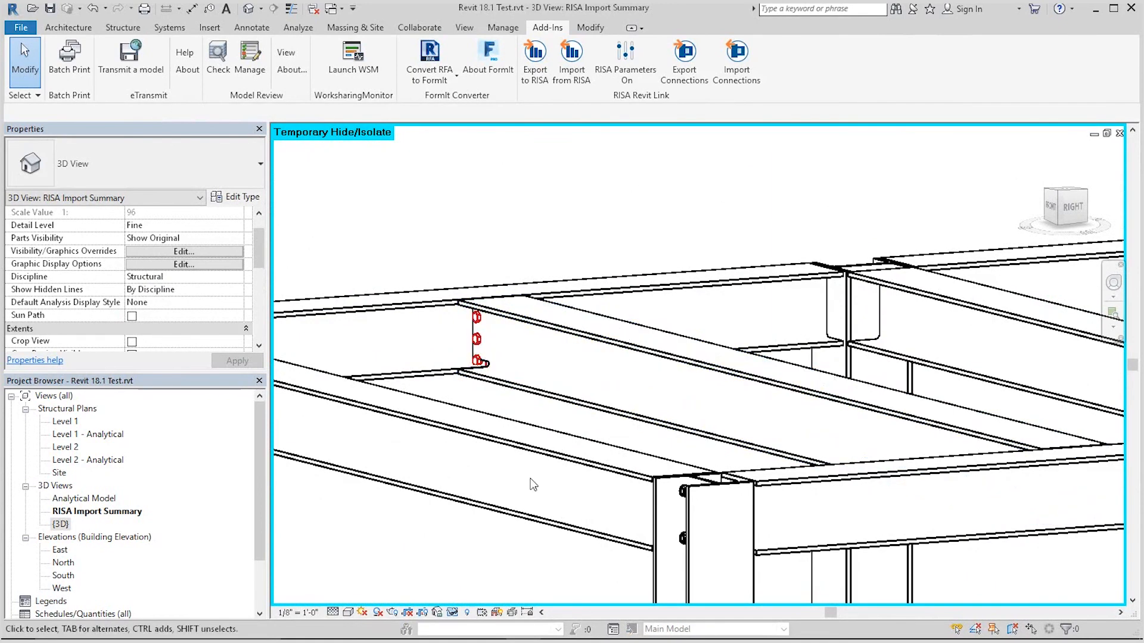
pyautogui.scroll(-3, 581, 216)
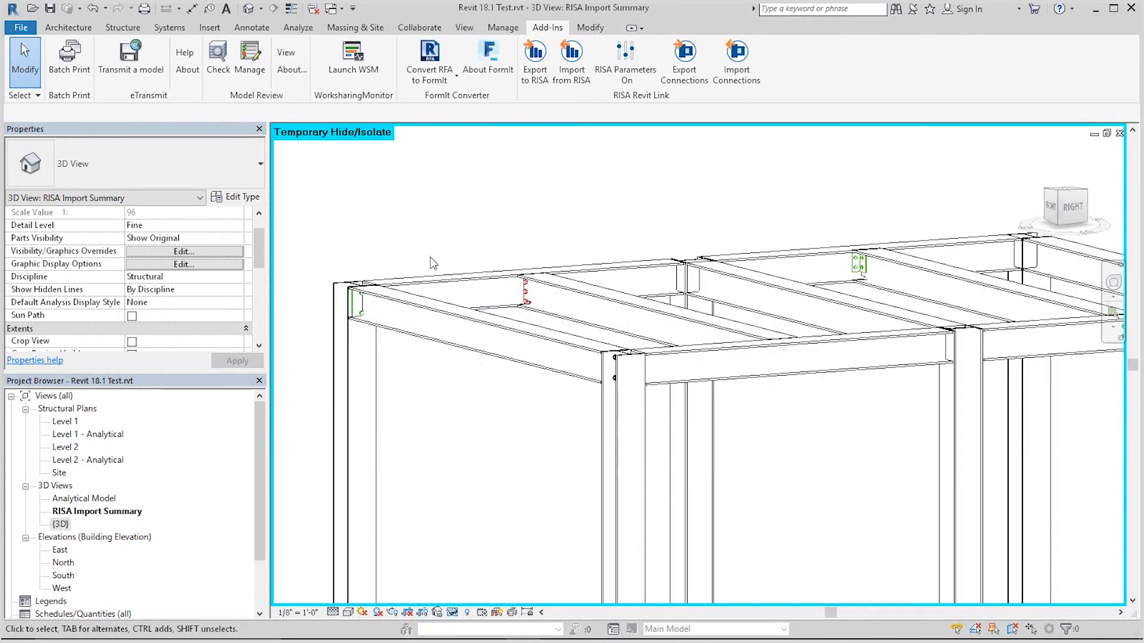
pyautogui.scroll(-2, 433, 263)
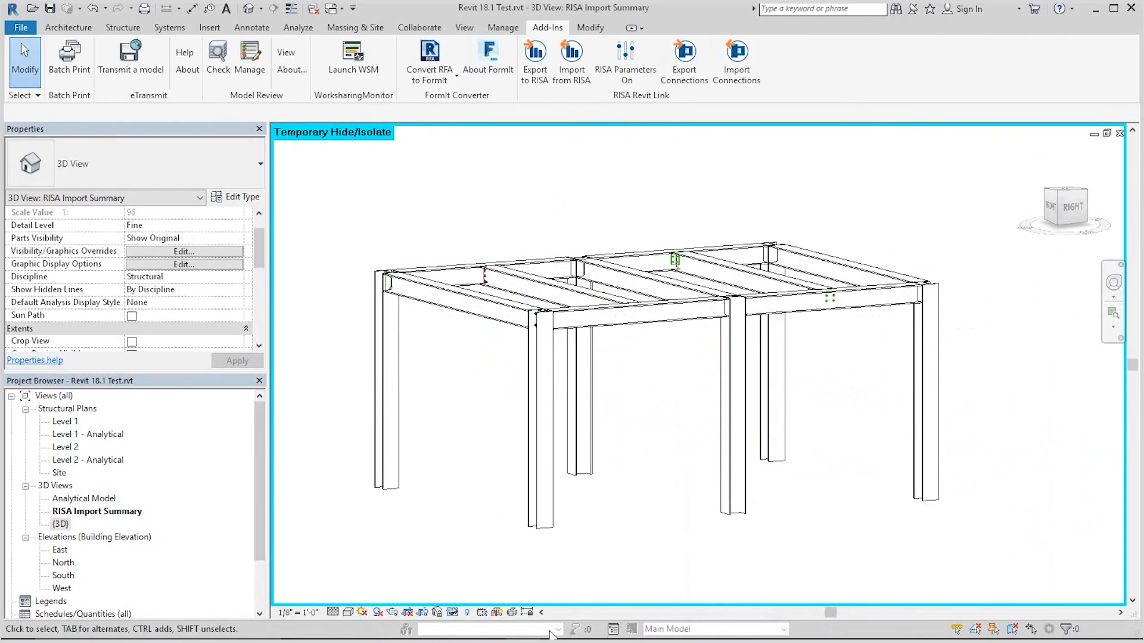
# Step: Switch to the PowerPoint slide show of the Revit–RISAConnection workflow
pyautogui.hotkey('alt', 'Tab')
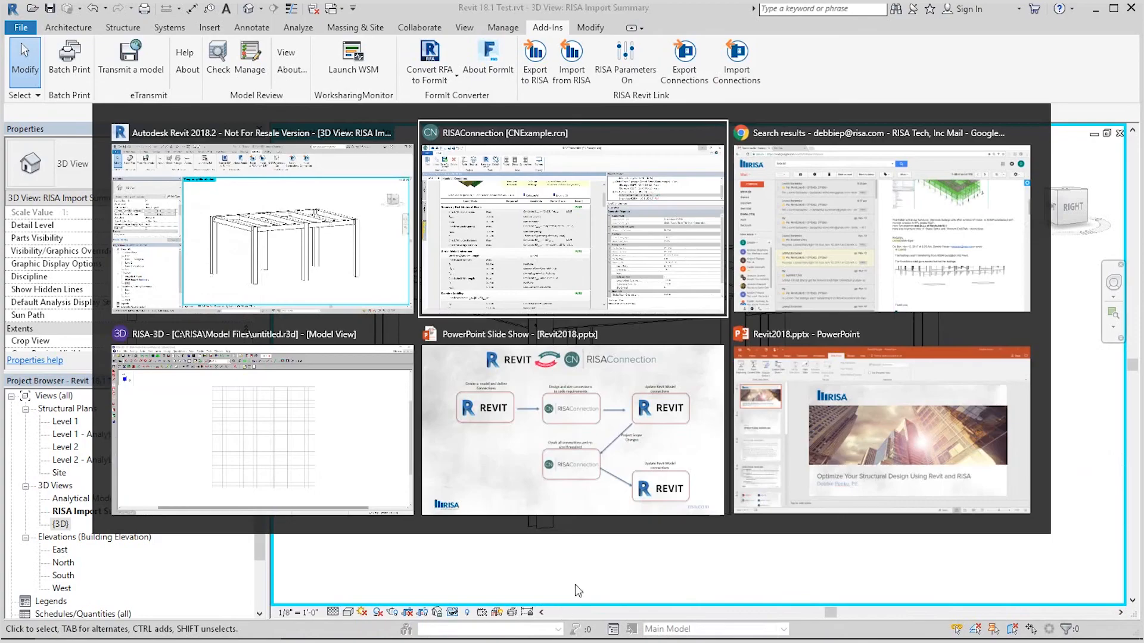
pyautogui.click(633, 505)
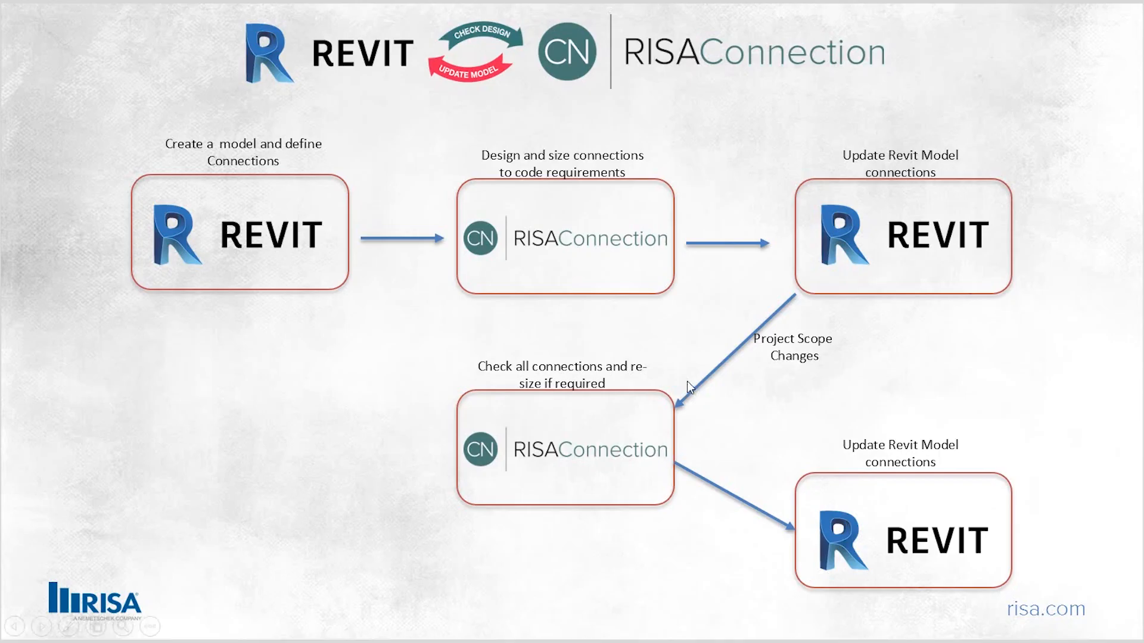